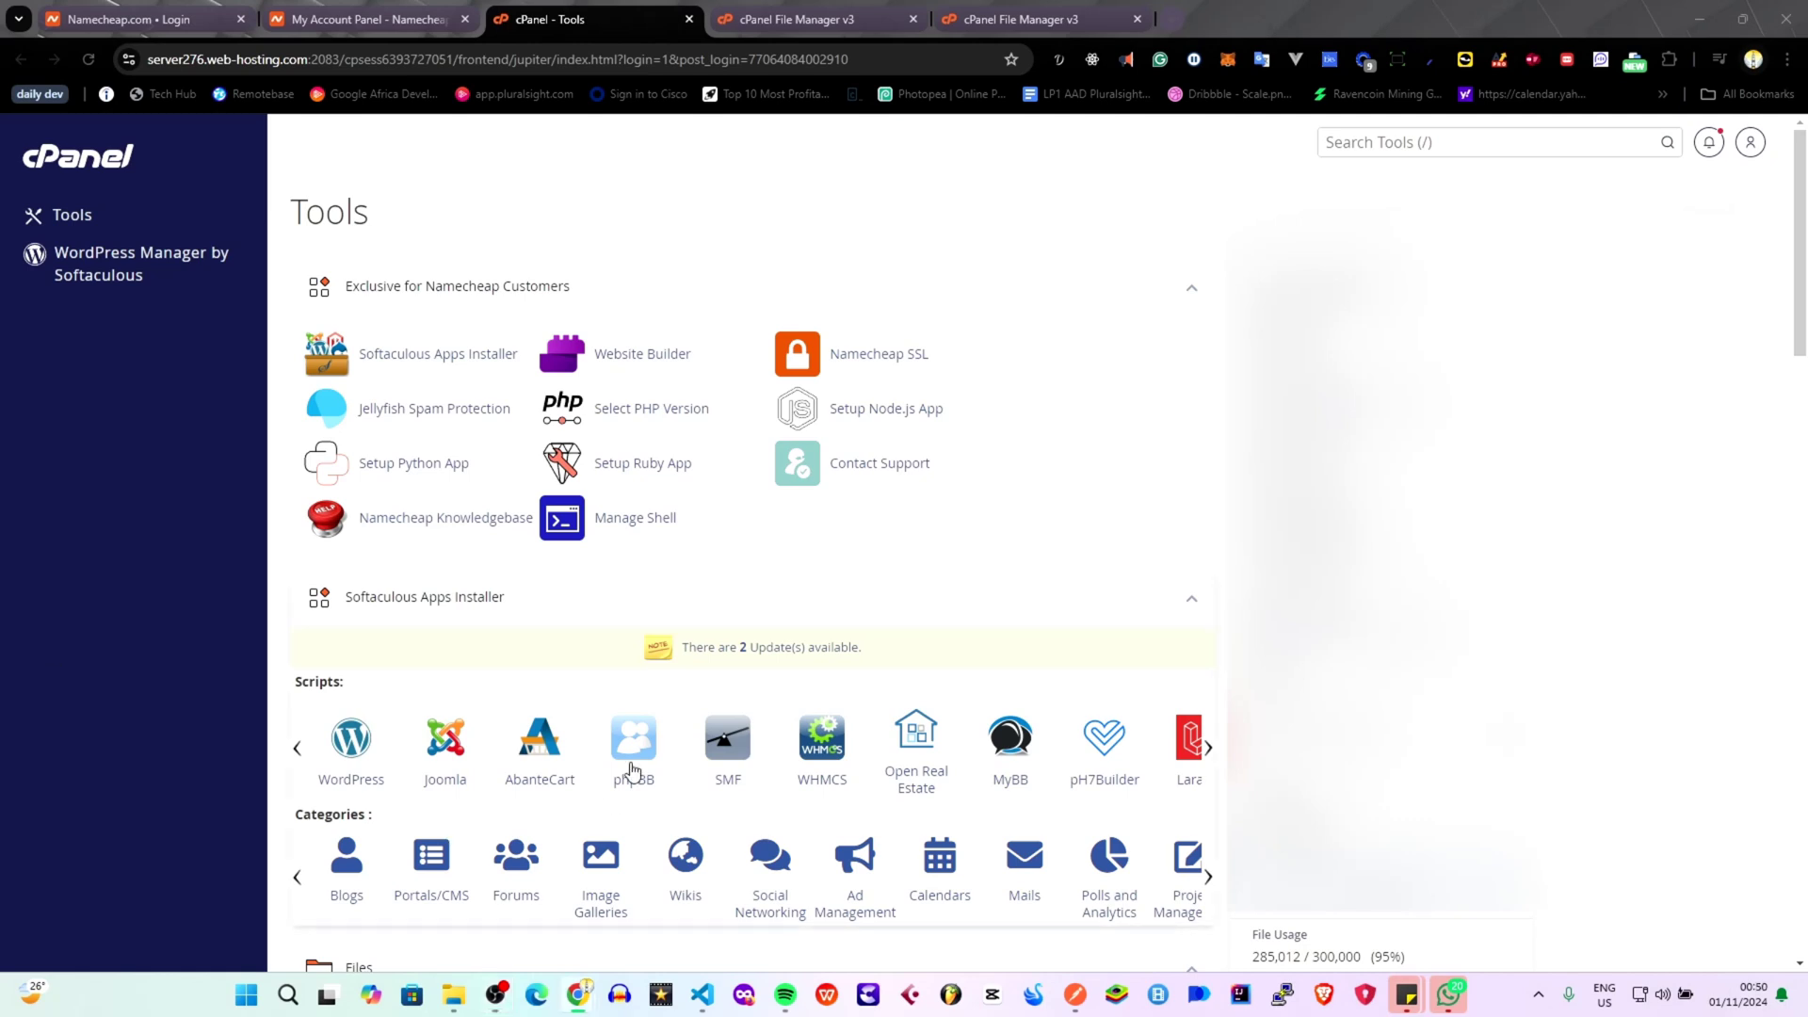
Leave the cPanel Tools page and switch to the VS Code window showing image-converter-production.
{"action": "mouse_move", "coordinate": [699, 1007]}
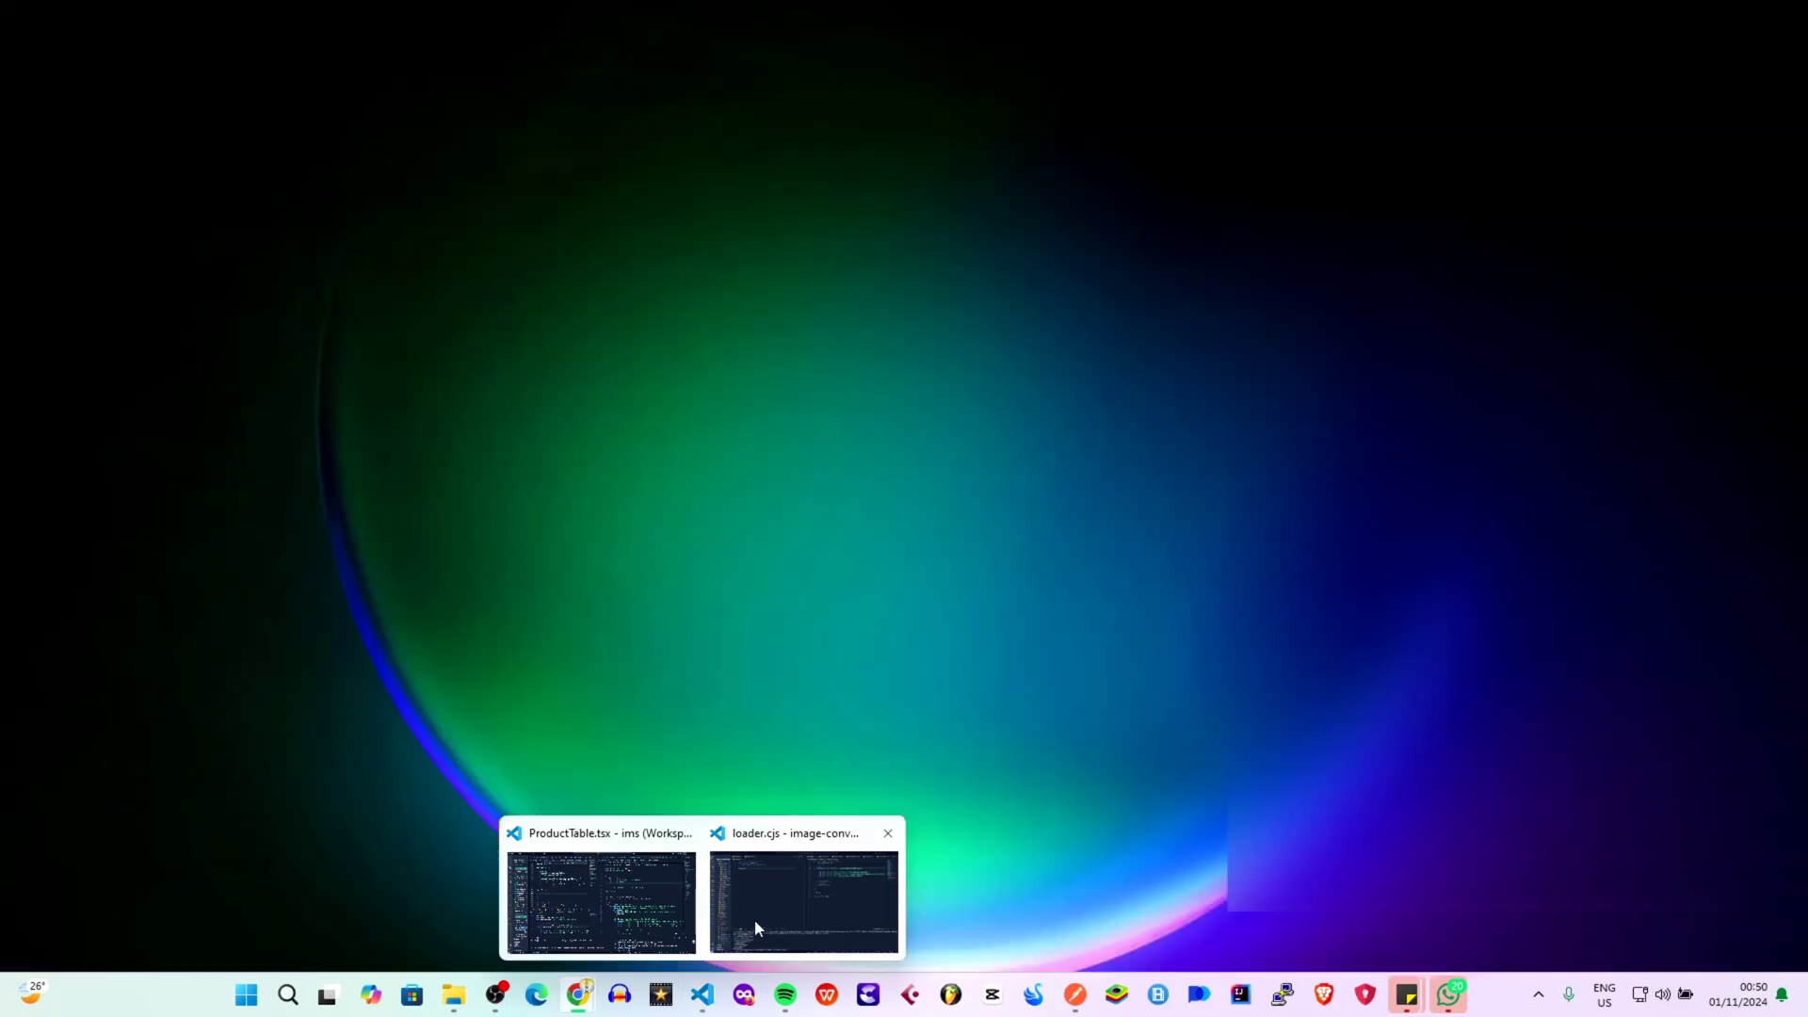
{"action": "mouse_move", "coordinate": [654, 918]}
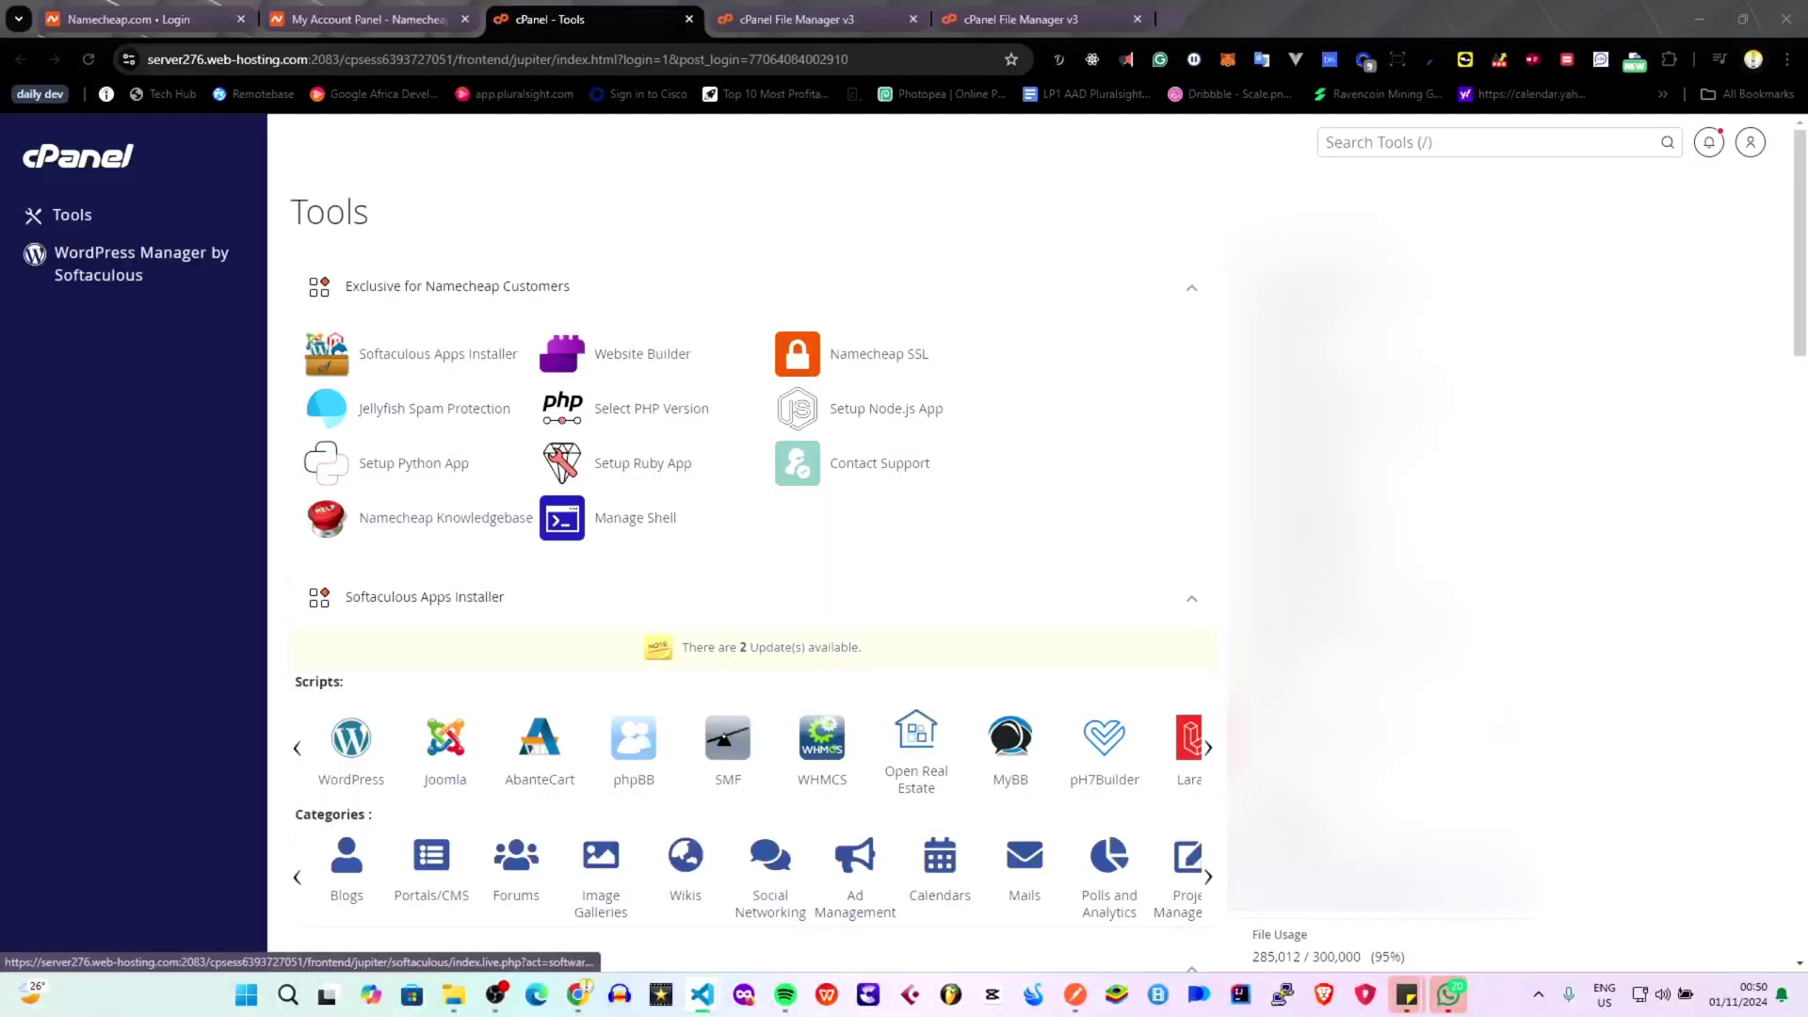
{"action": "key", "text": "alt+Tab"}
Maximize the VS Code window and scroll through the open file.
{"action": "left_click_drag", "start_coordinate": [160, 440], "coordinate": [808, 4]}
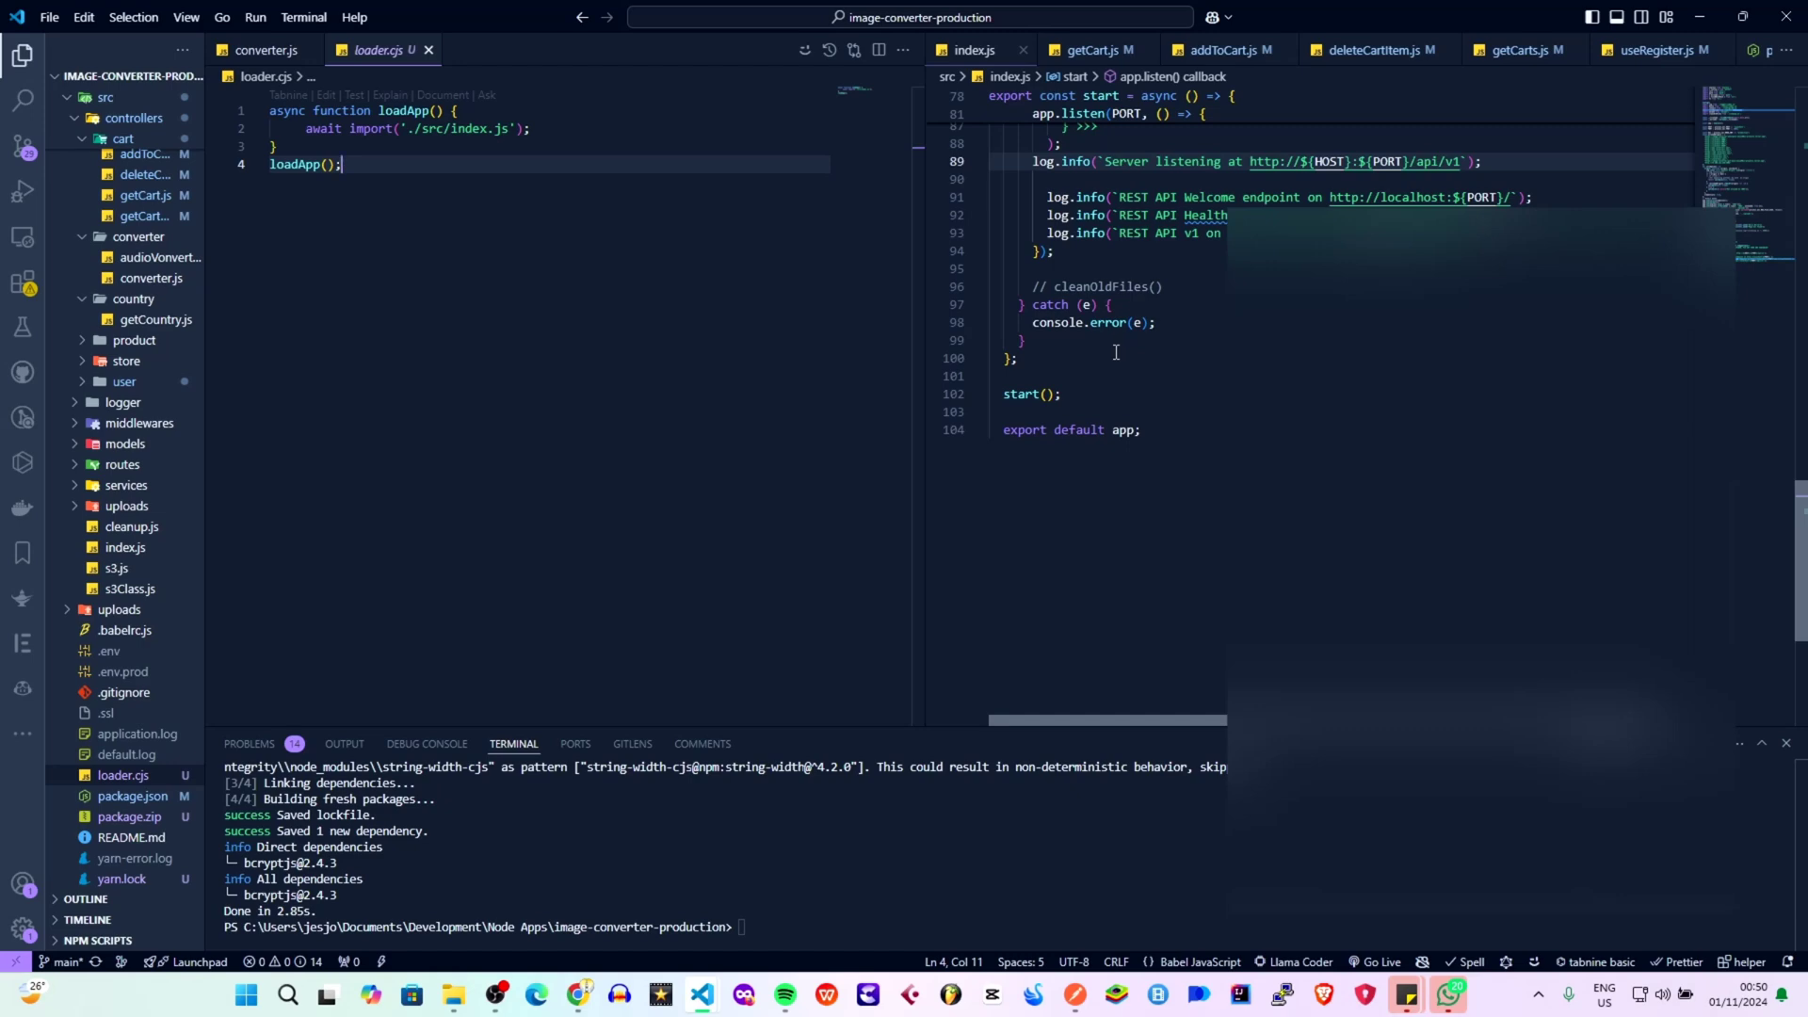
{"action": "scroll", "coordinate": [1114, 346], "scroll_direction": "up", "scroll_amount": 5}
{"action": "scroll", "coordinate": [1109, 341], "scroll_direction": "up", "scroll_amount": 10}
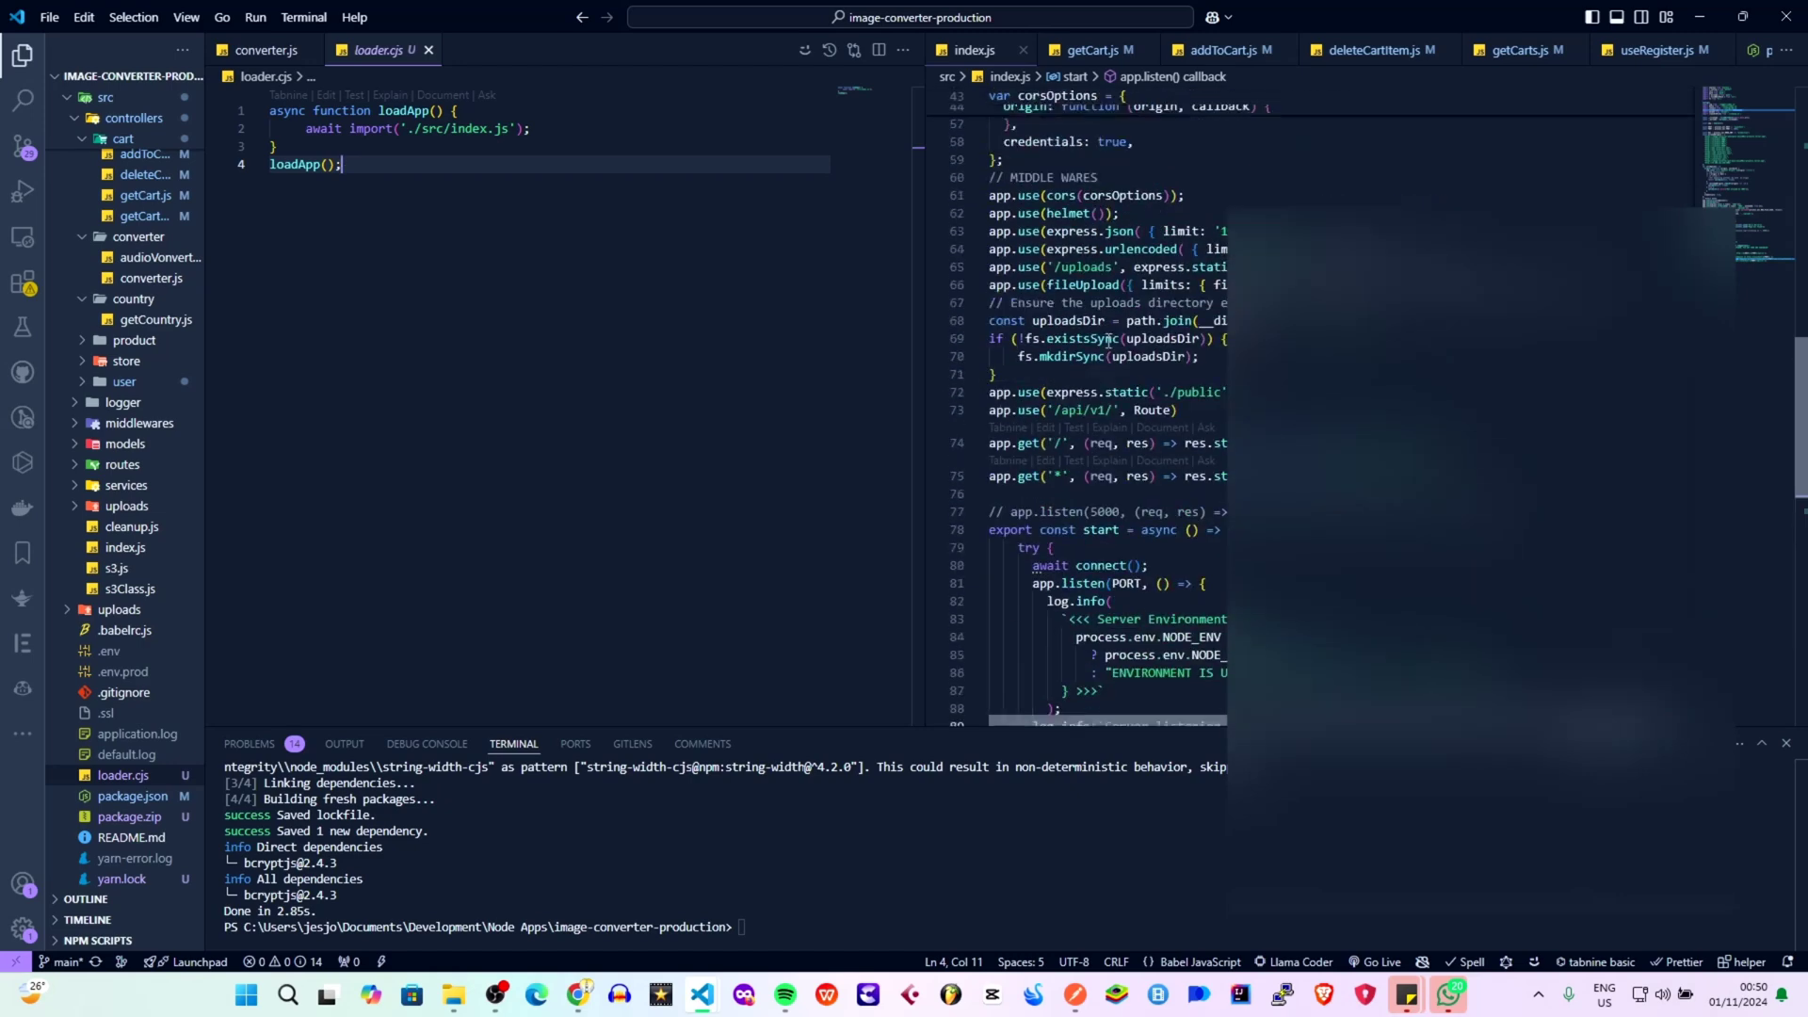
{"action": "scroll", "coordinate": [1160, 429], "scroll_direction": "up", "scroll_amount": 7}
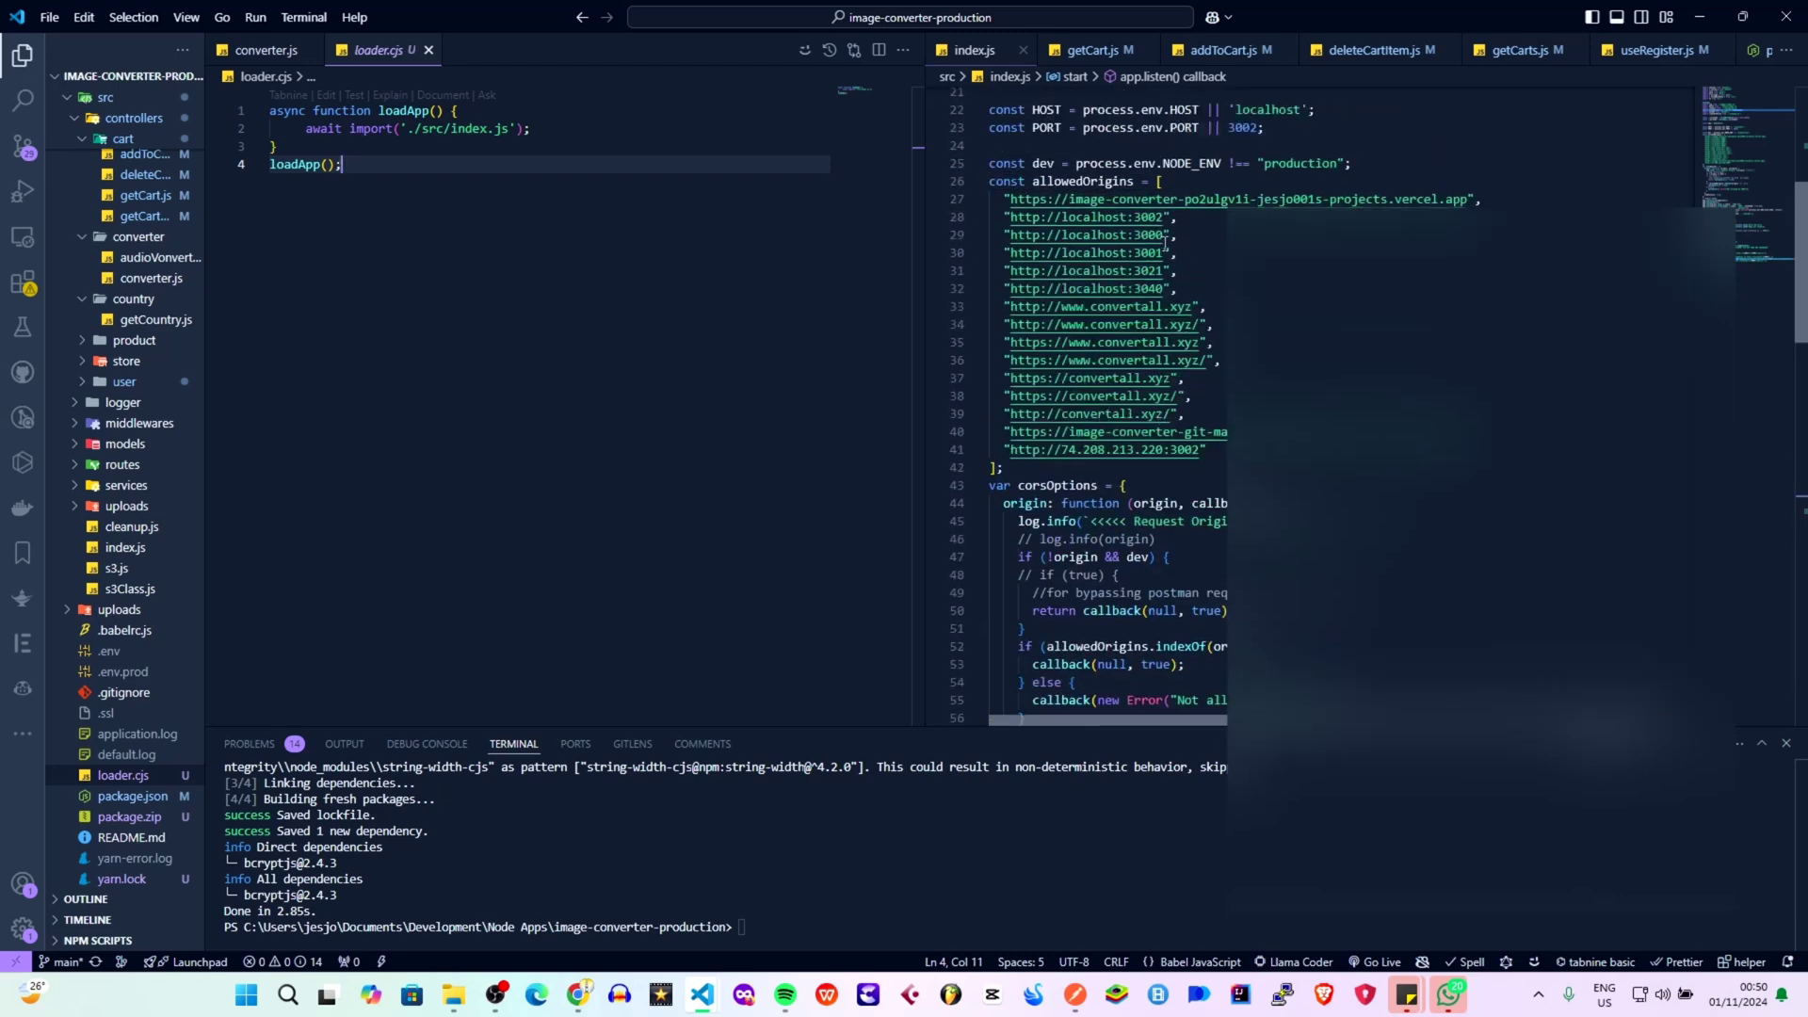
{"action": "scroll", "coordinate": [1165, 243], "scroll_direction": "up", "scroll_amount": 7}
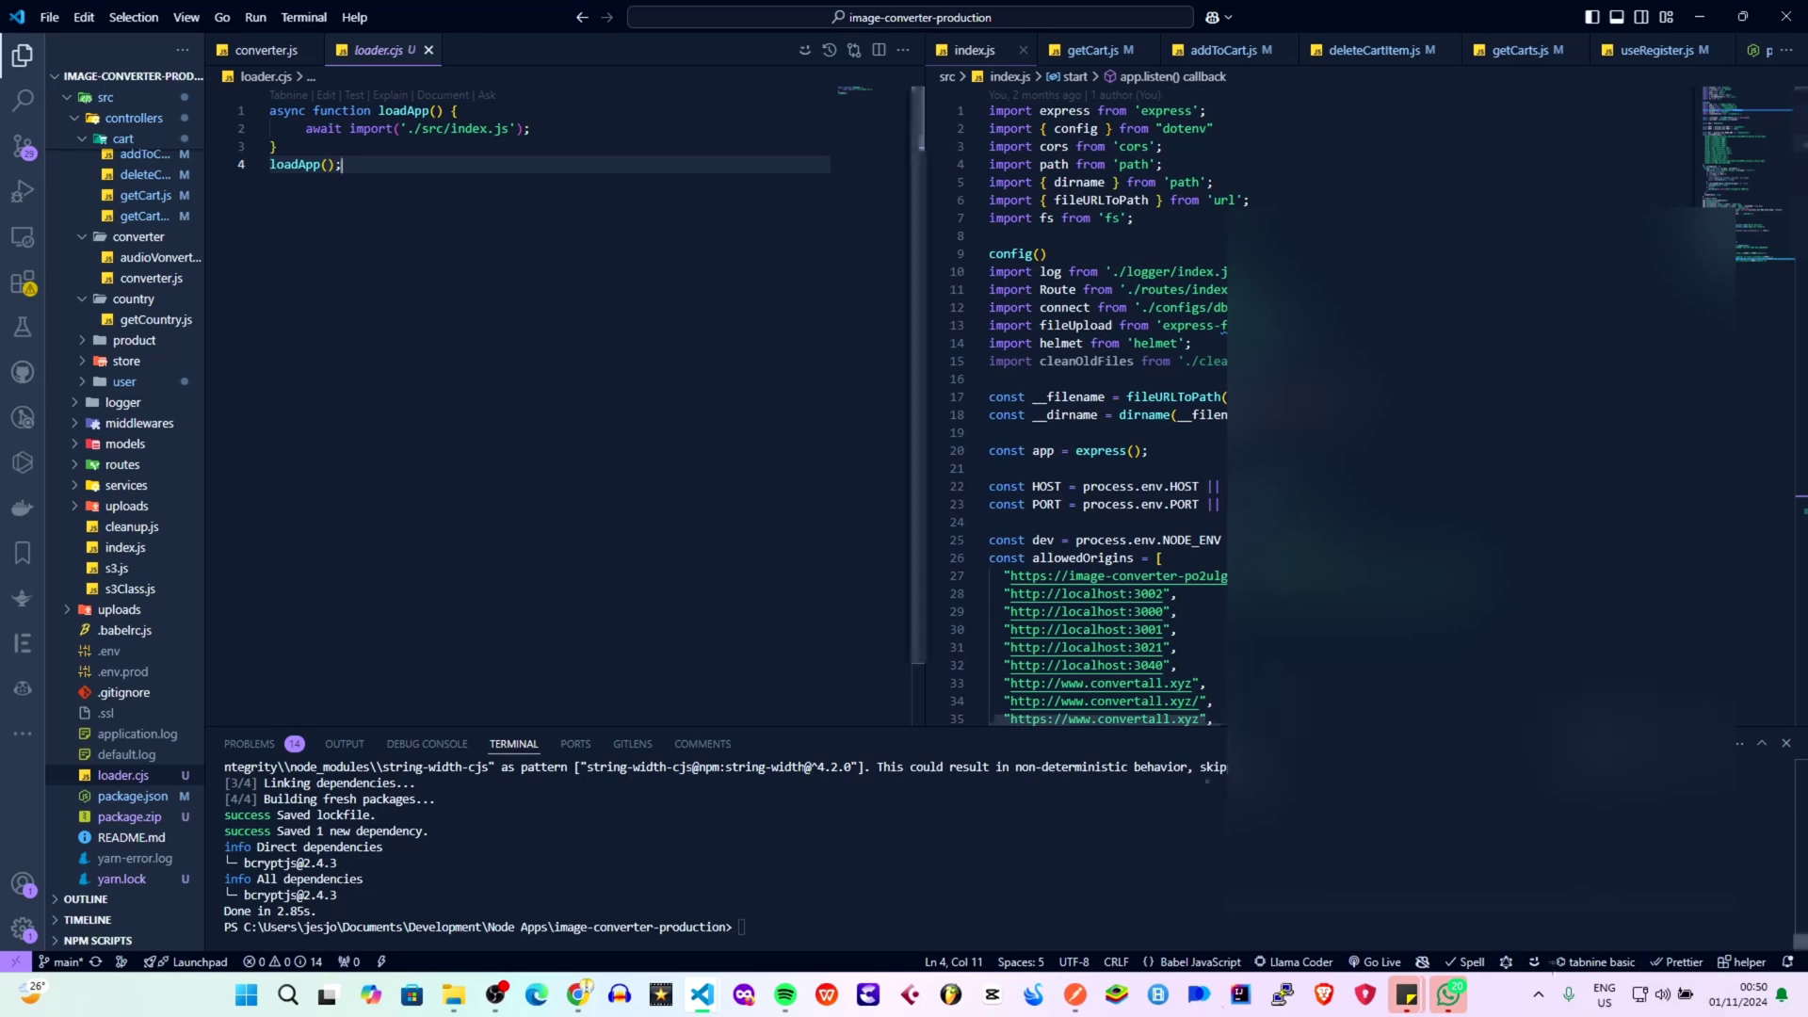
{"action": "scroll", "coordinate": [1111, 415], "scroll_direction": "down", "scroll_amount": 8}
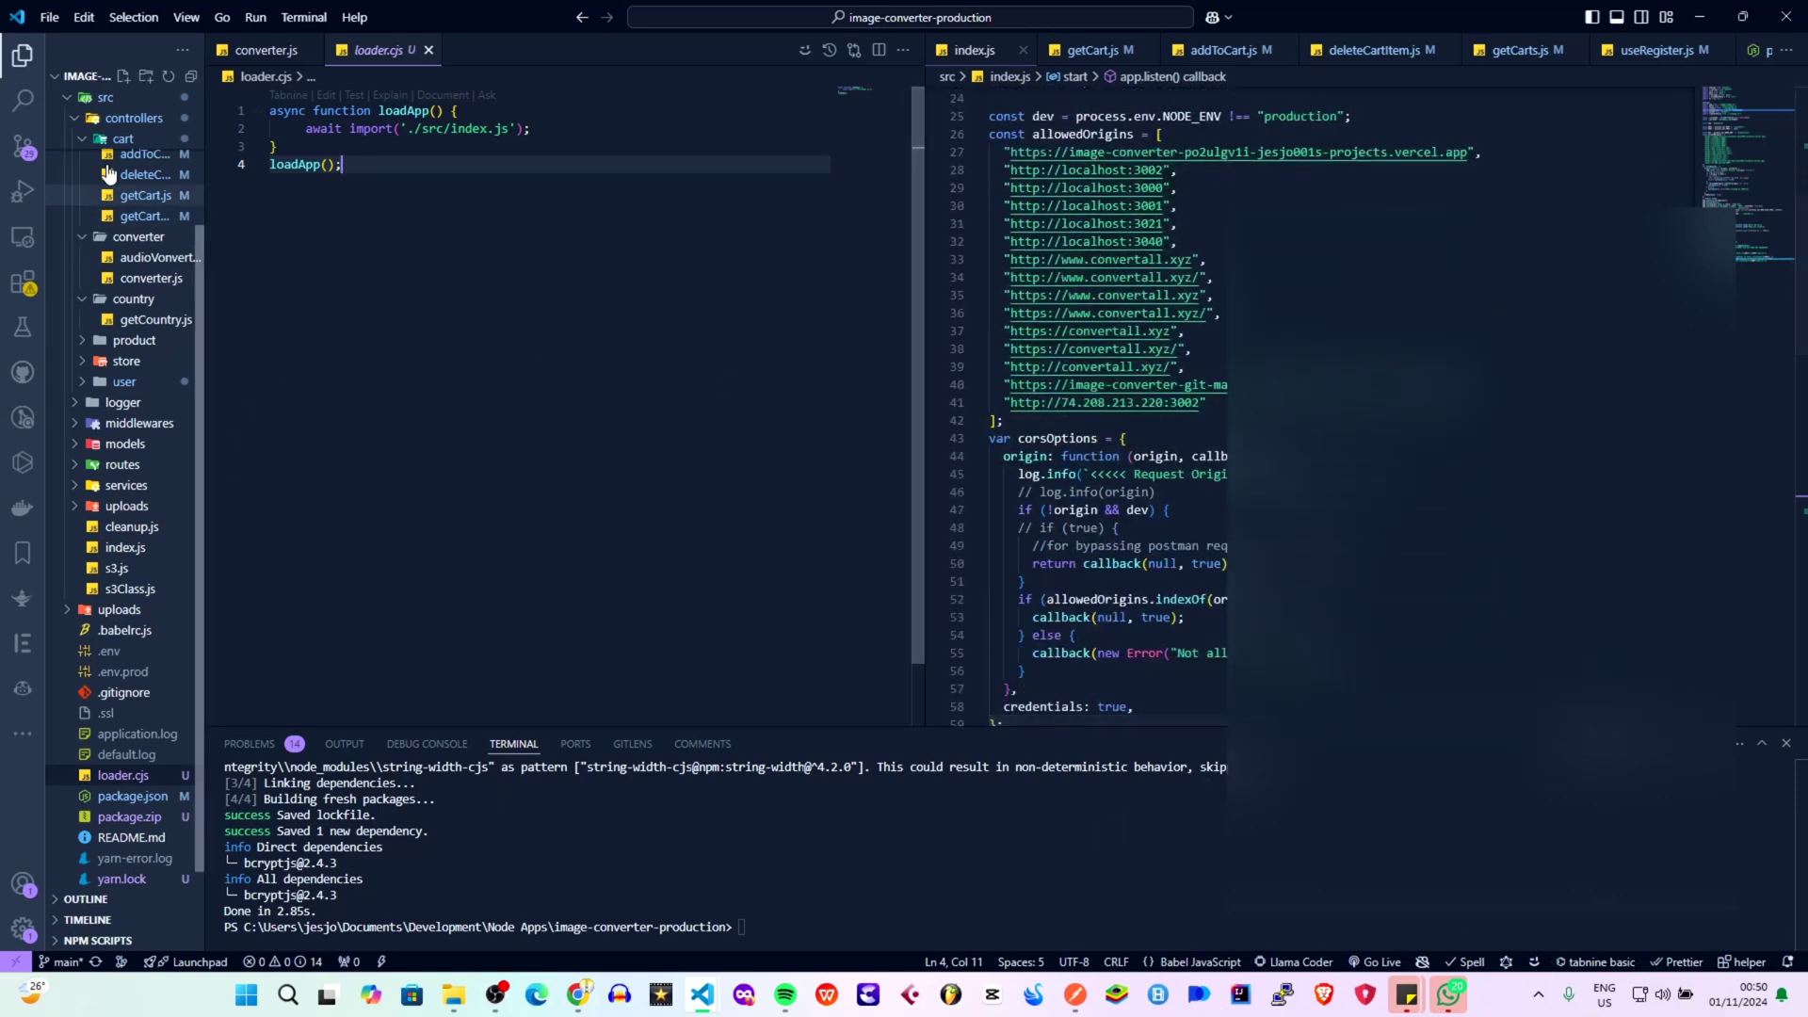
Collapse the project tree, peek into the client folder, then open and skim src/index.js.
{"action": "left_click", "coordinate": [191, 77]}
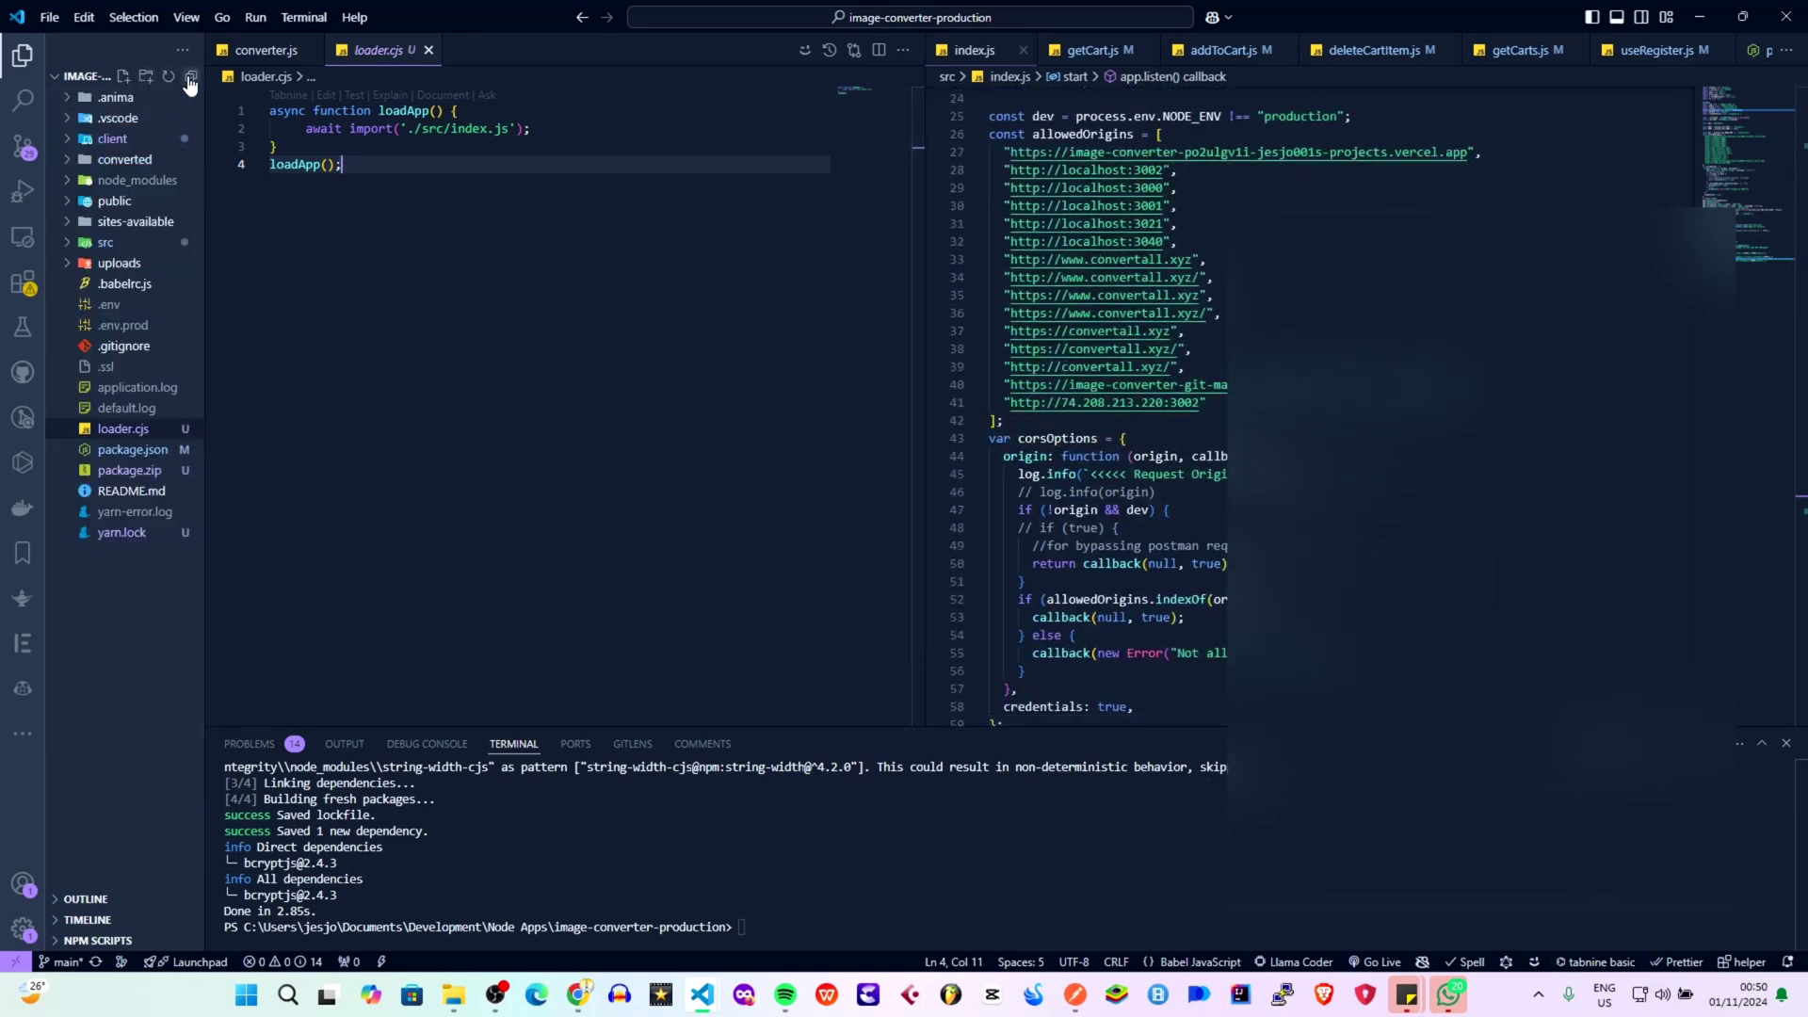
{"action": "left_click", "coordinate": [74, 143]}
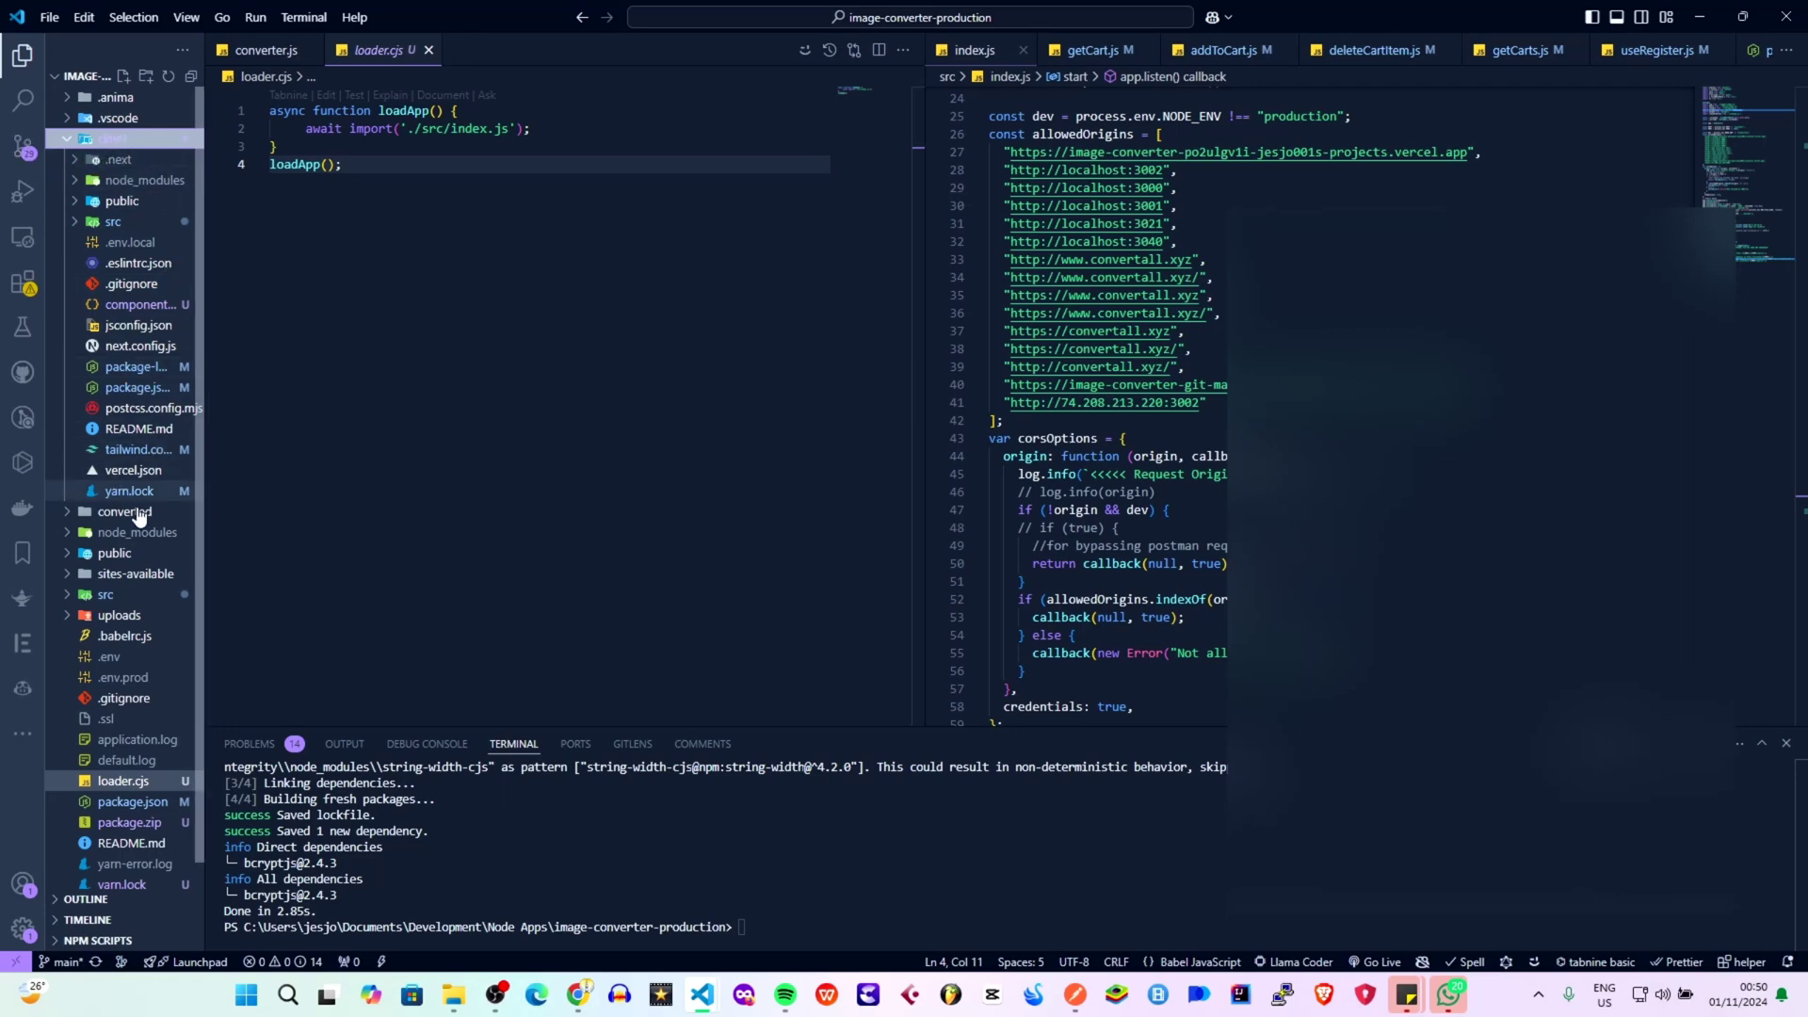
{"action": "scroll", "coordinate": [138, 513], "scroll_direction": "down", "scroll_amount": 1}
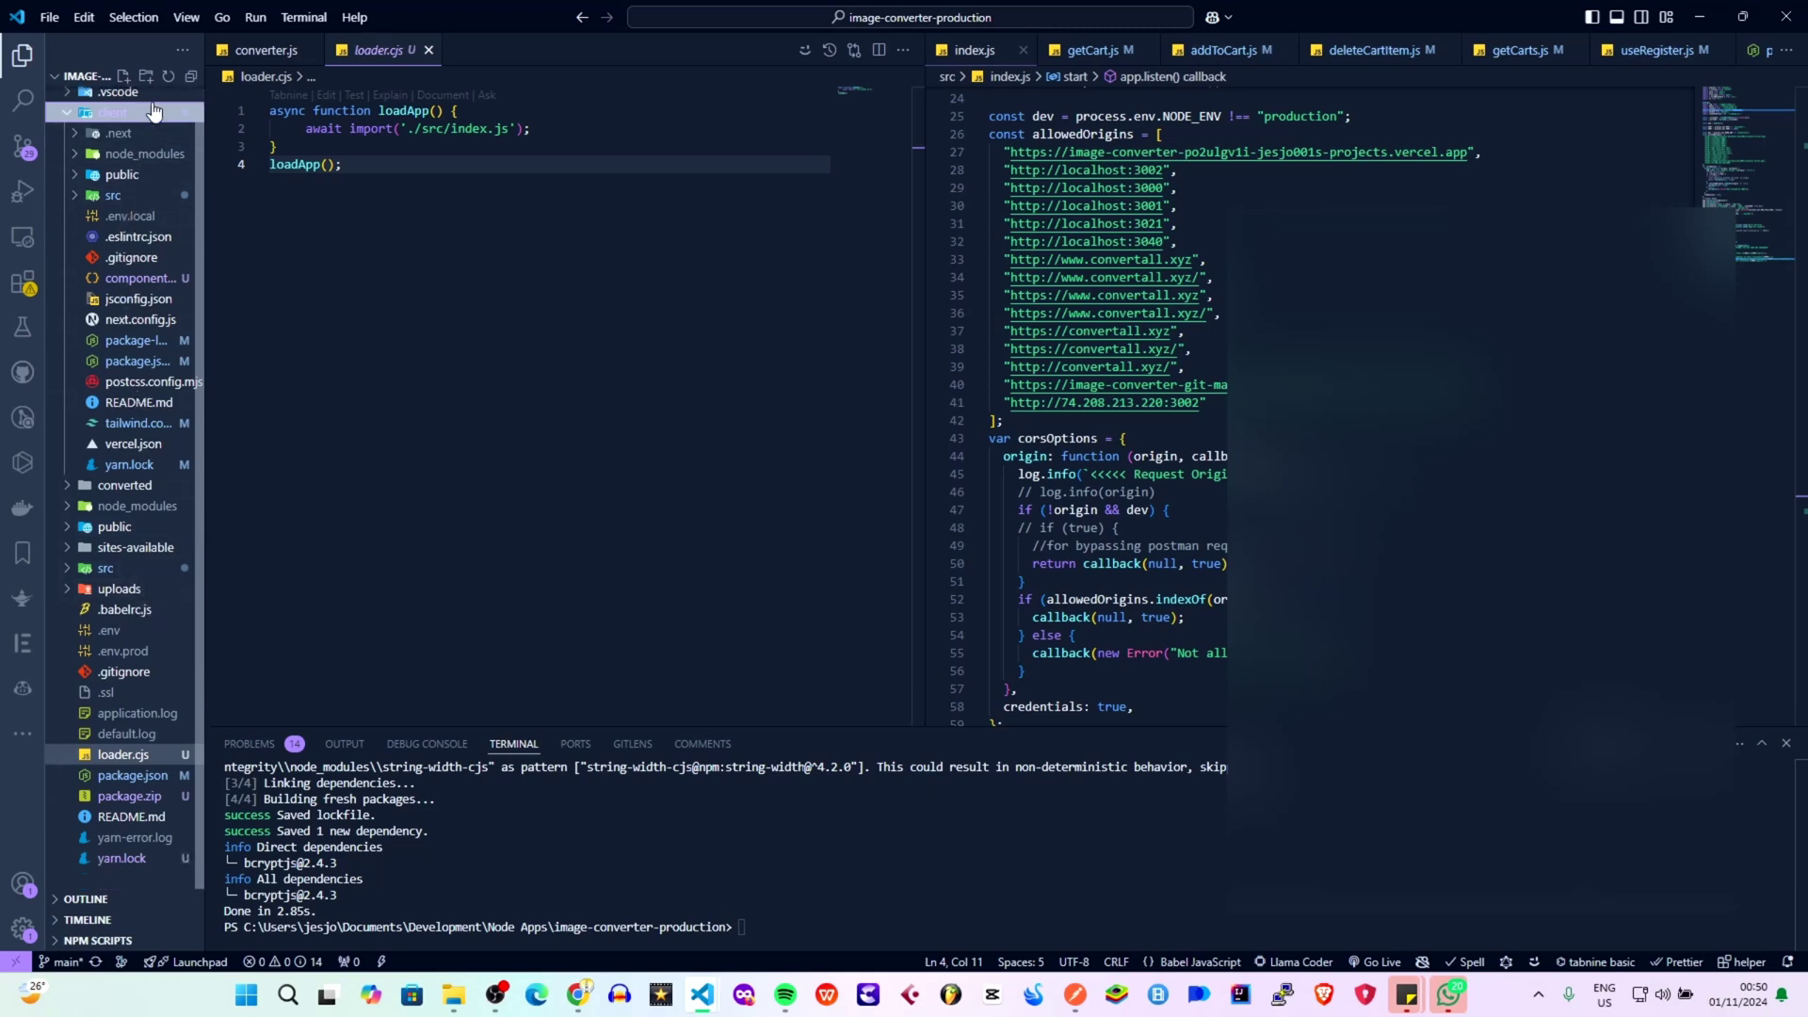
{"action": "left_click", "coordinate": [153, 112]}
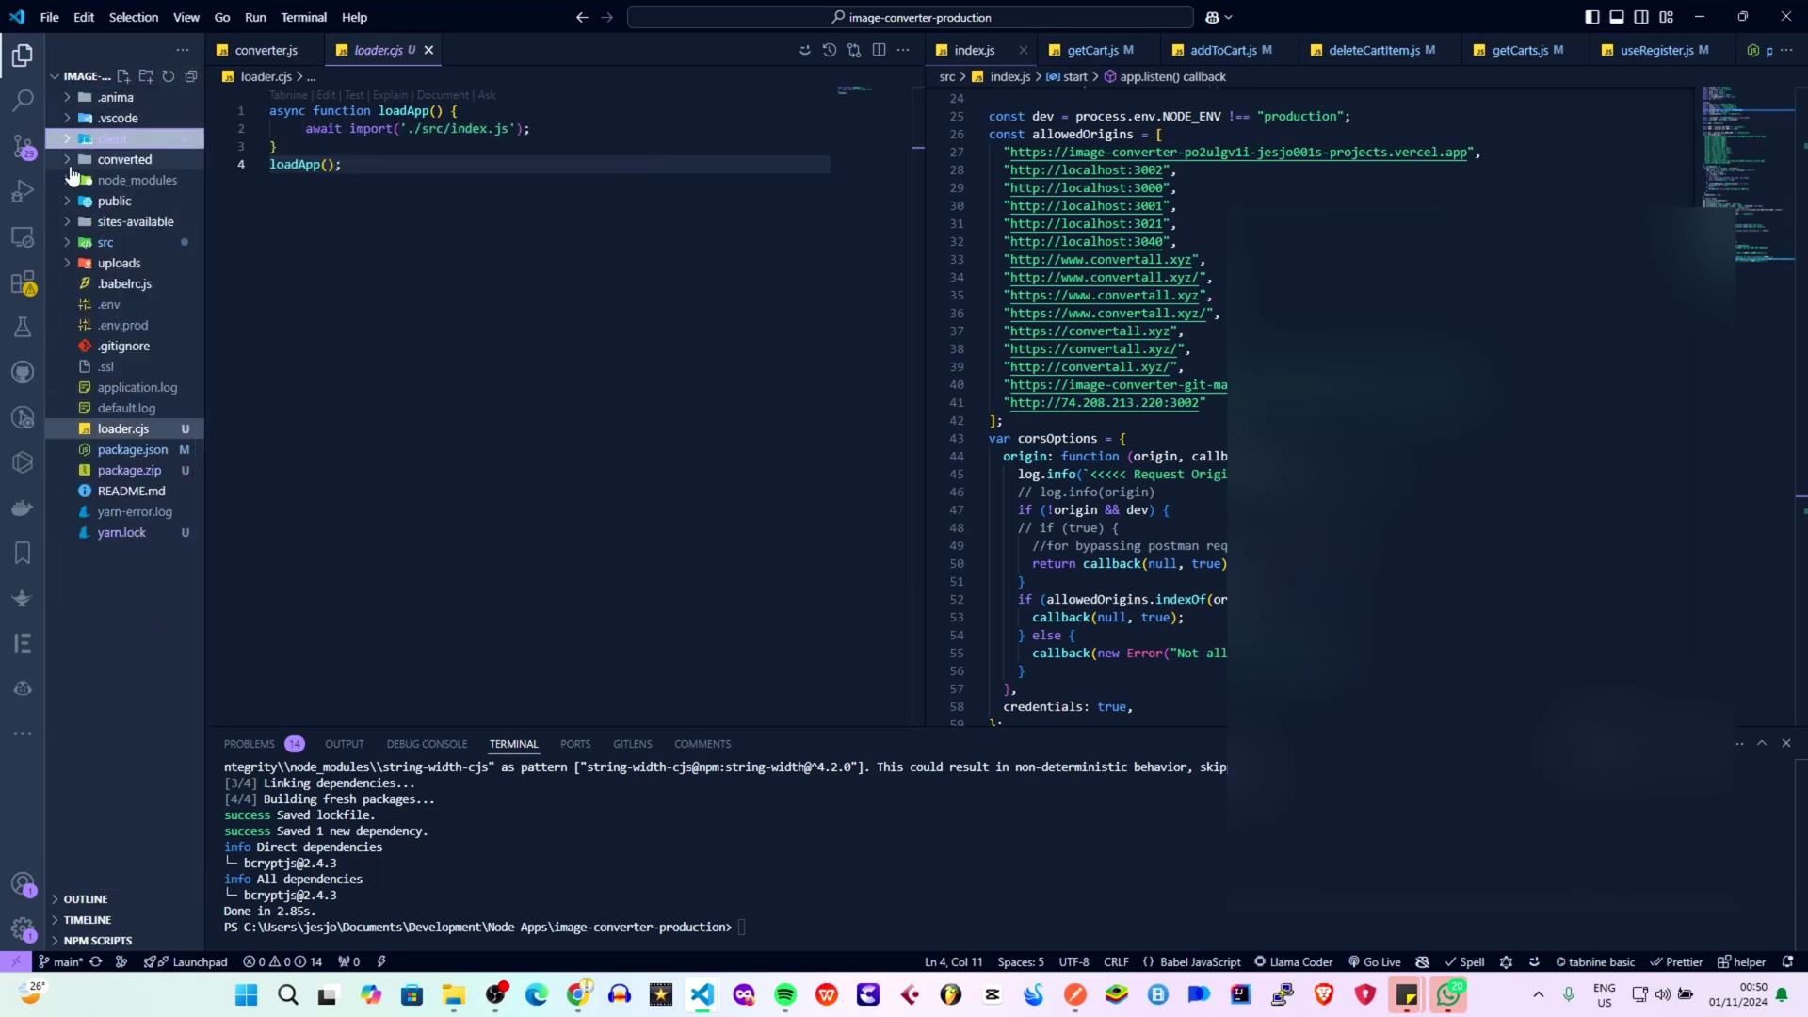
{"action": "left_click", "coordinate": [105, 243]}
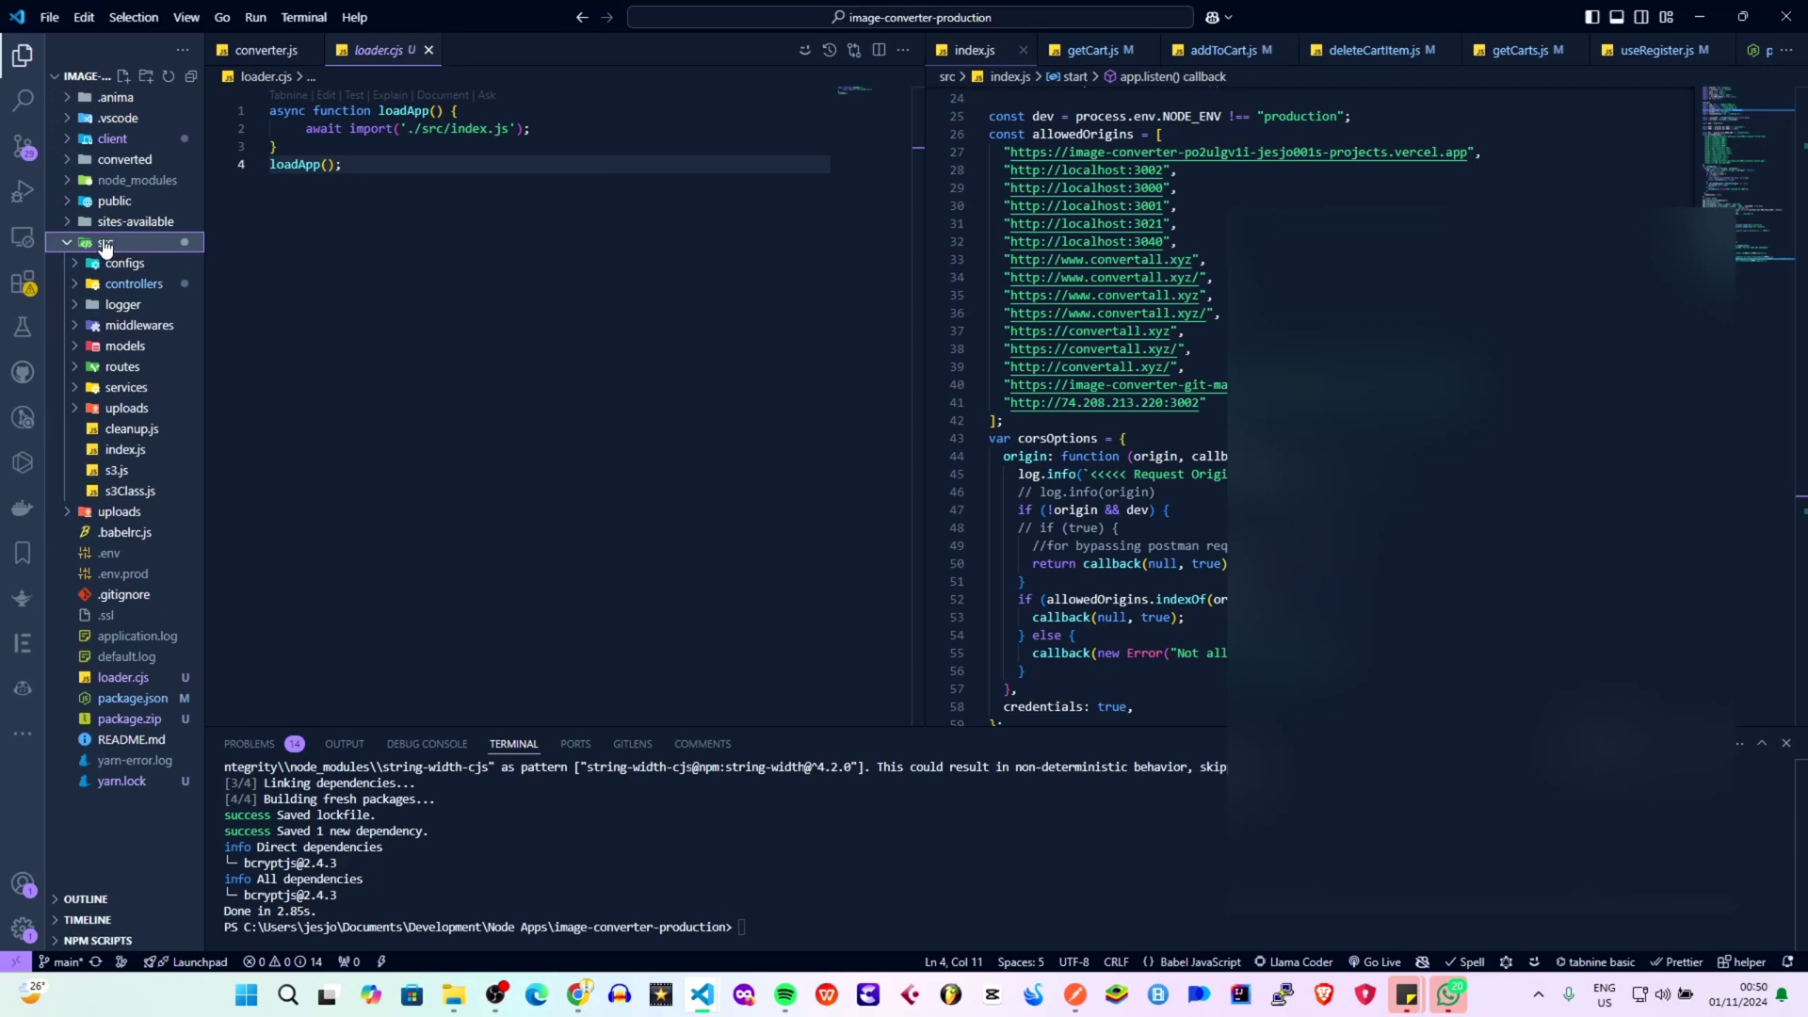
{"action": "left_click", "coordinate": [120, 456]}
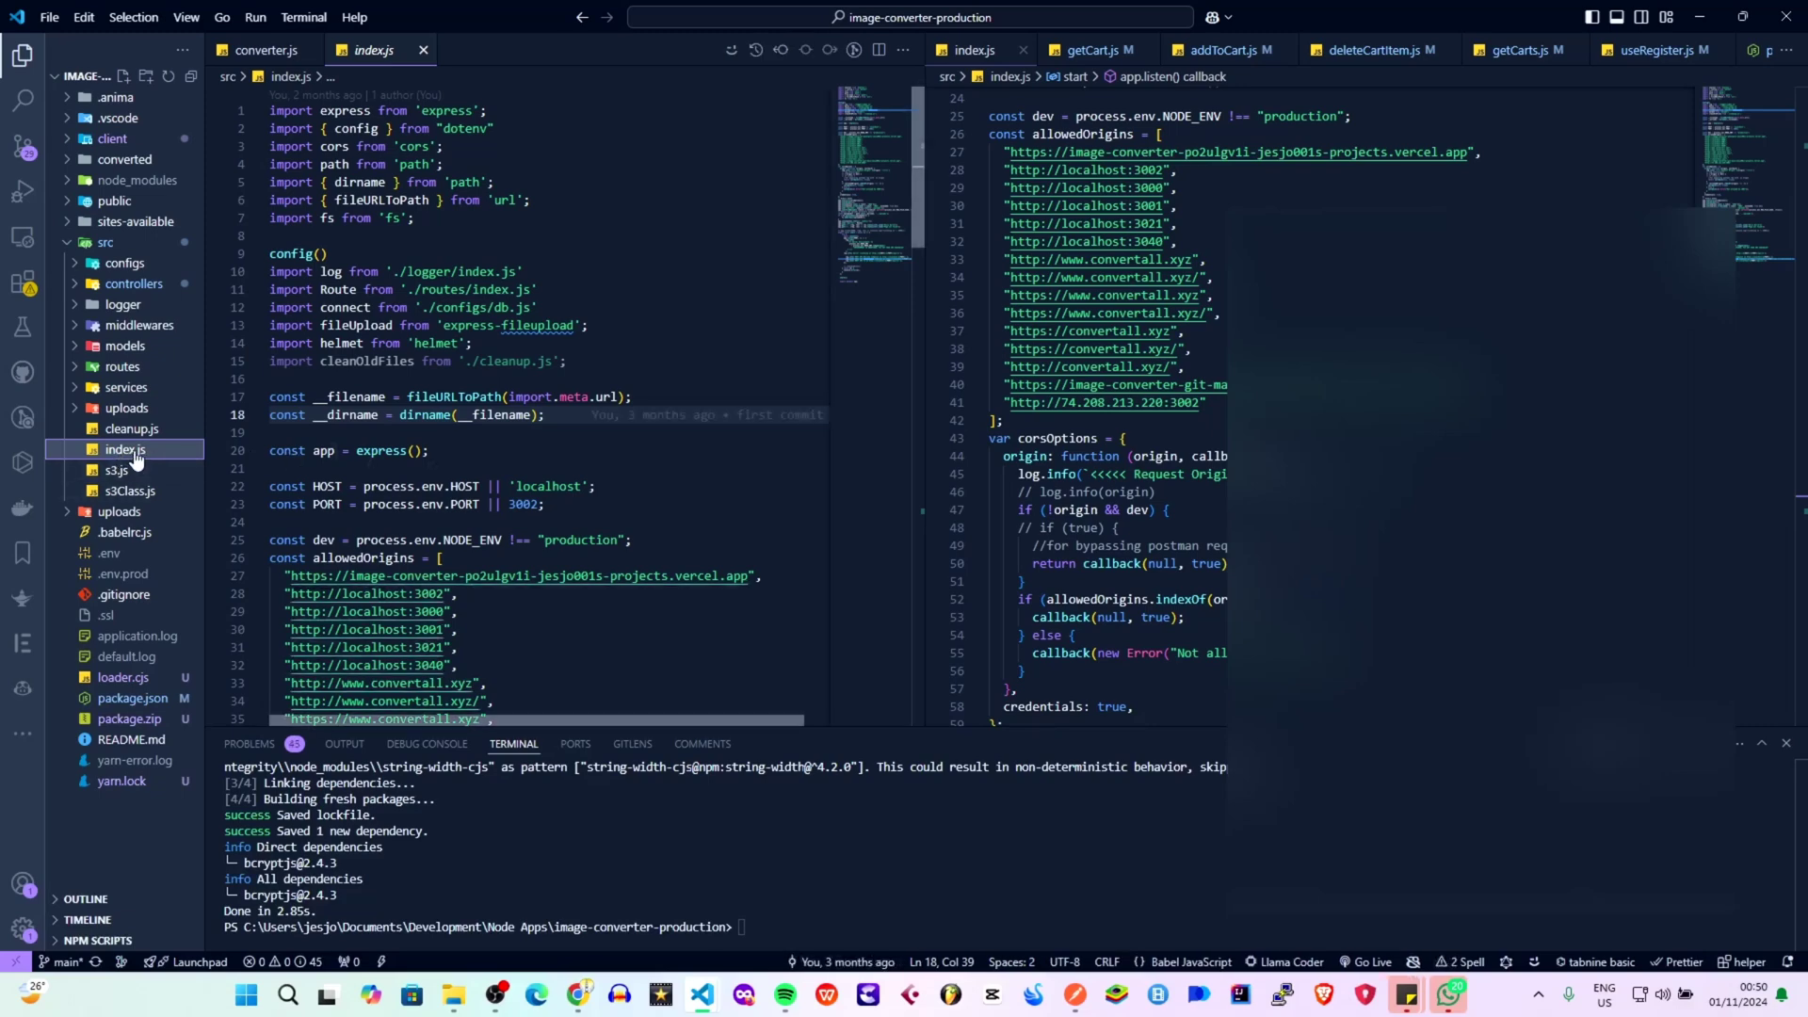
{"action": "scroll", "coordinate": [392, 444], "scroll_direction": "down", "scroll_amount": 20}
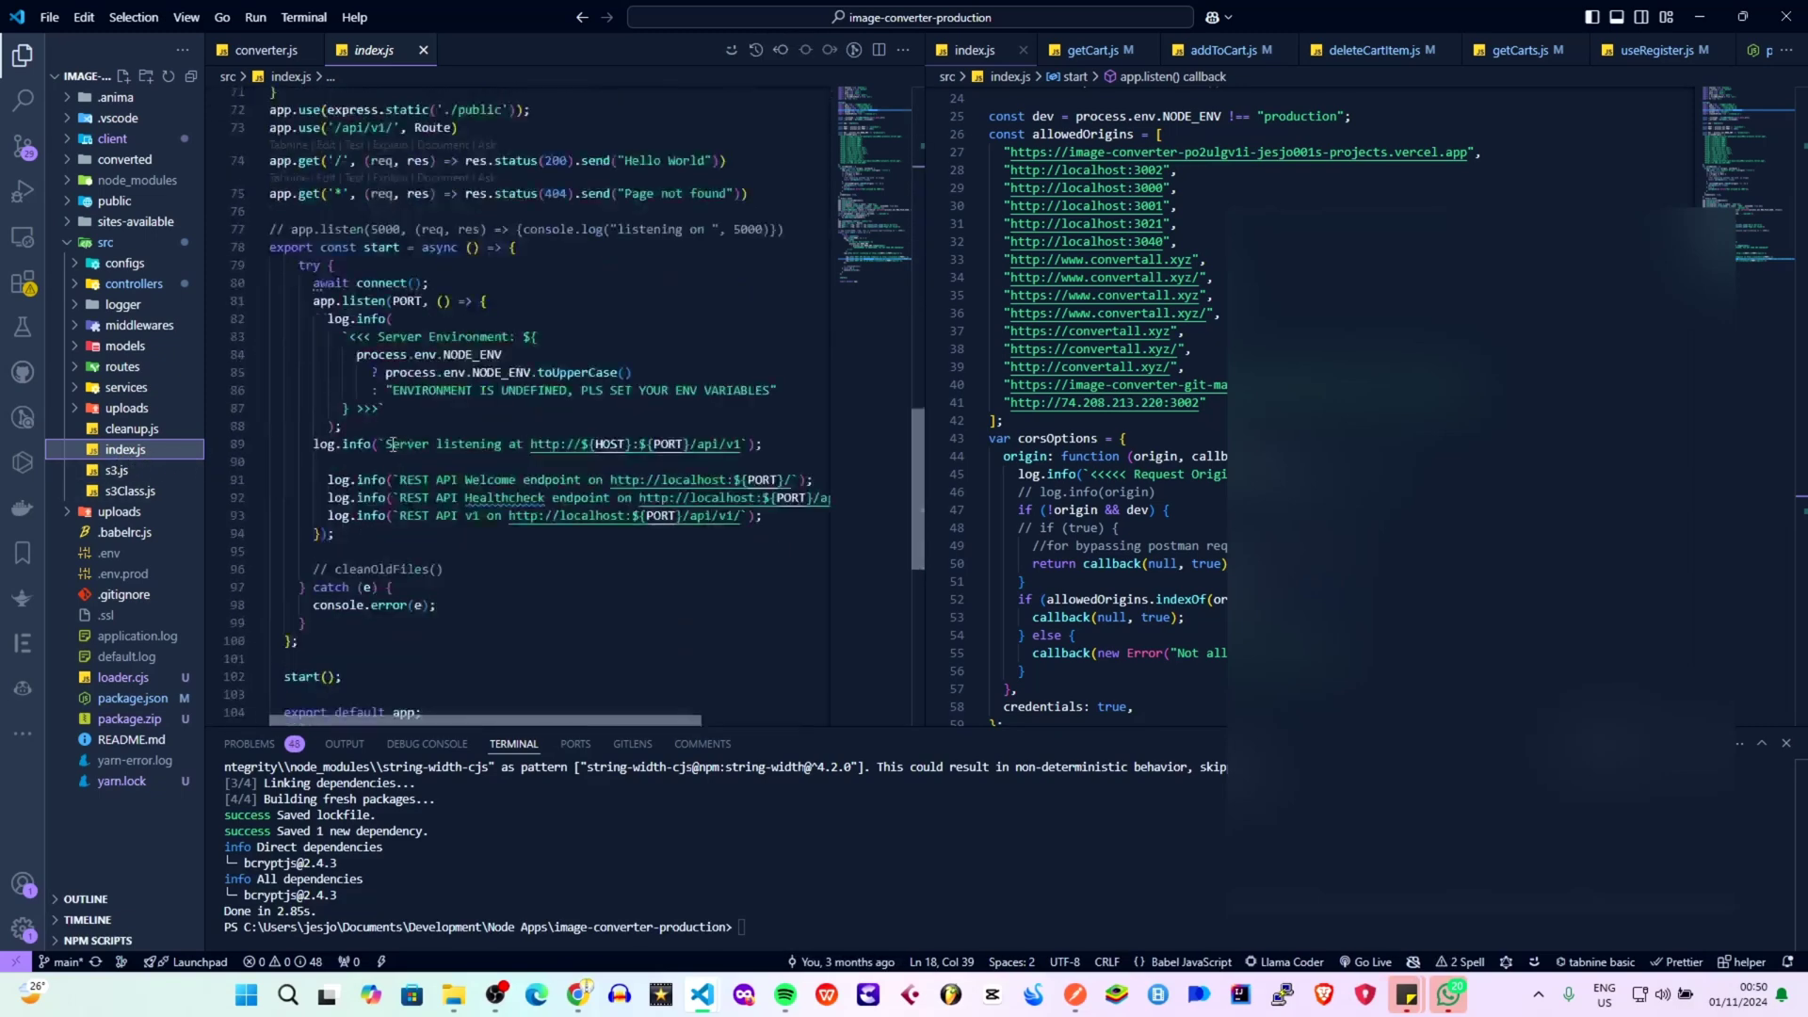
{"action": "scroll", "coordinate": [392, 444], "scroll_direction": "down", "scroll_amount": 10}
{"action": "scroll", "coordinate": [393, 444], "scroll_direction": "up", "scroll_amount": 10}
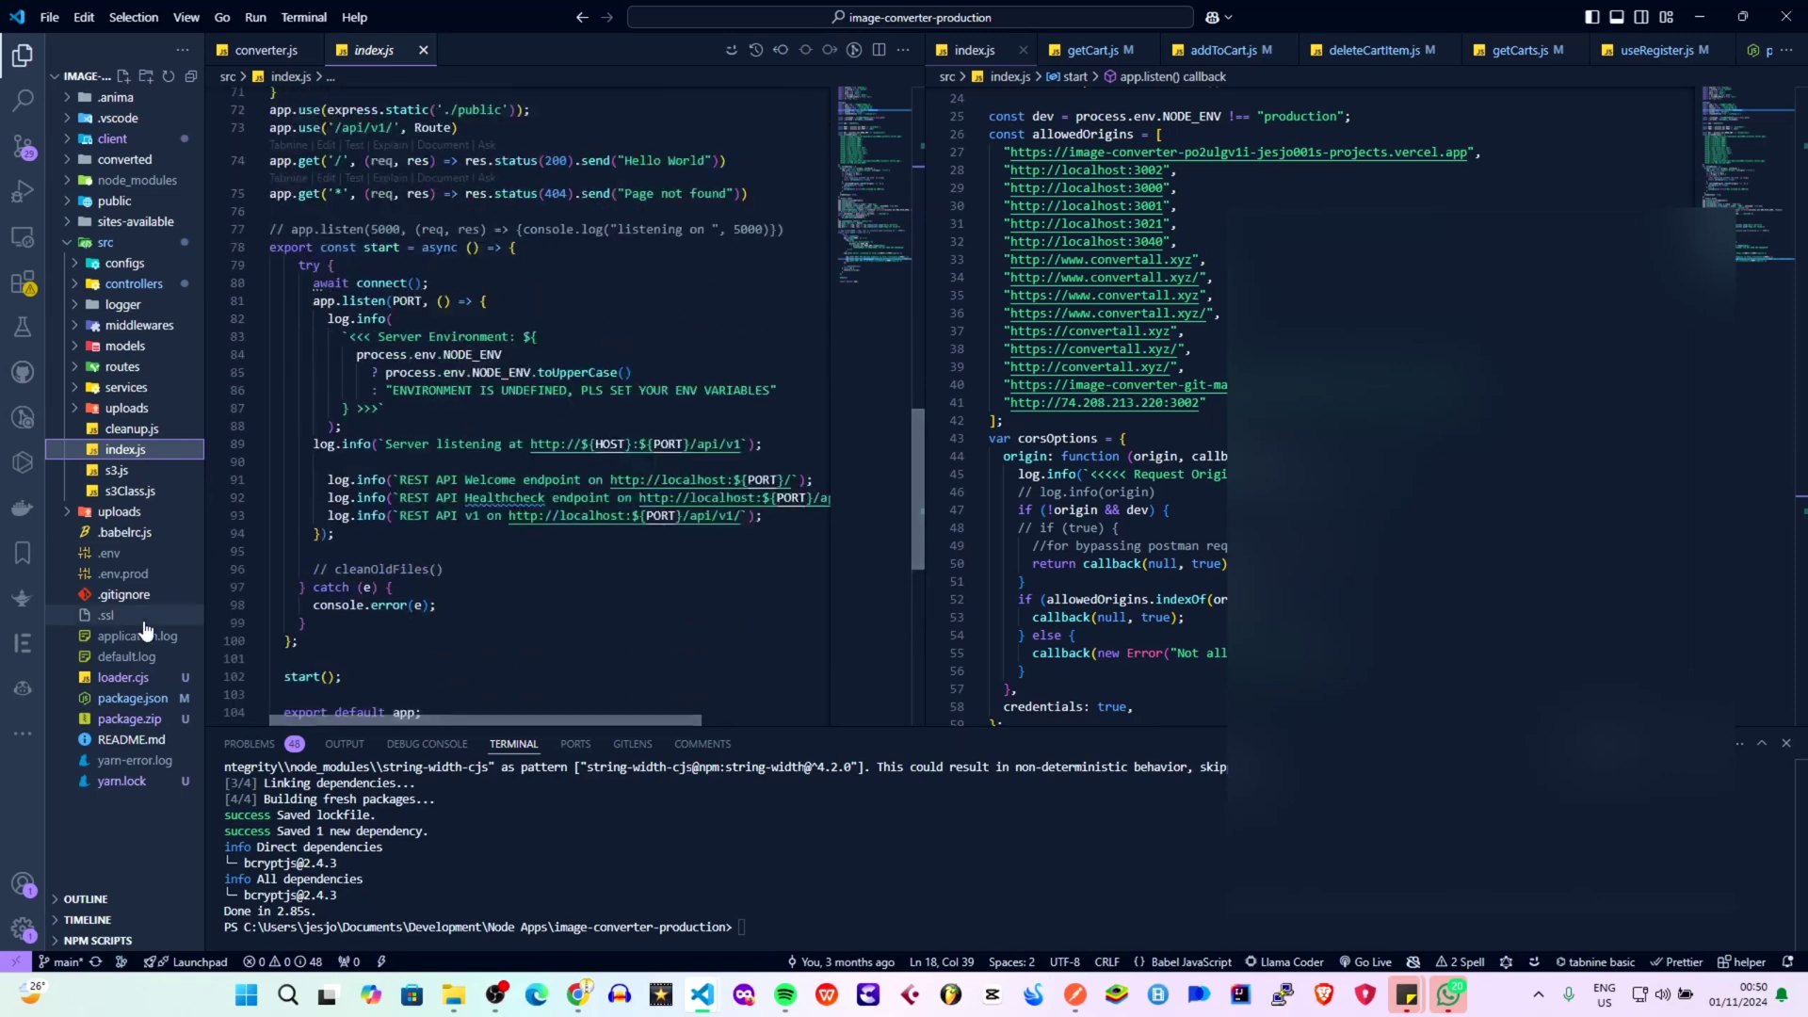
Check package.json dependencies, close package.zip, and bring up application.log's context menu.
{"action": "left_click", "coordinate": [132, 699]}
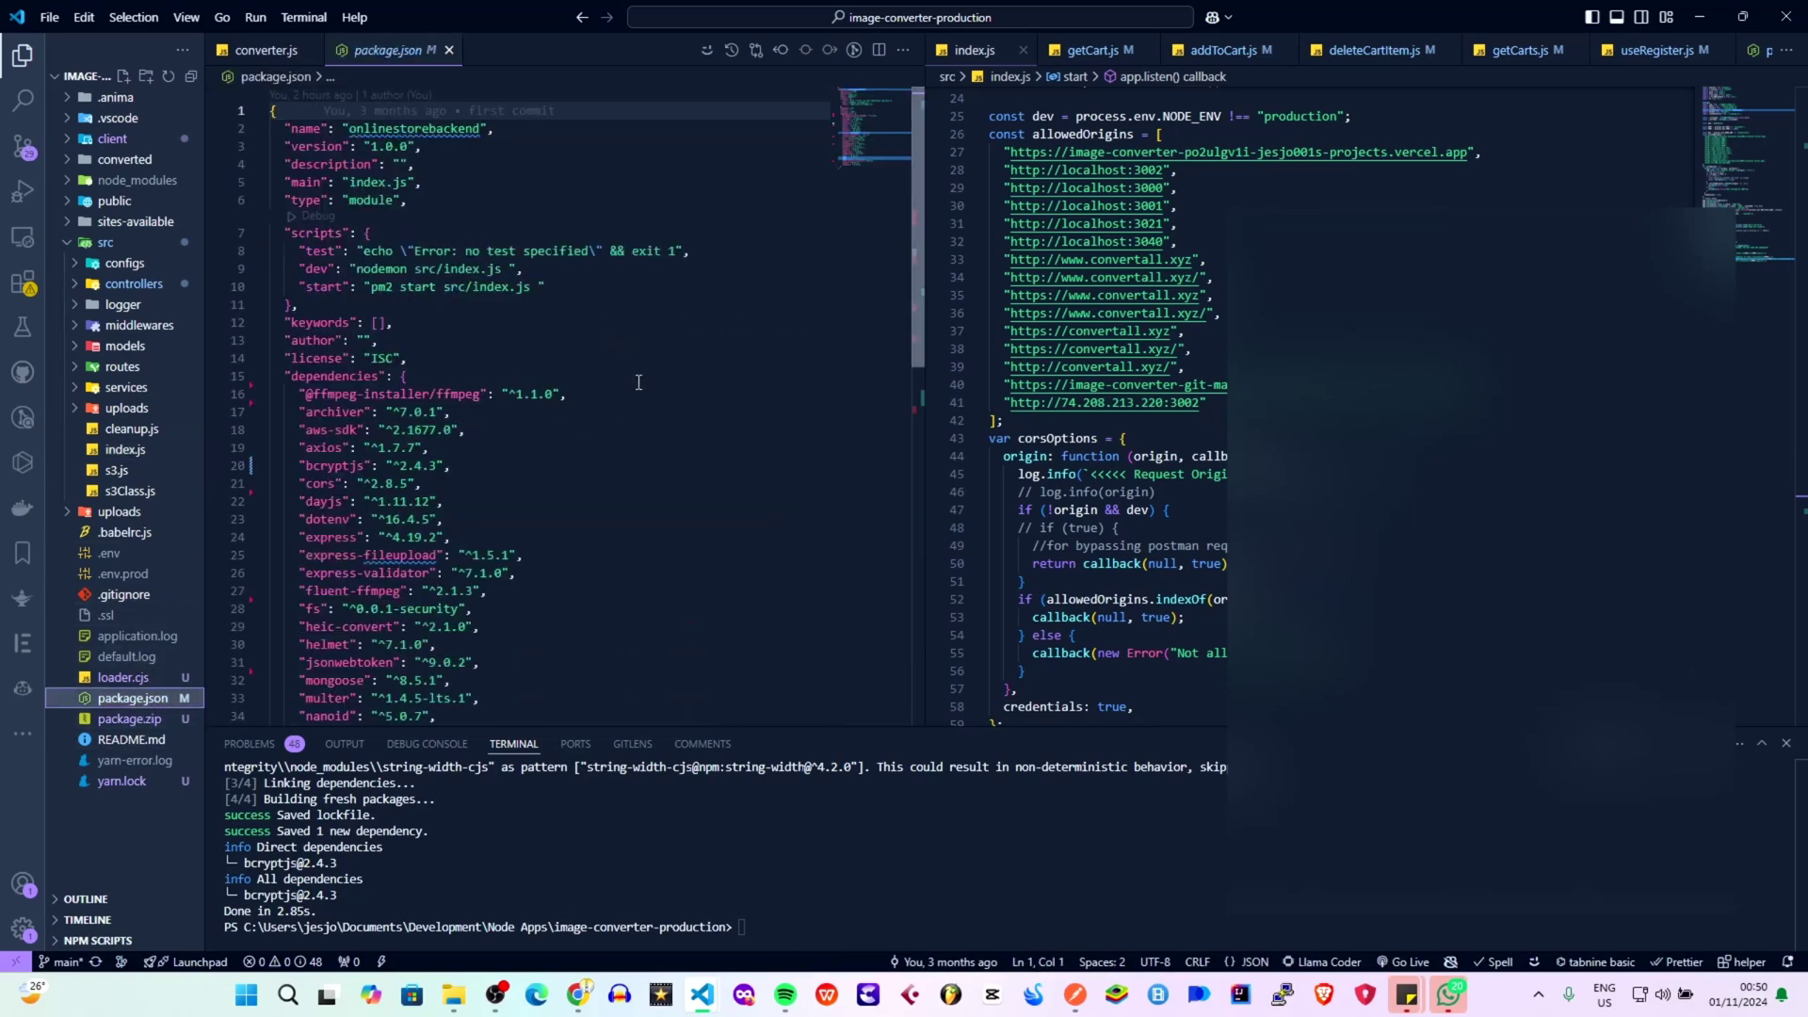
{"action": "scroll", "coordinate": [638, 382], "scroll_direction": "down", "scroll_amount": 4}
{"action": "scroll", "coordinate": [634, 368], "scroll_direction": "up", "scroll_amount": 4}
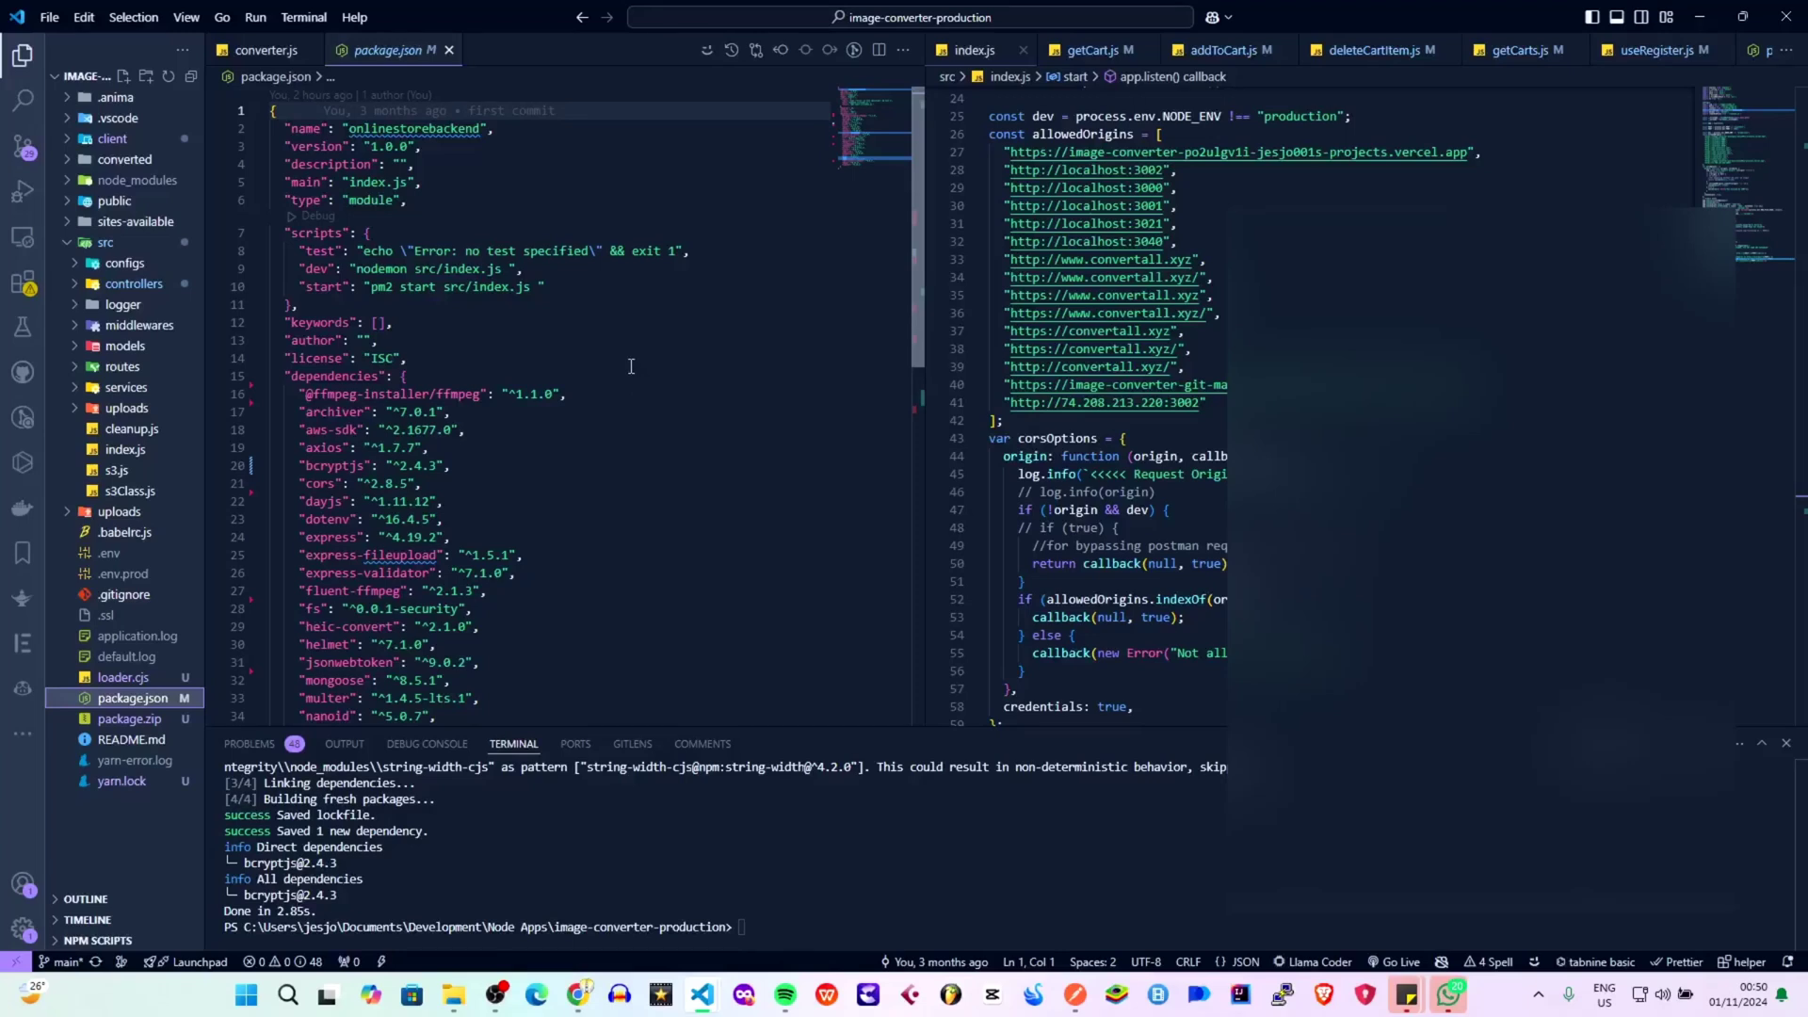
{"action": "scroll", "coordinate": [631, 366], "scroll_direction": "down", "scroll_amount": 13}
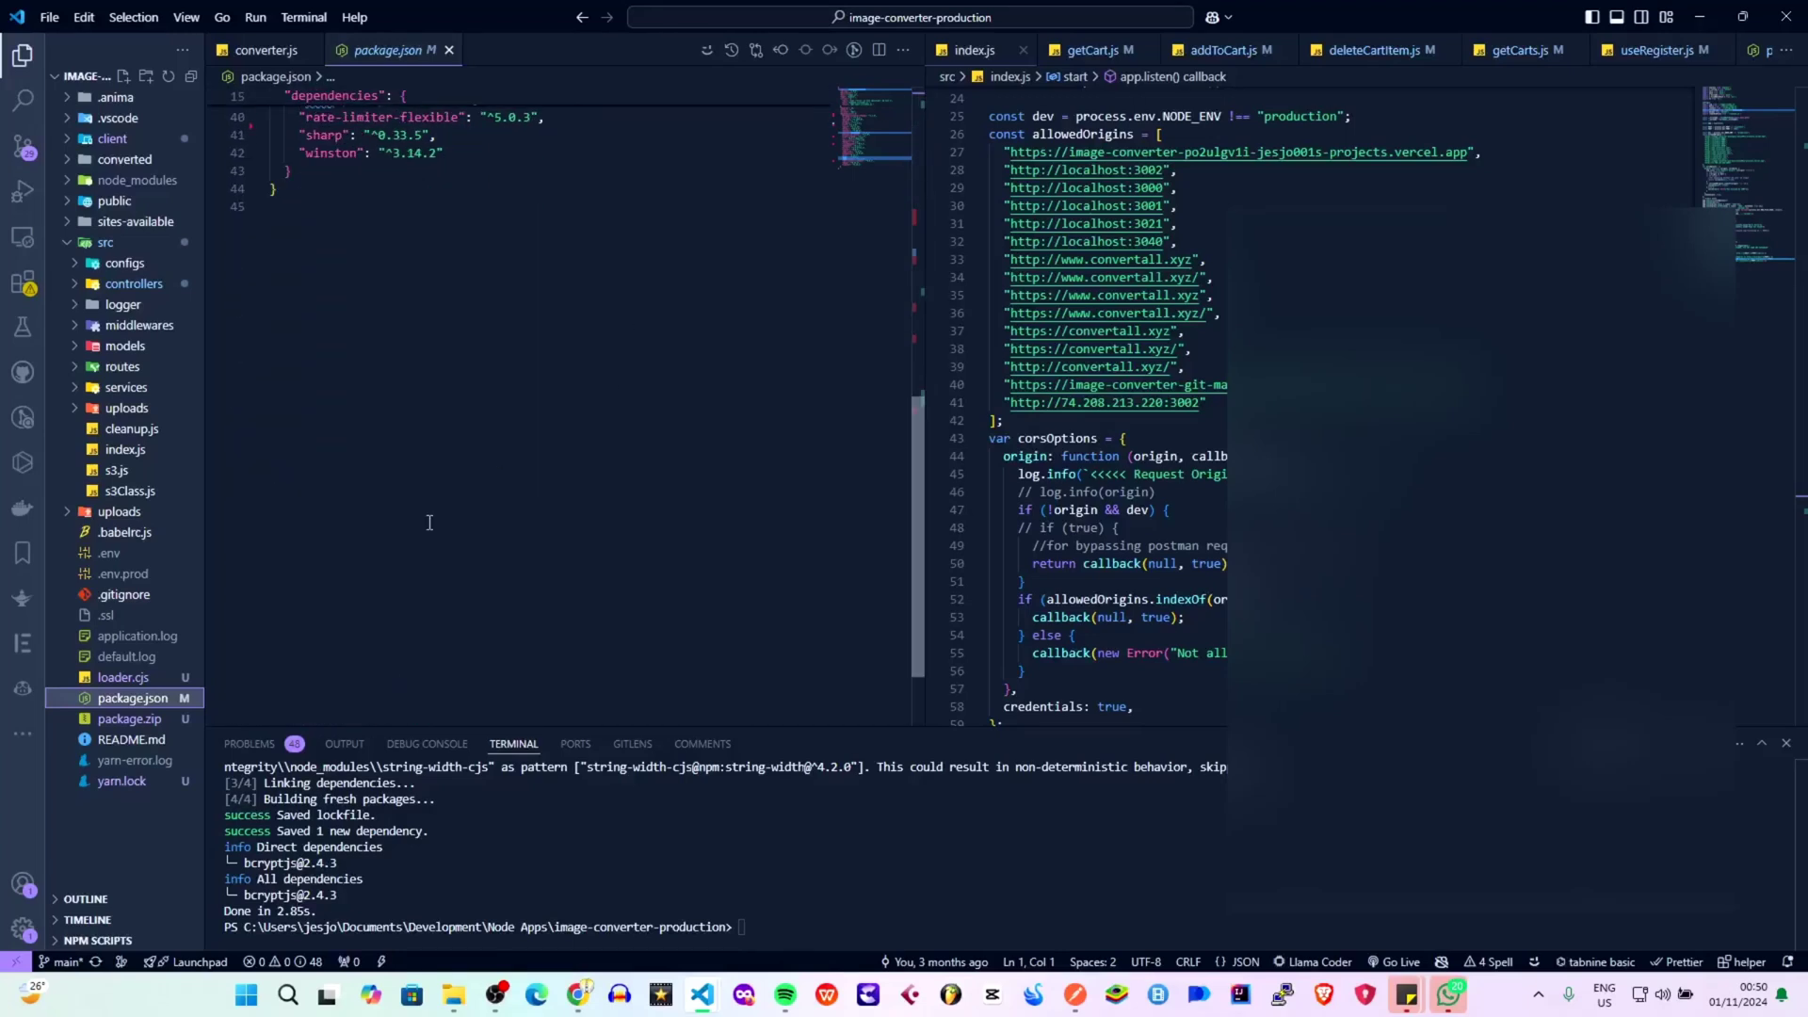
{"action": "left_click", "coordinate": [131, 719]}
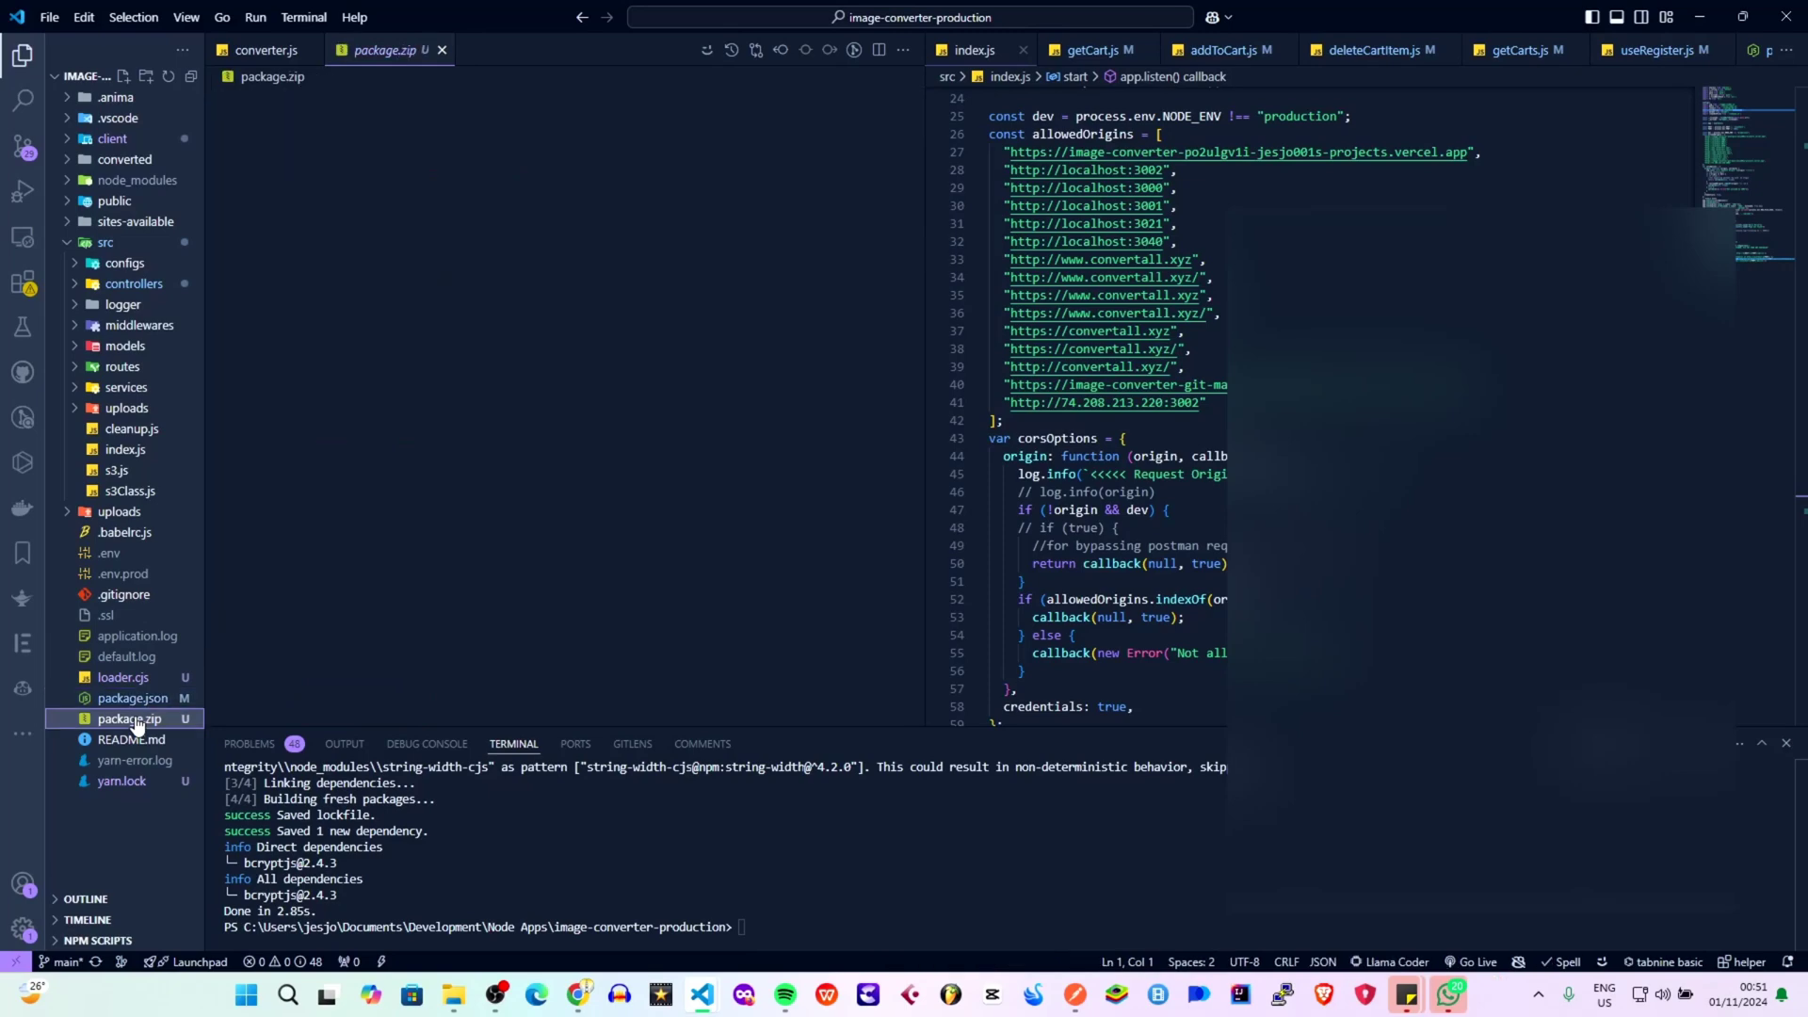
{"action": "key", "text": "ctrl+w"}
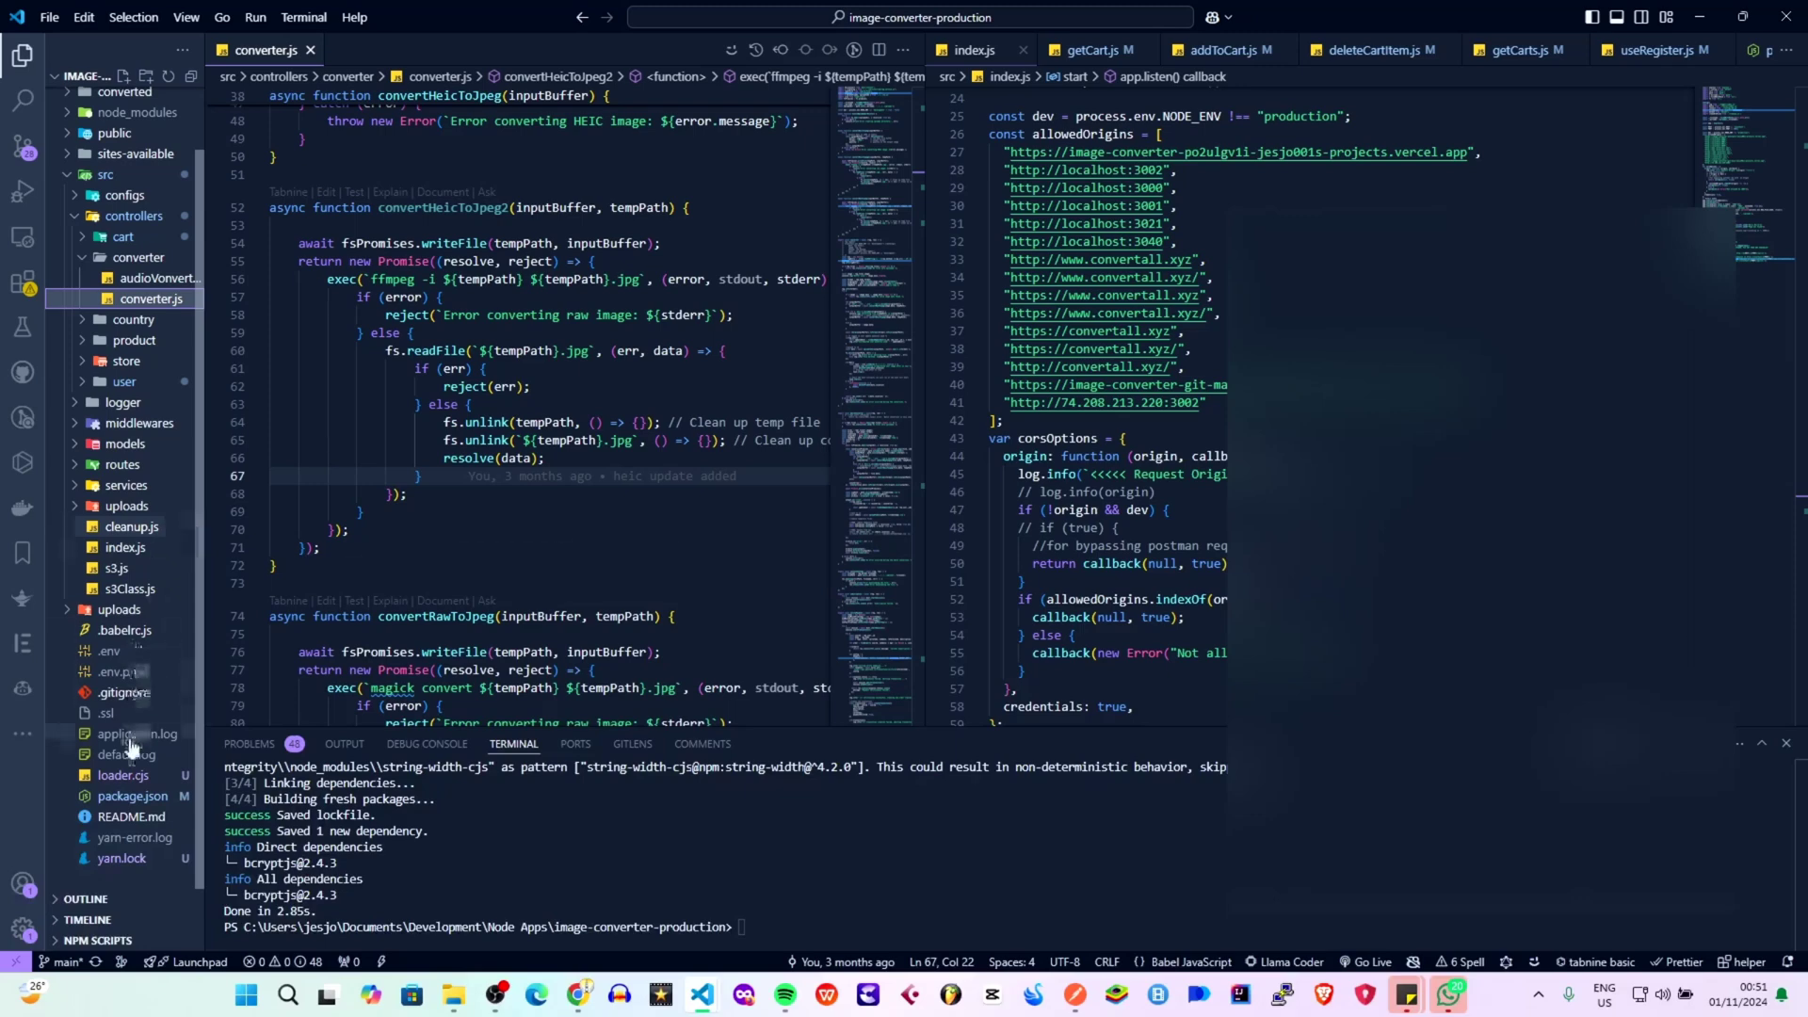
{"action": "right_click", "coordinate": [130, 742]}
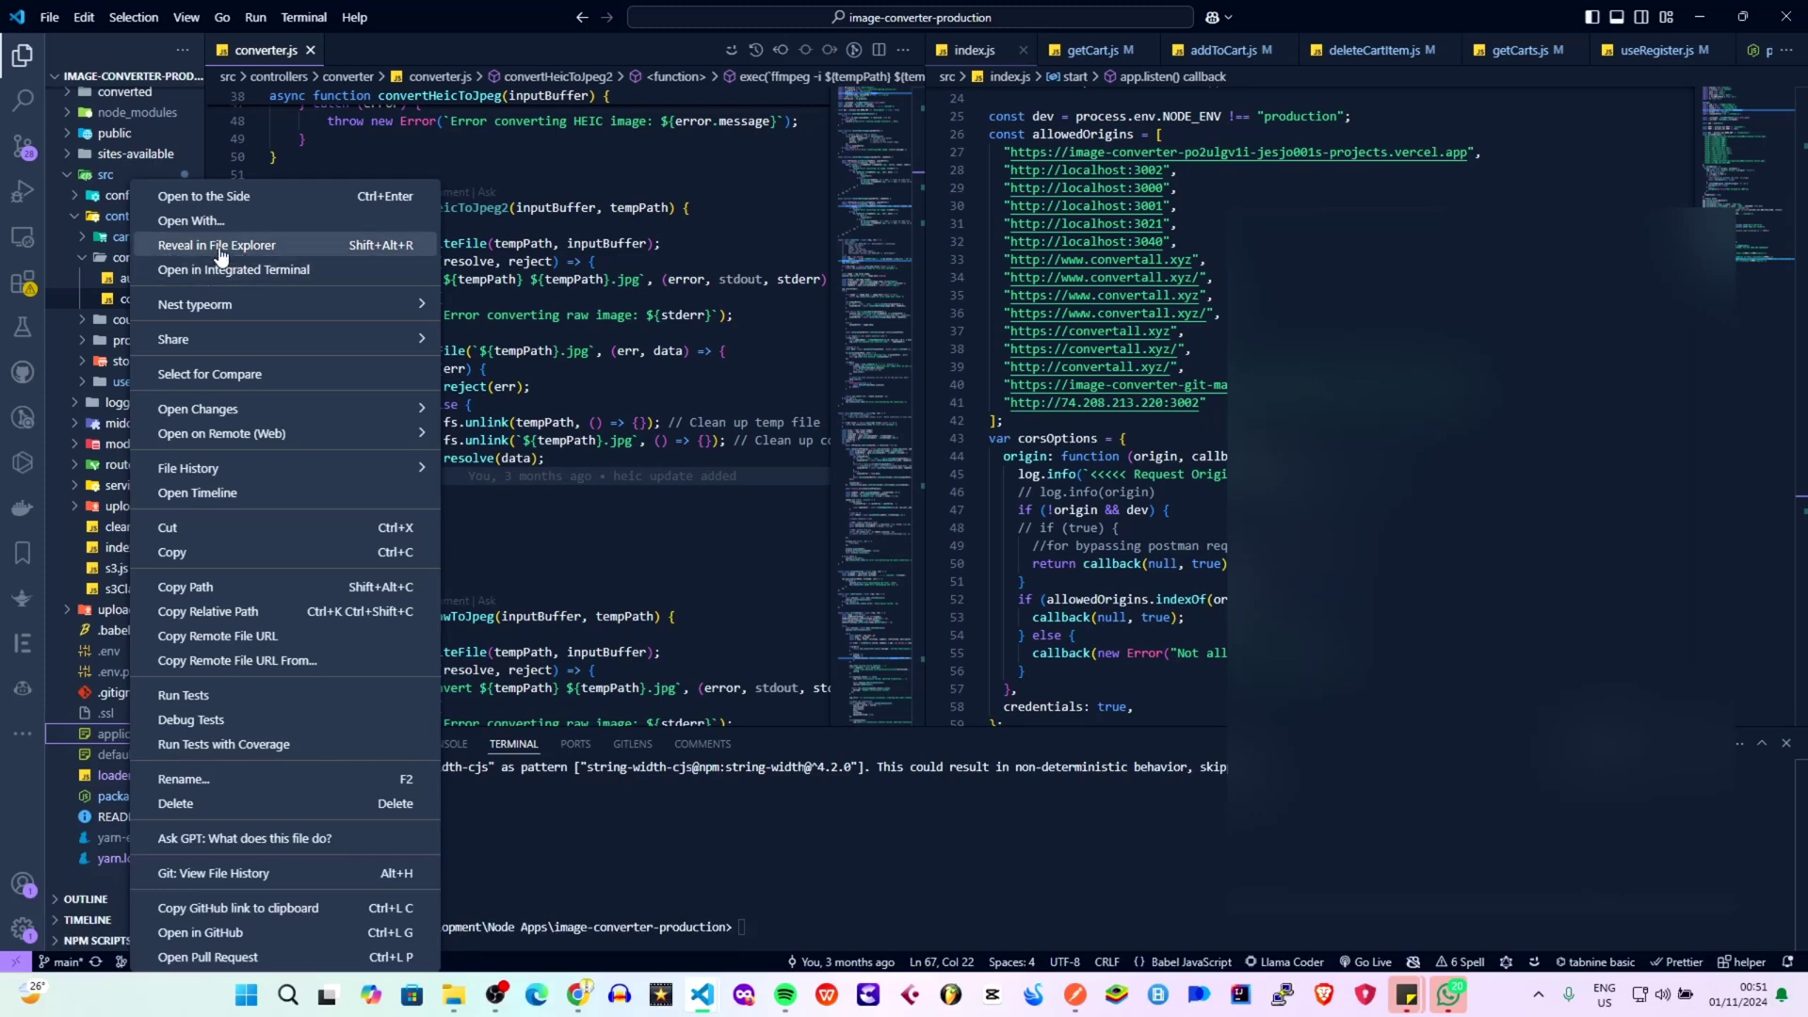
Reveal the project in File Explorer and select everything except client, .vscode, .git, .anima, node_modules, yarn.lock.
{"action": "left_click", "coordinate": [191, 248]}
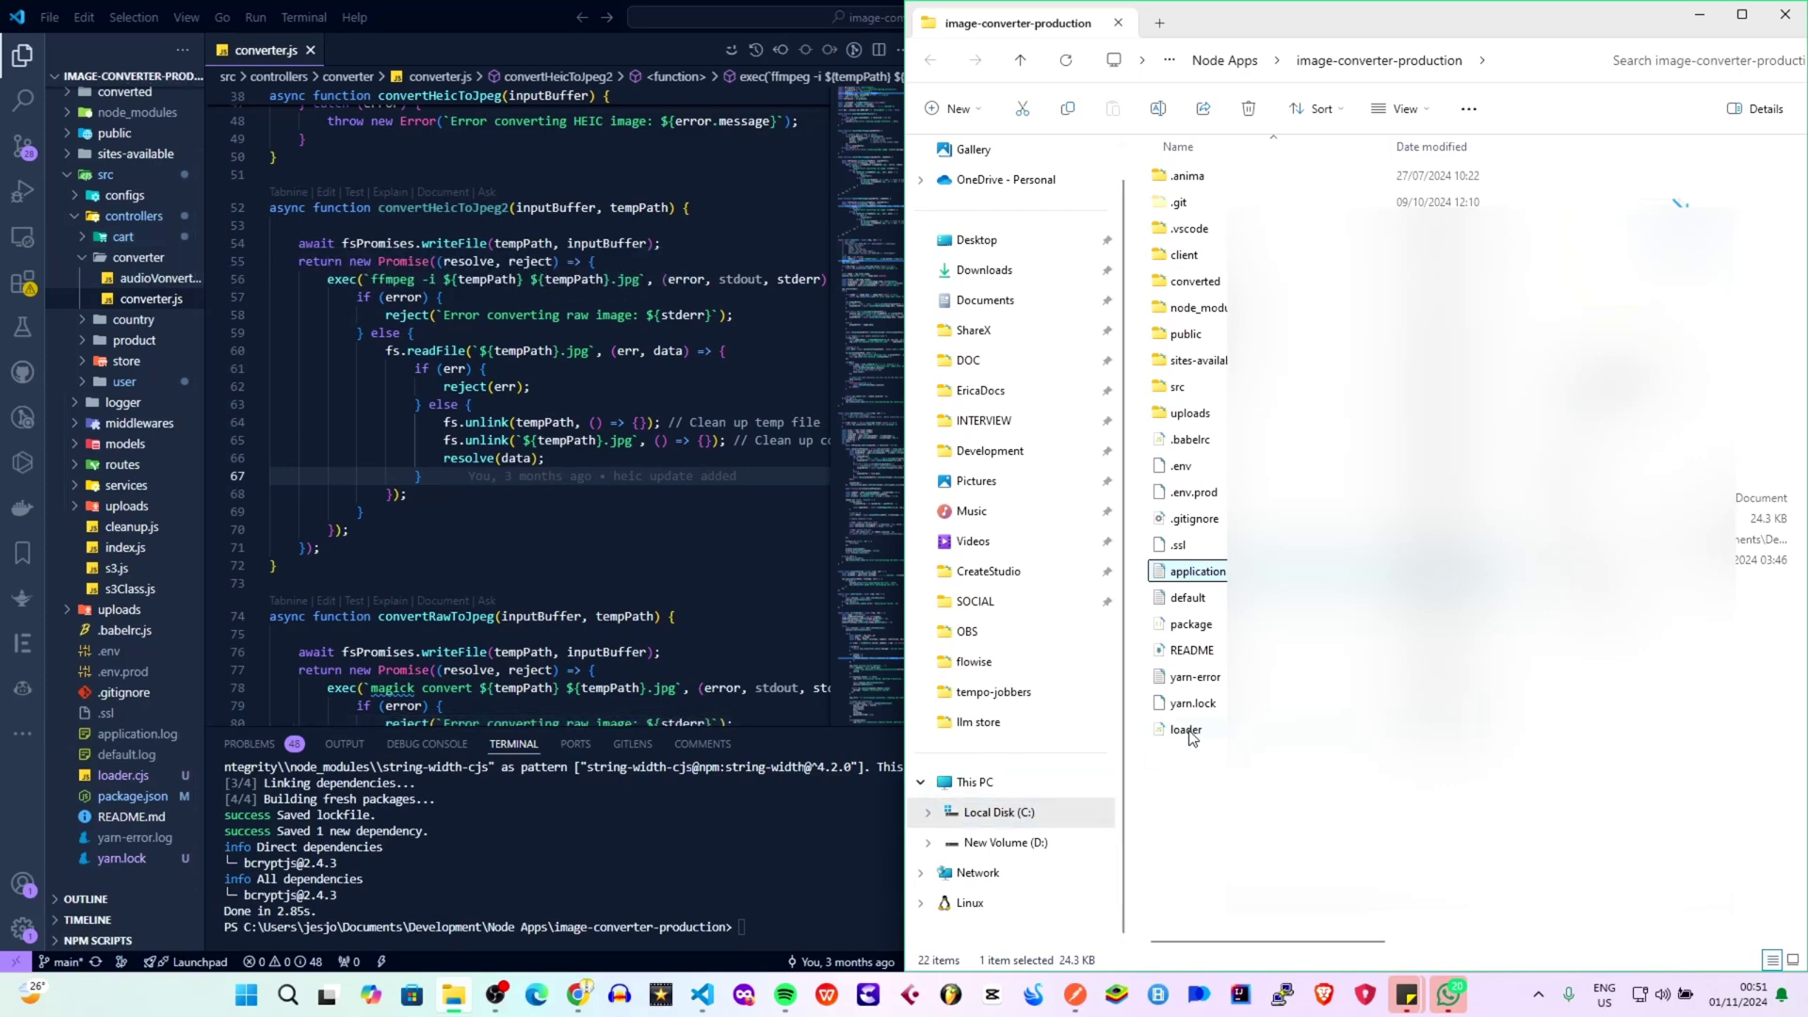
{"action": "key", "text": "ctrl+a"}
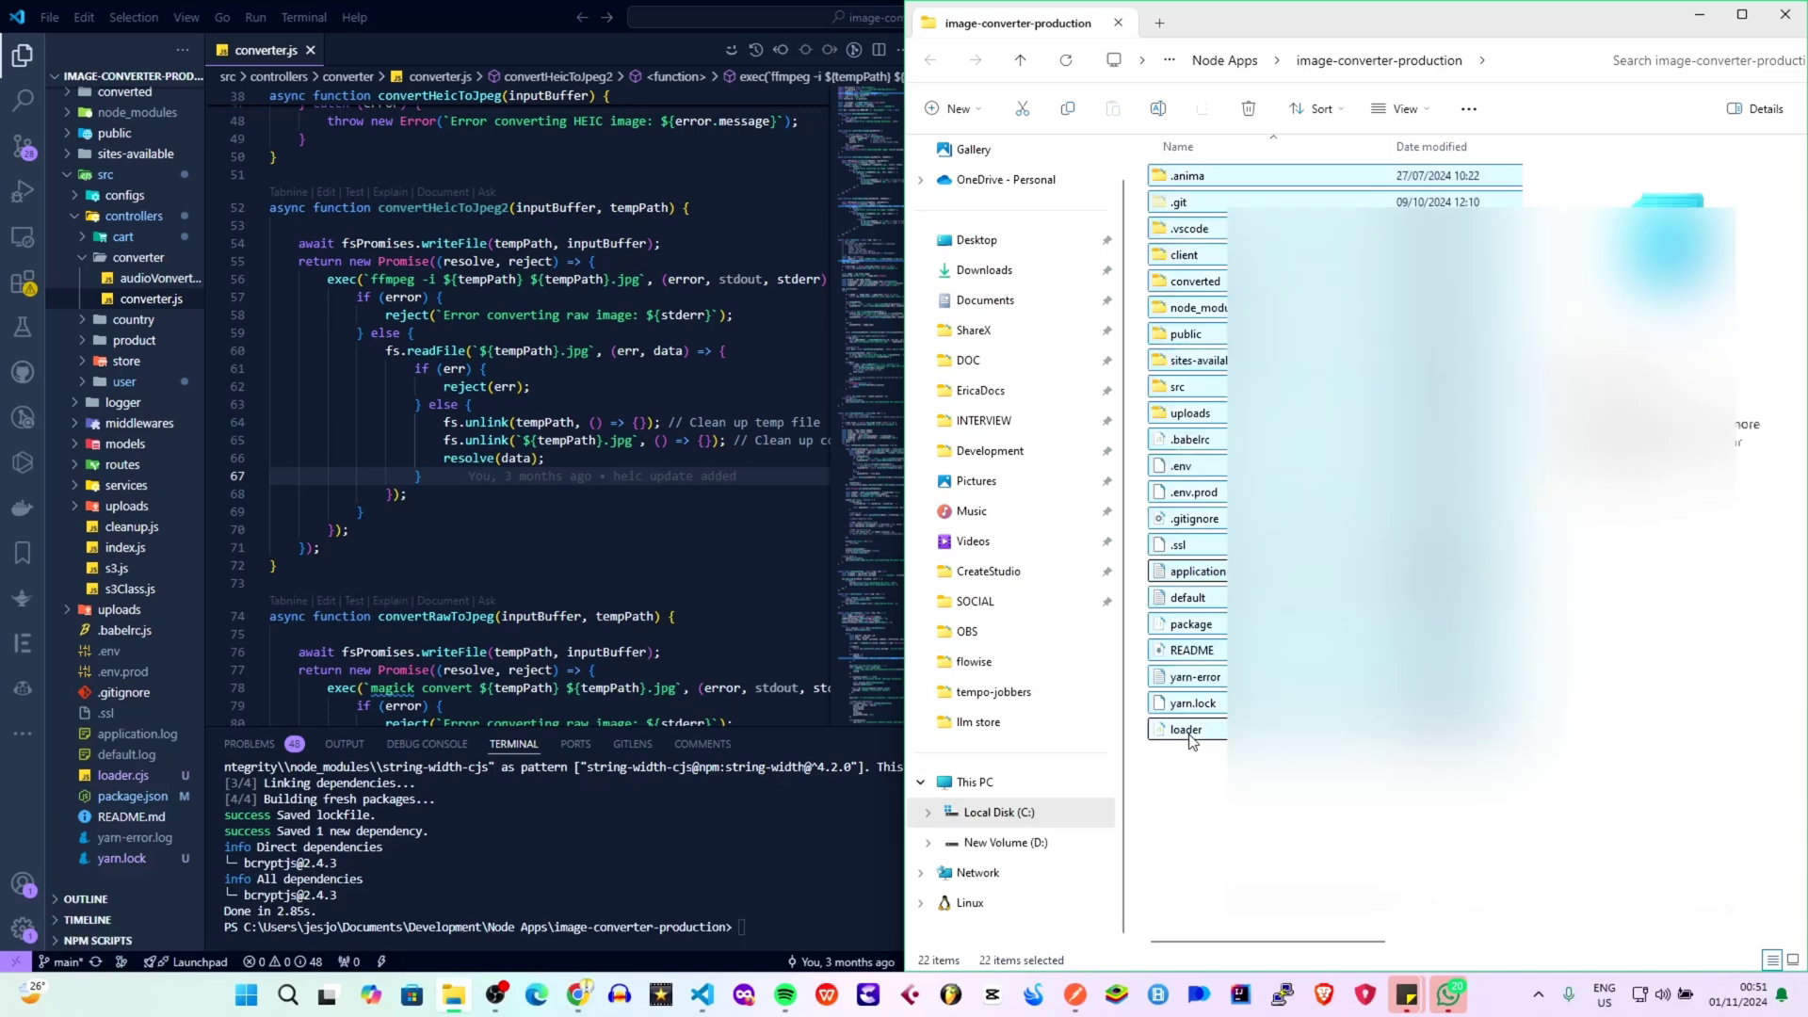
{"action": "left_click", "coordinate": [1184, 255], "text": "ctrl"}
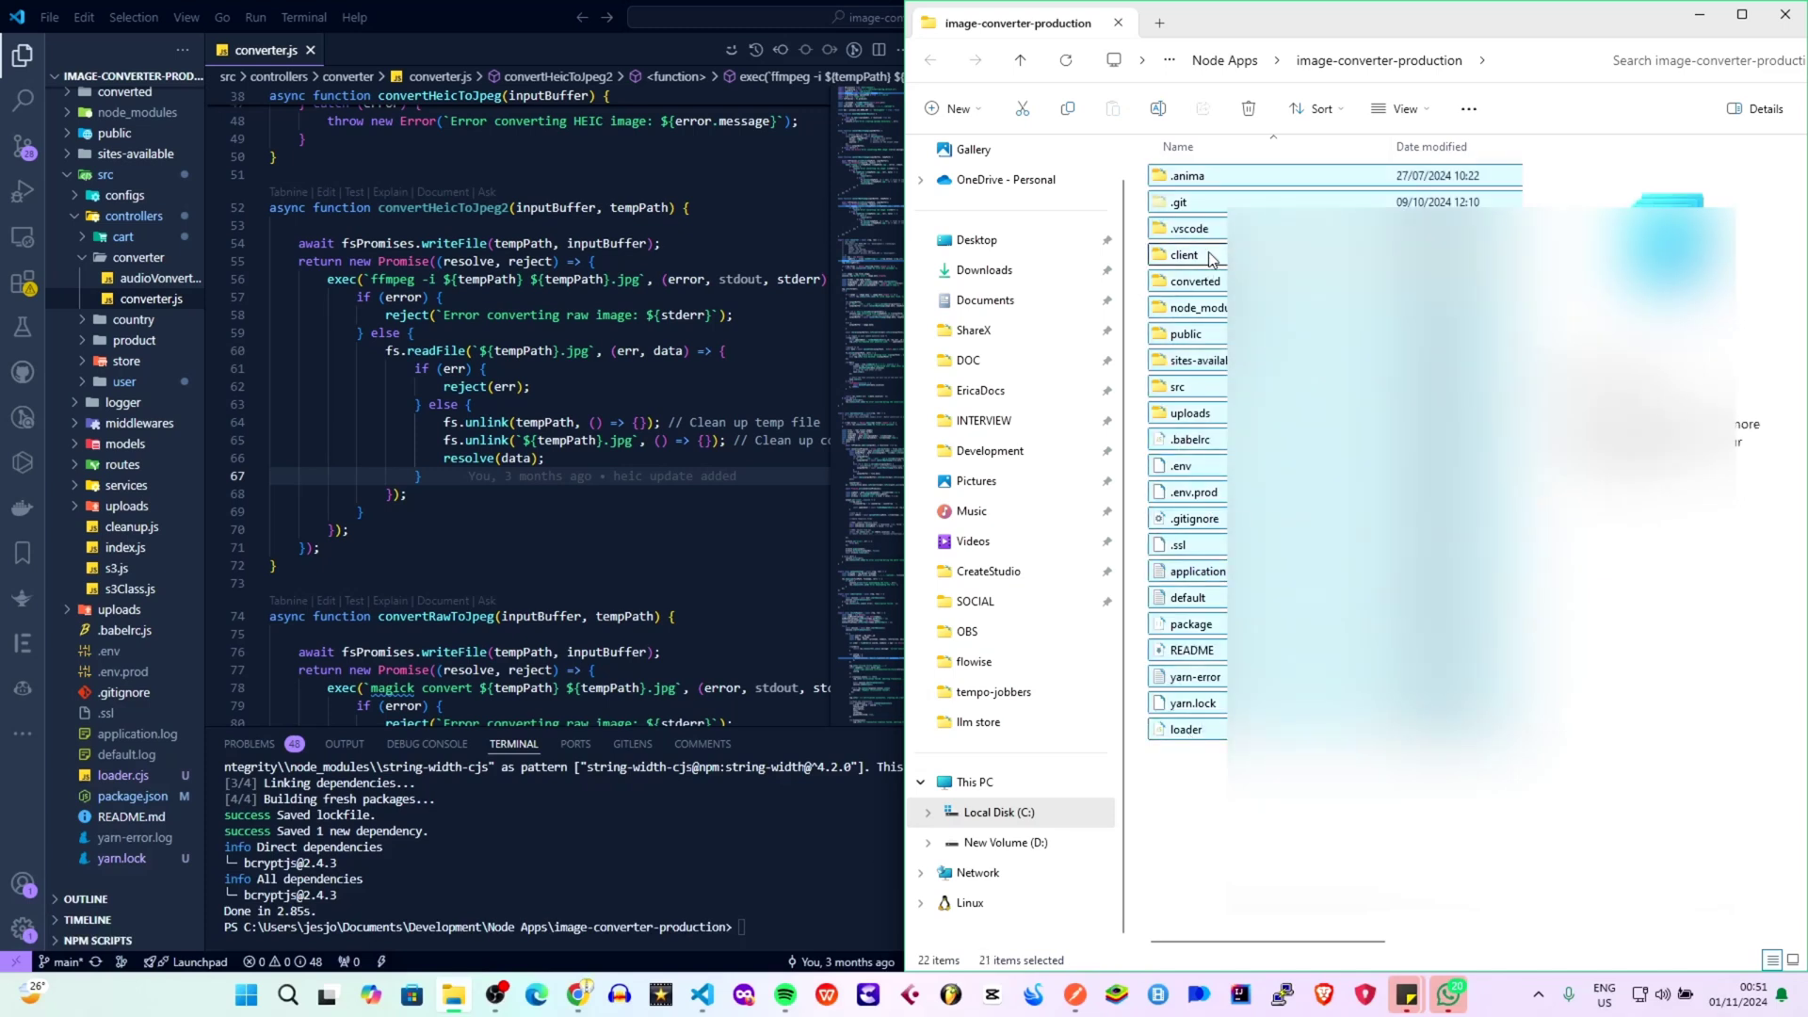
{"action": "left_click", "coordinate": [1191, 229], "text": "ctrl"}
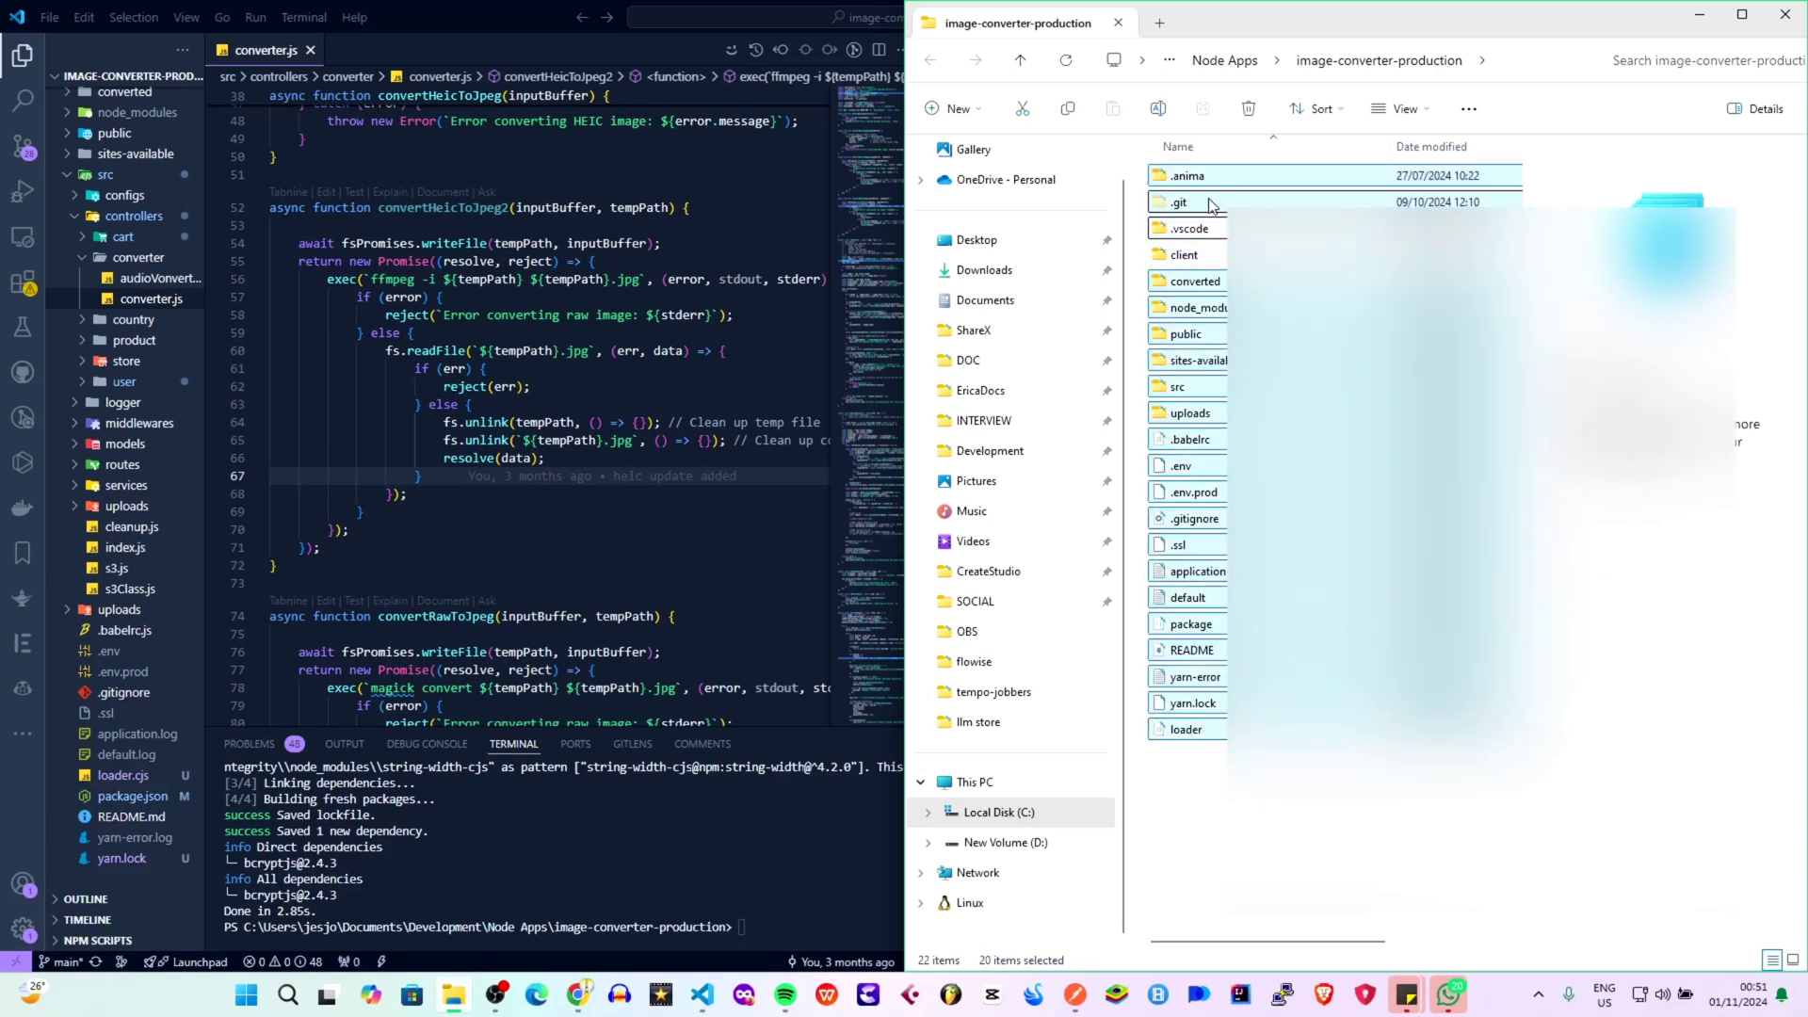
{"action": "left_click", "coordinate": [1210, 204], "text": "ctrl"}
{"action": "left_click", "coordinate": [1206, 175], "text": "ctrl"}
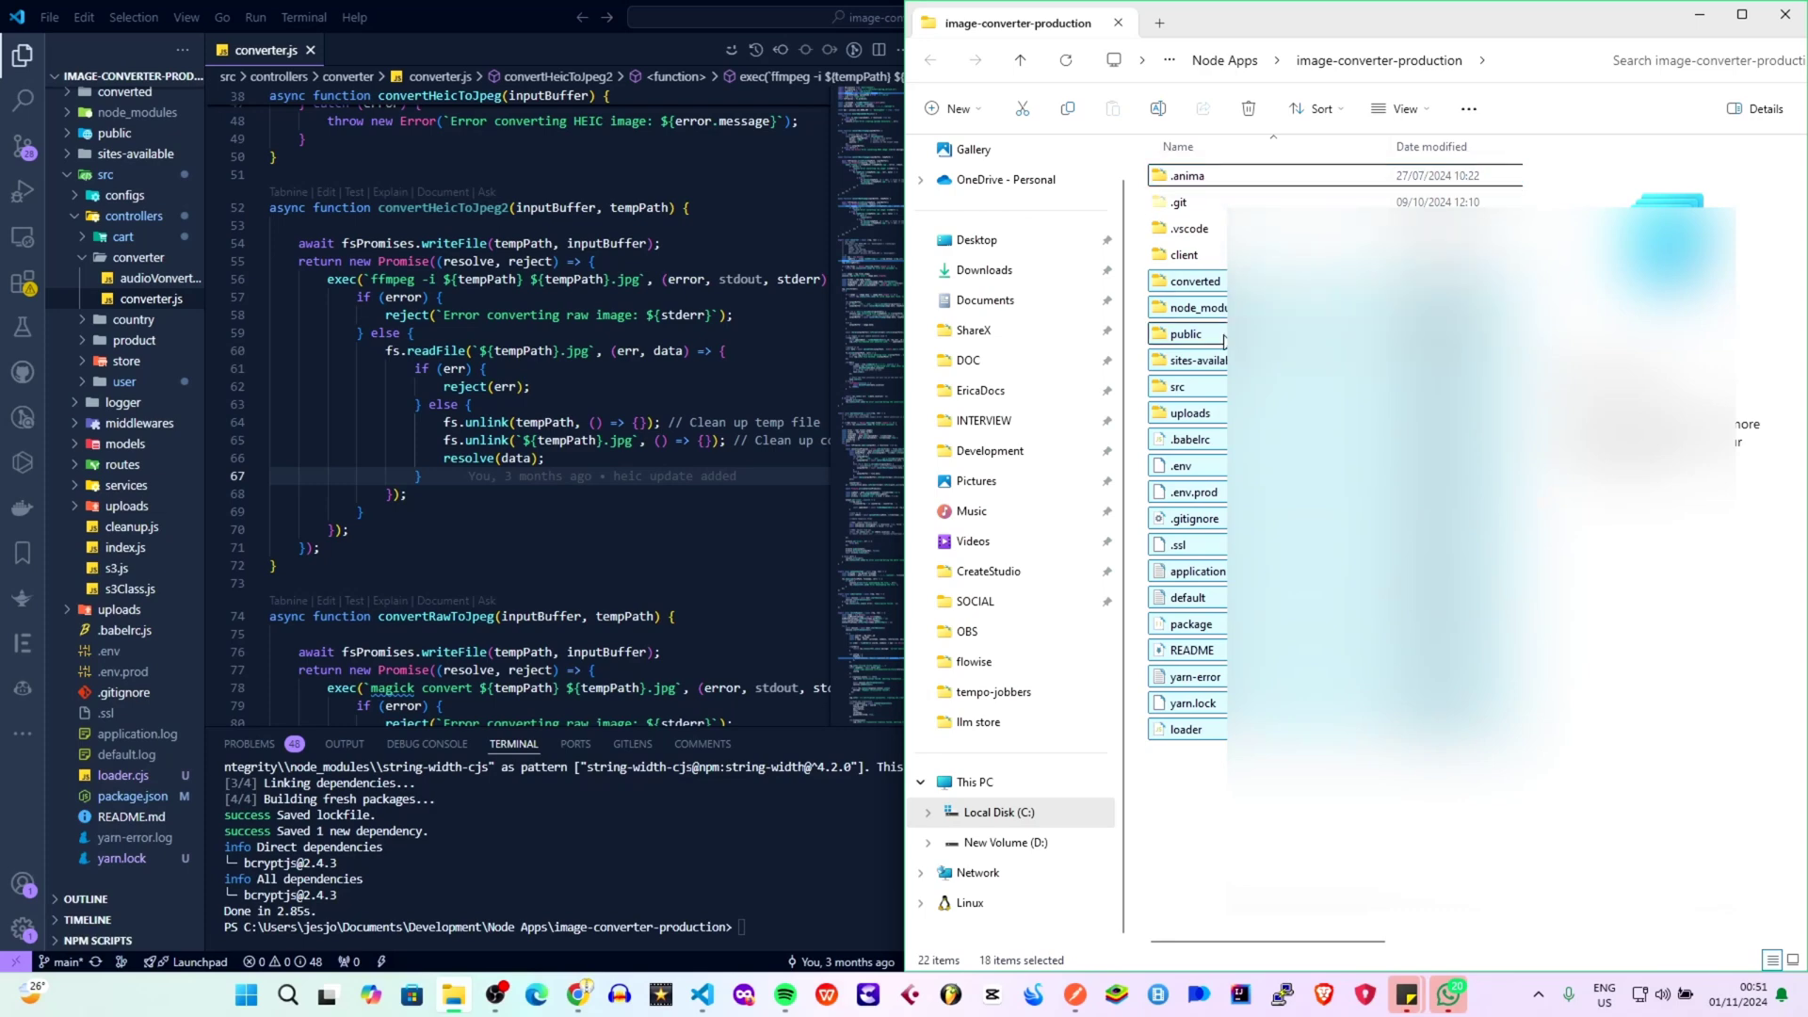
{"action": "left_click", "coordinate": [1194, 315], "text": "ctrl"}
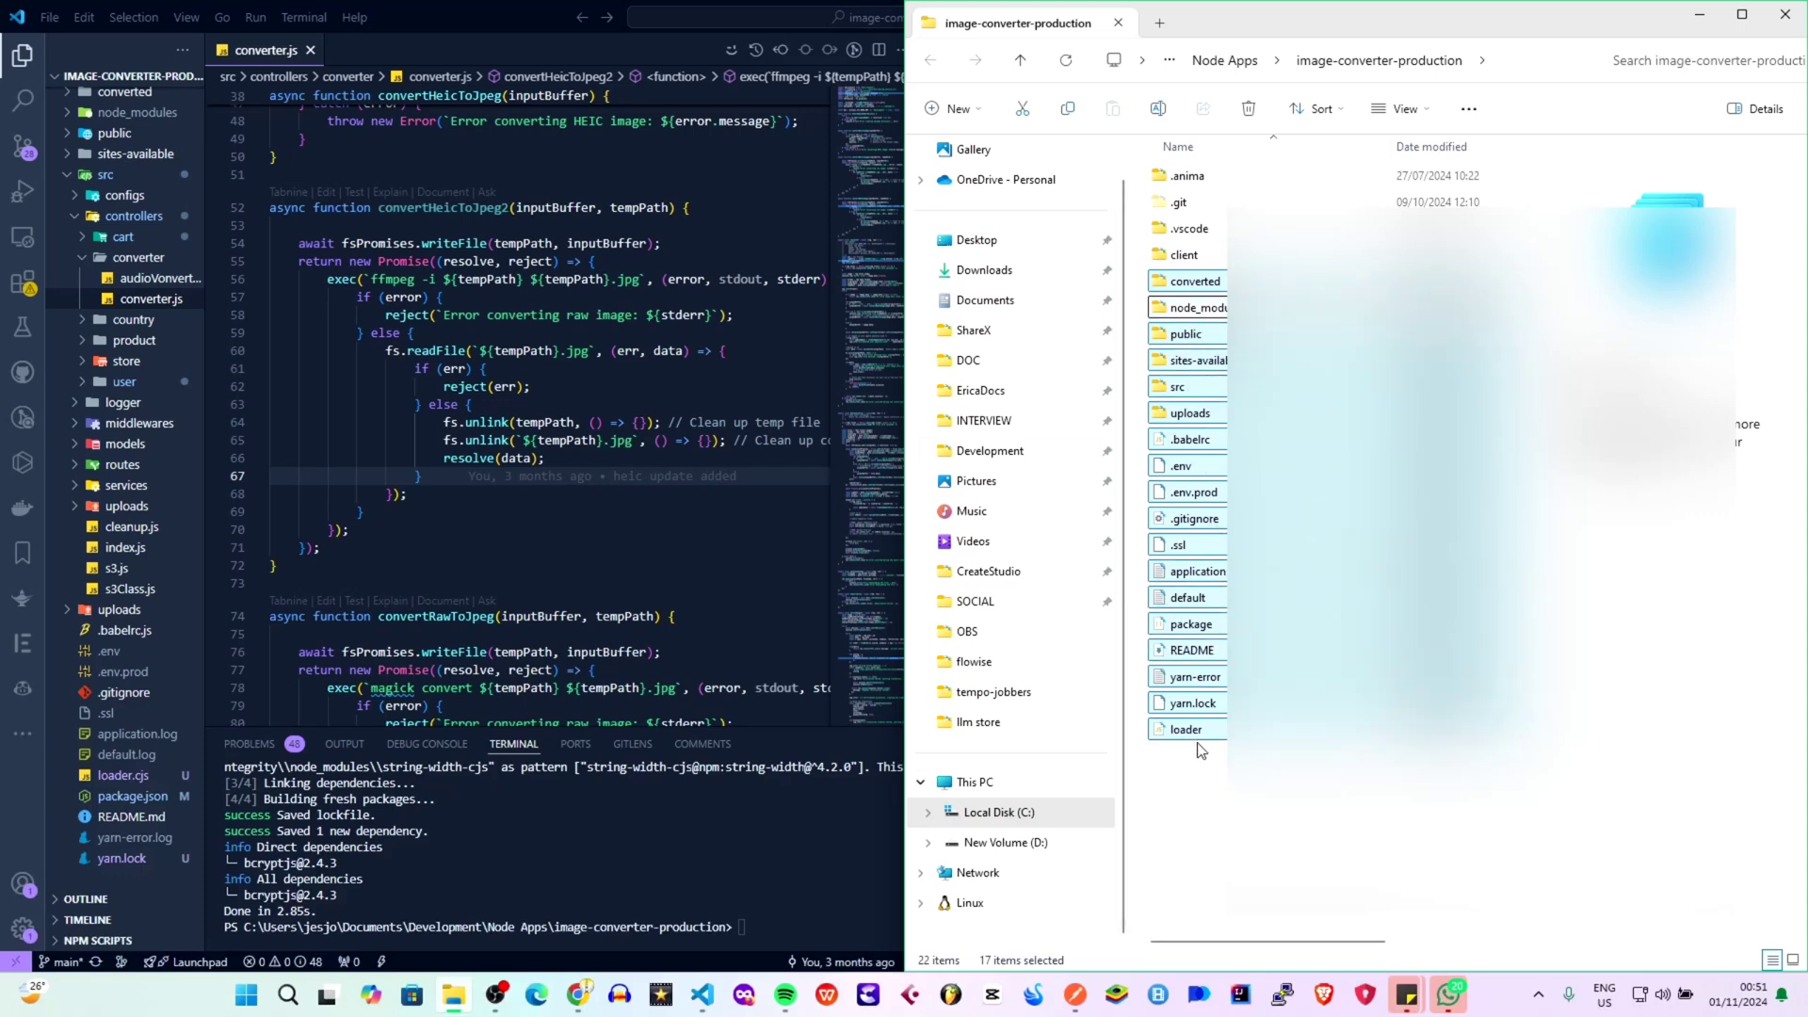
{"action": "left_click", "coordinate": [1209, 708], "text": "ctrl"}
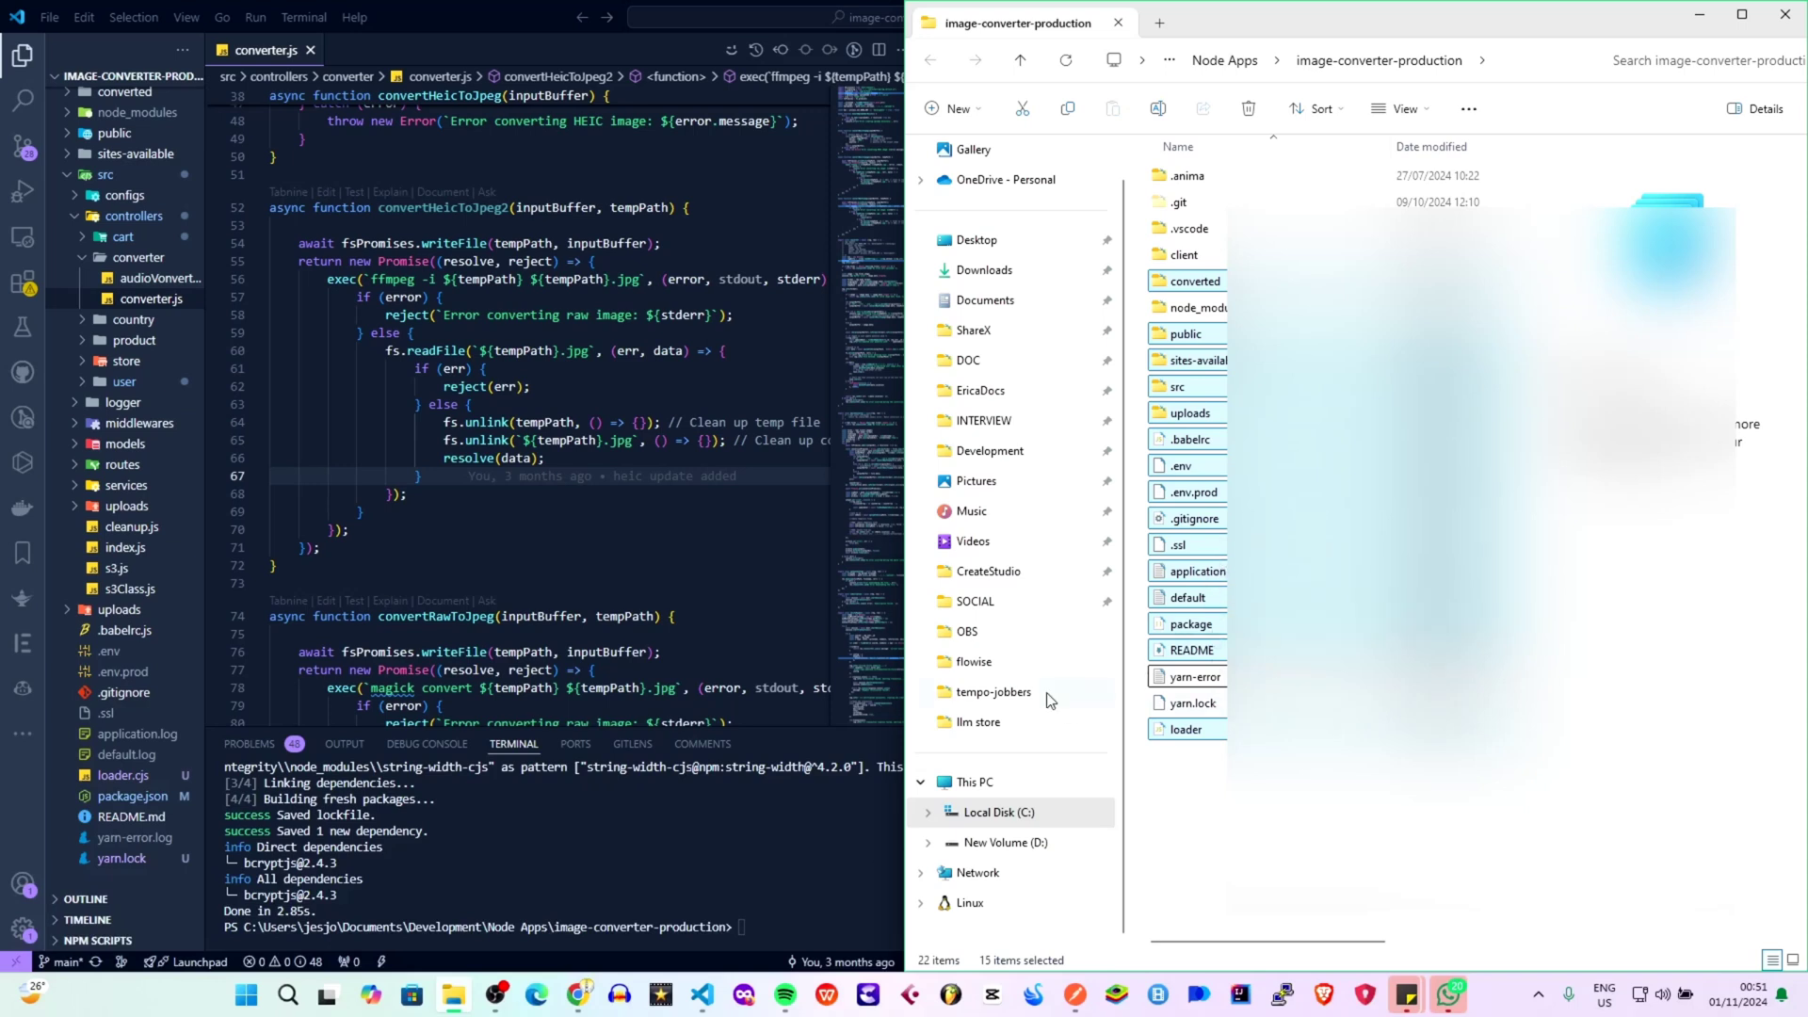
Narrow the selection to just the loader file and return to the code editor.
{"action": "left_click", "coordinate": [1205, 764]}
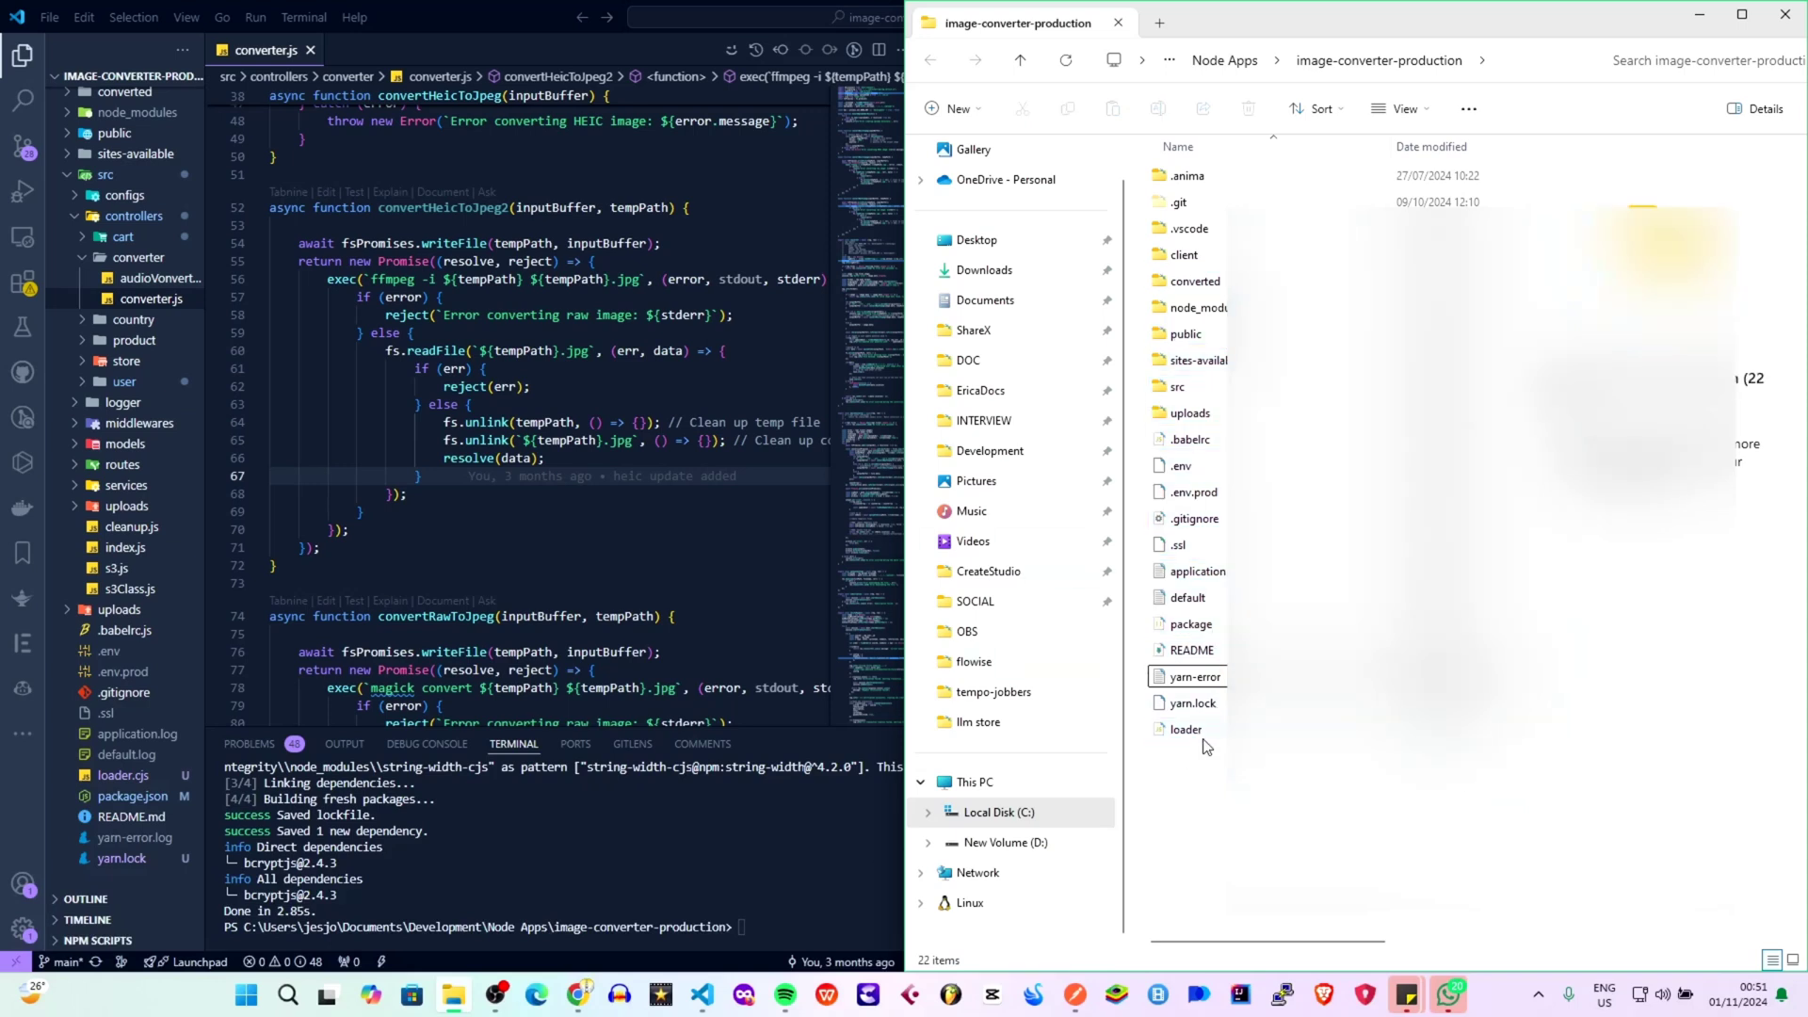
{"action": "left_click", "coordinate": [1206, 740]}
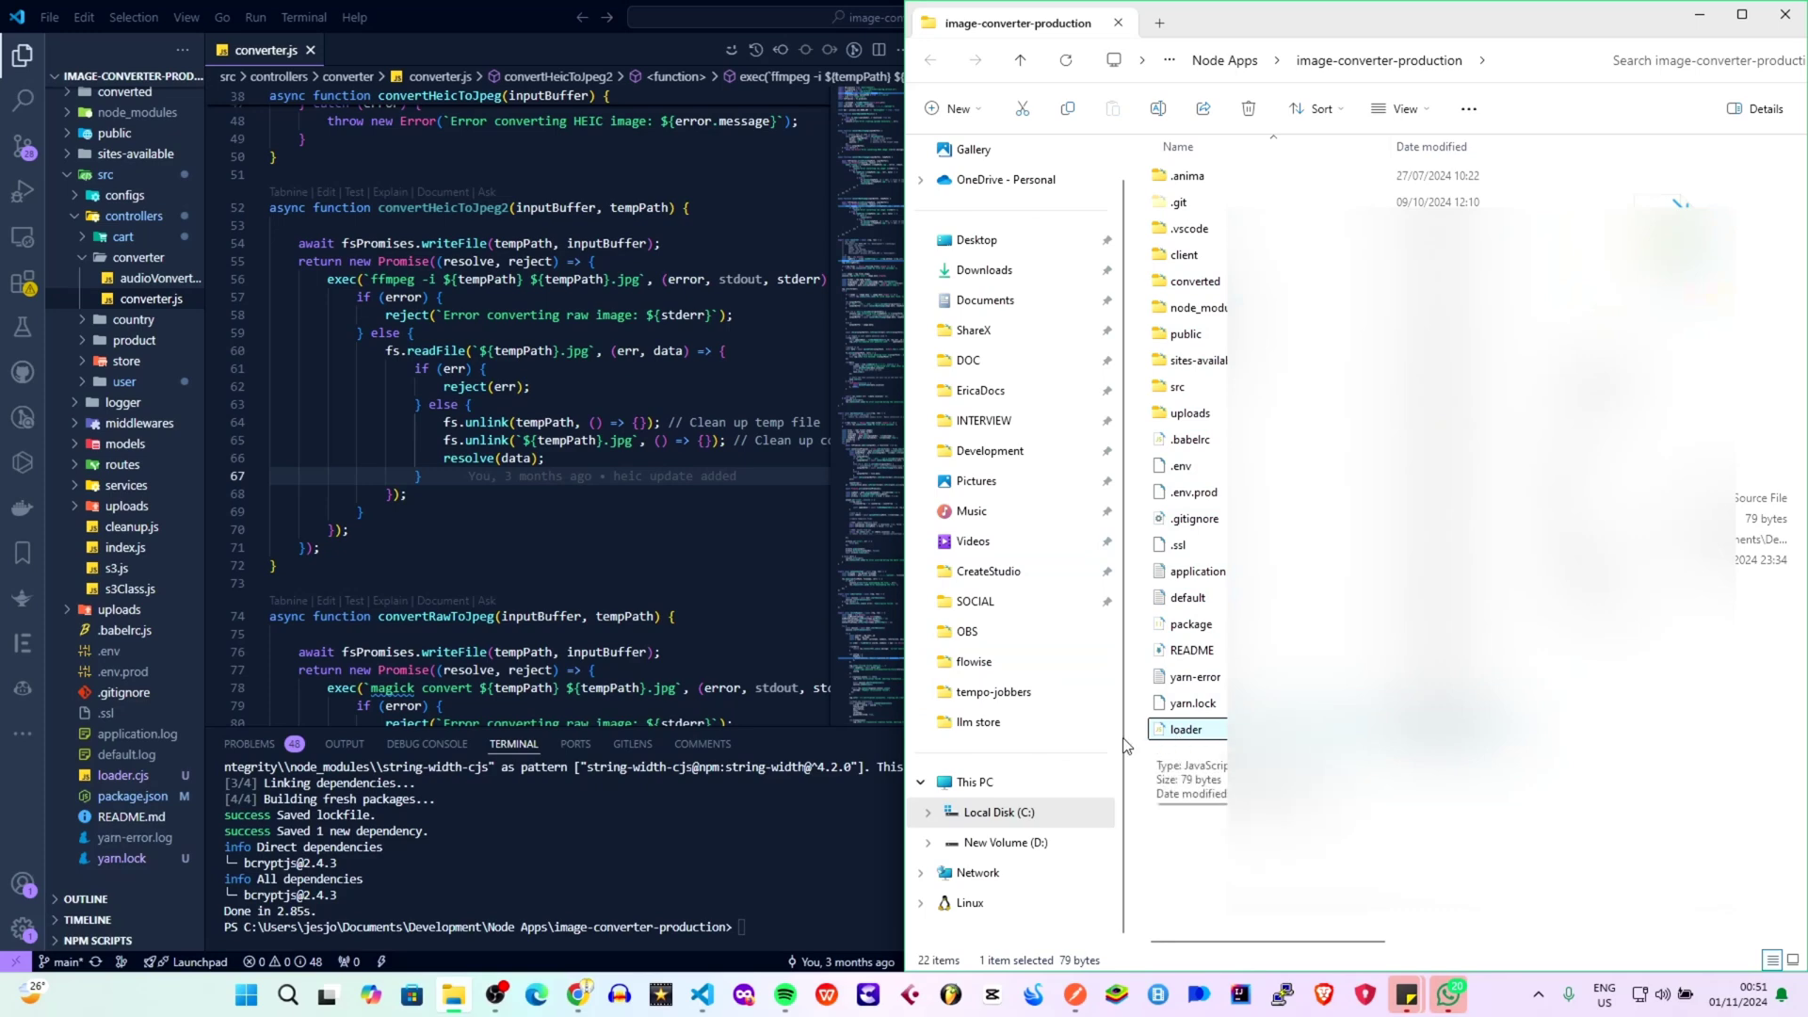
{"action": "left_click", "coordinate": [527, 594]}
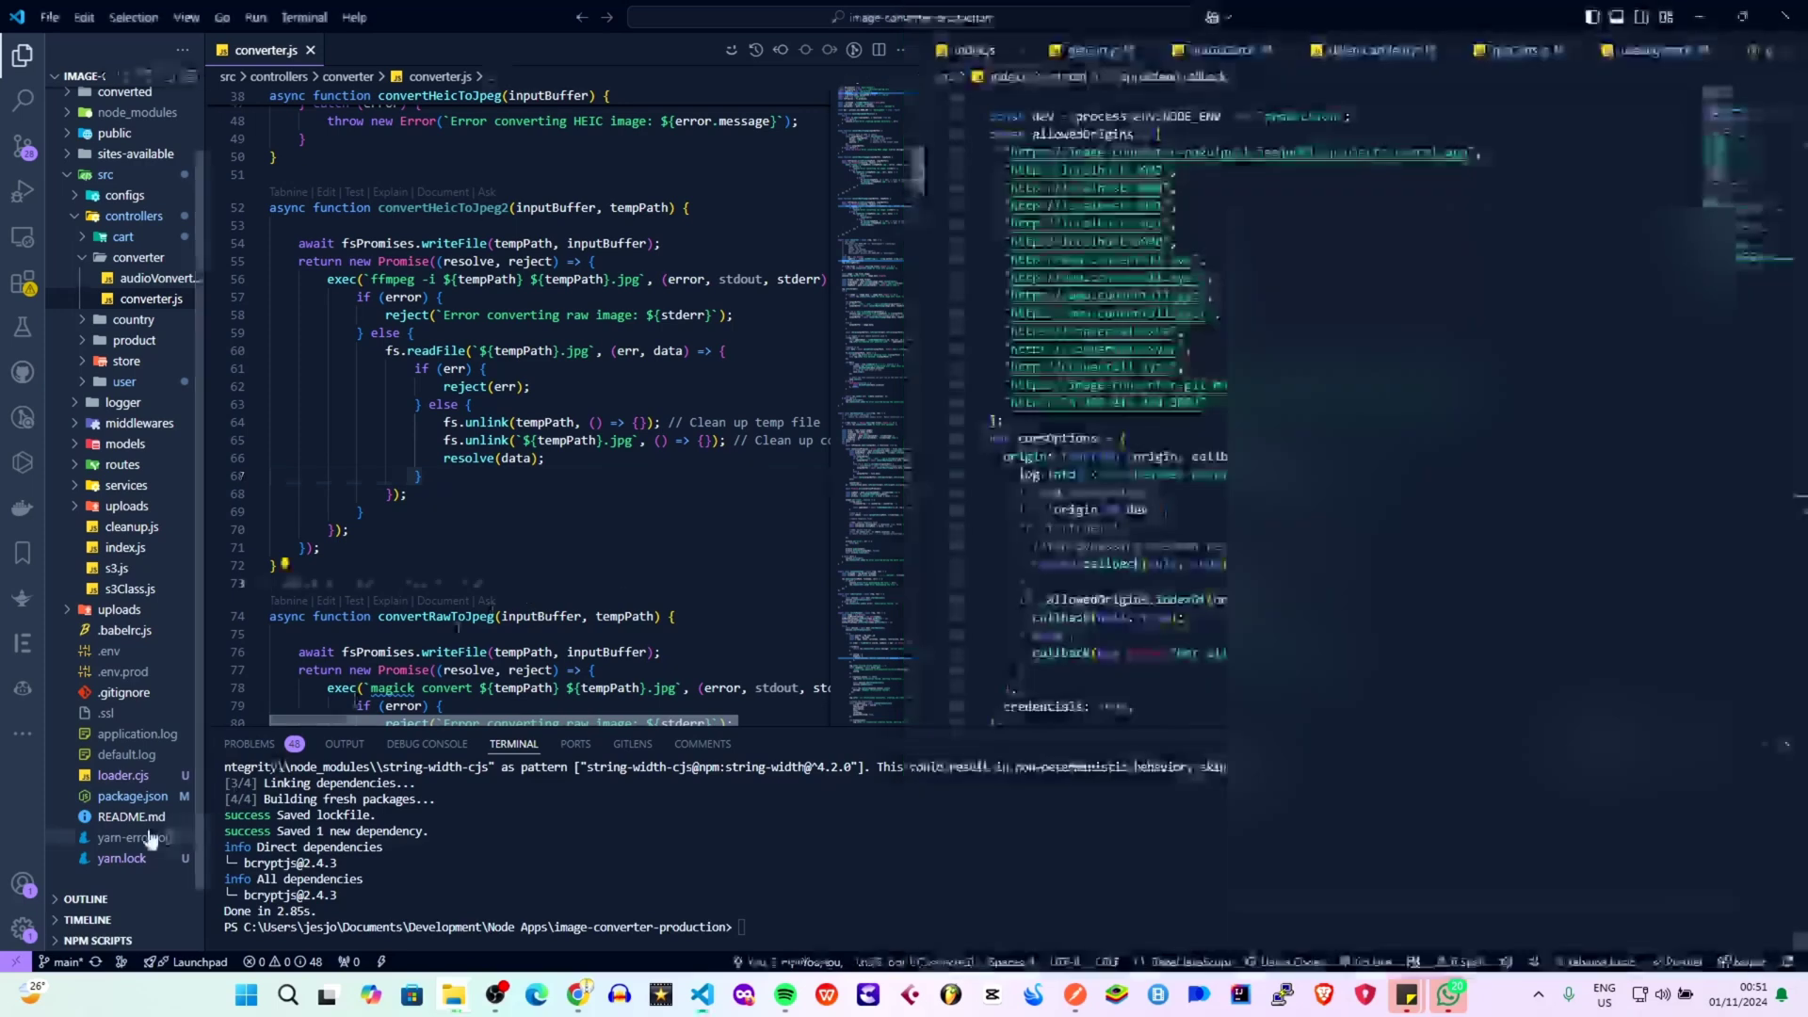
Open loader.cjs and package.json and confirm the type field is module.
{"action": "left_click", "coordinate": [132, 774]}
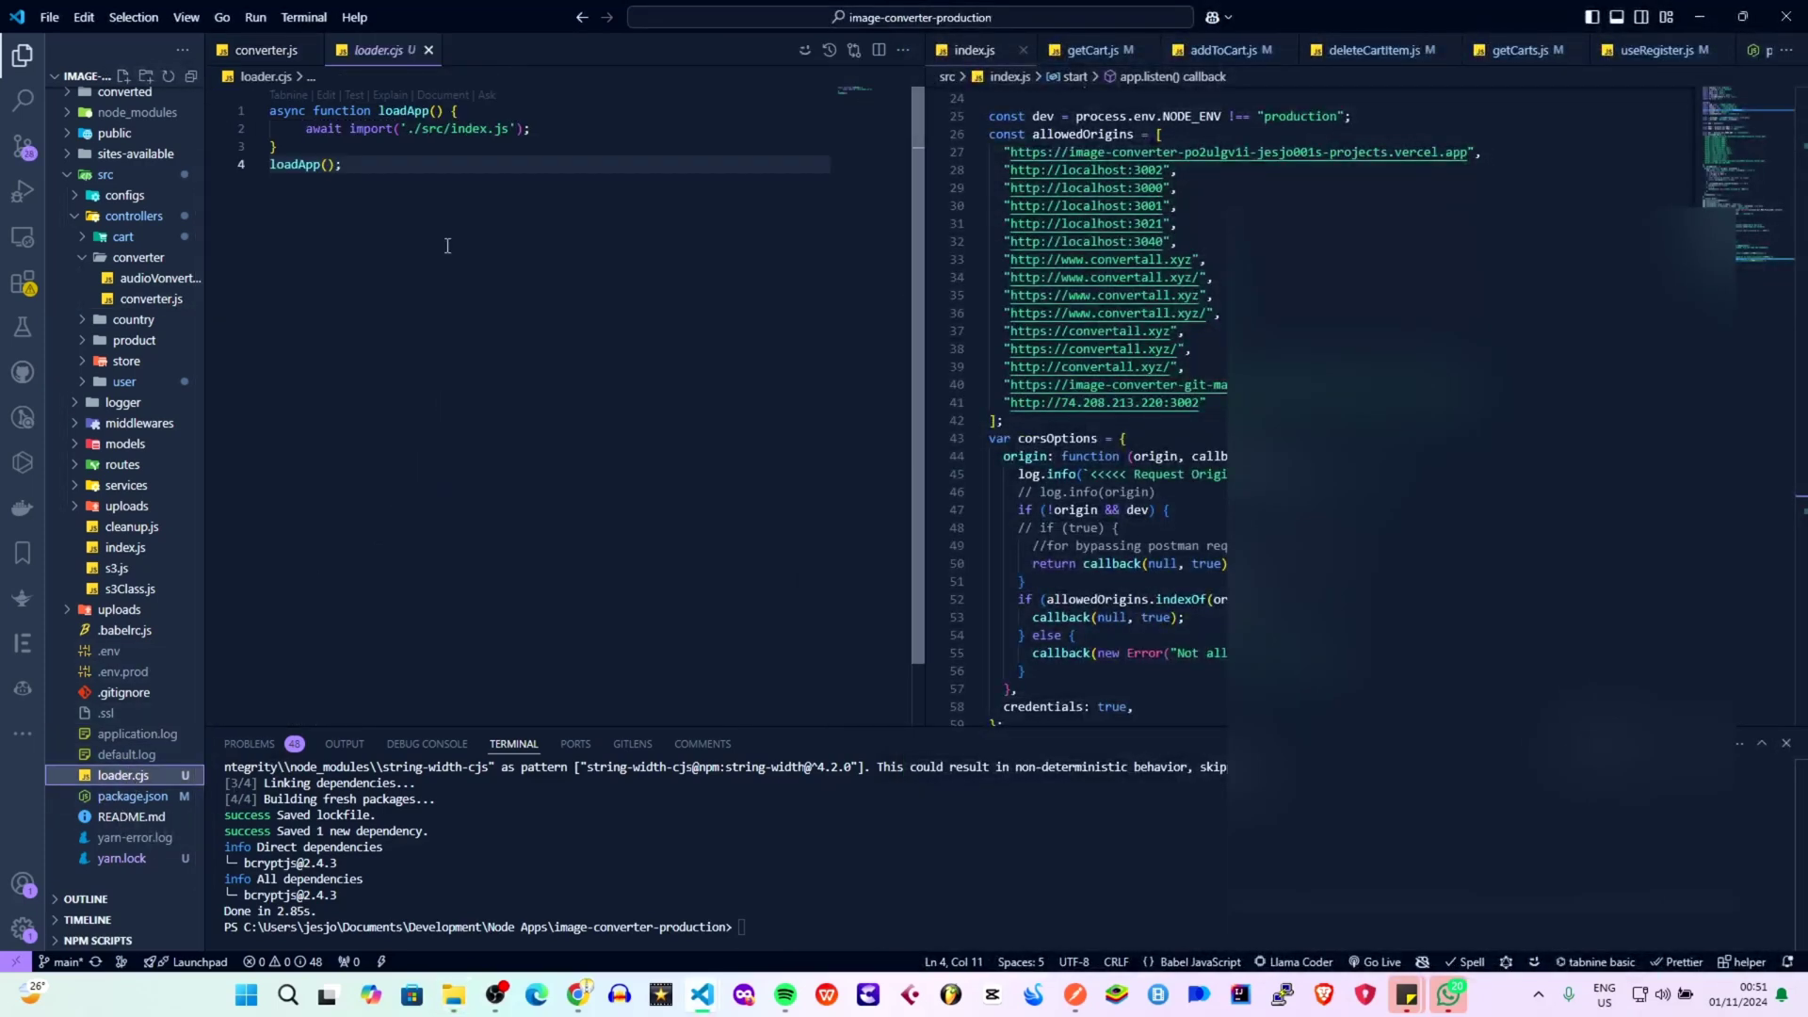
{"action": "left_click", "coordinate": [1306, 474]}
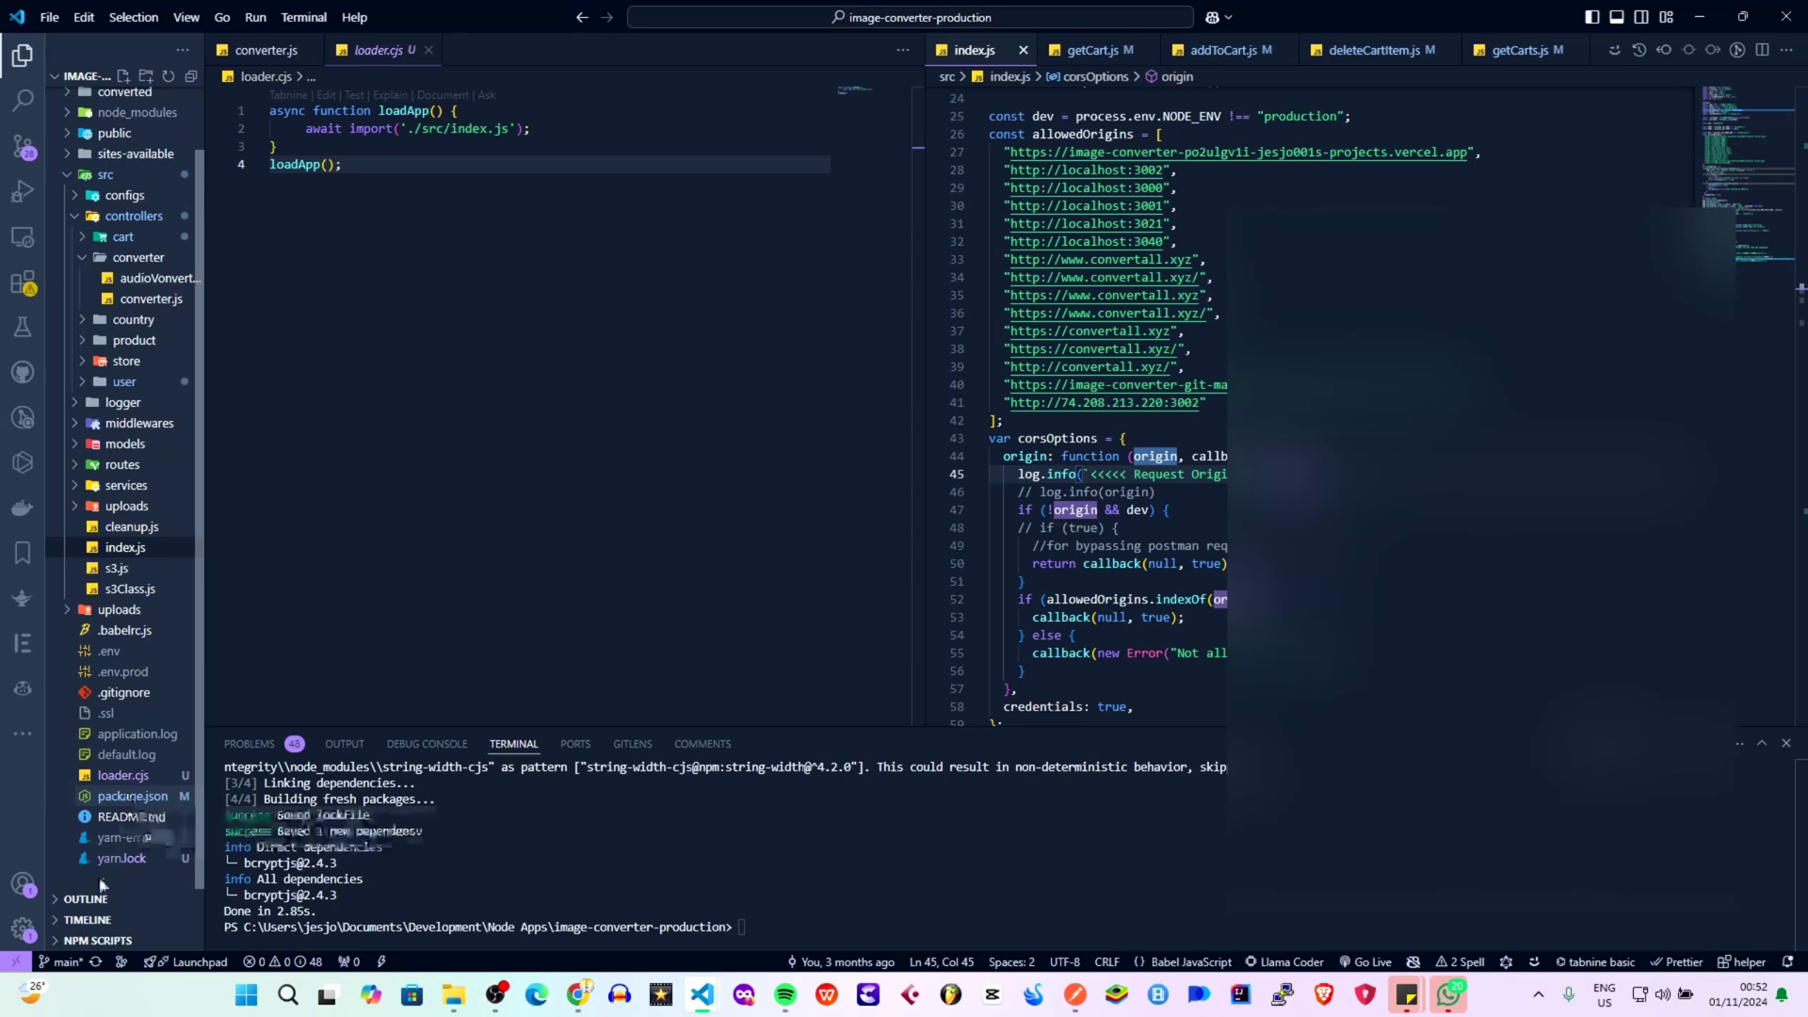
{"action": "left_click", "coordinate": [129, 798]}
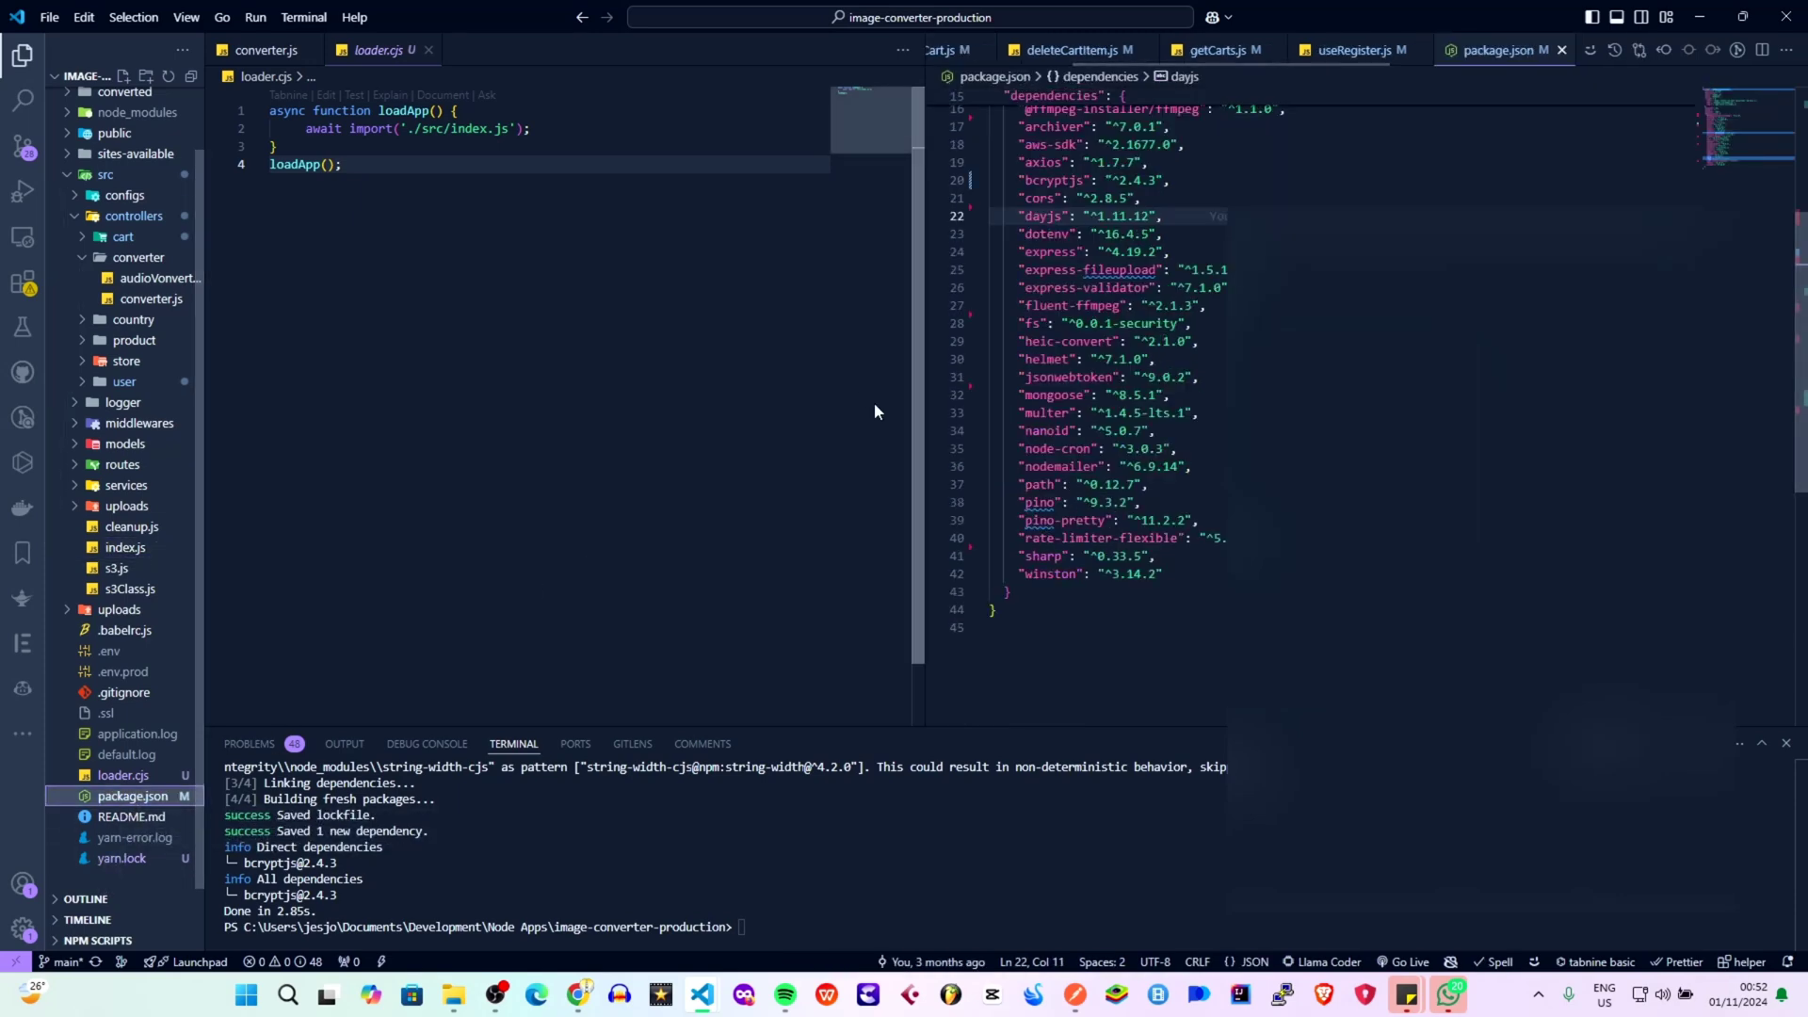
{"action": "scroll", "coordinate": [1116, 471], "scroll_direction": "up", "scroll_amount": 5}
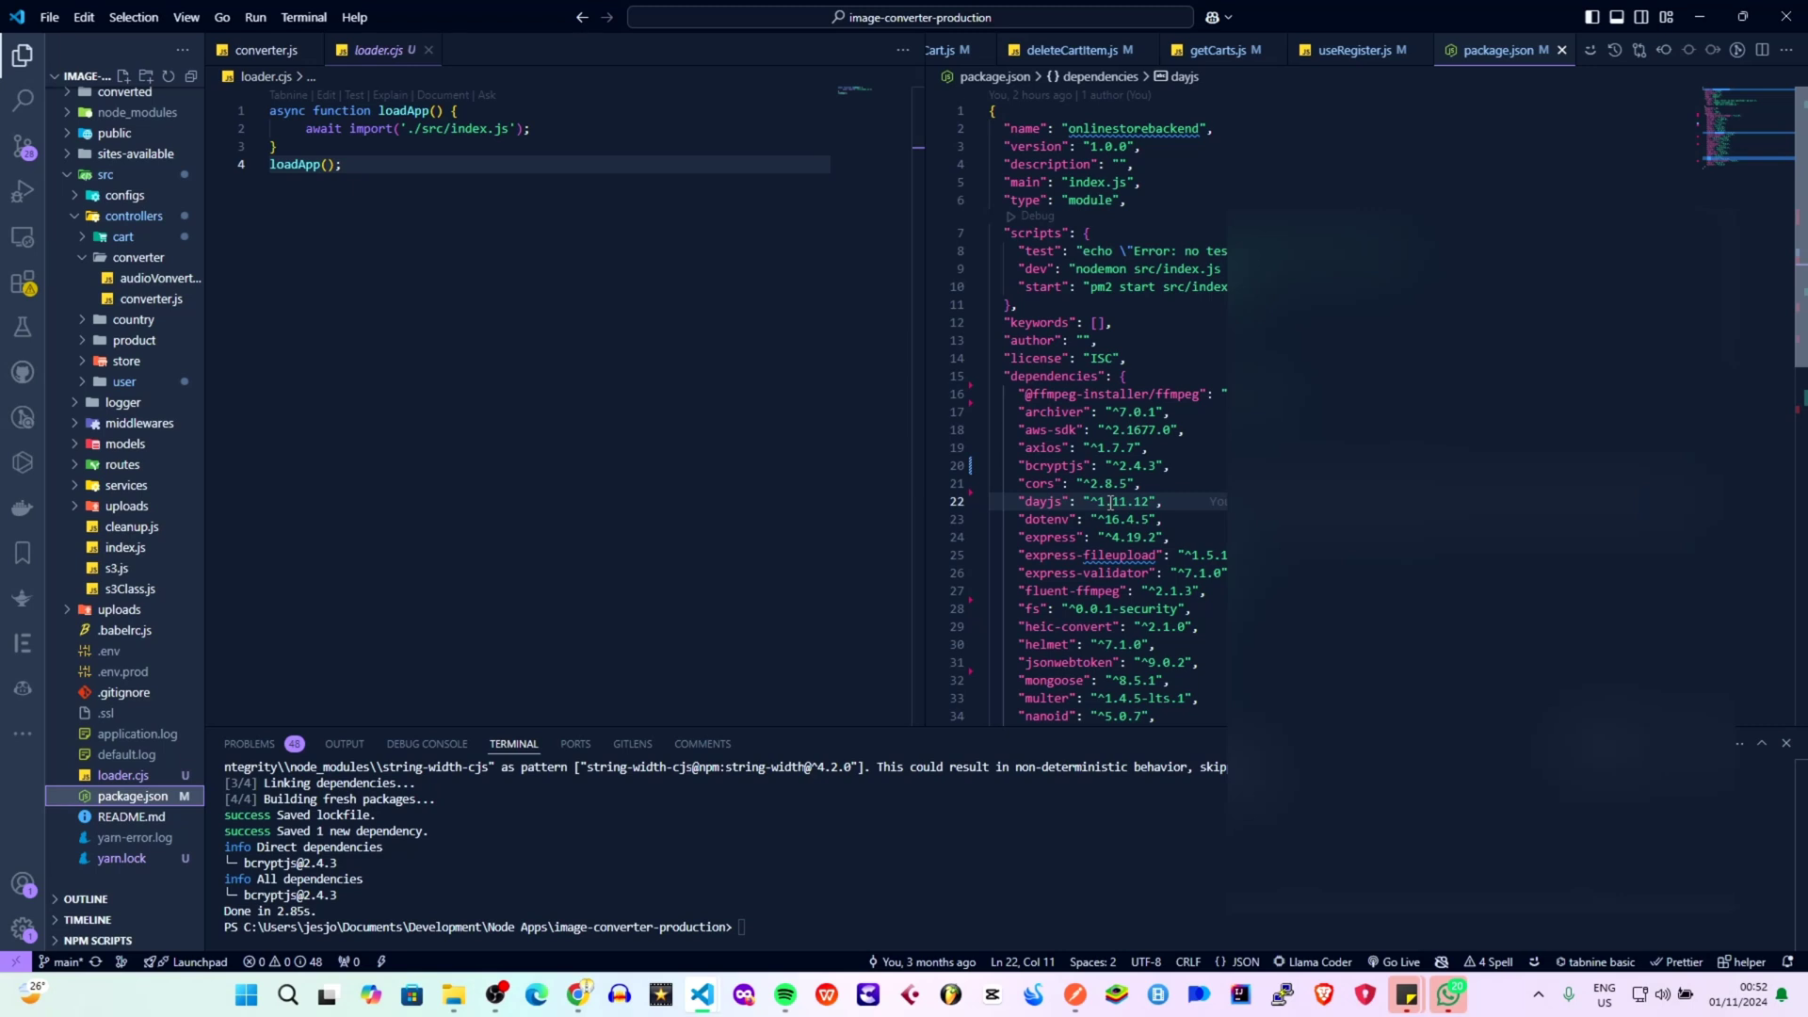
{"action": "double_click", "coordinate": [1082, 202]}
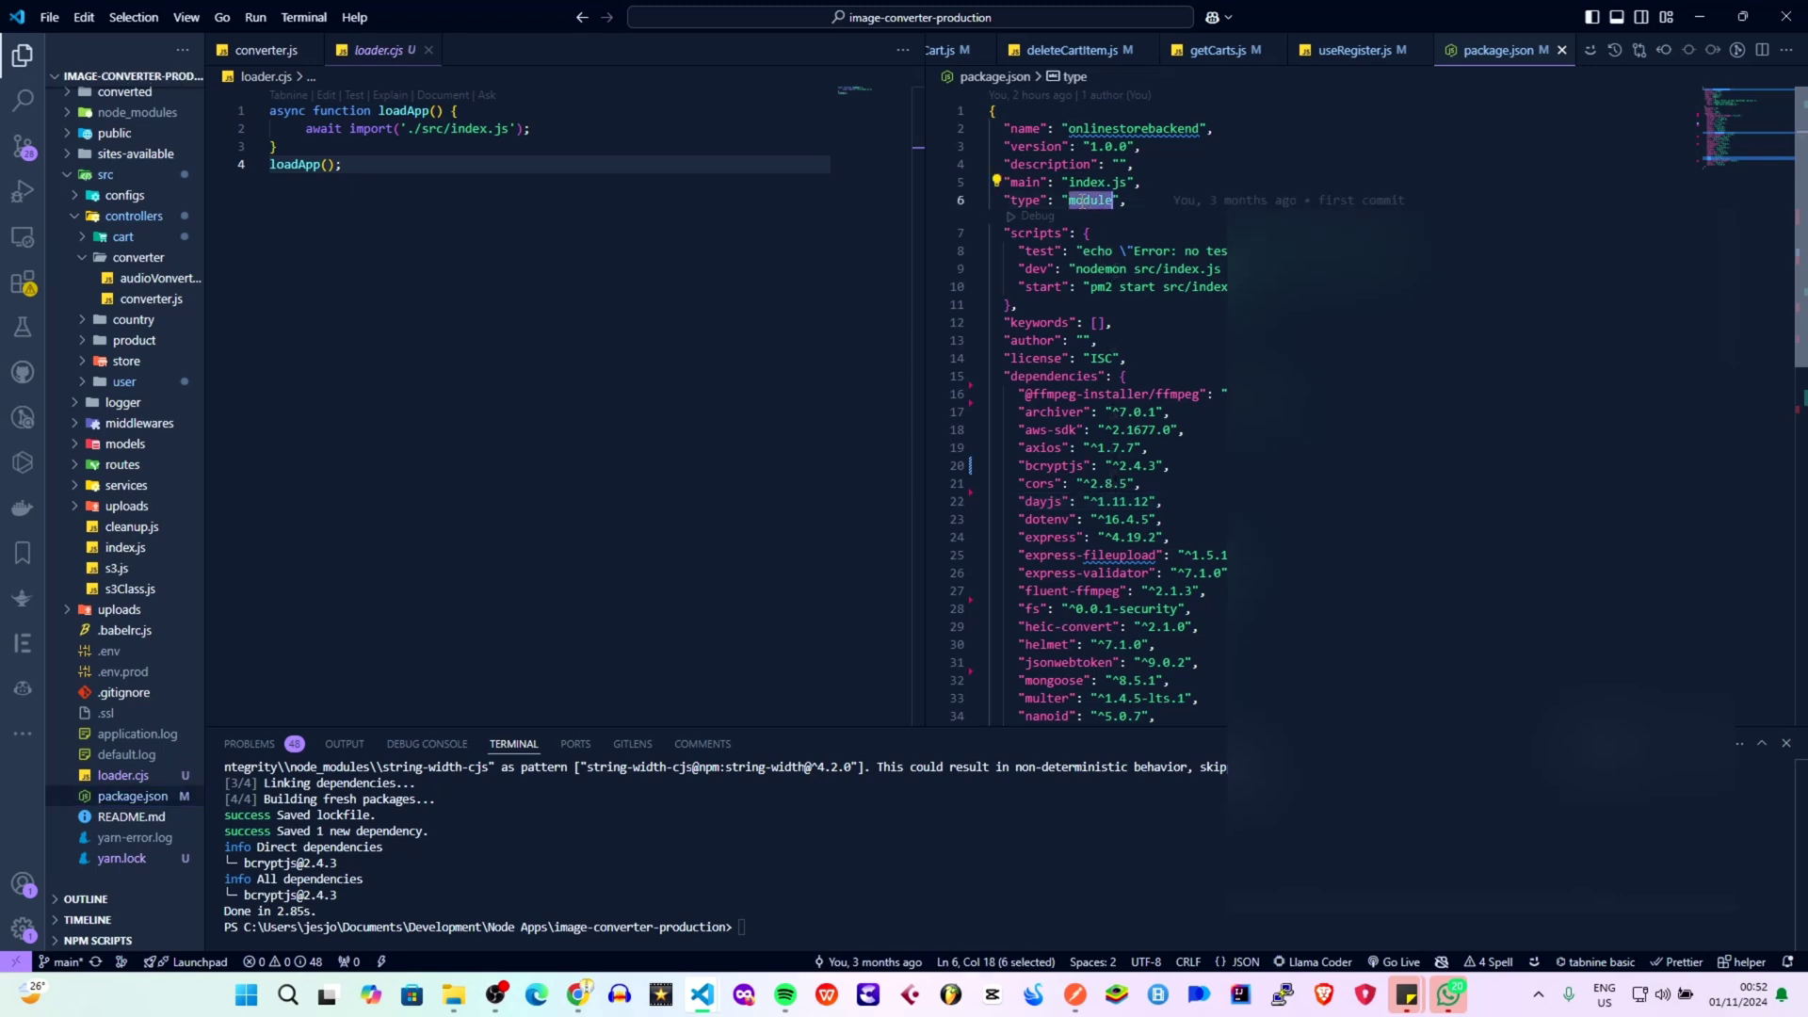
{"action": "mouse_move", "coordinate": [1086, 206]}
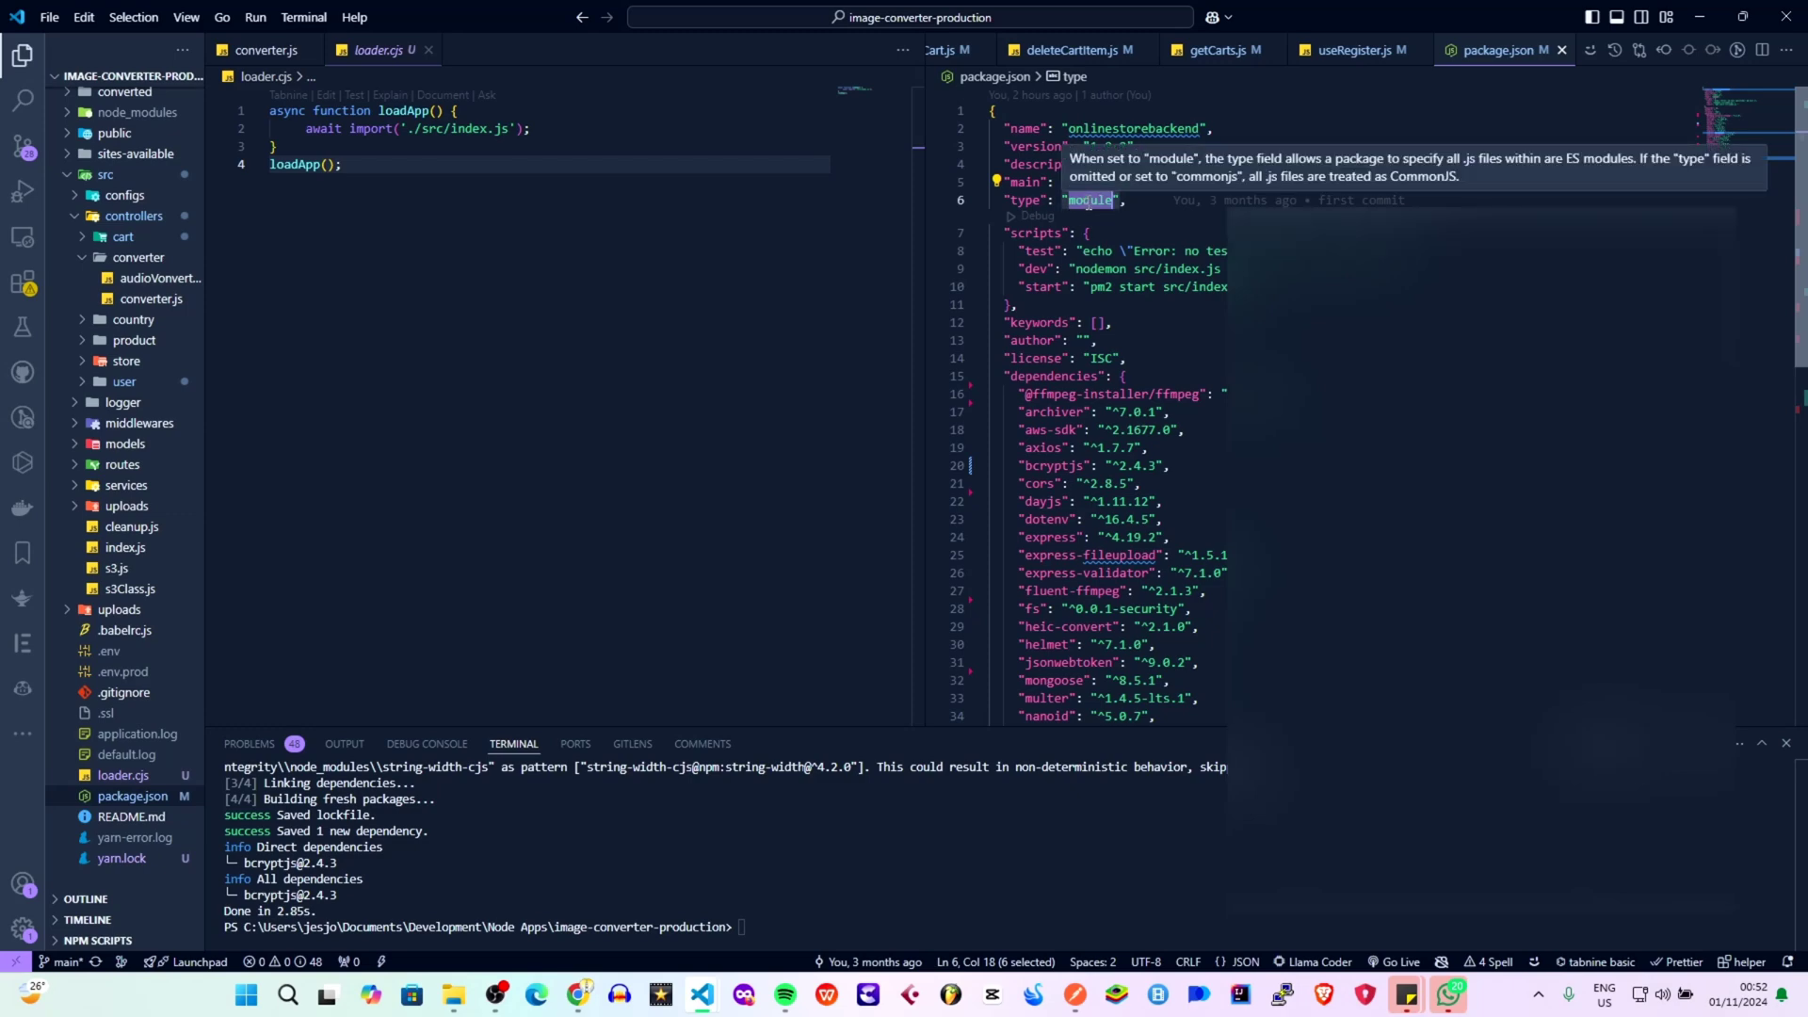
{"action": "left_click", "coordinate": [1141, 202]}
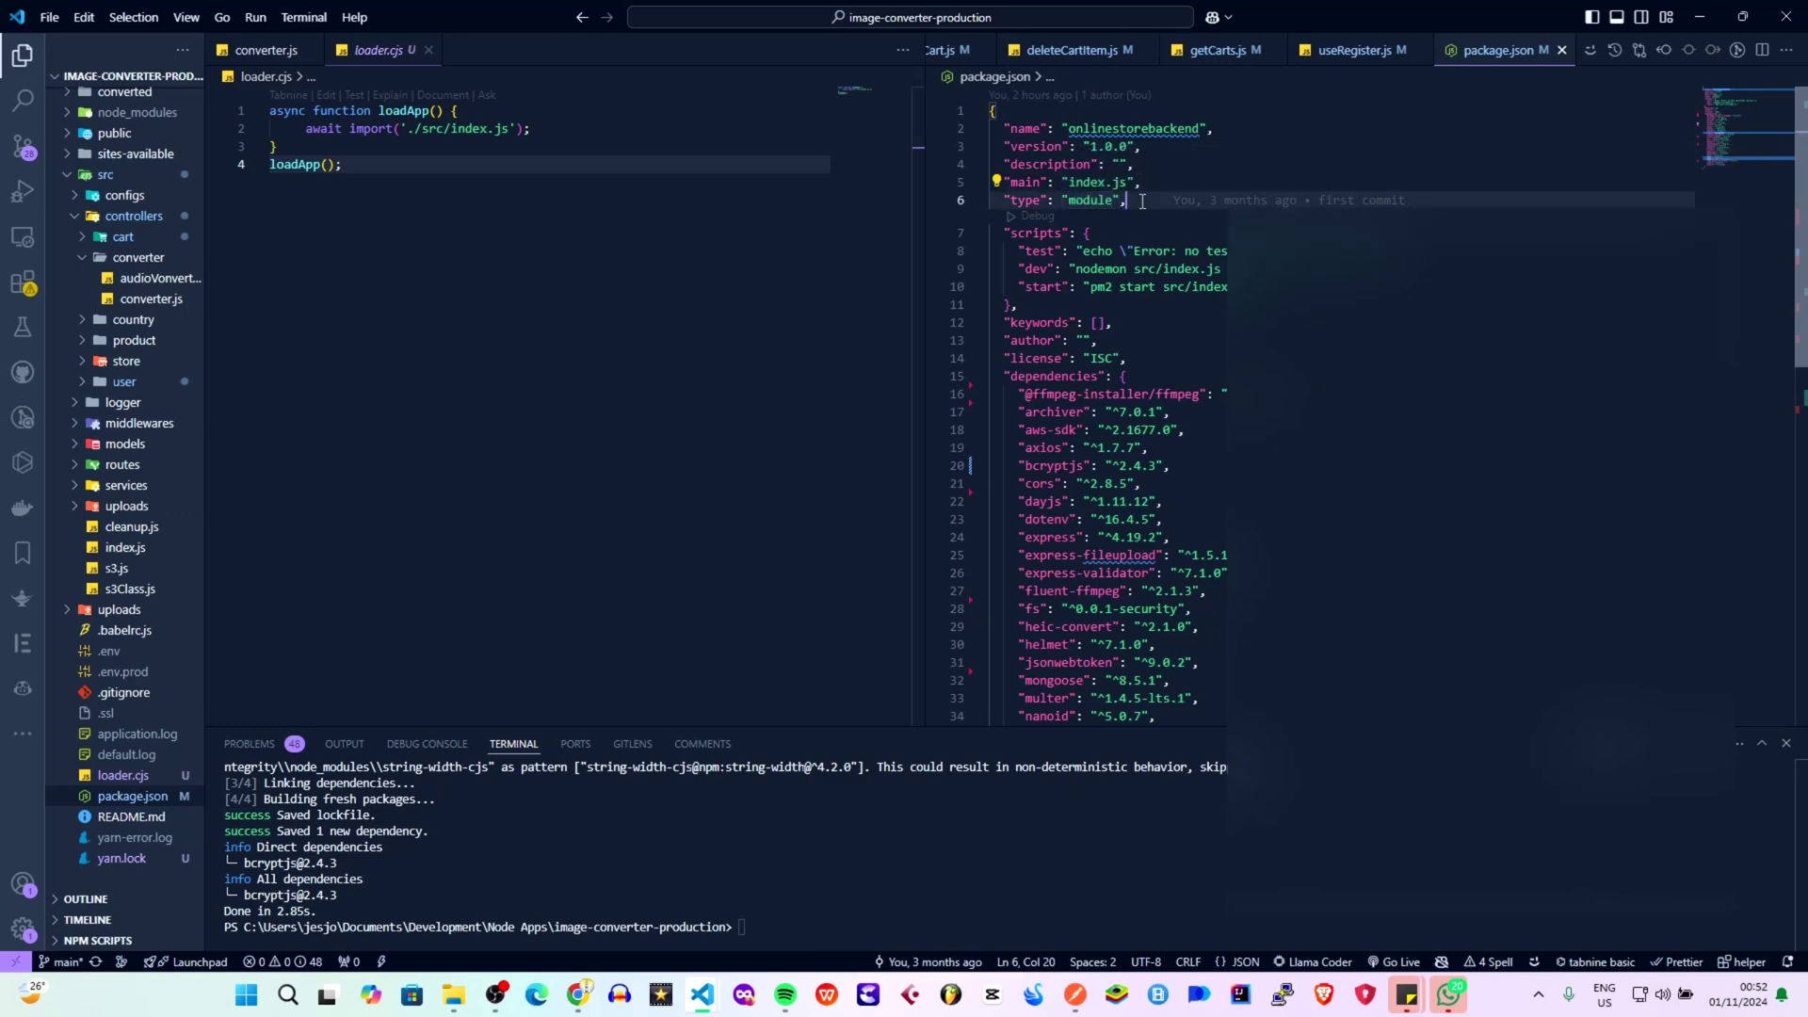
Compare loader.cjs's loadApp import of ./src/index.js with package.json's main entry index.js.
{"action": "left_click", "coordinate": [382, 113]}
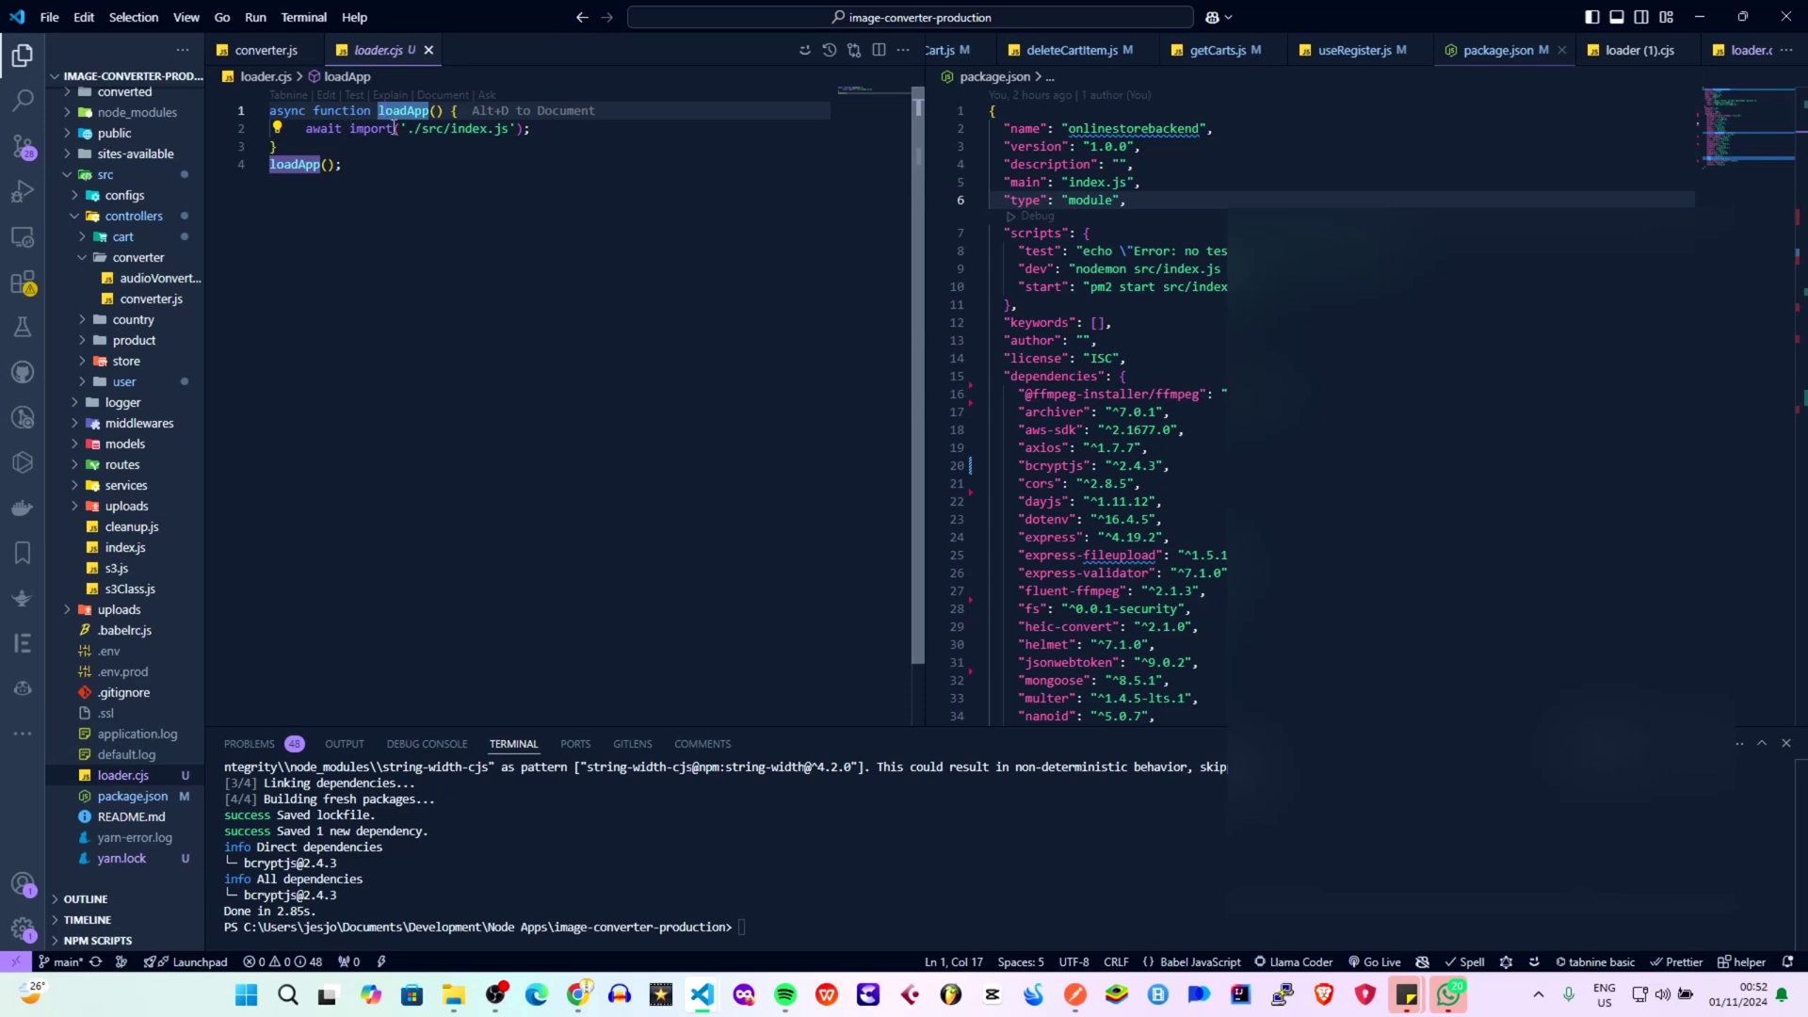
{"action": "double_click", "coordinate": [466, 129]}
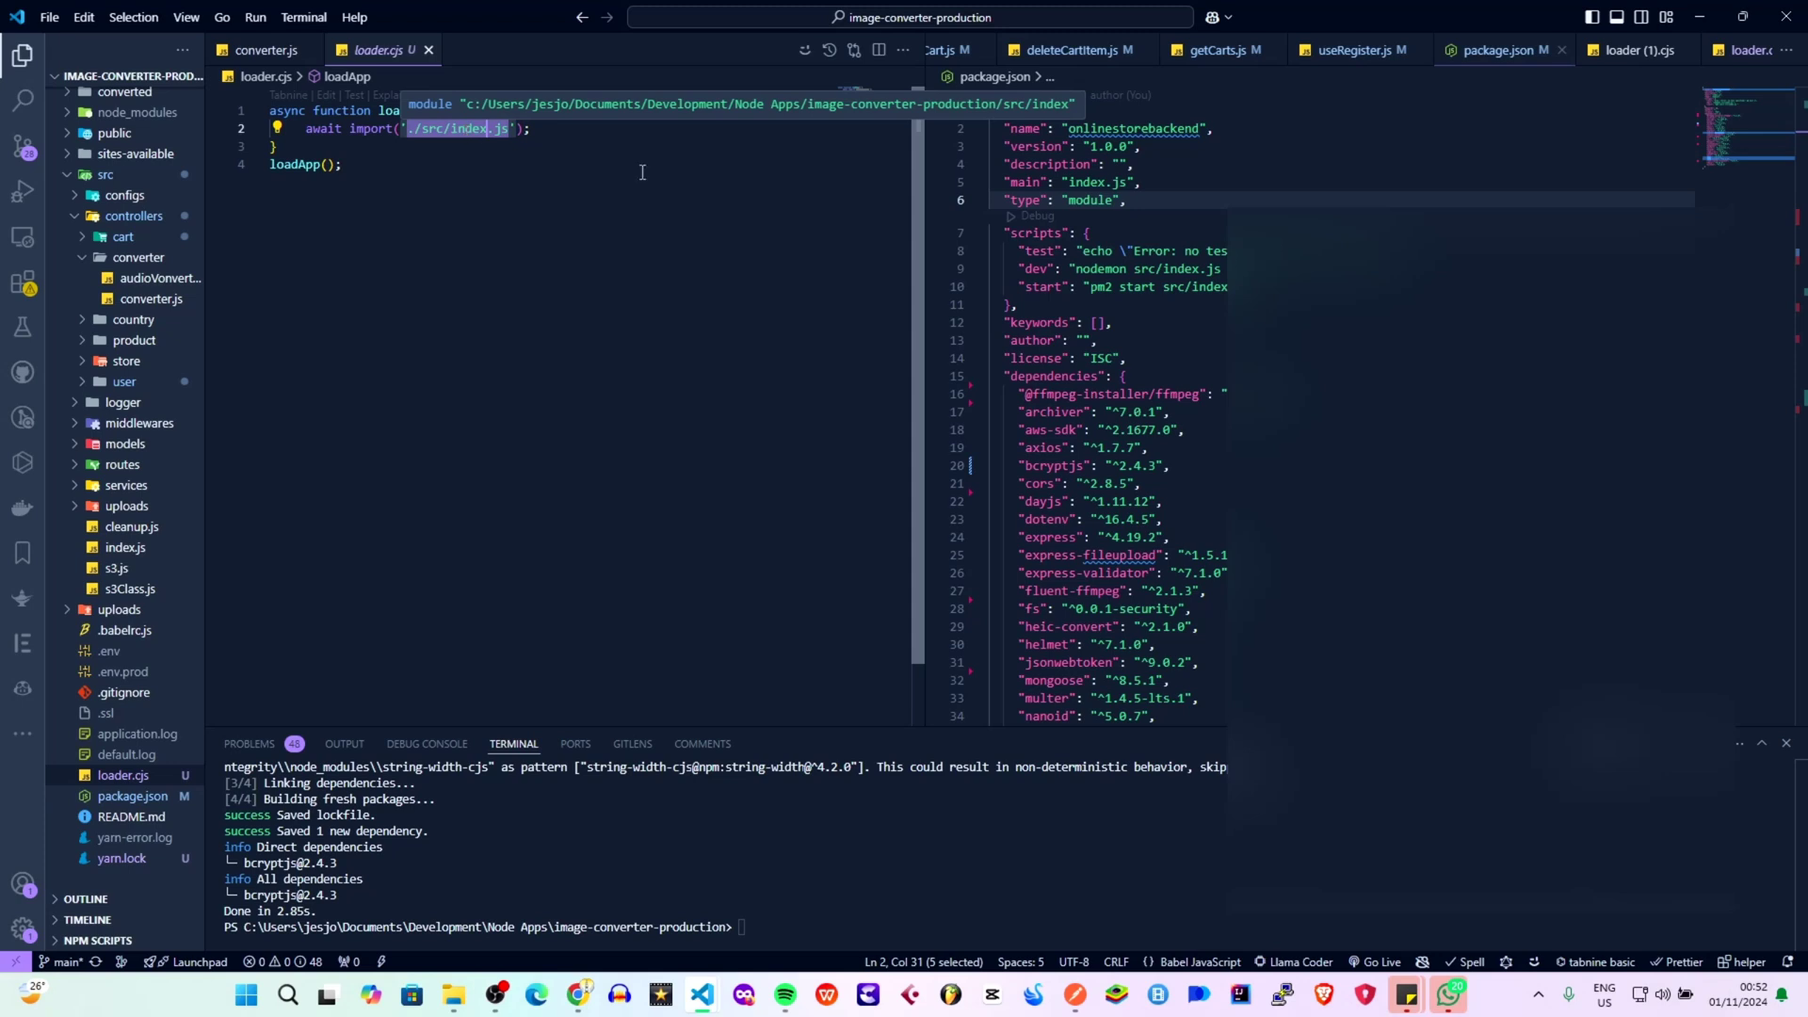
{"action": "double_click", "coordinate": [1025, 181]}
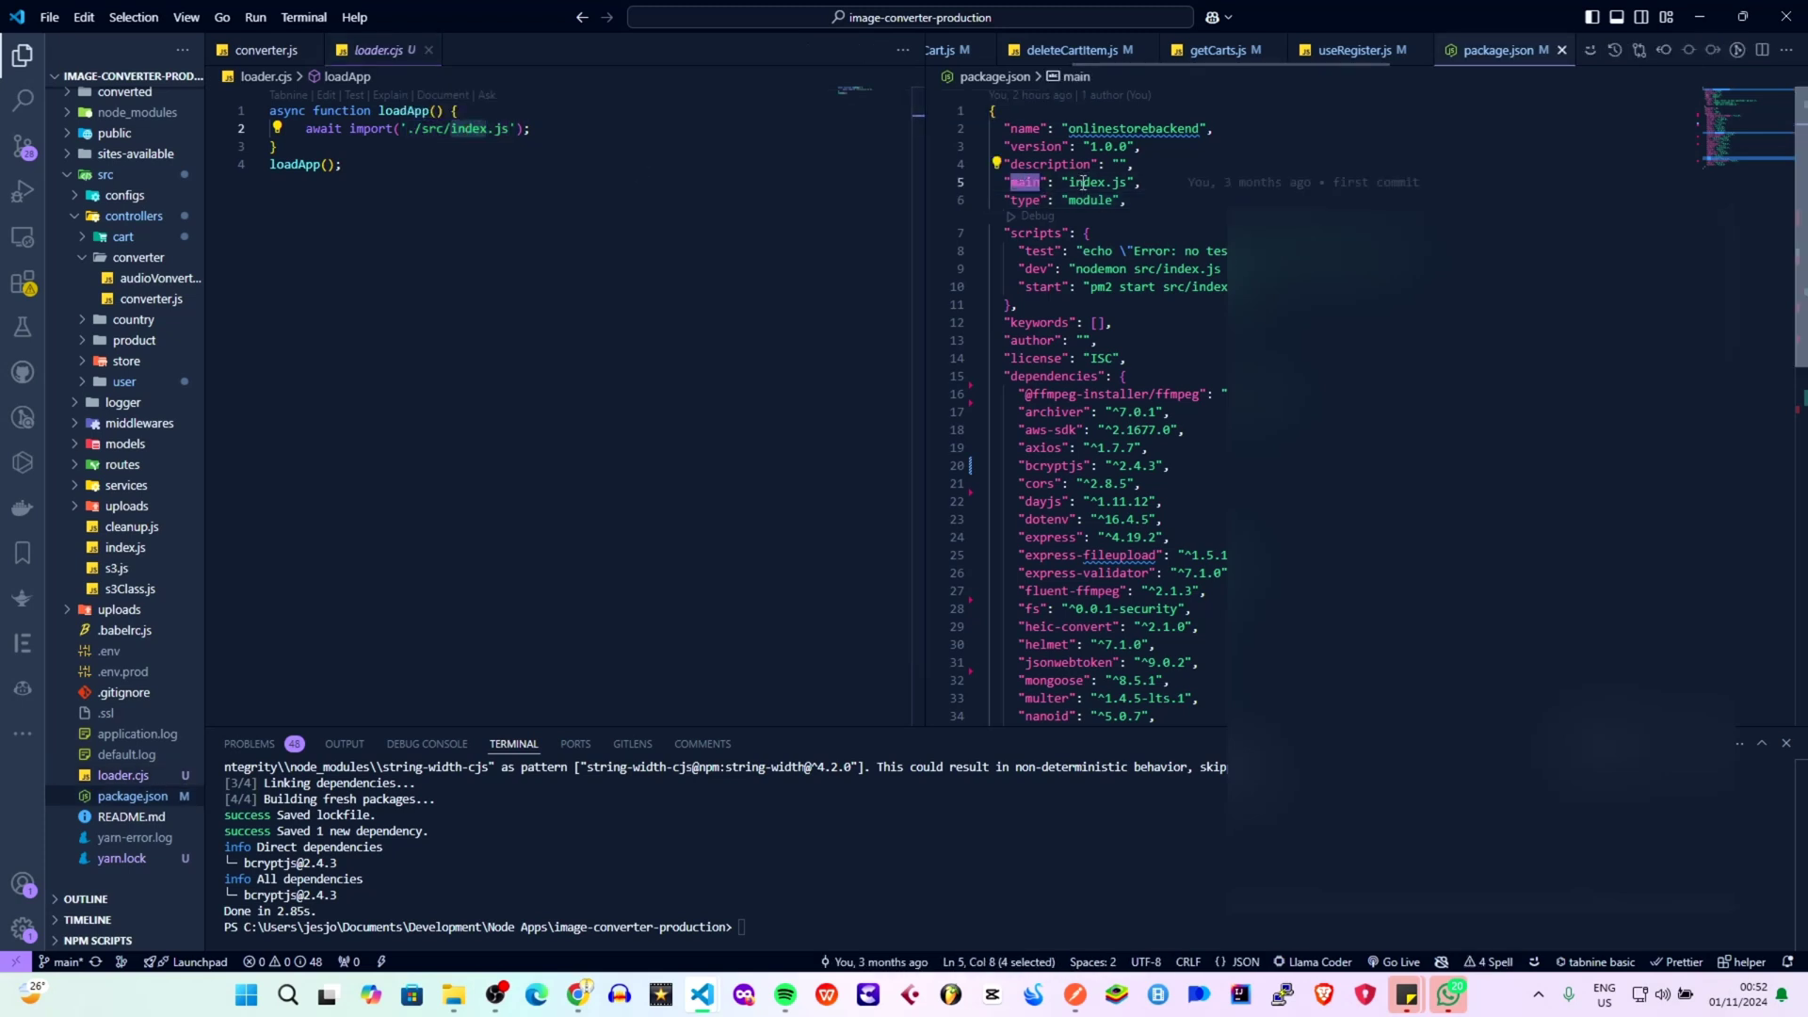
{"action": "left_click", "coordinate": [1084, 182]}
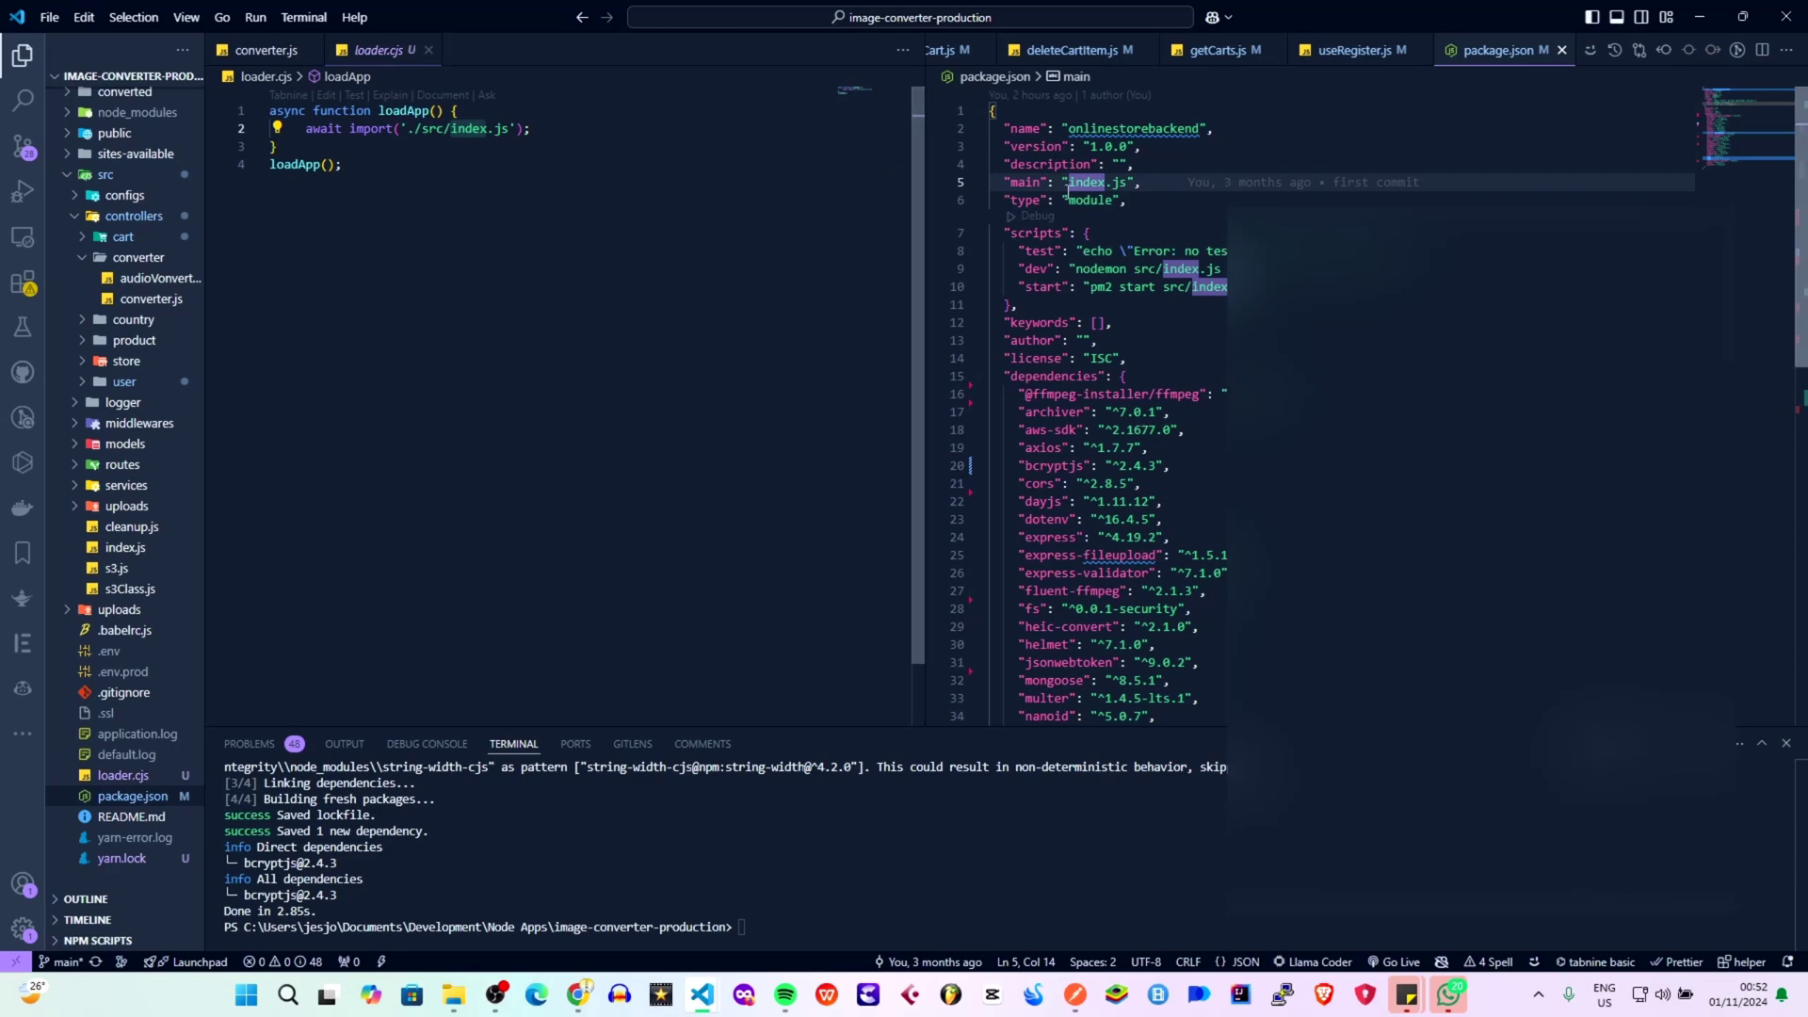
{"action": "left_click", "coordinate": [1125, 304]}
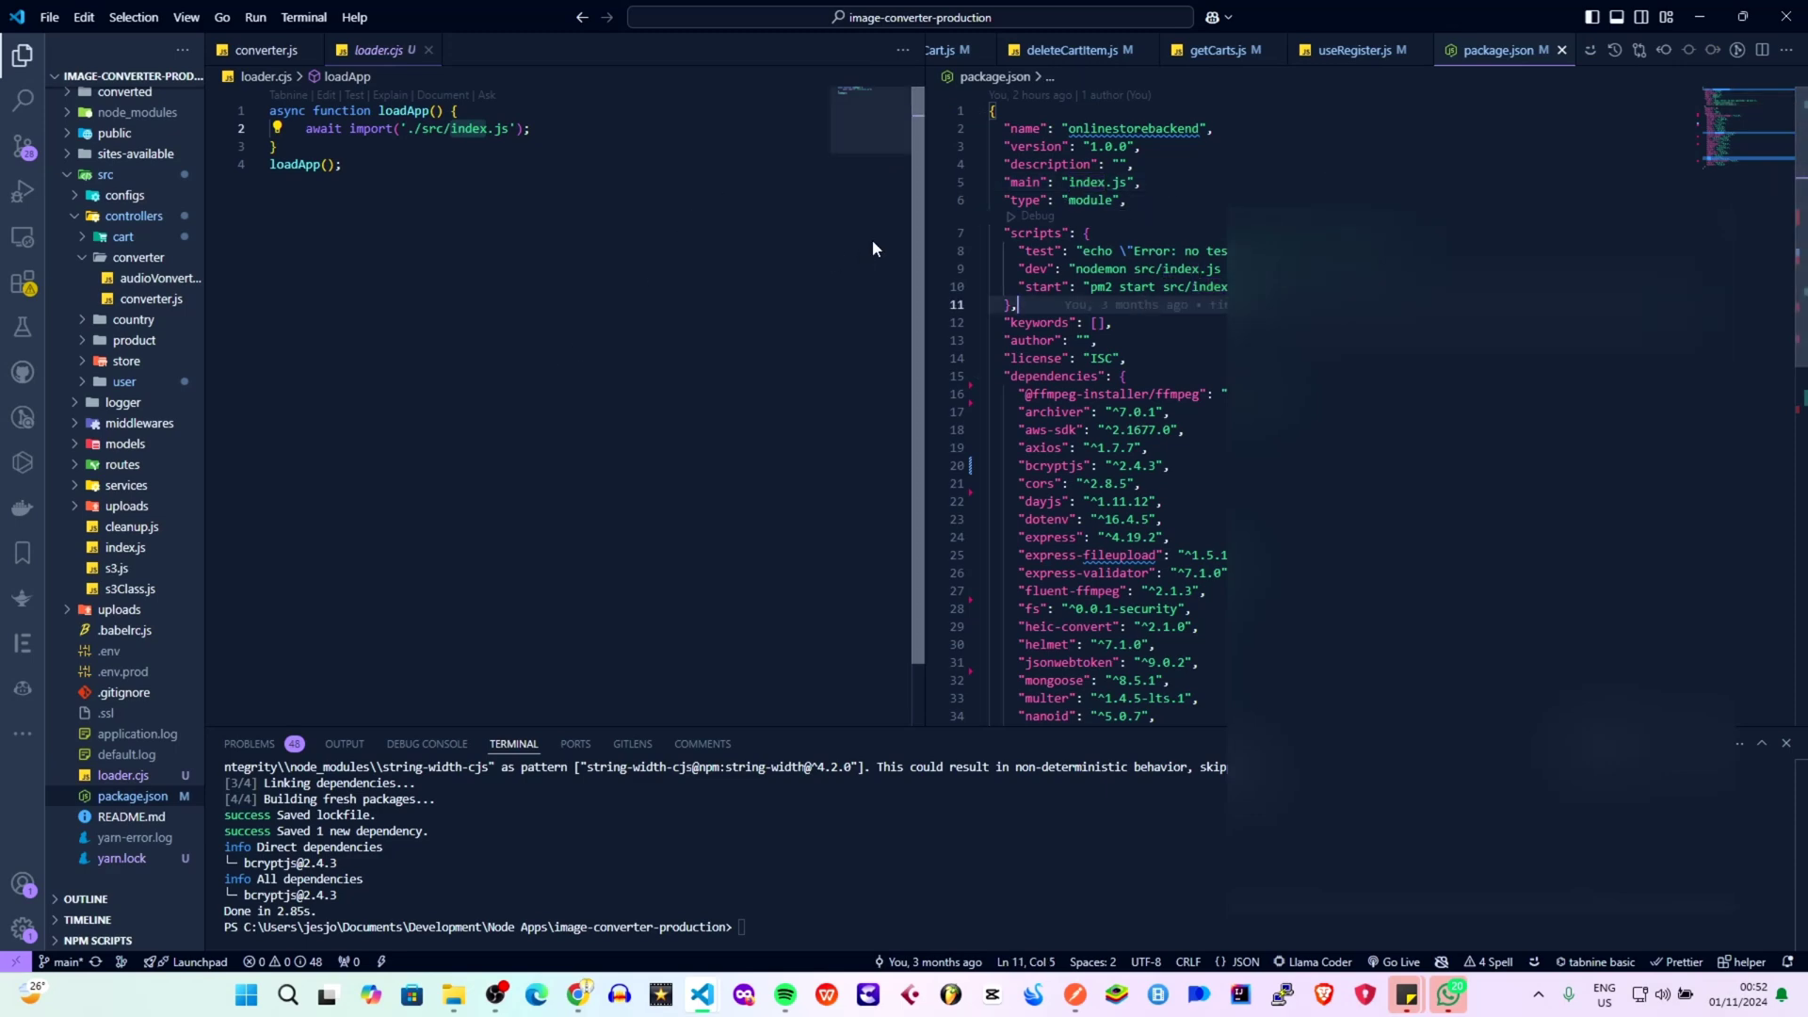
Review index.js from its helmet import down to the end of the file.
{"action": "left_click", "coordinate": [128, 547]}
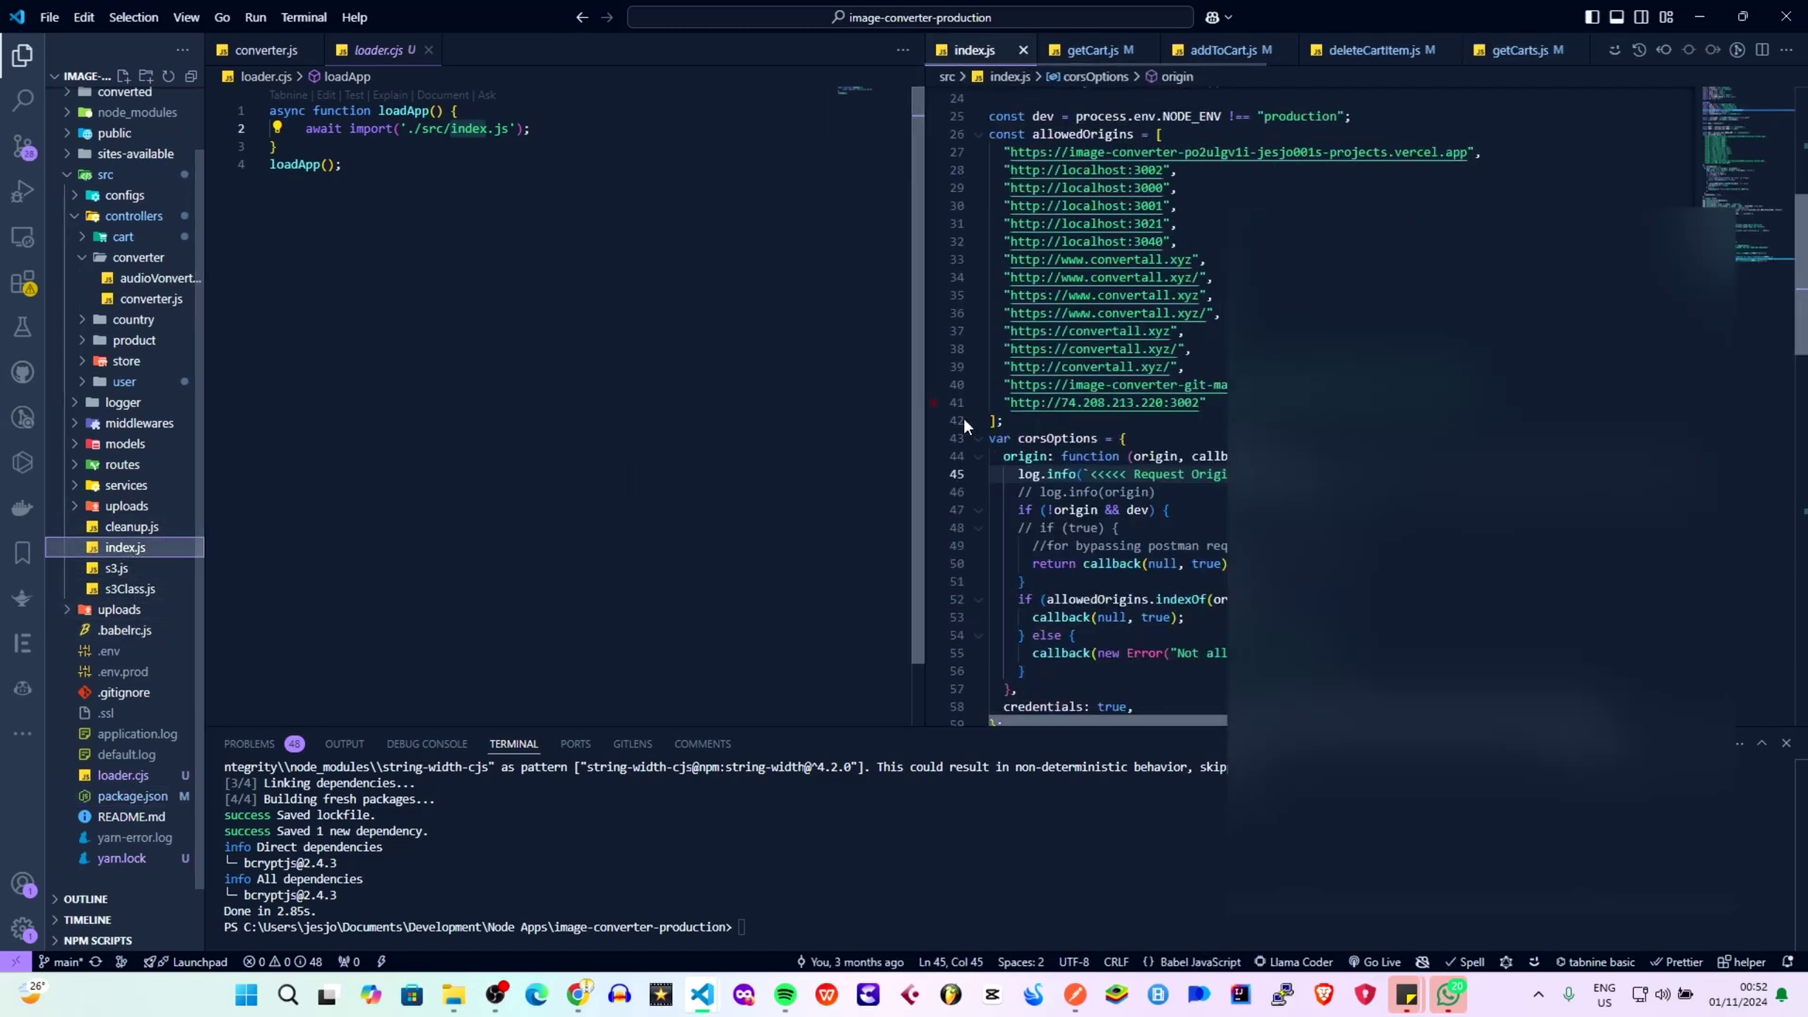
{"action": "scroll", "coordinate": [963, 416], "scroll_direction": "down", "scroll_amount": 14}
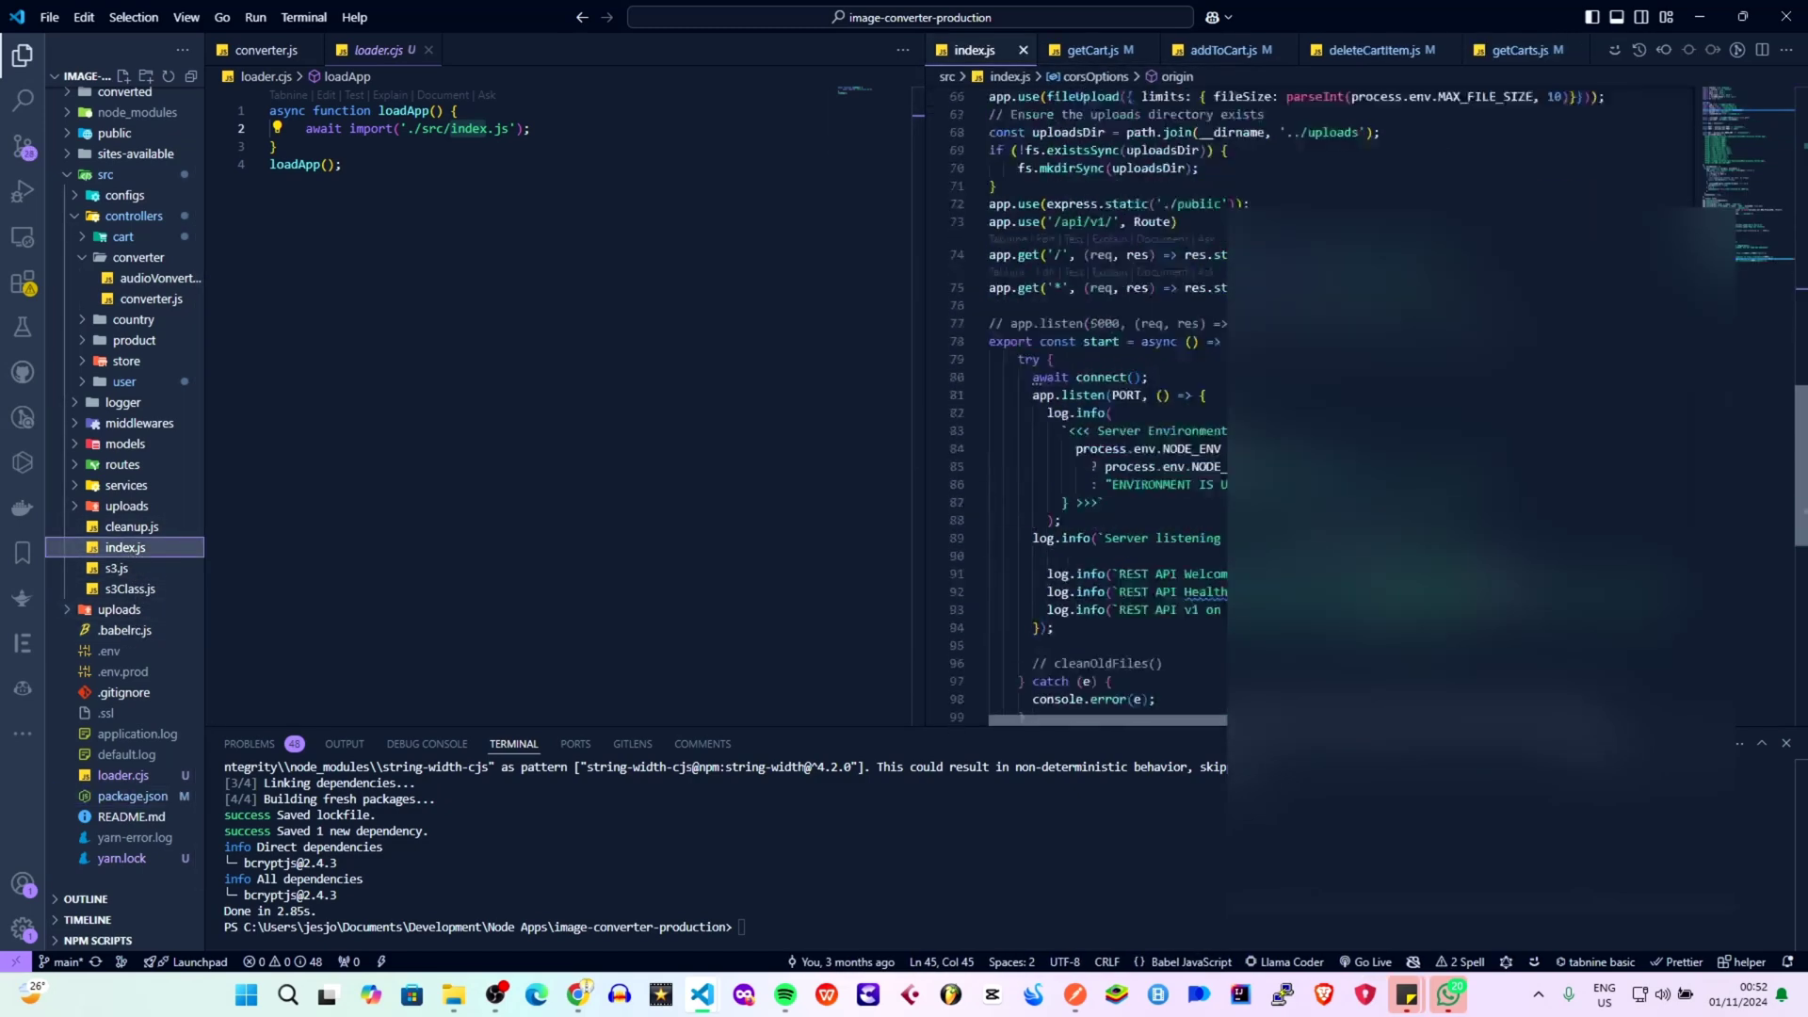
{"action": "scroll", "coordinate": [1185, 503], "scroll_direction": "up", "scroll_amount": 10}
{"action": "scroll", "coordinate": [1185, 503], "scroll_direction": "down", "scroll_amount": 20}
{"action": "scroll", "coordinate": [1184, 503], "scroll_direction": "up", "scroll_amount": 5}
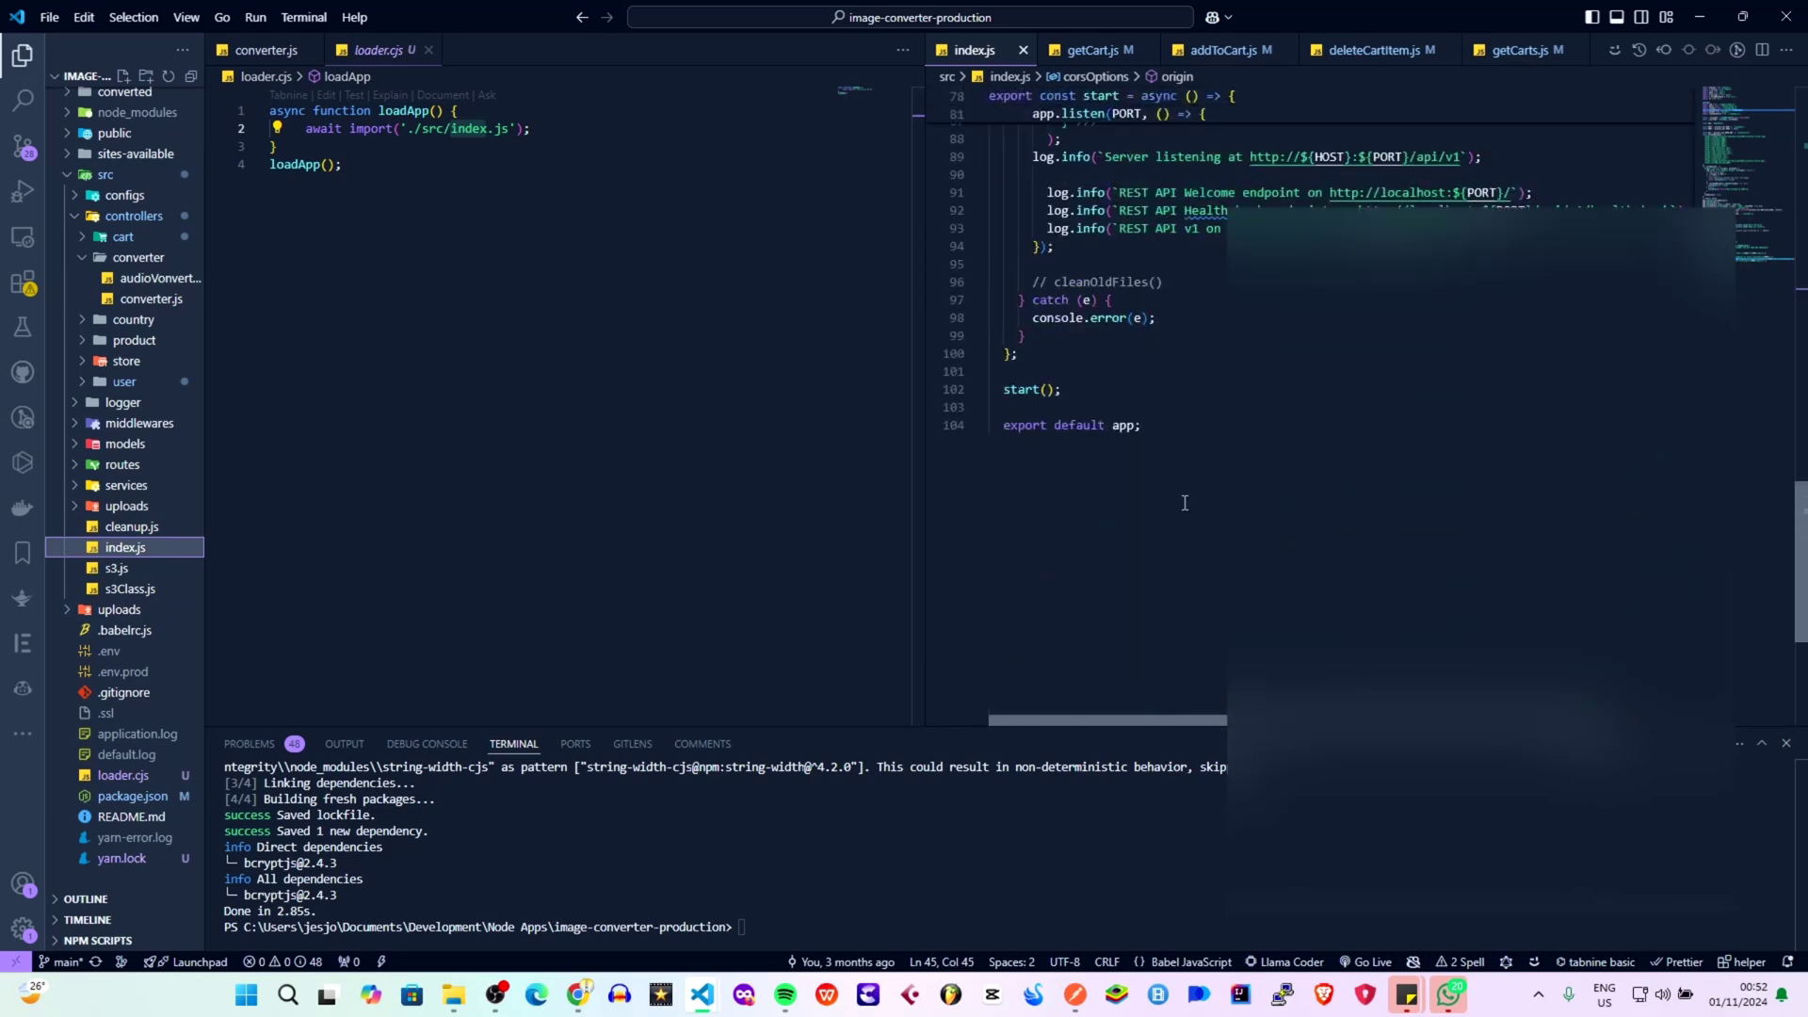
{"action": "scroll", "coordinate": [1080, 450], "scroll_direction": "up", "scroll_amount": 20}
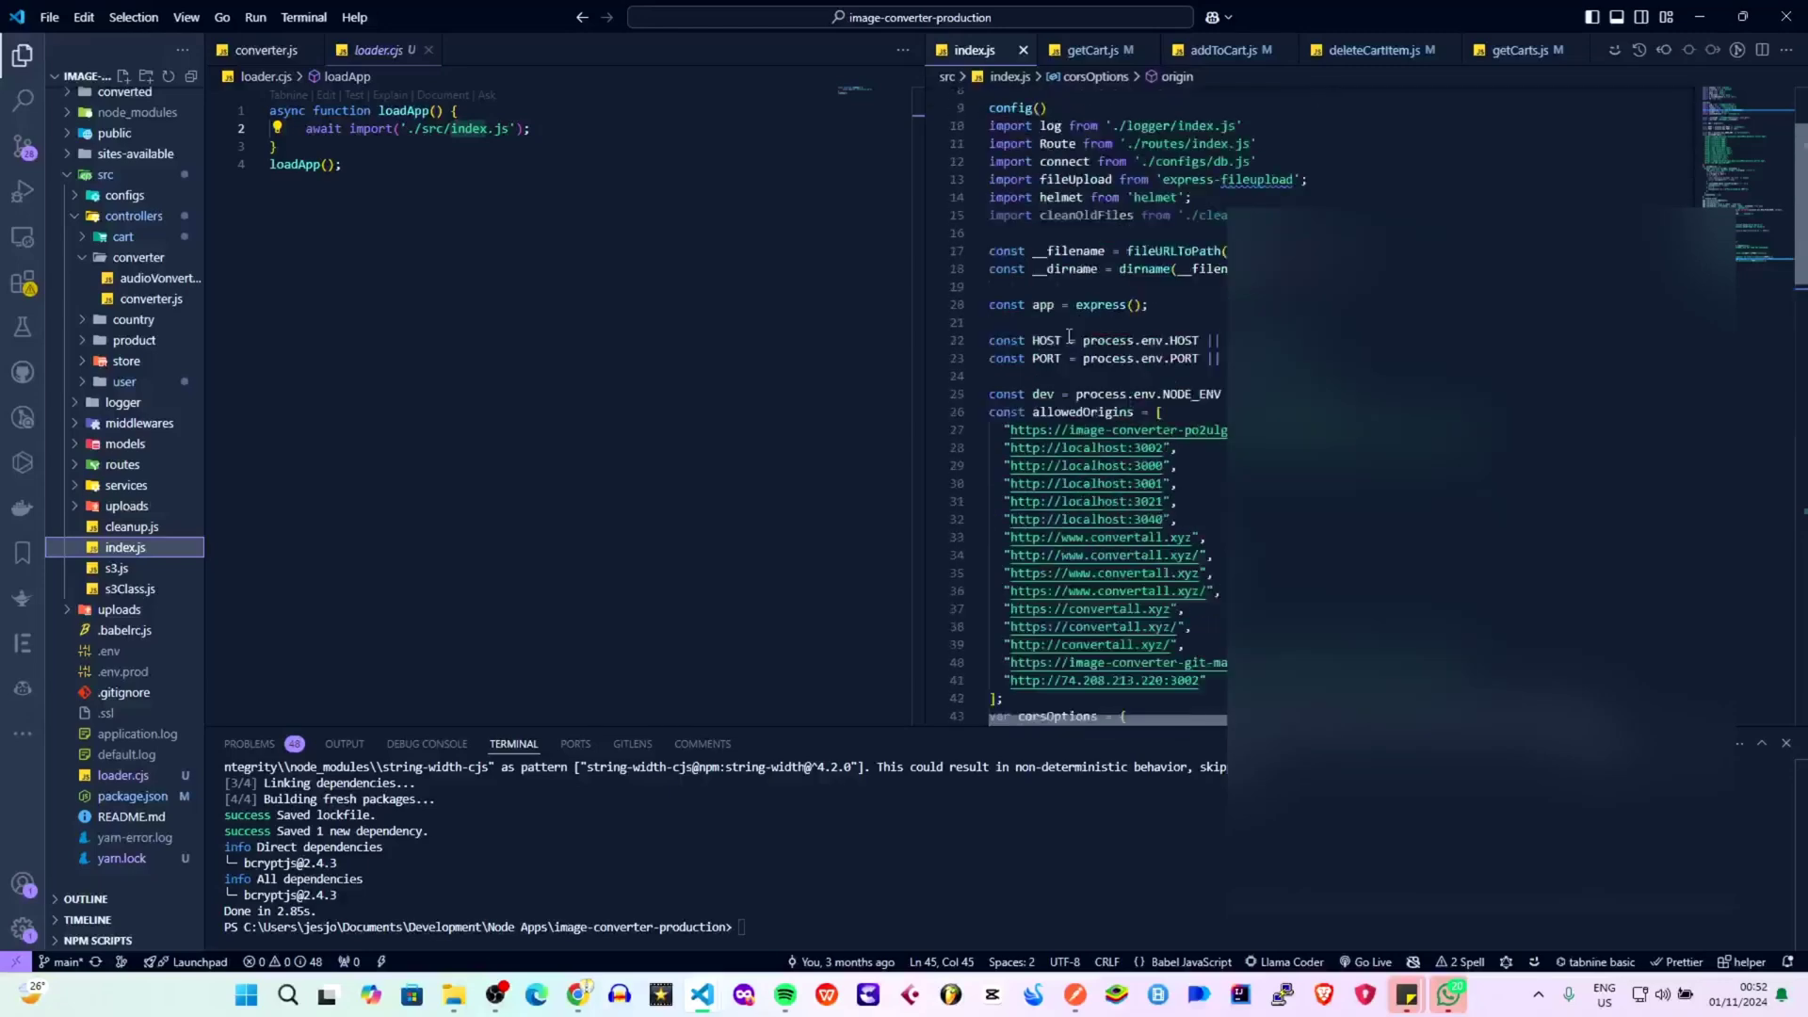
{"action": "scroll", "coordinate": [1070, 337], "scroll_direction": "up", "scroll_amount": 3}
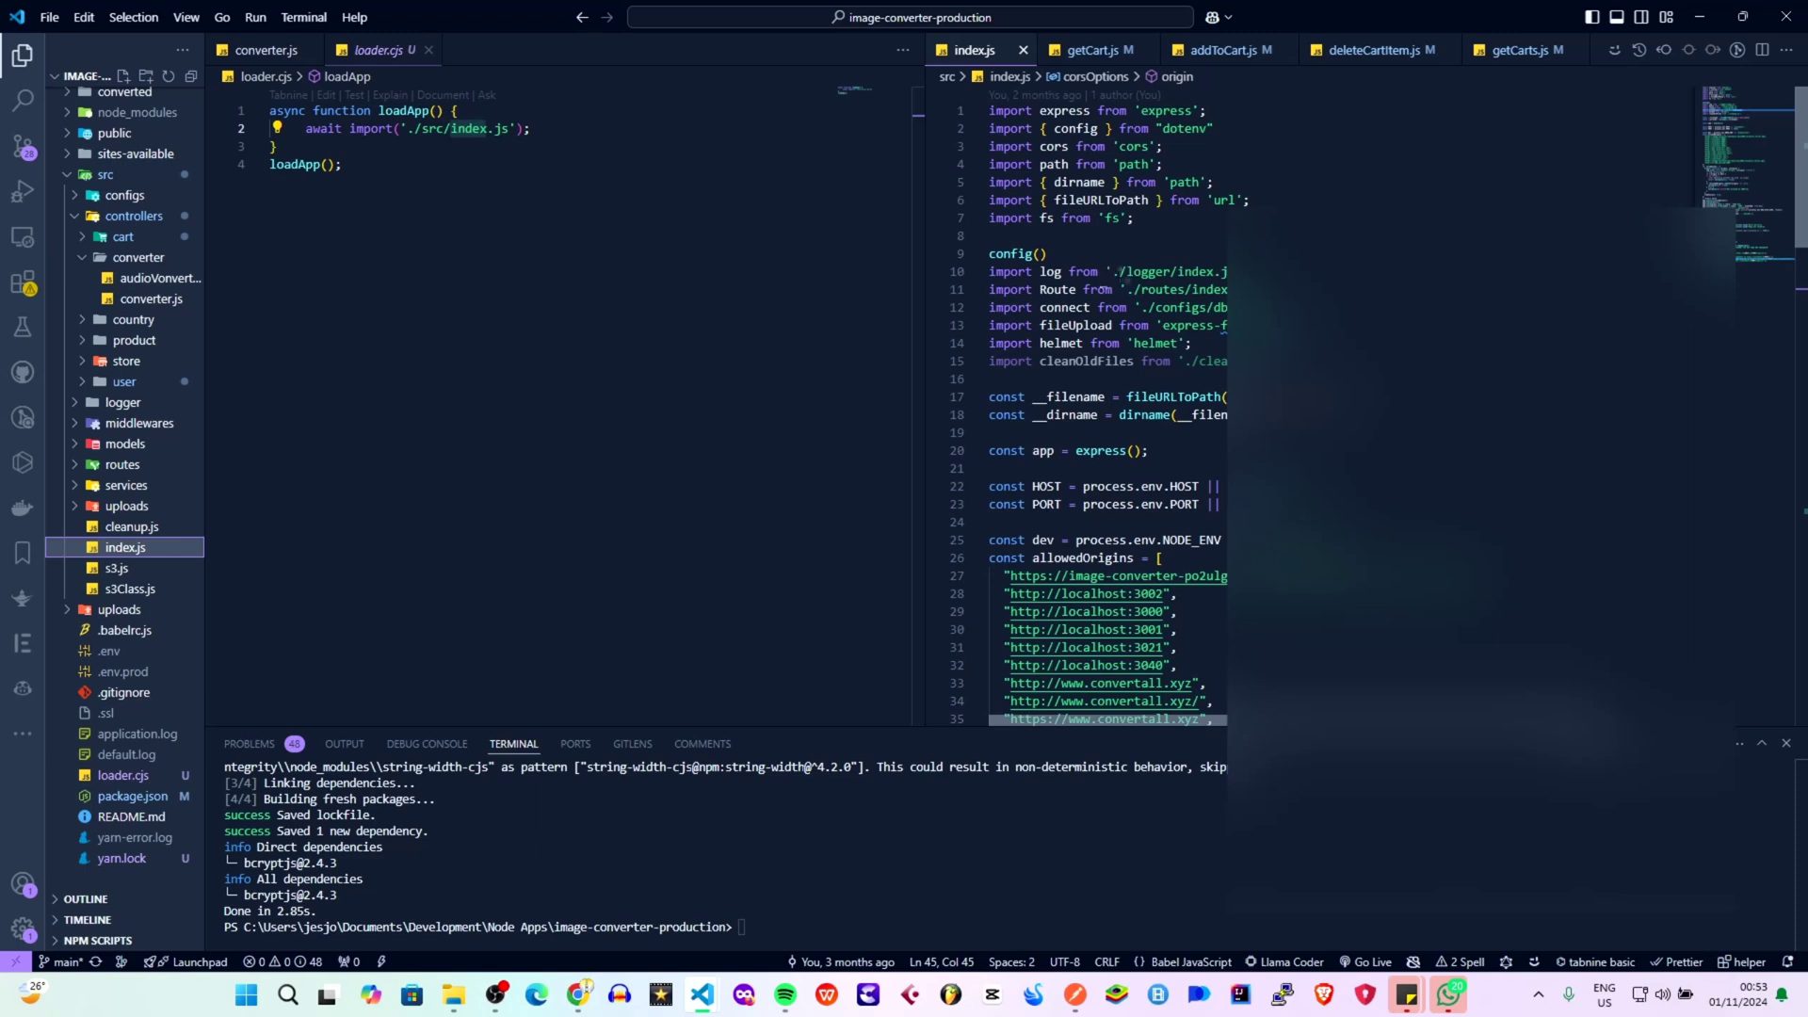
{"action": "left_click", "coordinate": [1201, 341]}
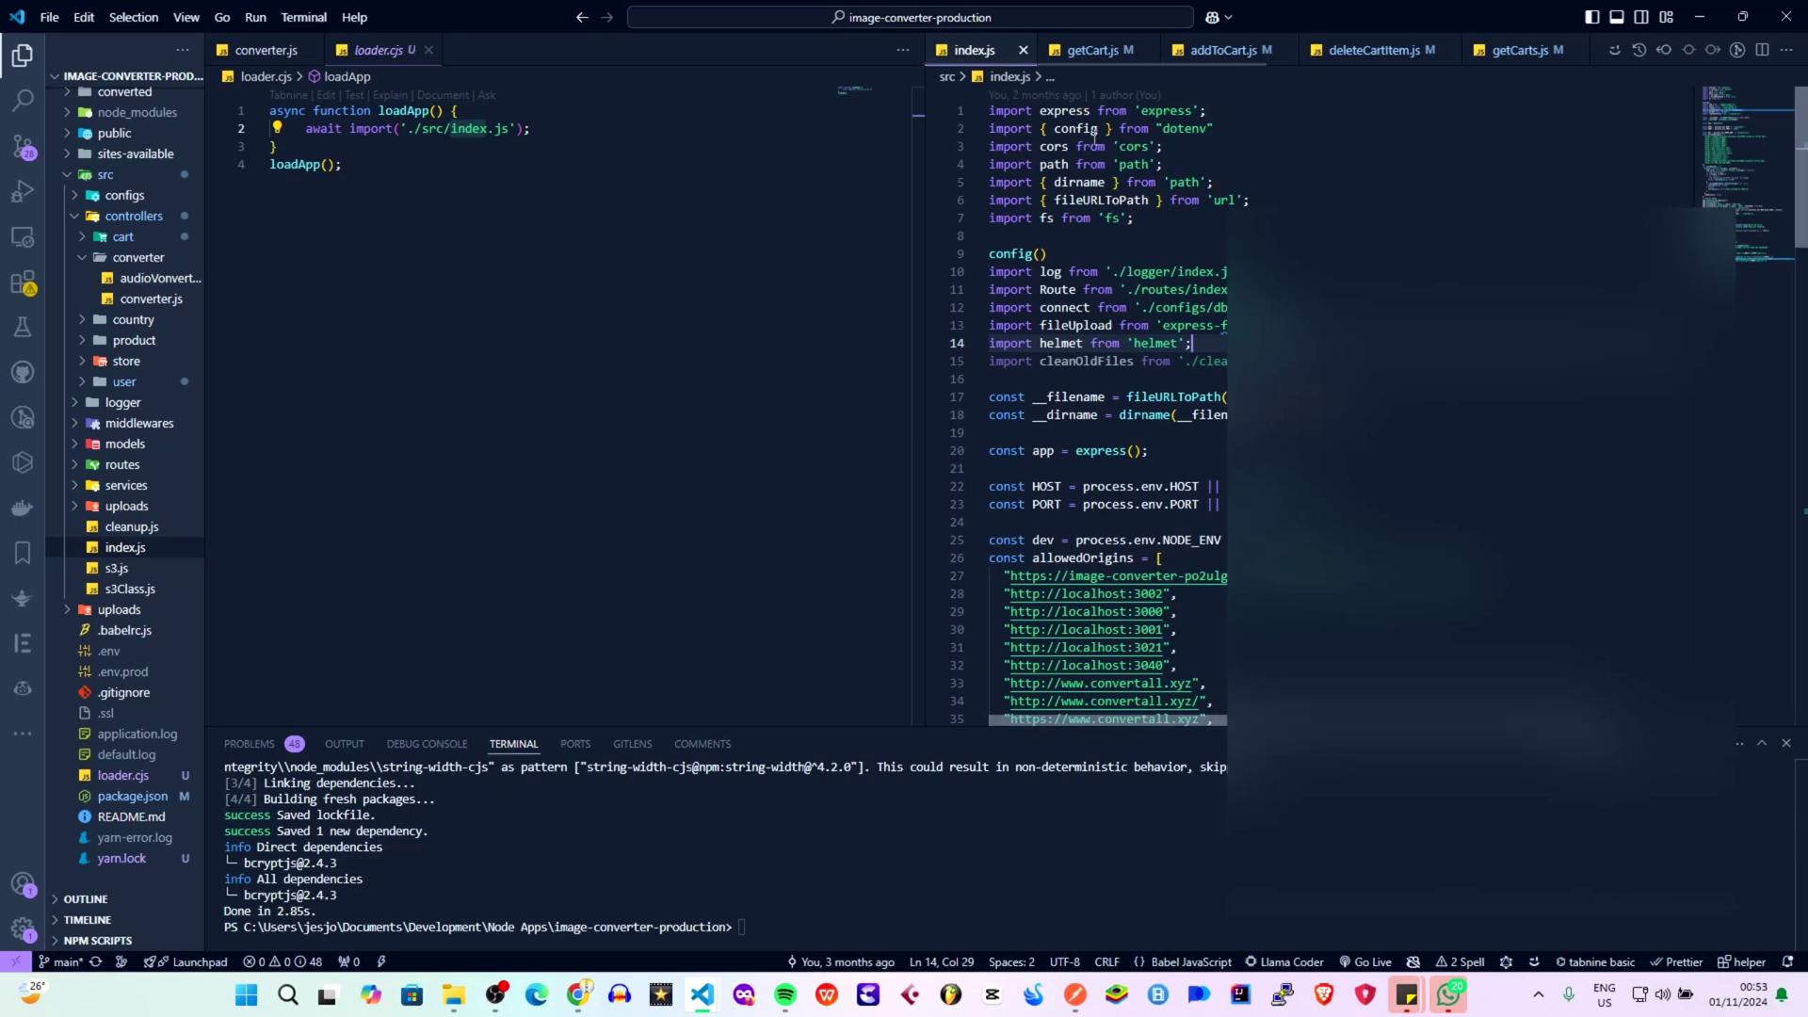
{"action": "mouse_move", "coordinate": [1213, 345]}
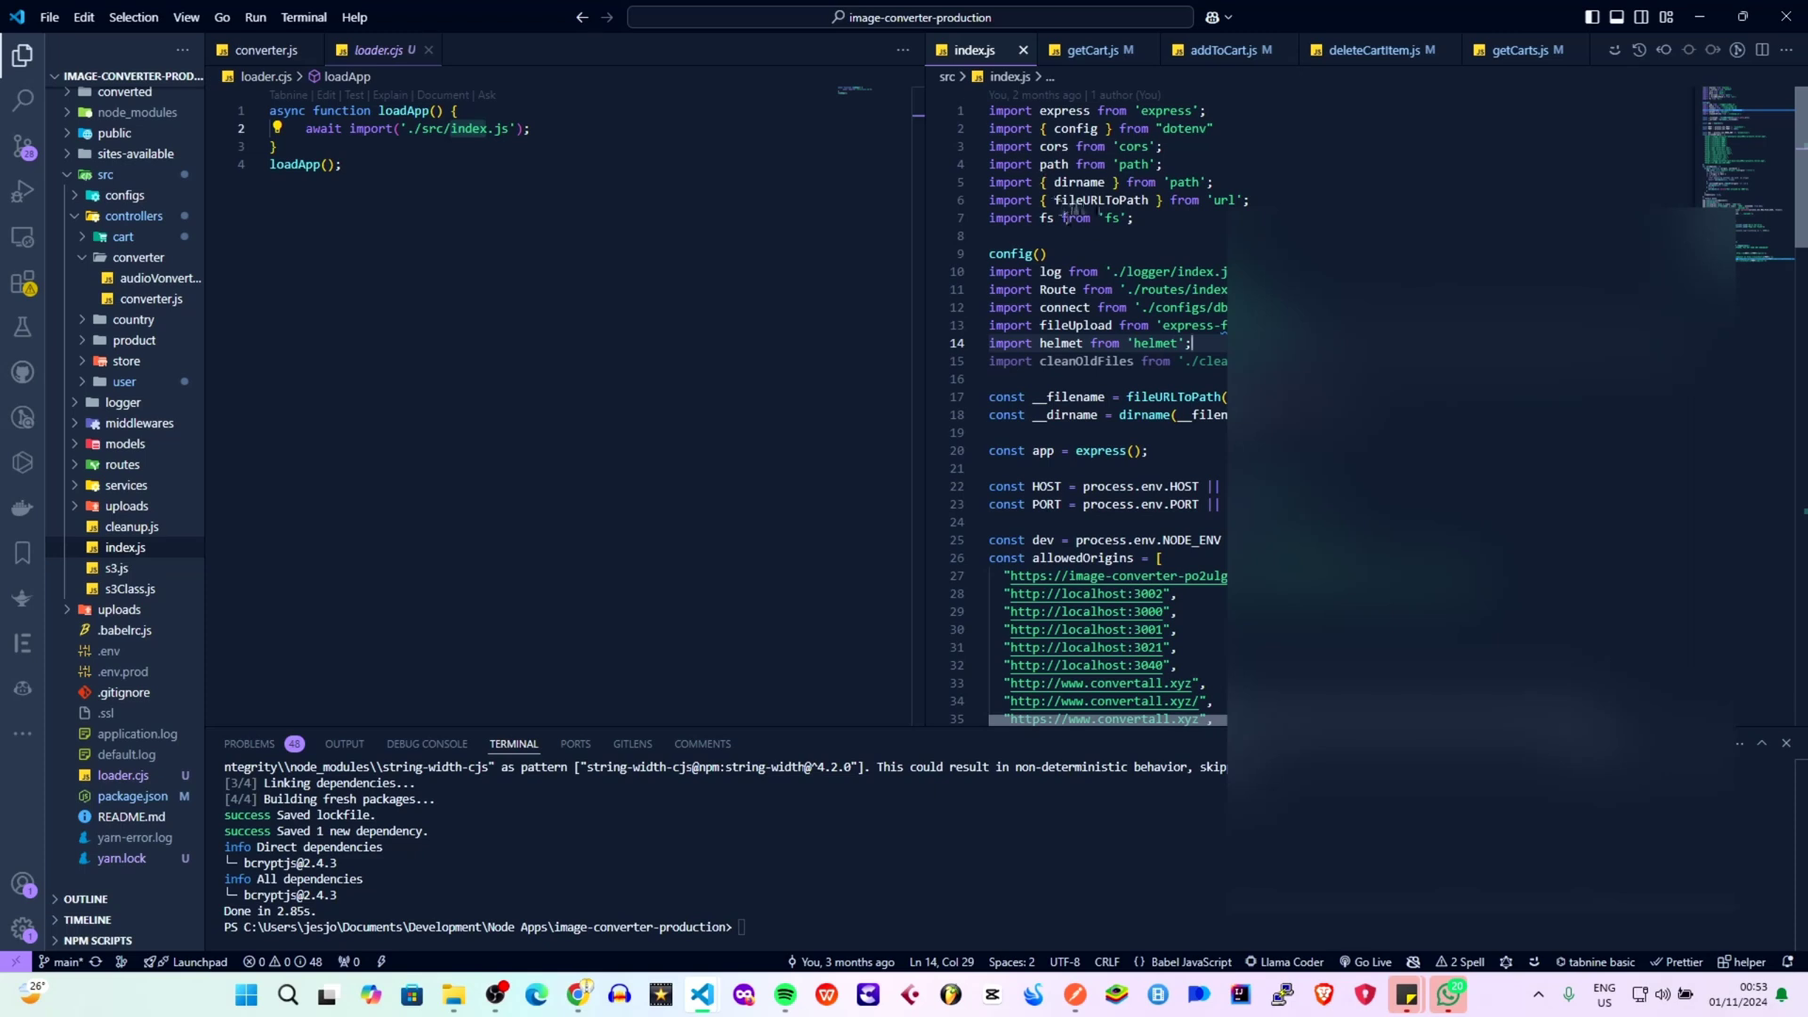
{"action": "mouse_move", "coordinate": [1149, 213]}
{"action": "scroll", "coordinate": [1181, 462], "scroll_direction": "down", "scroll_amount": 5}
{"action": "scroll", "coordinate": [1181, 461], "scroll_direction": "down", "scroll_amount": 20}
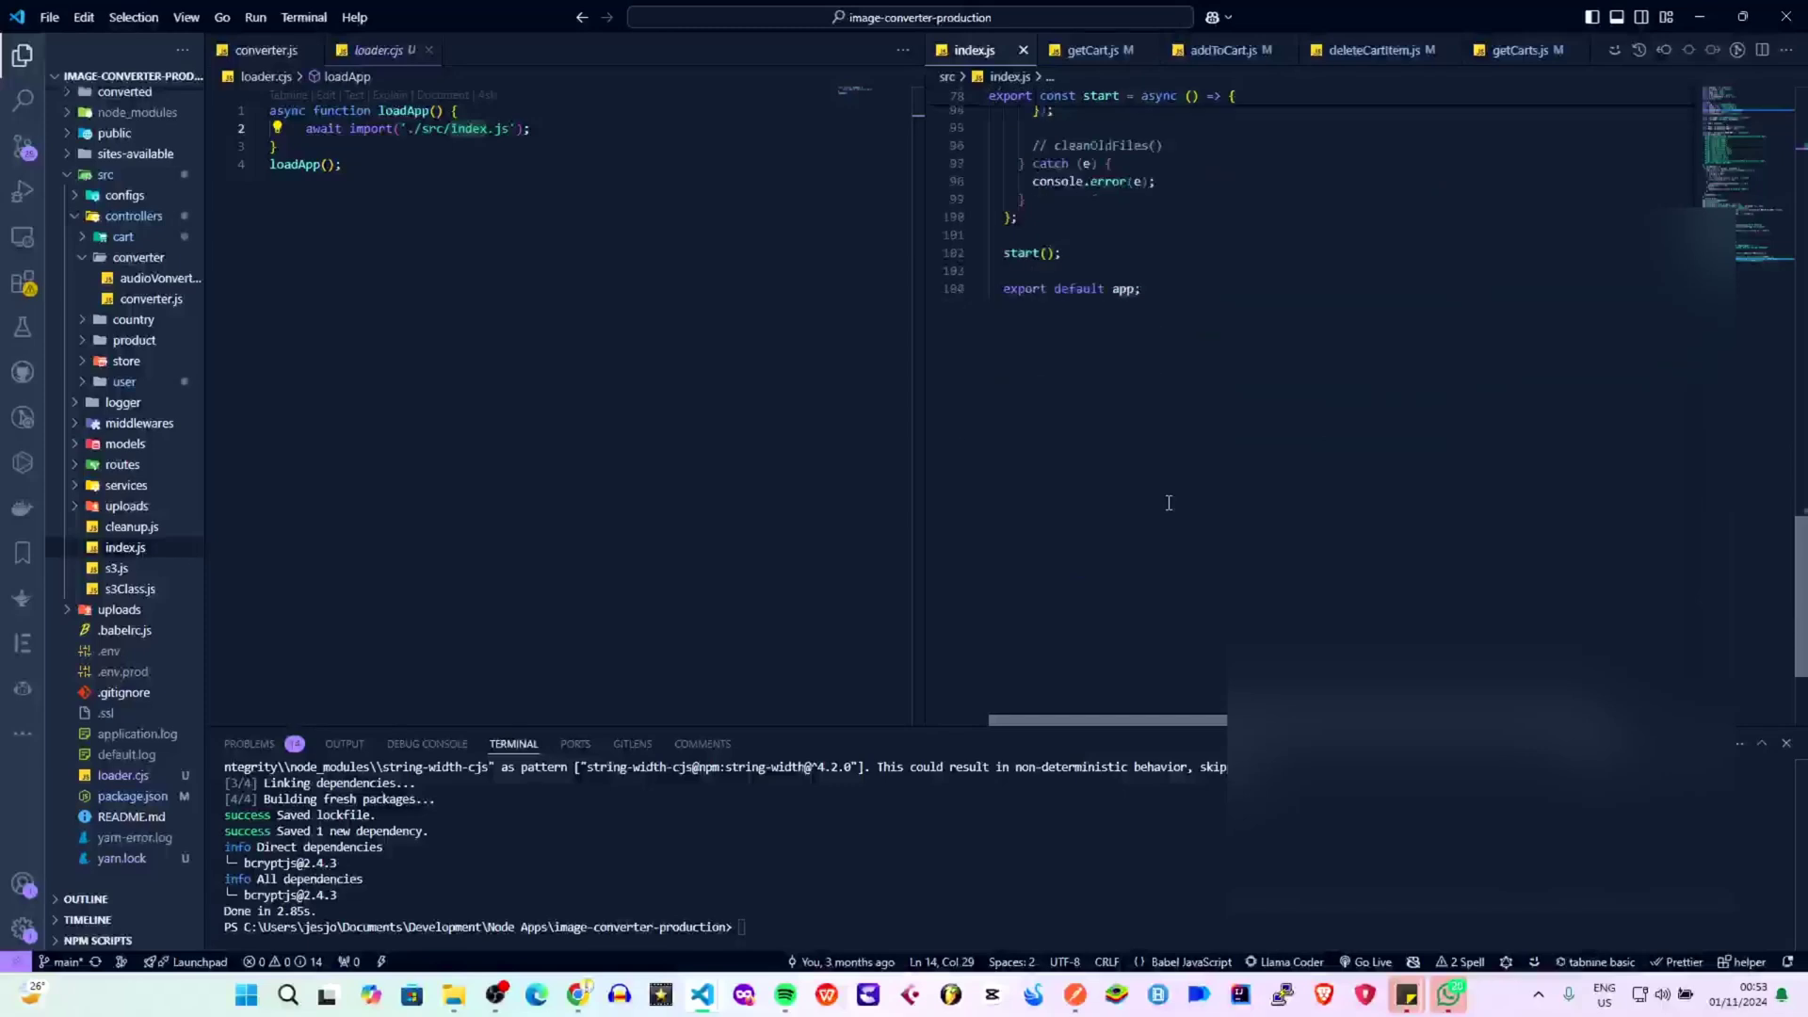
{"action": "left_click", "coordinate": [1152, 509]}
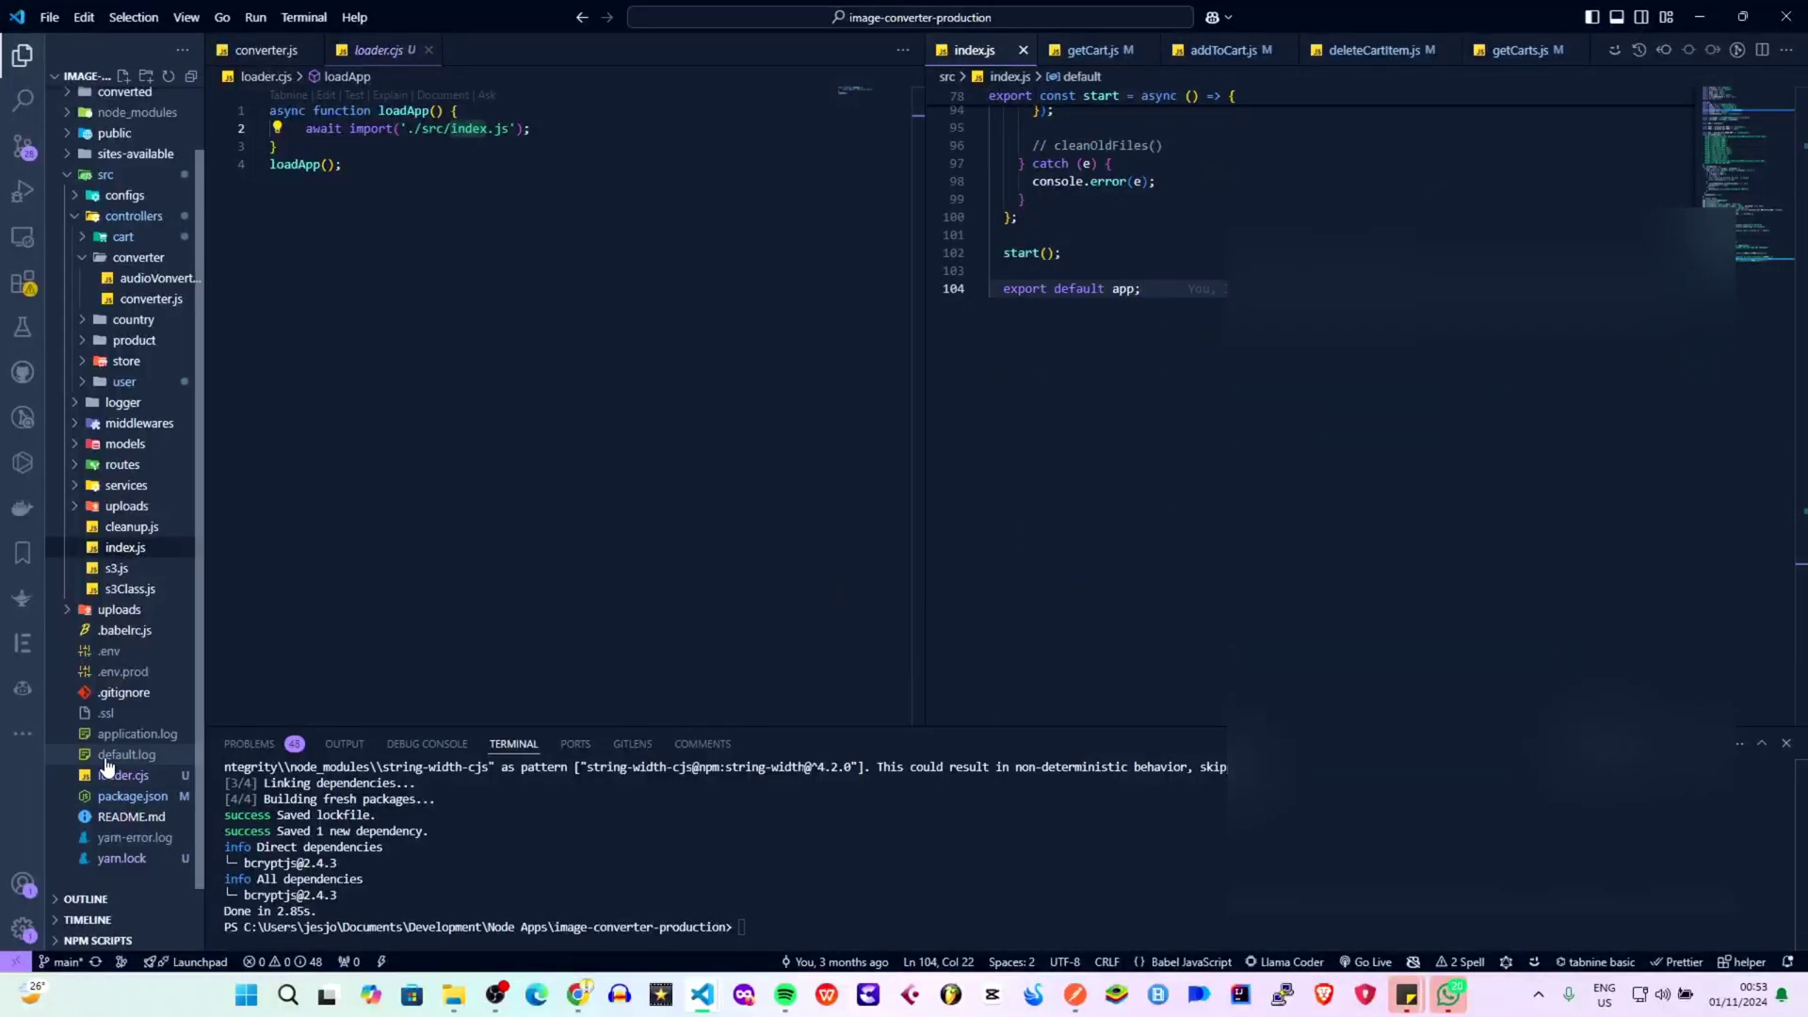
Check package.json's start script, then switch to the project folder in File Explorer.
{"action": "left_click", "coordinate": [118, 797]}
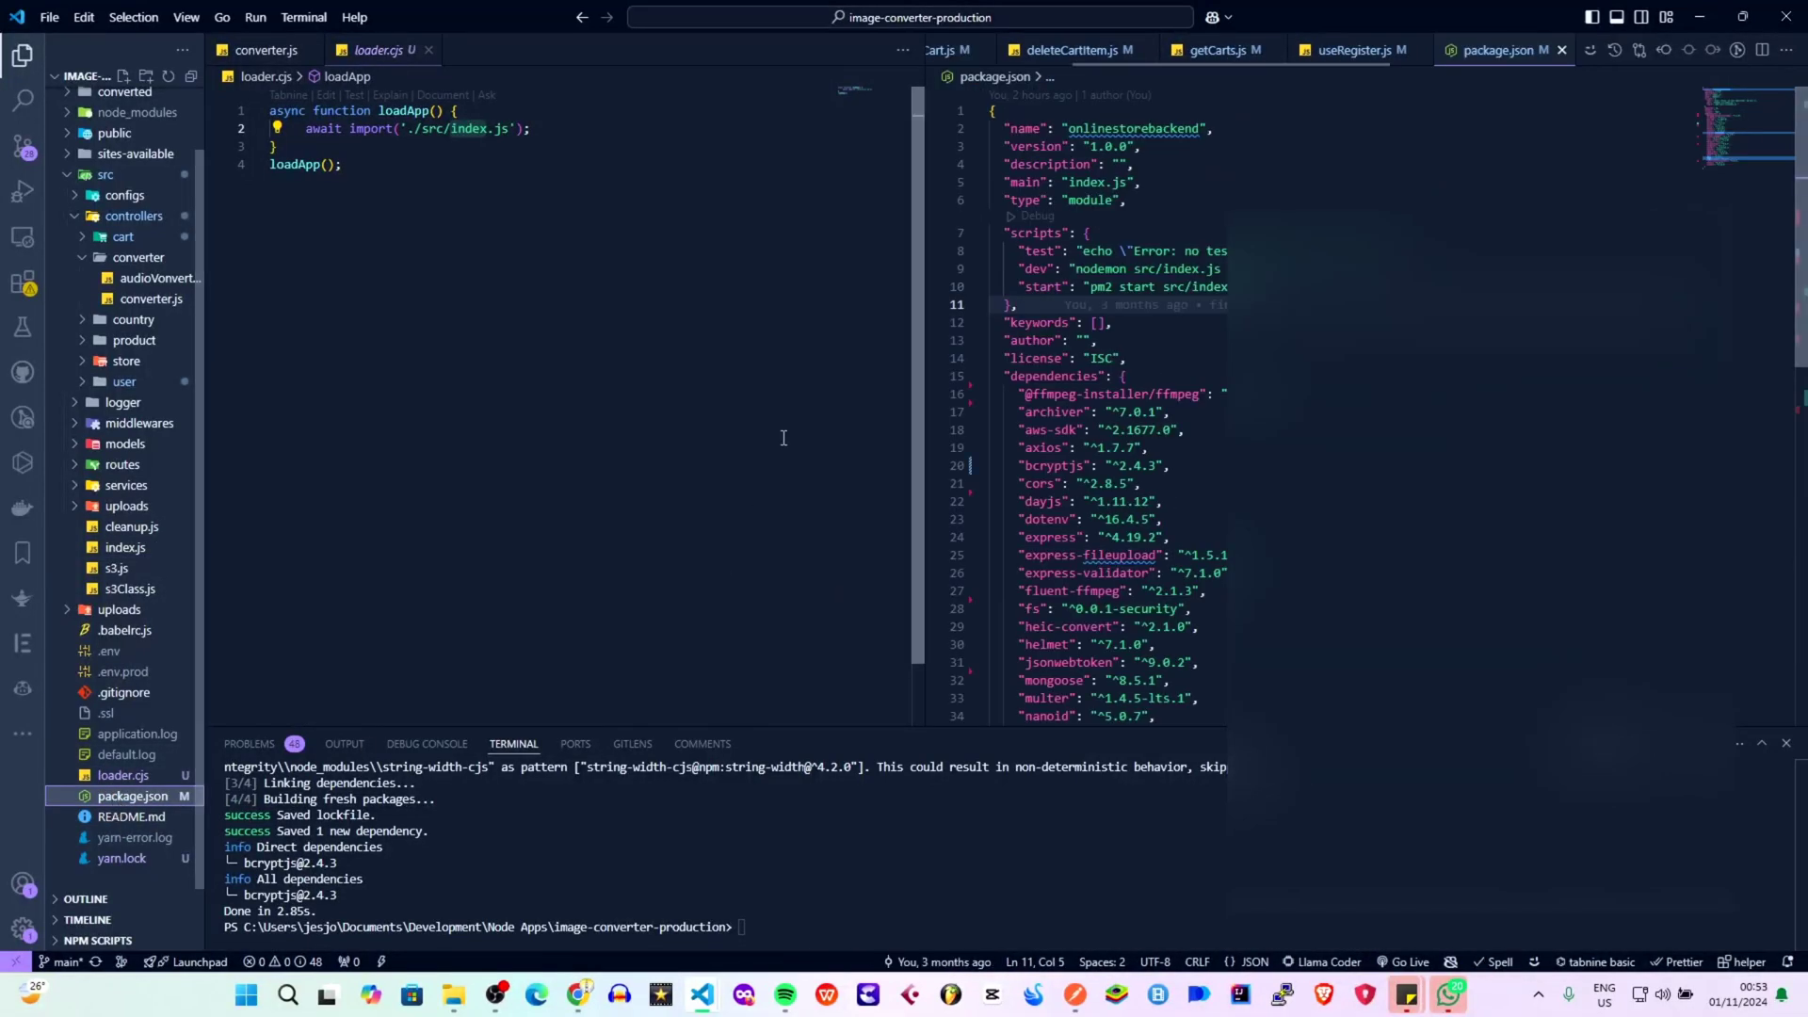
{"action": "left_click", "coordinate": [1042, 286]}
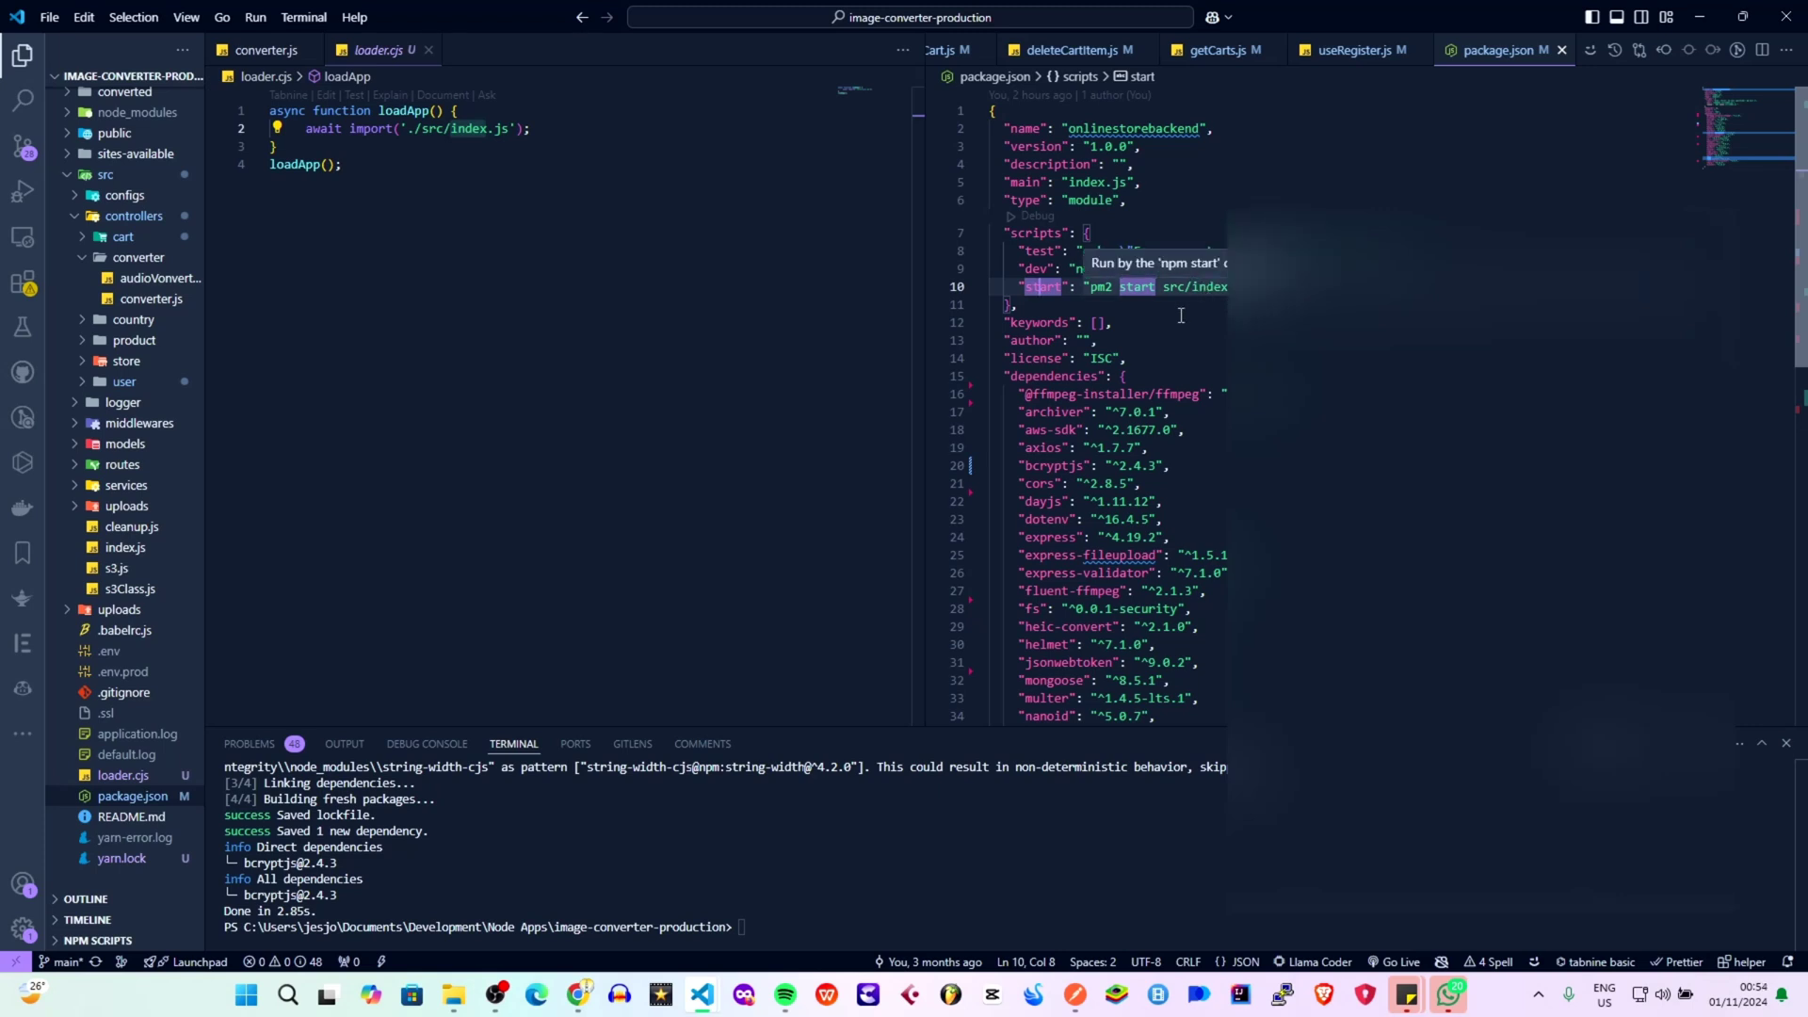
{"action": "left_click", "coordinate": [1114, 322]}
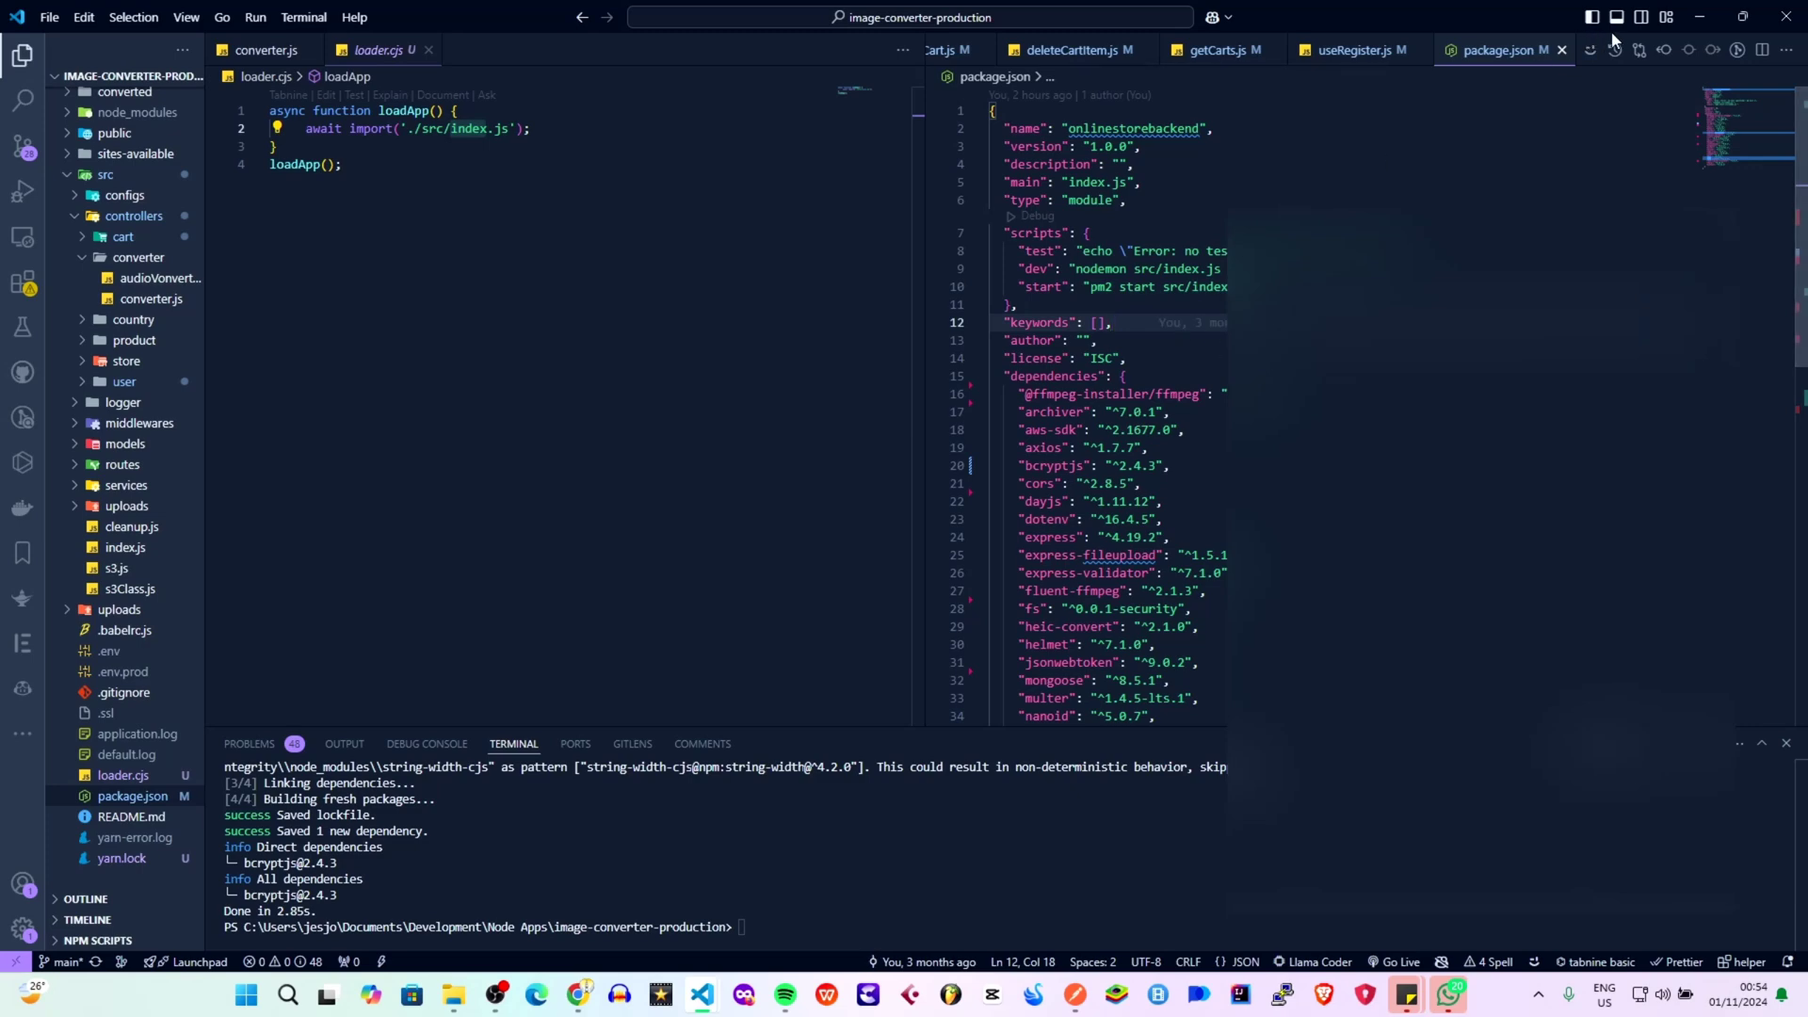
{"action": "key", "text": "alt+Tab"}
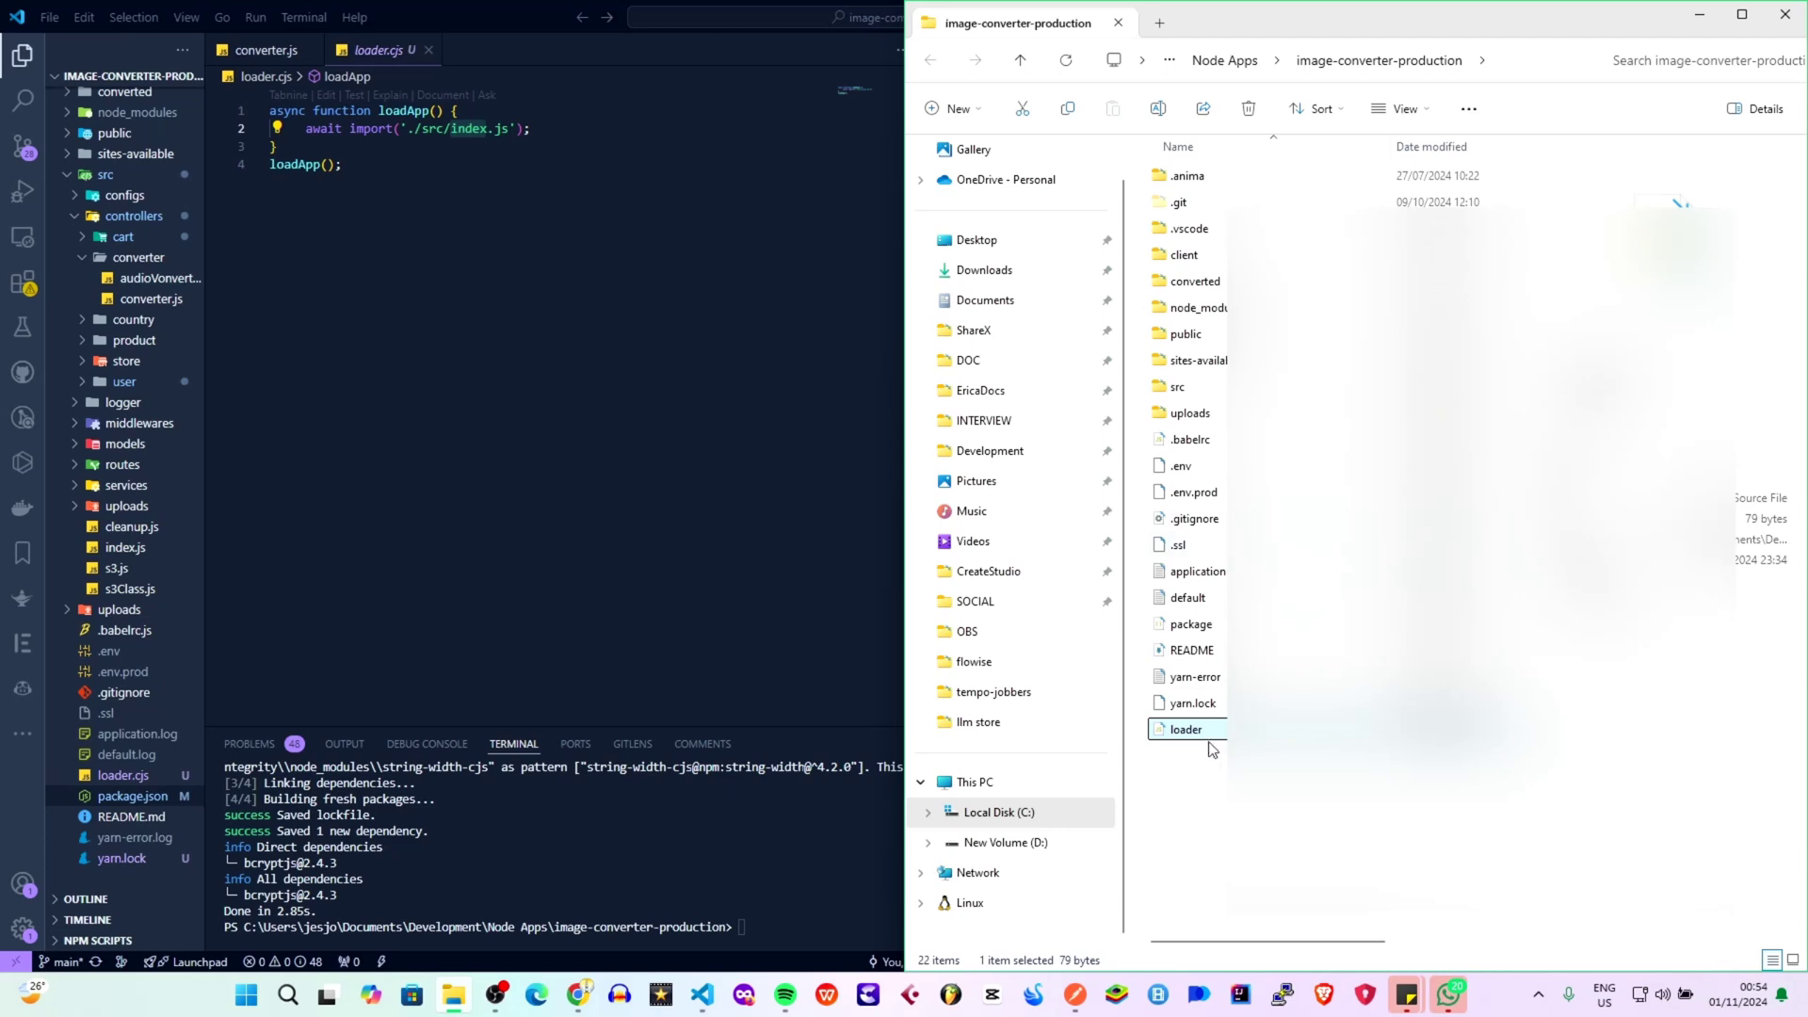
Package the project into loader.zip, excluding .git, .anima, client, .vscode, yarn-error, node_modules and yarn.lock.
{"action": "key", "text": "ctrl+a"}
{"action": "left_click", "coordinate": [1191, 202], "text": "ctrl"}
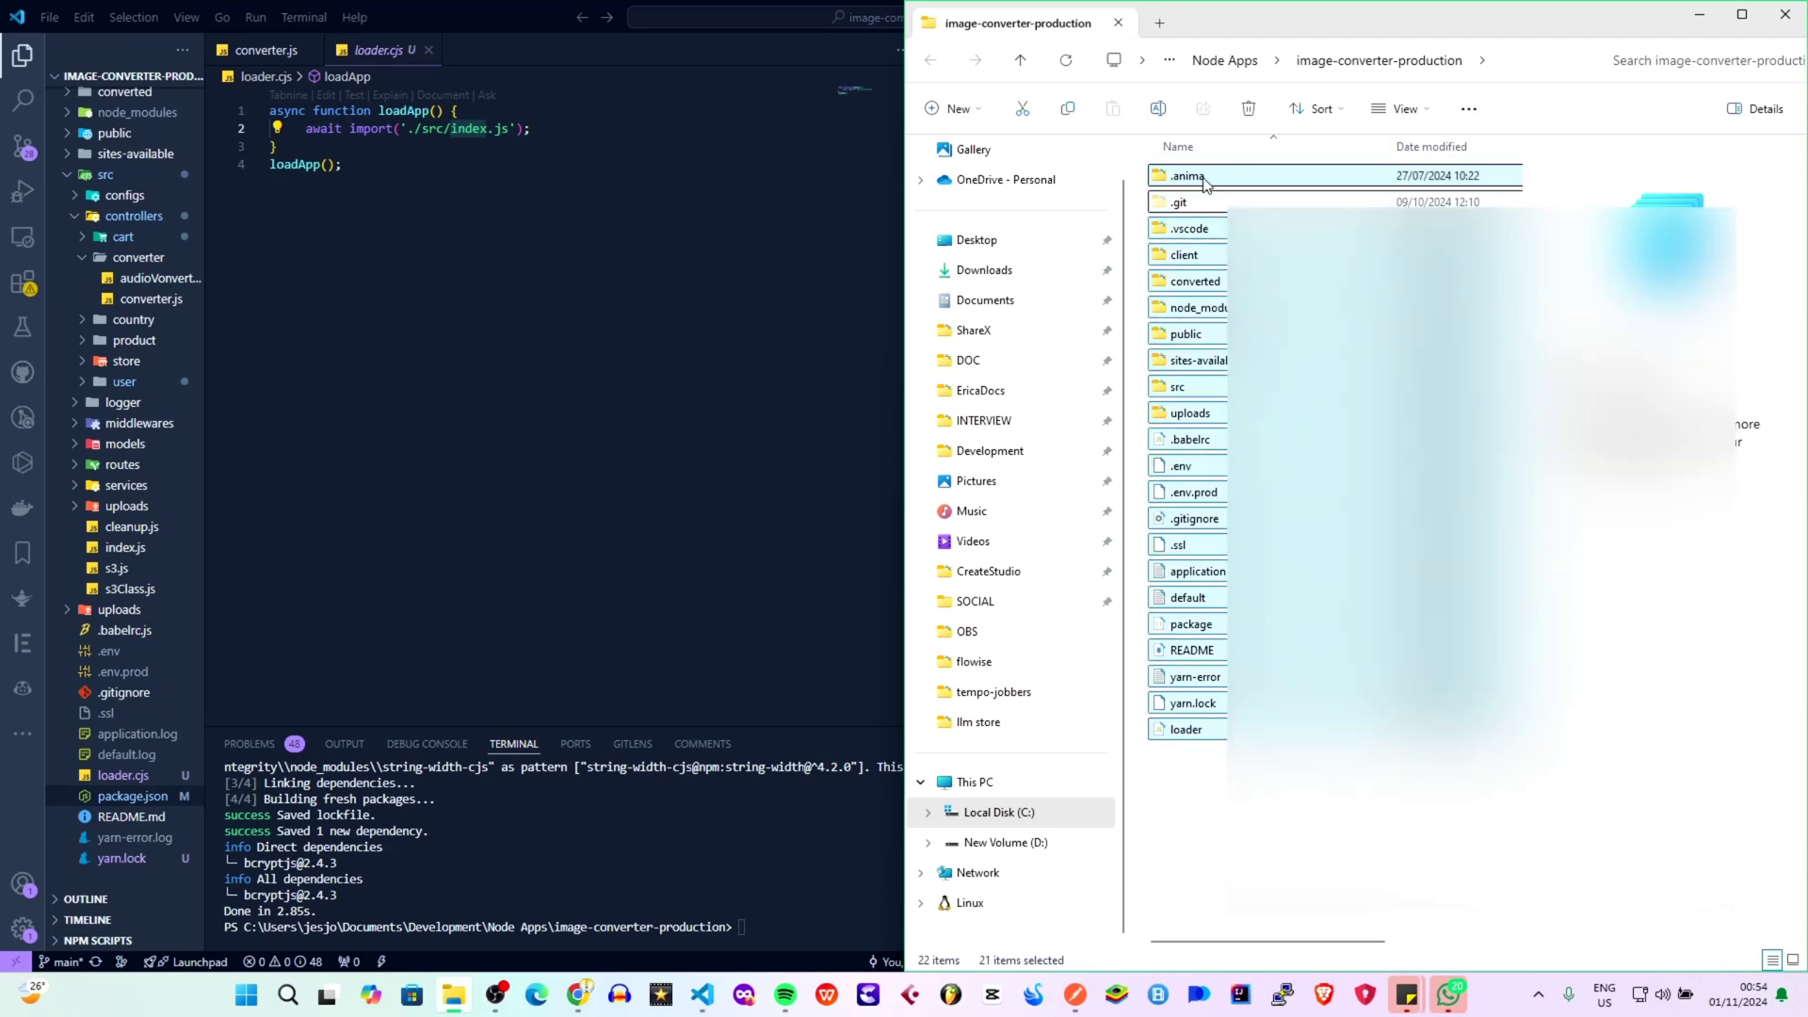
{"action": "left_click", "coordinate": [1205, 179], "text": "ctrl"}
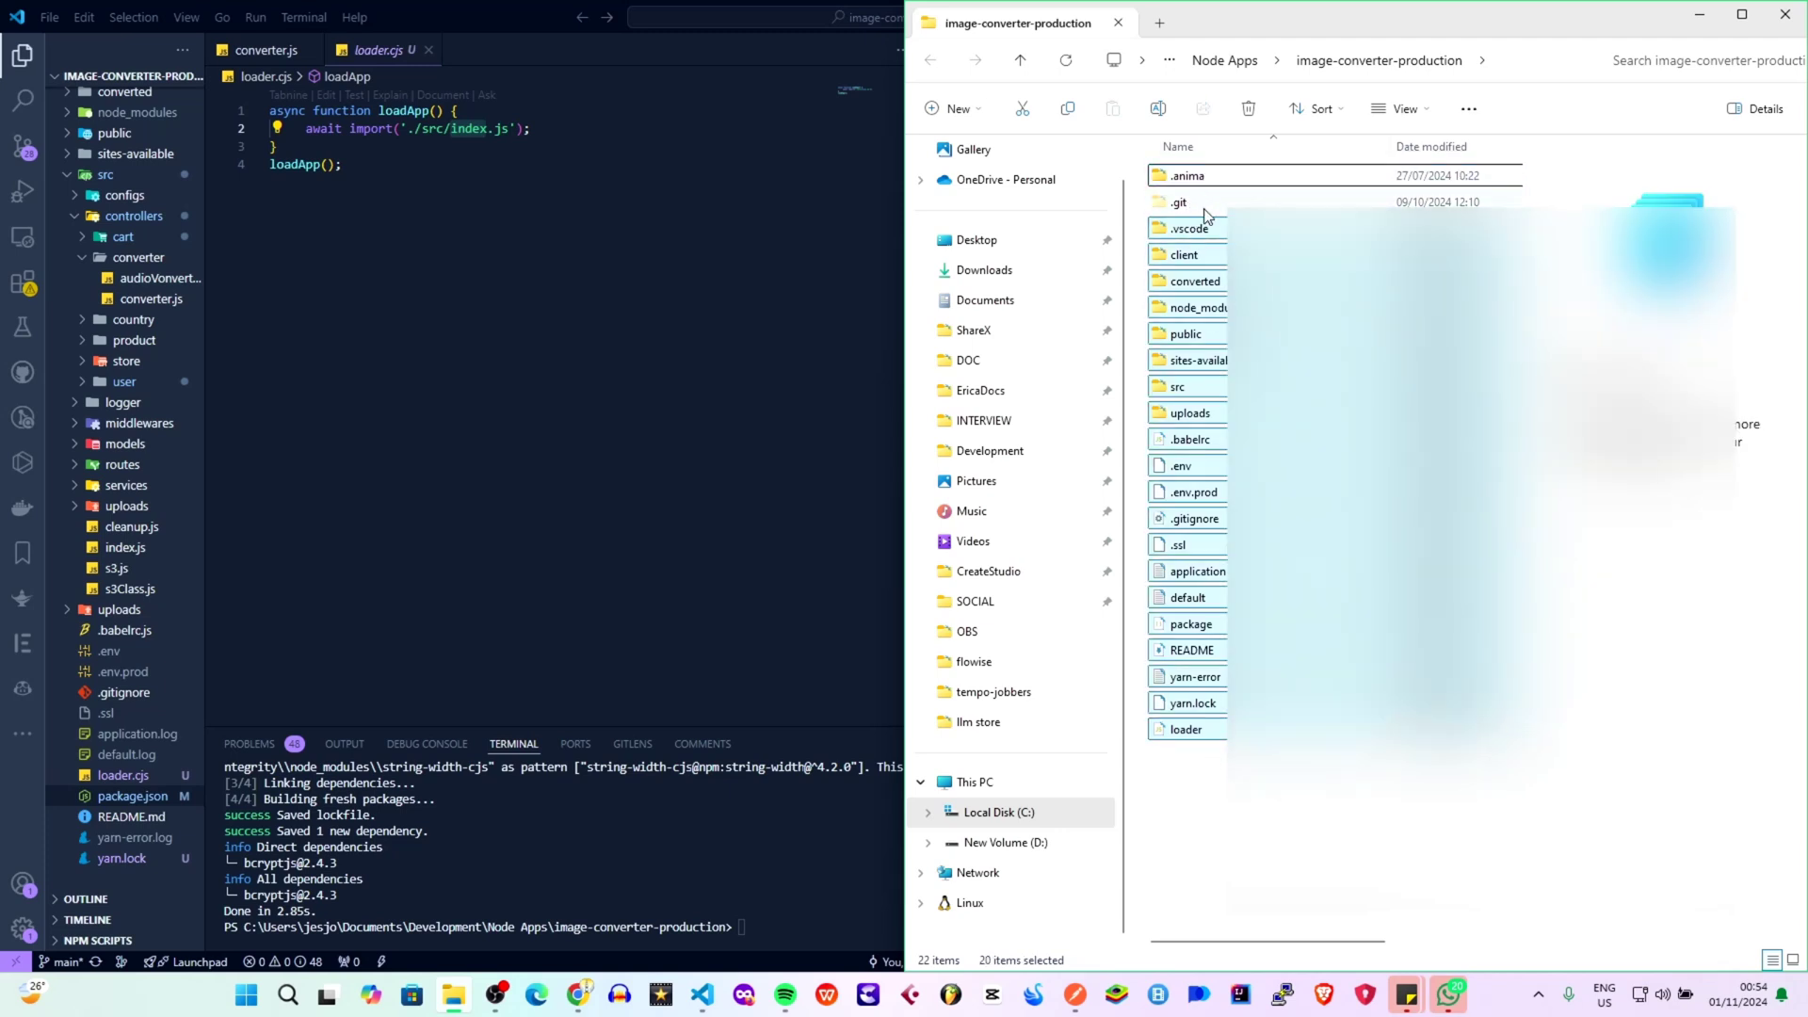
{"action": "left_click", "coordinate": [1213, 260], "text": "ctrl"}
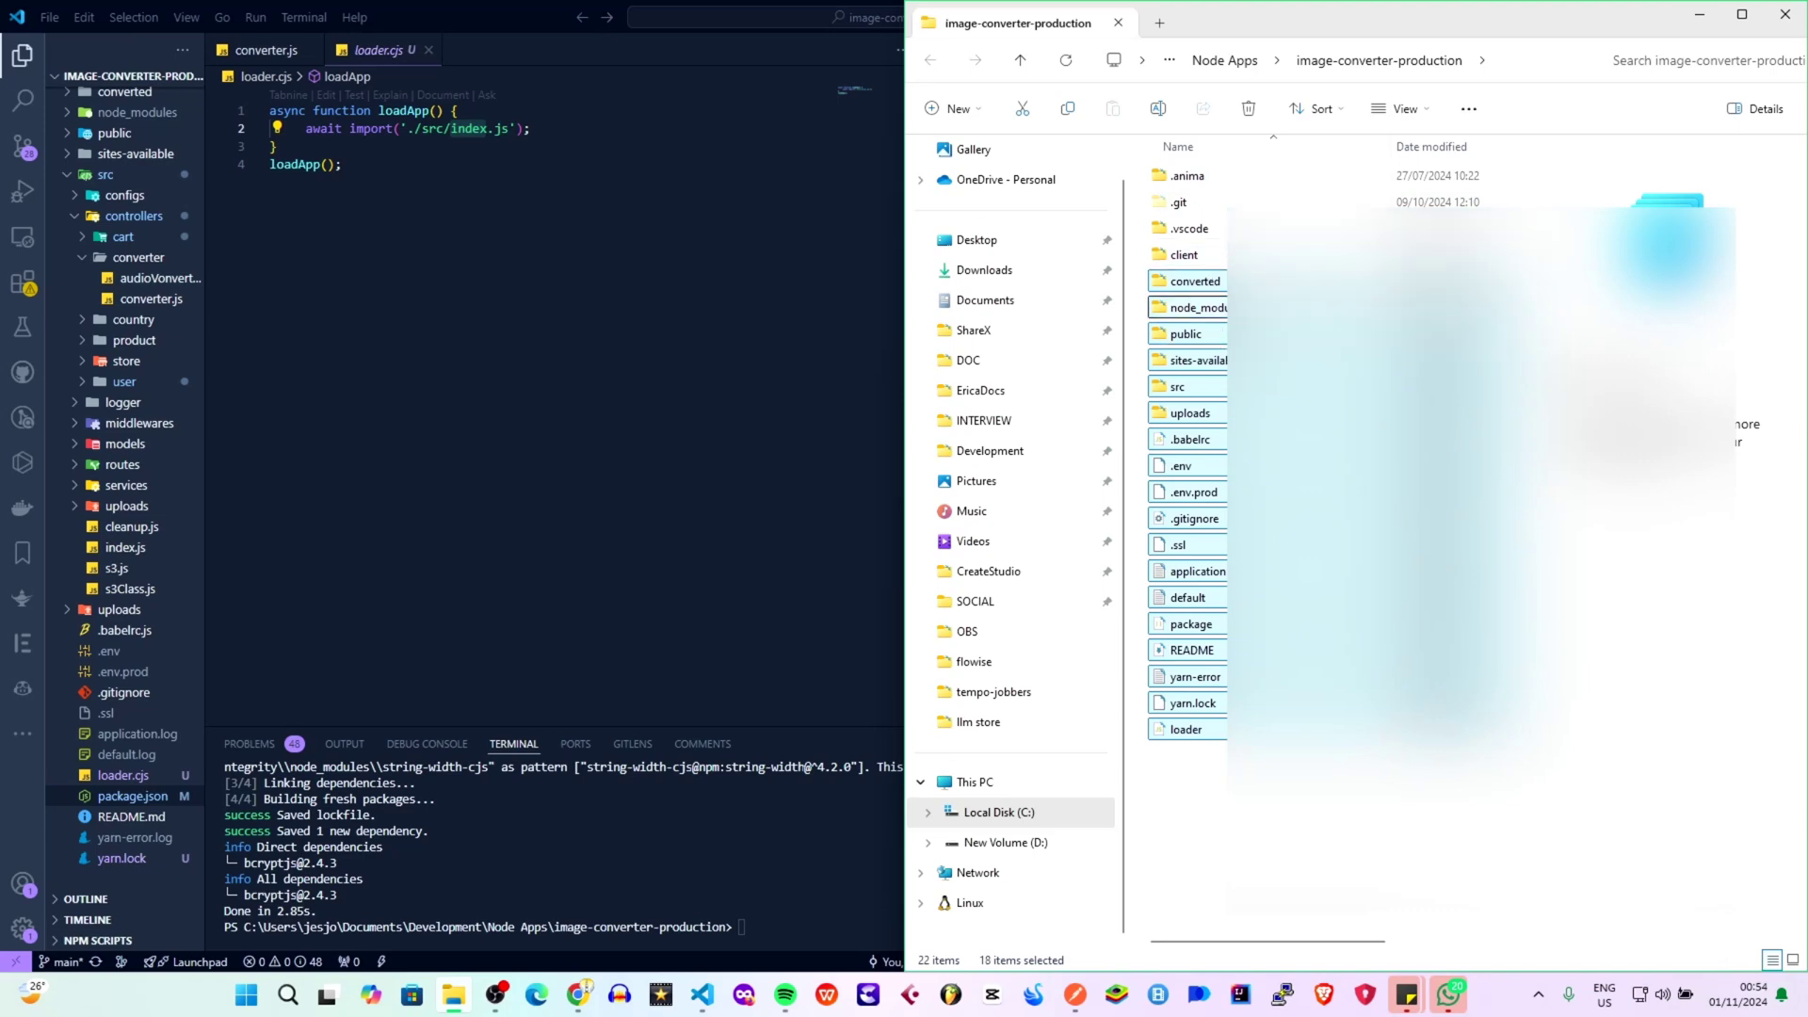
{"action": "left_click", "coordinate": [1222, 687], "text": "ctrl"}
{"action": "left_click", "coordinate": [1196, 307], "text": "ctrl"}
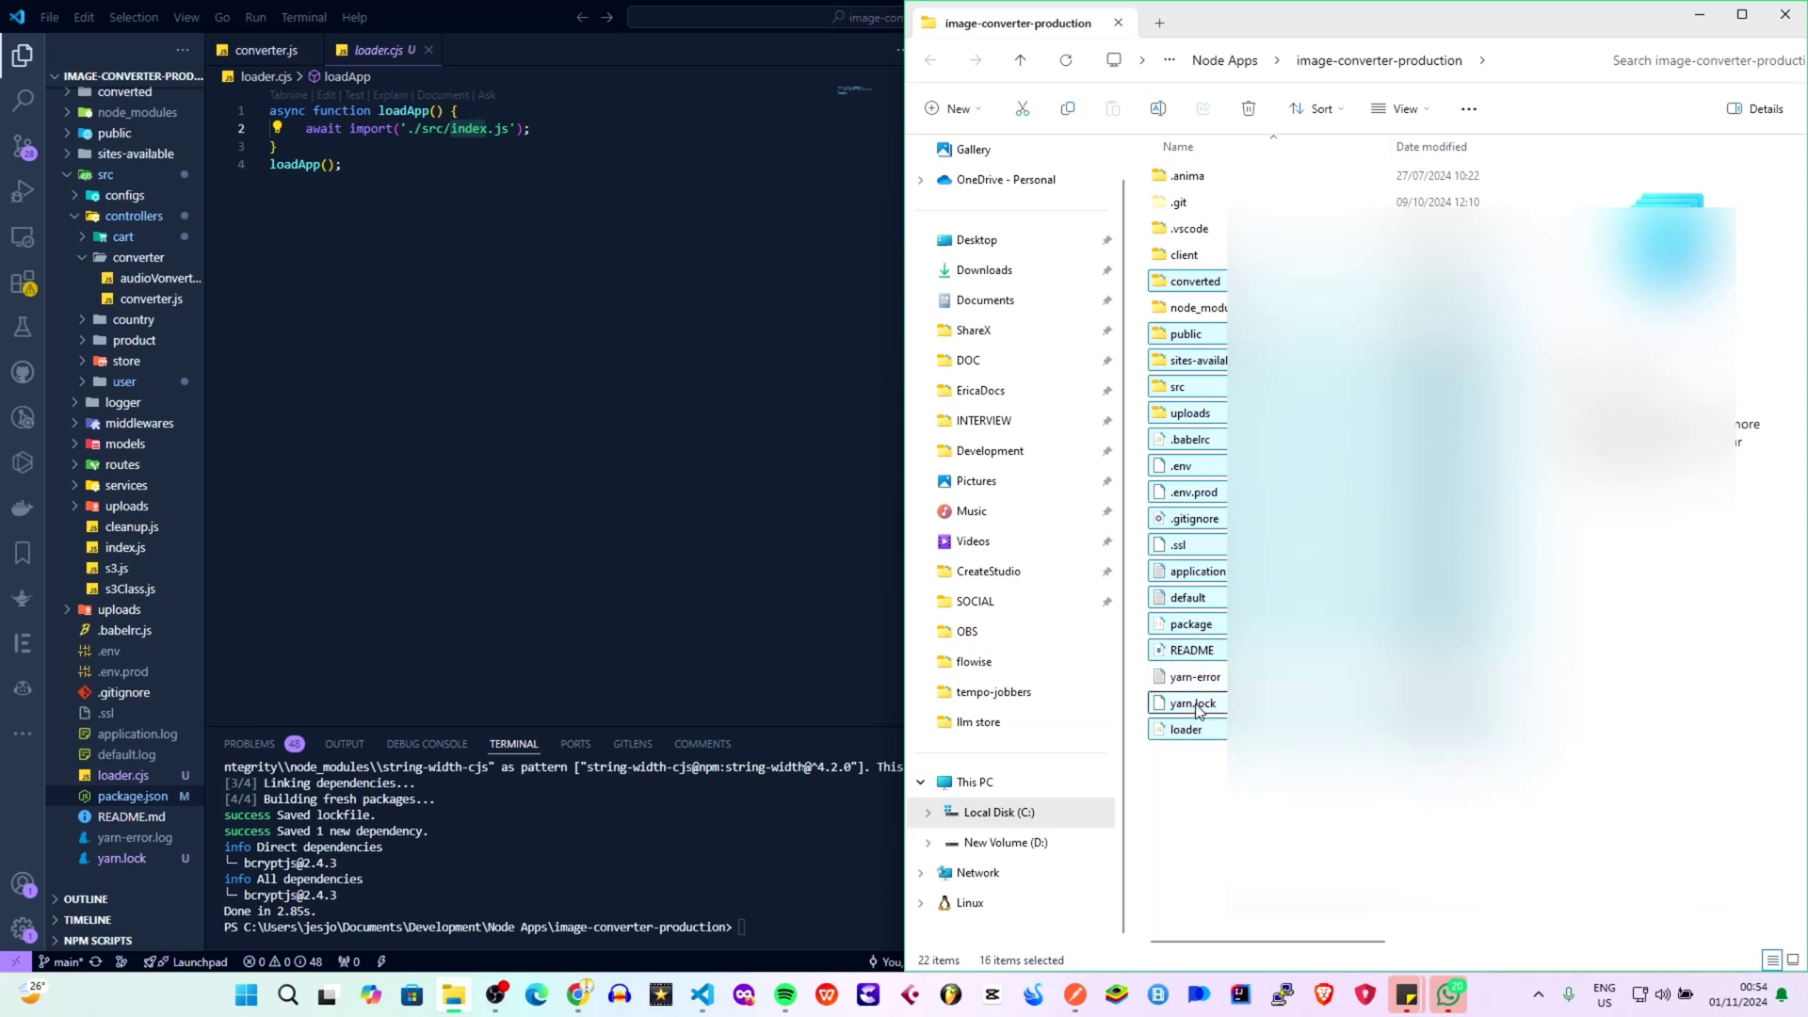
{"action": "left_click", "coordinate": [1199, 711], "text": "ctrl"}
{"action": "key", "text": "ctrl+Down"}
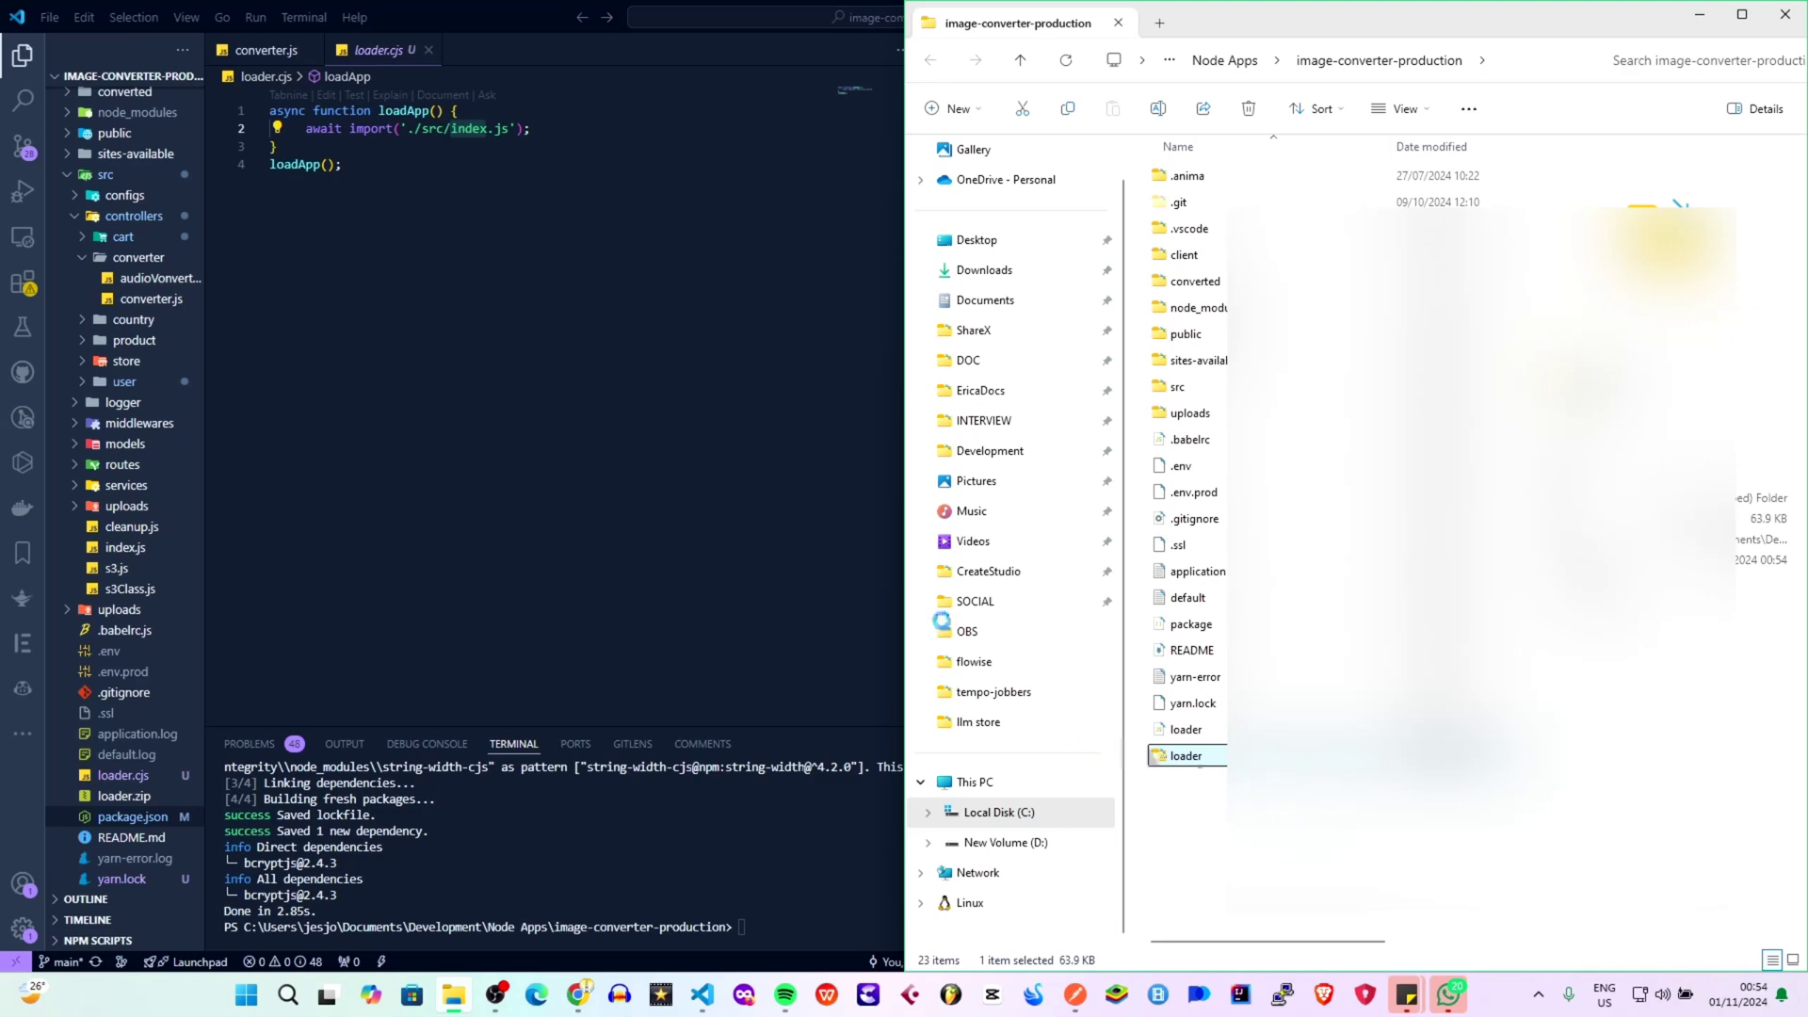
Minimize VS Code so cPanel Tools shows beside the File Explorer folder.
{"action": "left_click", "coordinate": [779, 505]}
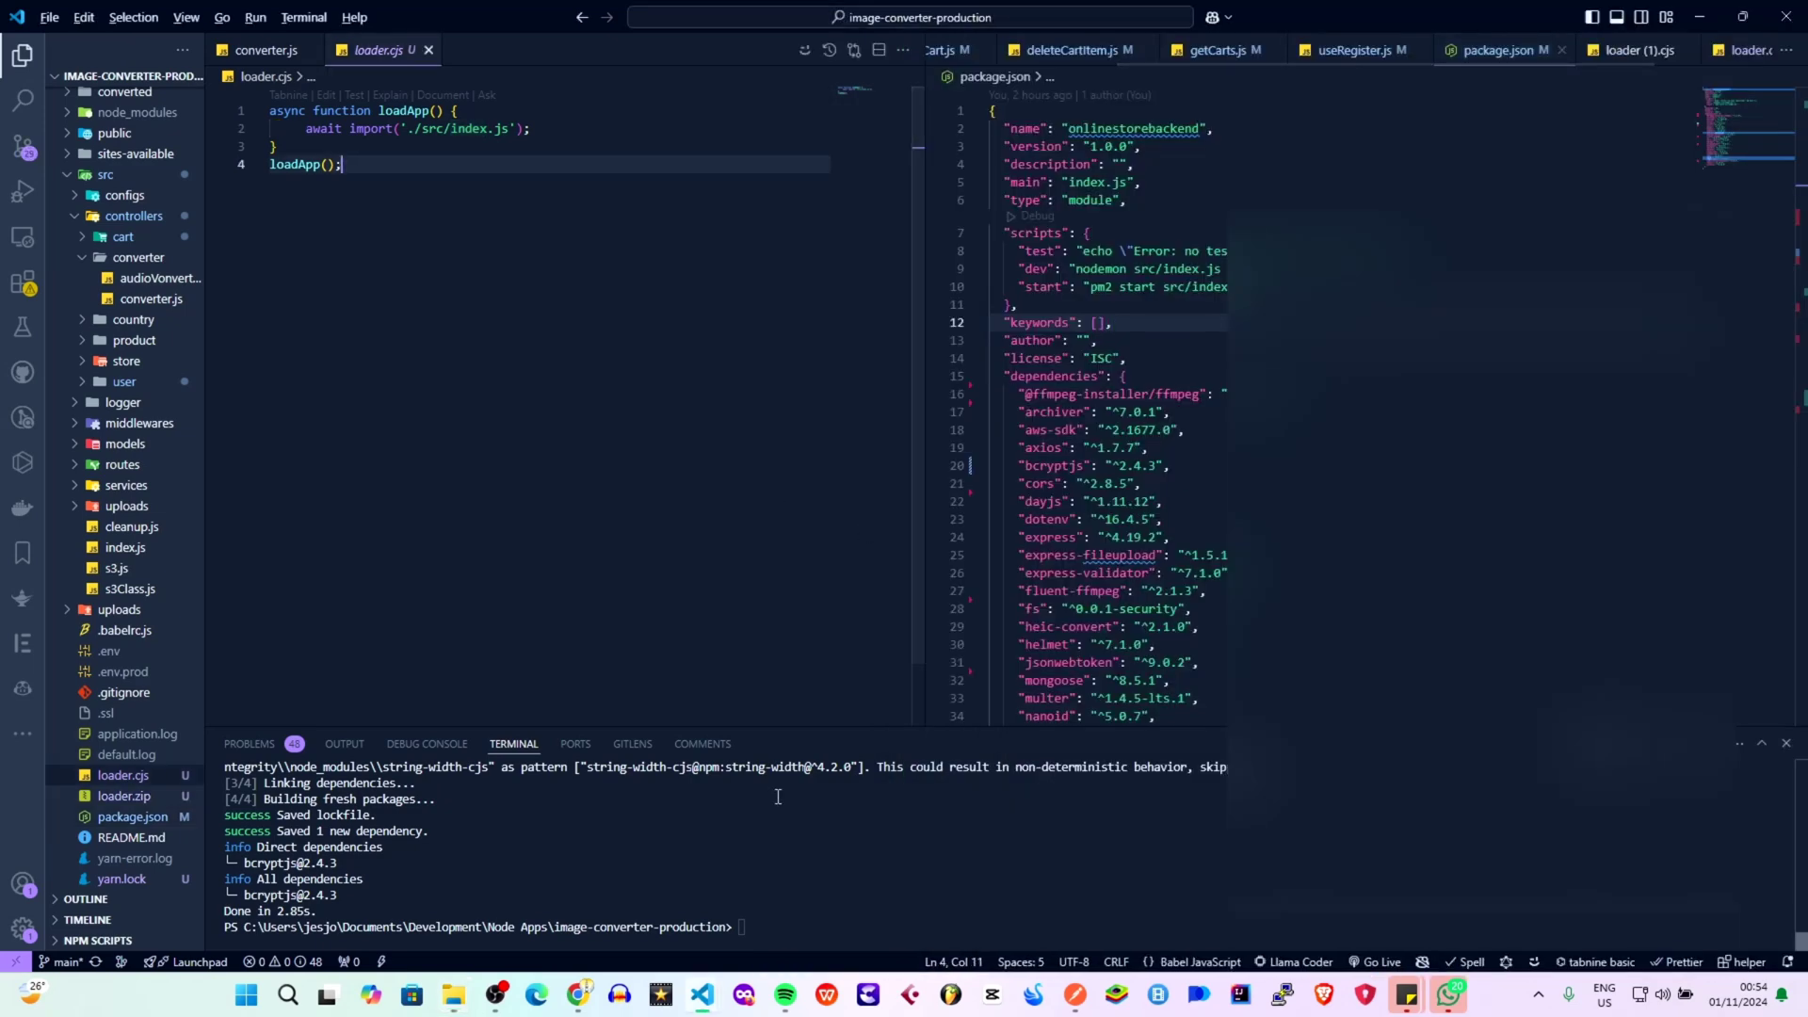
{"action": "key", "text": "alt+Tab"}
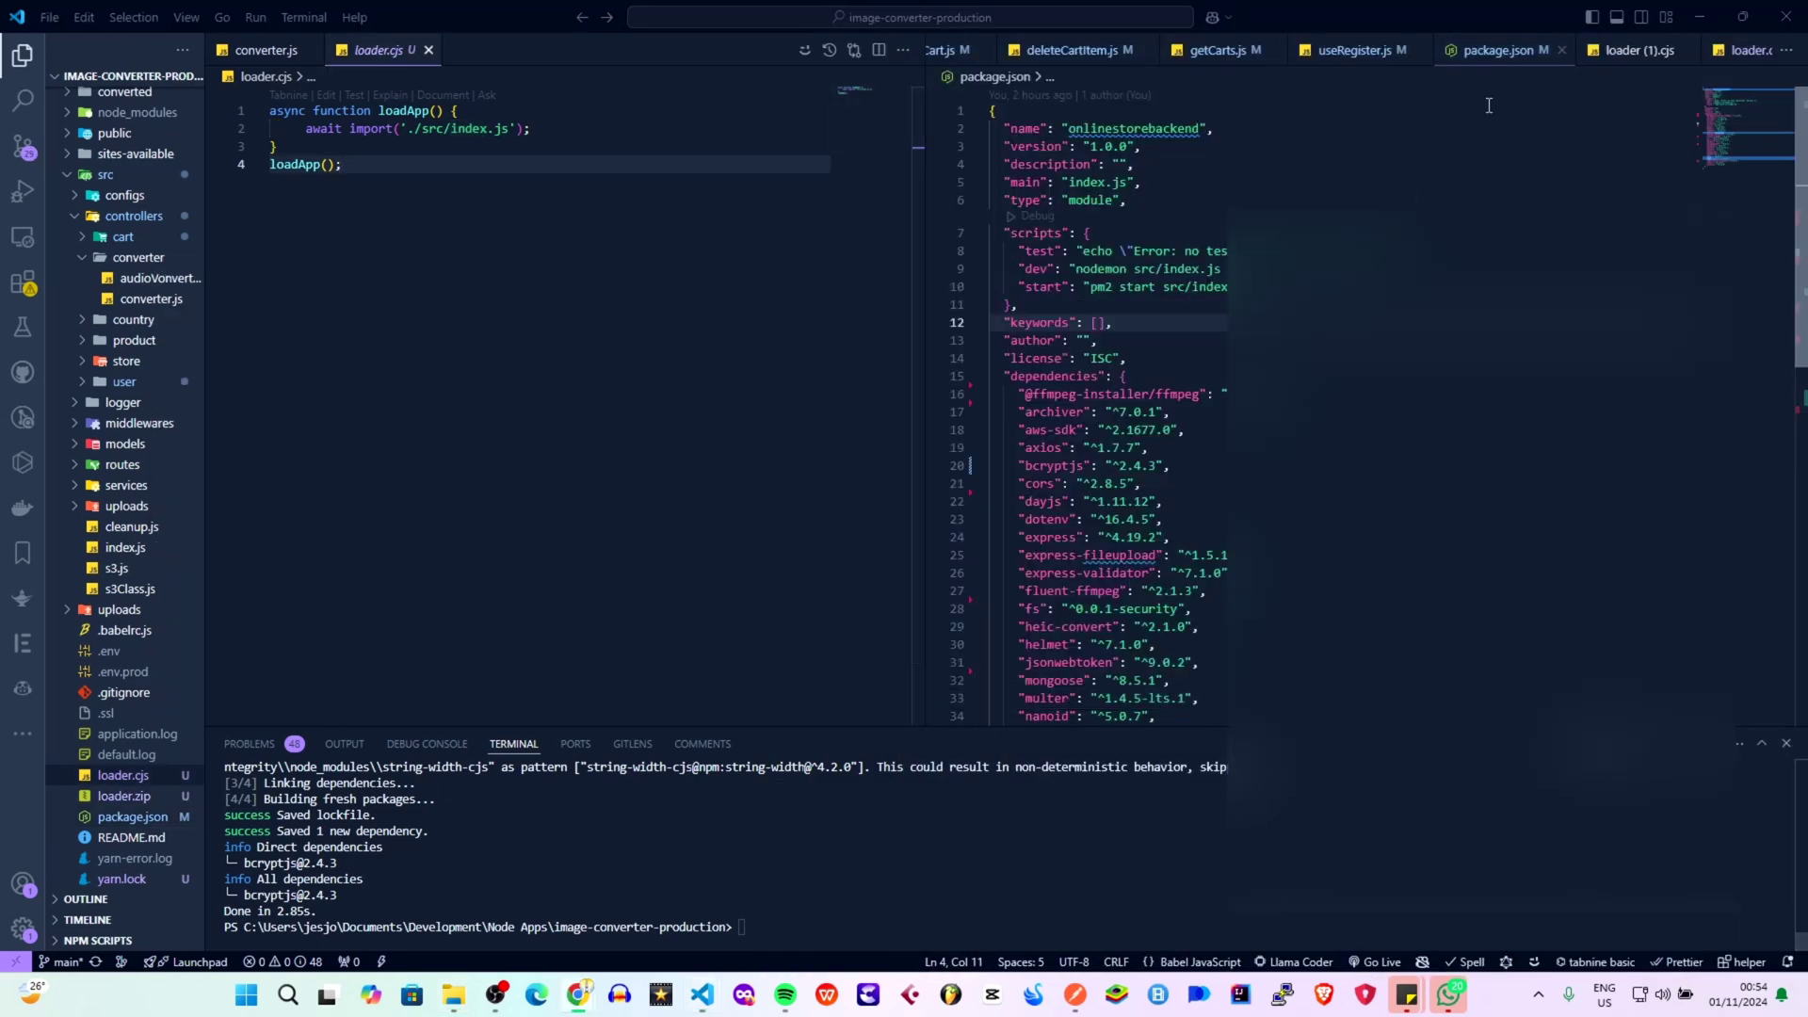
{"action": "left_click", "coordinate": [1702, 23]}
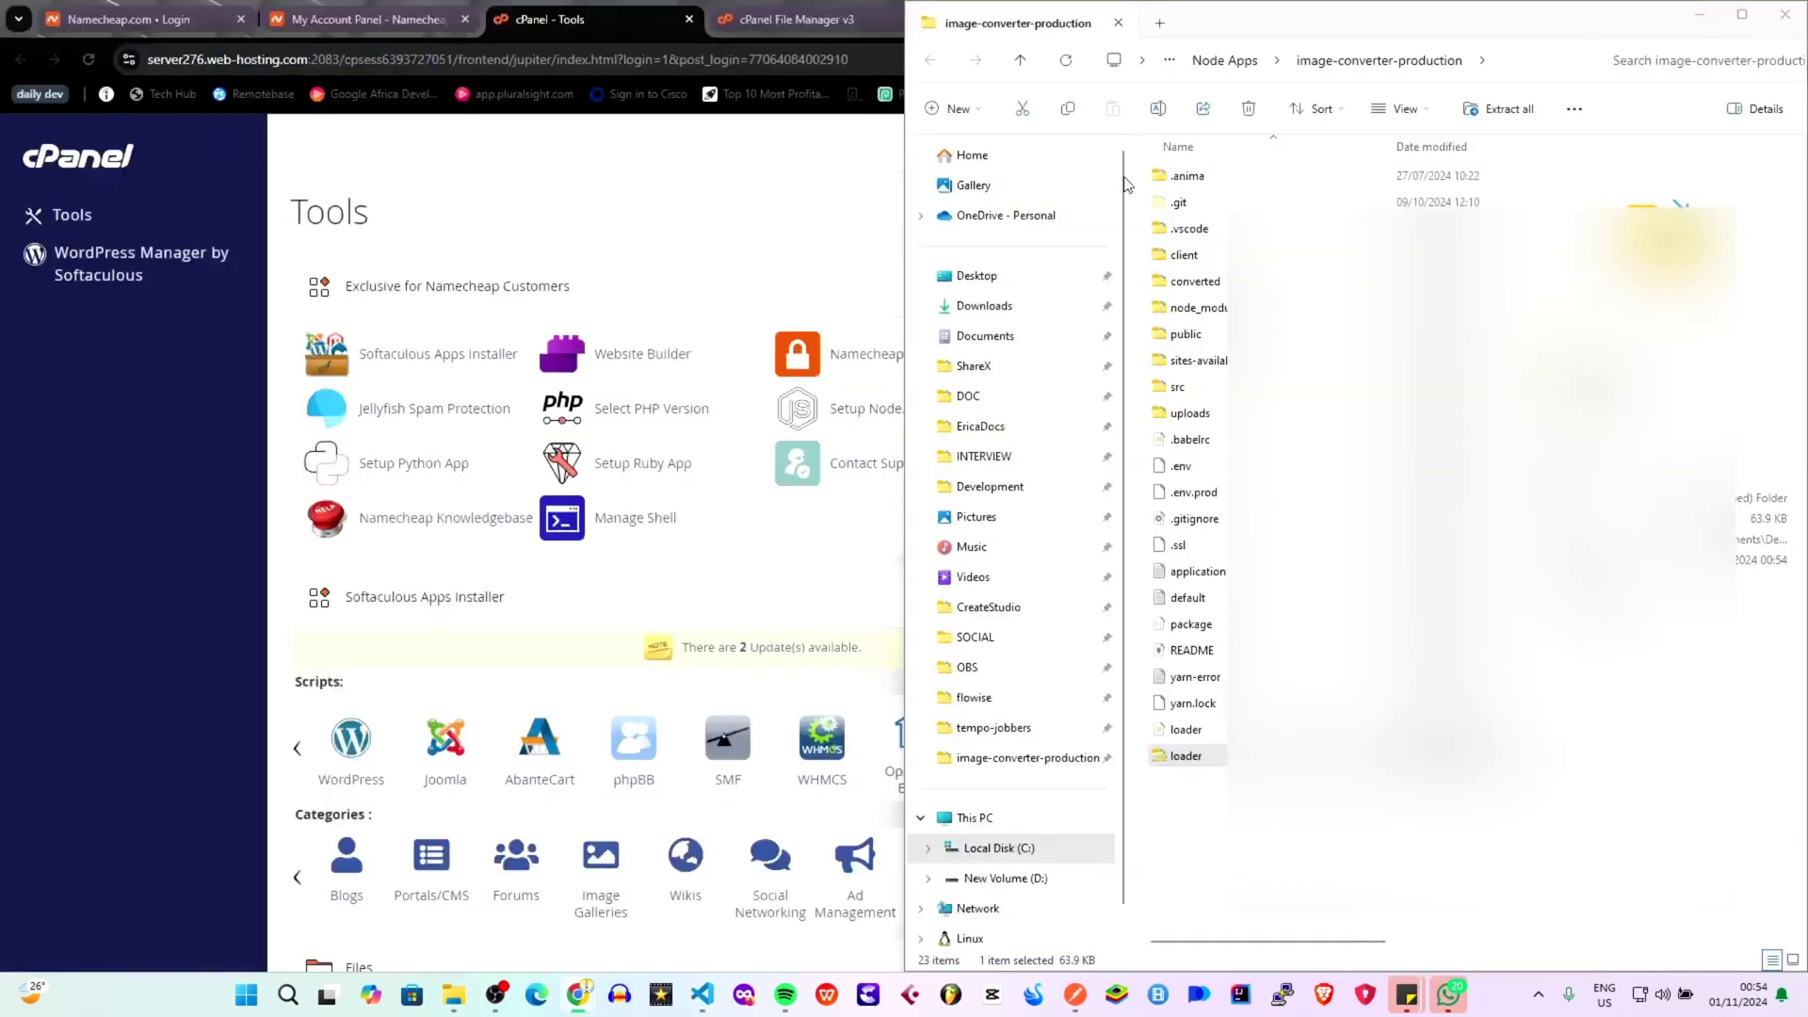
Open Setup Node.js App from cPanel Tools and begin a new application.
{"action": "left_click", "coordinate": [711, 194]}
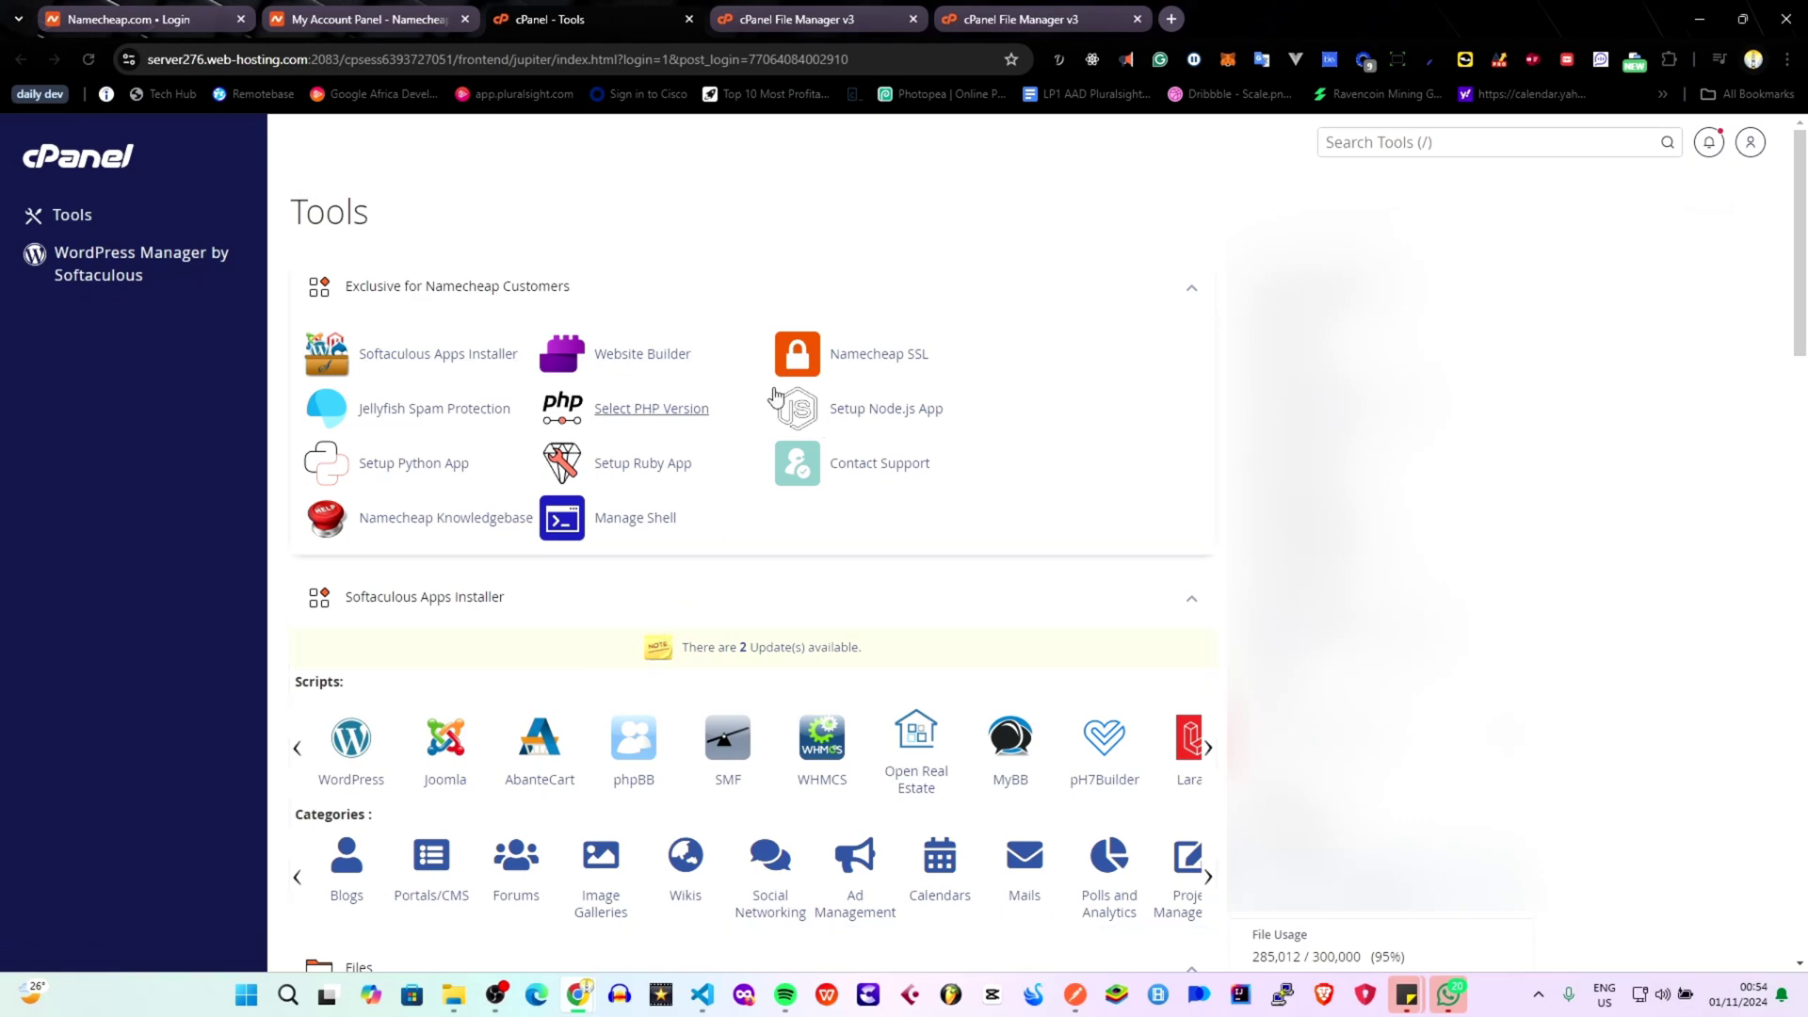
{"action": "scroll", "coordinate": [506, 583], "scroll_direction": "down", "scroll_amount": 1}
{"action": "scroll", "coordinate": [509, 585], "scroll_direction": "up", "scroll_amount": 1}
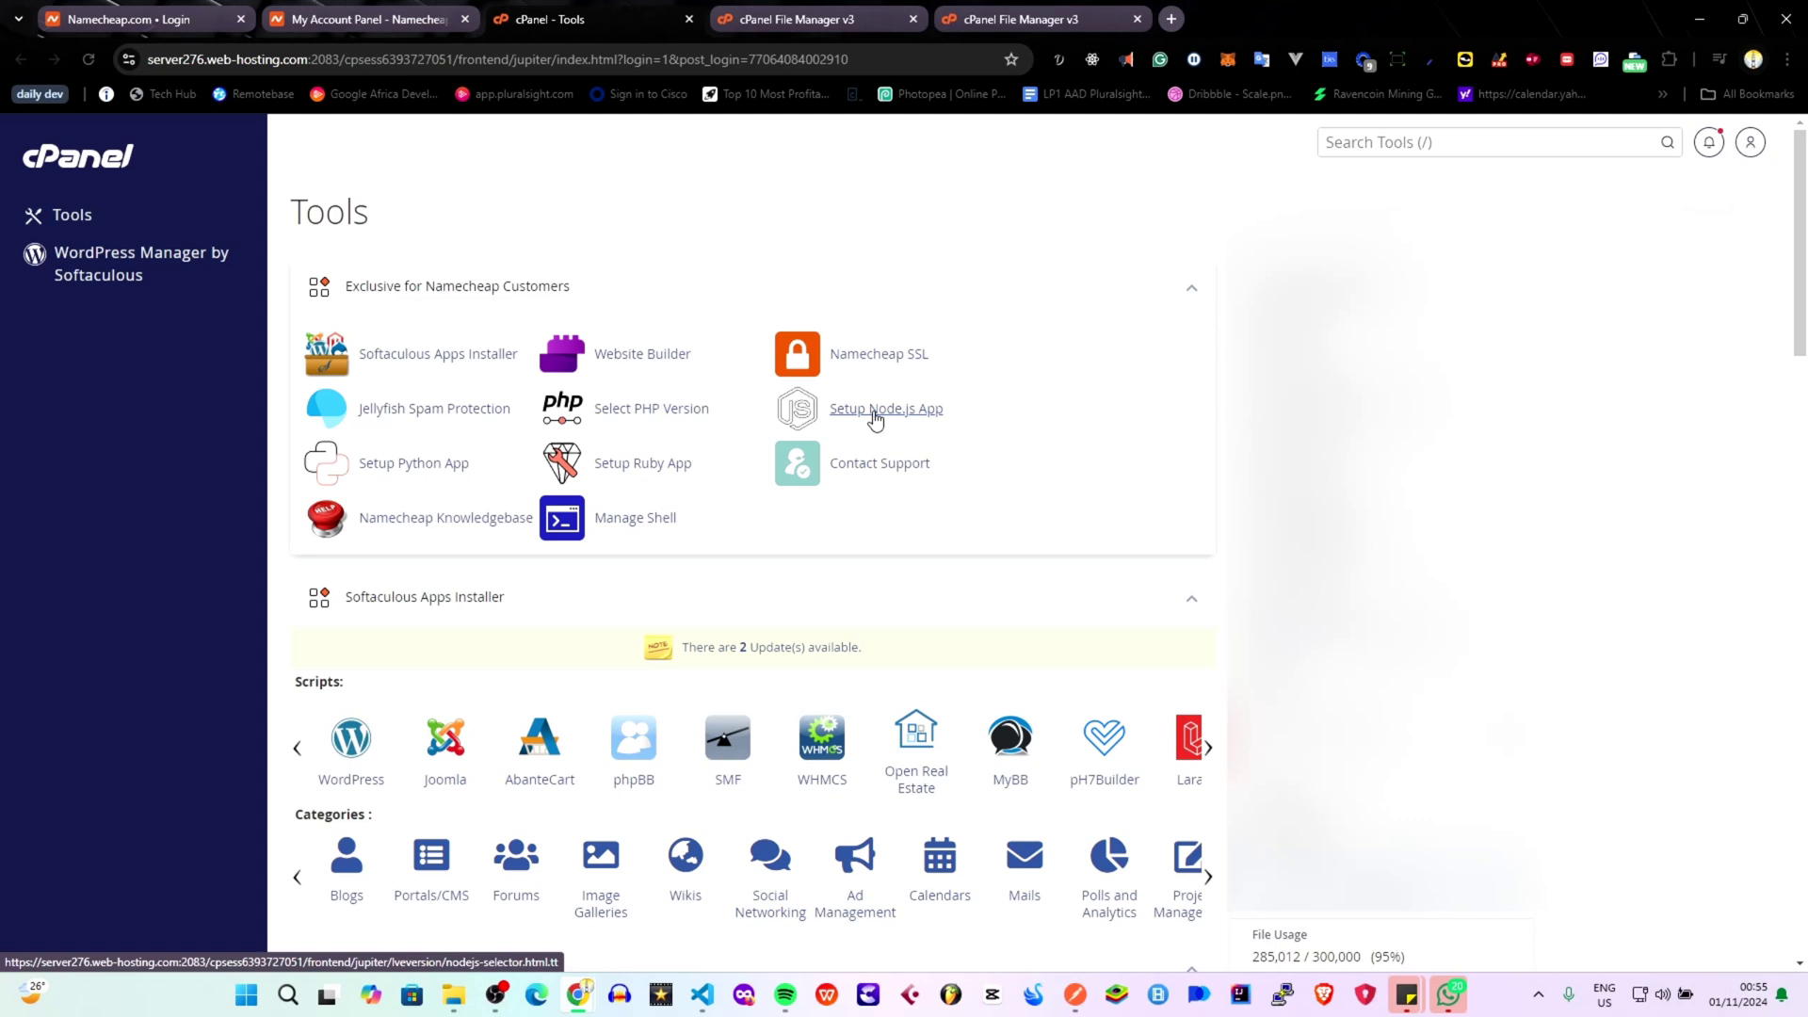
{"action": "left_click", "coordinate": [874, 420]}
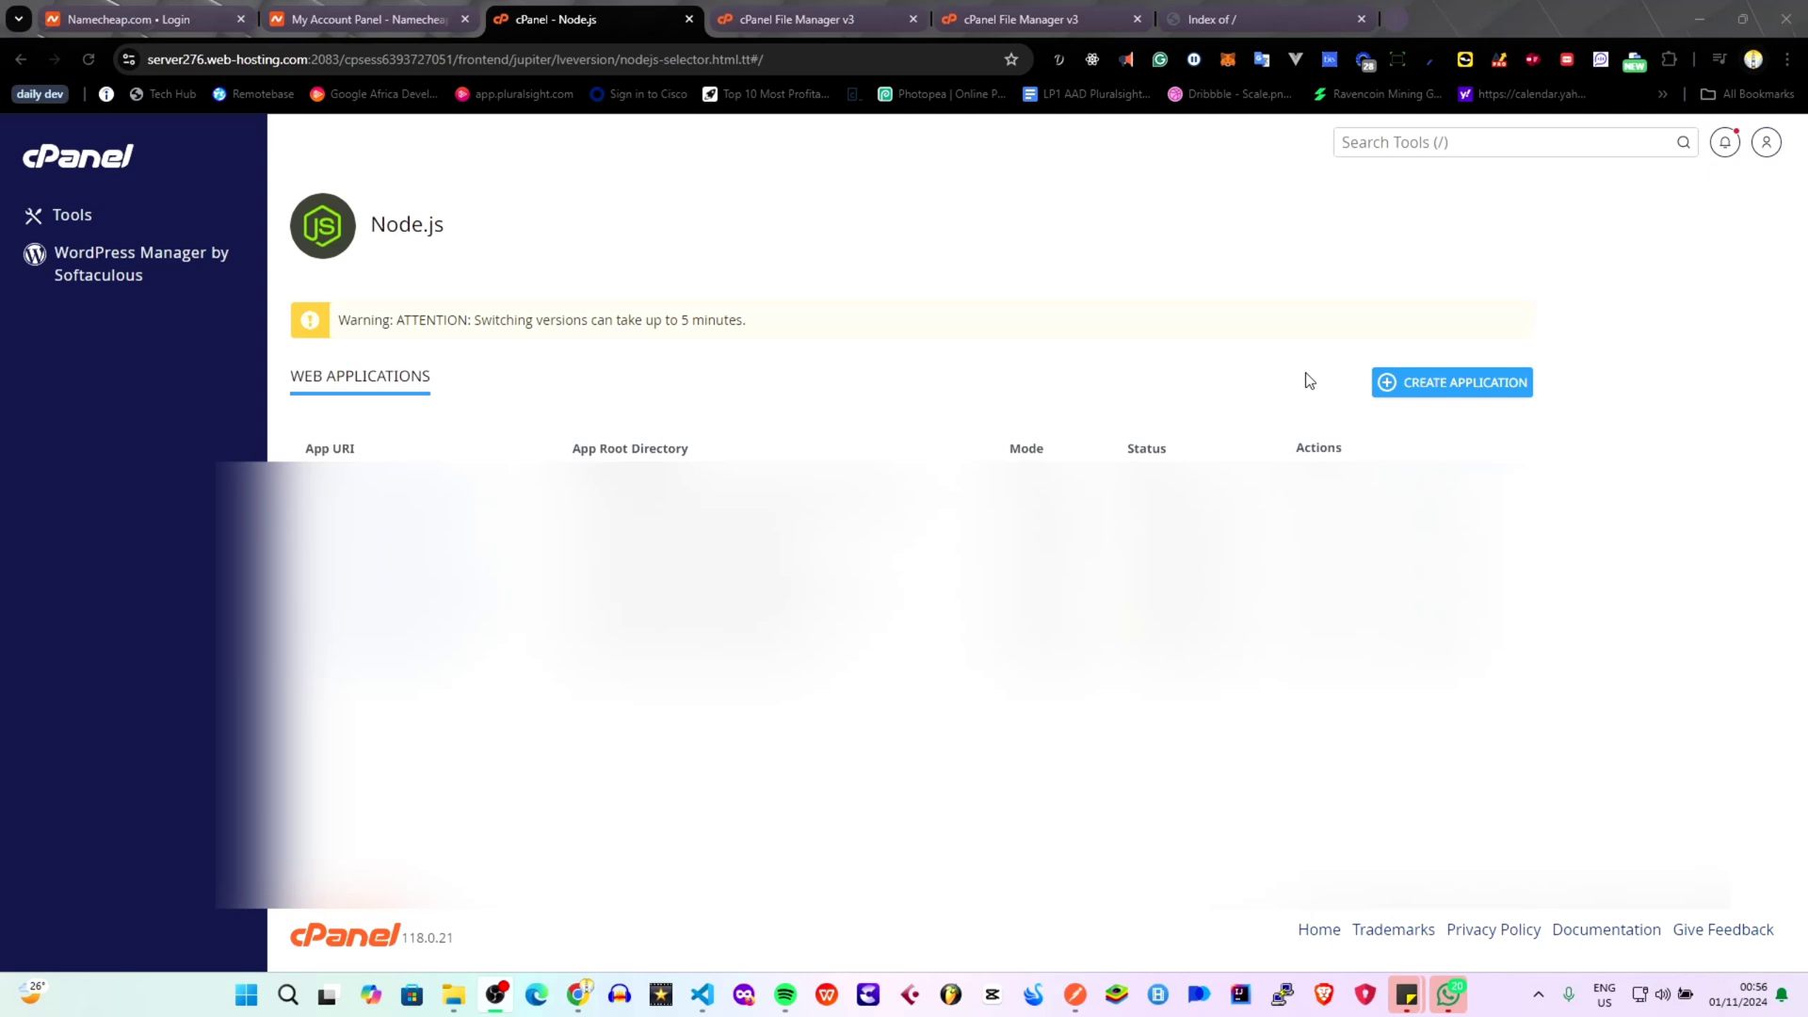
{"action": "left_click", "coordinate": [1438, 386]}
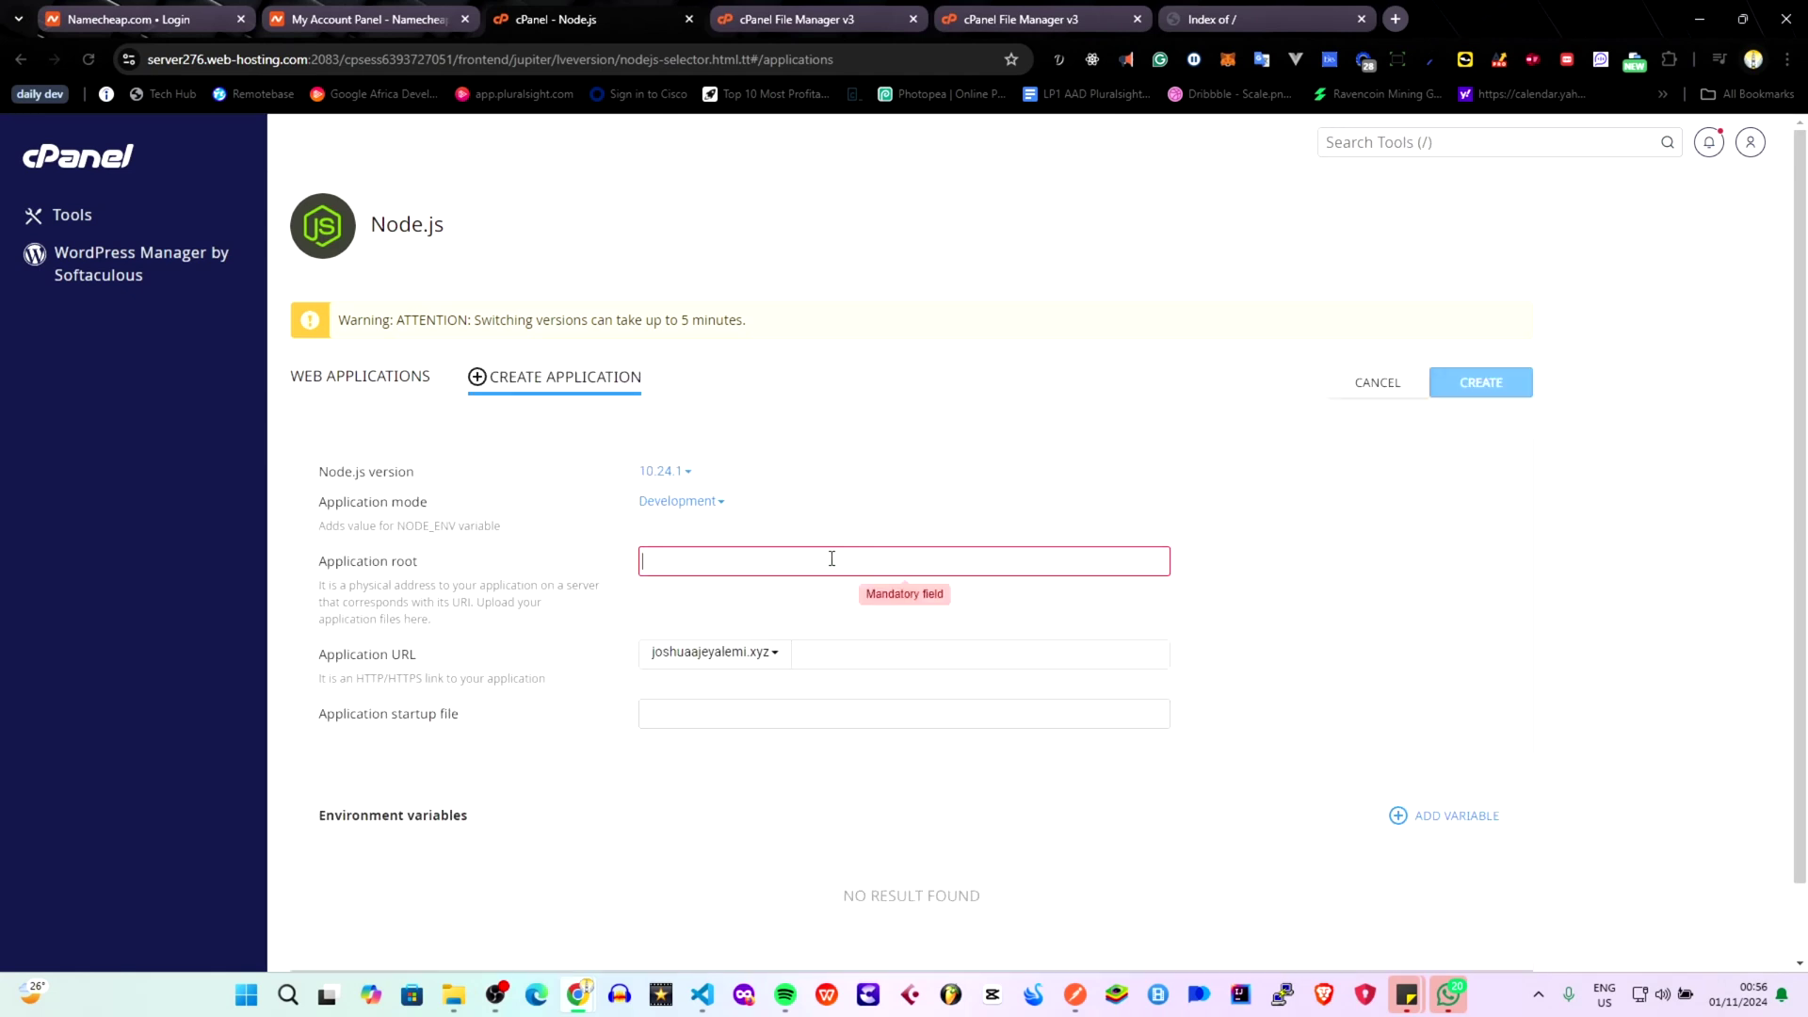
{"action": "left_click", "coordinate": [834, 559]}
{"action": "type", "text": "https://image.joshuaajeyalemi.xyz/"}
{"action": "left_click_drag", "start_coordinate": [688, 563], "coordinate": [558, 542]}
{"action": "left_click", "coordinate": [684, 563]}
{"action": "key", "text": "BackSpace"}
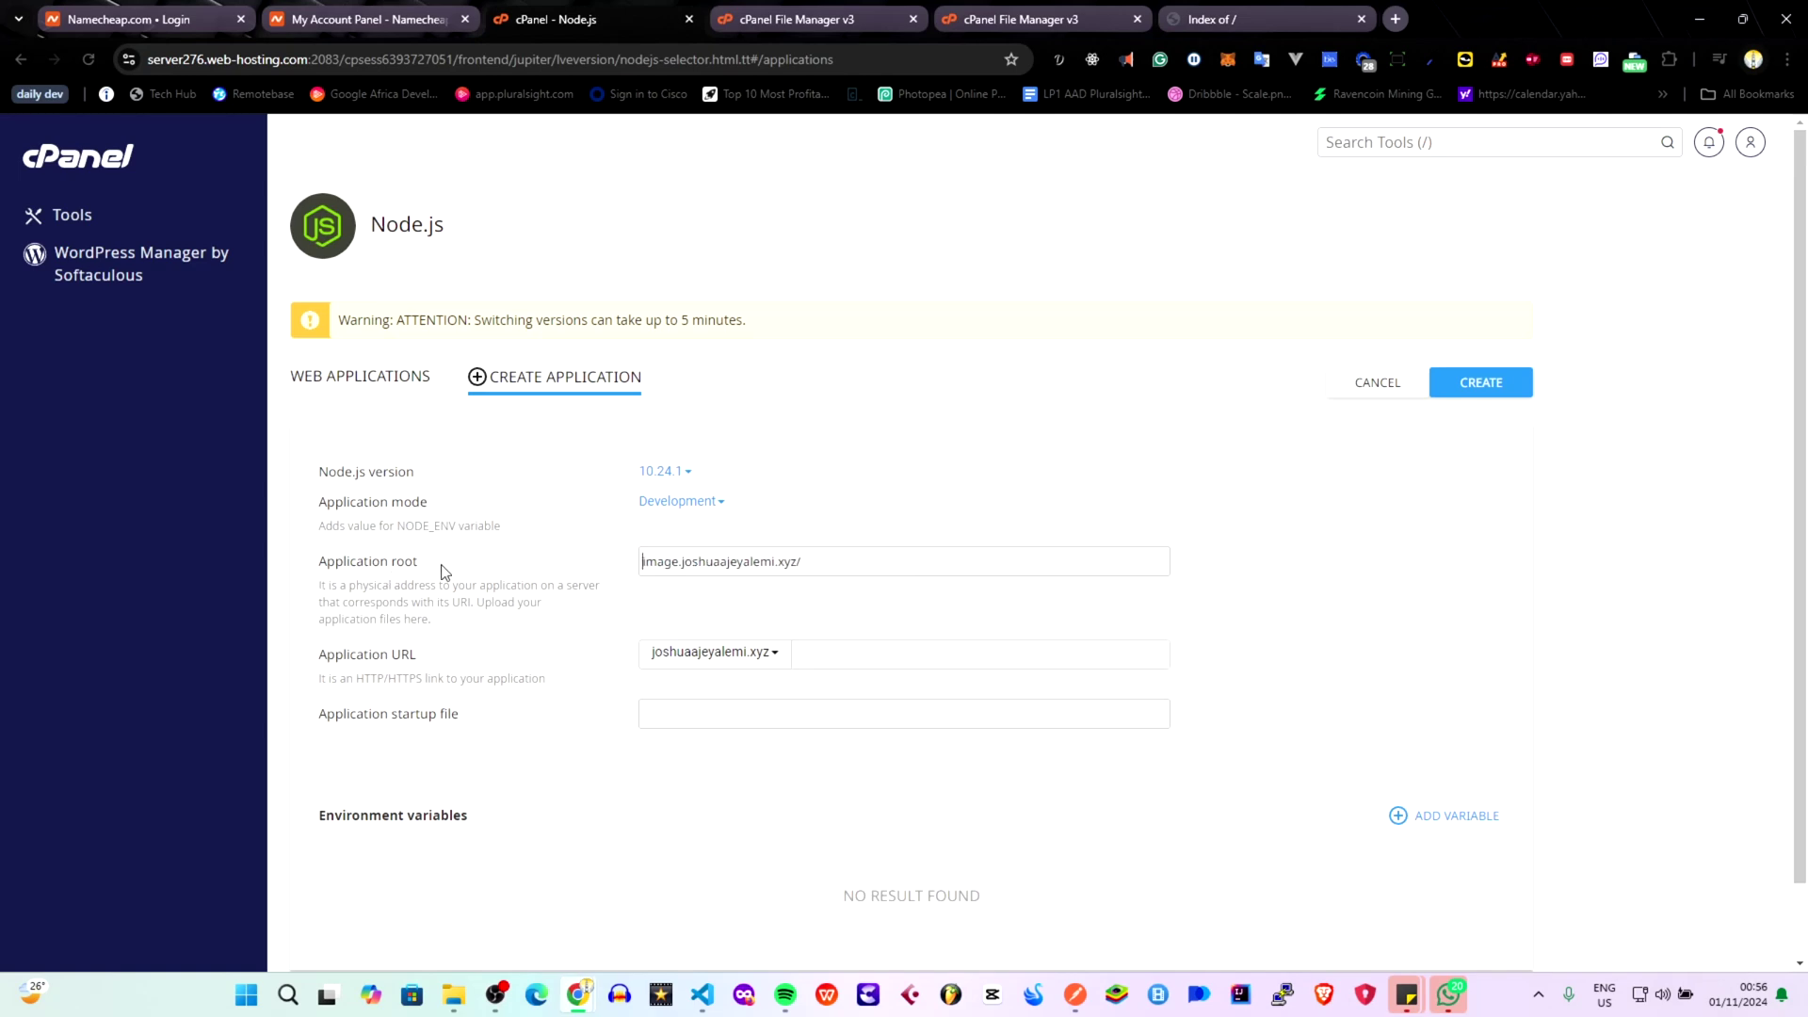
{"action": "left_click", "coordinate": [872, 558]}
{"action": "key", "text": "BackSpace"}
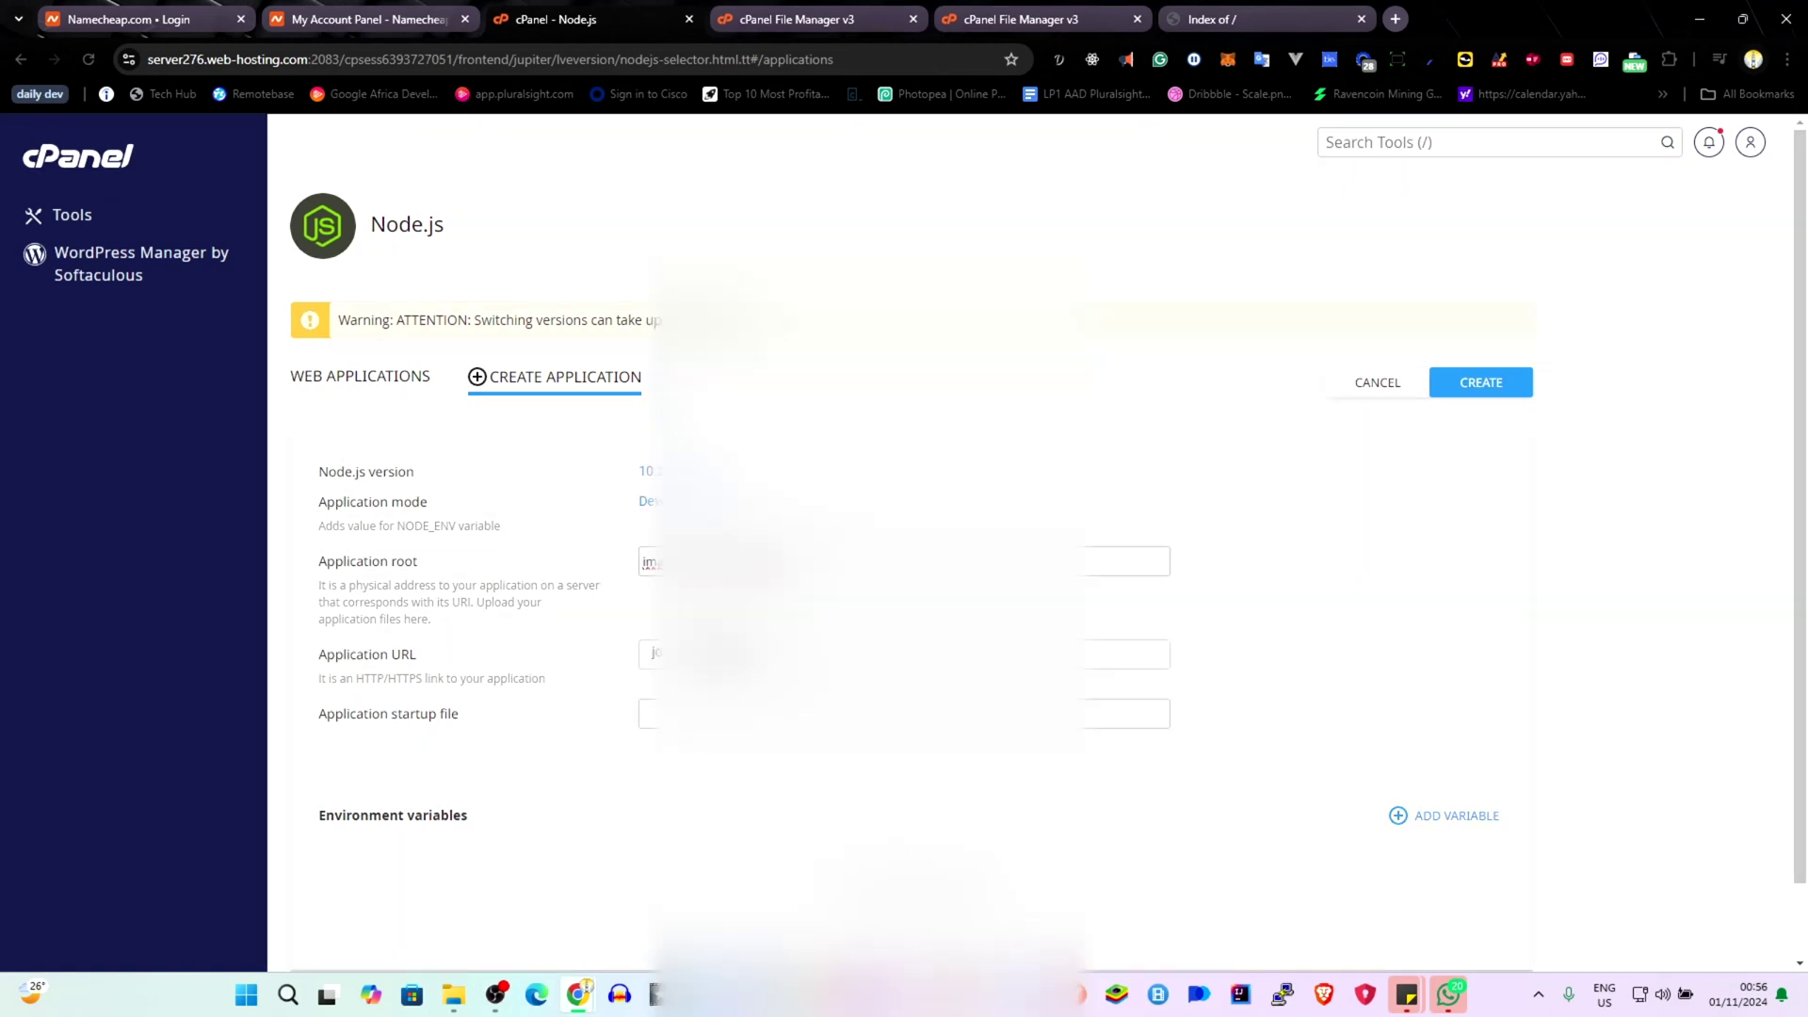
{"action": "scroll", "coordinate": [565, 565], "scroll_direction": "down", "scroll_amount": 4}
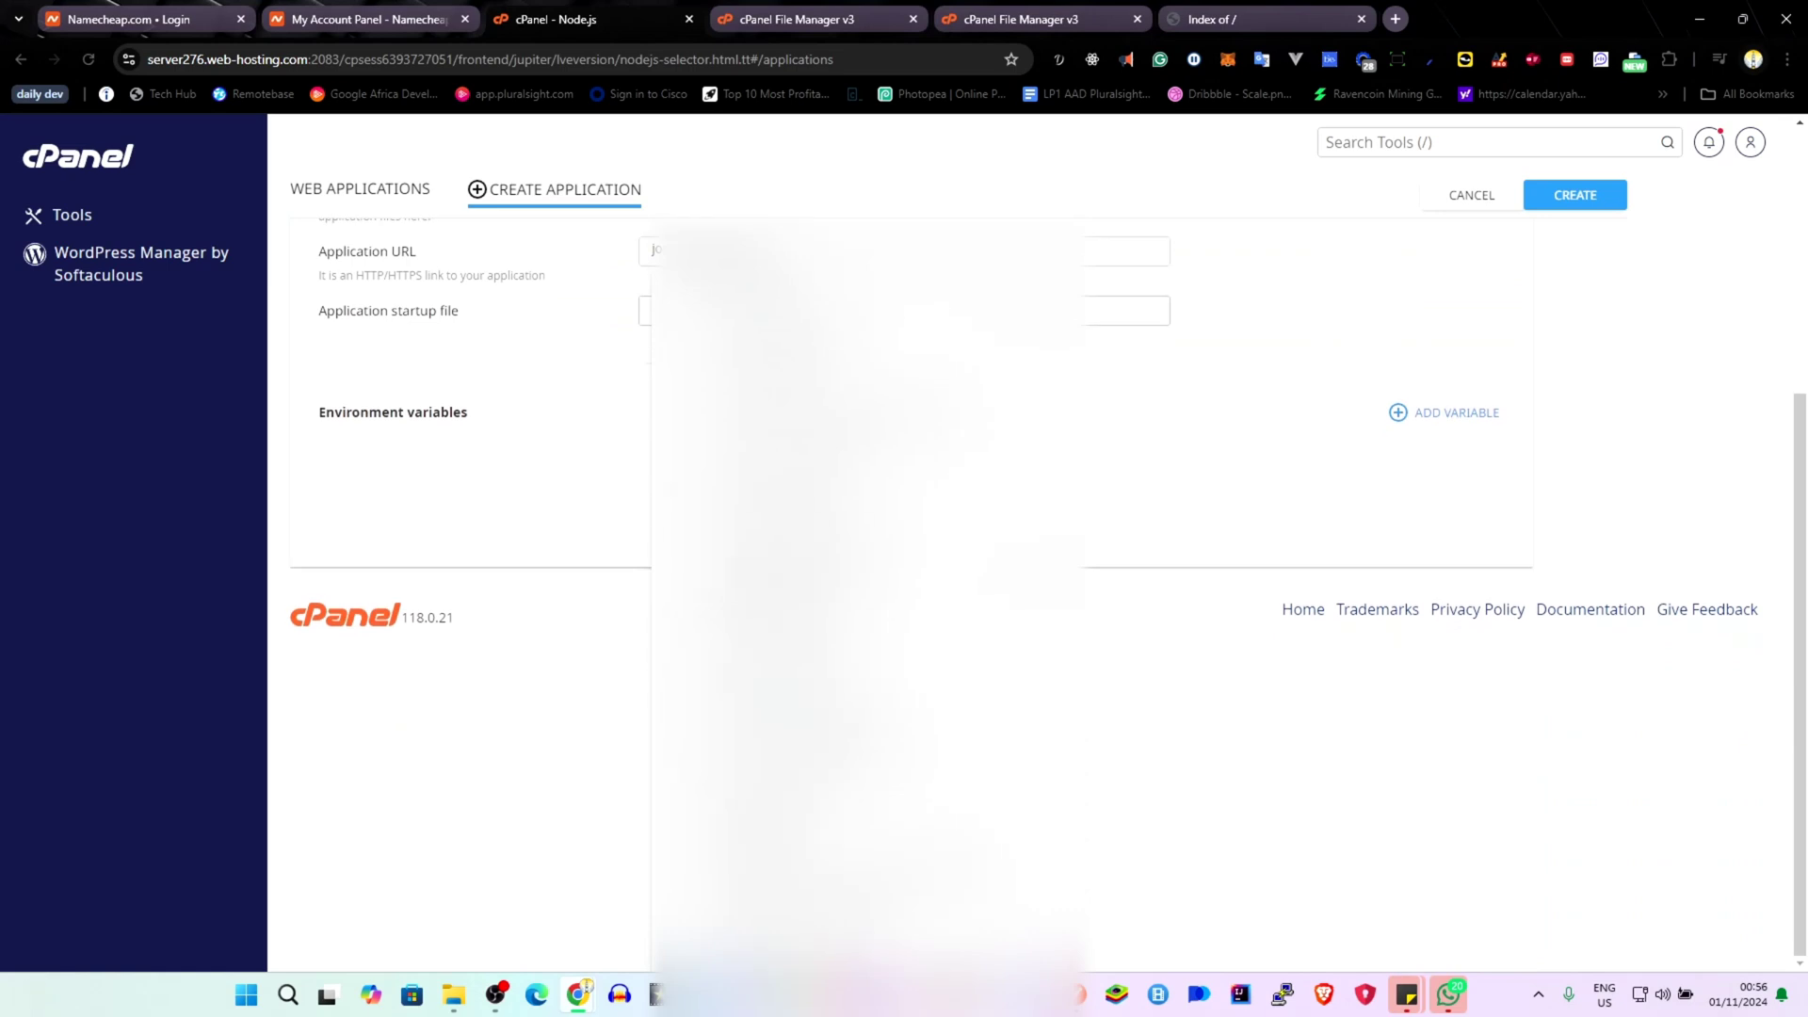
{"action": "scroll", "coordinate": [527, 659], "scroll_direction": "up", "scroll_amount": 3}
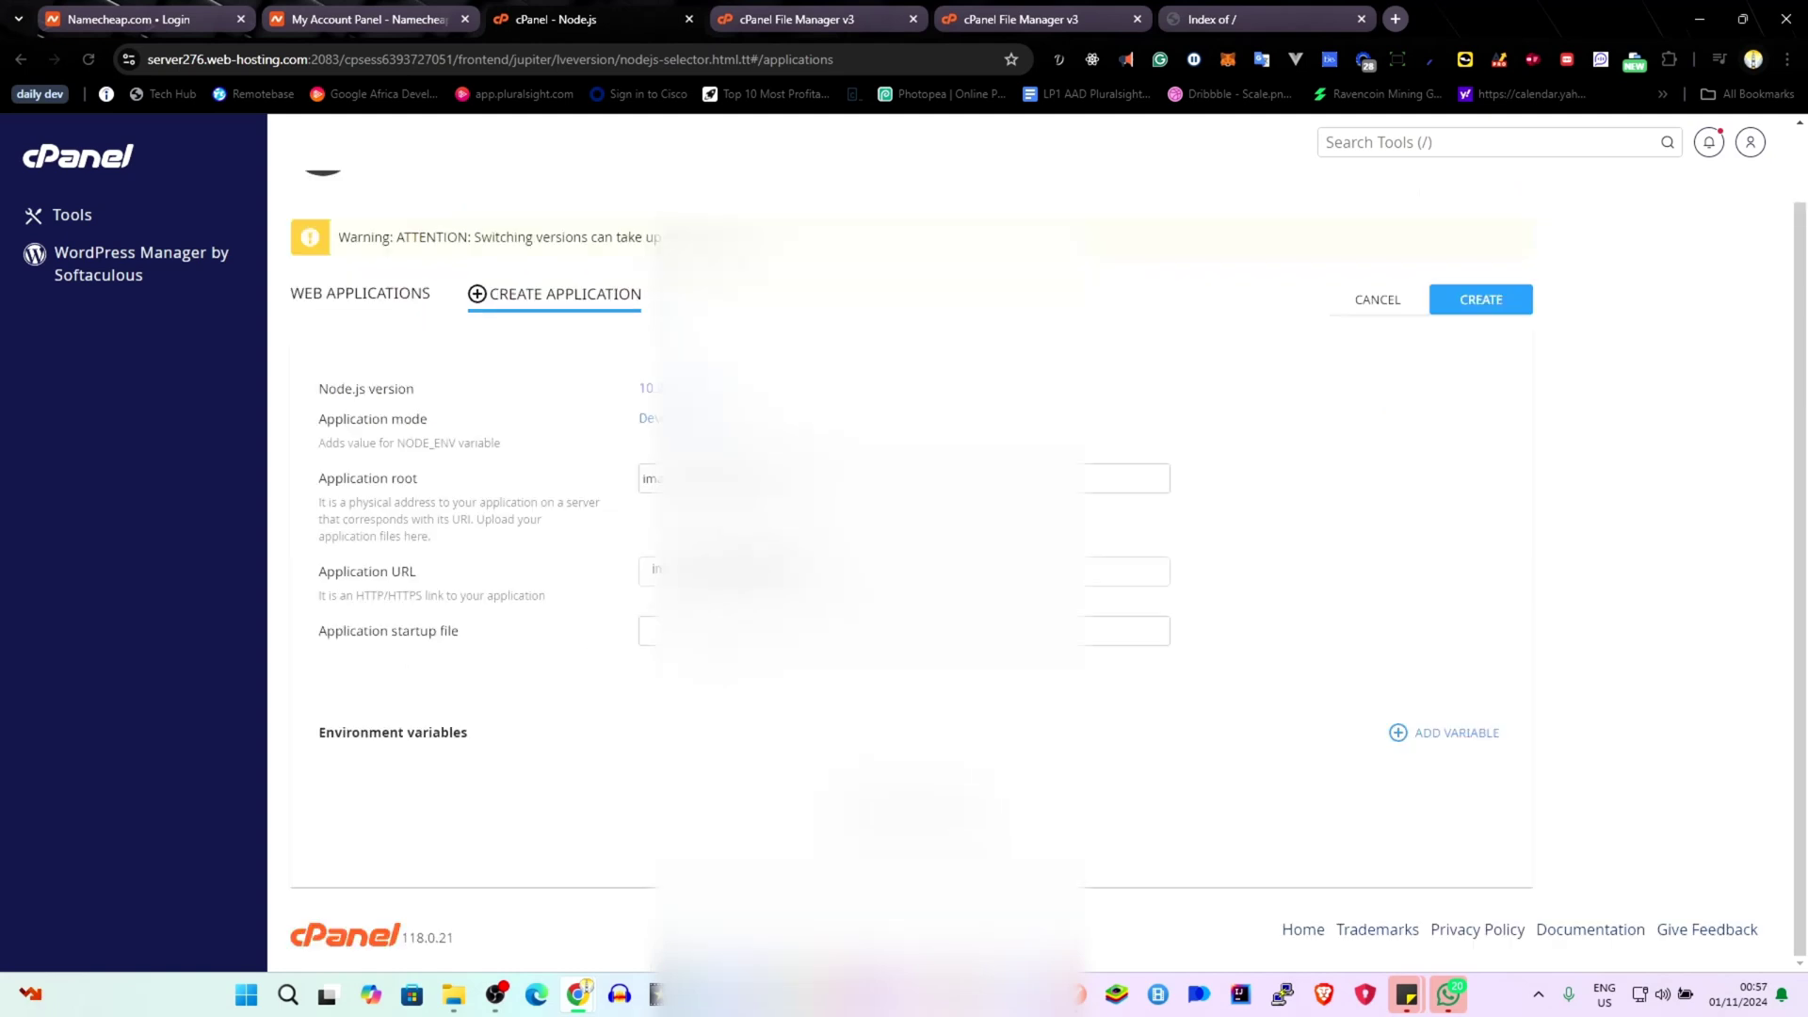
{"action": "type", "text": "oader.cjs"}
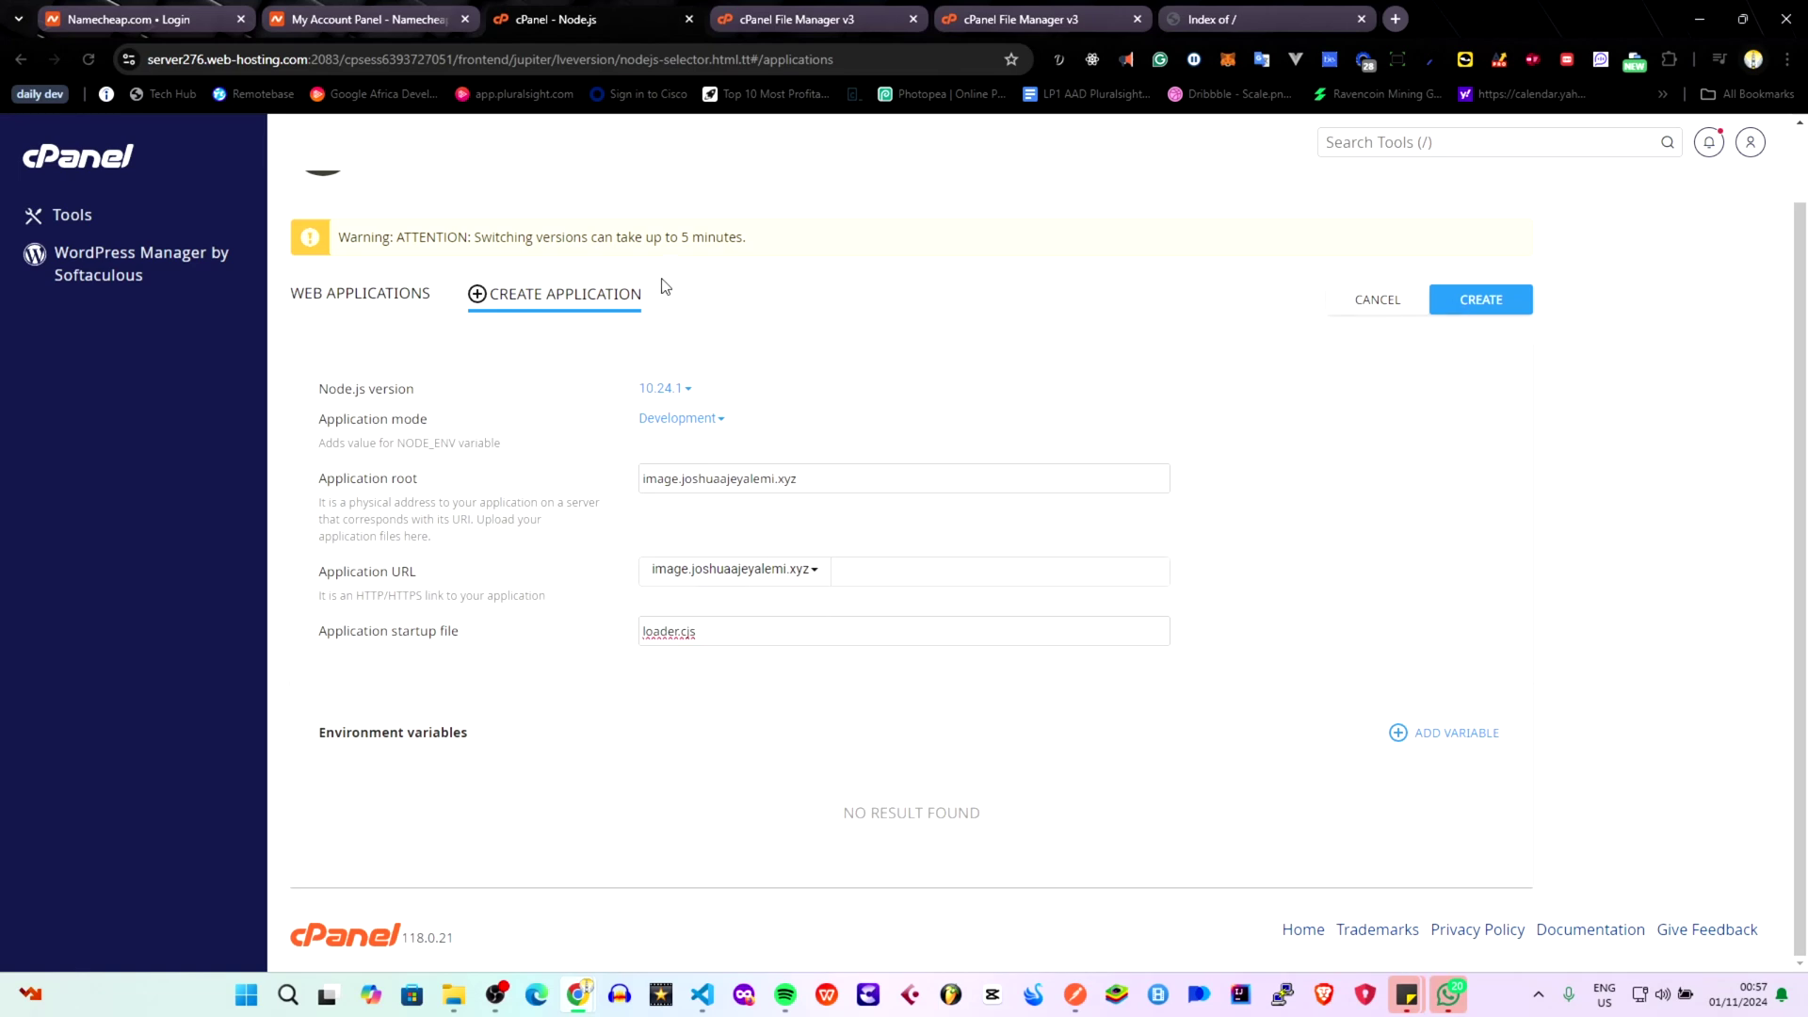
Select Node.js version 20.17.0 and create the application.
{"action": "left_click", "coordinate": [662, 389]}
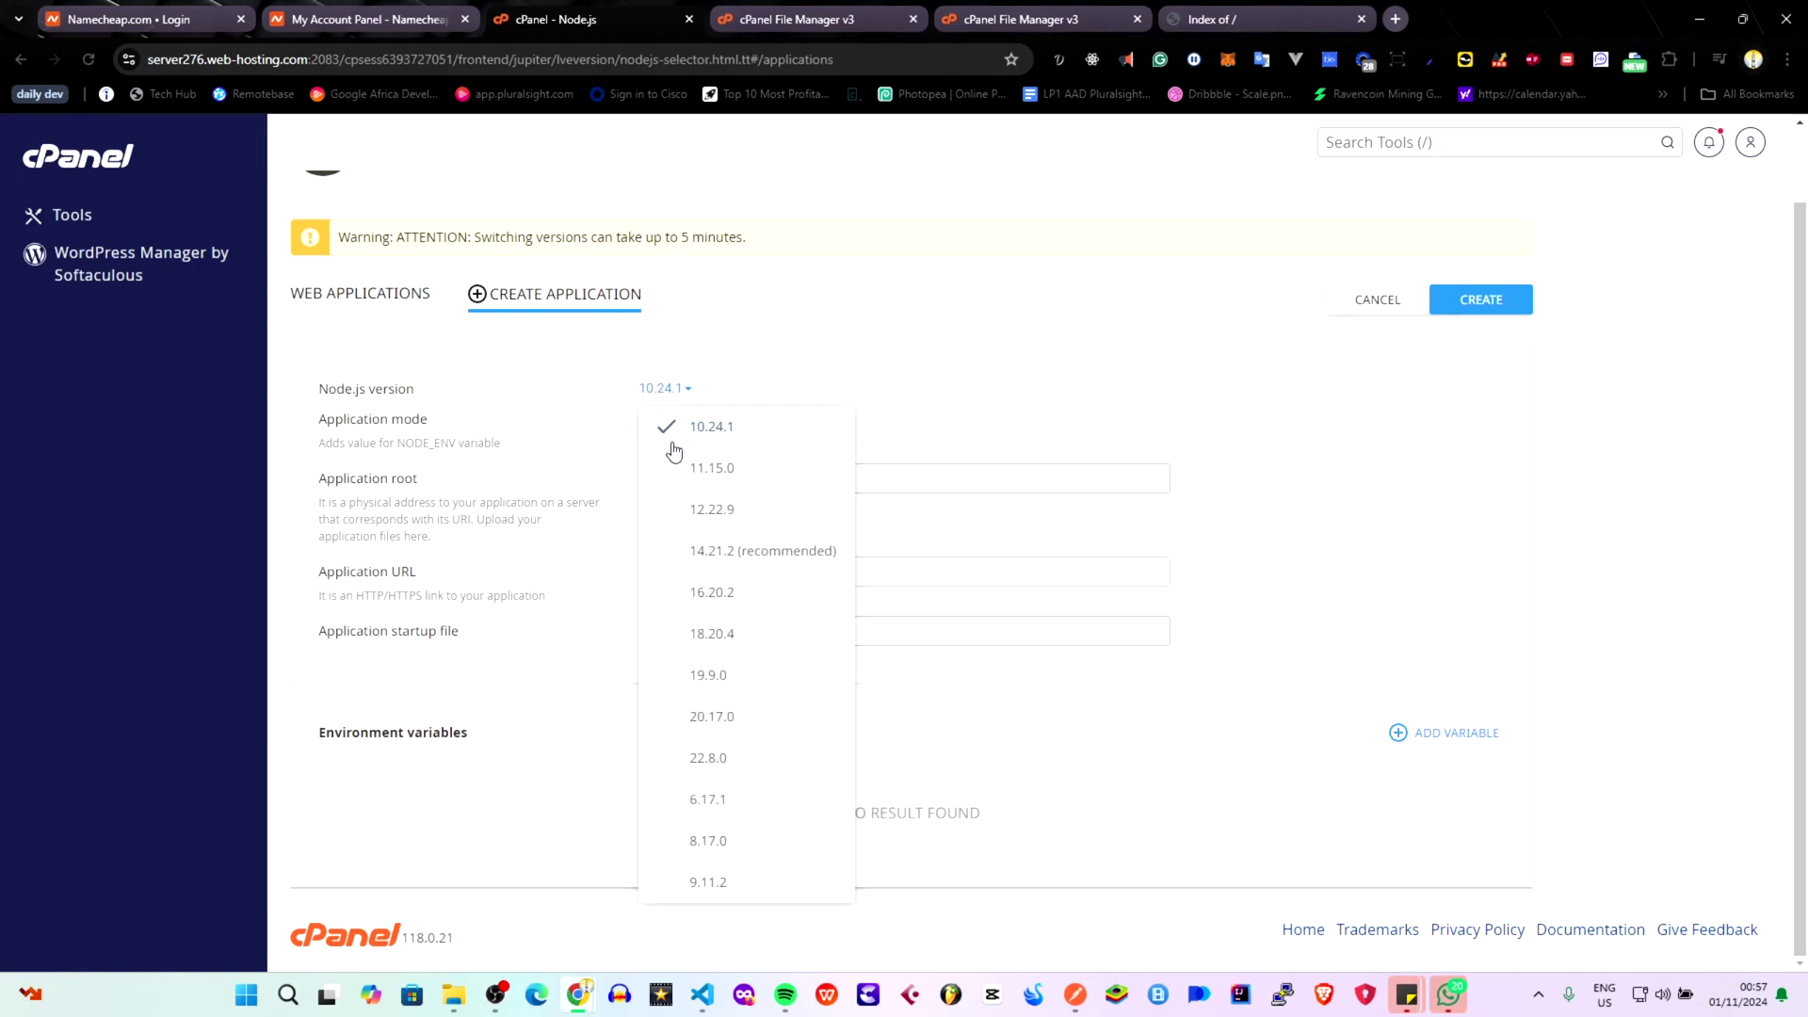
{"action": "left_click", "coordinate": [718, 727]}
{"action": "left_click", "coordinate": [1518, 311]}
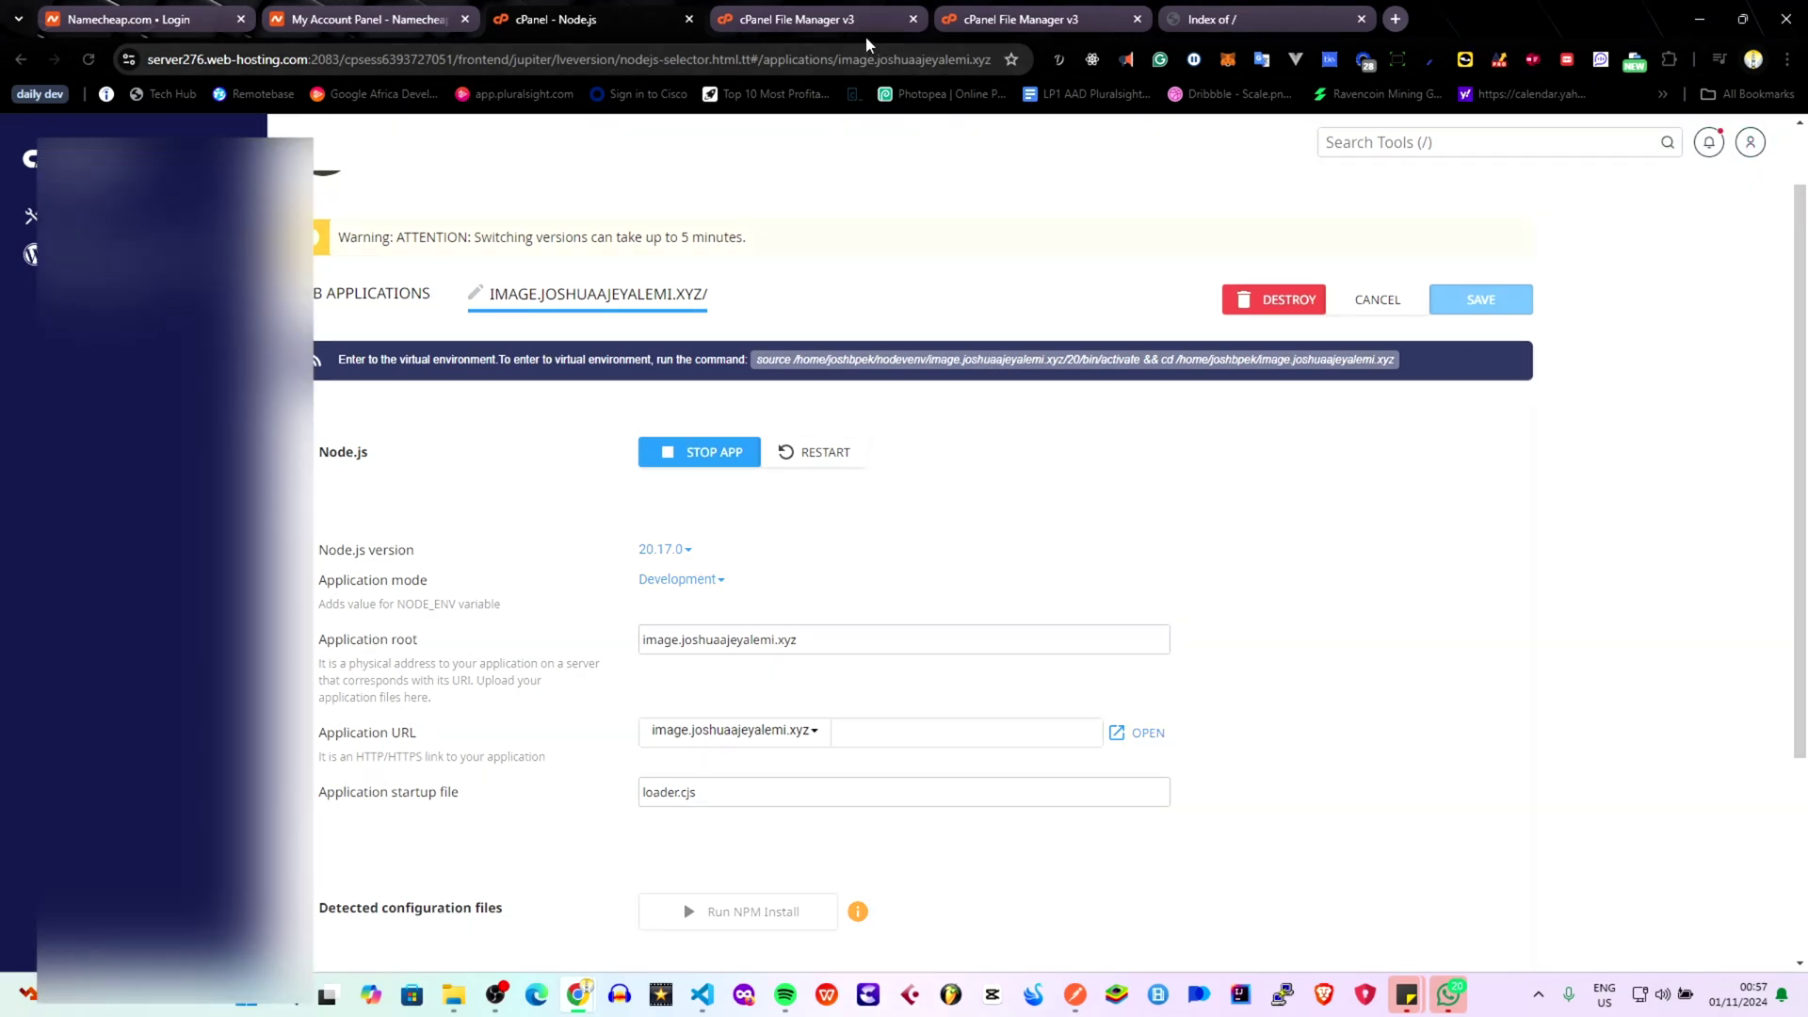
Upload loader.zip from the local project folder into the image subdomain folder via File Manager.
{"action": "left_click", "coordinate": [830, 20]}
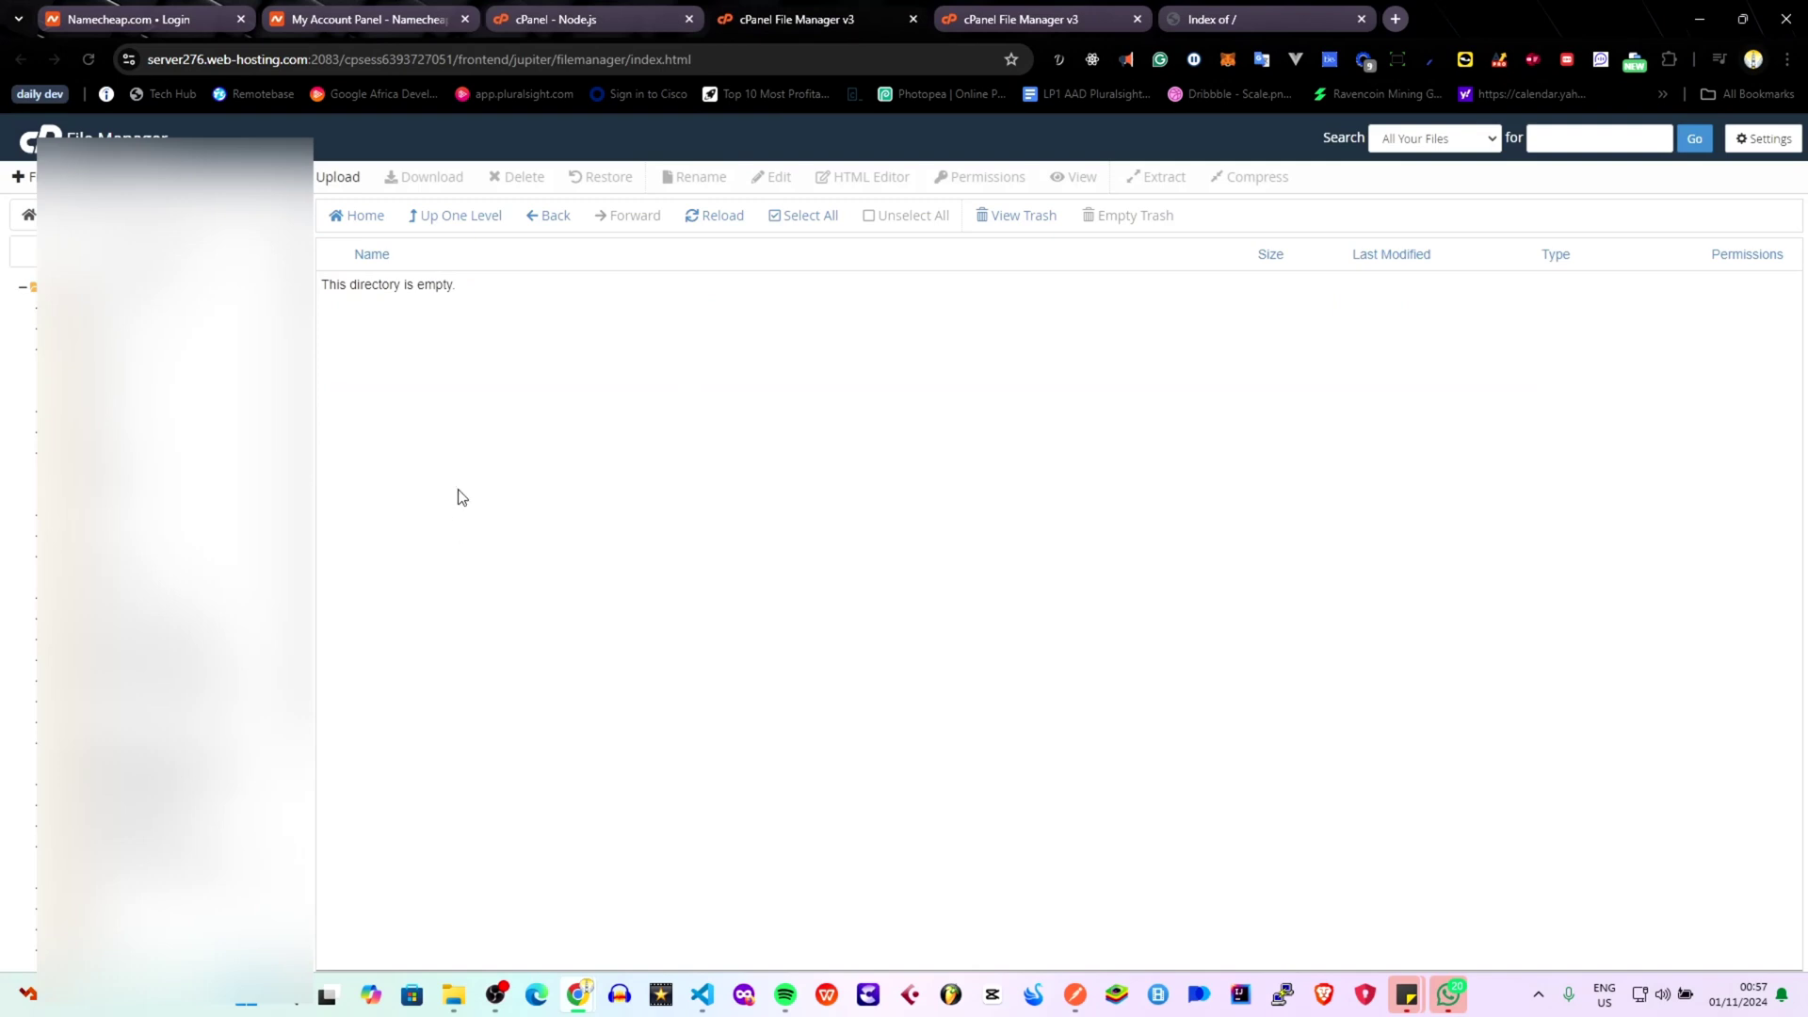
{"action": "left_click", "coordinate": [337, 179]}
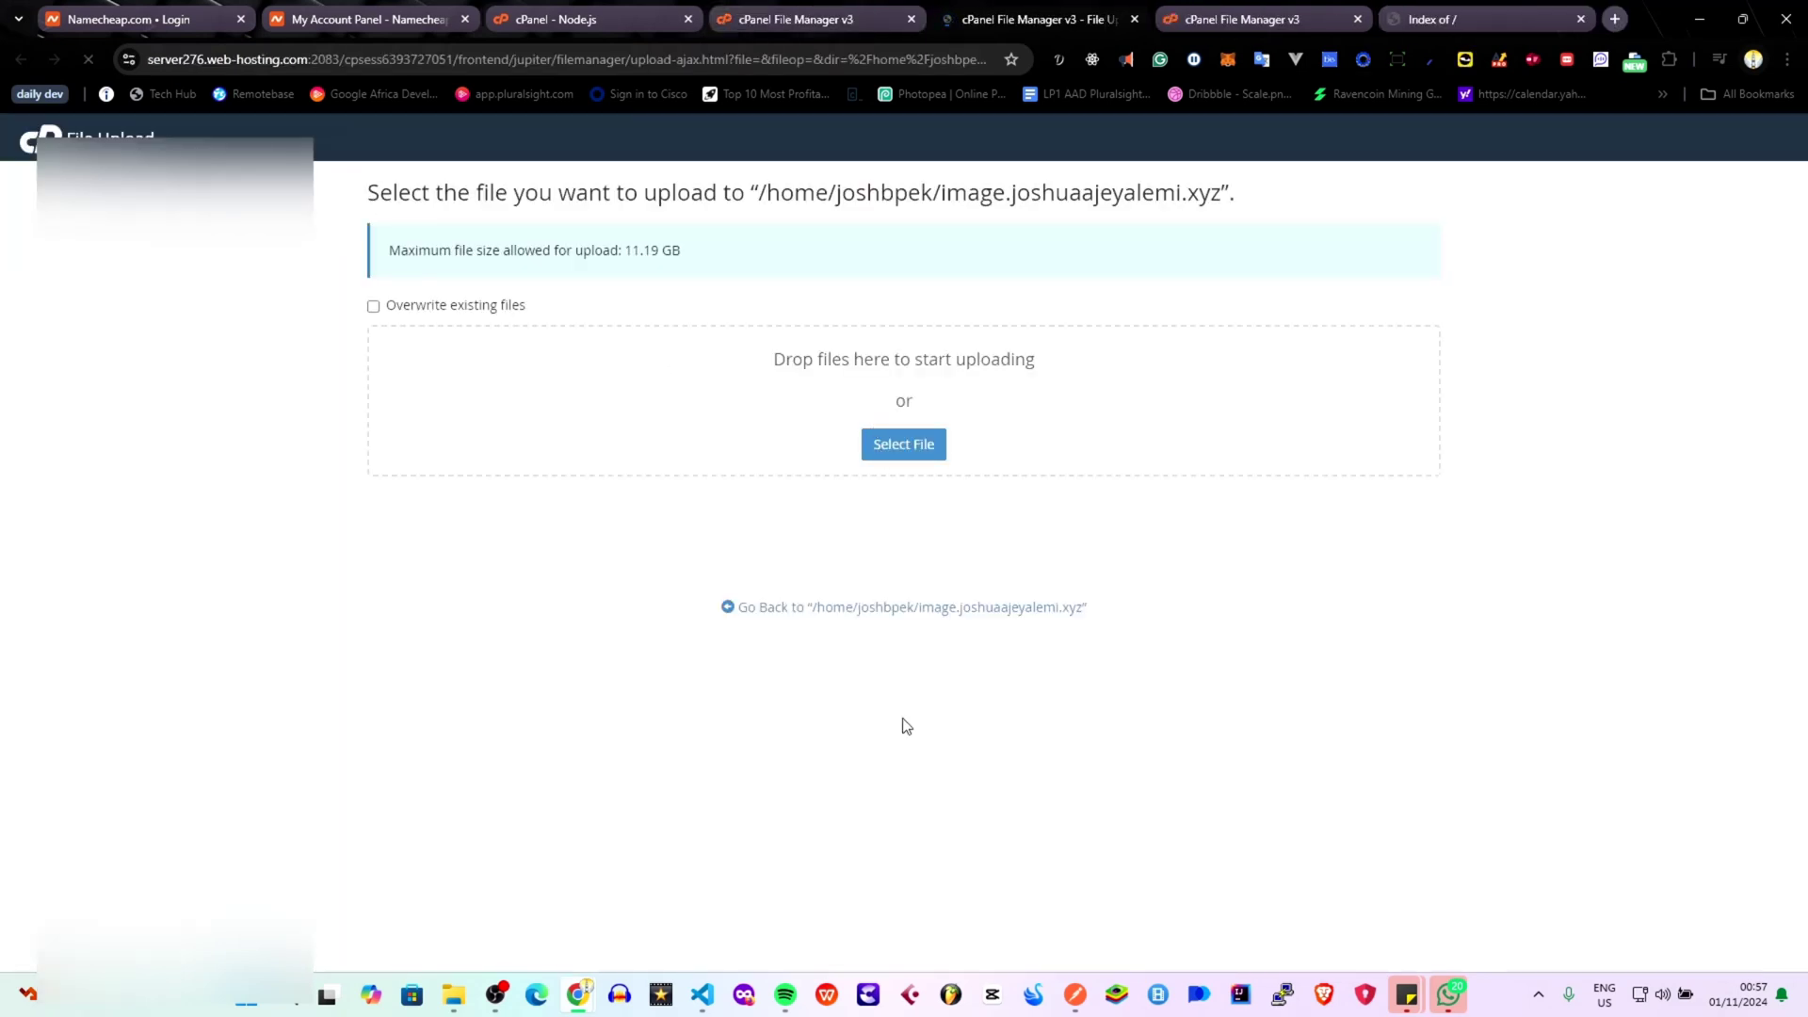
{"action": "left_click", "coordinate": [445, 998]}
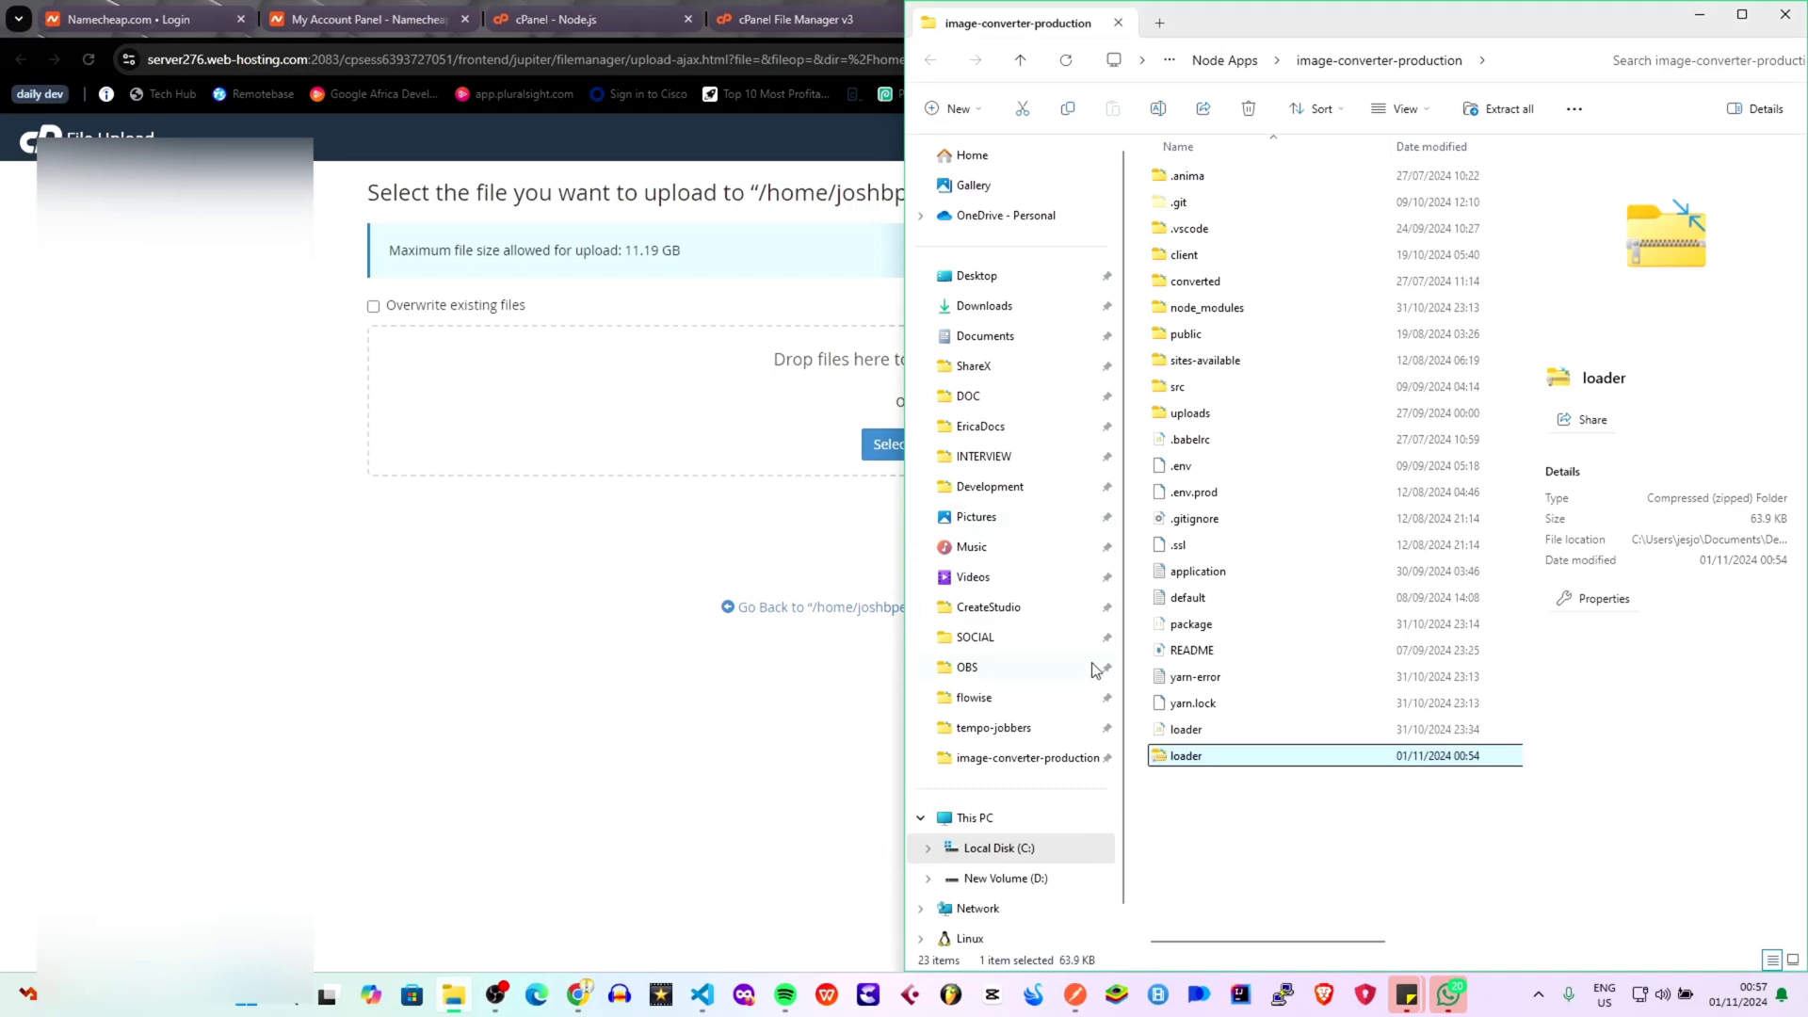
{"action": "left_click_drag", "start_coordinate": [1188, 759], "coordinate": [761, 405]}
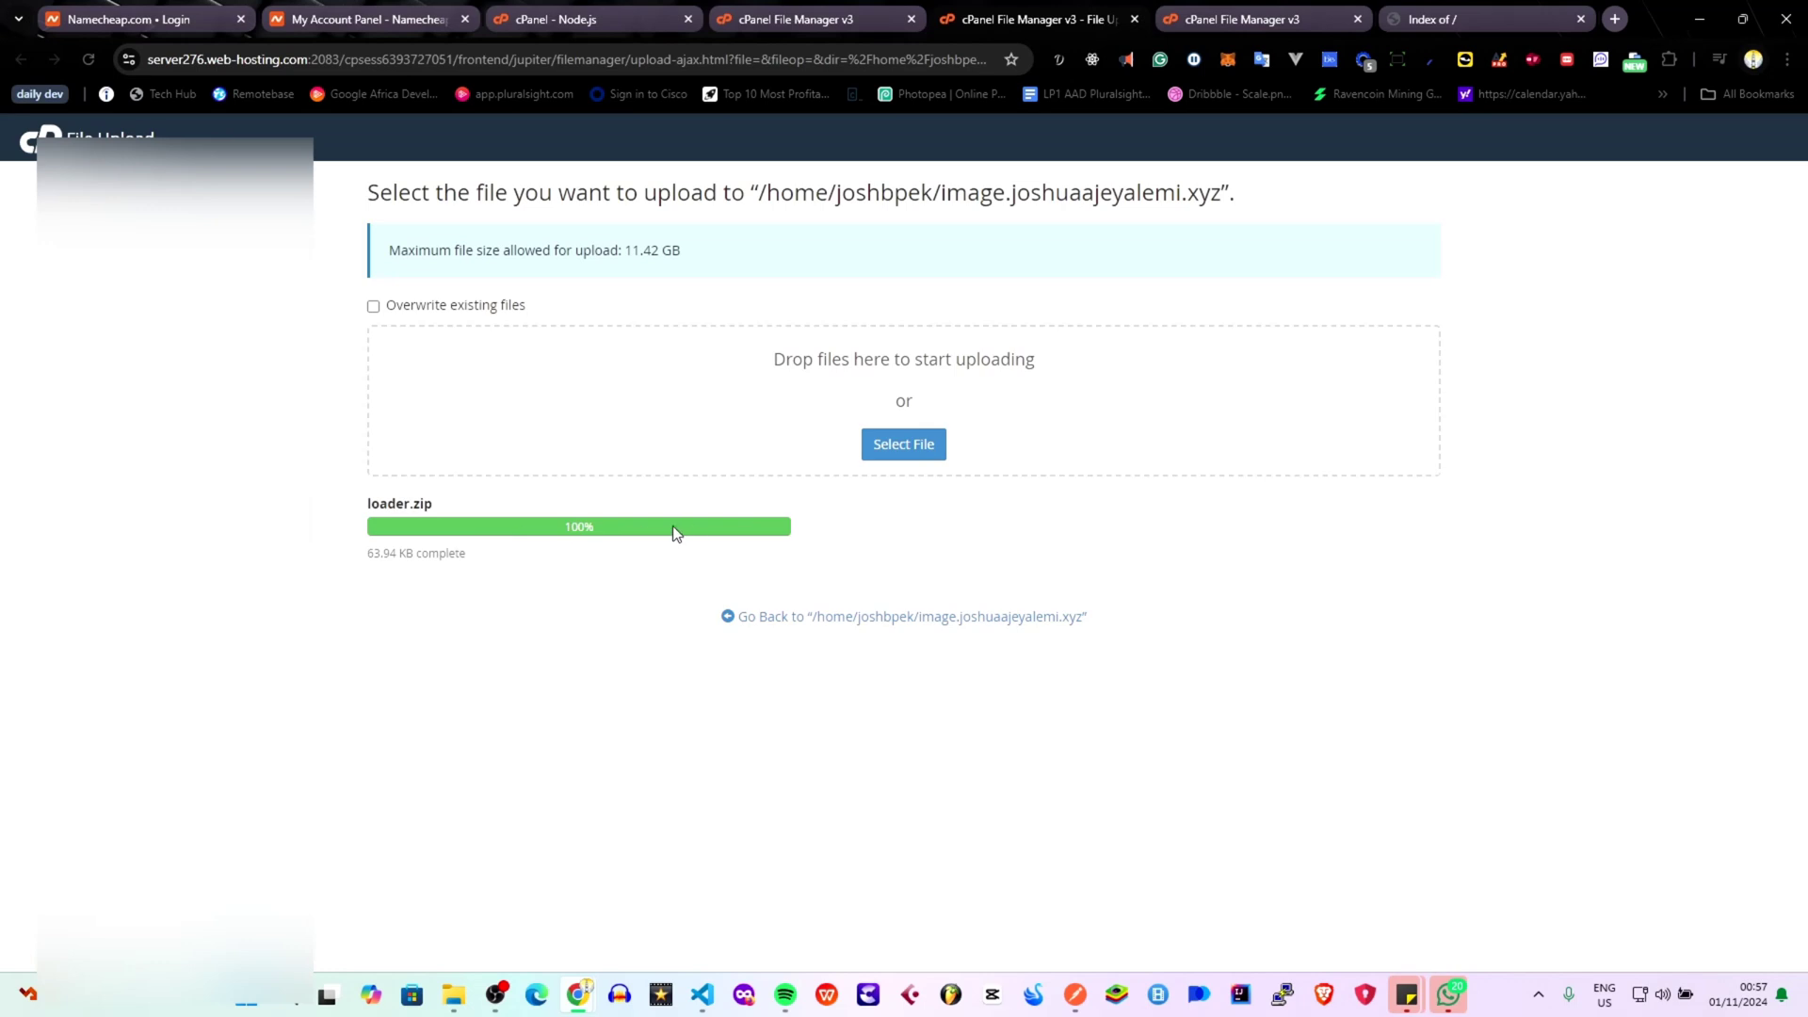
{"action": "left_click", "coordinate": [817, 622]}
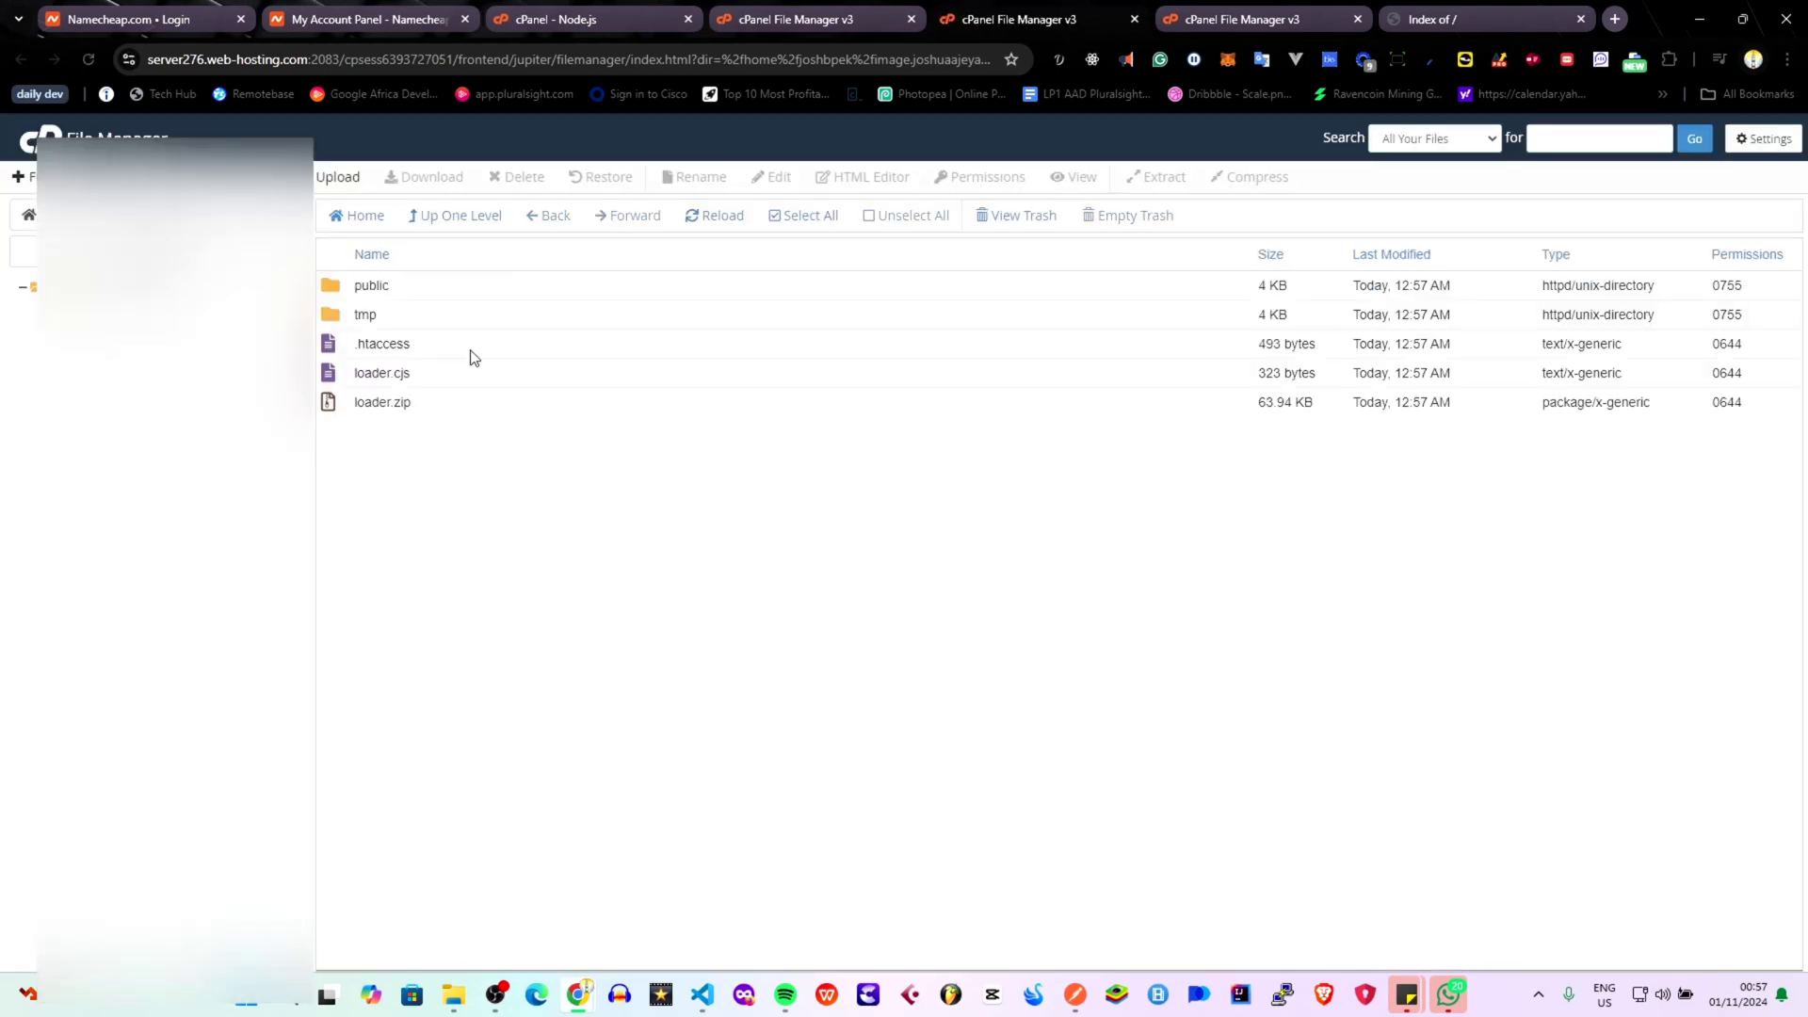
Trash the public and tmp folders and loader.cjs, keeping .htaccess and loader.zip.
{"action": "left_click", "coordinate": [349, 379]}
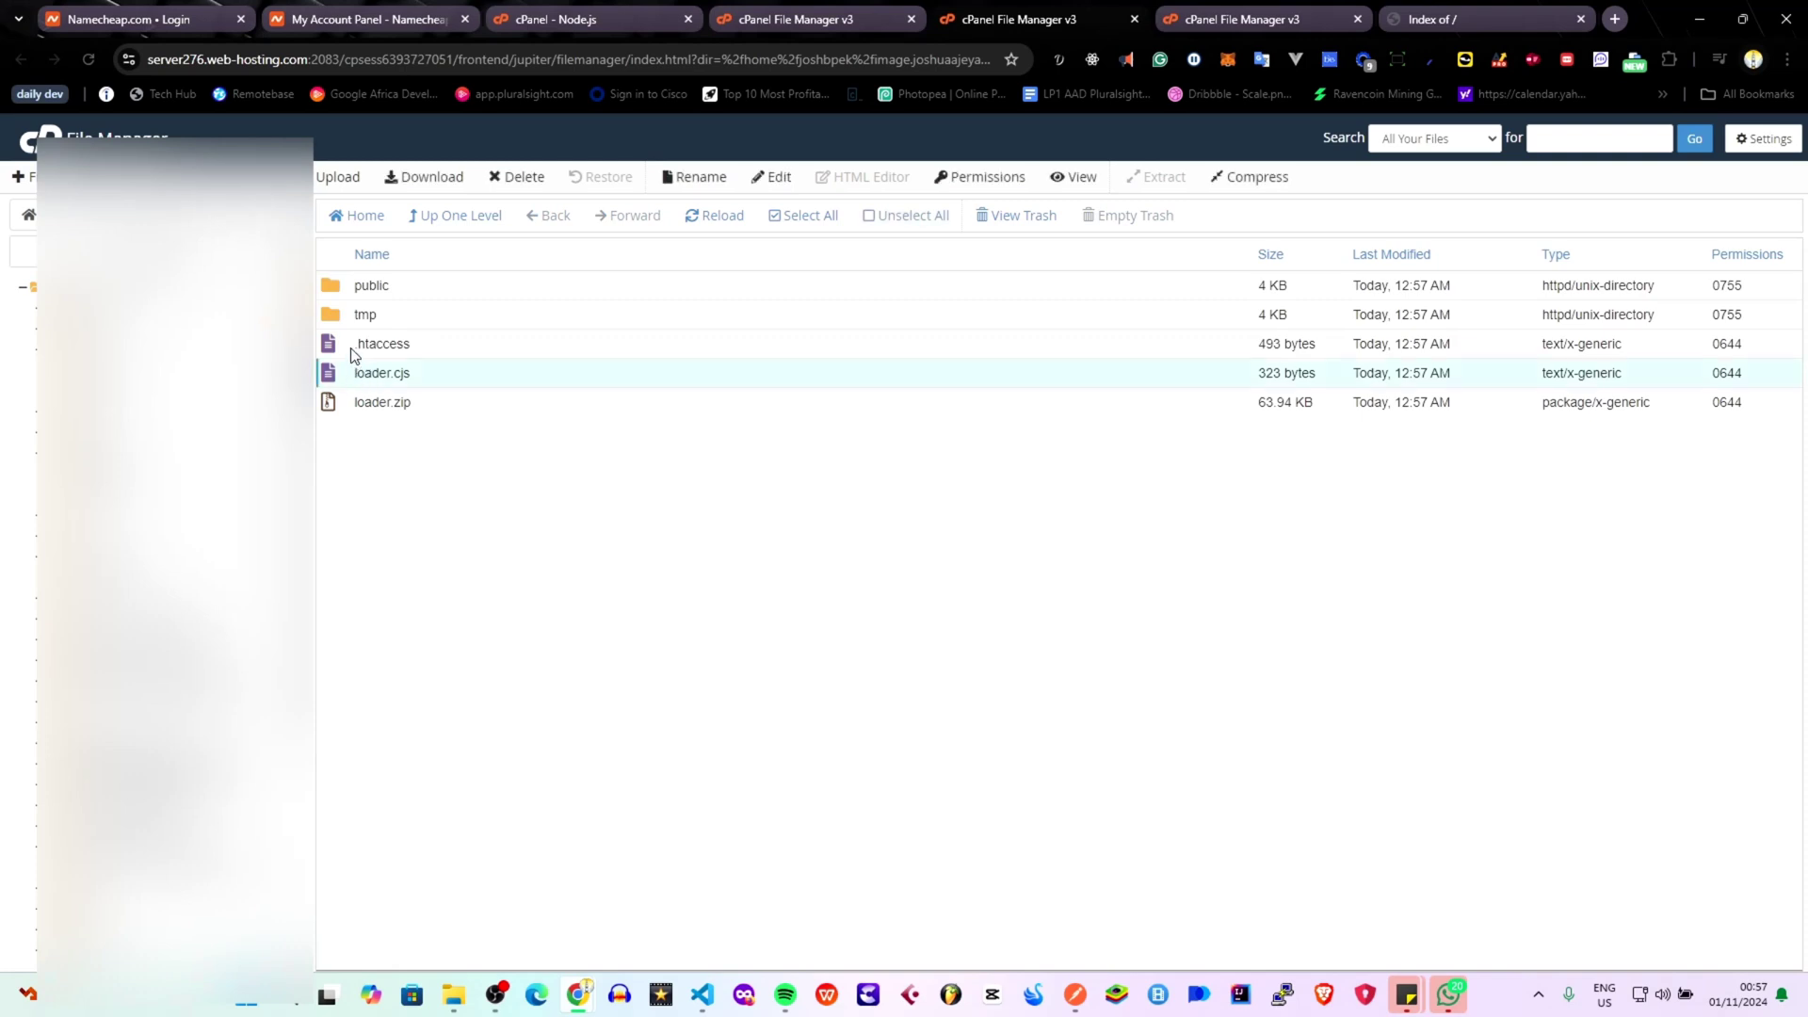
{"action": "left_click_drag", "start_coordinate": [361, 370], "coordinate": [337, 324]}
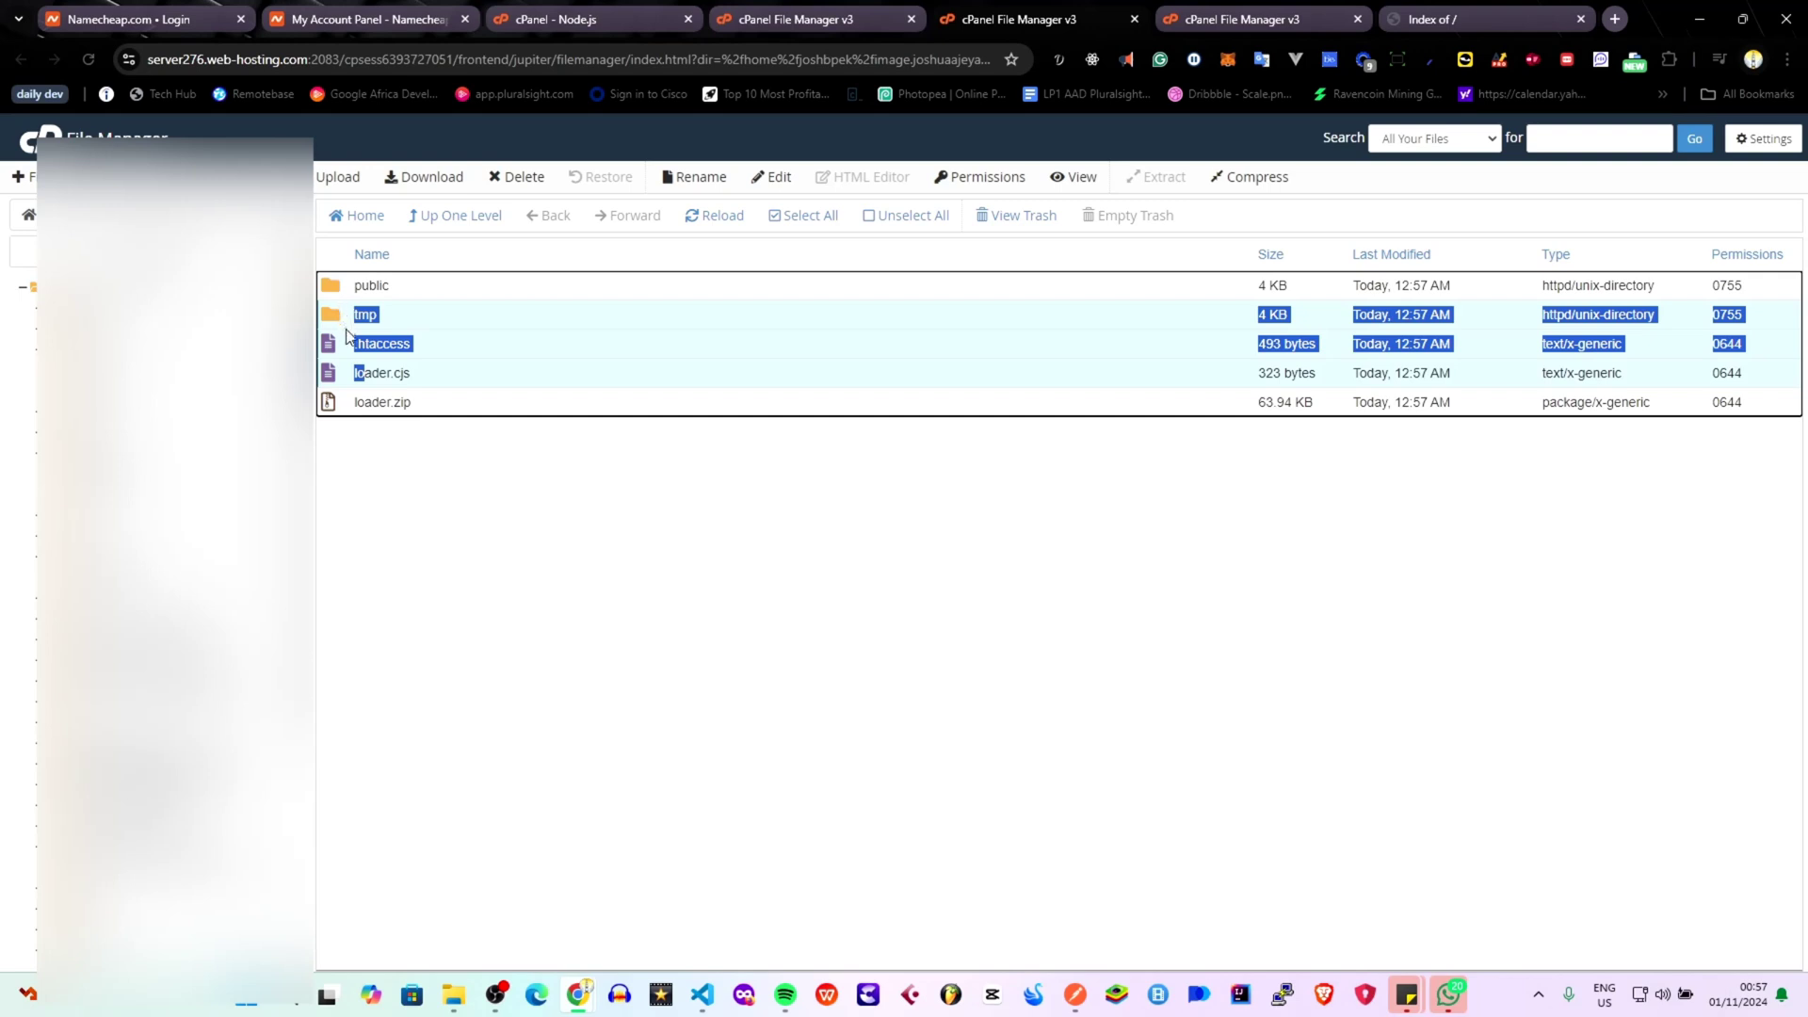
{"action": "double_click", "coordinate": [356, 344]}
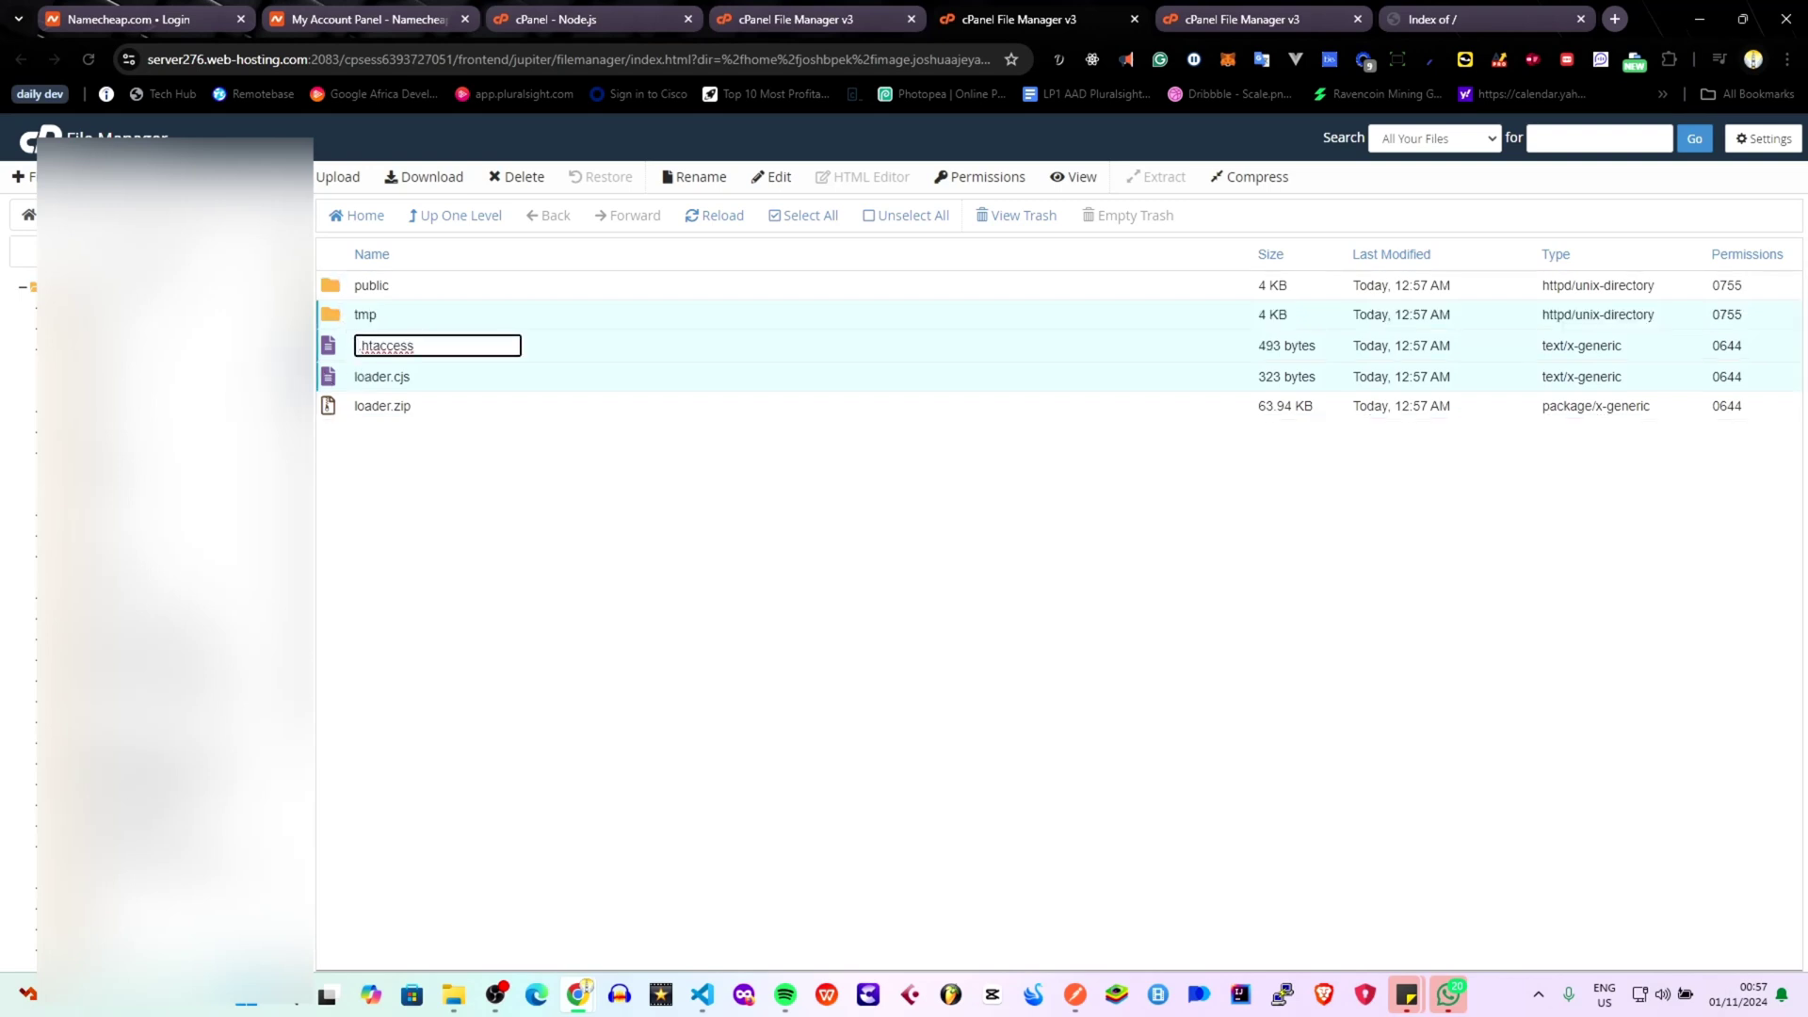
{"action": "key", "text": "Escape"}
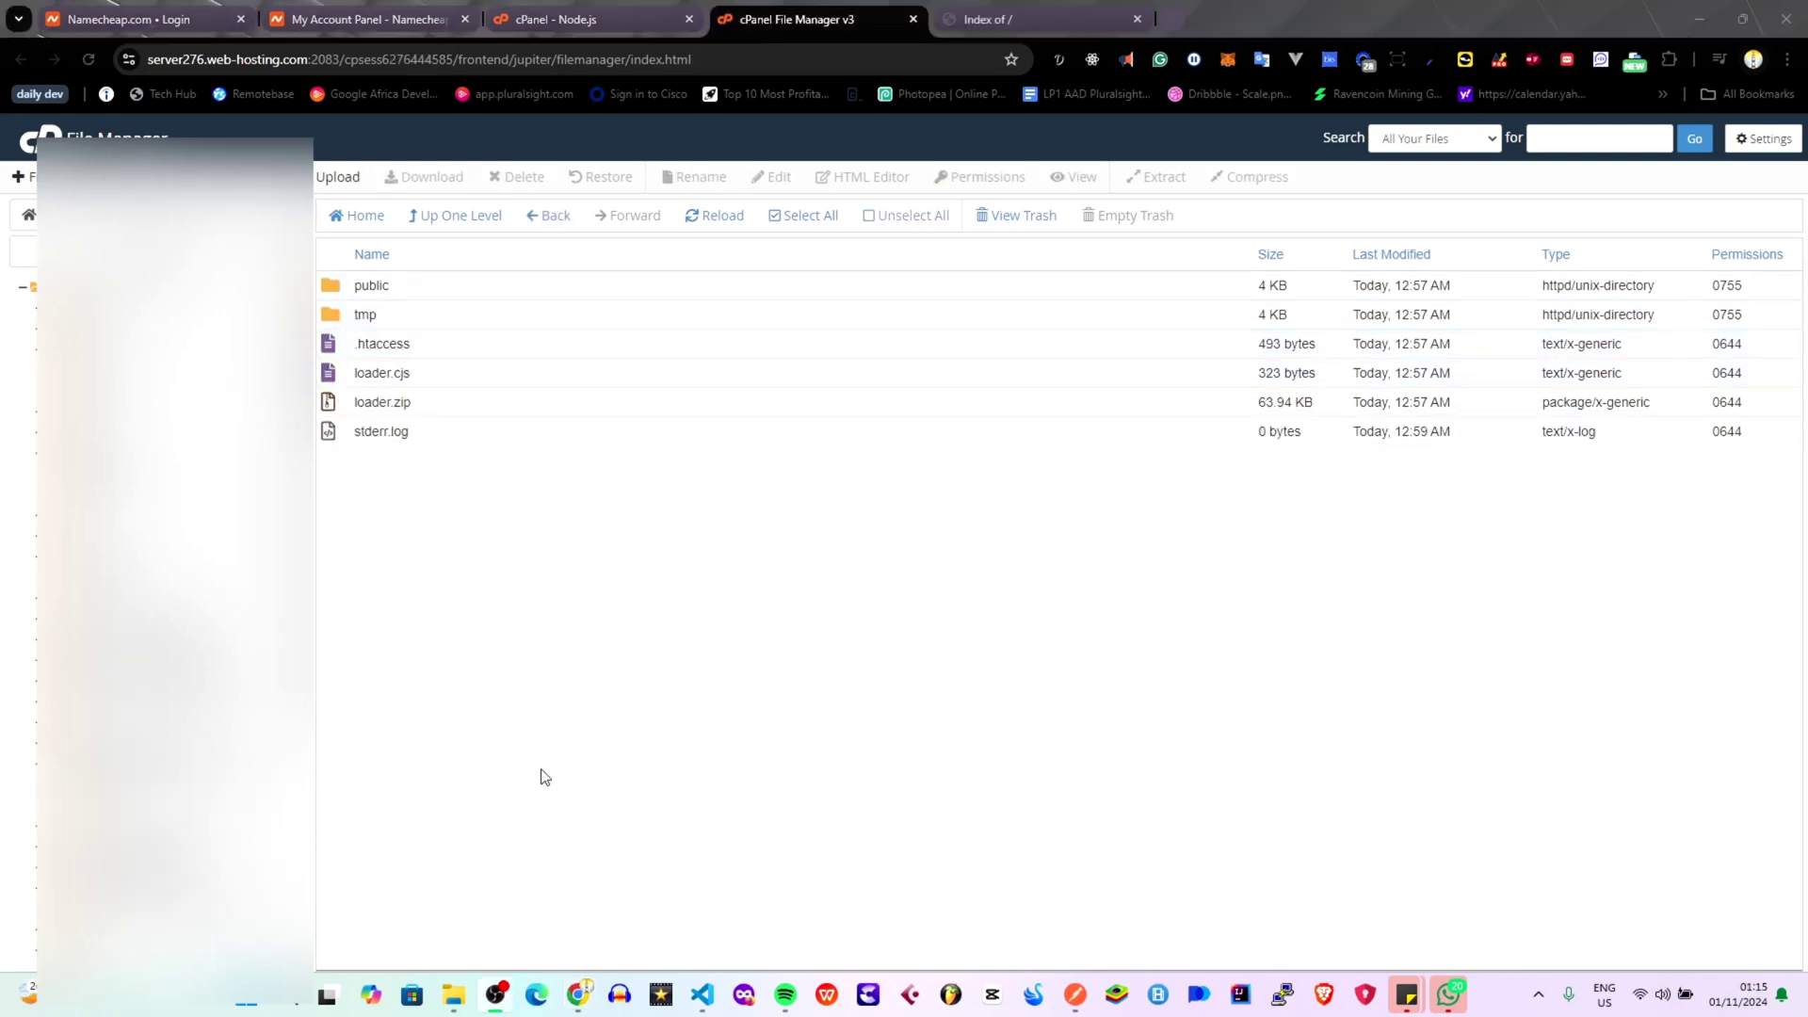
{"action": "left_click", "coordinate": [330, 378]}
{"action": "left_click", "coordinate": [330, 350], "text": "ctrl"}
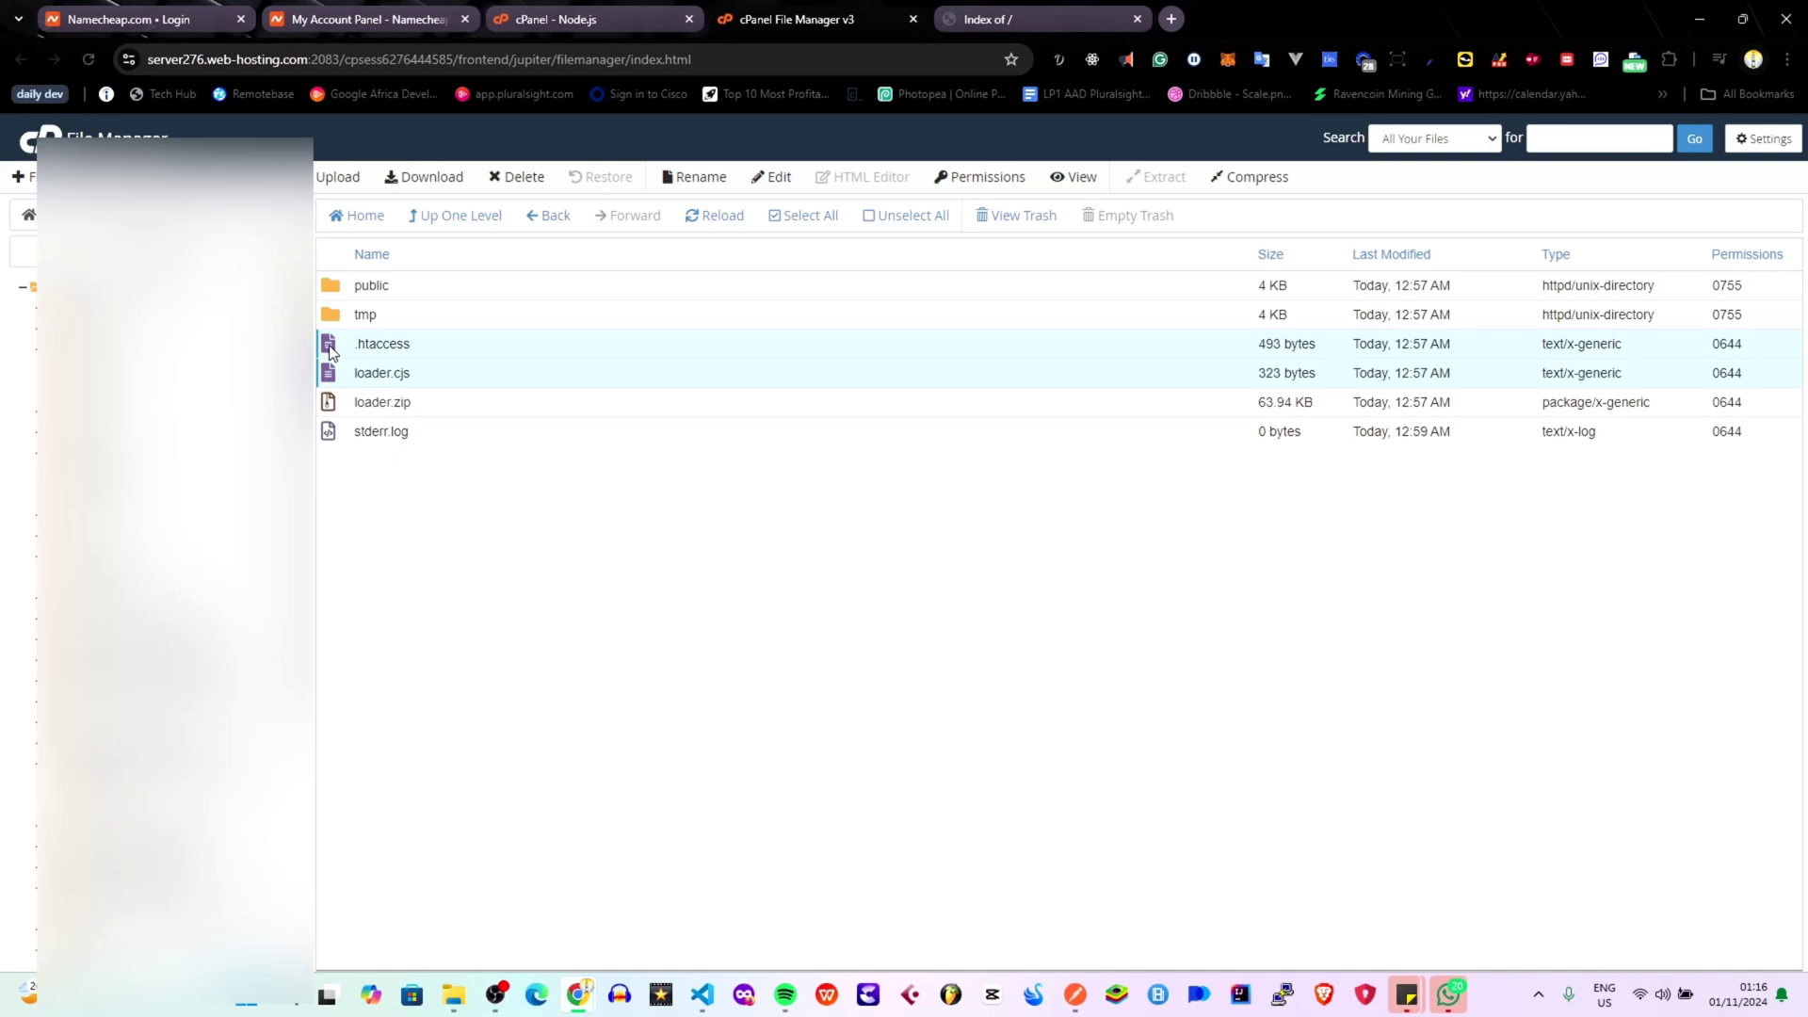
{"action": "left_click", "coordinate": [331, 350], "text": "ctrl"}
{"action": "left_click", "coordinate": [337, 316], "text": "ctrl"}
{"action": "left_click", "coordinate": [336, 285], "text": "ctrl"}
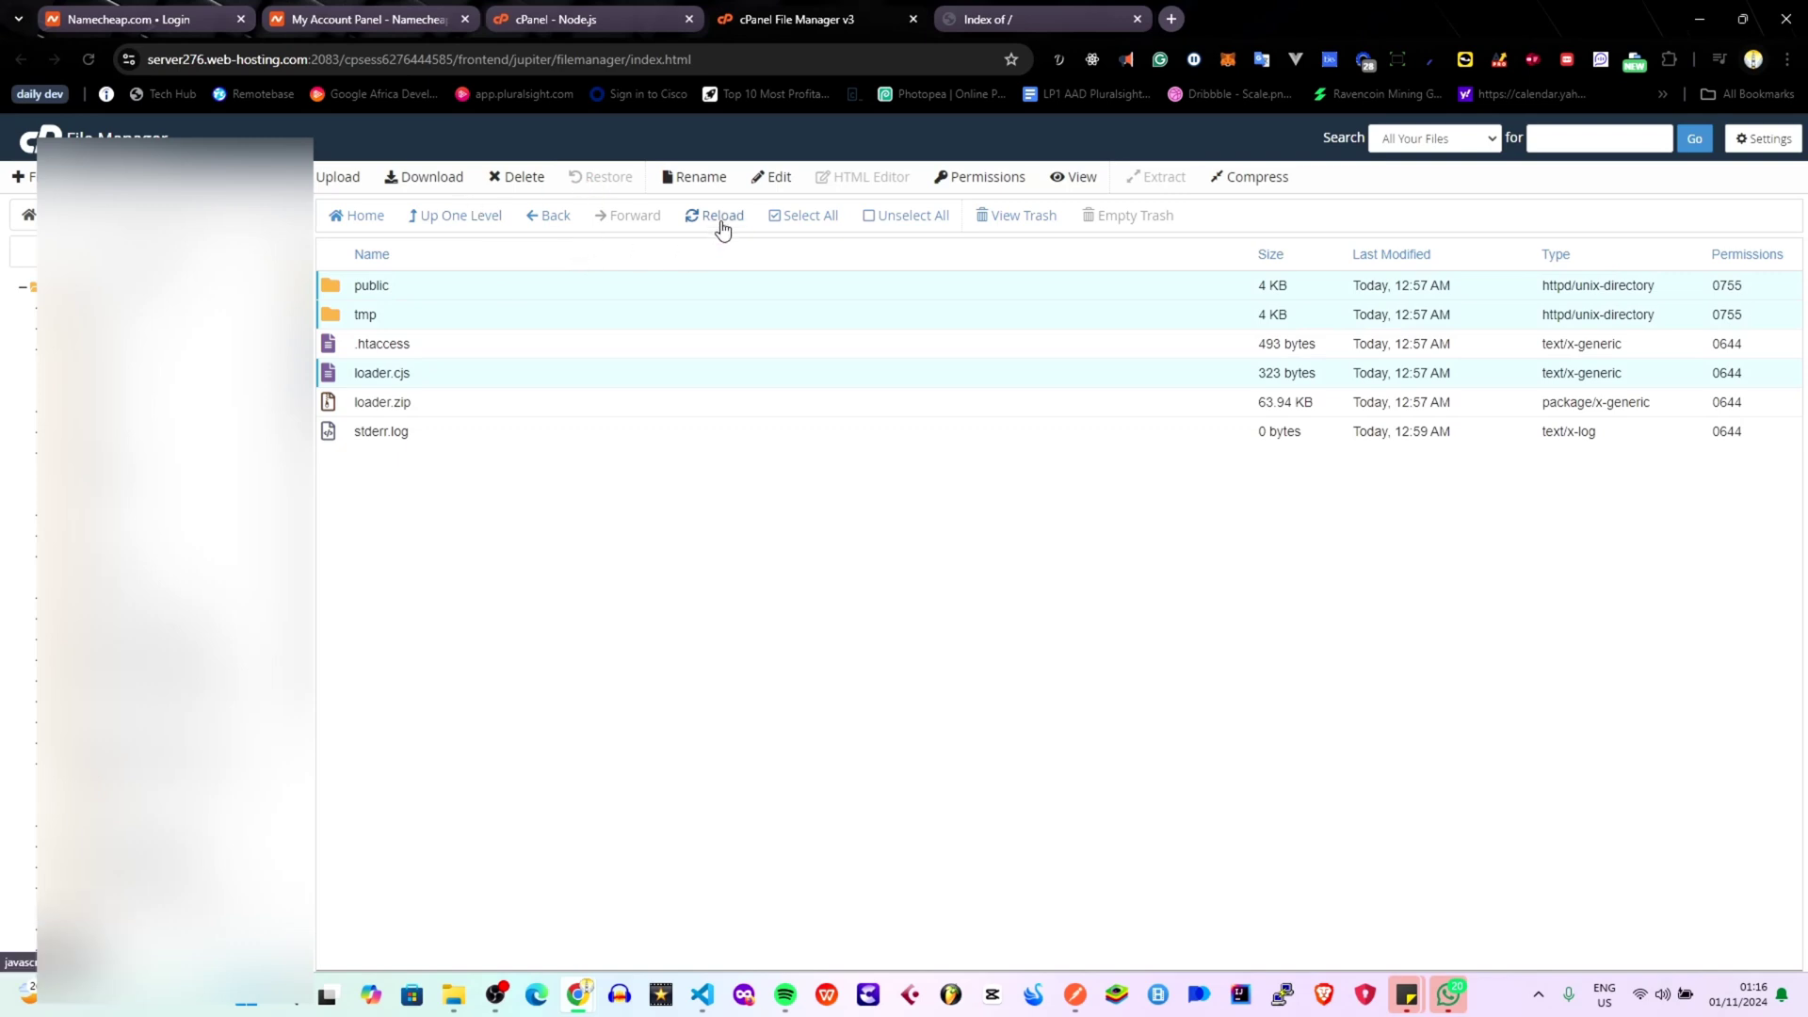
{"action": "left_click", "coordinate": [512, 181]}
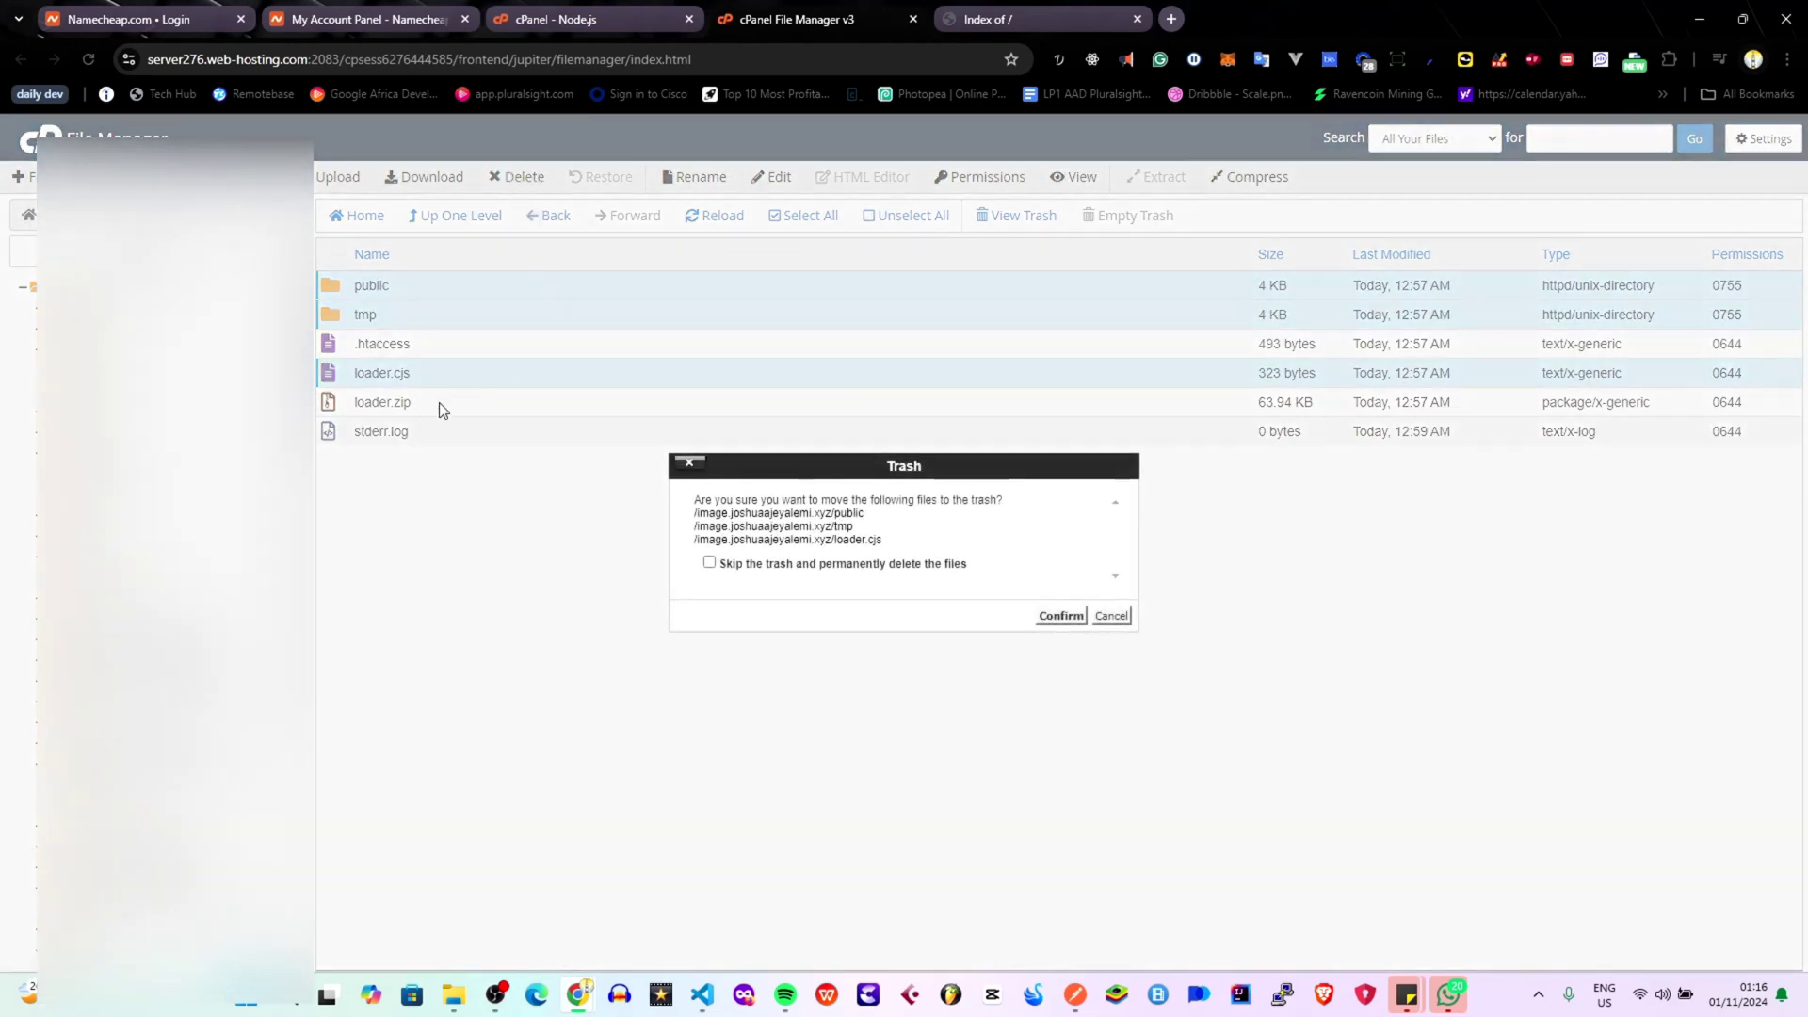
{"action": "left_click", "coordinate": [1062, 616]}
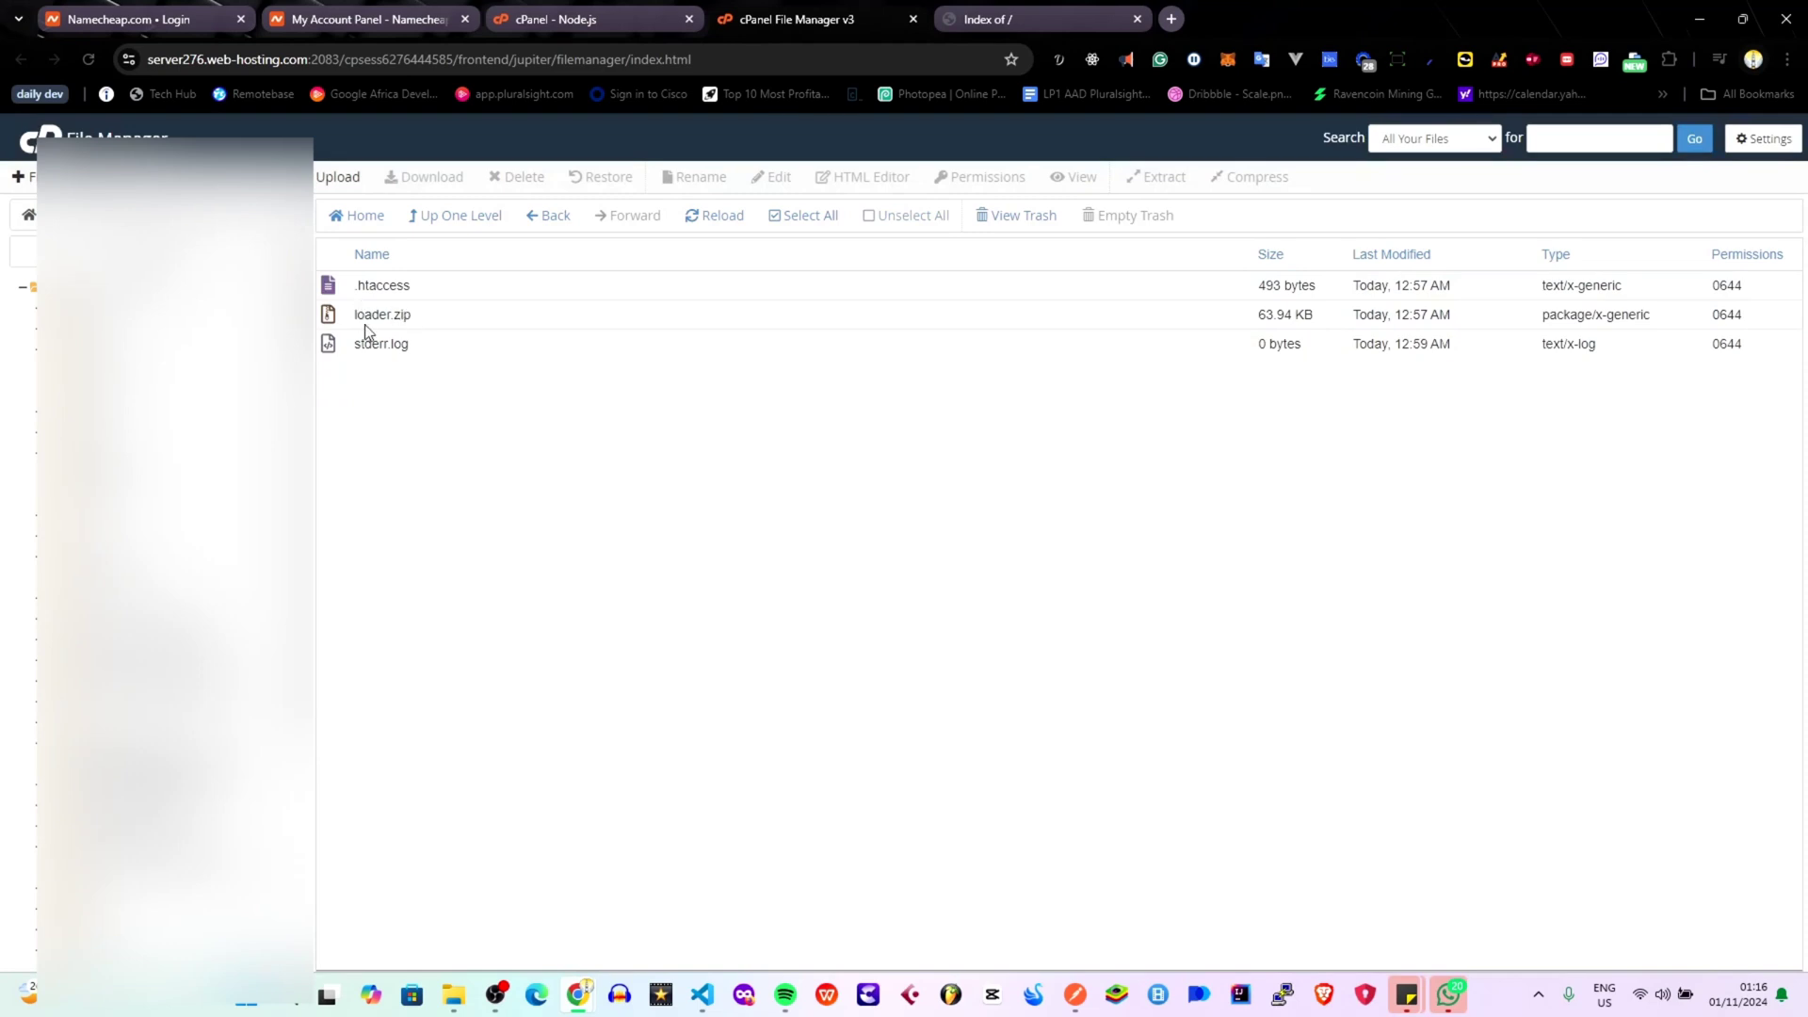
Extract loader.zip into the app folder and close the extraction results.
{"action": "left_click", "coordinate": [364, 324]}
{"action": "right_click", "coordinate": [344, 318]}
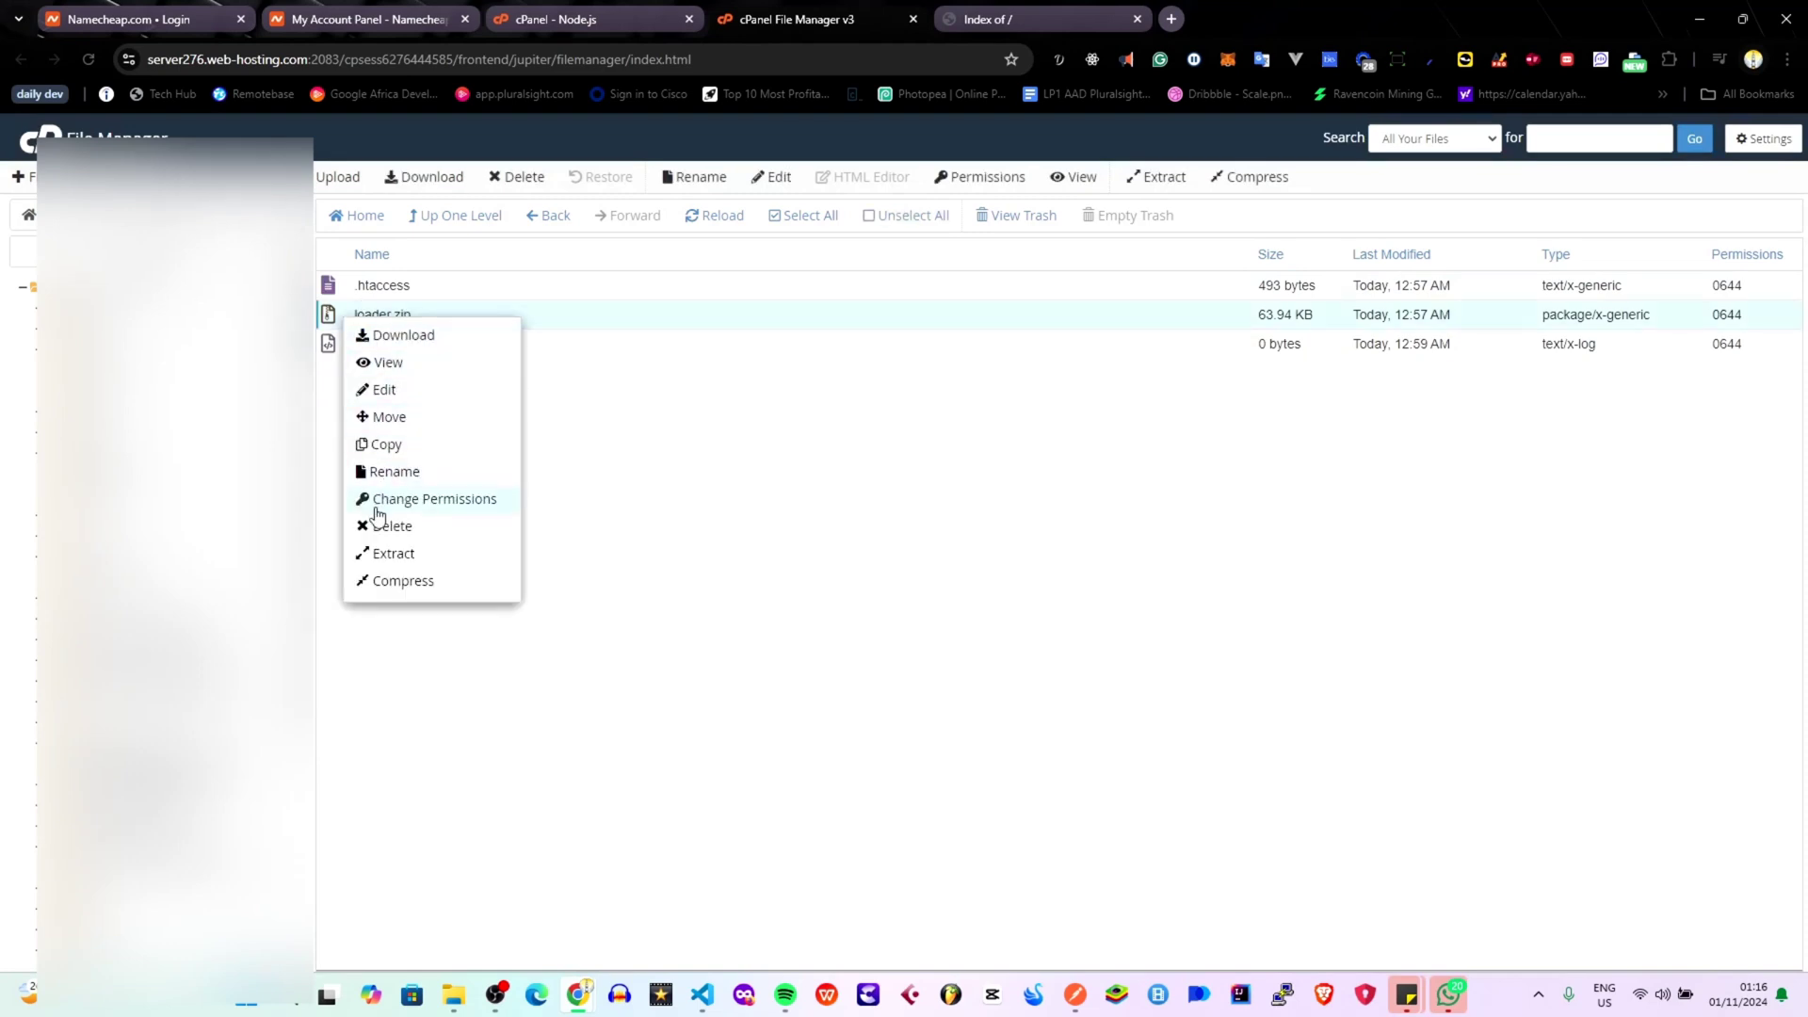
{"action": "left_click", "coordinate": [419, 552]}
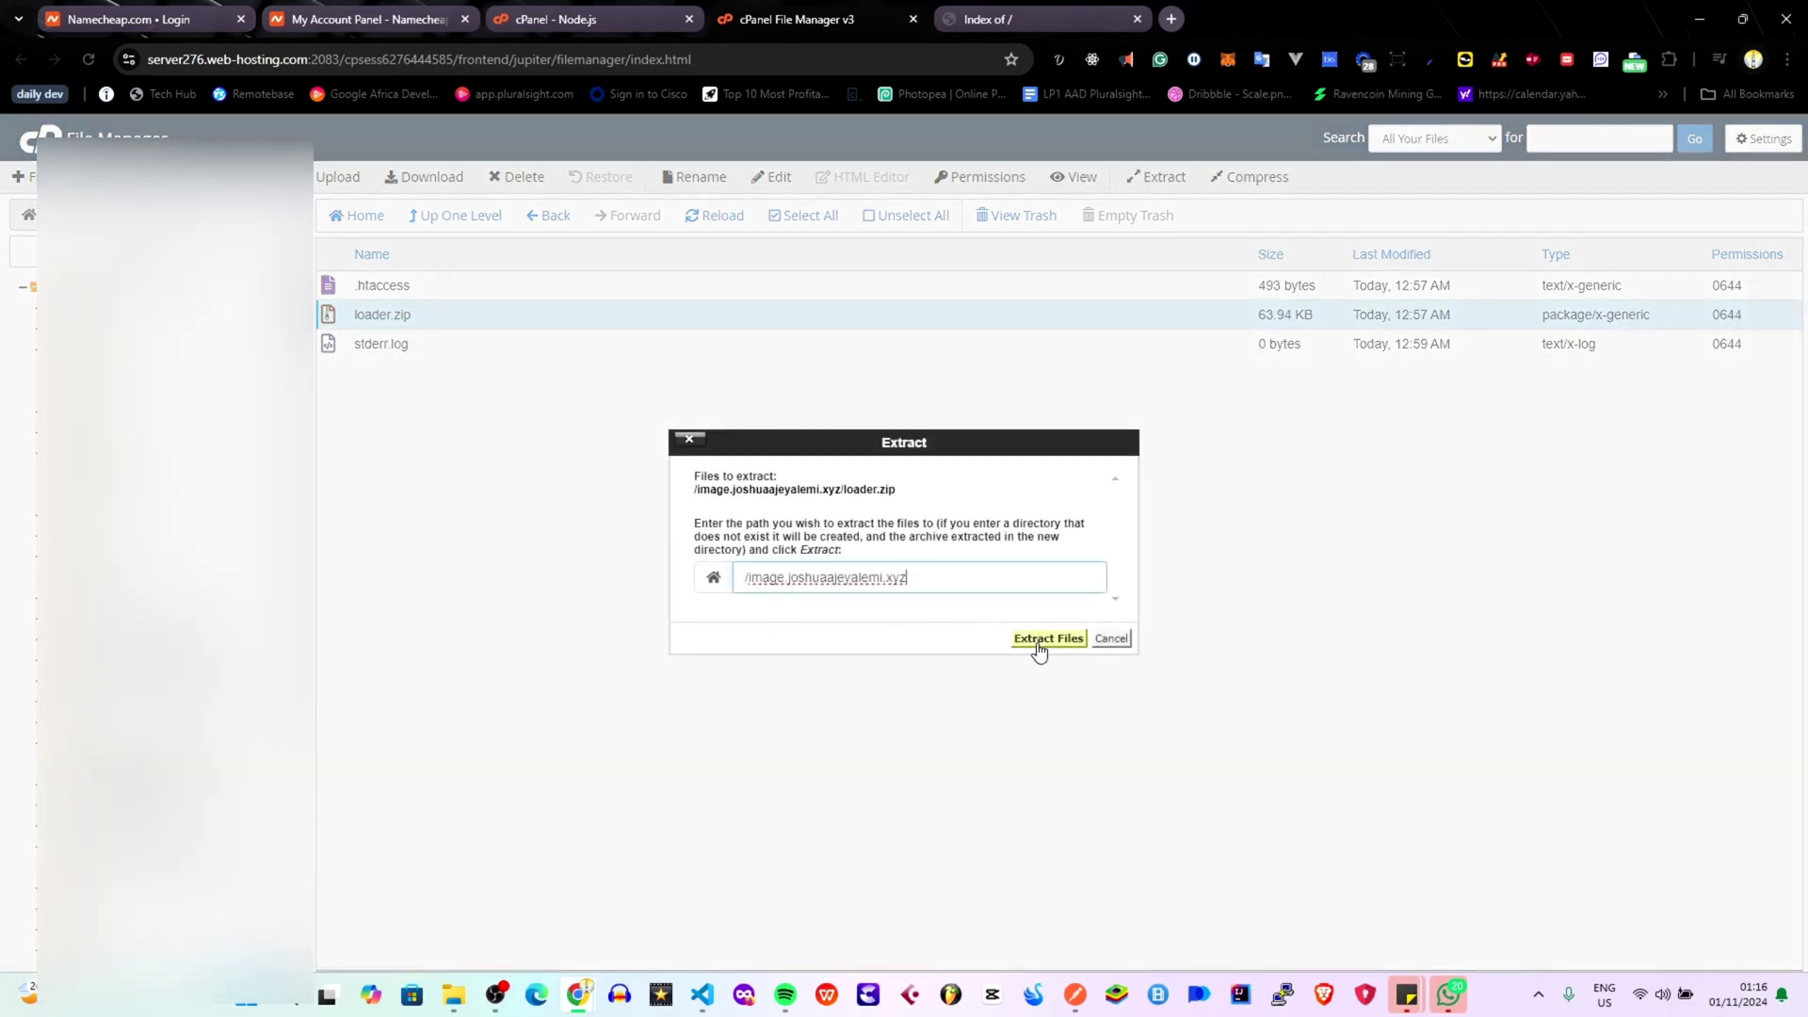
{"action": "left_click", "coordinate": [1038, 641]}
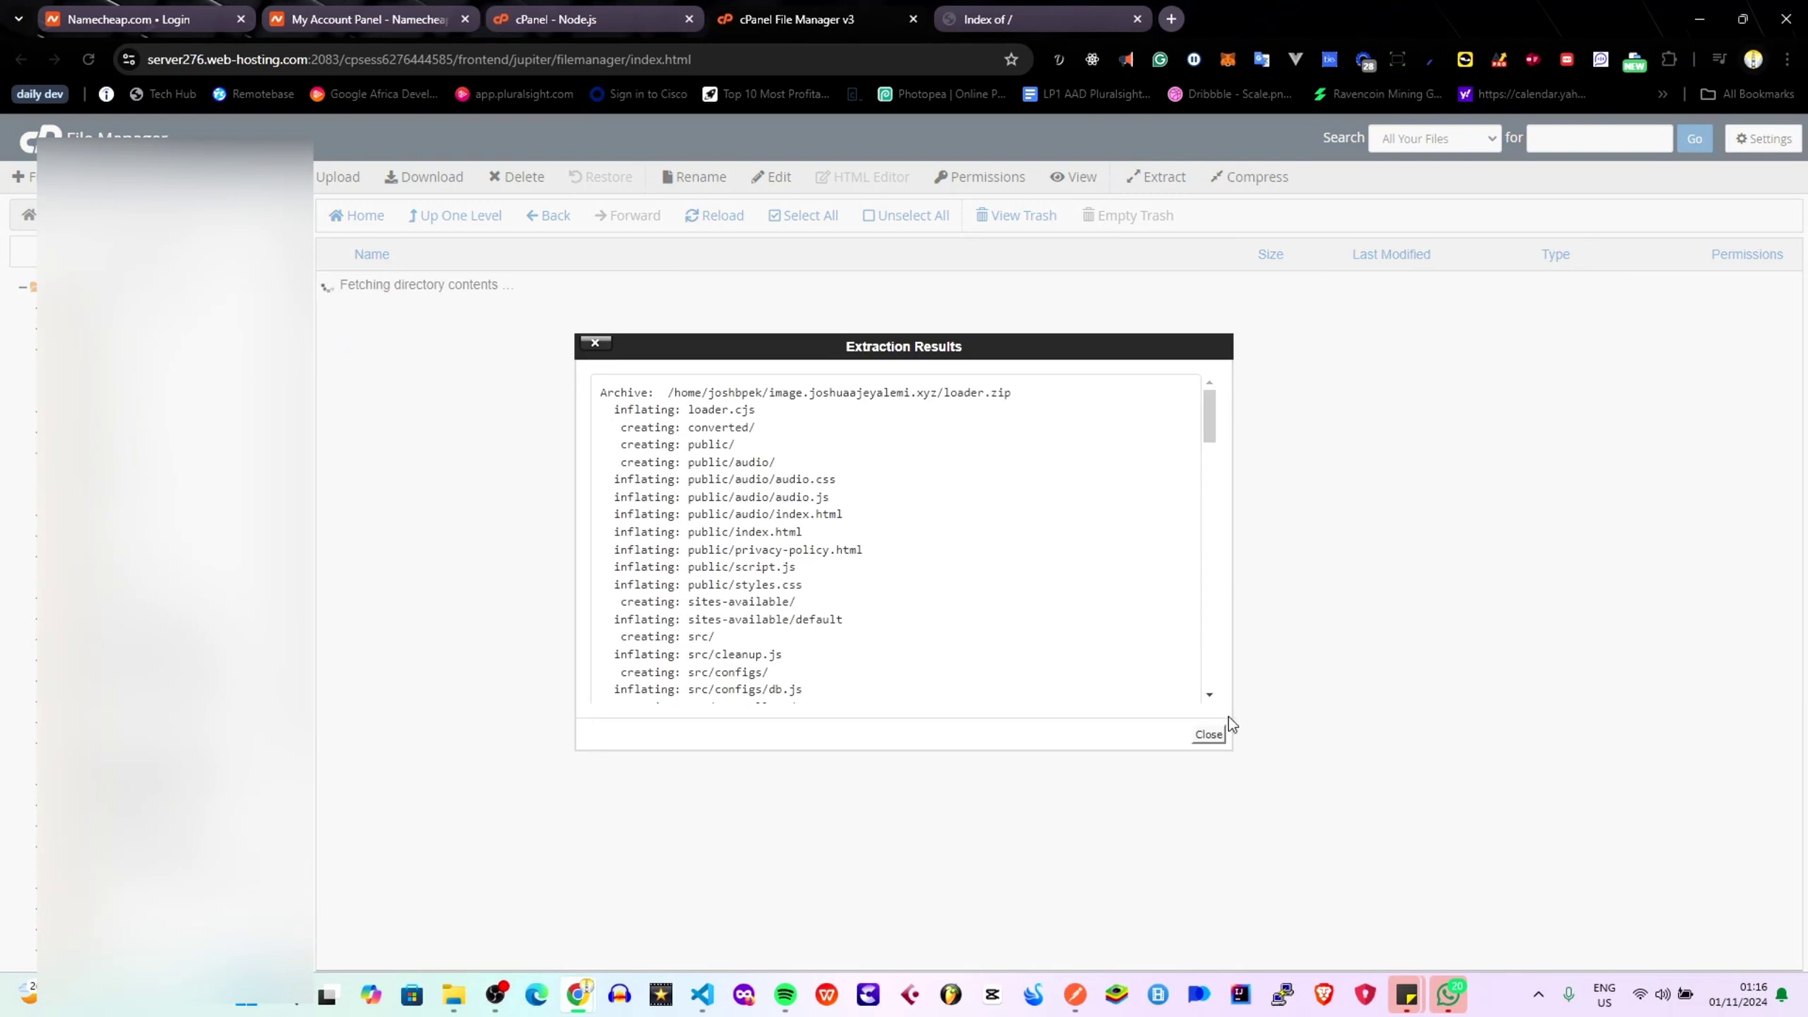
{"action": "scroll", "coordinate": [1089, 629], "scroll_direction": "down", "scroll_amount": 15}
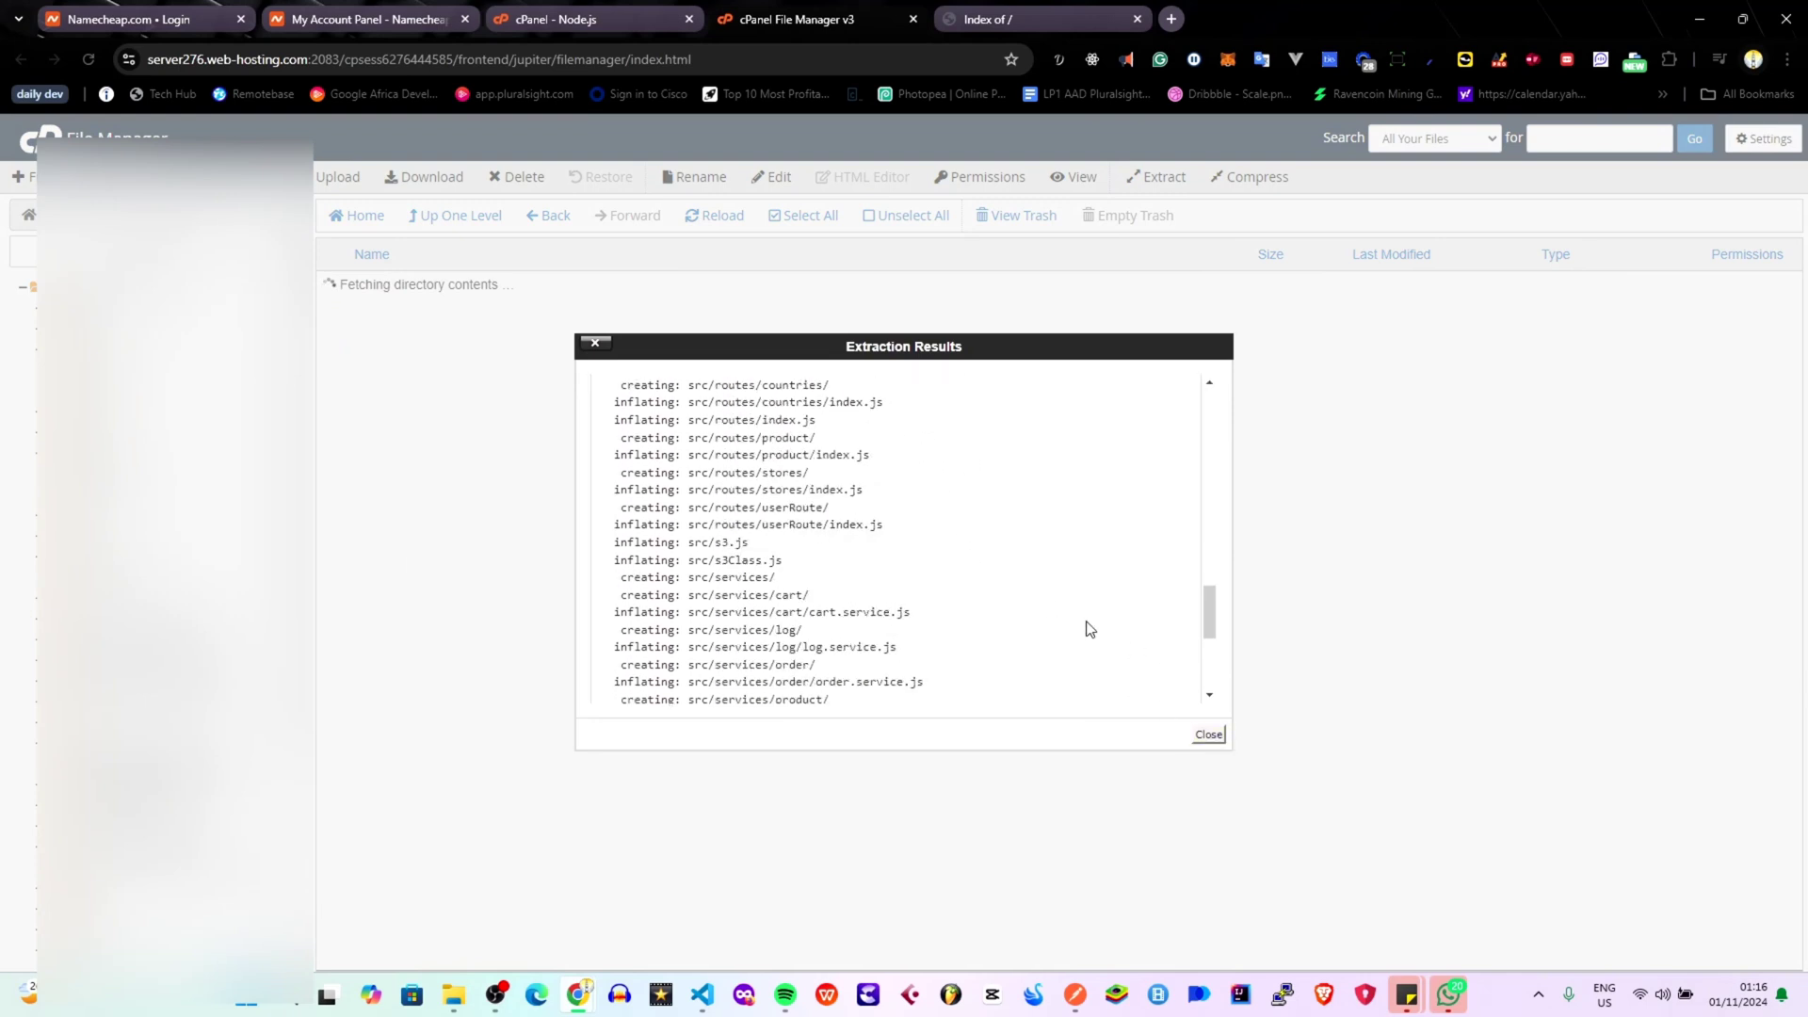
{"action": "scroll", "coordinate": [1090, 629], "scroll_direction": "down", "scroll_amount": 5}
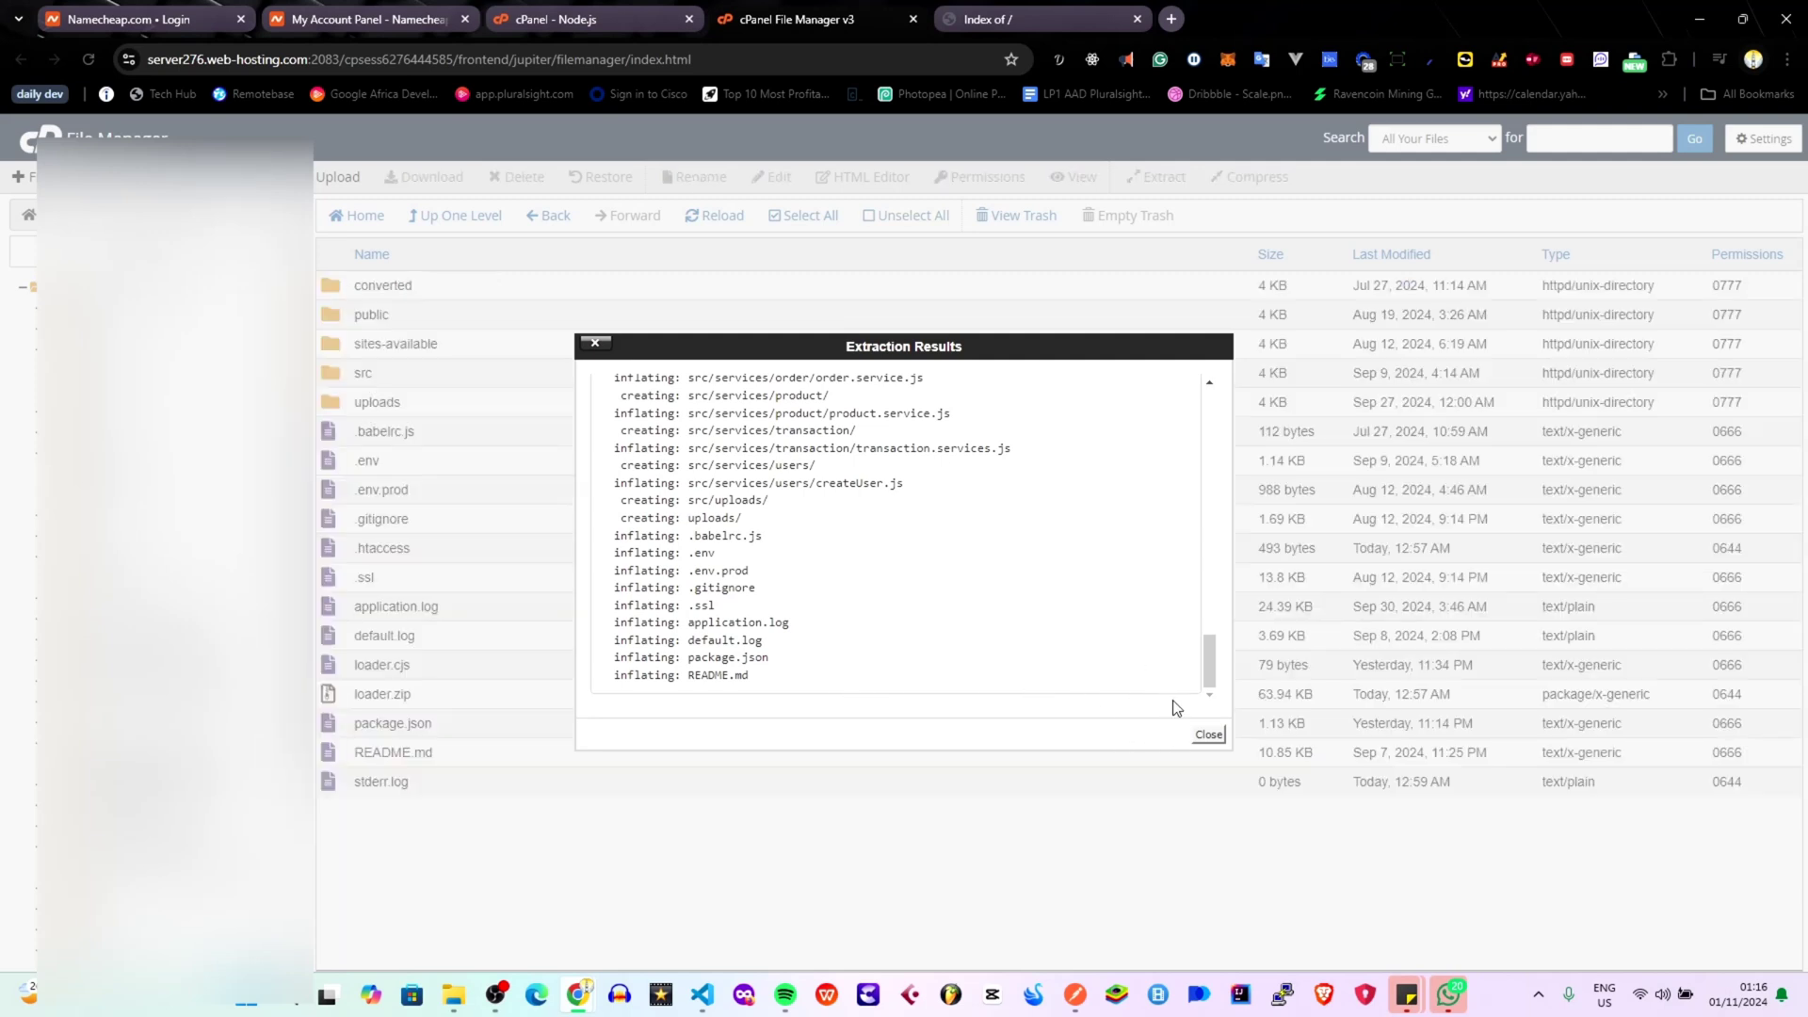
{"action": "left_click", "coordinate": [1209, 735]}
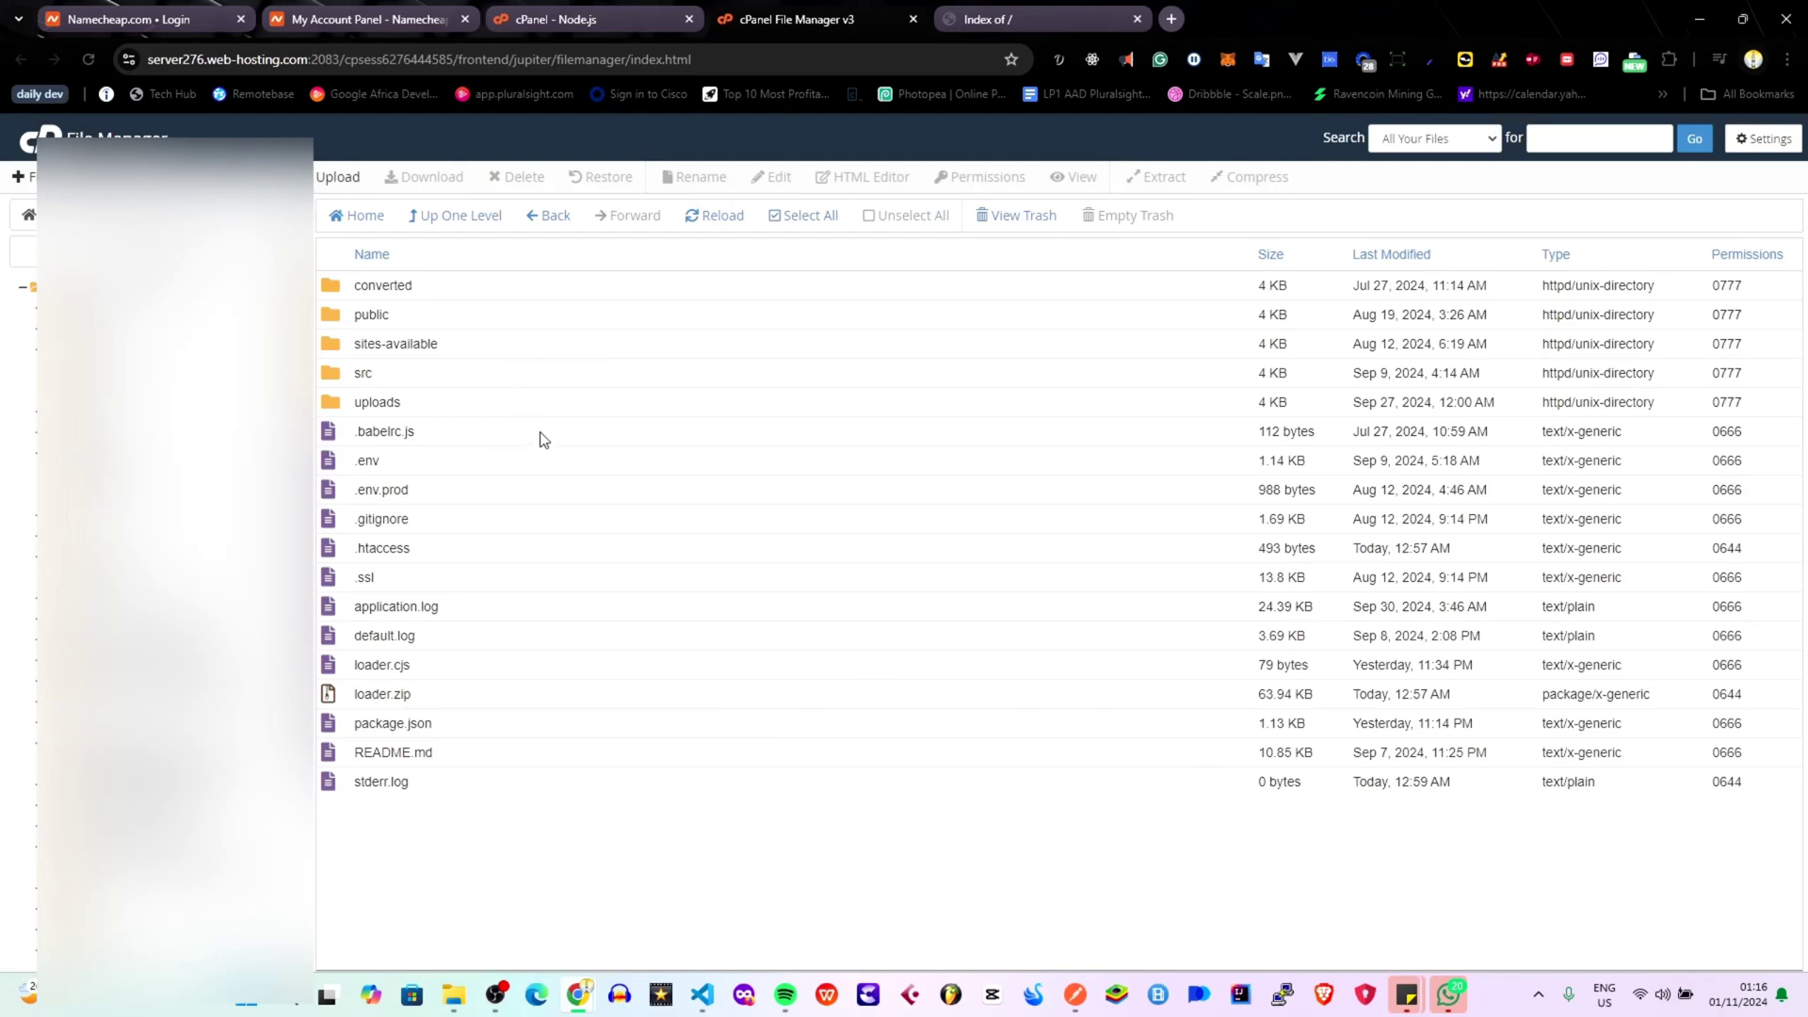
Open the image subdomain app's settings in cPanel Node.js and restart the application.
{"action": "left_click", "coordinate": [554, 19]}
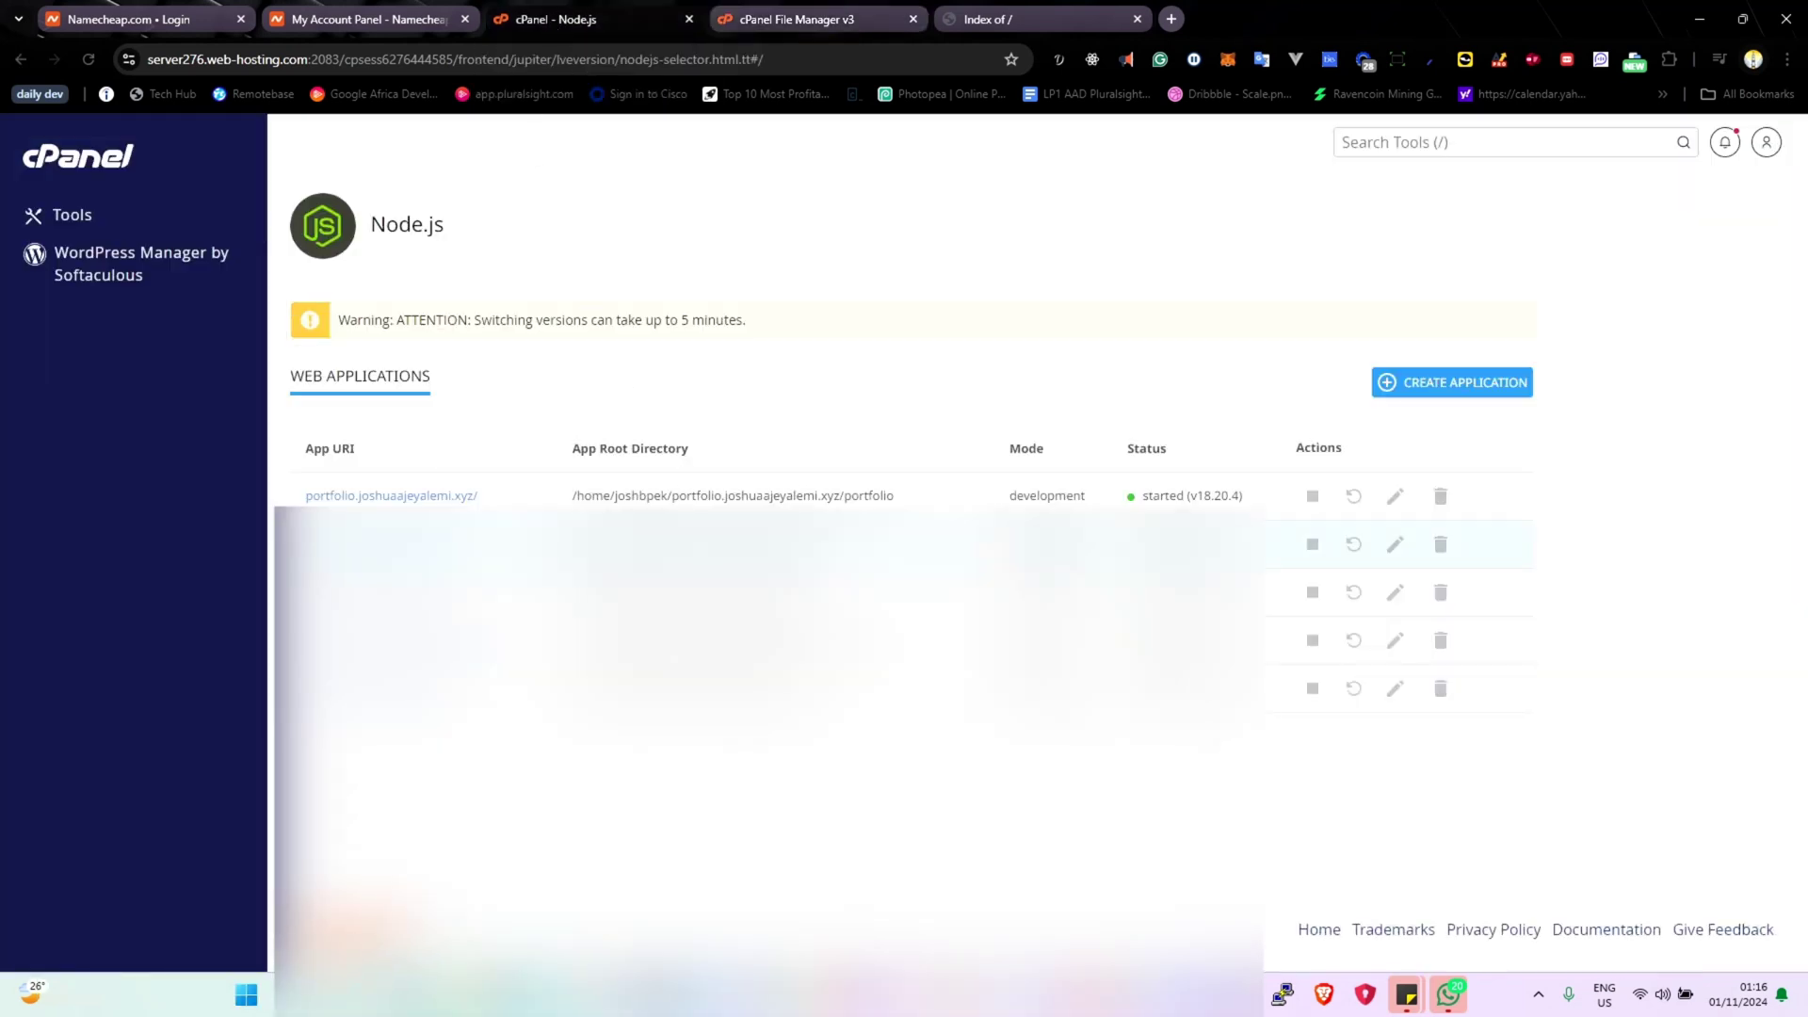
{"action": "left_click", "coordinate": [1396, 545]}
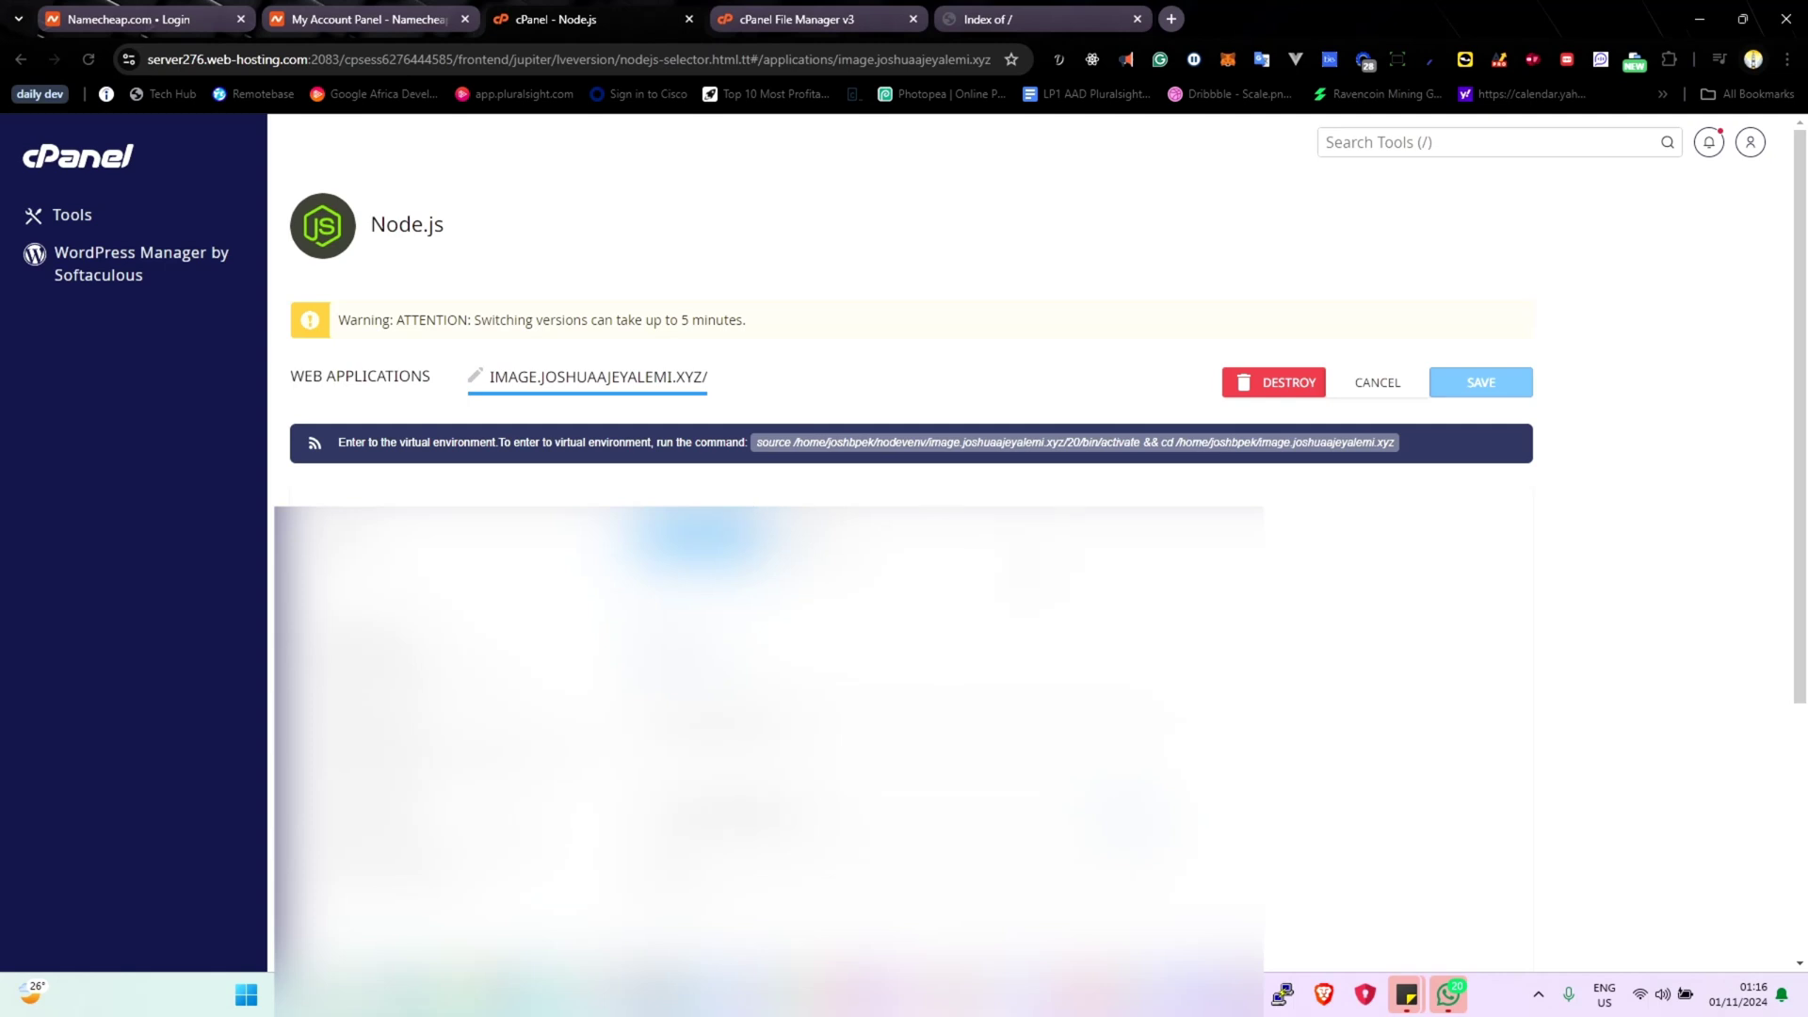
{"action": "scroll", "coordinate": [1062, 480], "scroll_direction": "down", "scroll_amount": 2}
{"action": "scroll", "coordinate": [1061, 480], "scroll_direction": "up", "scroll_amount": 2}
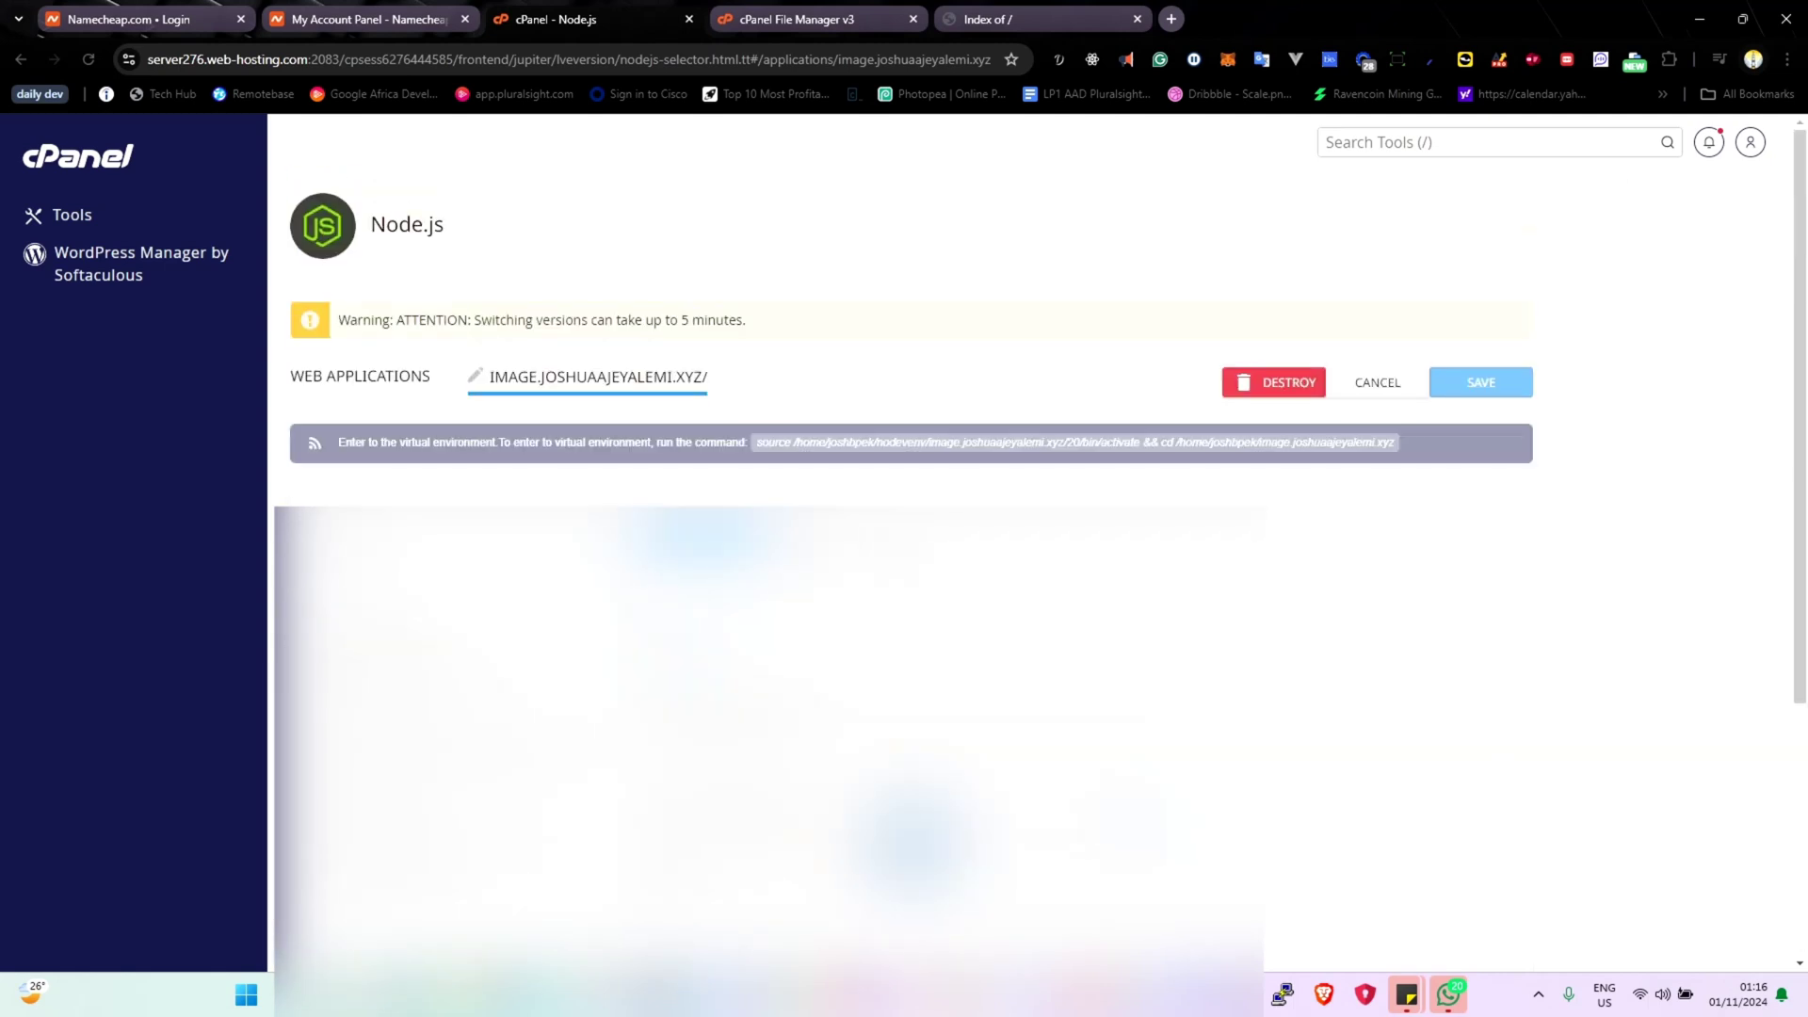
{"action": "scroll", "coordinate": [1061, 377], "scroll_direction": "down", "scroll_amount": 2}
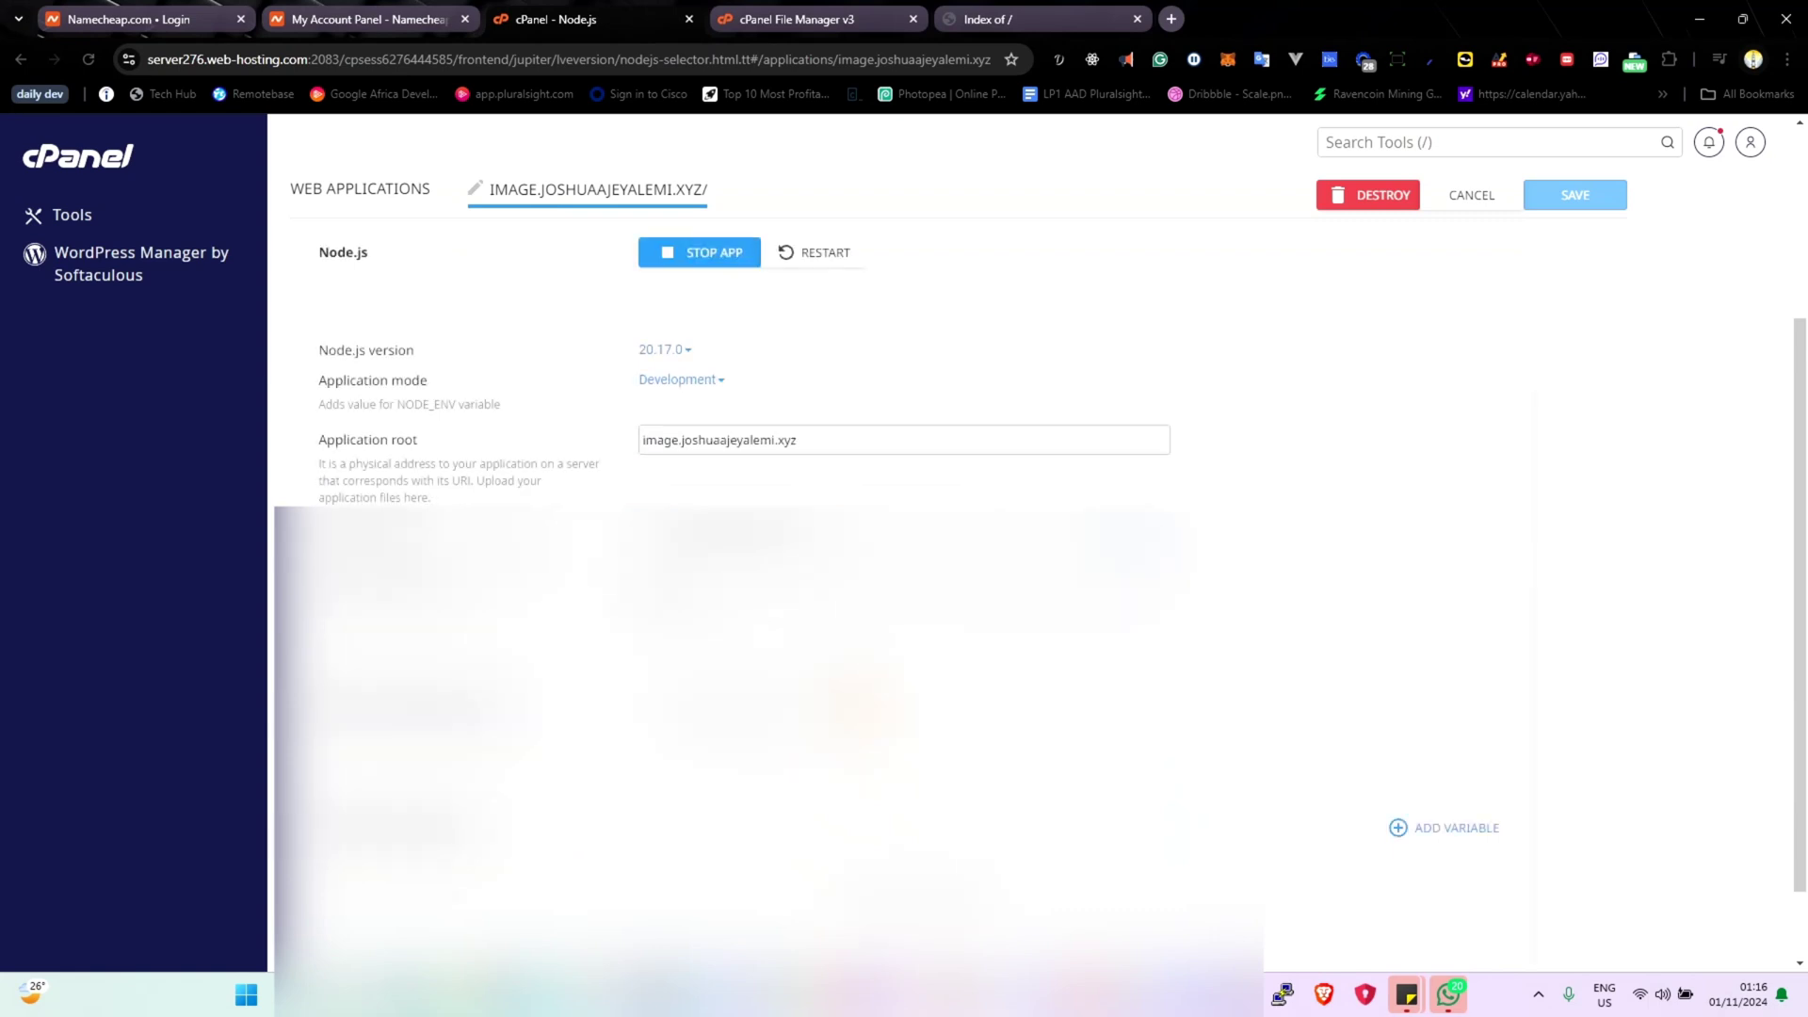
{"action": "left_click", "coordinate": [856, 250]}
{"action": "left_click", "coordinate": [820, 266]}
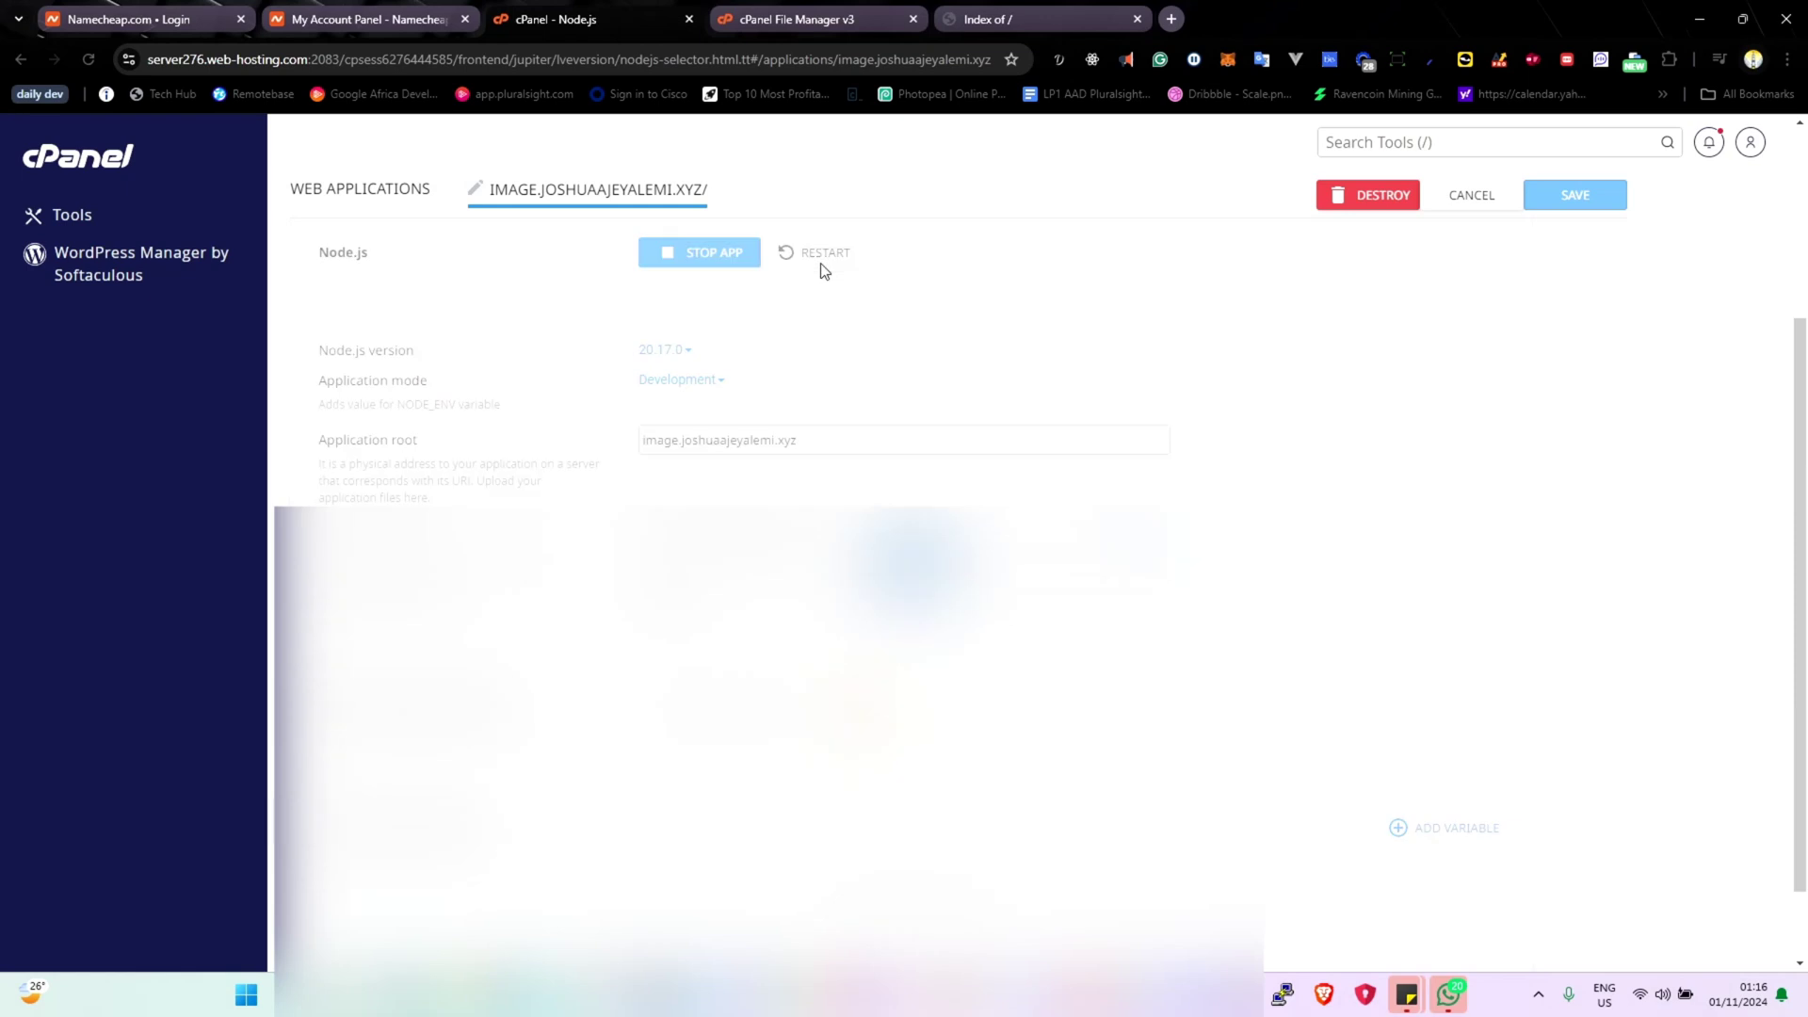
Switch the image app to Node.js 22.8.0, restart it, and dismiss the NPM install success notice.
{"action": "left_click", "coordinate": [661, 353]}
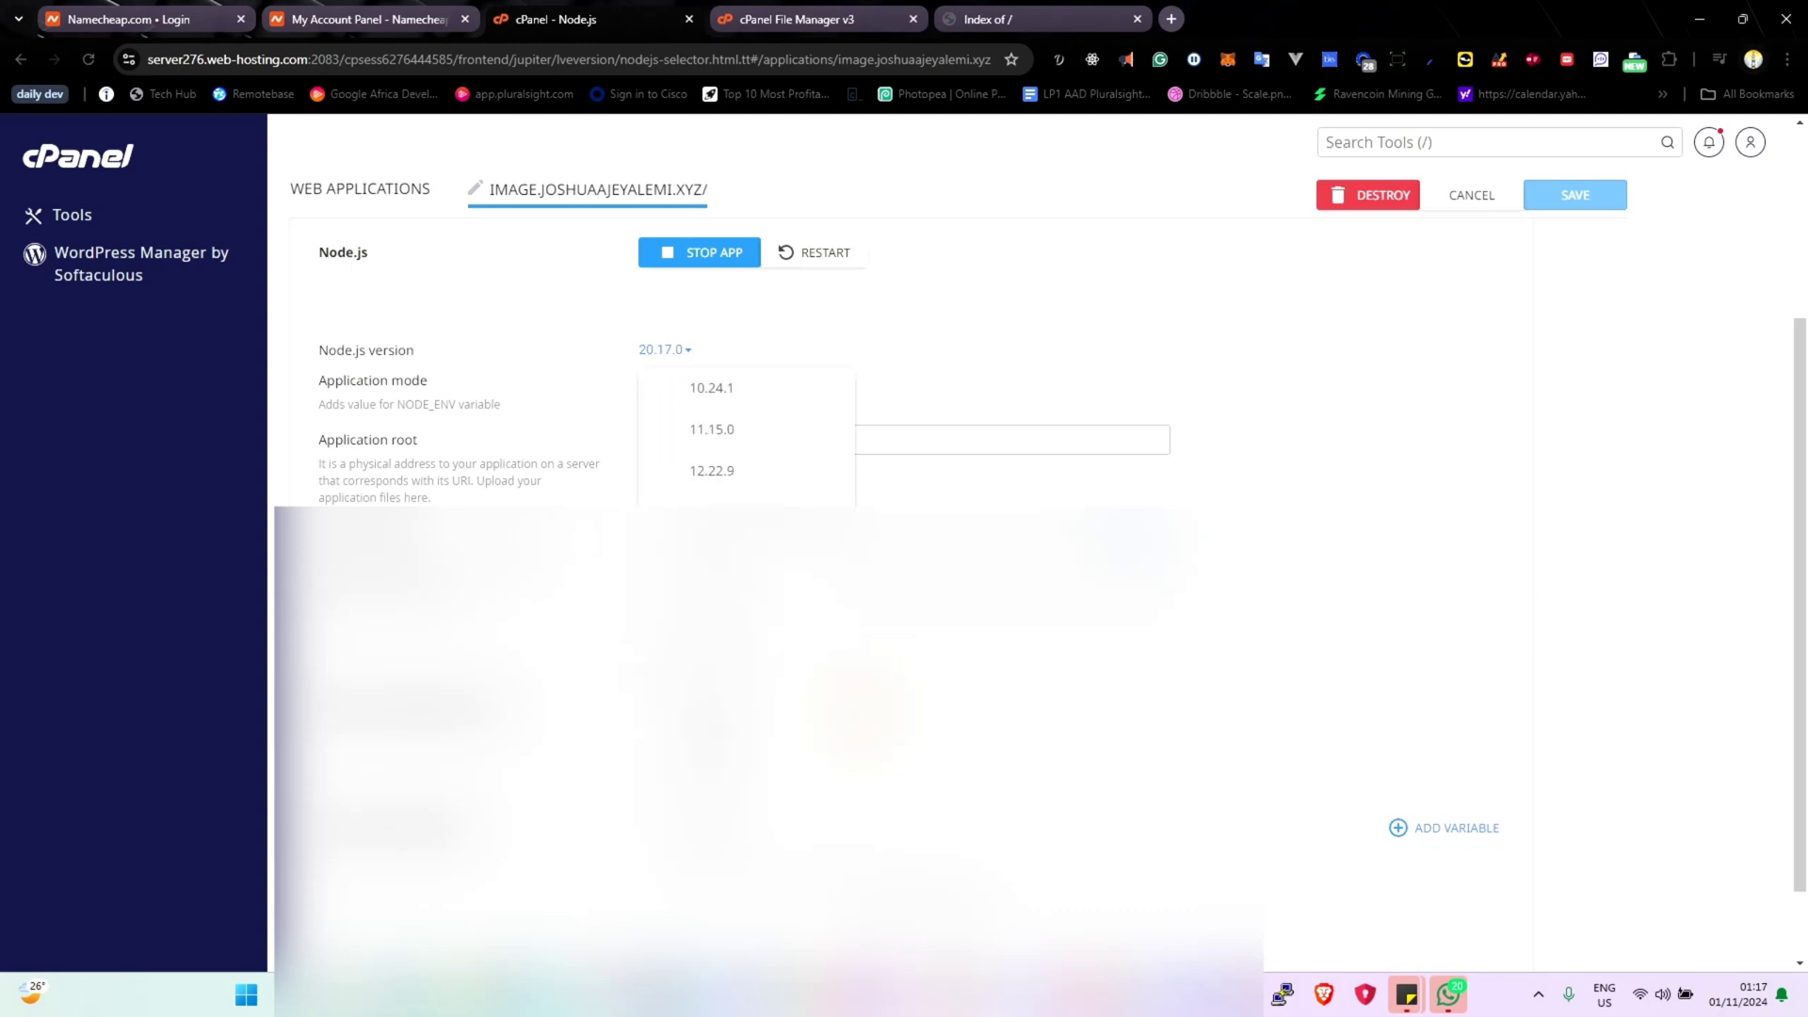
{"action": "left_click", "coordinate": [712, 718]}
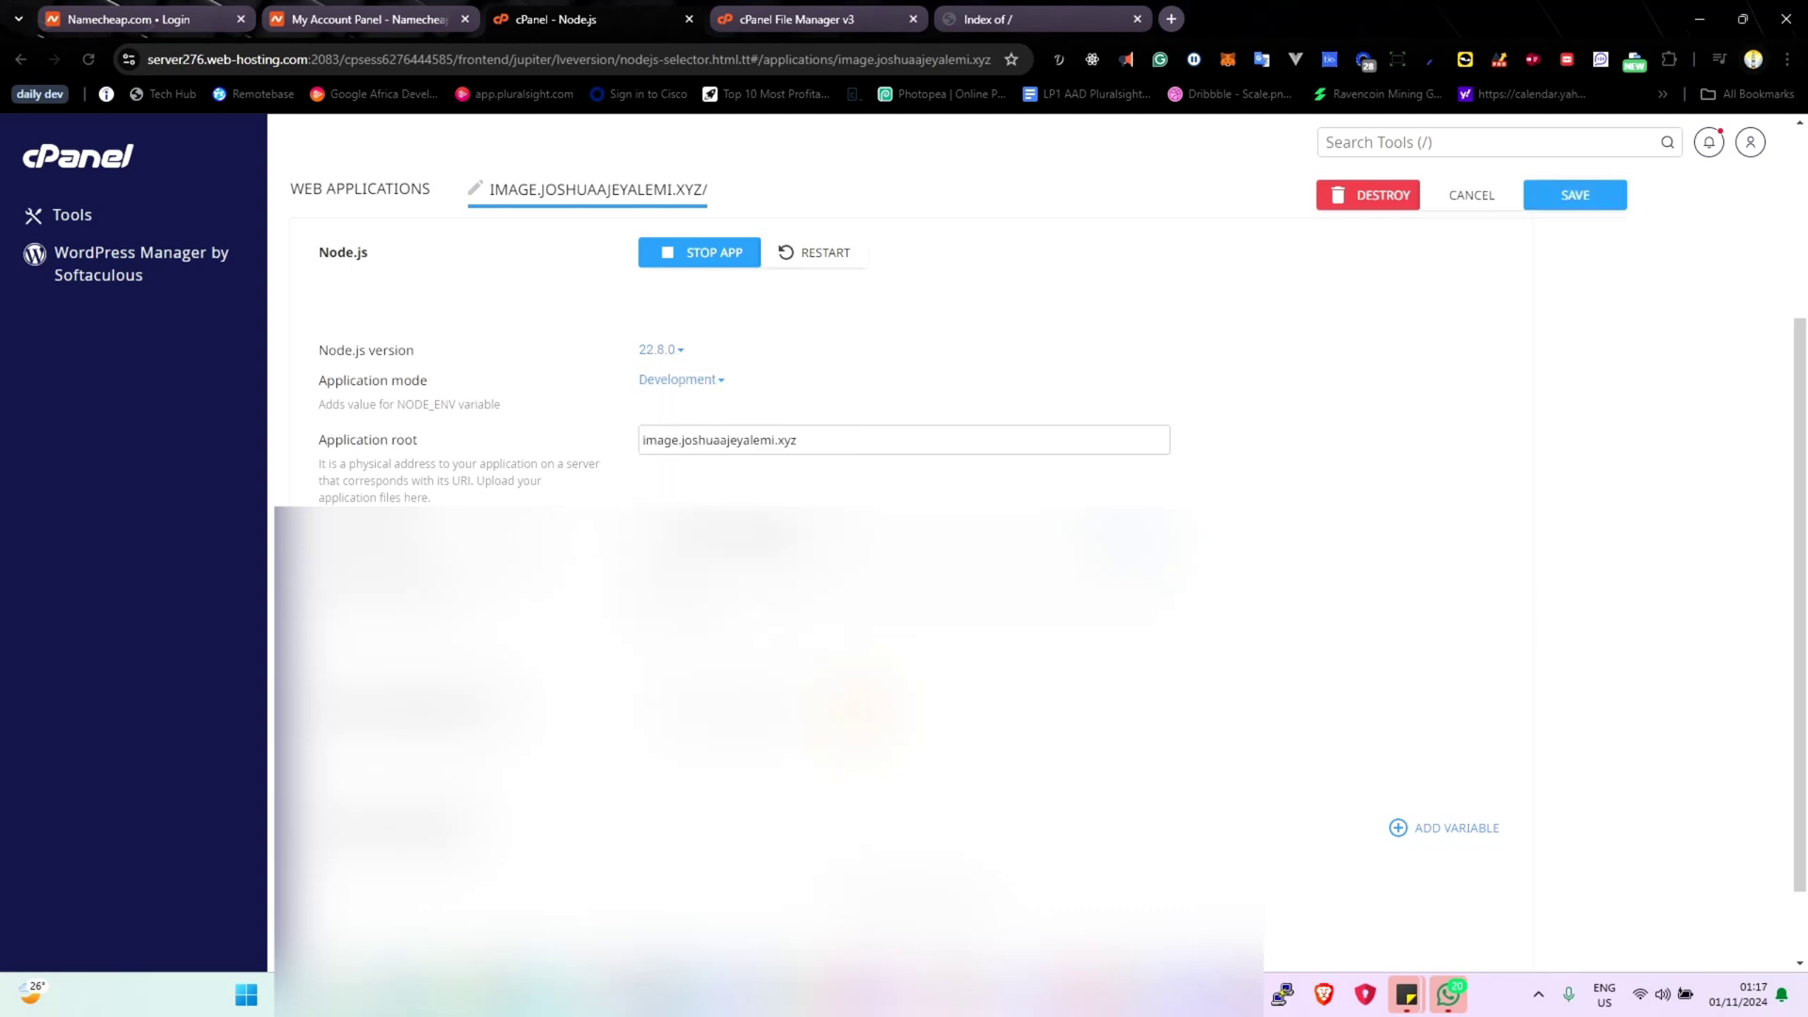
{"action": "left_click", "coordinate": [808, 254]}
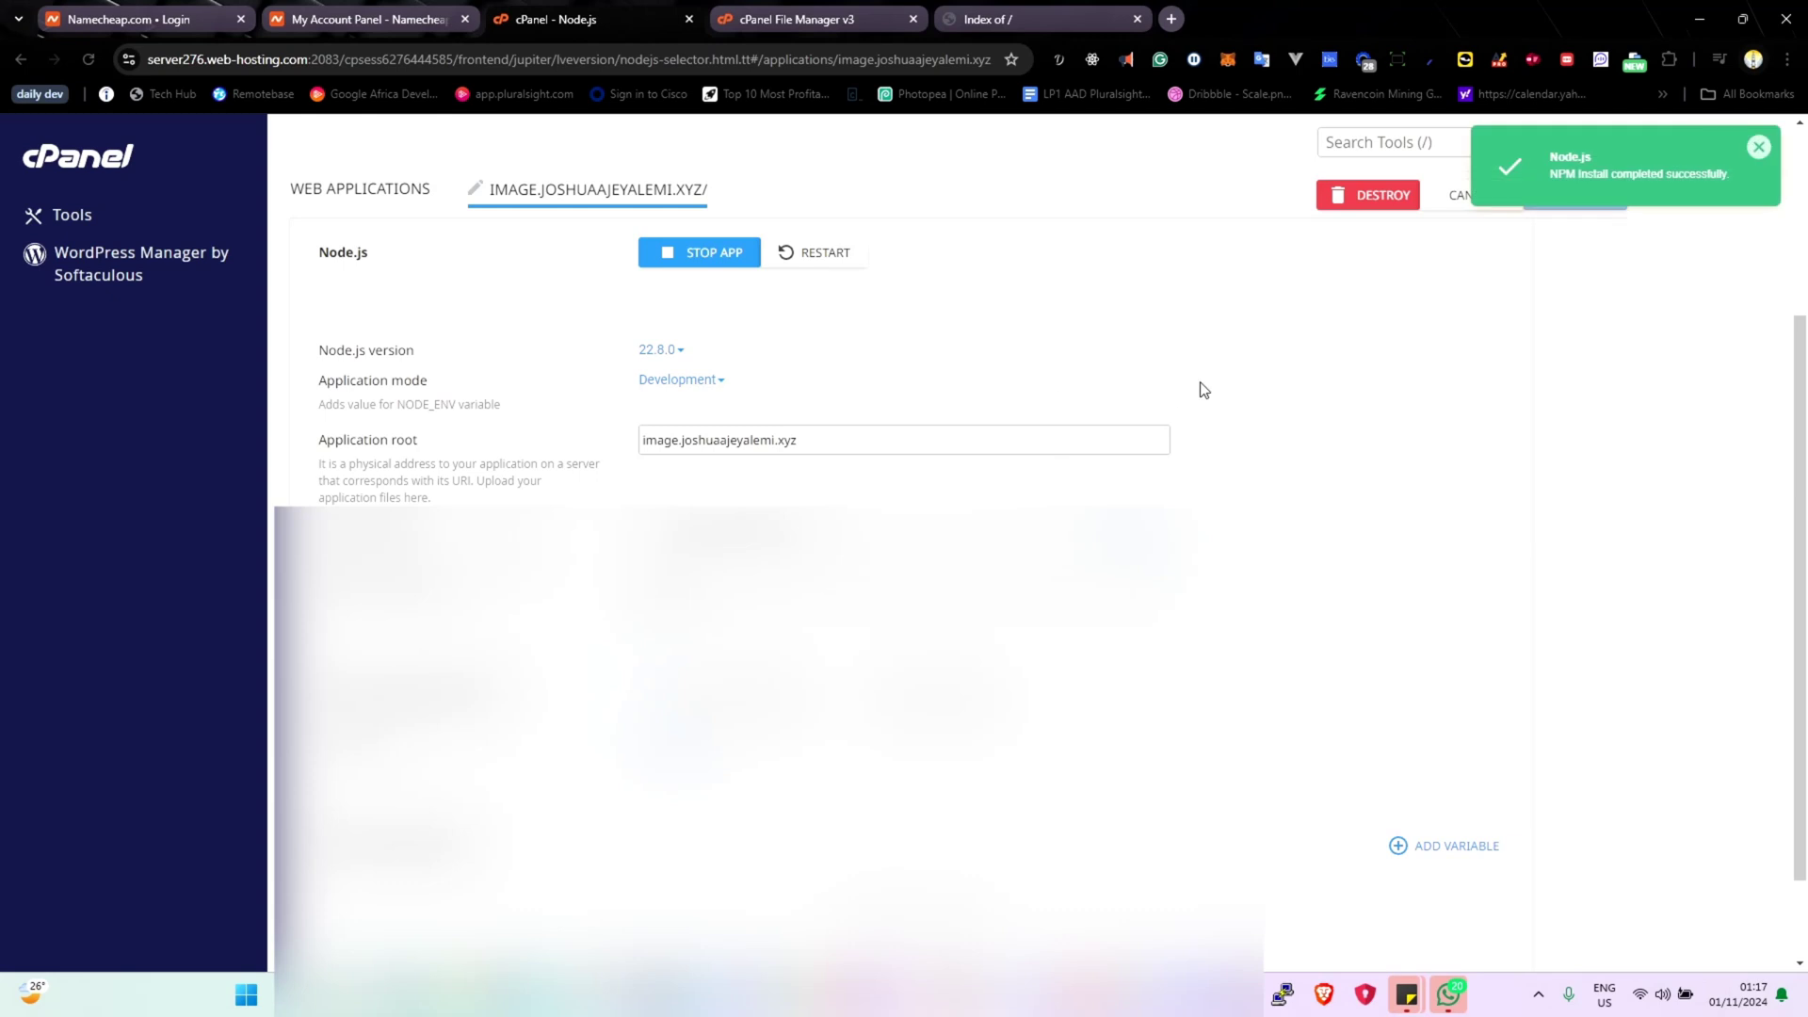
{"action": "left_click", "coordinate": [1775, 144]}
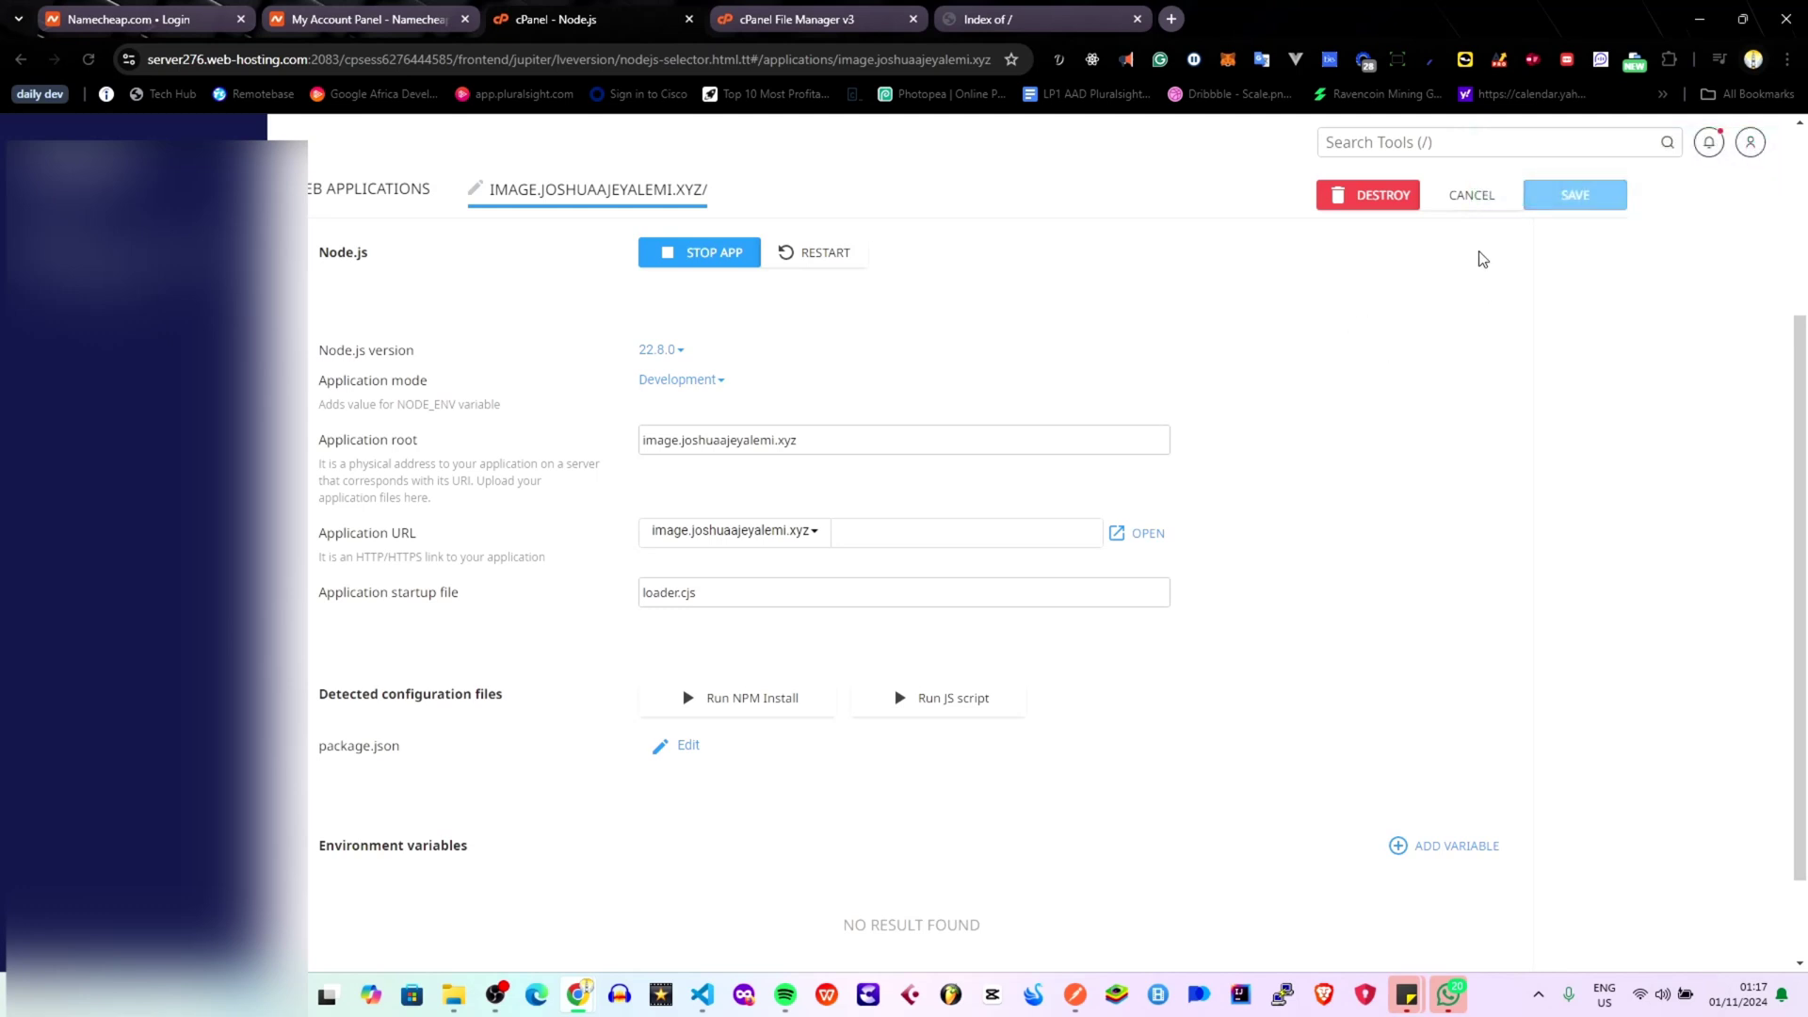
View stderr.log and read its ERR_MODULE_NOT_FOUND errors for the missing express and log-to-file packages.
{"action": "left_click", "coordinate": [840, 25]}
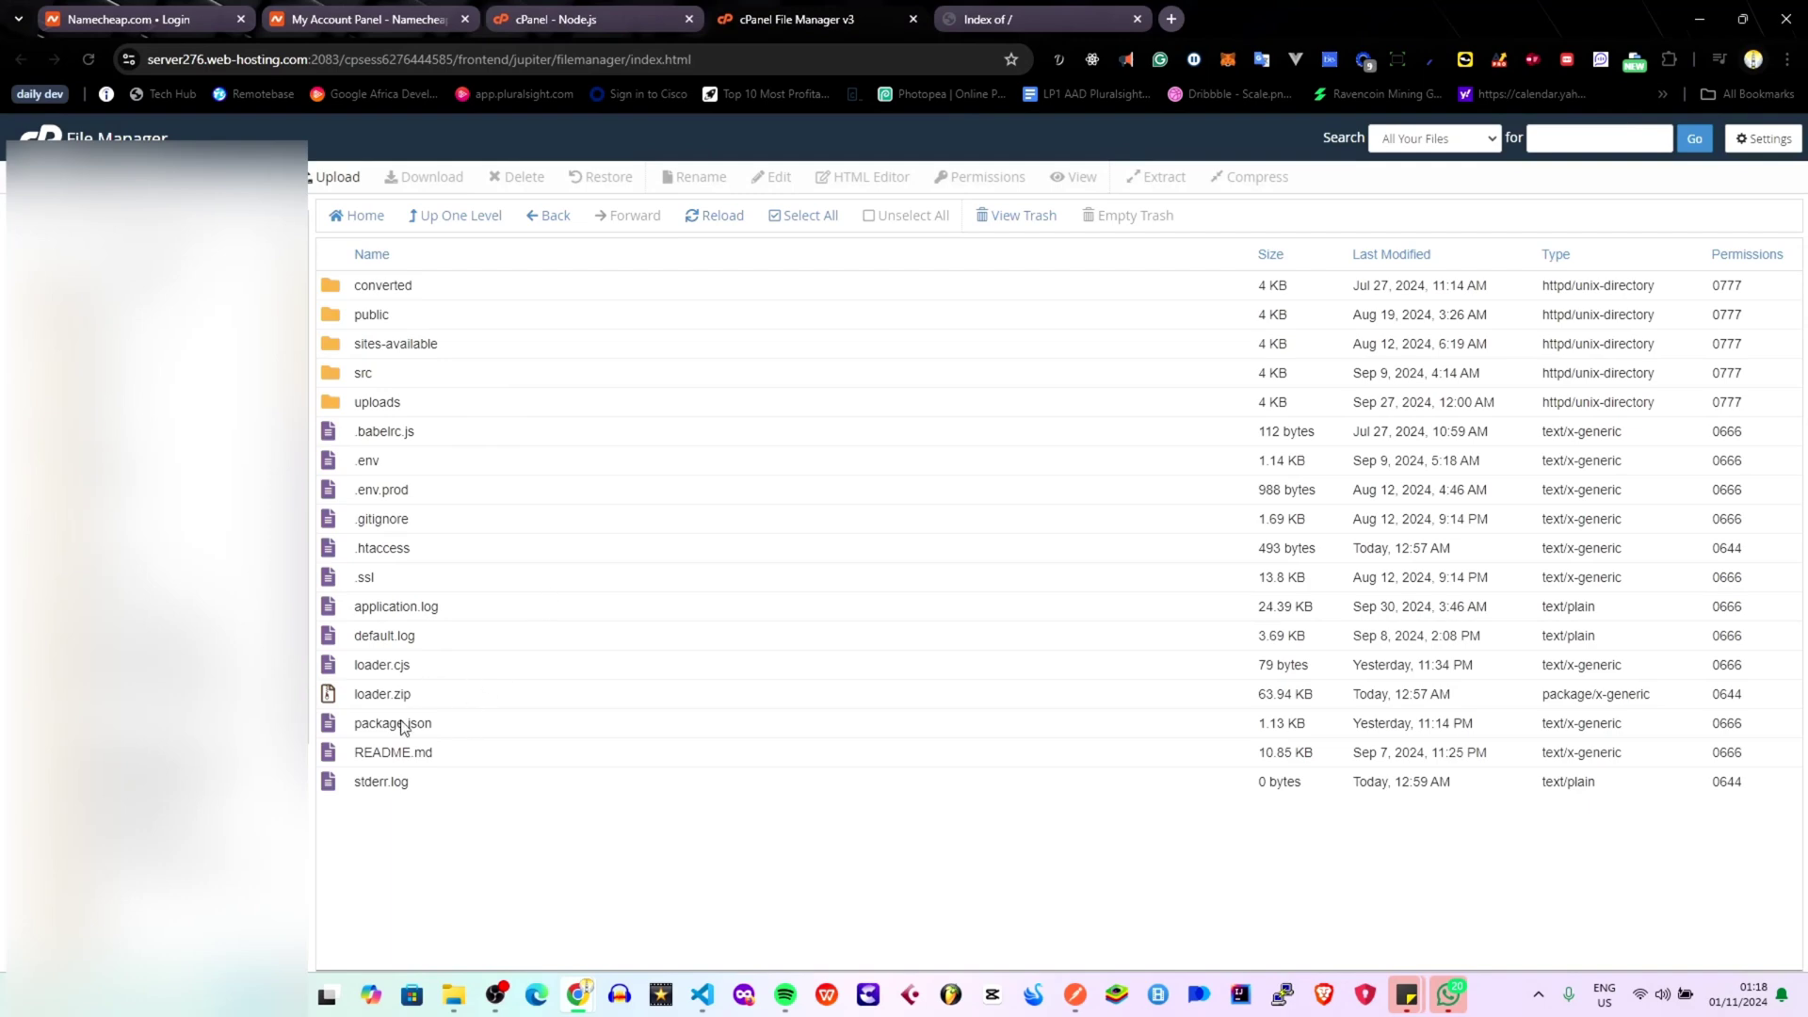
{"action": "left_click", "coordinate": [329, 791]}
{"action": "right_click", "coordinate": [333, 791]}
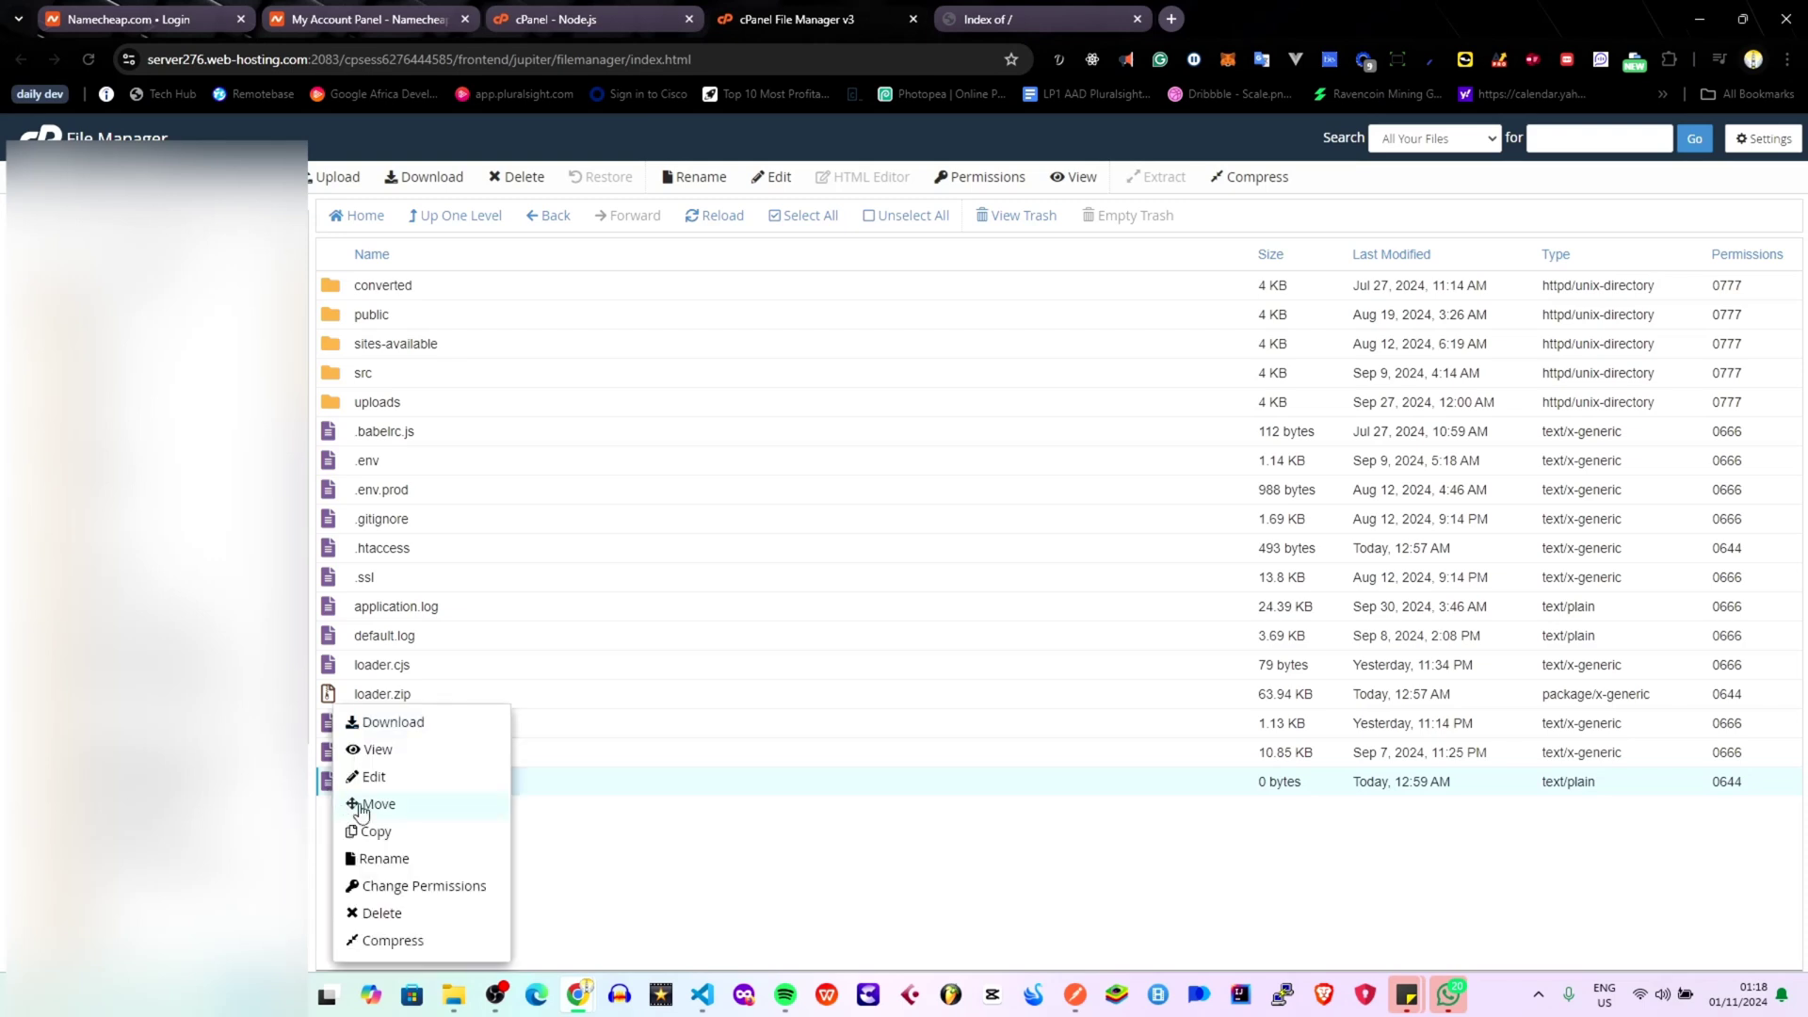
{"action": "left_click", "coordinate": [405, 751]}
{"action": "scroll", "coordinate": [458, 722], "scroll_direction": "down", "scroll_amount": 7}
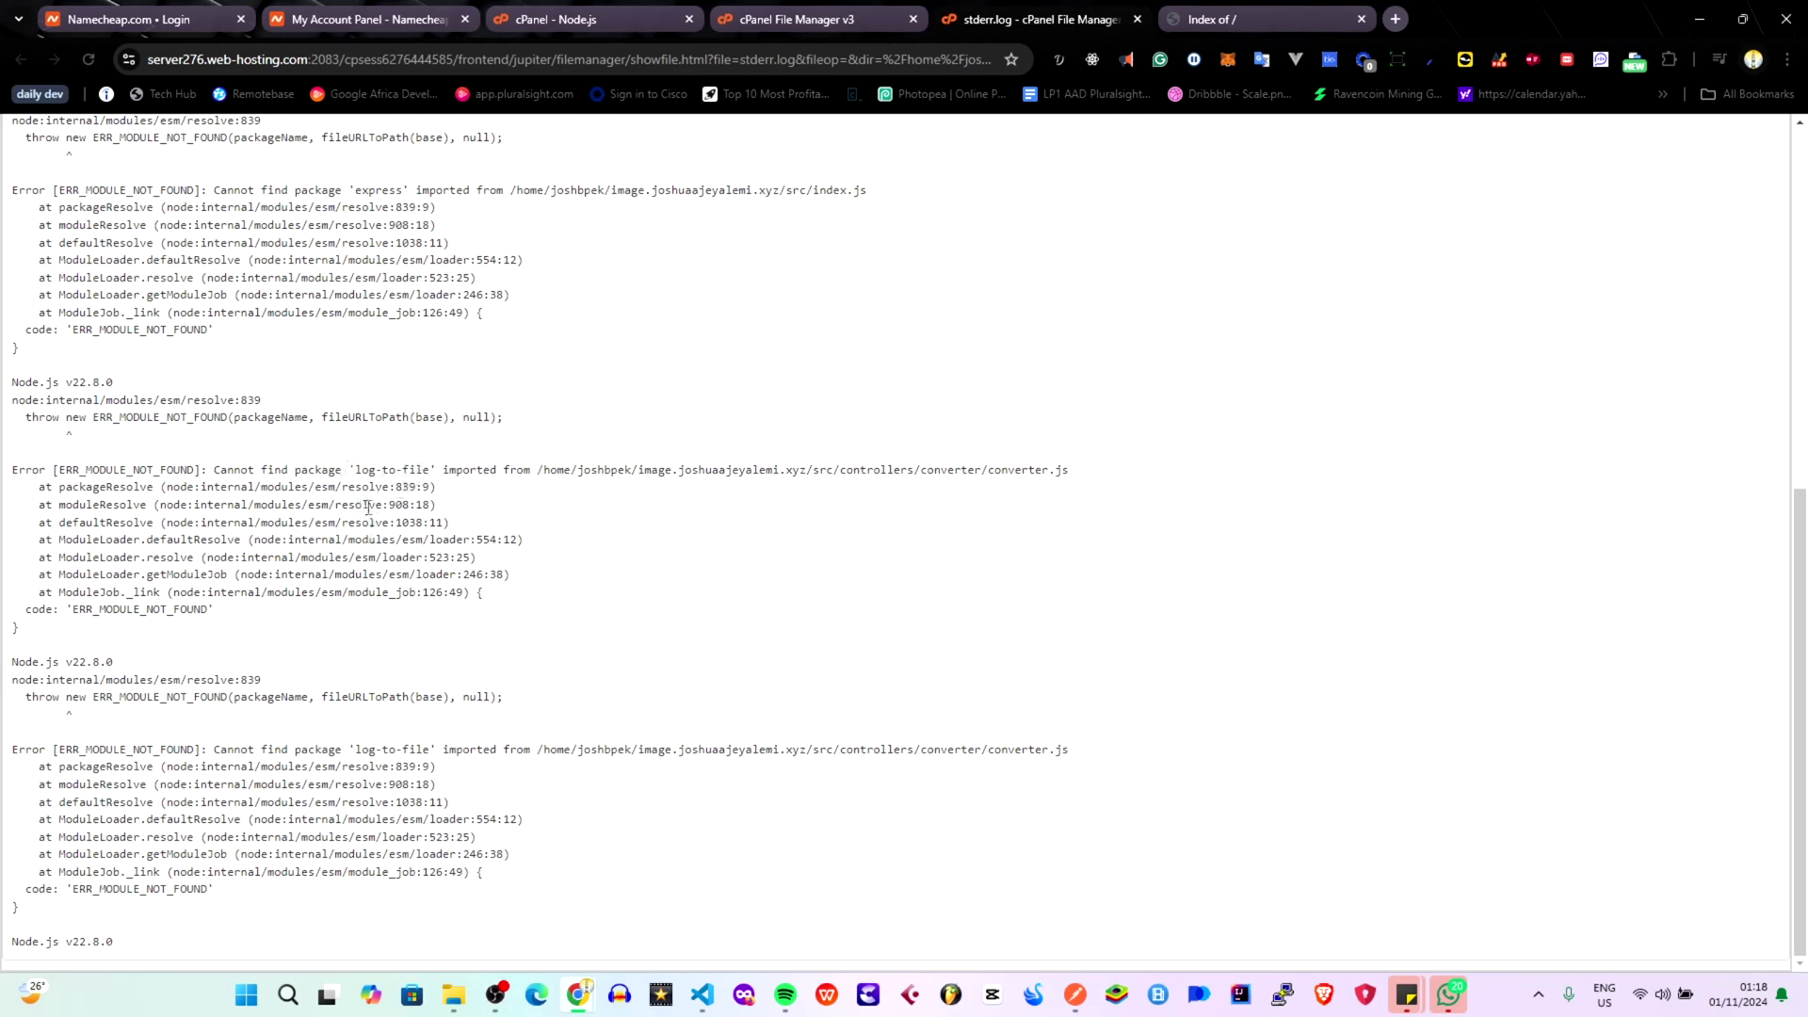
{"action": "scroll", "coordinate": [228, 535], "scroll_direction": "up", "scroll_amount": 7}
{"action": "scroll", "coordinate": [227, 535], "scroll_direction": "down", "scroll_amount": 7}
{"action": "scroll", "coordinate": [1092, 518], "scroll_direction": "up", "scroll_amount": 7}
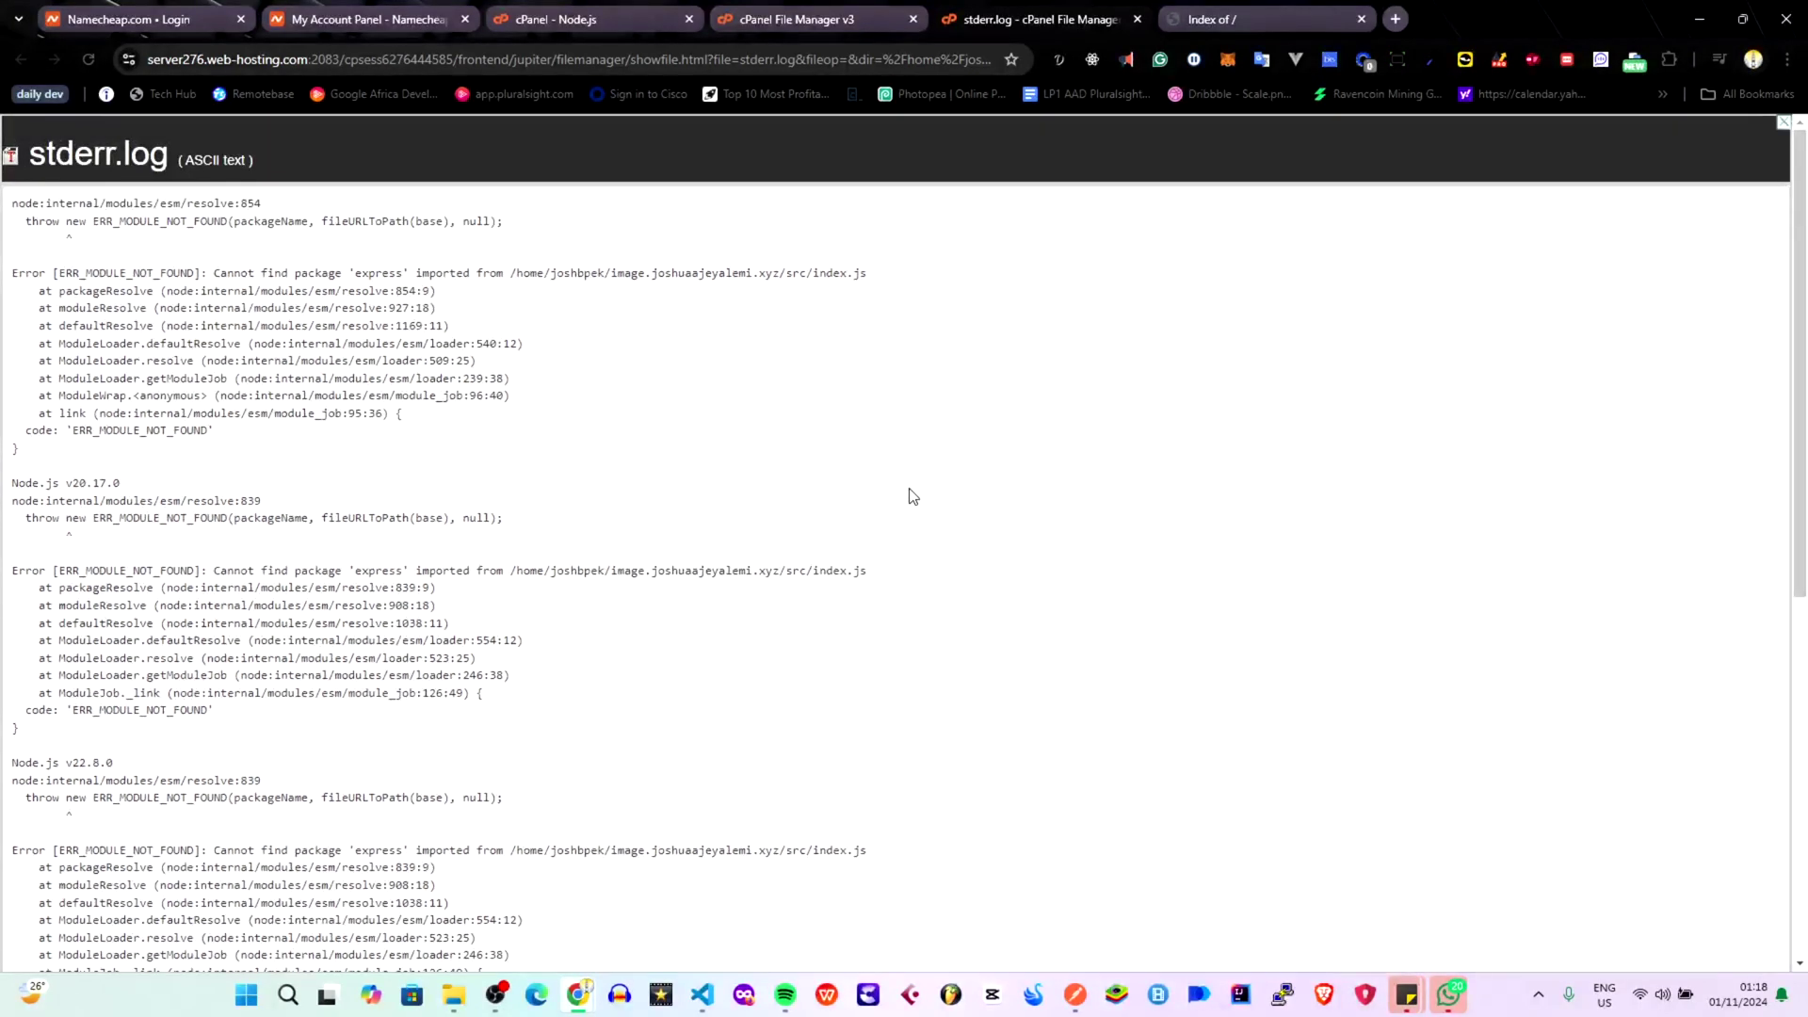
Delete all text in stderr.log and save it as an empty 0-byte file.
{"action": "left_click", "coordinate": [1138, 20]}
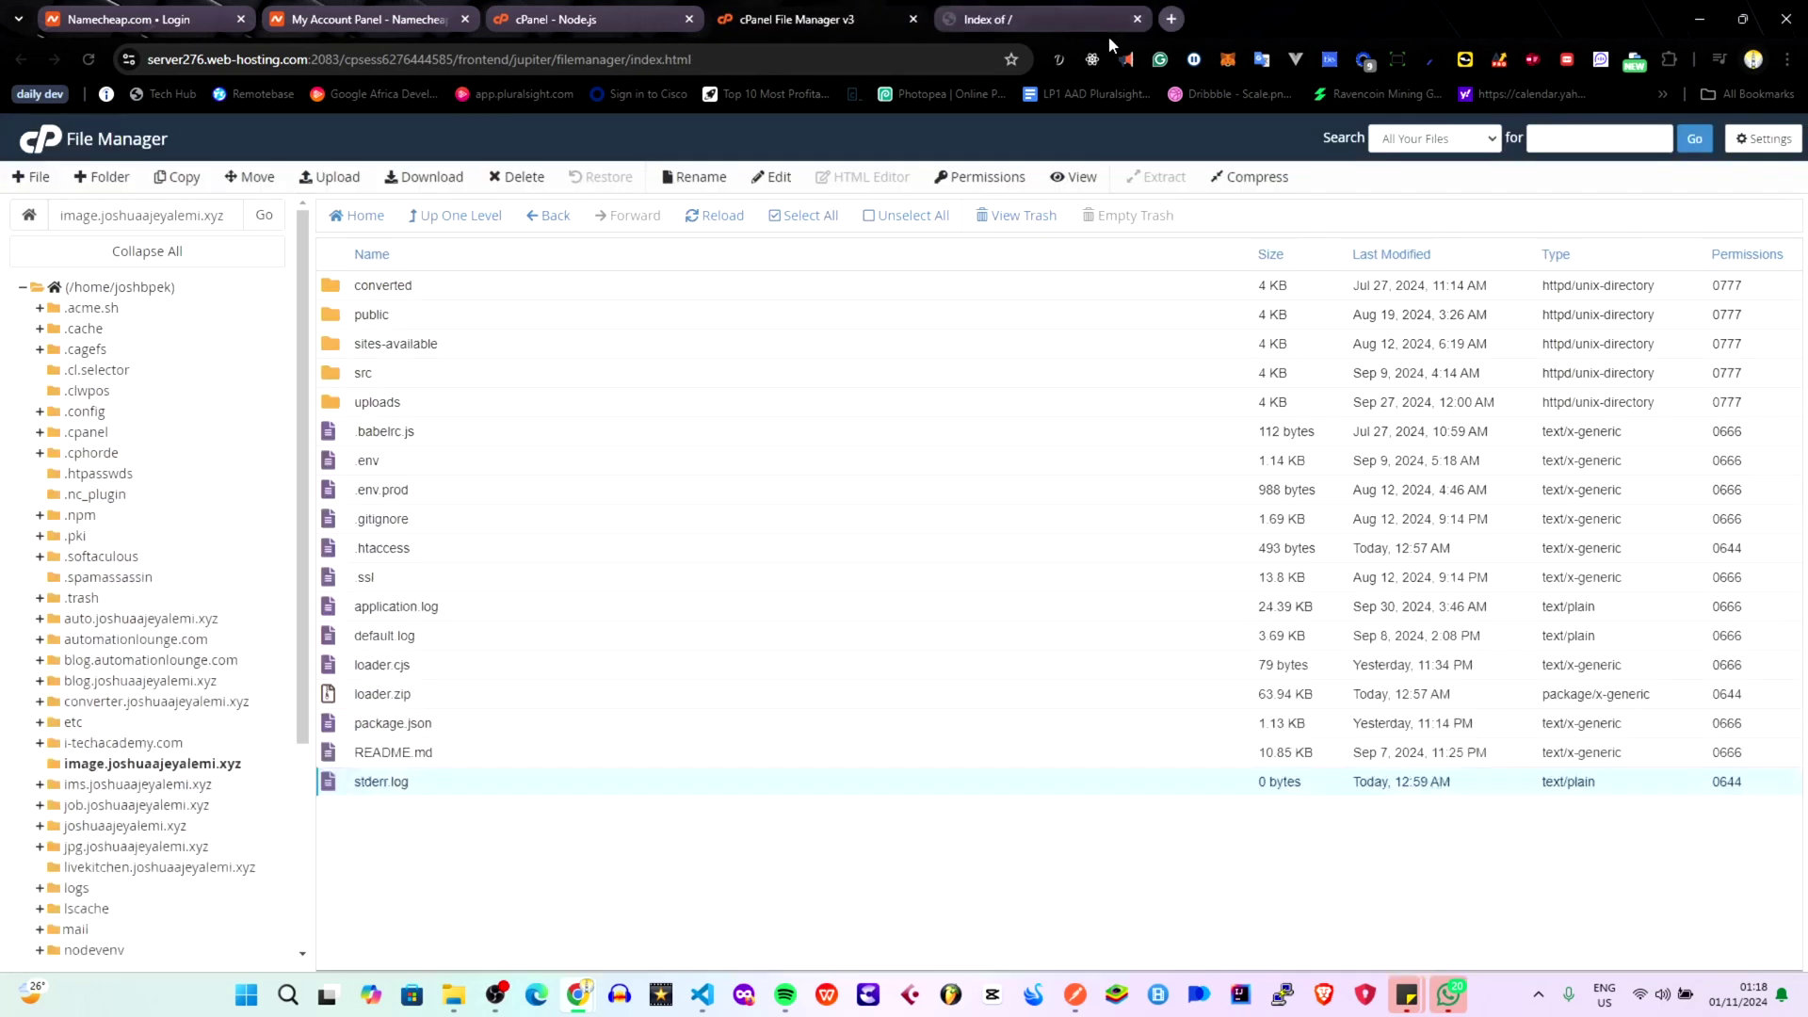
{"action": "right_click", "coordinate": [392, 780]}
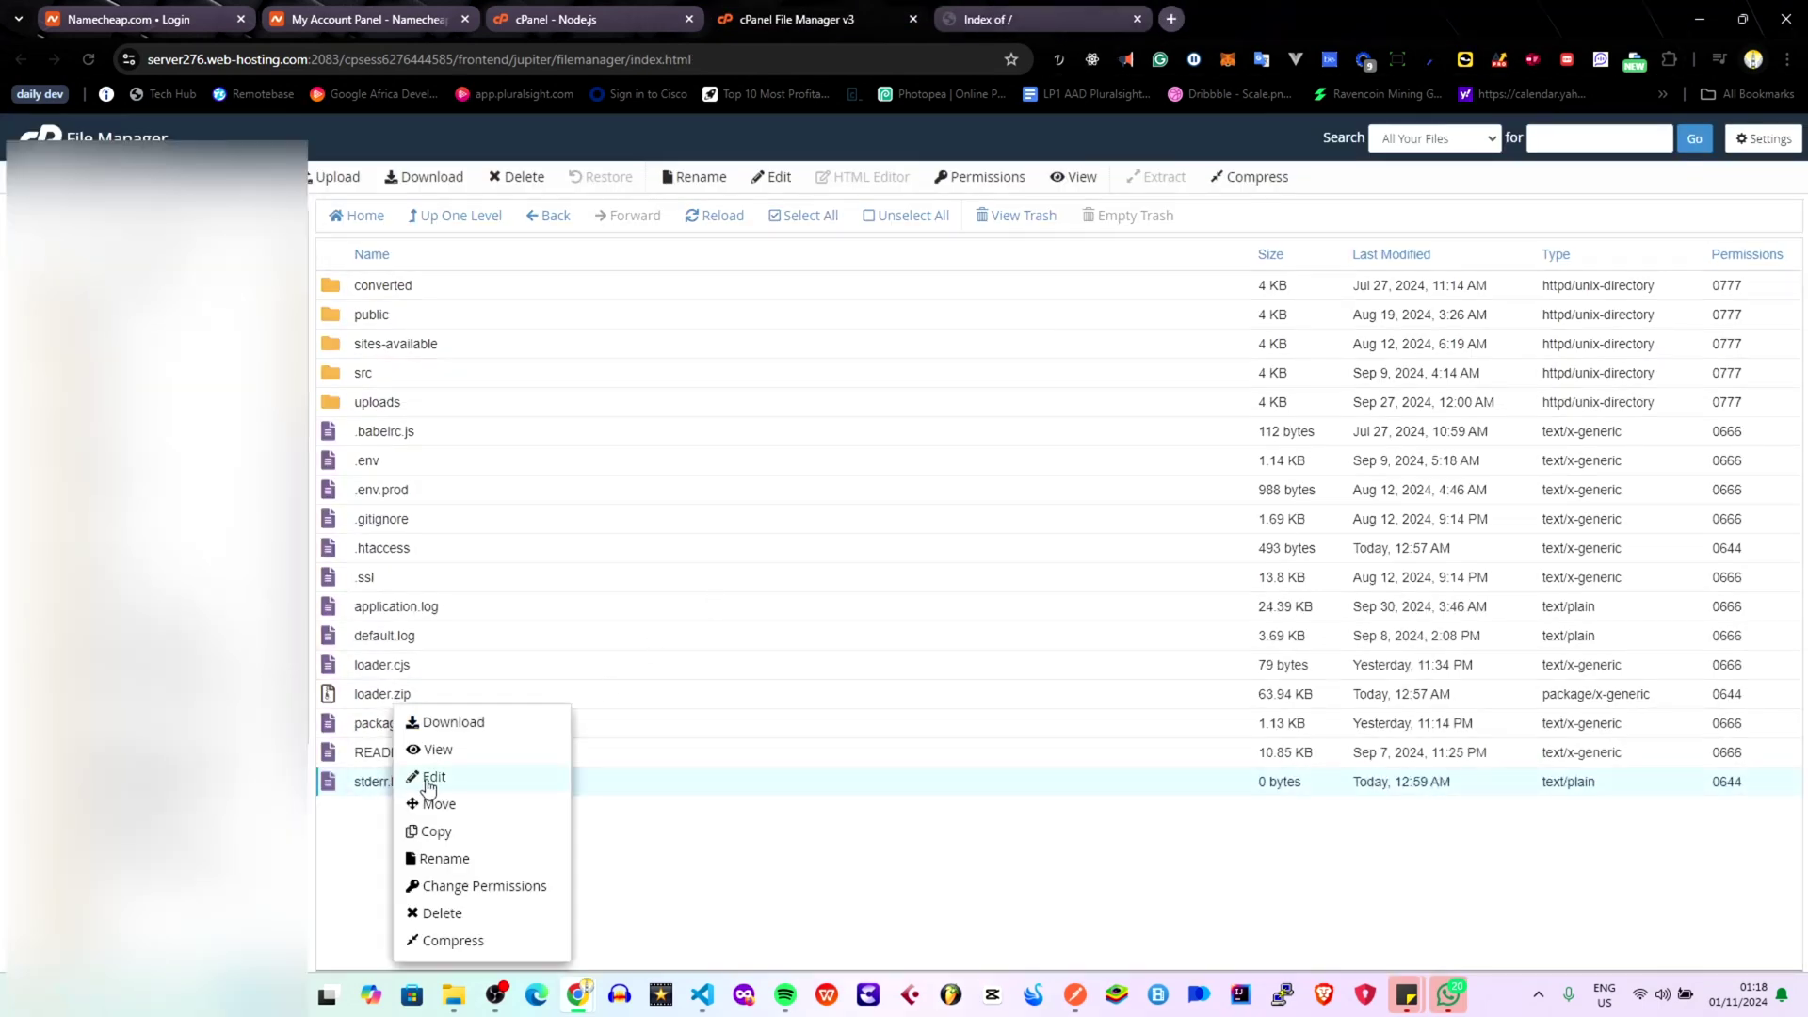
{"action": "left_click", "coordinate": [428, 779]}
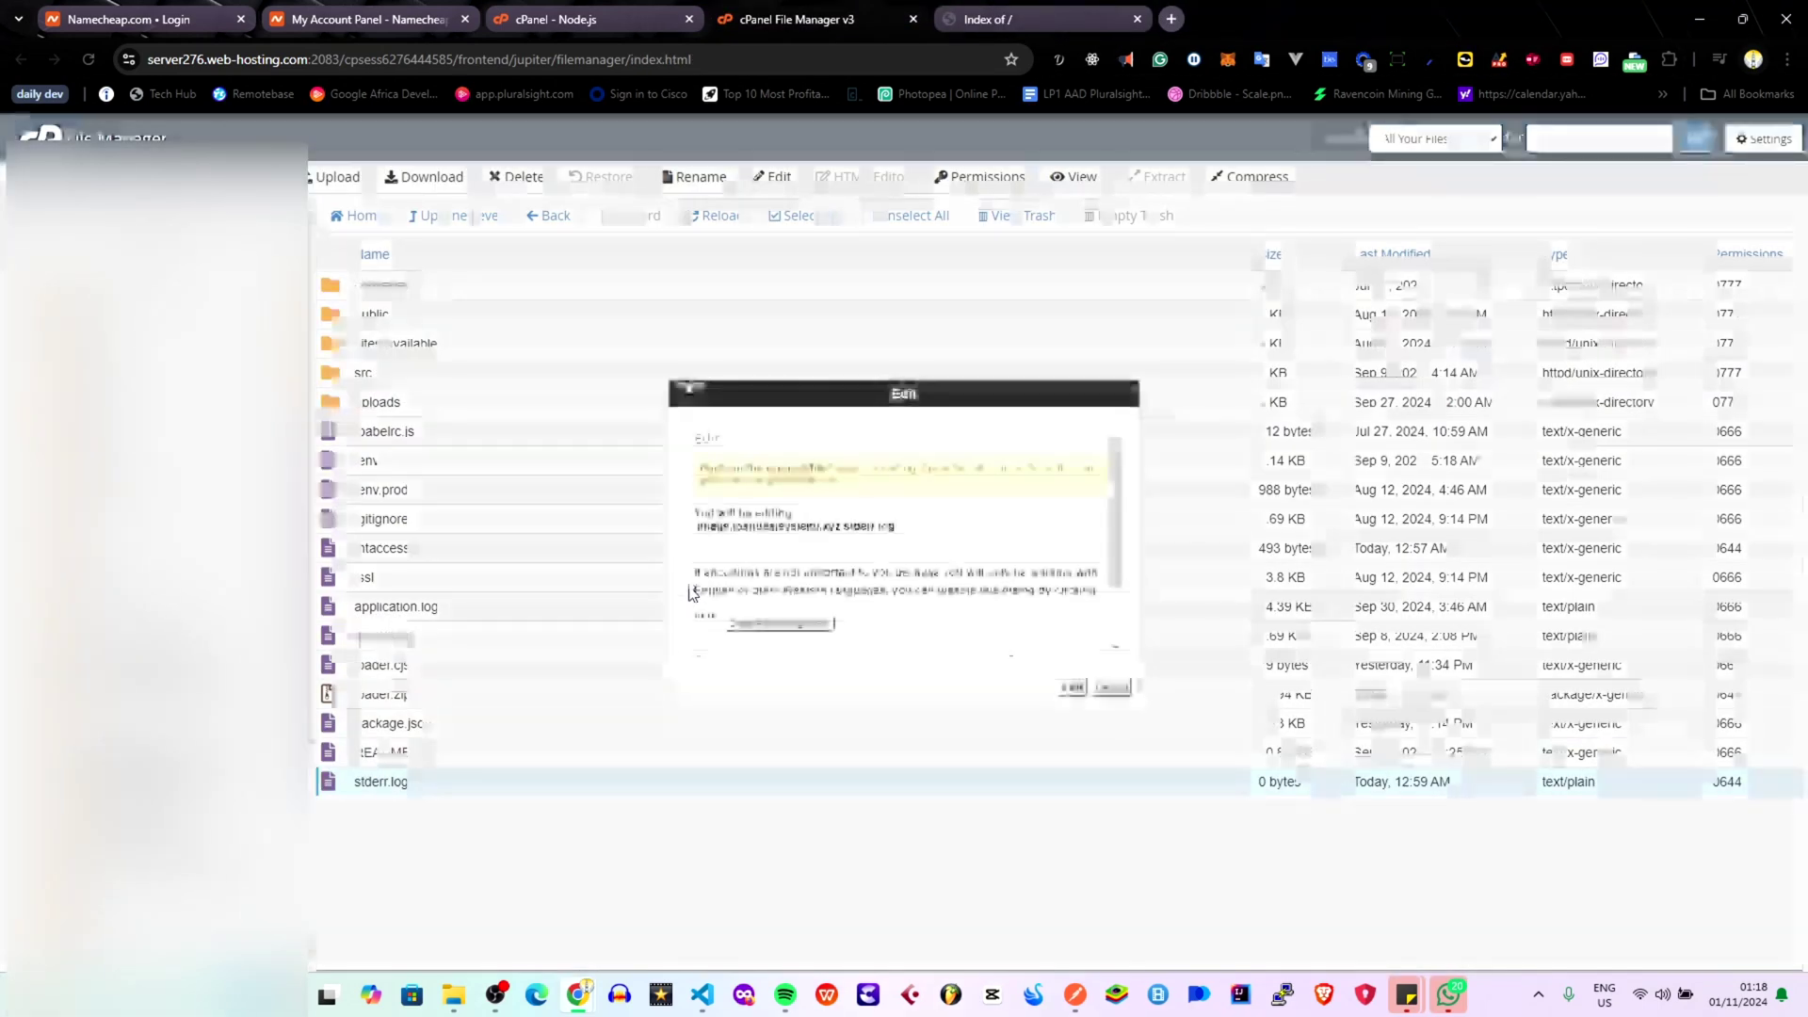
{"action": "left_click", "coordinate": [1065, 688]}
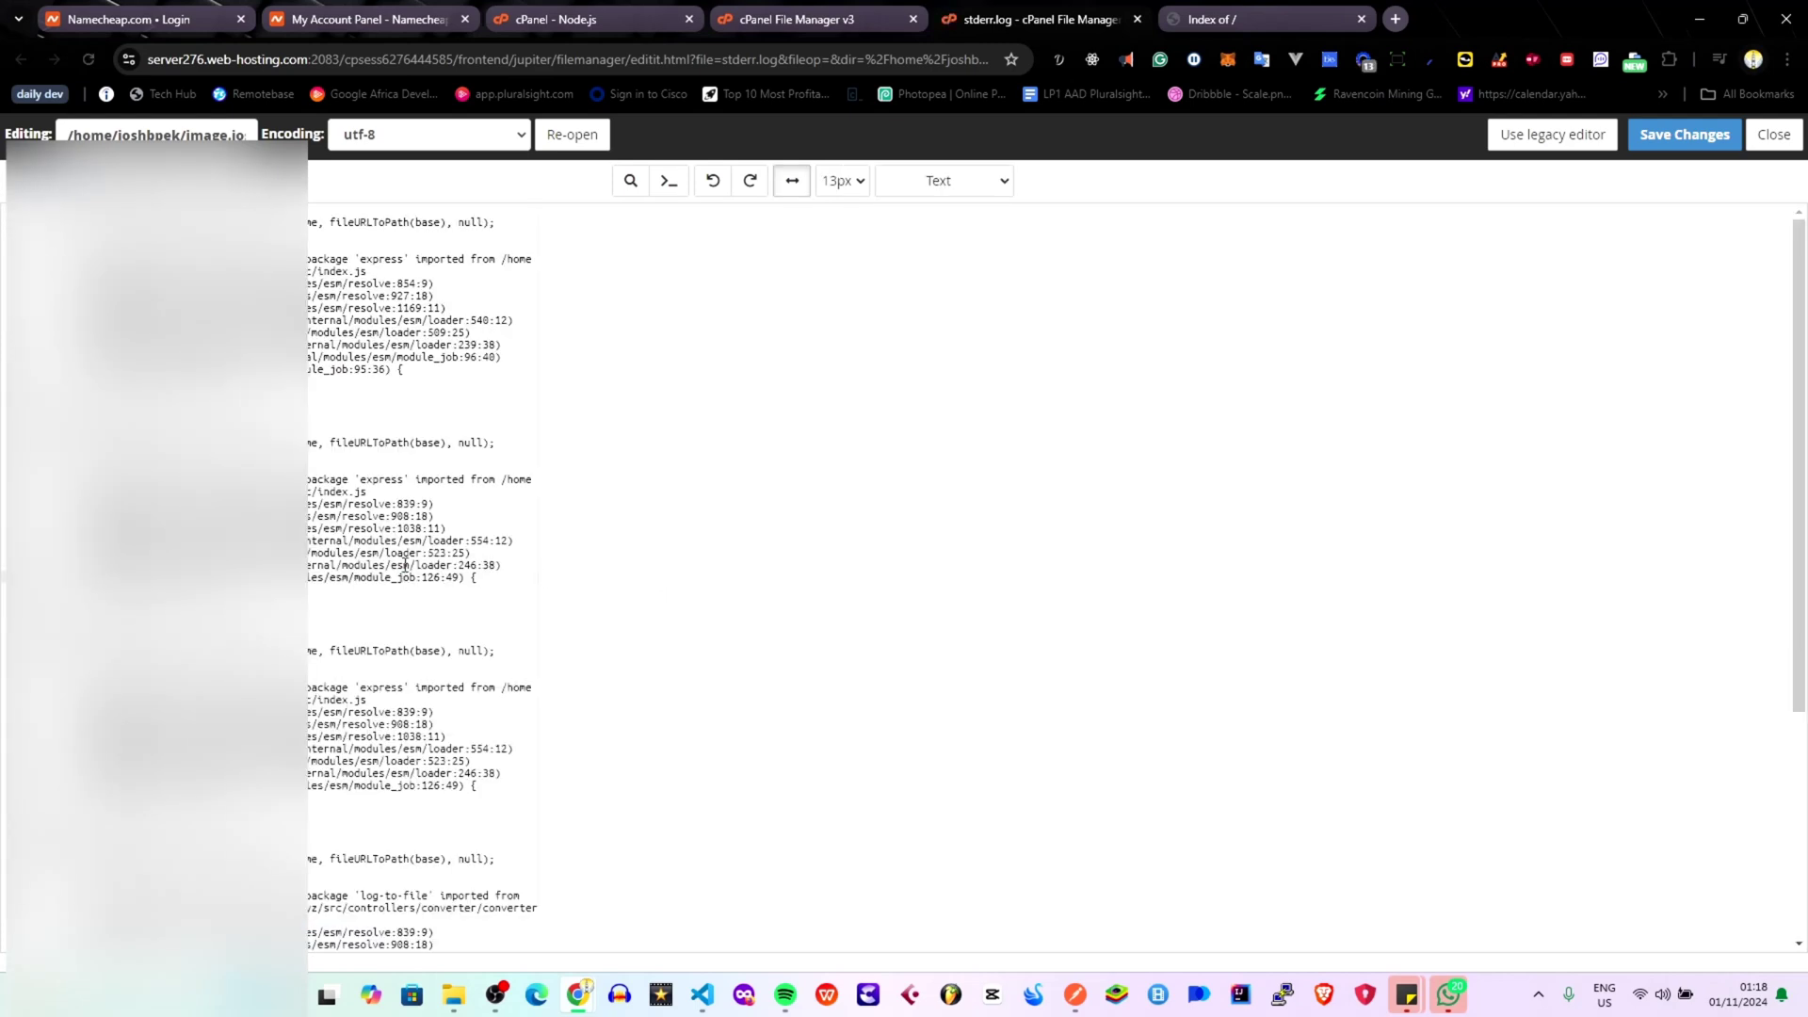
{"action": "key", "text": "ctrl+a"}
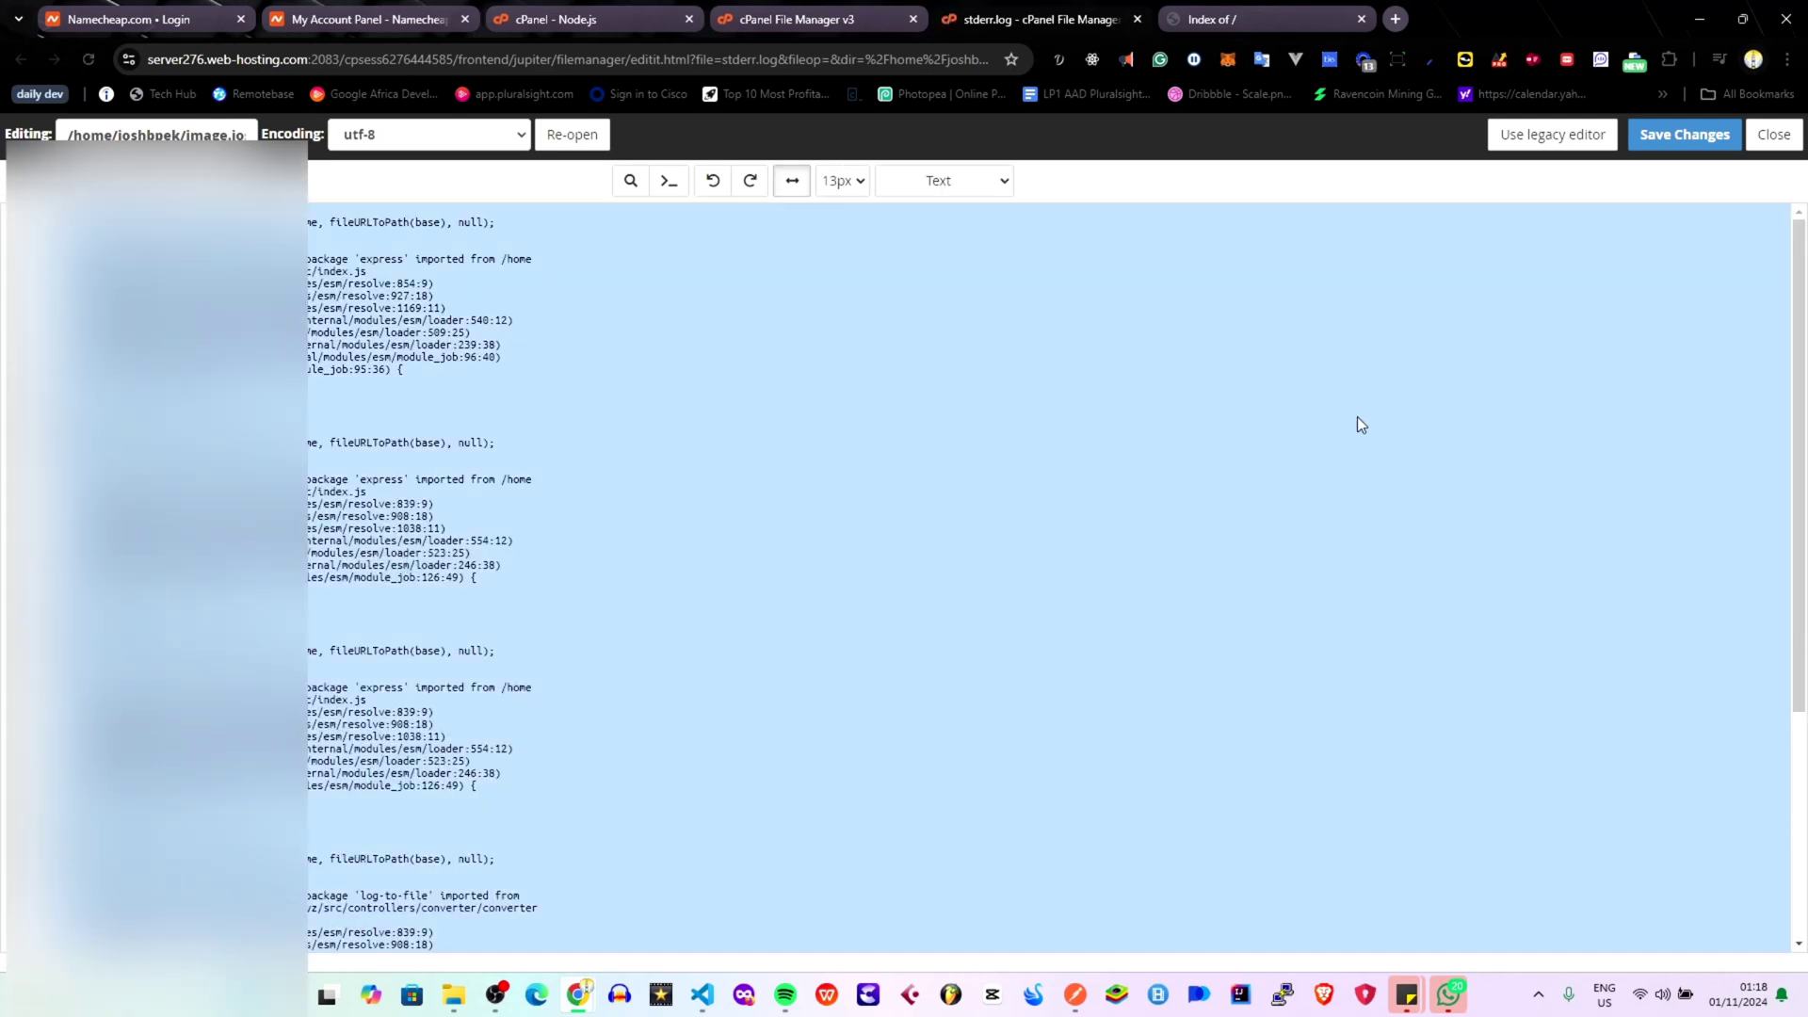
{"action": "key", "text": "Delete"}
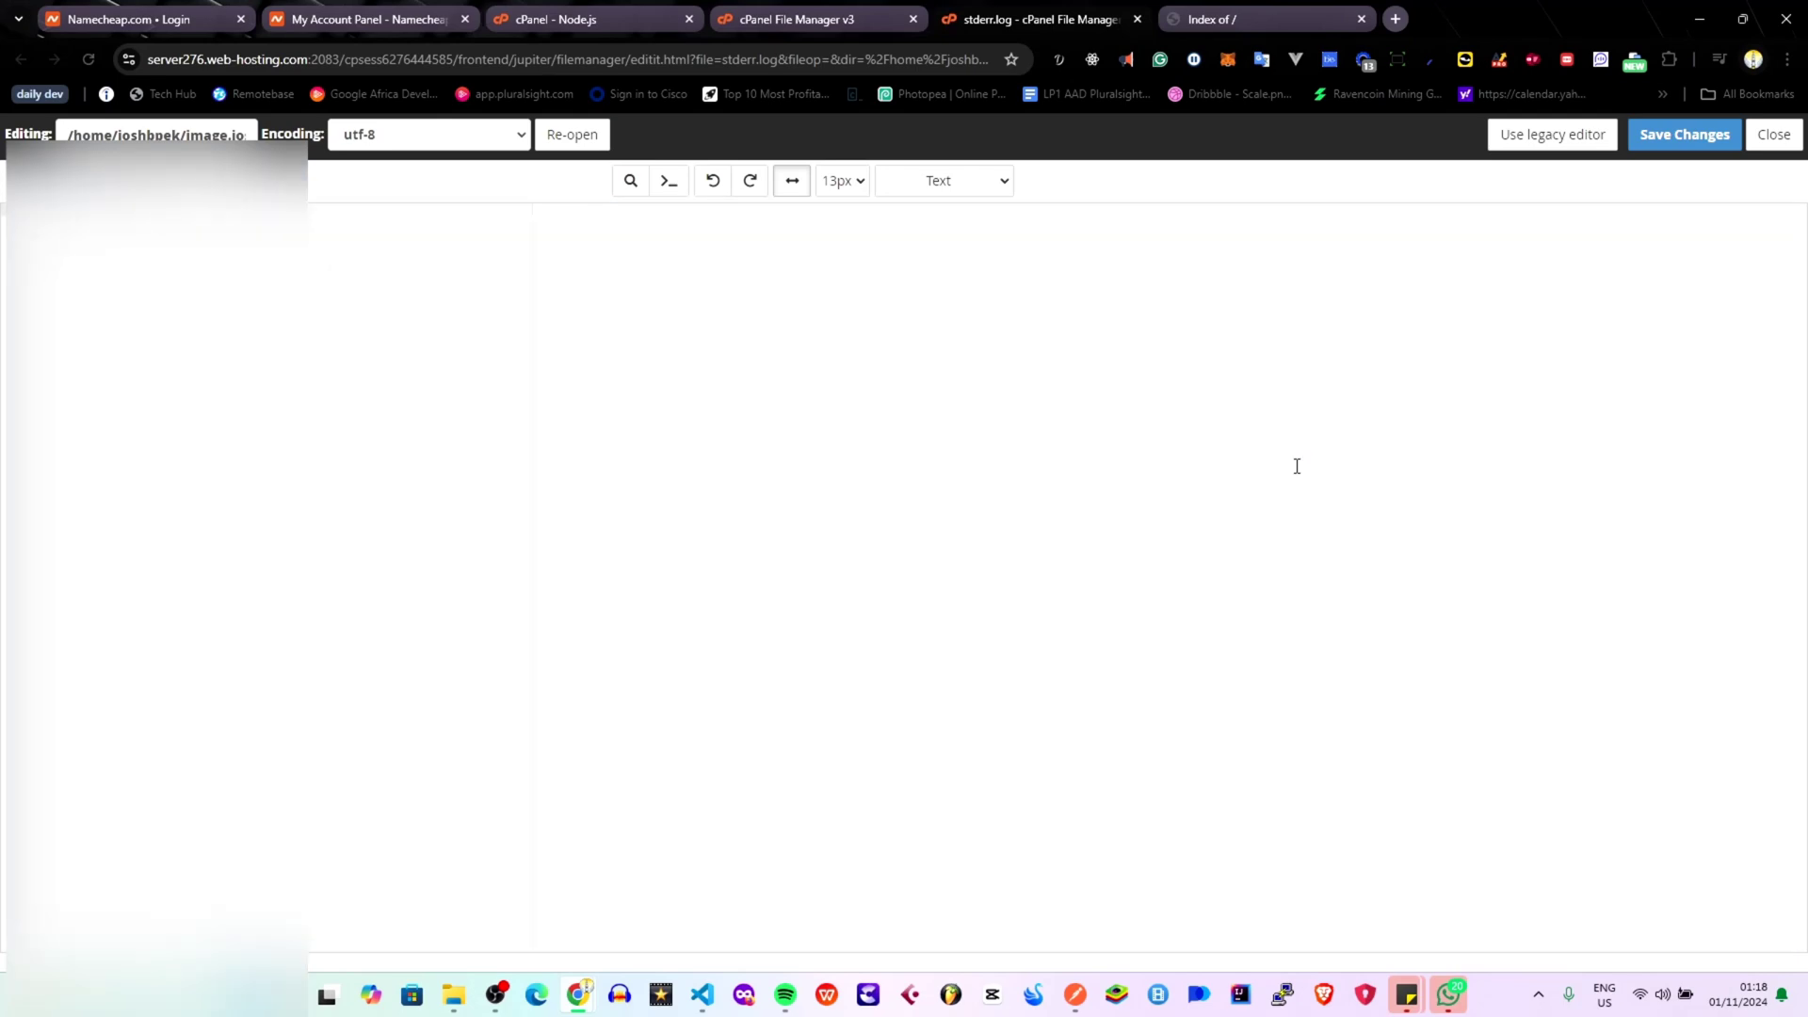
{"action": "left_click", "coordinate": [1707, 141]}
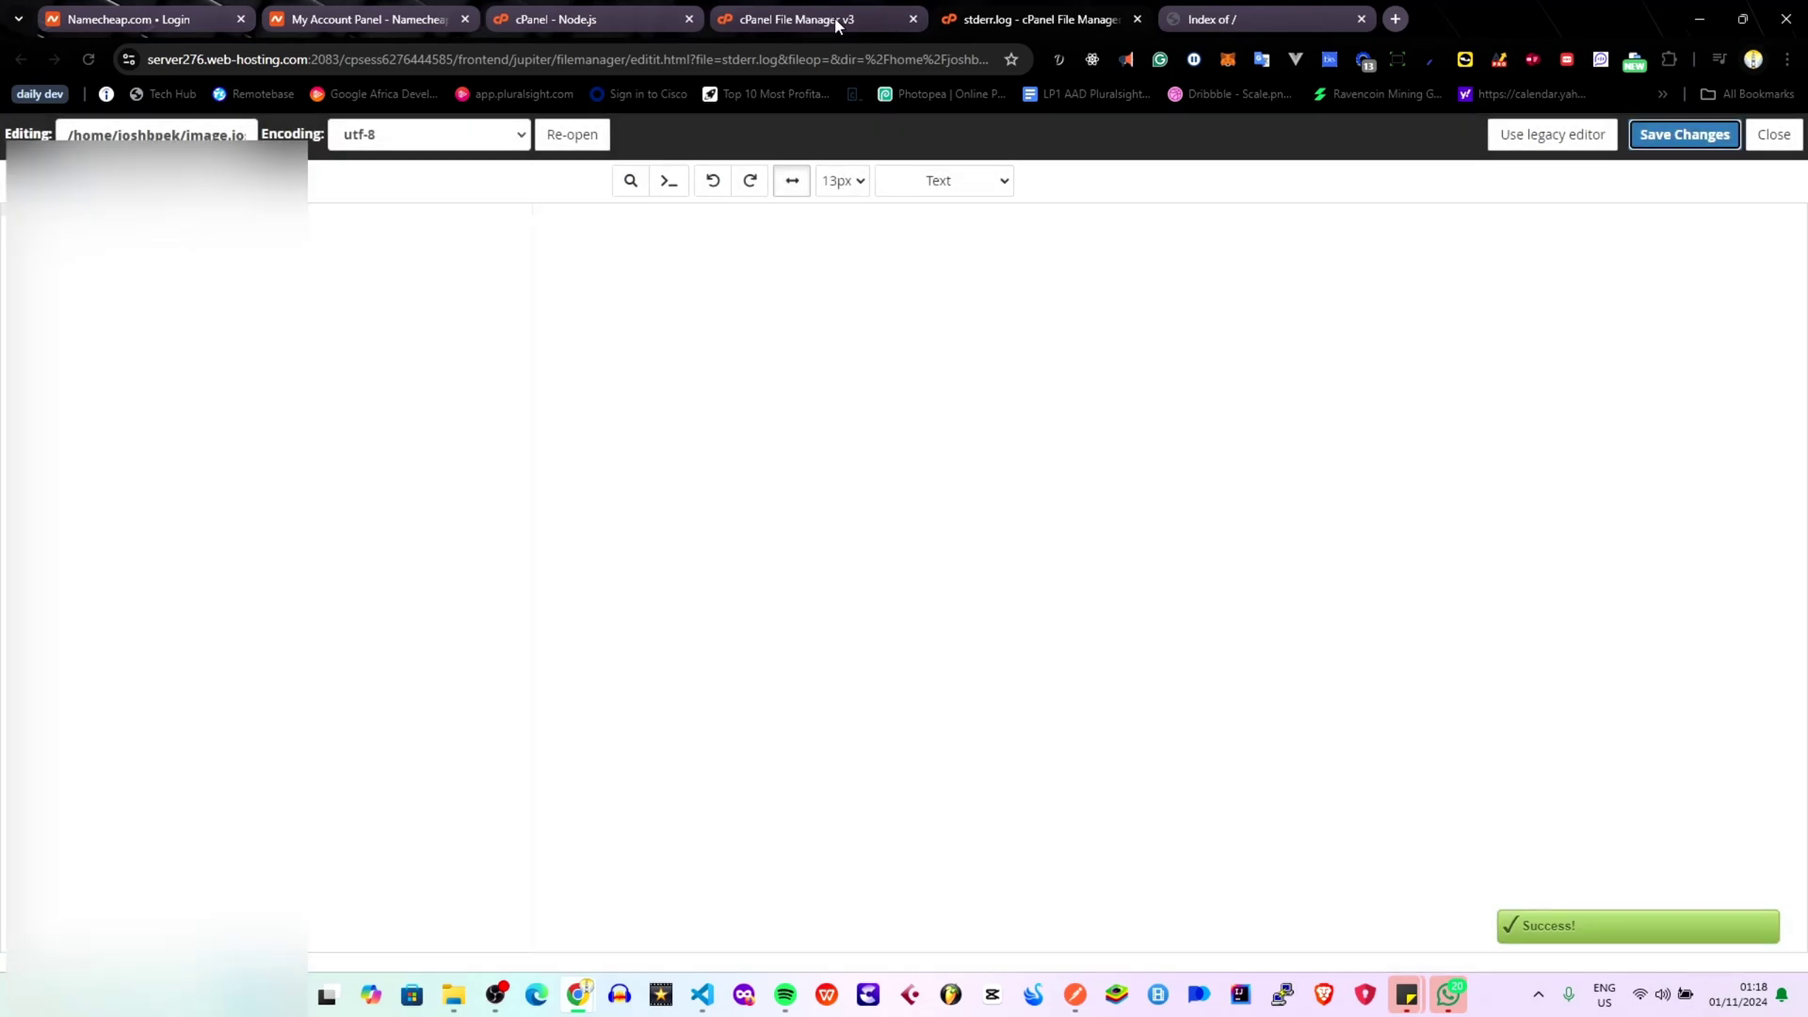
{"action": "left_click", "coordinate": [835, 21]}
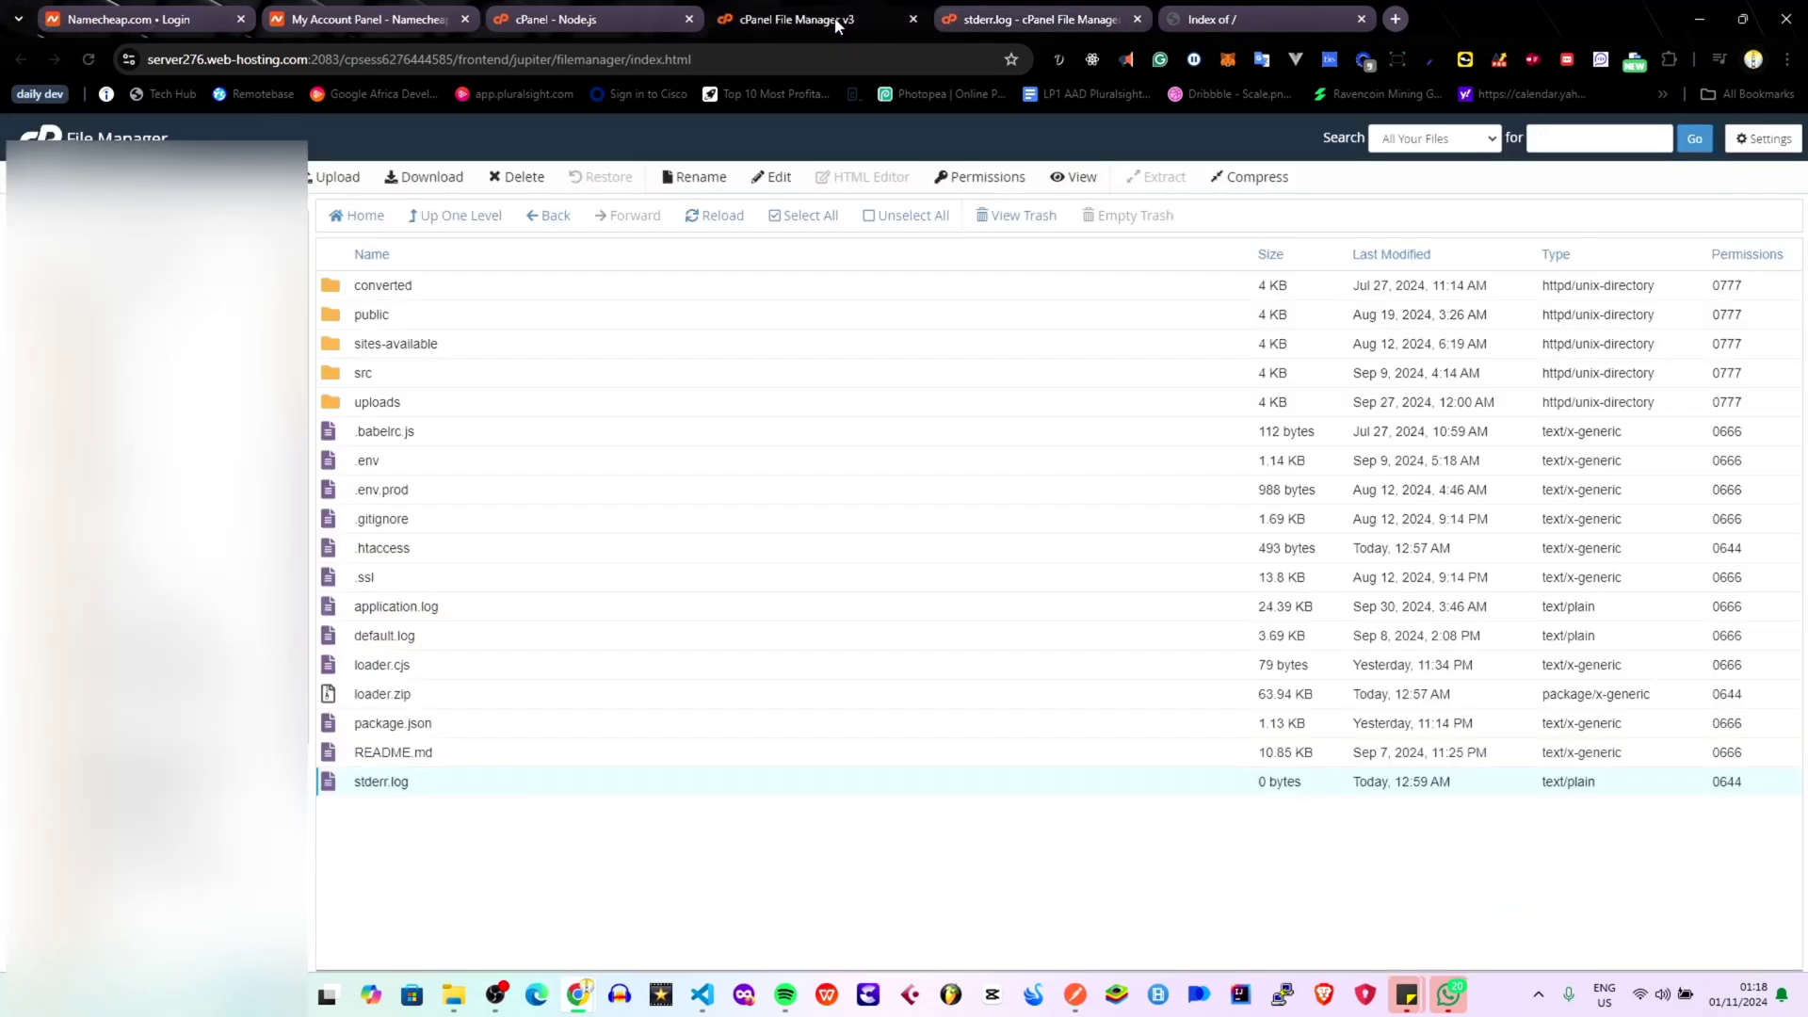
Restart the image app from its Node.js settings page.
{"action": "left_click", "coordinate": [602, 20]}
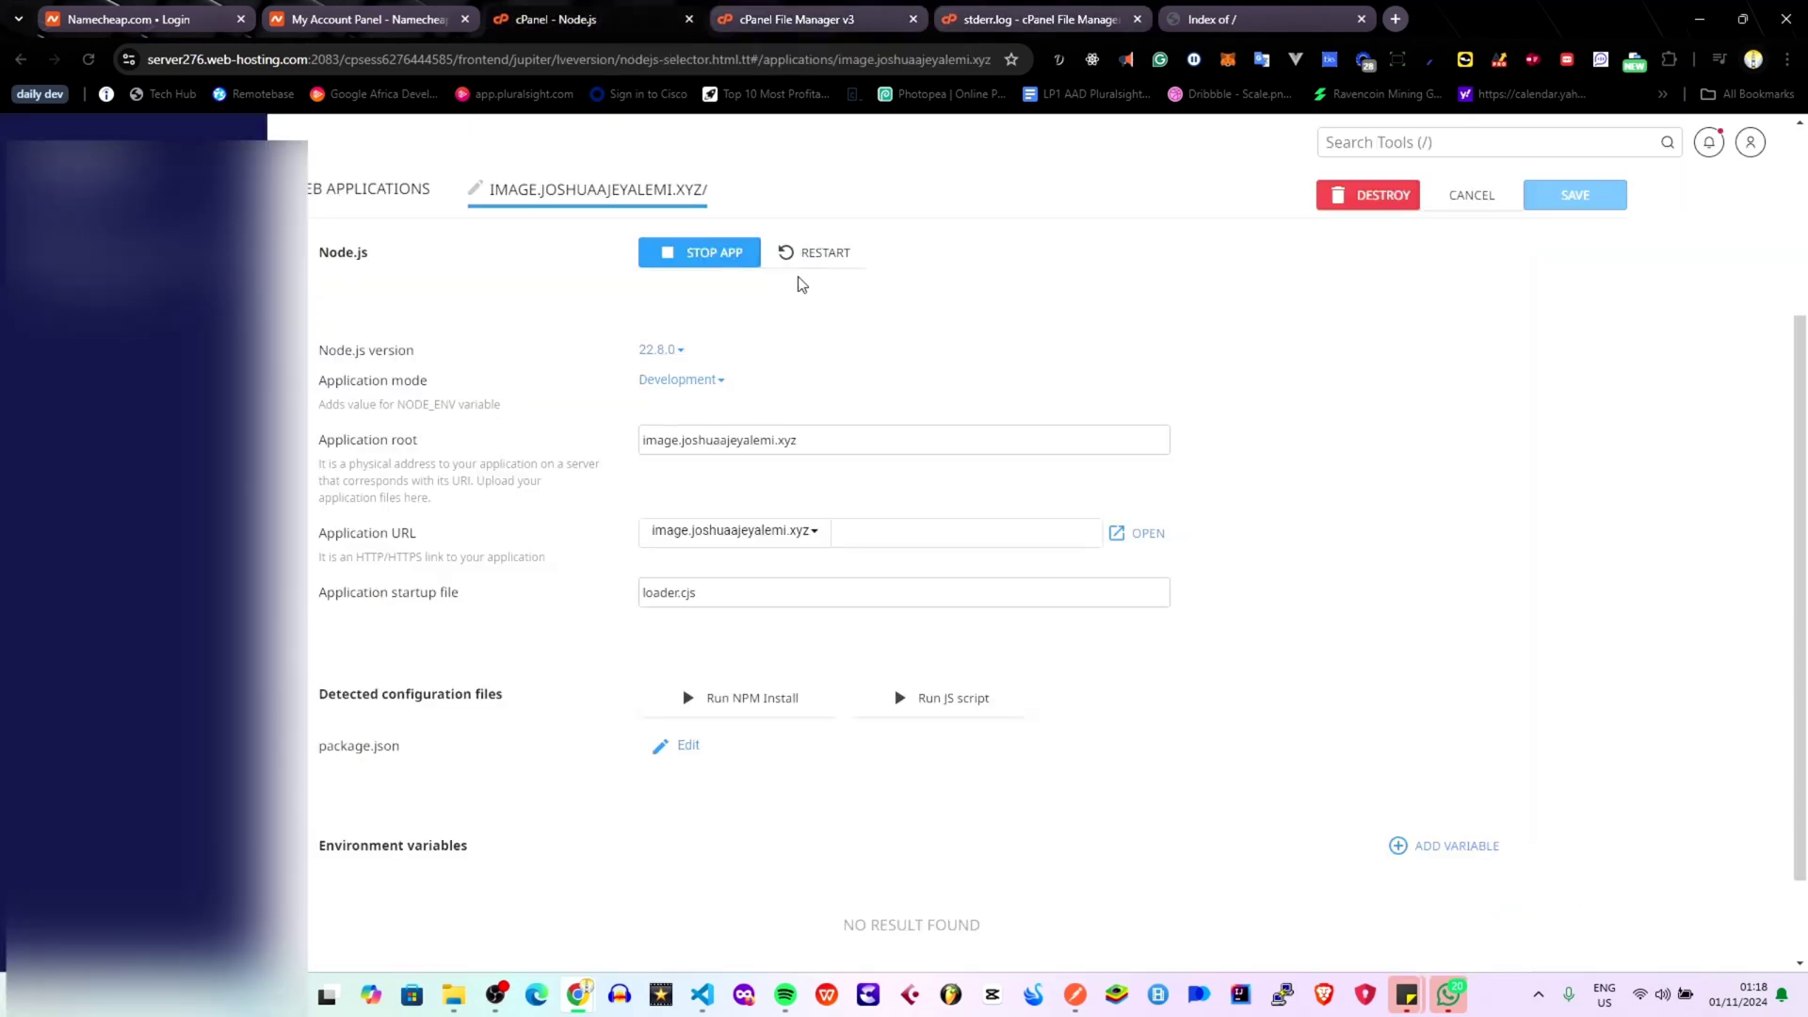
{"action": "left_click", "coordinate": [817, 255]}
{"action": "left_click", "coordinate": [818, 251]}
Reopen stderr.log in the editor, confirm it is still empty, and close both editor tabs.
{"action": "left_click", "coordinate": [822, 25]}
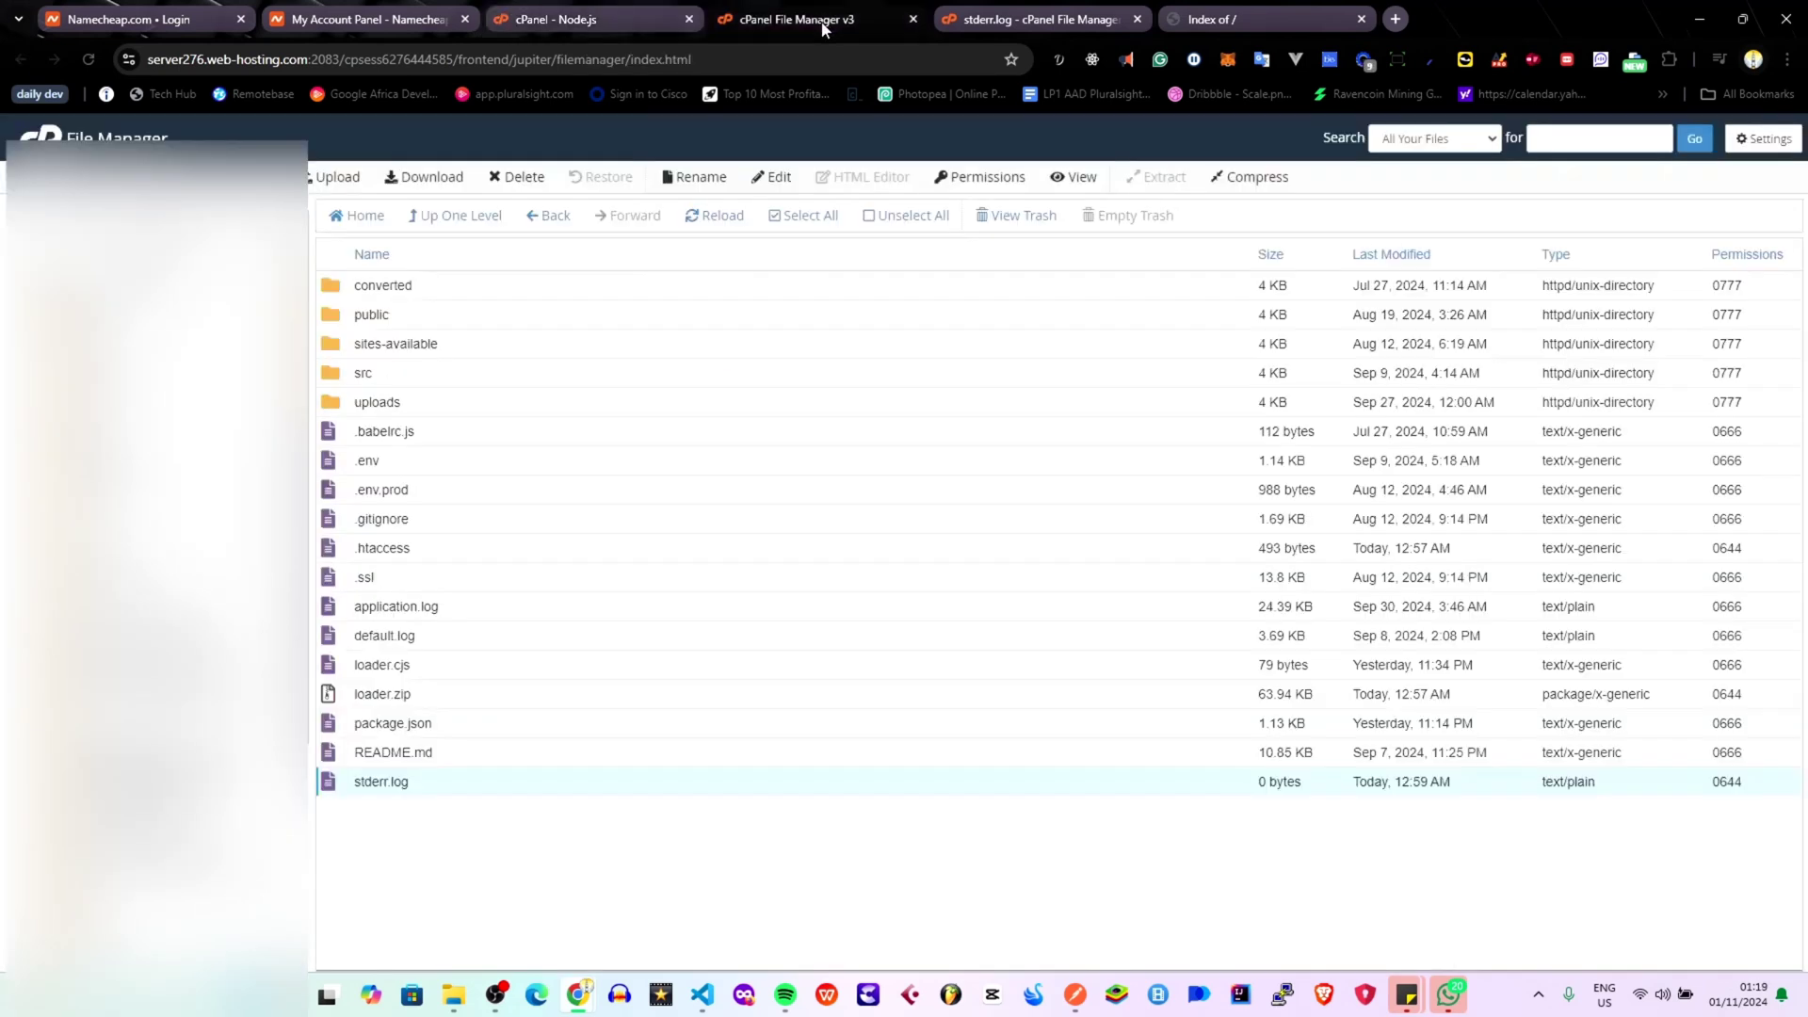
{"action": "right_click", "coordinate": [435, 825]}
{"action": "right_click", "coordinate": [377, 787]}
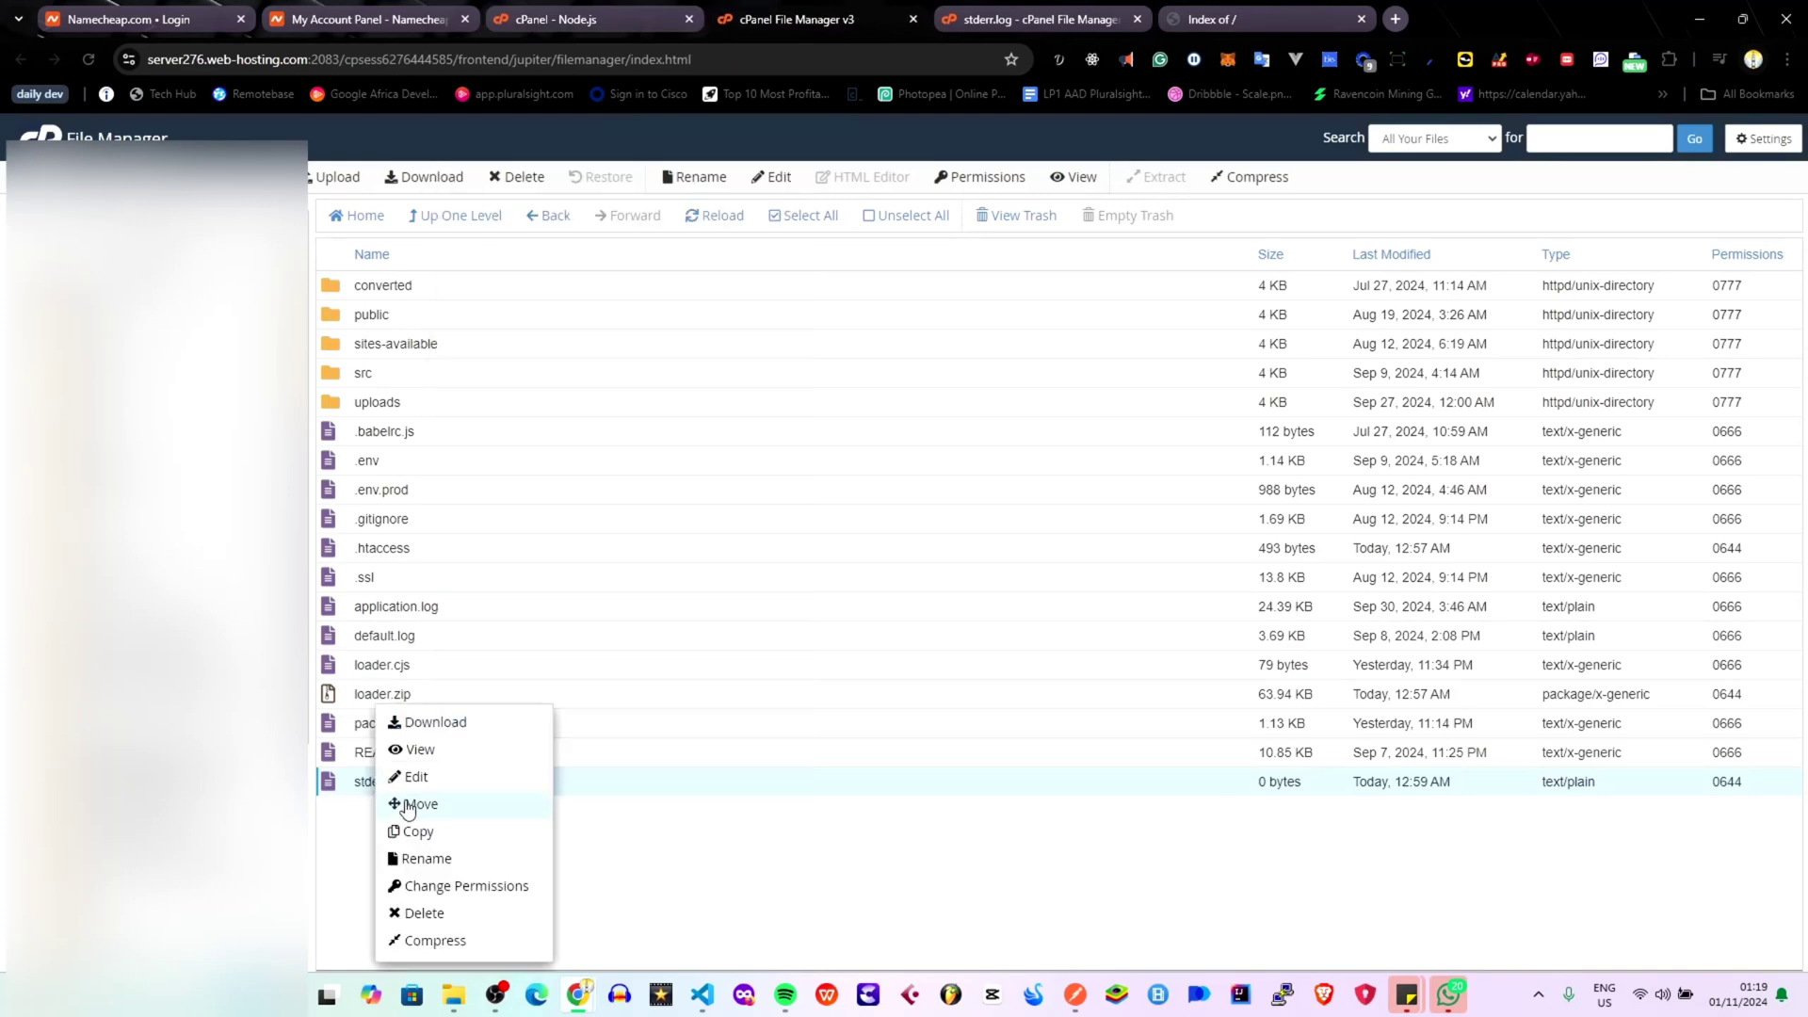
{"action": "left_click", "coordinate": [417, 778]}
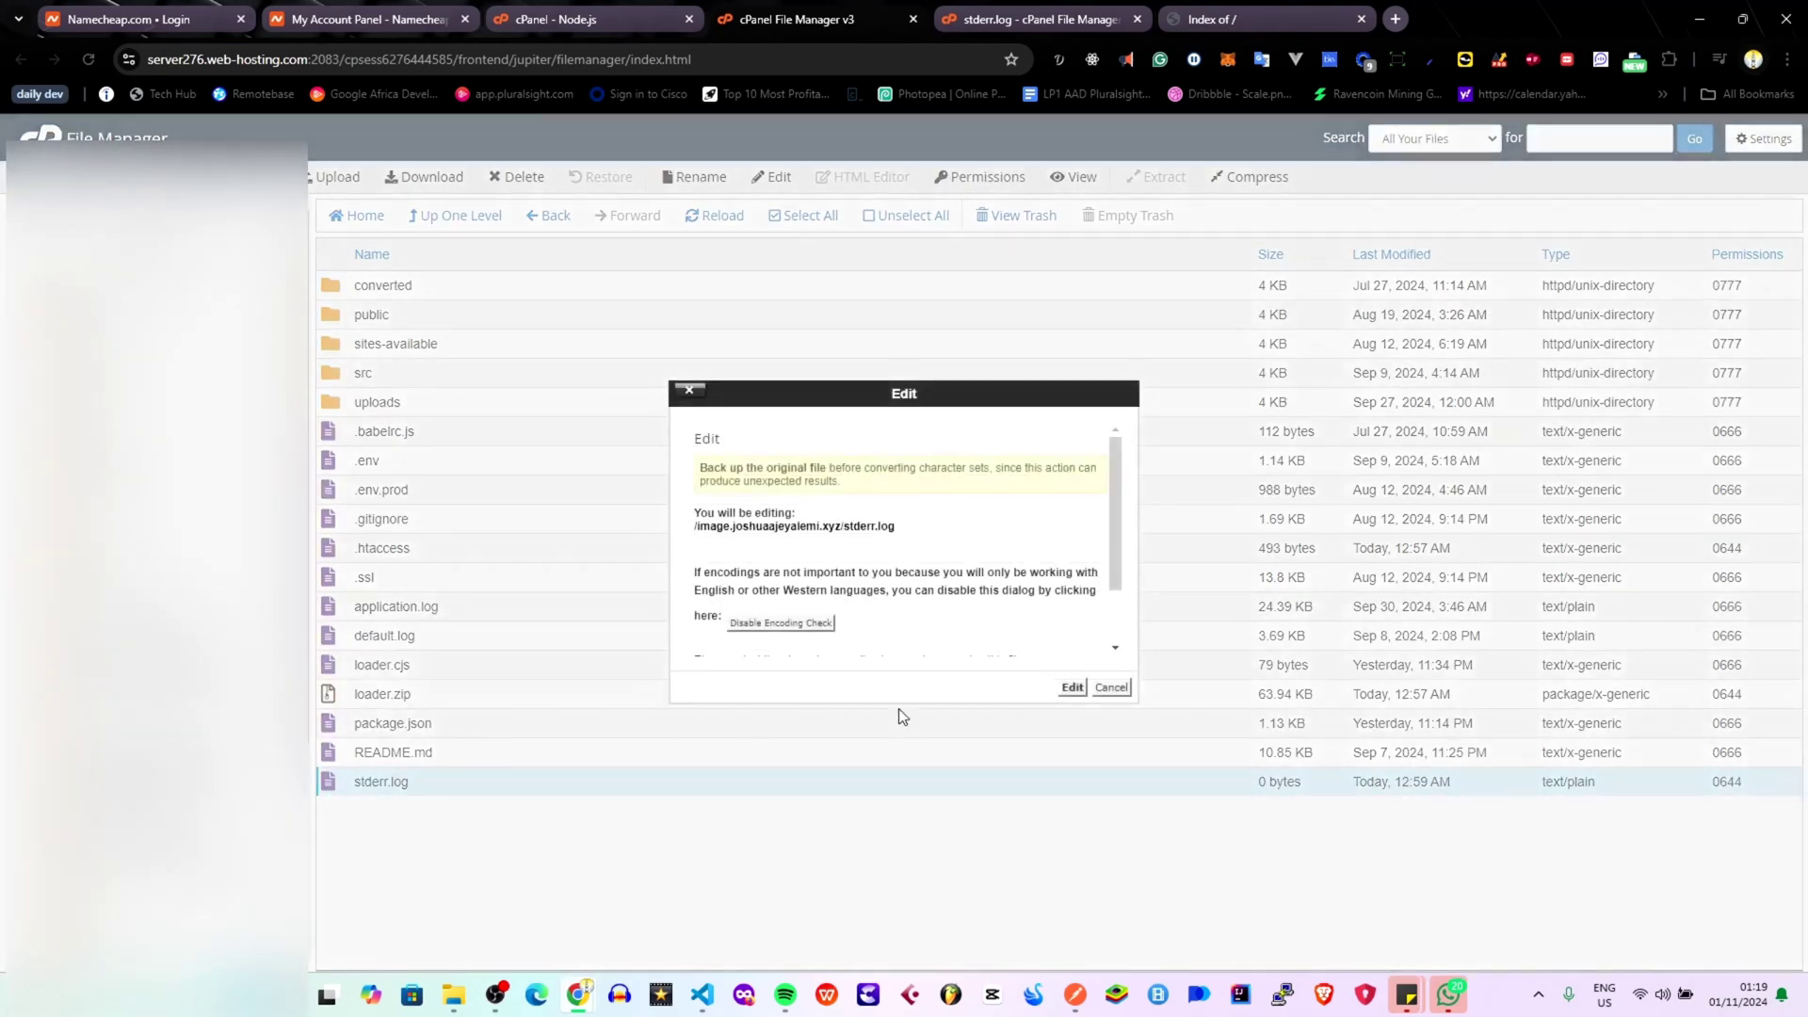
{"action": "left_click", "coordinate": [1070, 688]}
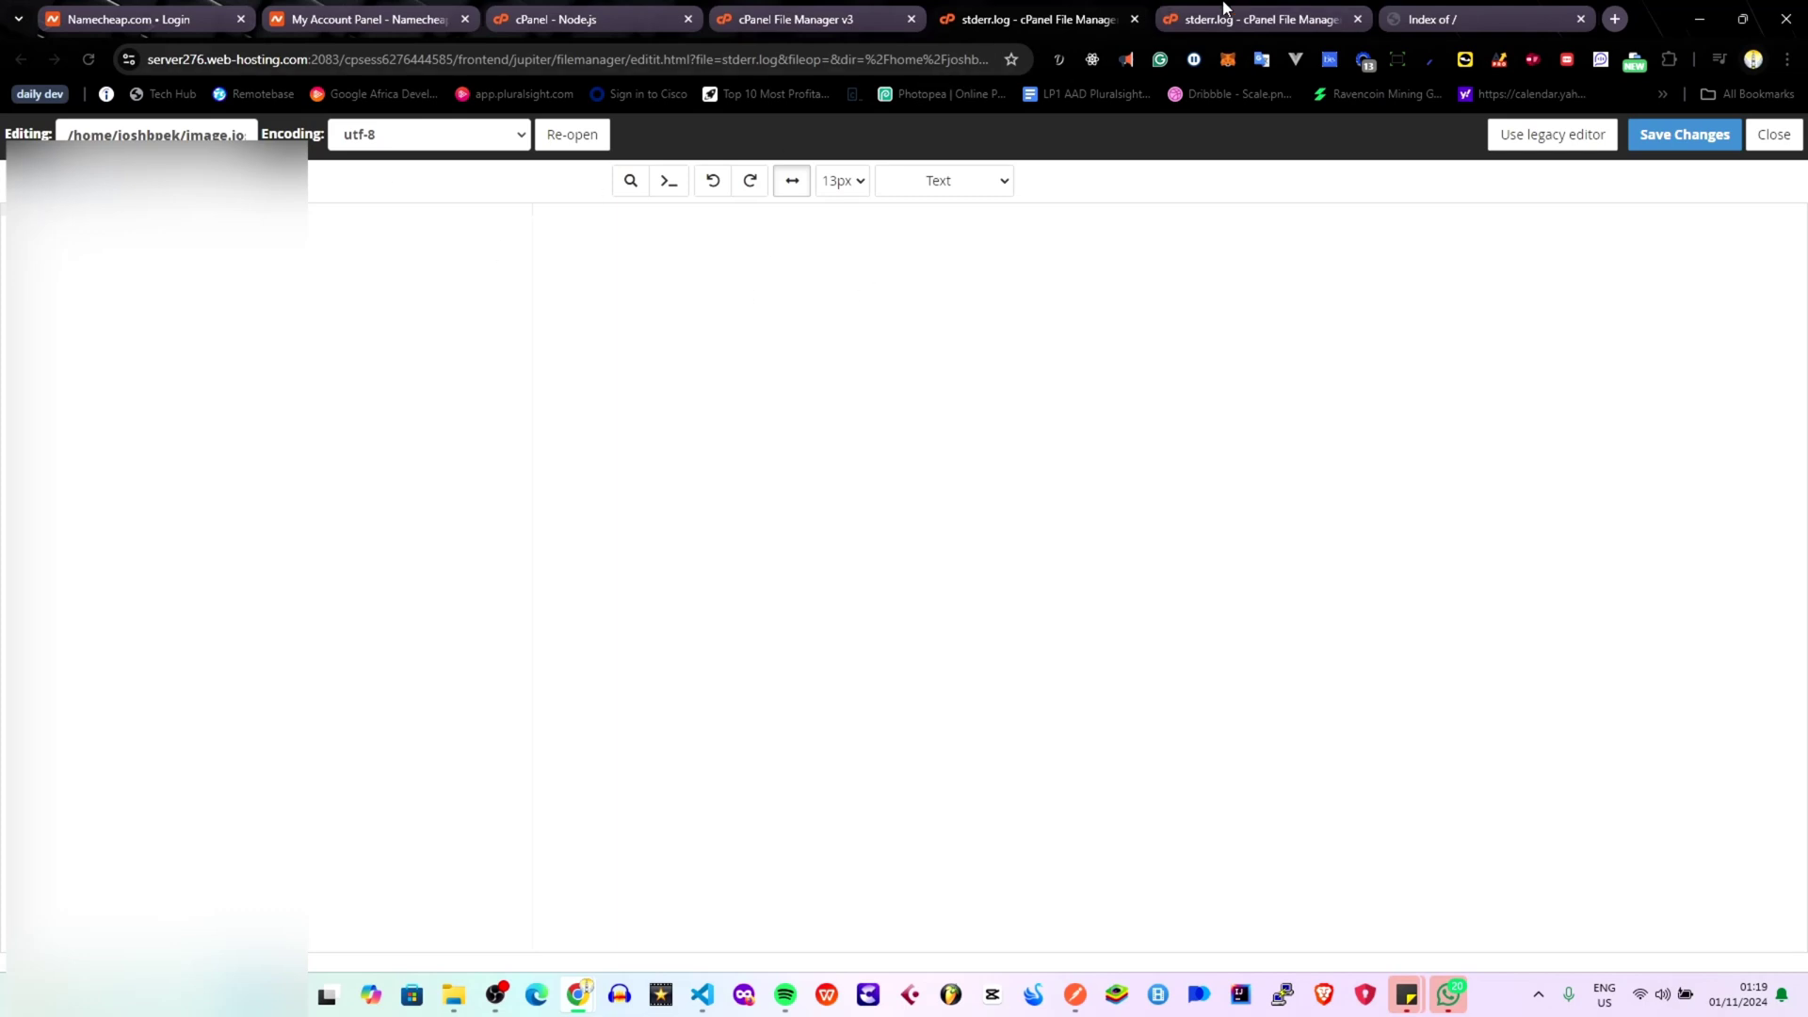
{"action": "left_click", "coordinate": [1357, 19]}
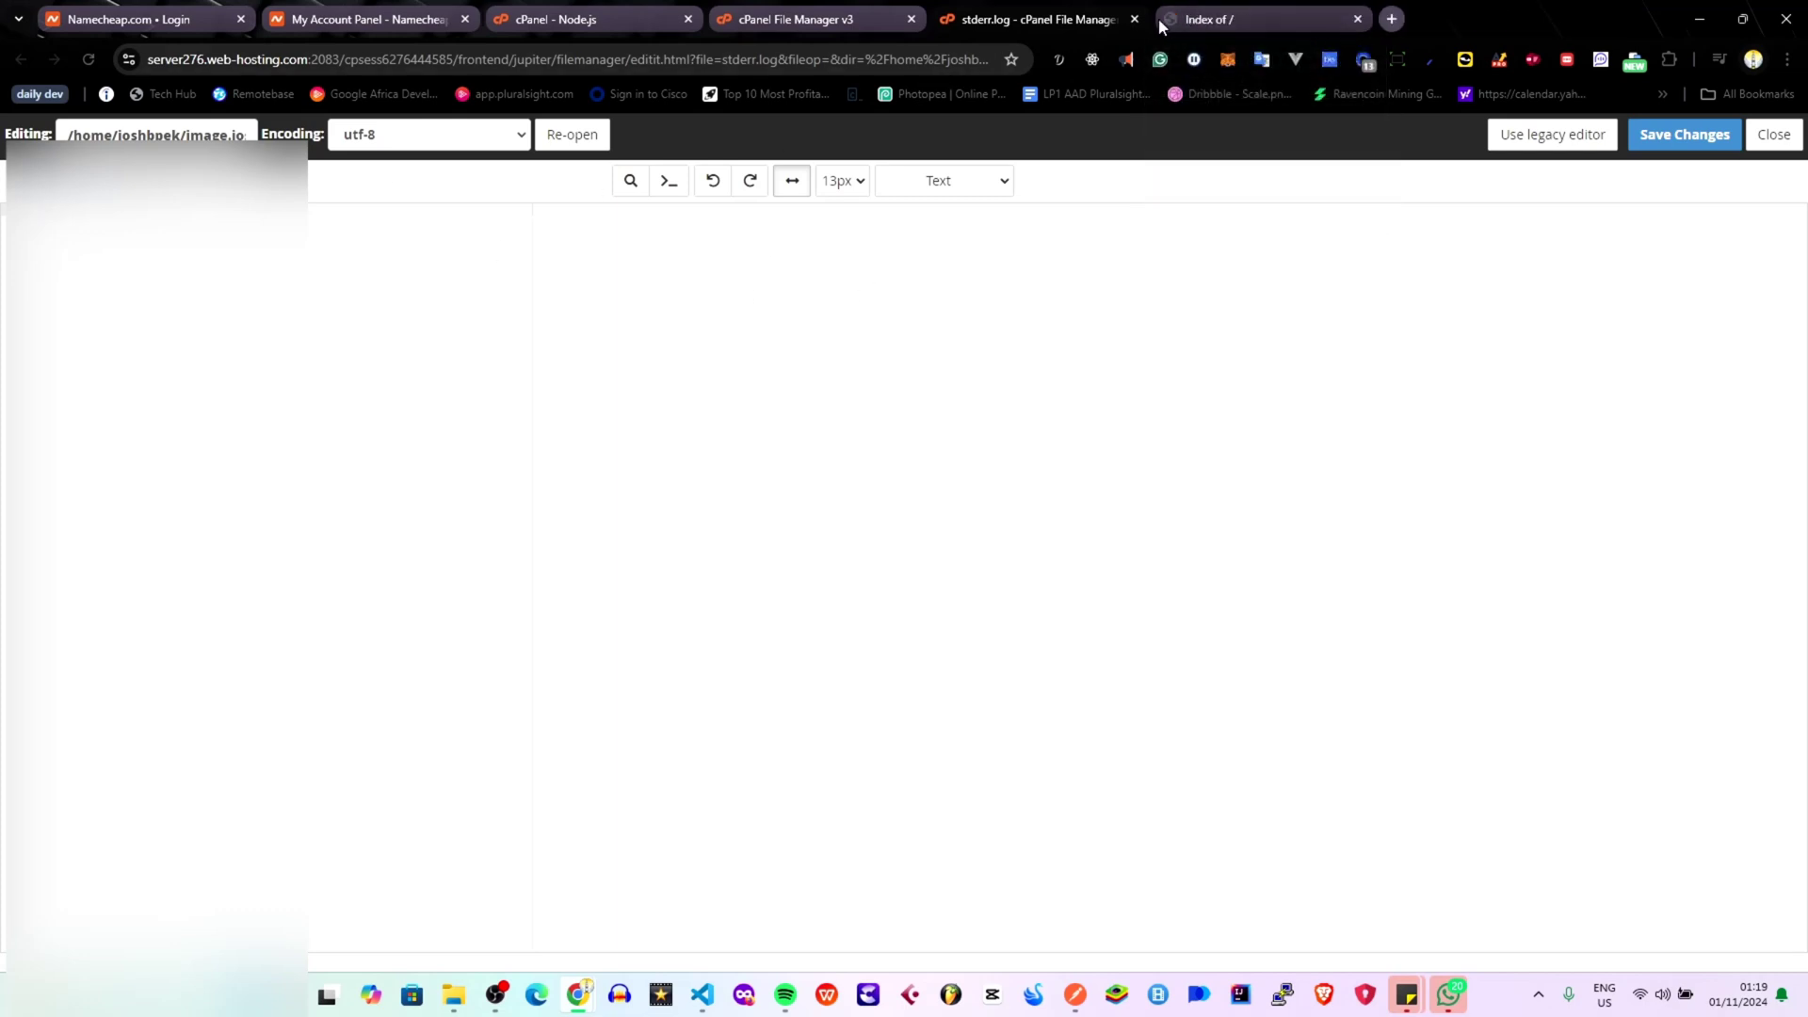
{"action": "left_click", "coordinate": [1134, 19]}
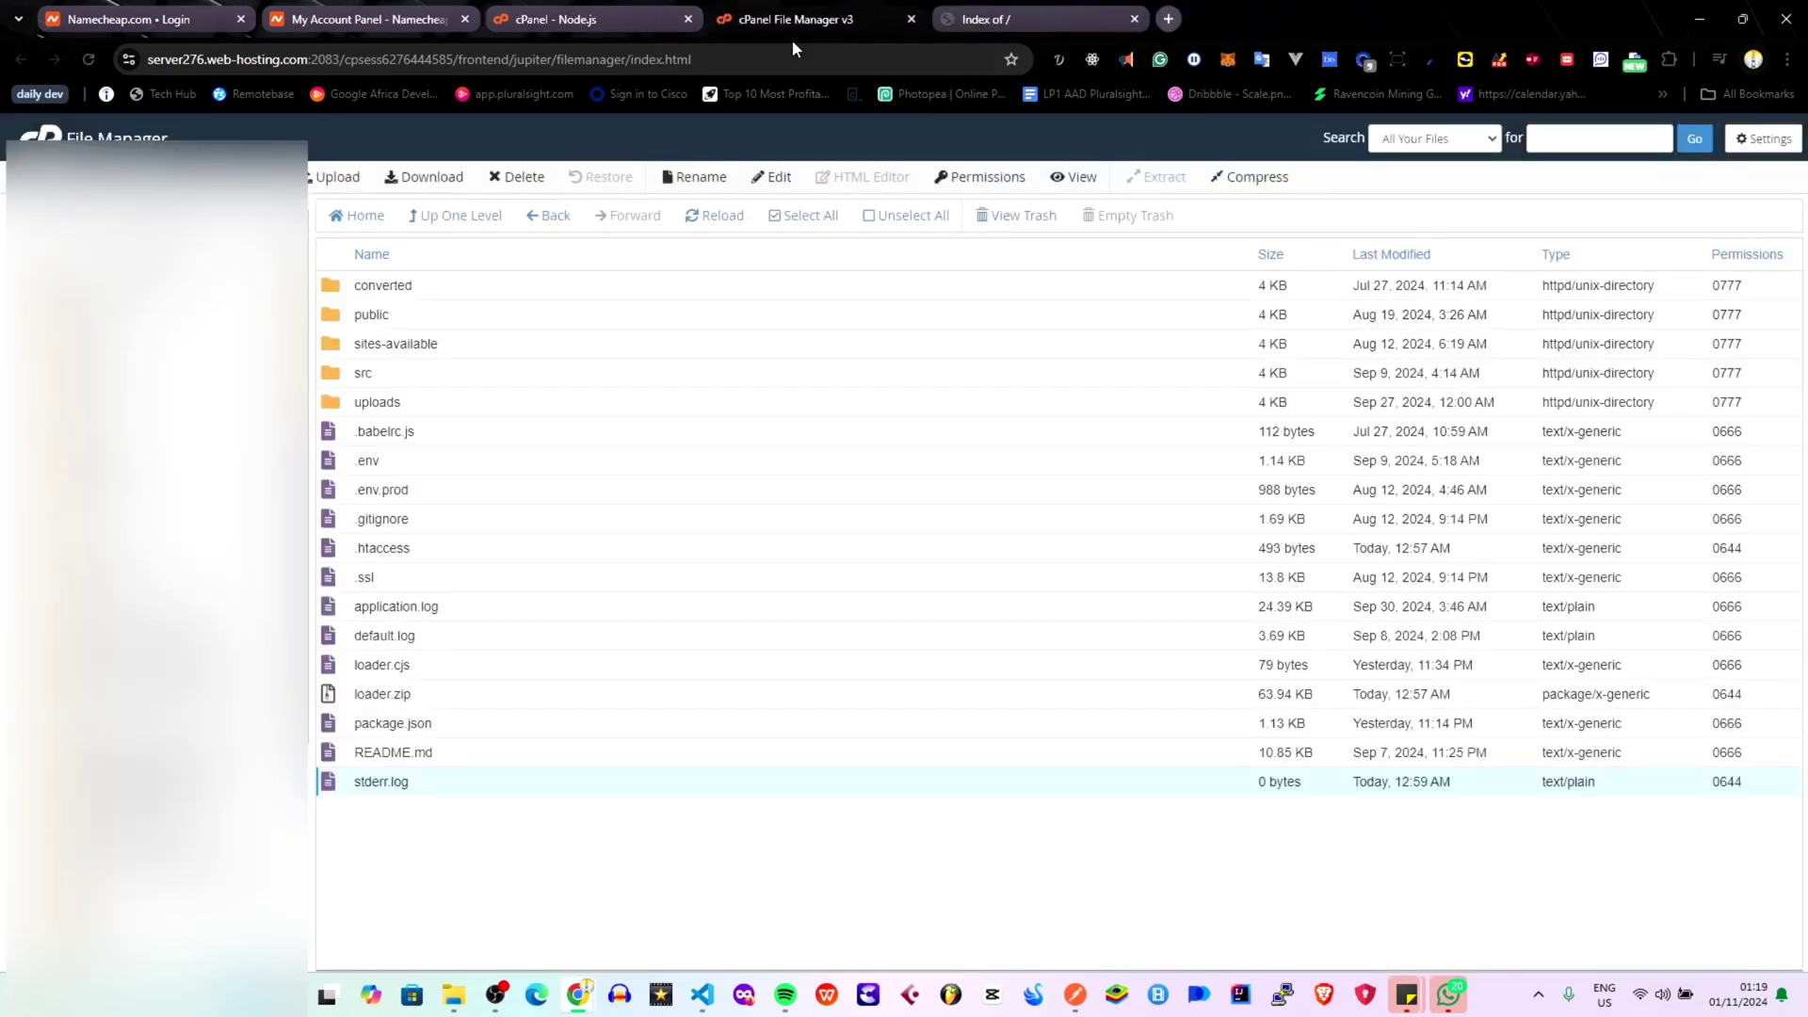
Open the app's Application URL, see Error 503 Service Unavailable, then go back to File Manager.
{"action": "left_click", "coordinate": [543, 21]}
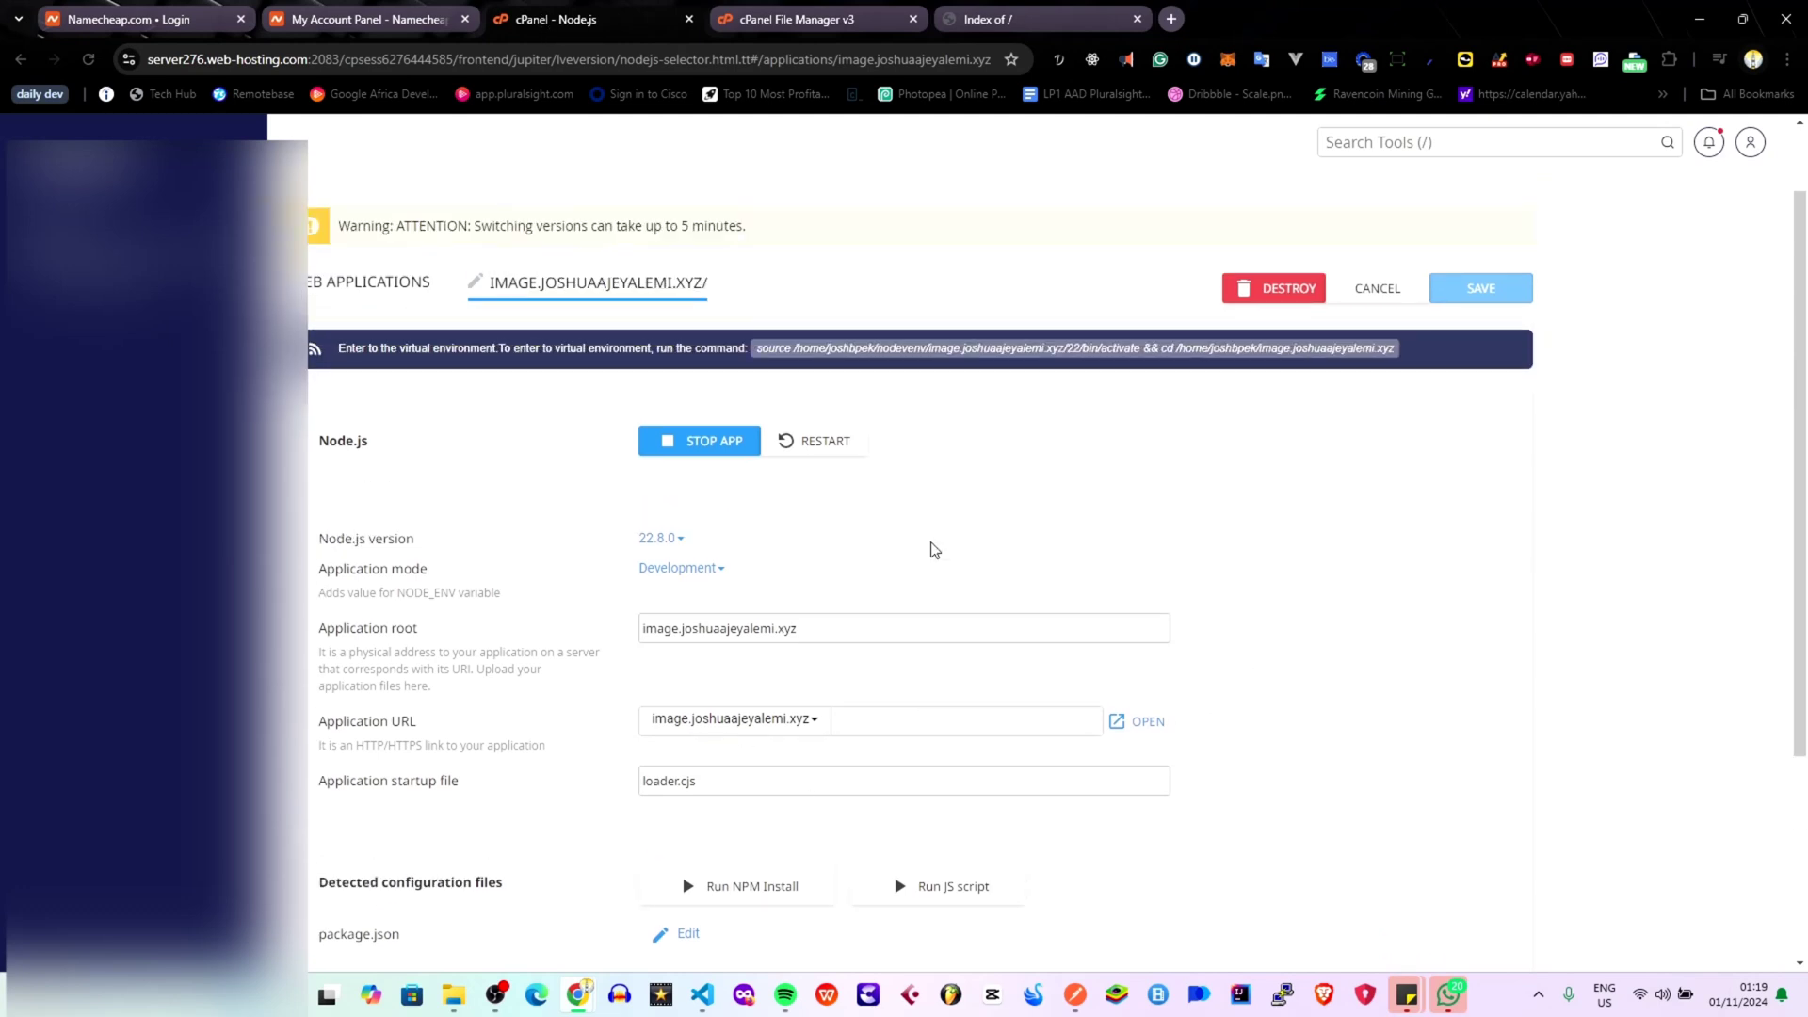
{"action": "scroll", "coordinate": [968, 756], "scroll_direction": "down", "scroll_amount": 1}
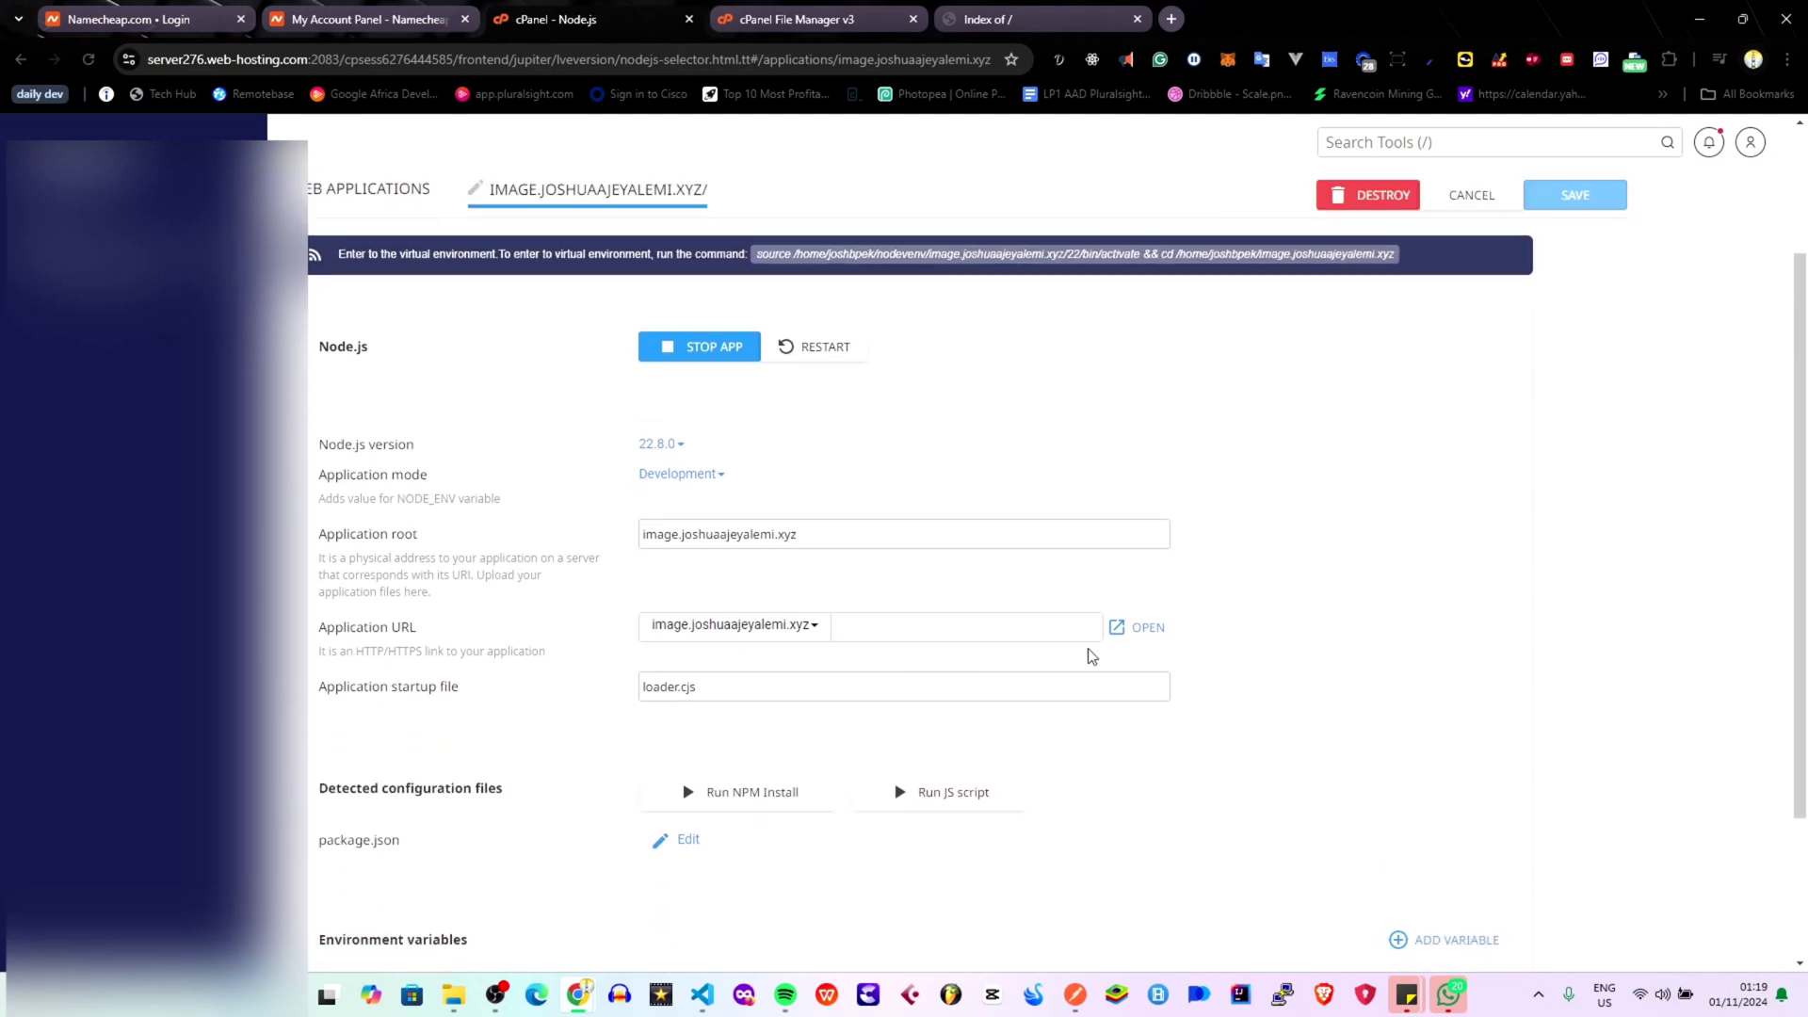
{"action": "left_click", "coordinate": [1142, 633]}
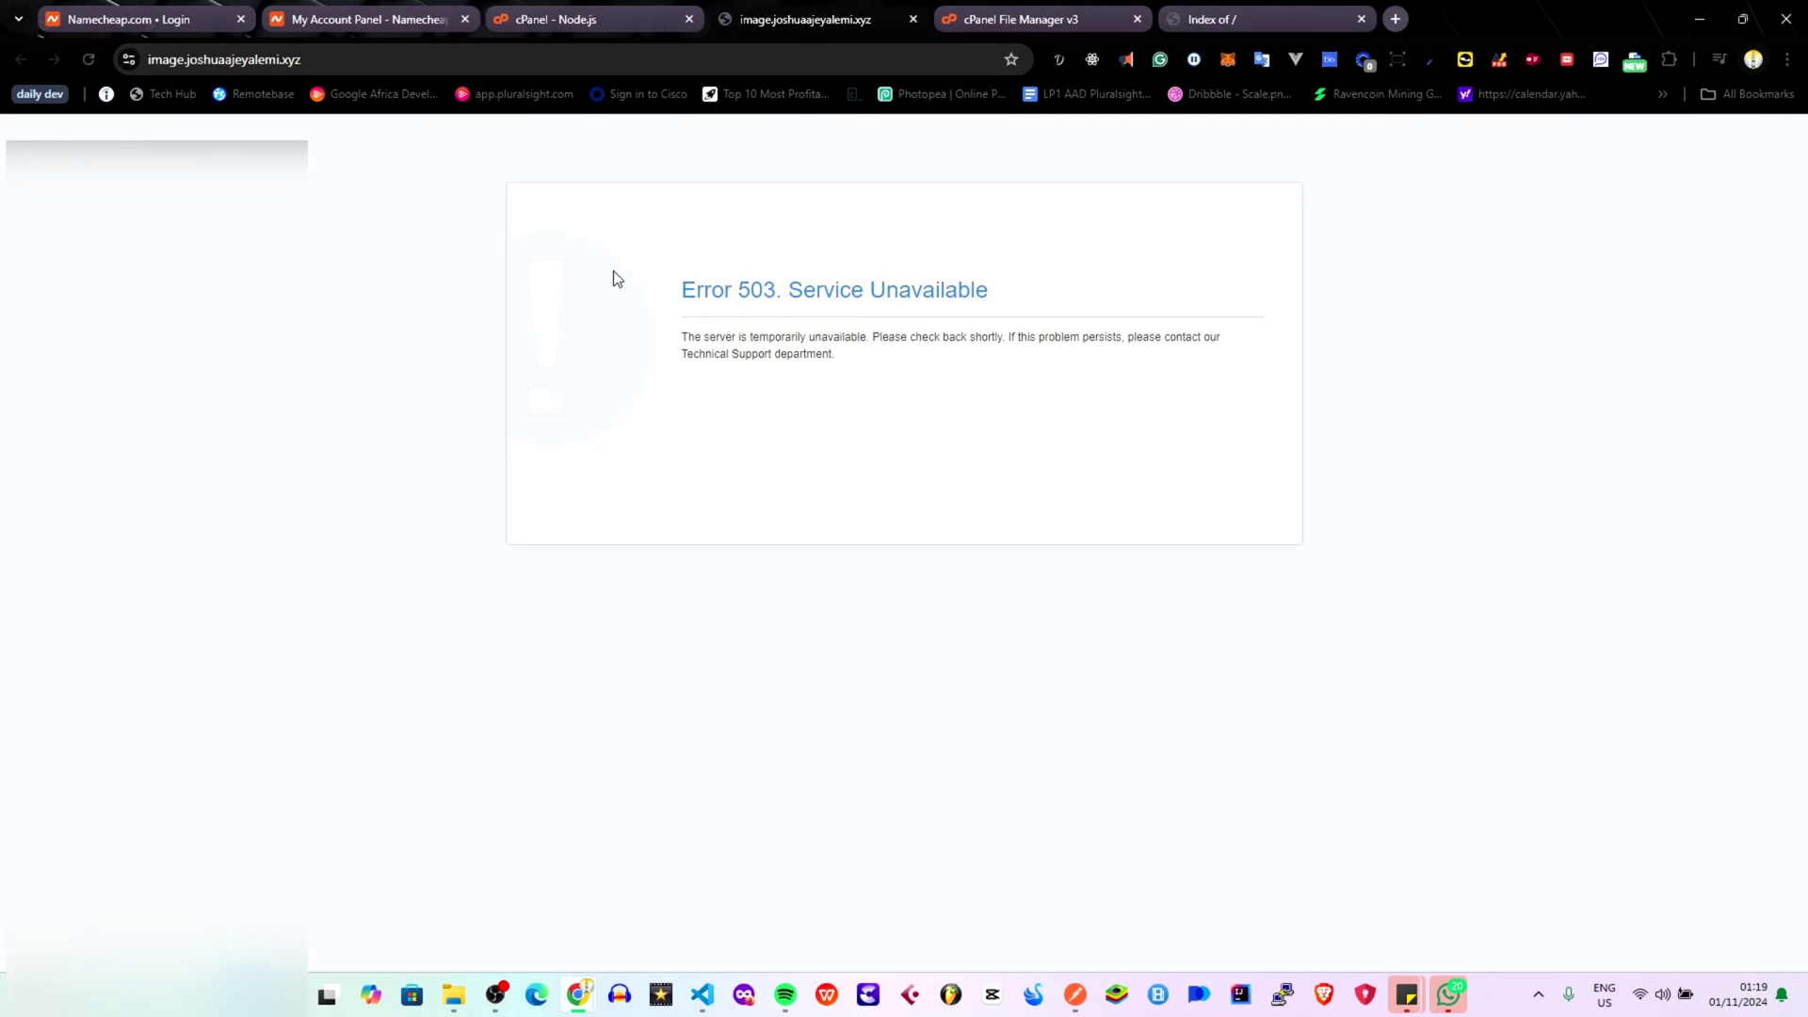
{"action": "left_click", "coordinate": [571, 23]}
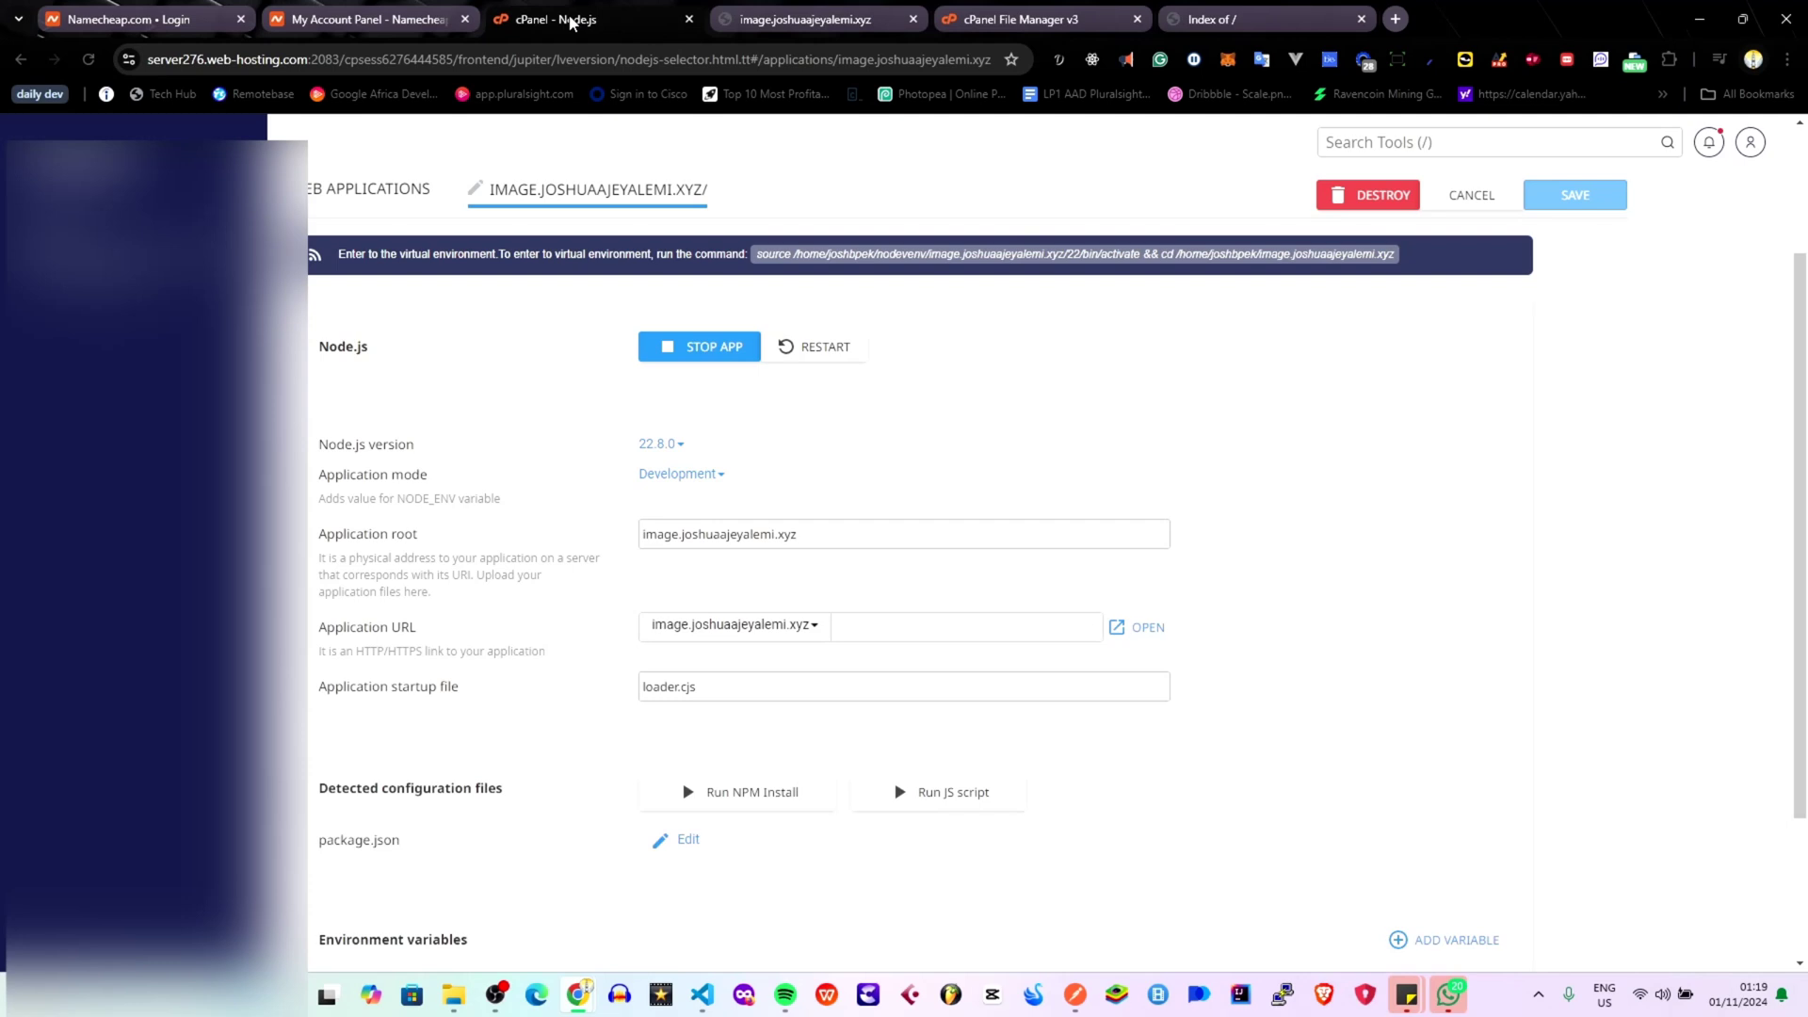
{"action": "left_click", "coordinate": [1019, 29]}
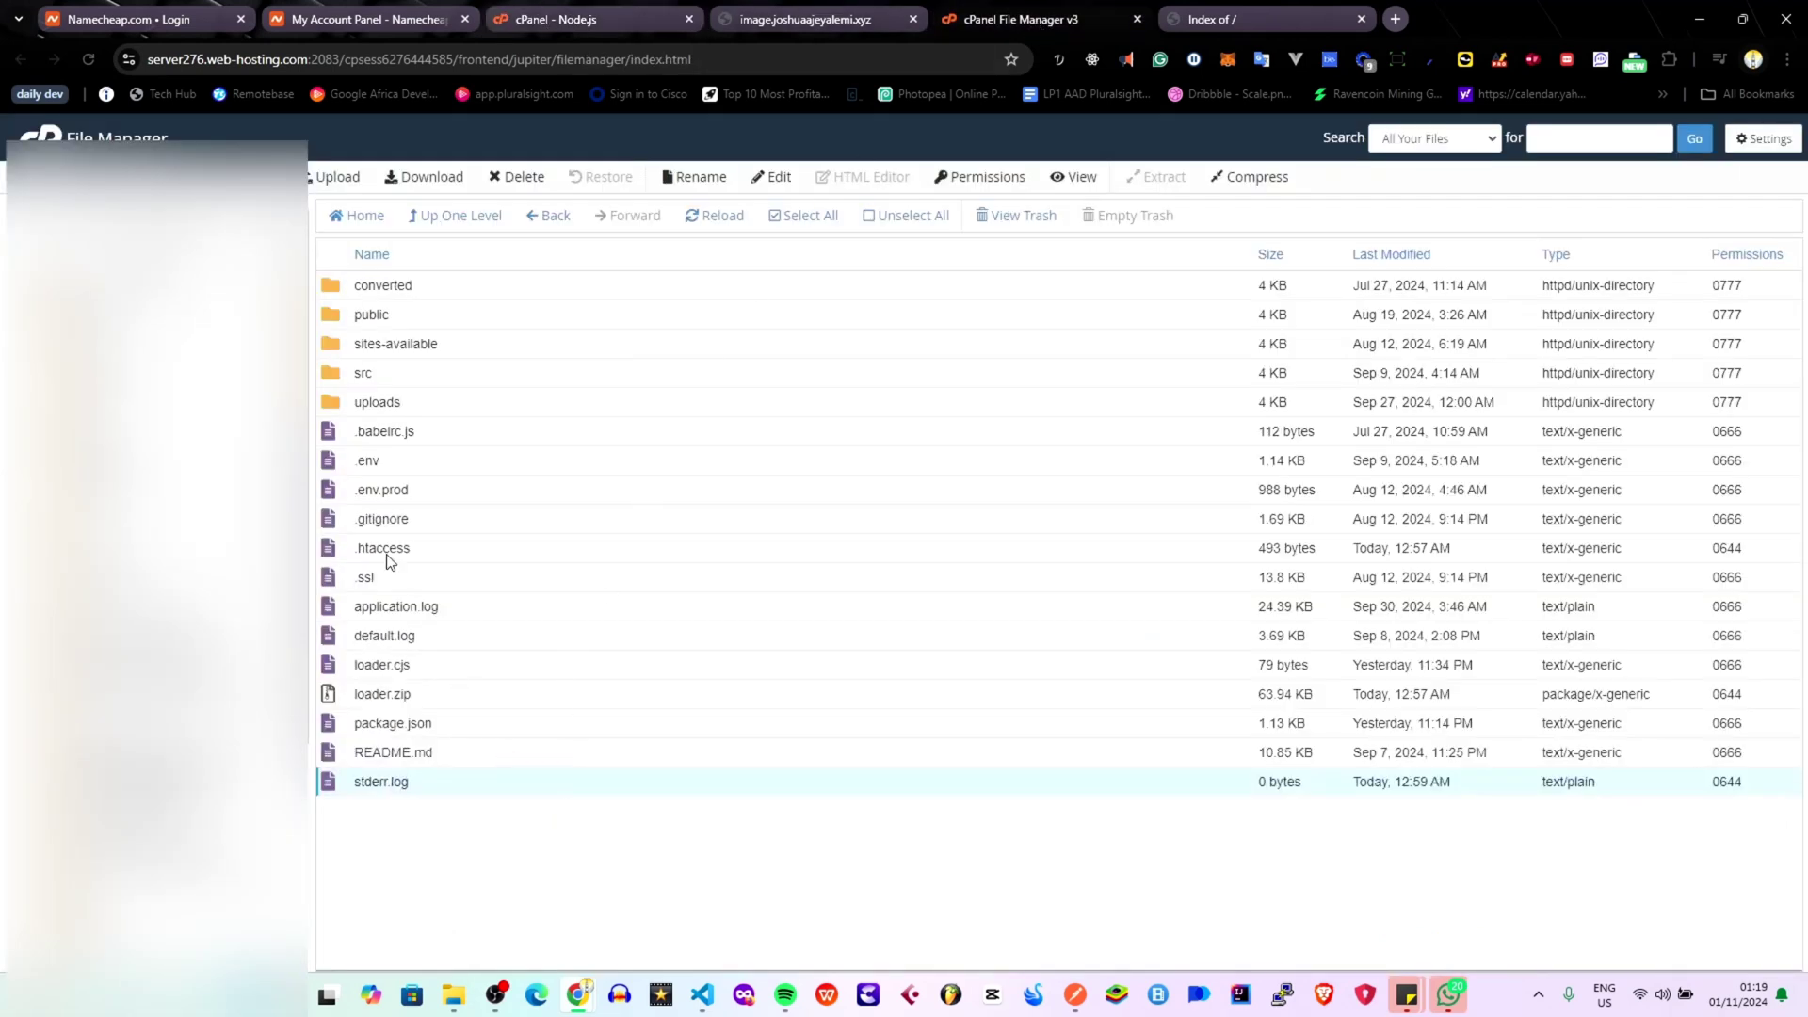
Refresh the File Manager listing and open stderr.log in the editor.
{"action": "key", "text": "F5"}
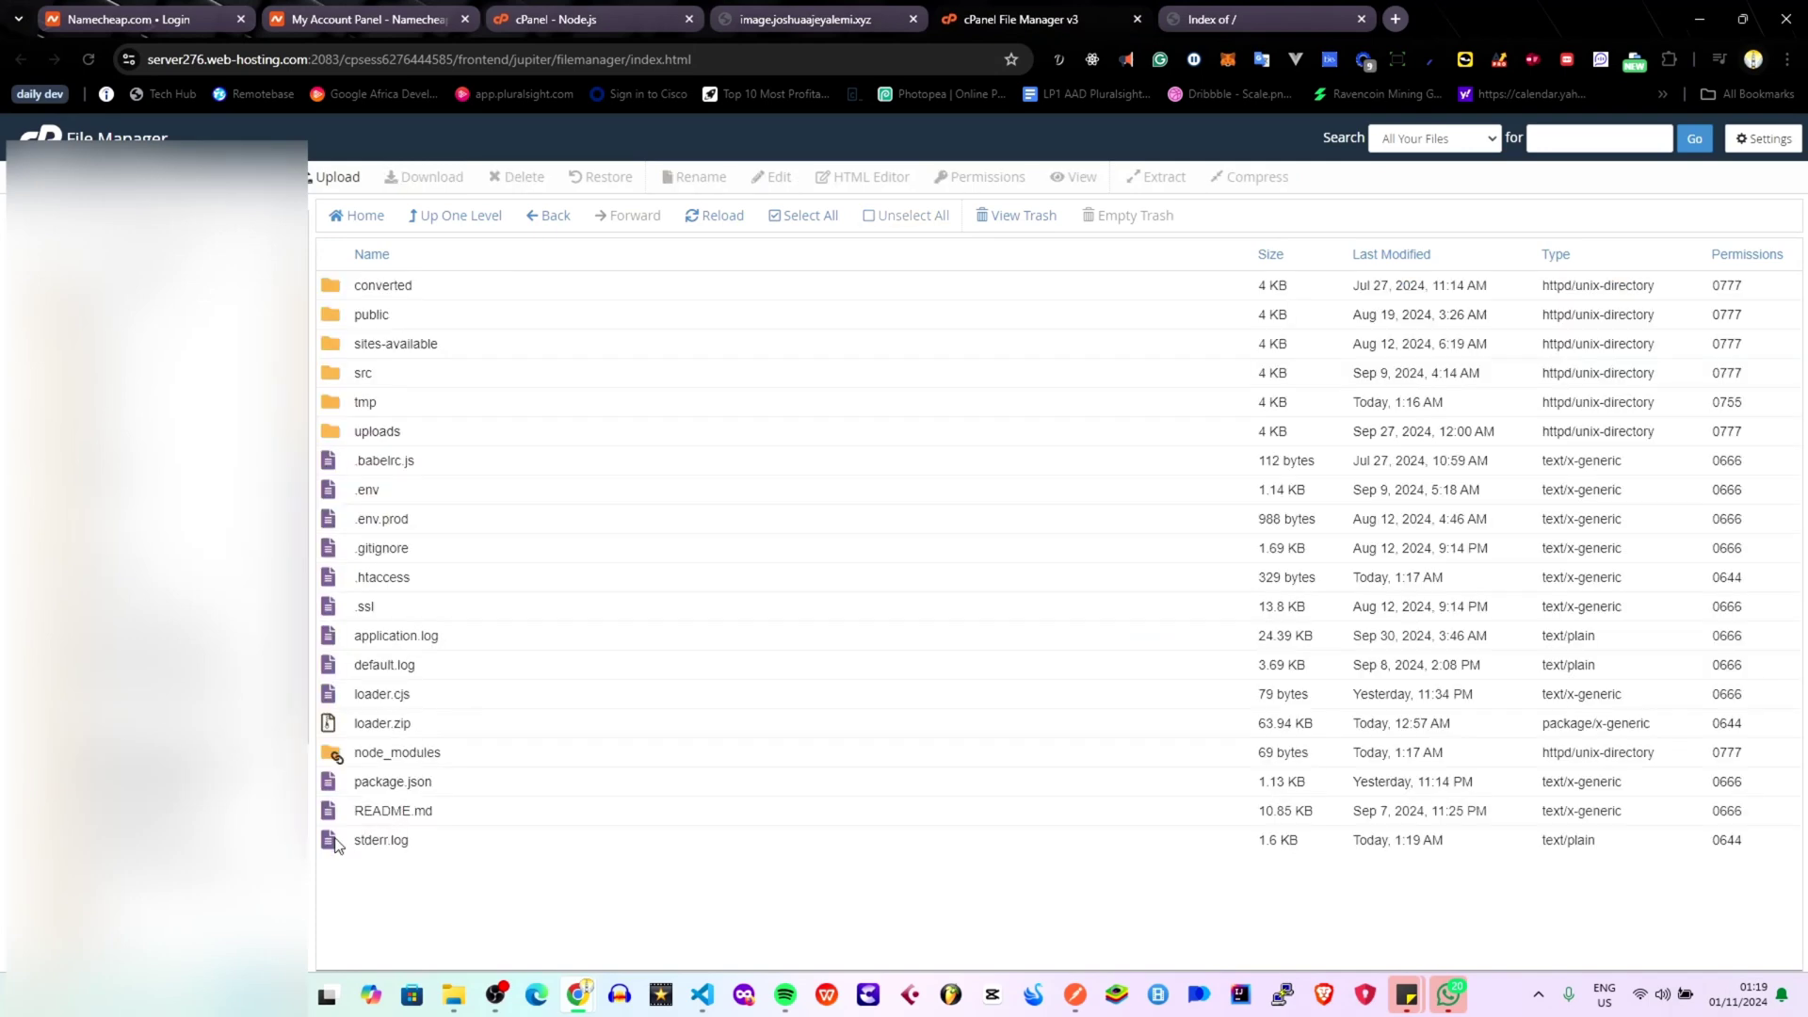
{"action": "left_click", "coordinate": [336, 843]}
{"action": "right_click", "coordinate": [335, 843]}
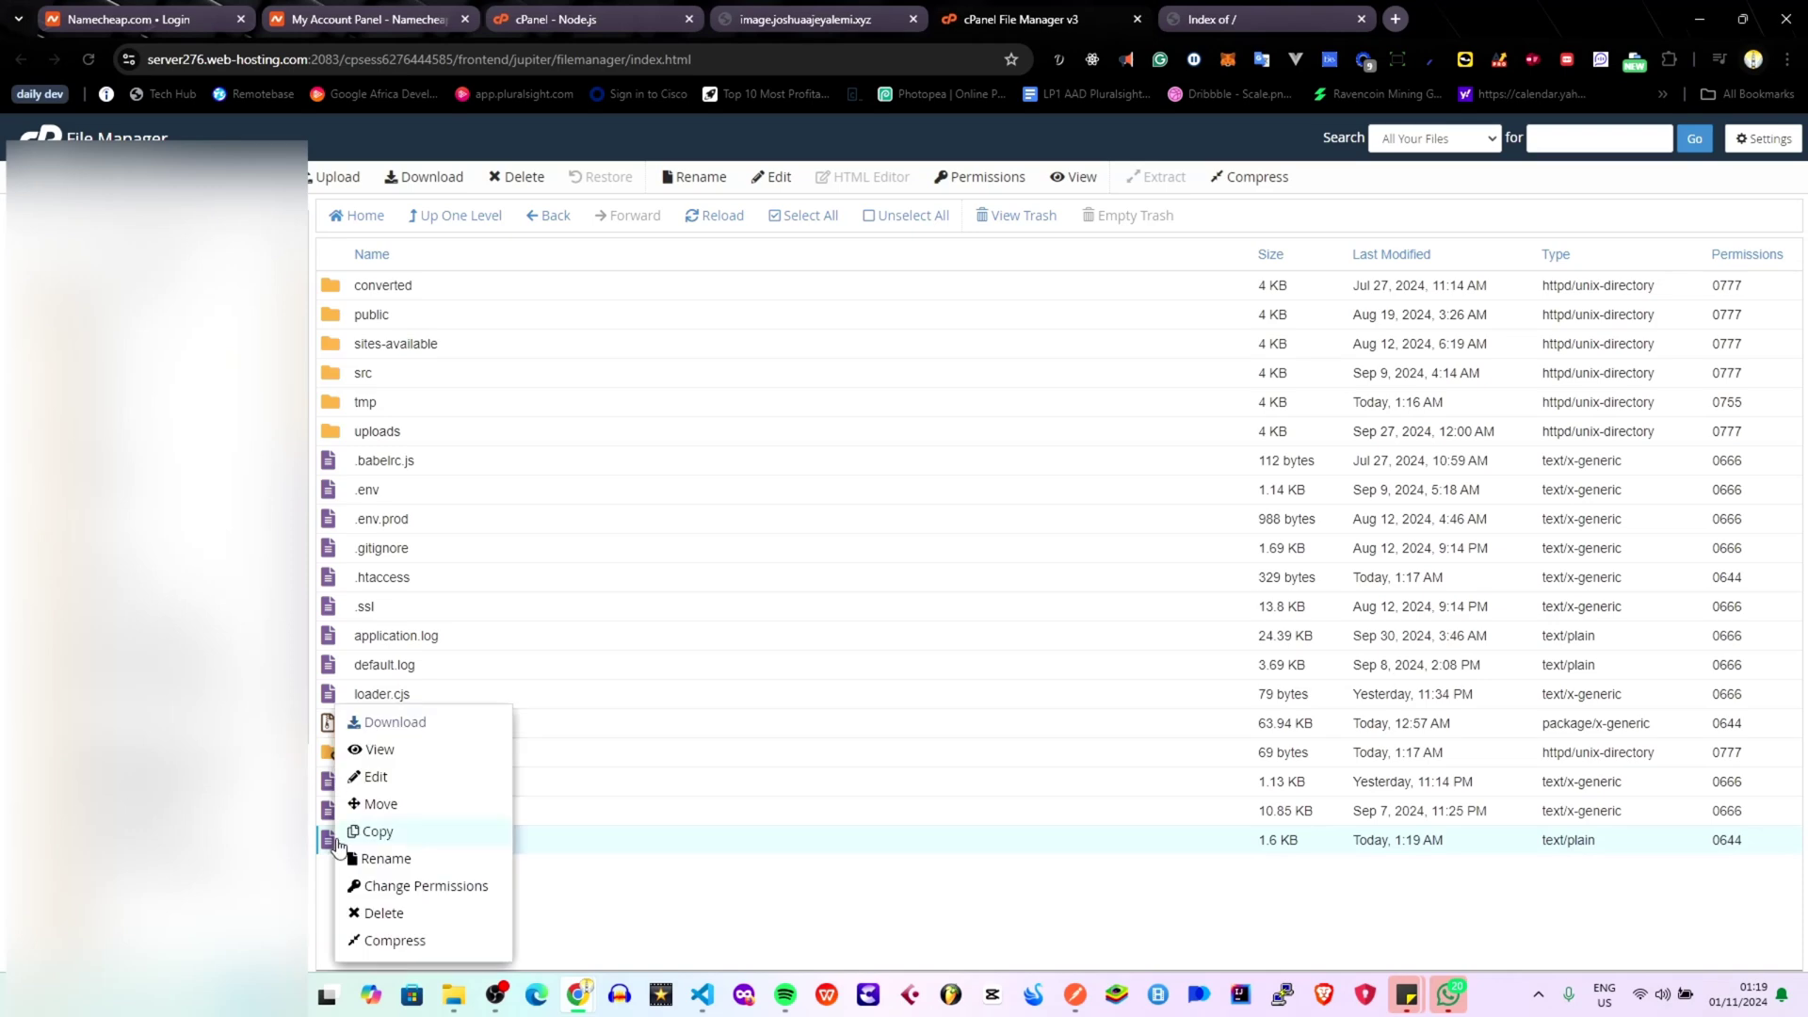
{"action": "left_click", "coordinate": [395, 779]}
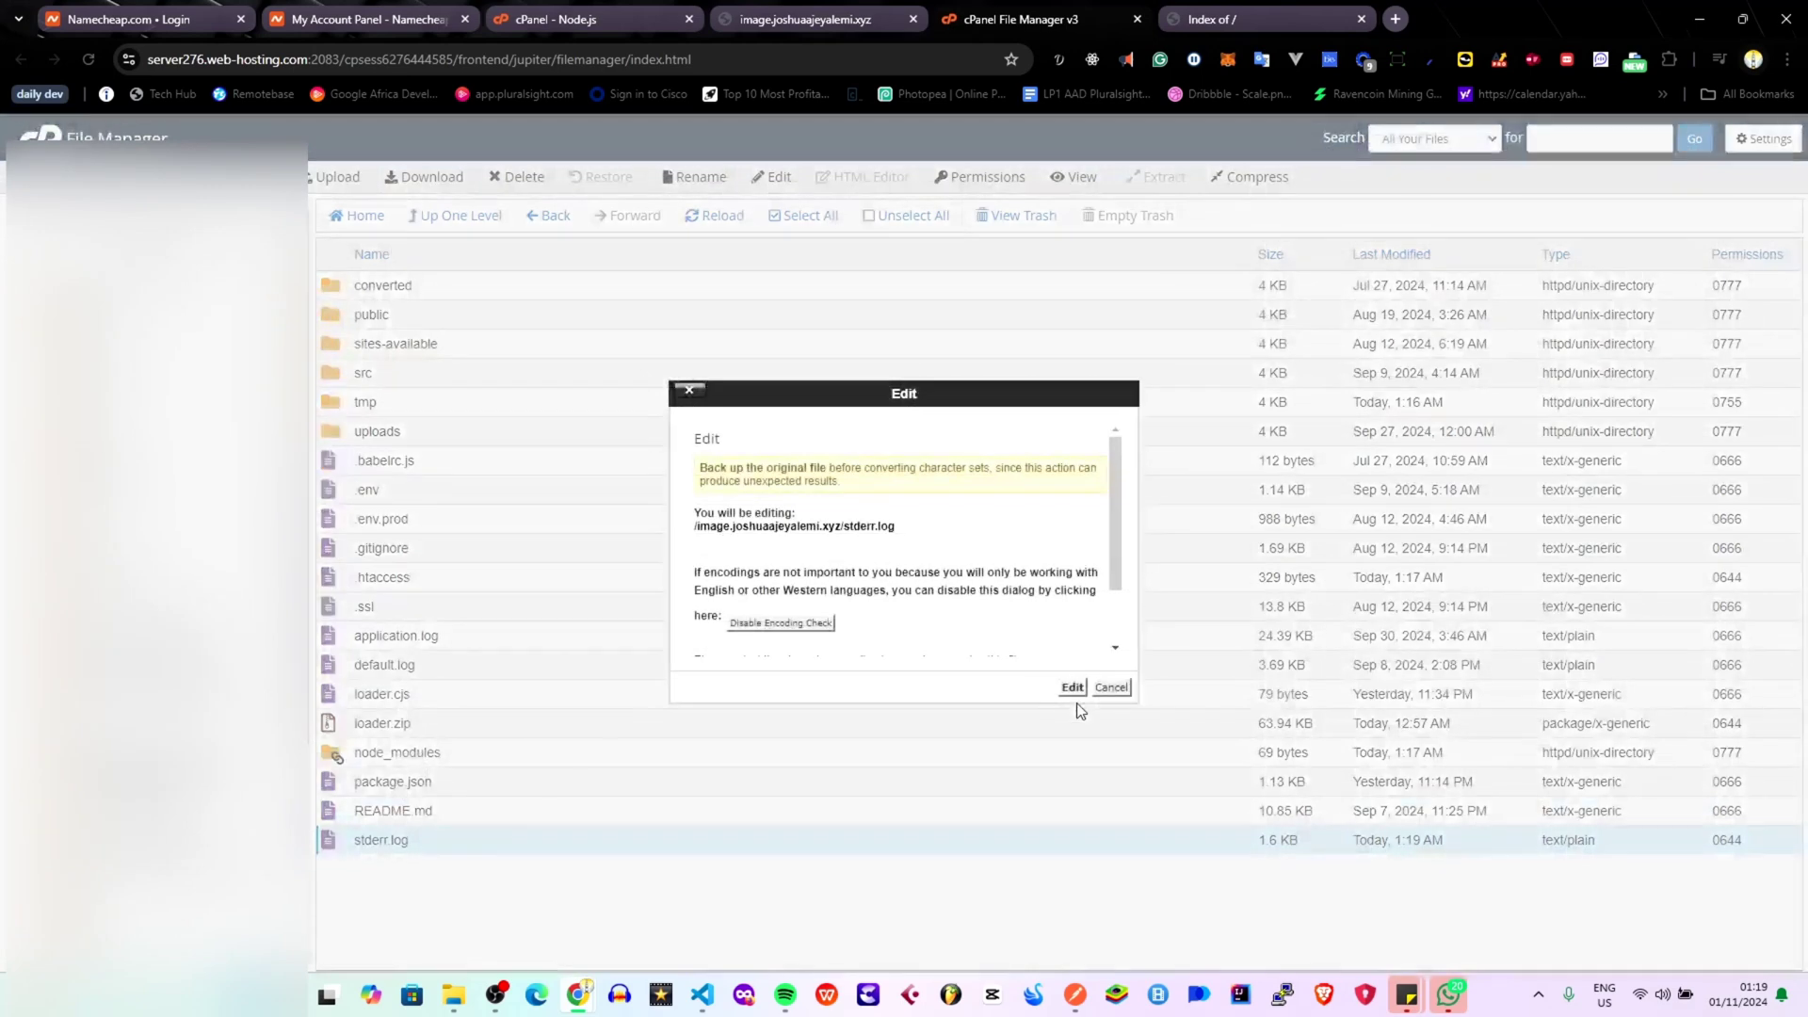
{"action": "left_click", "coordinate": [1071, 687]}
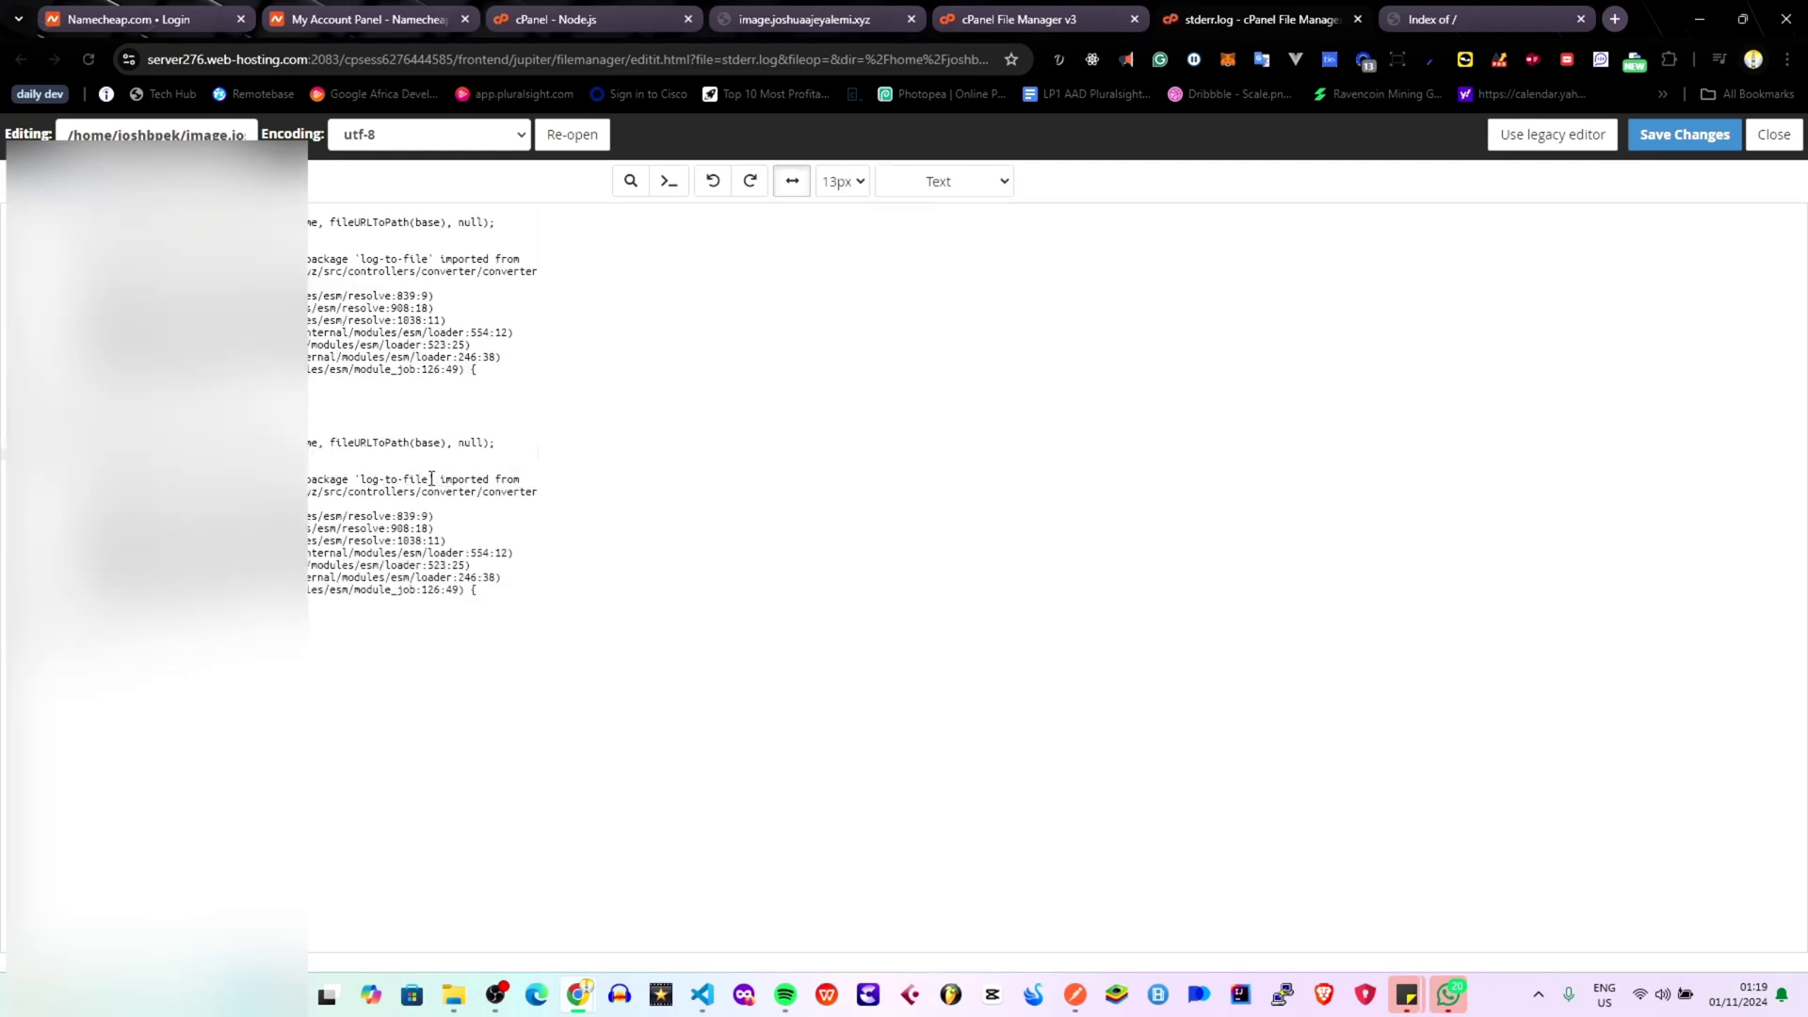
Select the missing 'log-to-file' package name in the log and bring VS Code forward.
{"action": "left_click_drag", "start_coordinate": [430, 479], "coordinate": [379, 480]}
{"action": "left_click_drag", "start_coordinate": [361, 479], "coordinate": [423, 481]}
{"action": "key", "text": "alt+Tab"}
{"action": "key", "text": "alt+Tab"}
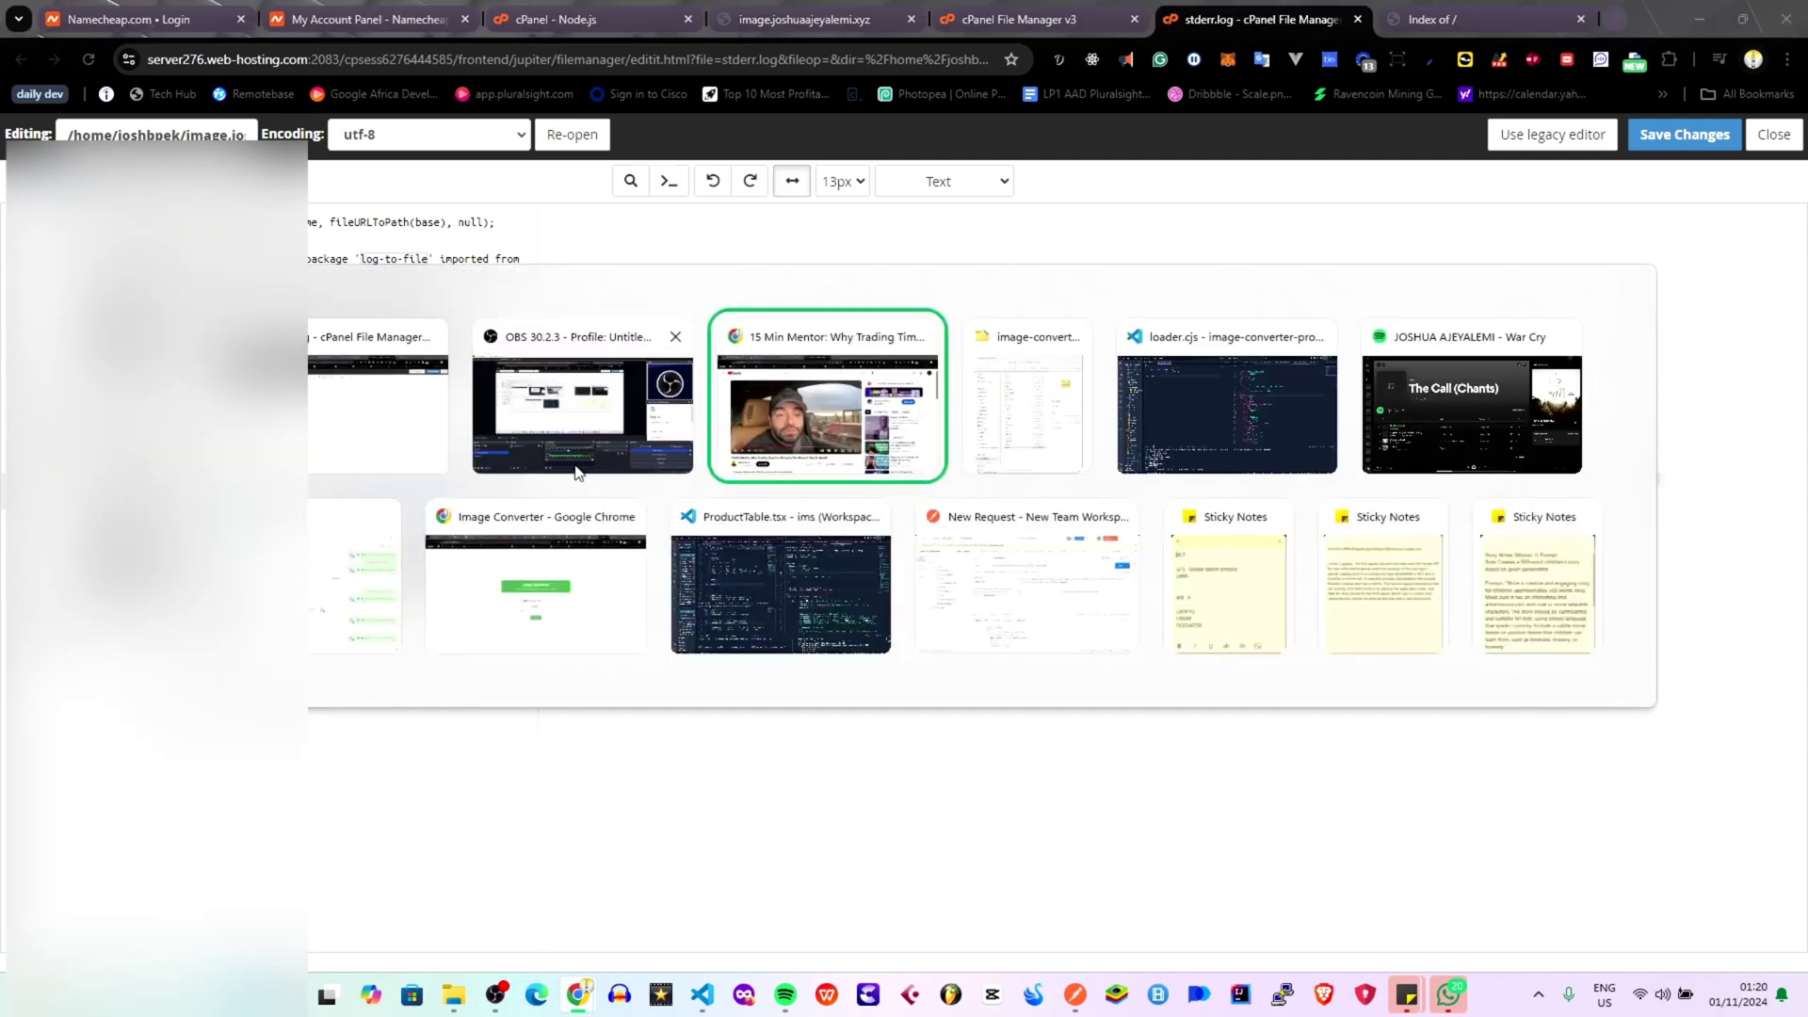
{"action": "left_click", "coordinate": [1177, 388]}
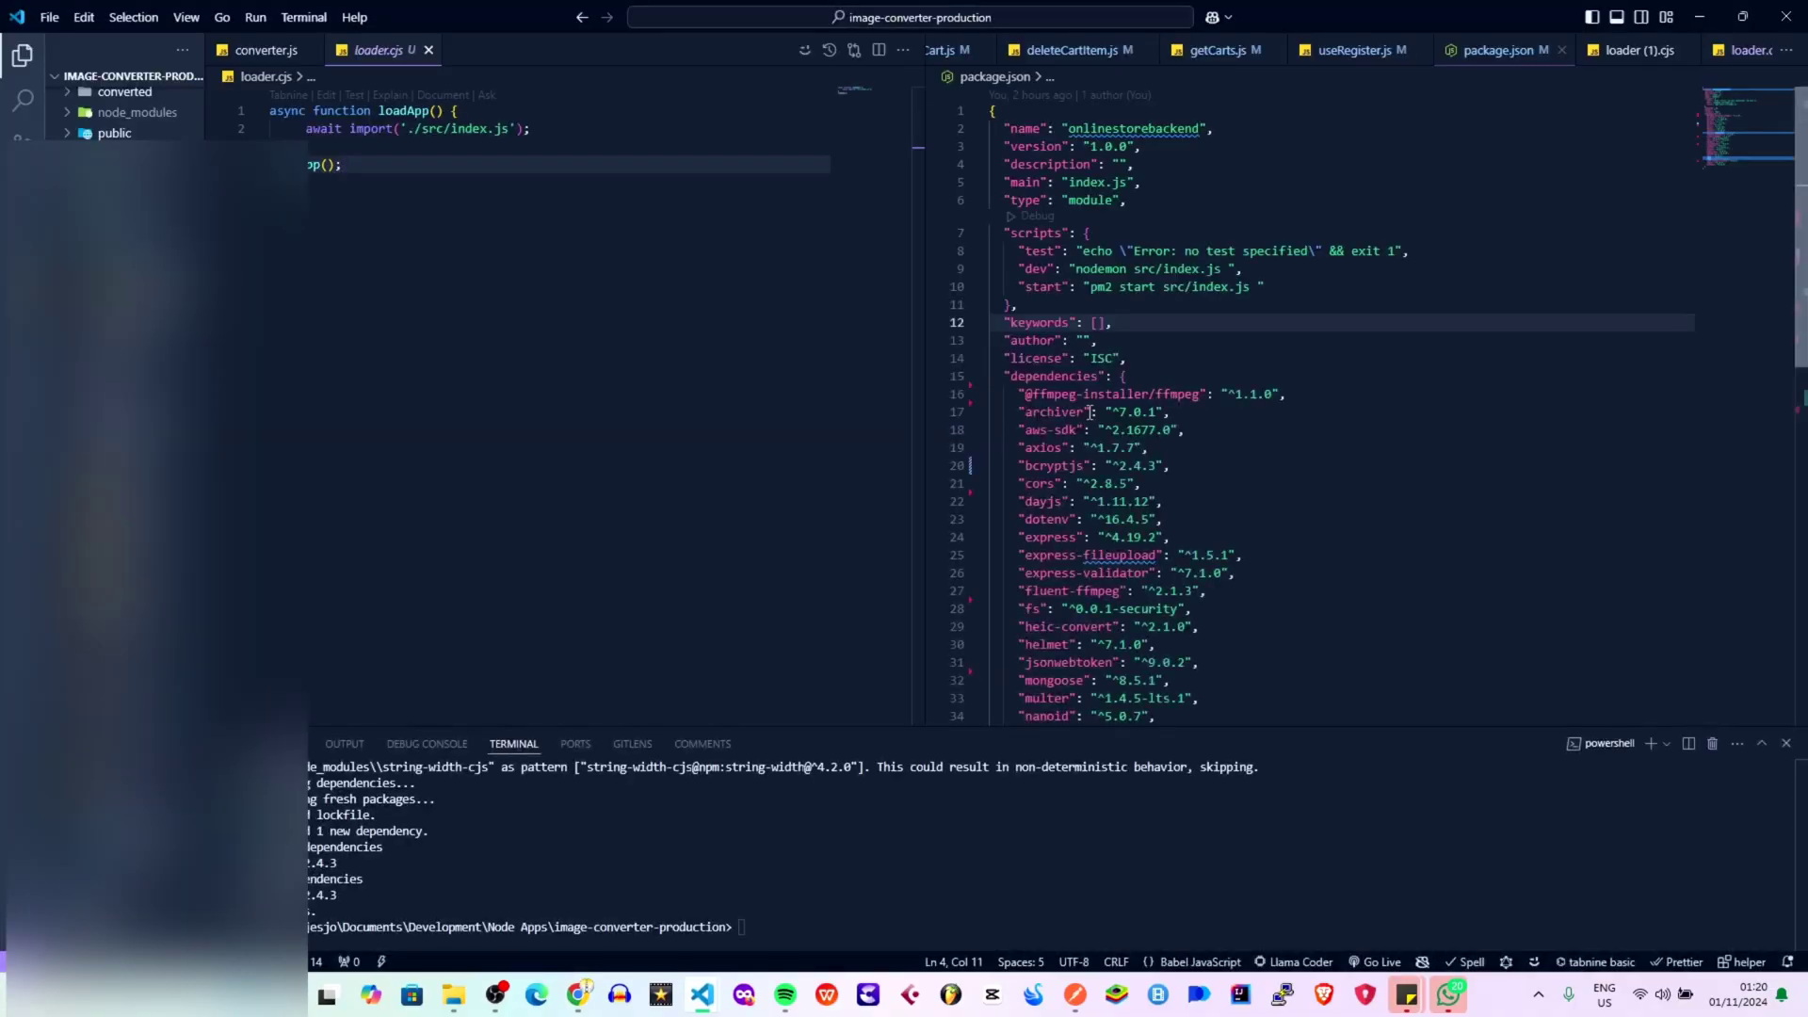
Search the project for log-to-file and open its match in converter.js.
{"action": "left_click", "coordinate": [1090, 411]}
{"action": "key", "text": "ctrl+shift+f"}
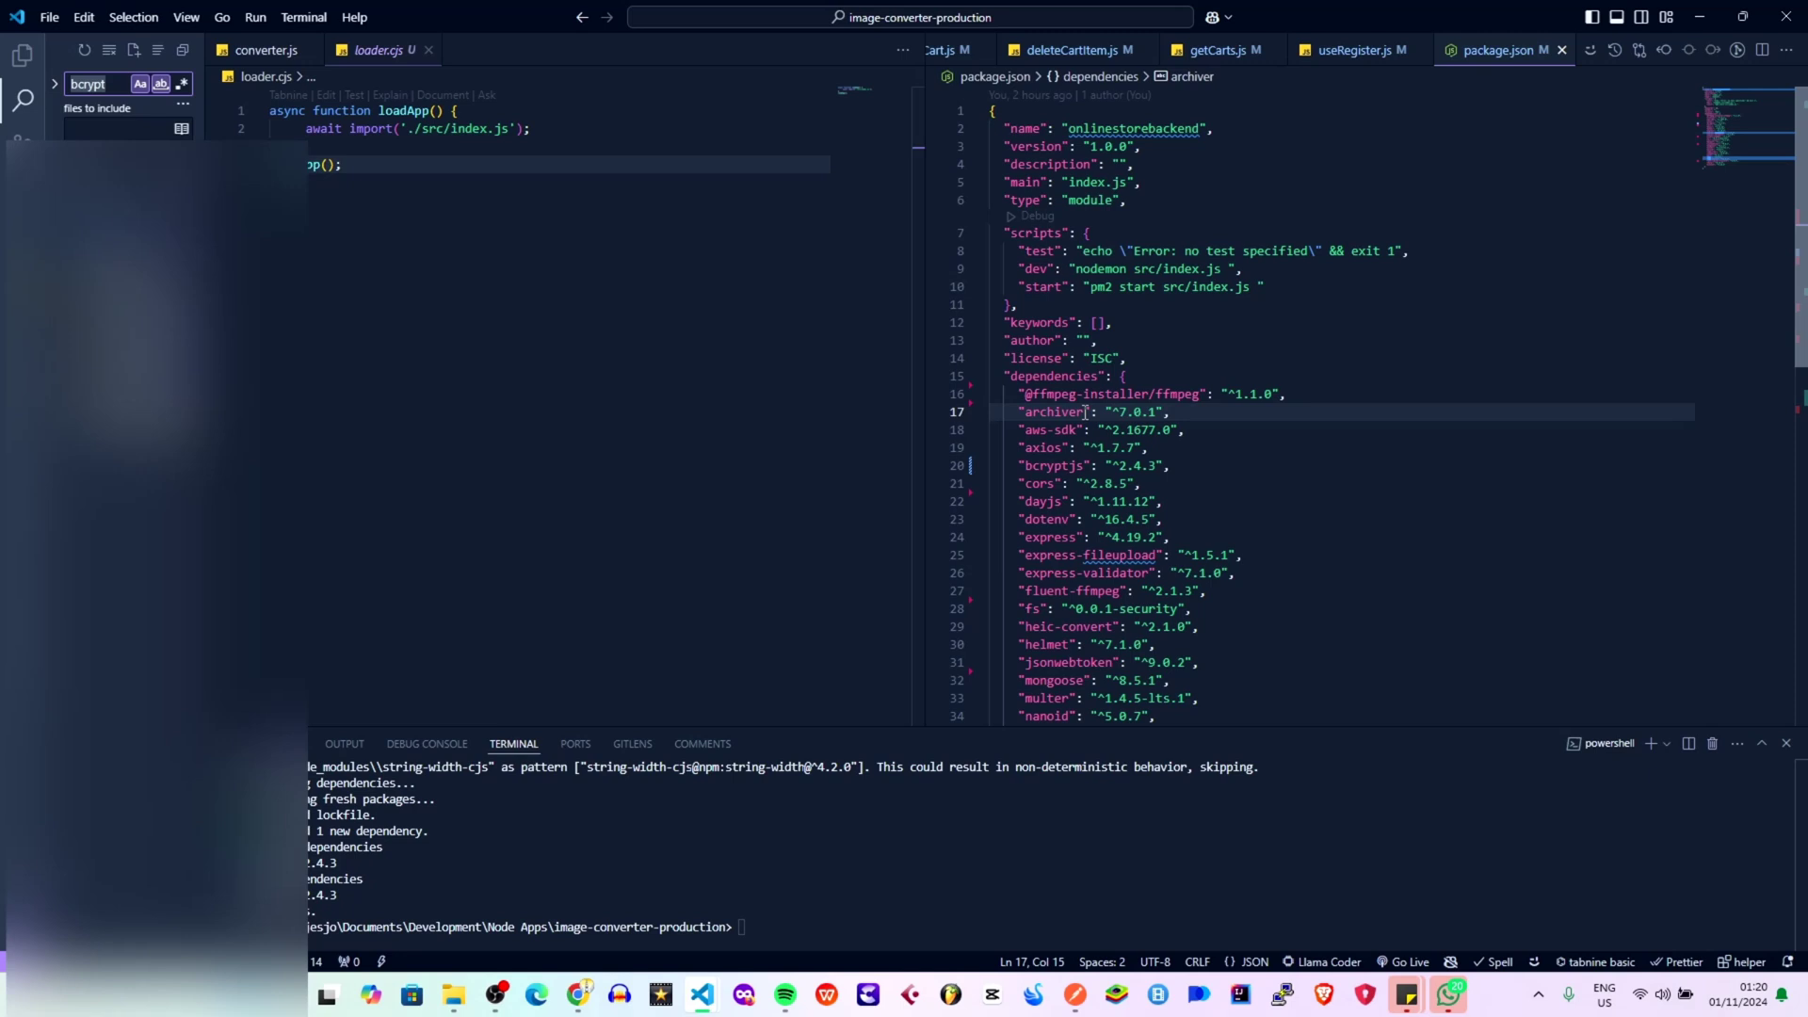
{"action": "type", "text": "log-to-file"}
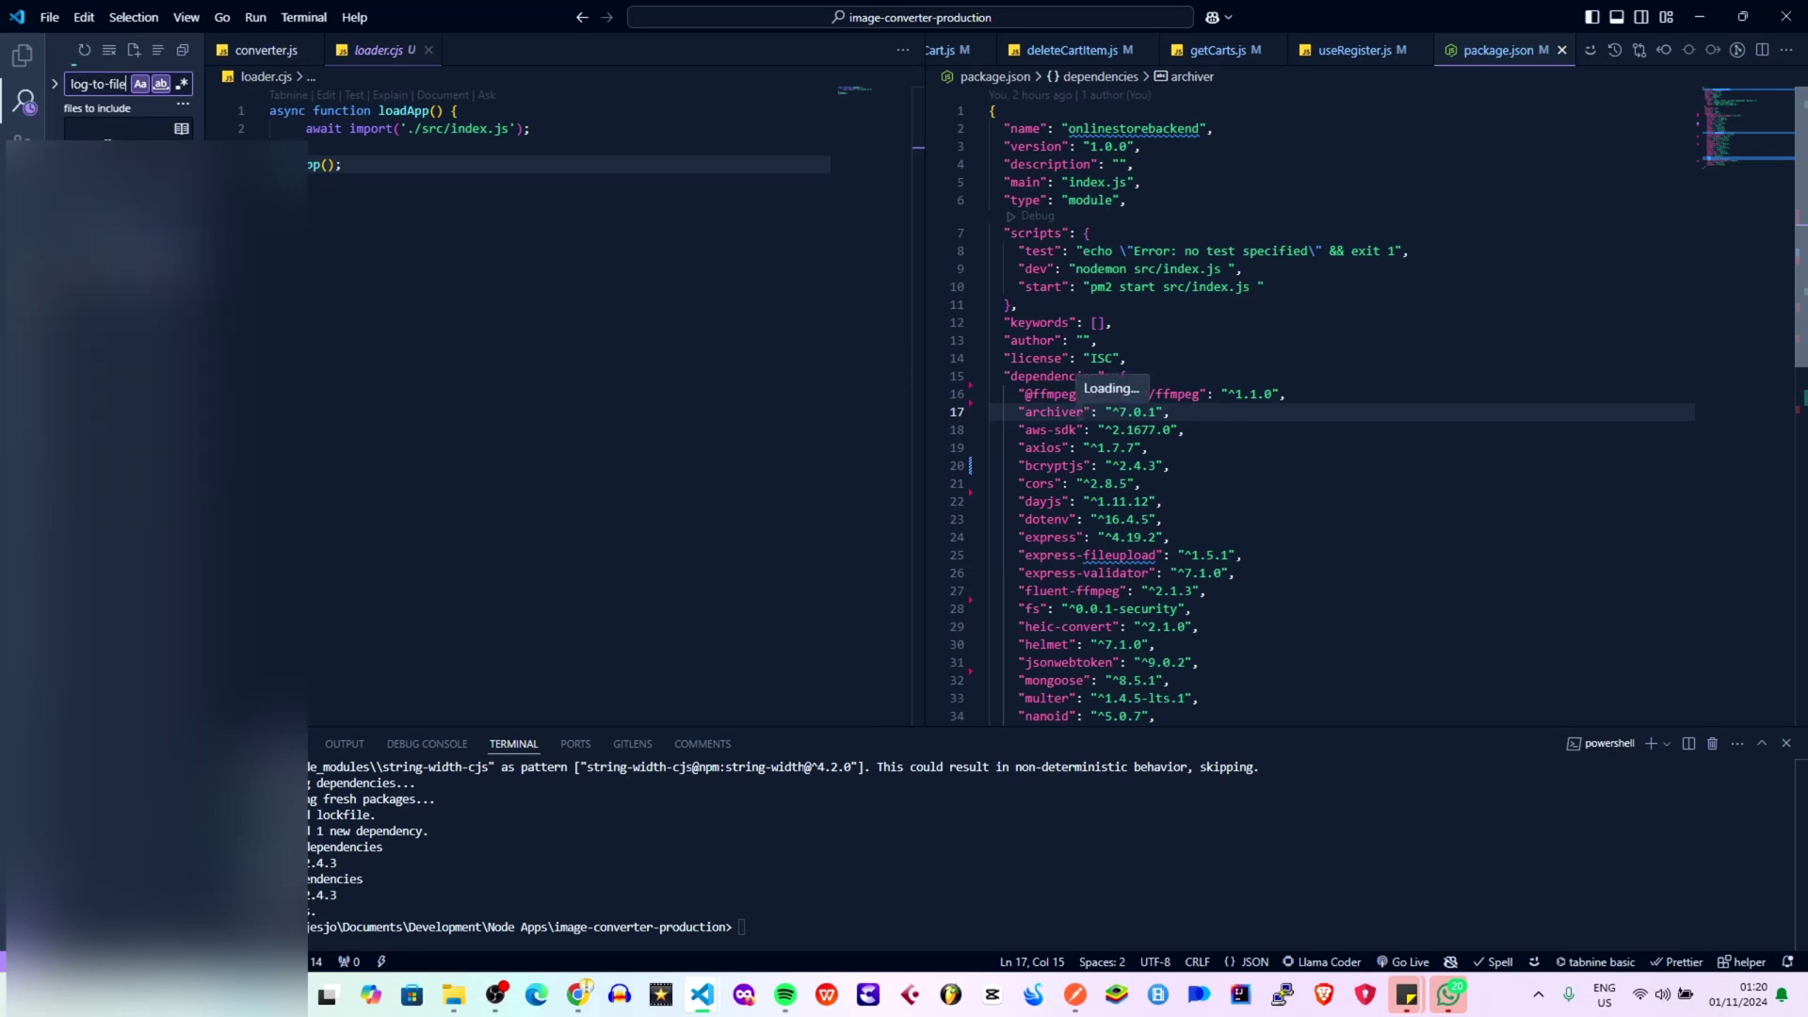
{"action": "left_click", "coordinate": [159, 85]}
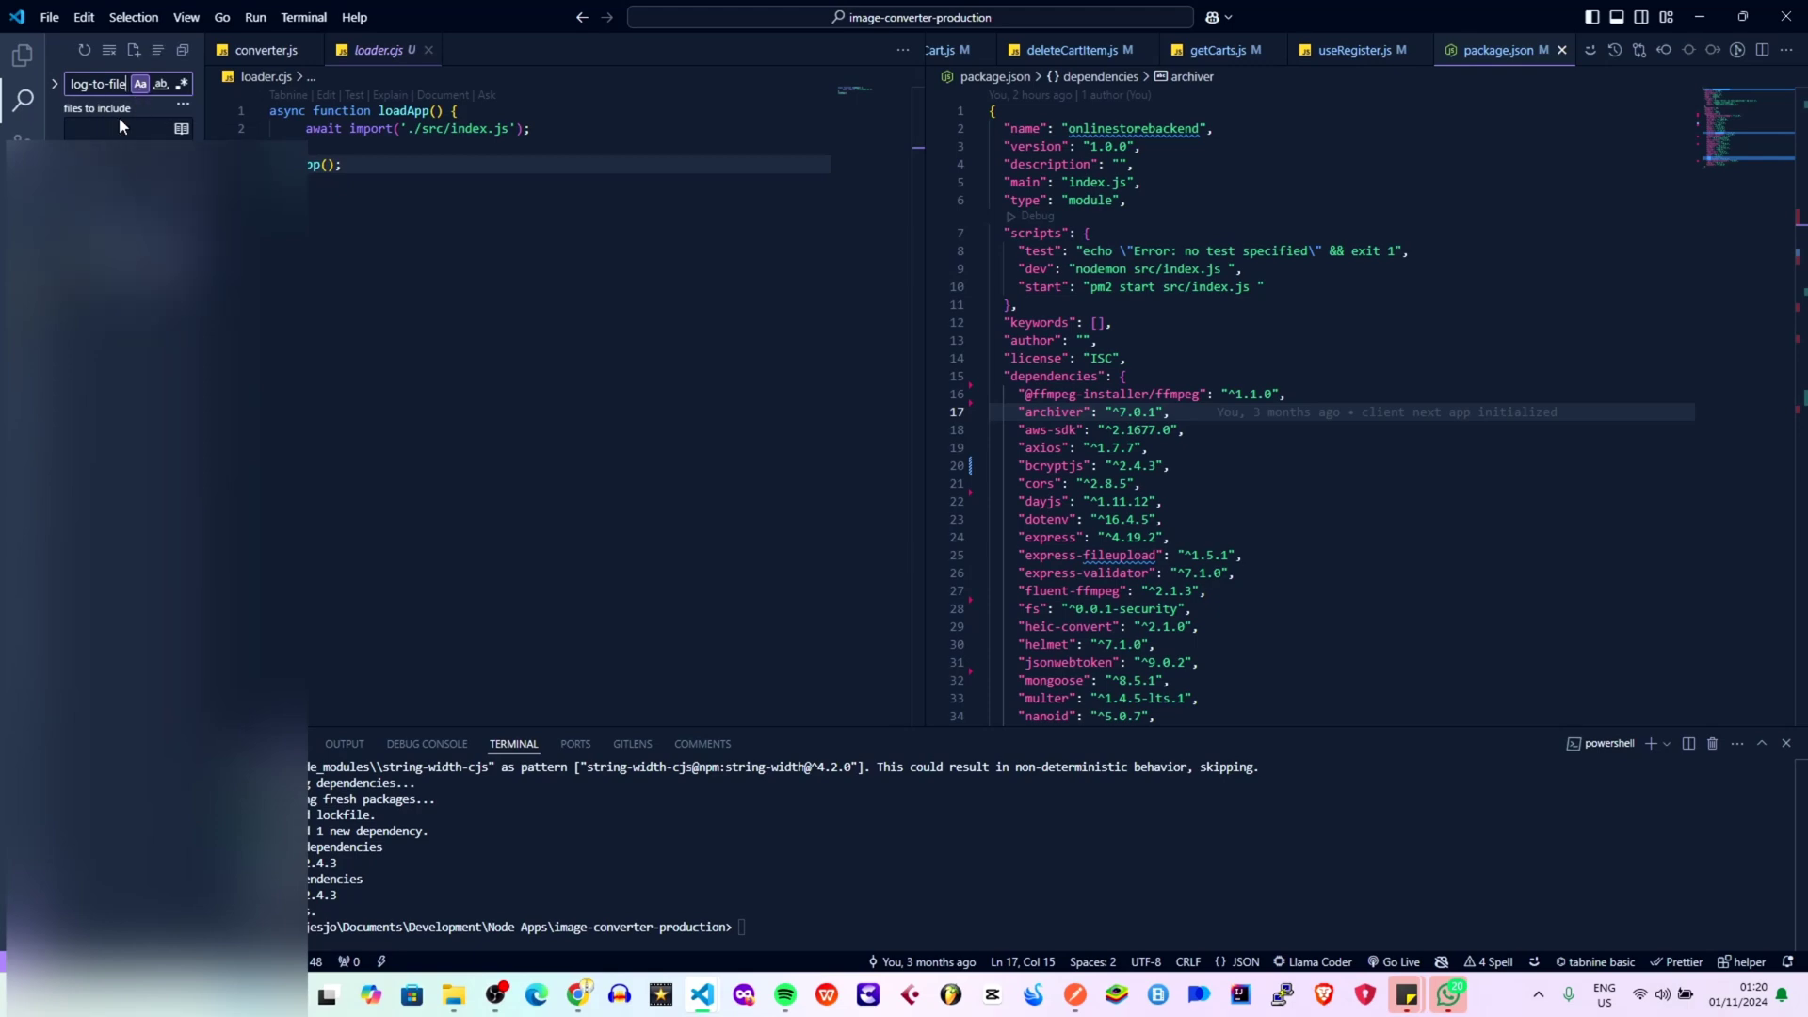
{"action": "left_click", "coordinate": [132, 160]}
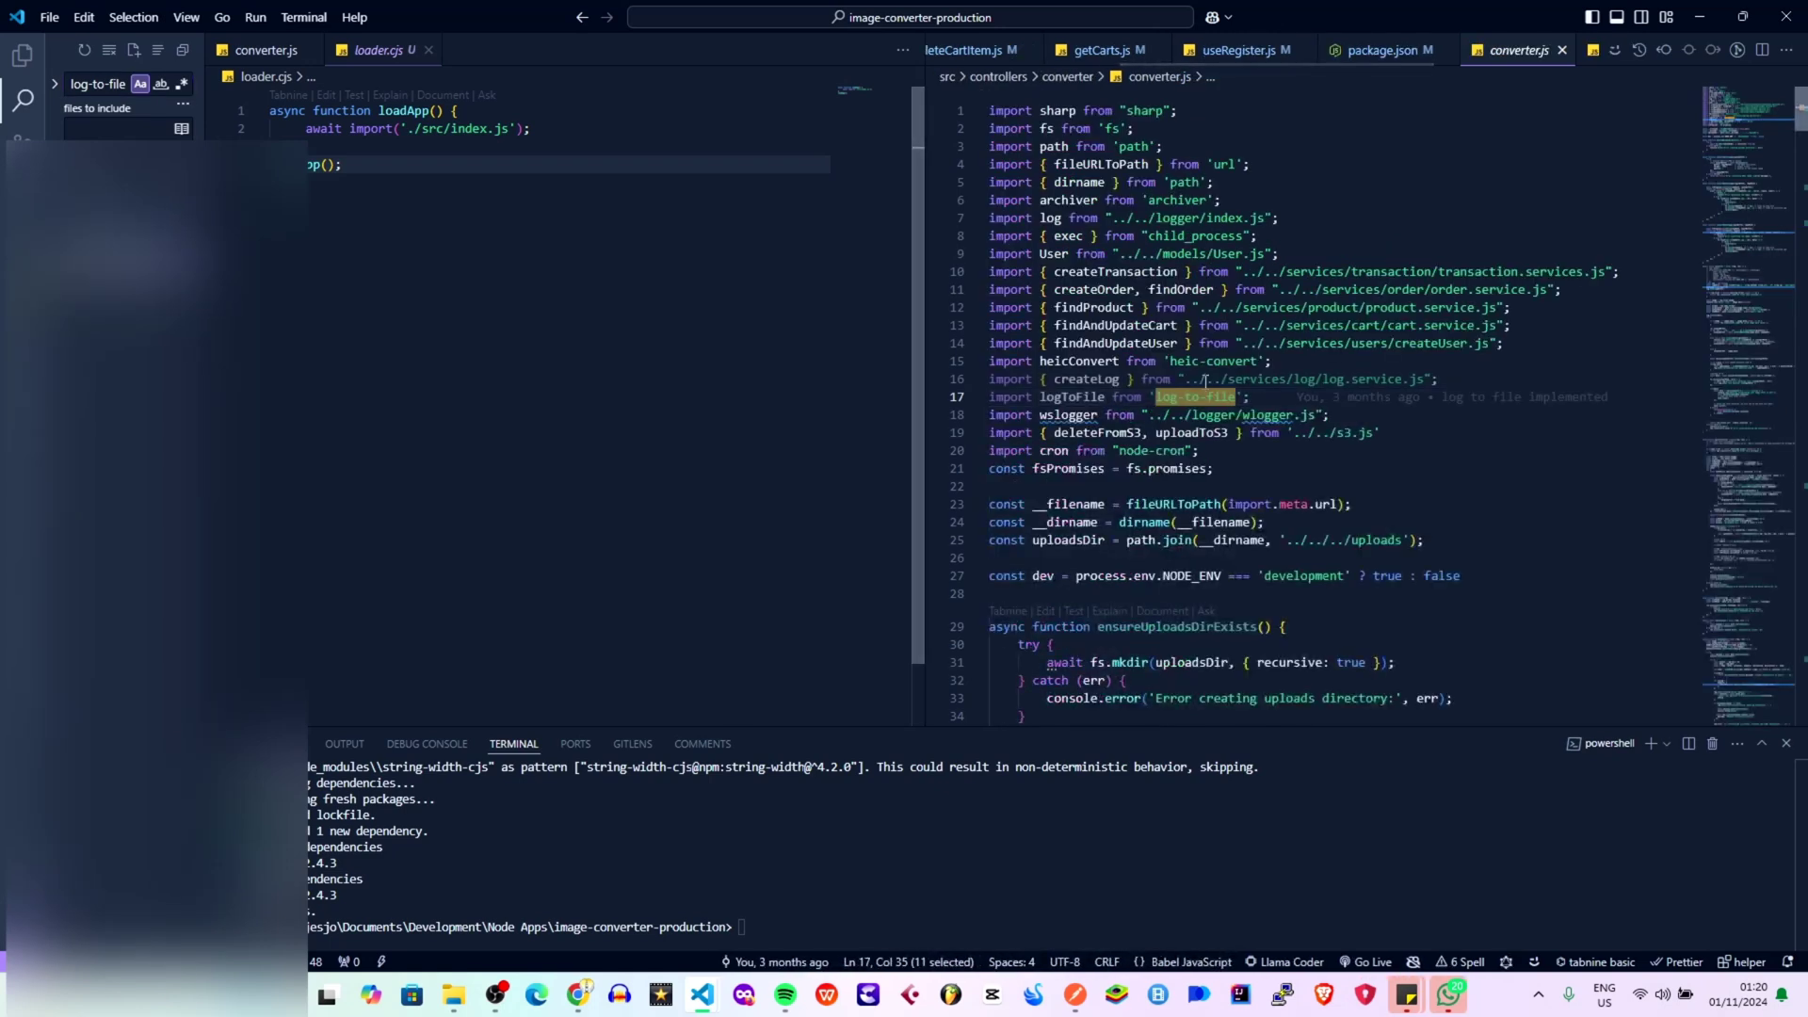
Cut the logToFile import line out of converter.js.
{"action": "left_click", "coordinate": [1060, 381]}
{"action": "left_click", "coordinate": [1055, 395]}
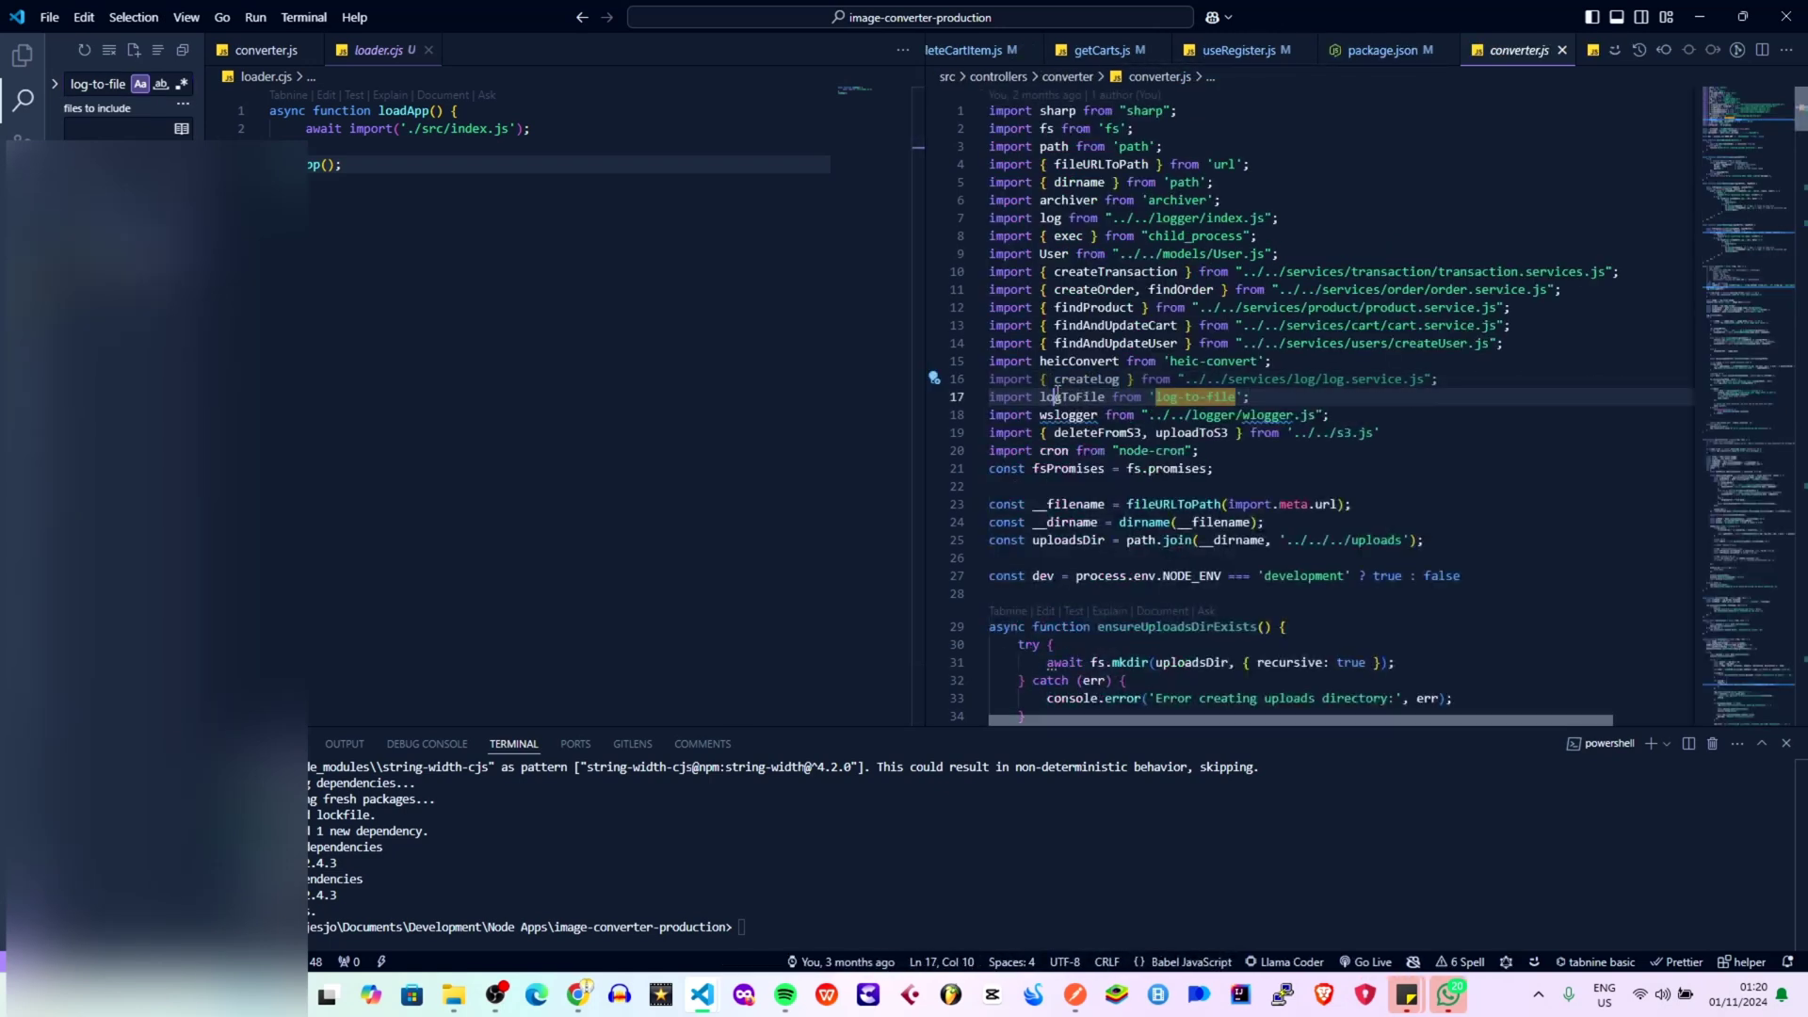
{"action": "double_click", "coordinate": [1057, 395]}
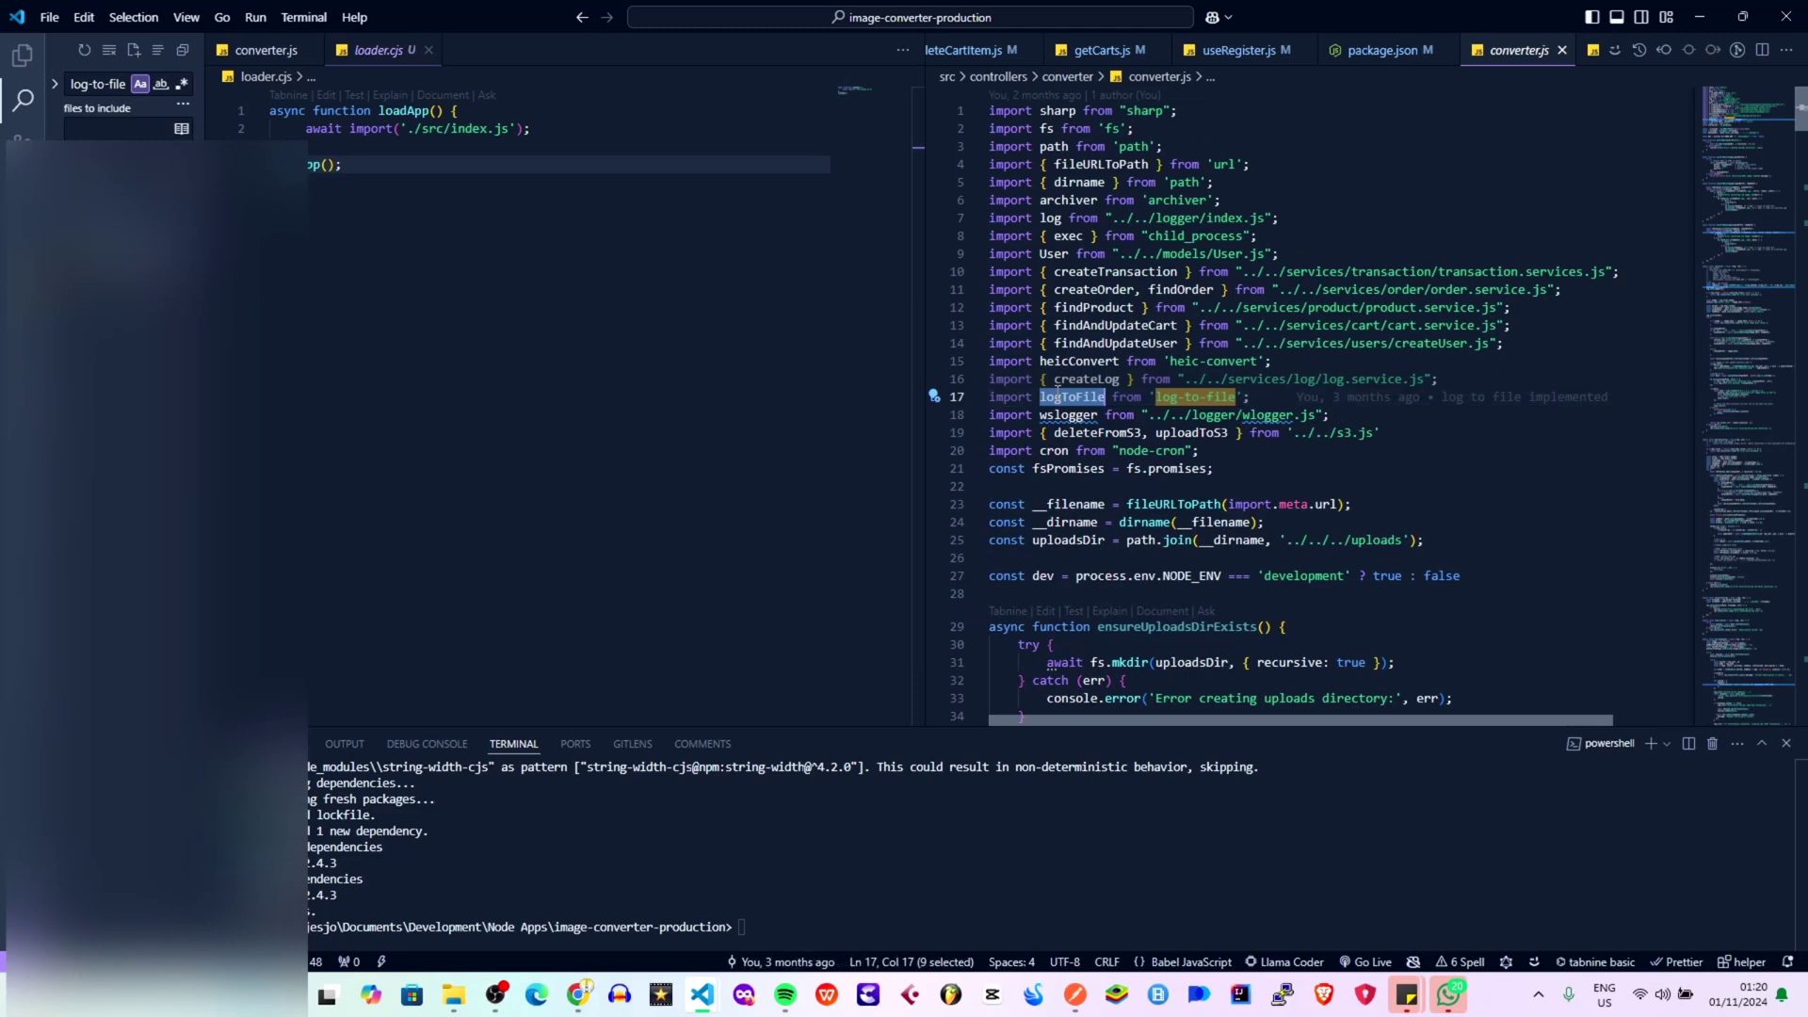
{"action": "key", "text": "ctrl+f"}
{"action": "left_click", "coordinate": [1621, 102]}
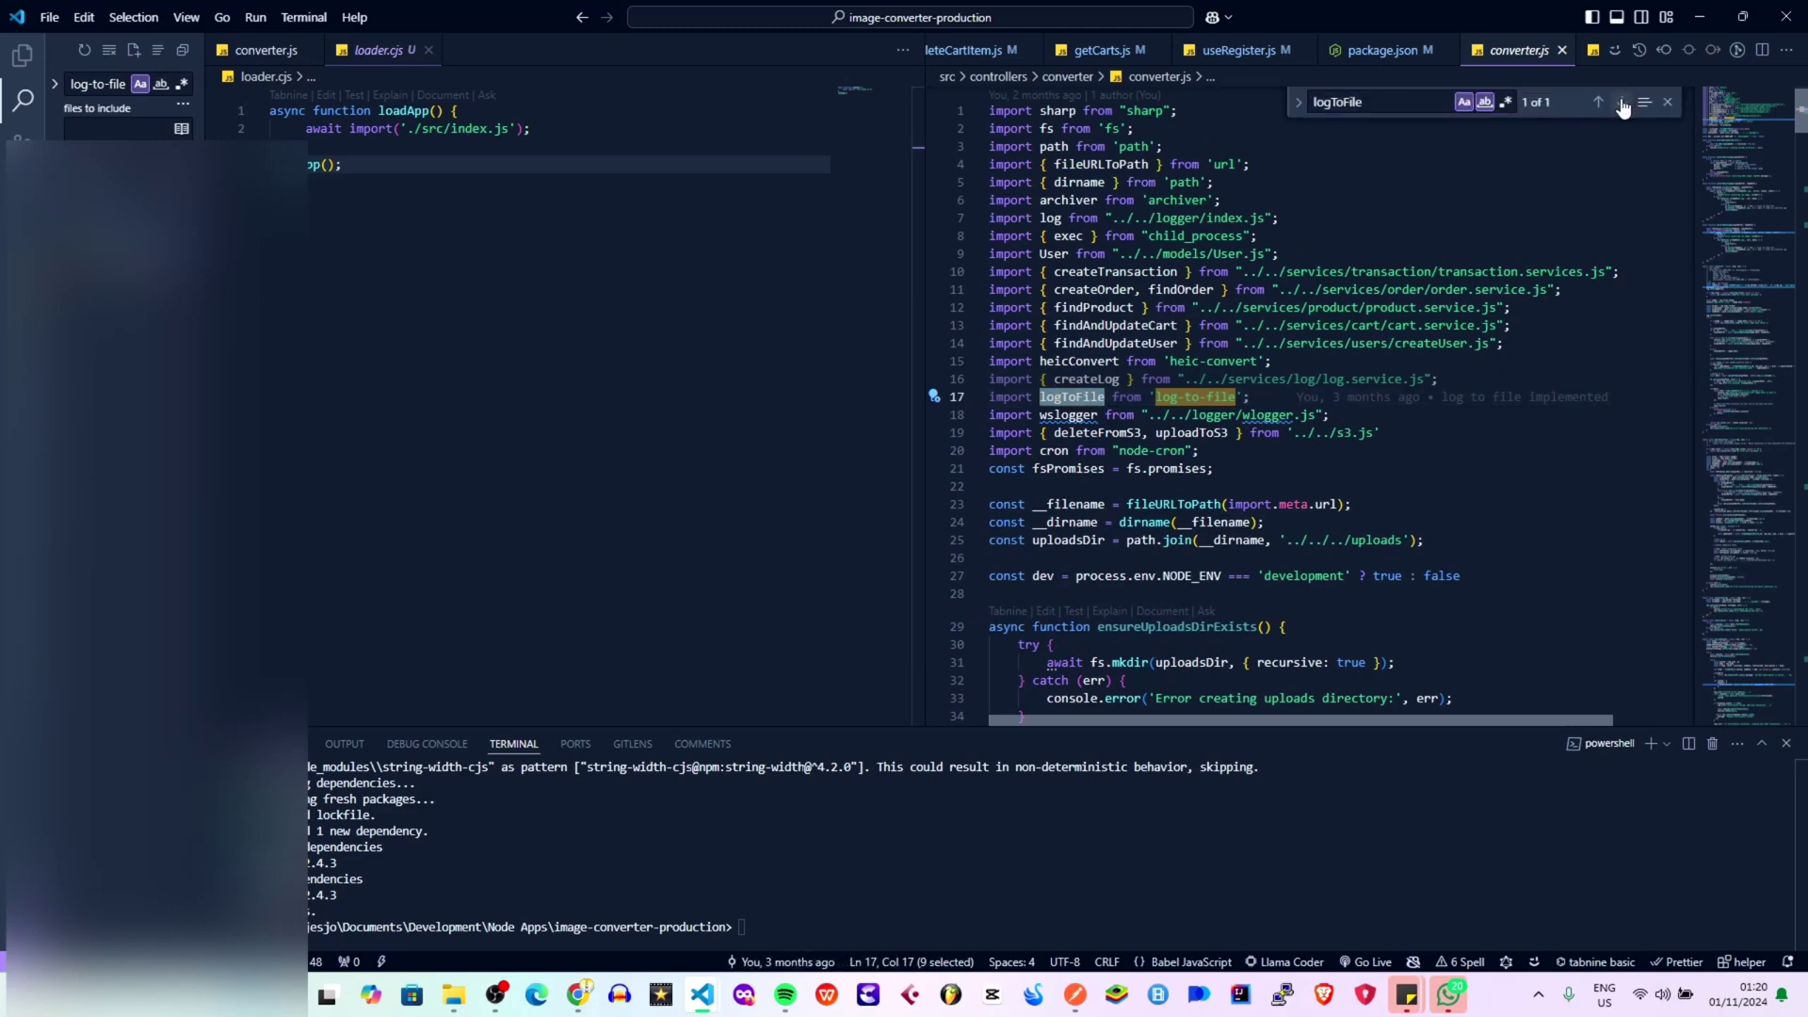
{"action": "left_click", "coordinate": [1299, 397]}
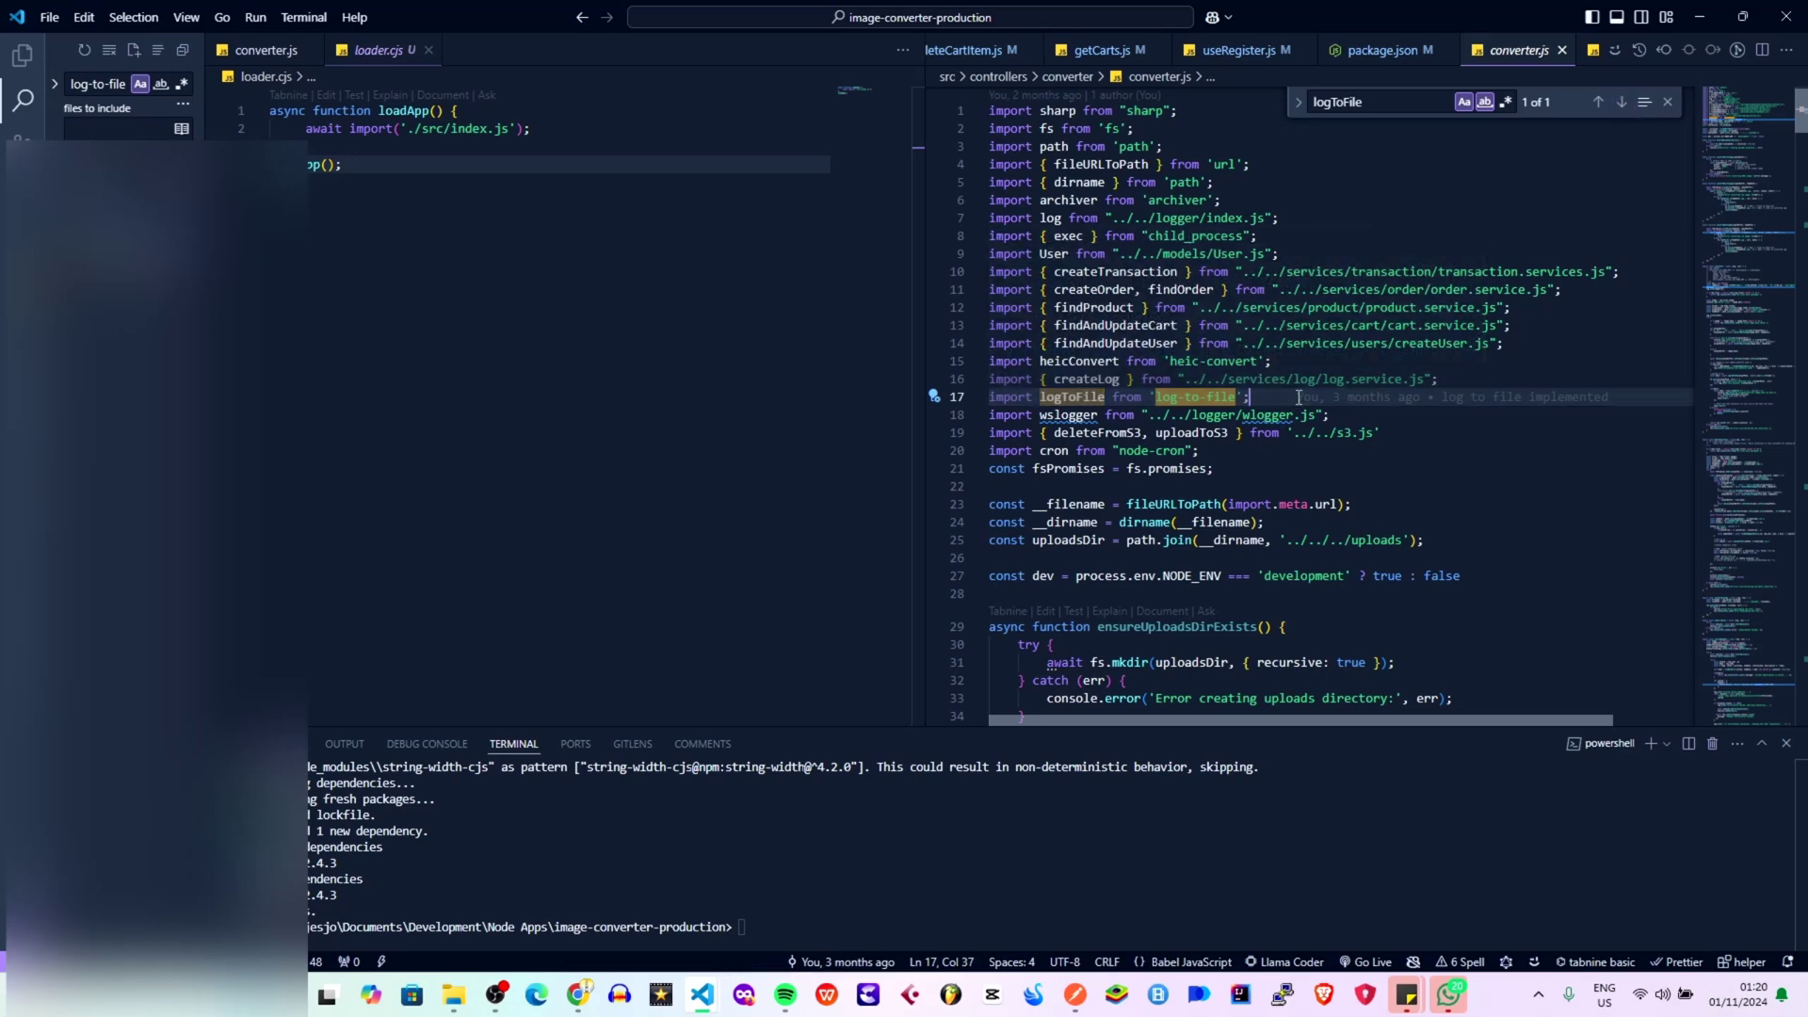
{"action": "key", "text": "ctrl+x"}
Step through the createLog matches in converter.js, from the import to its usage on line 97.
{"action": "left_click", "coordinate": [1176, 379]}
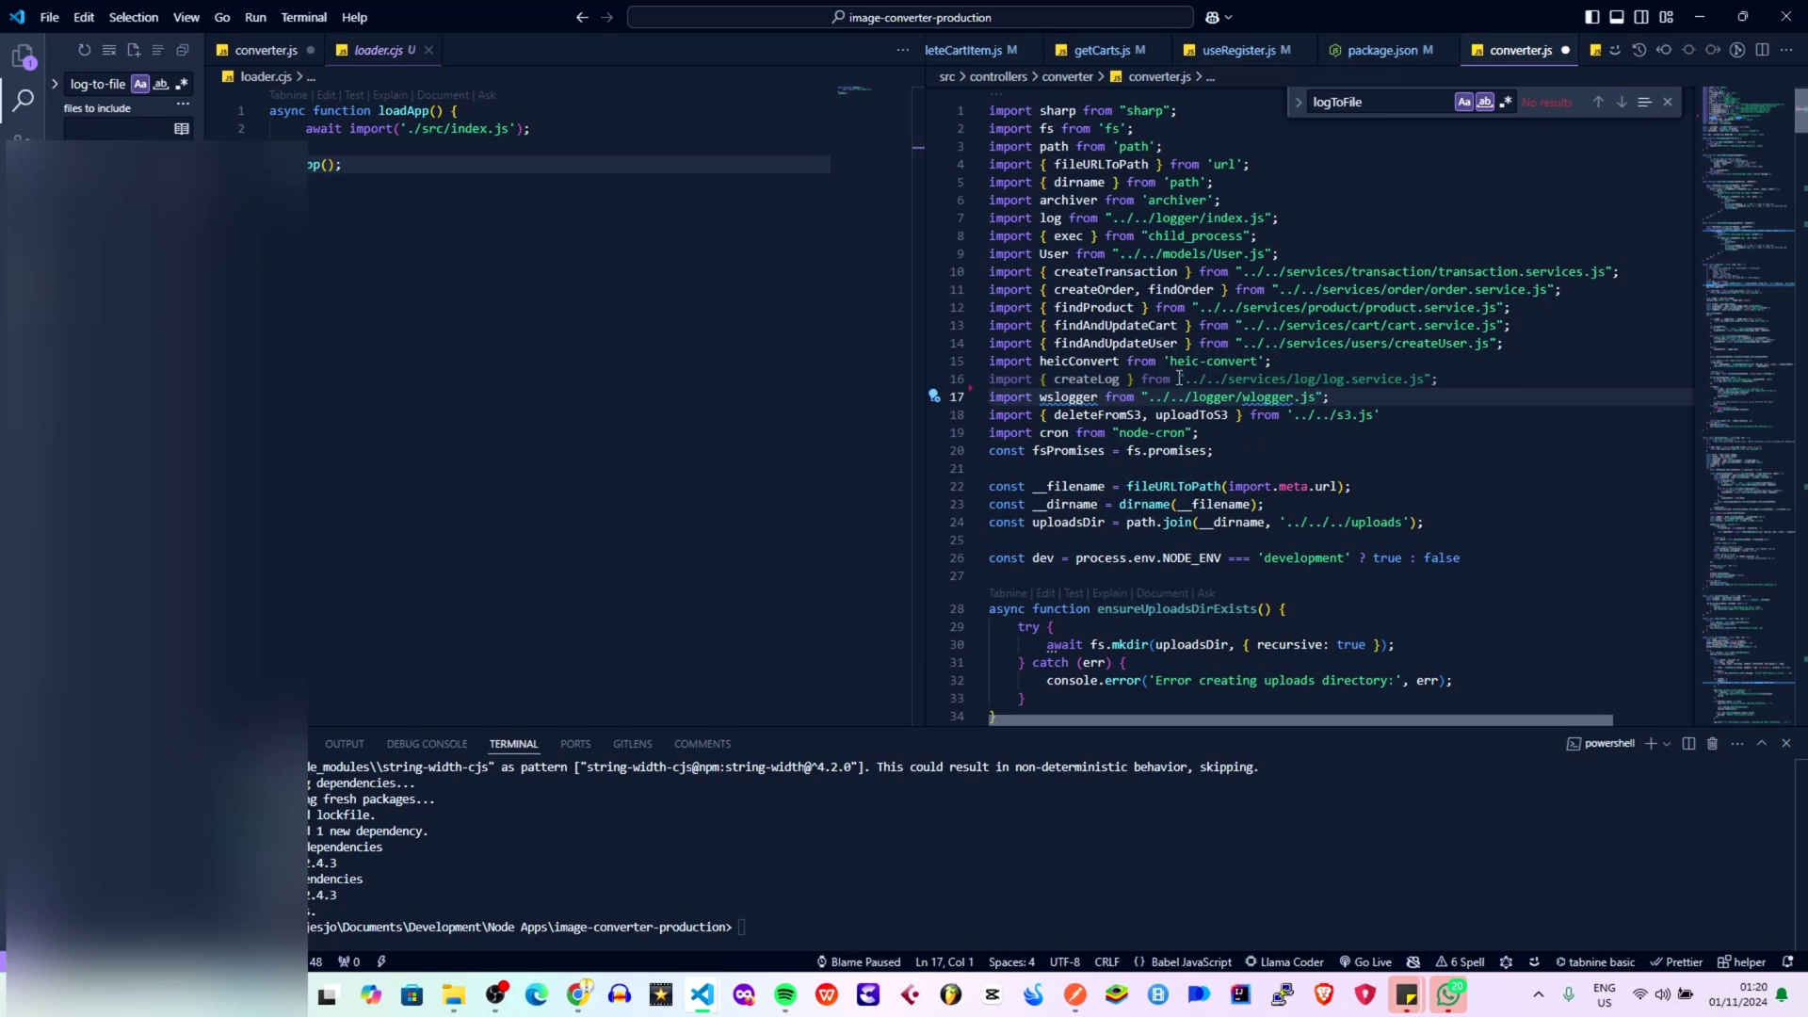
{"action": "double_click", "coordinate": [1098, 379]}
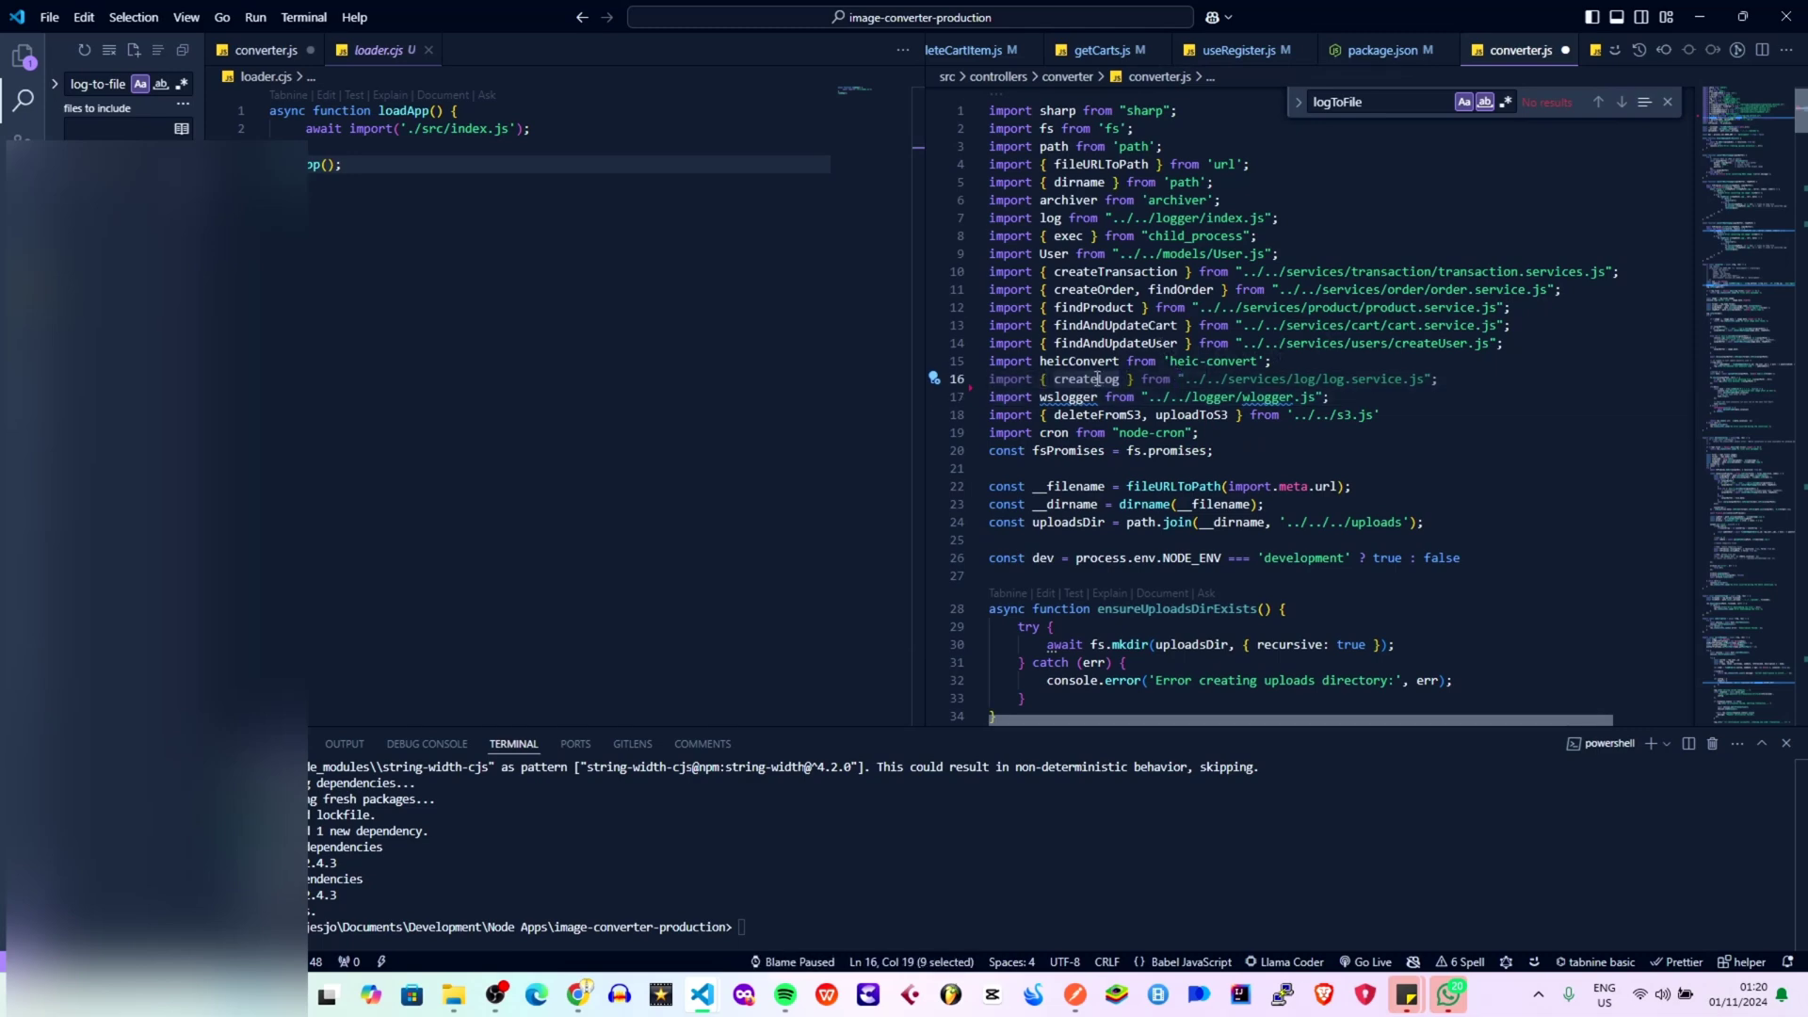
{"action": "key", "text": "ctrl+f"}
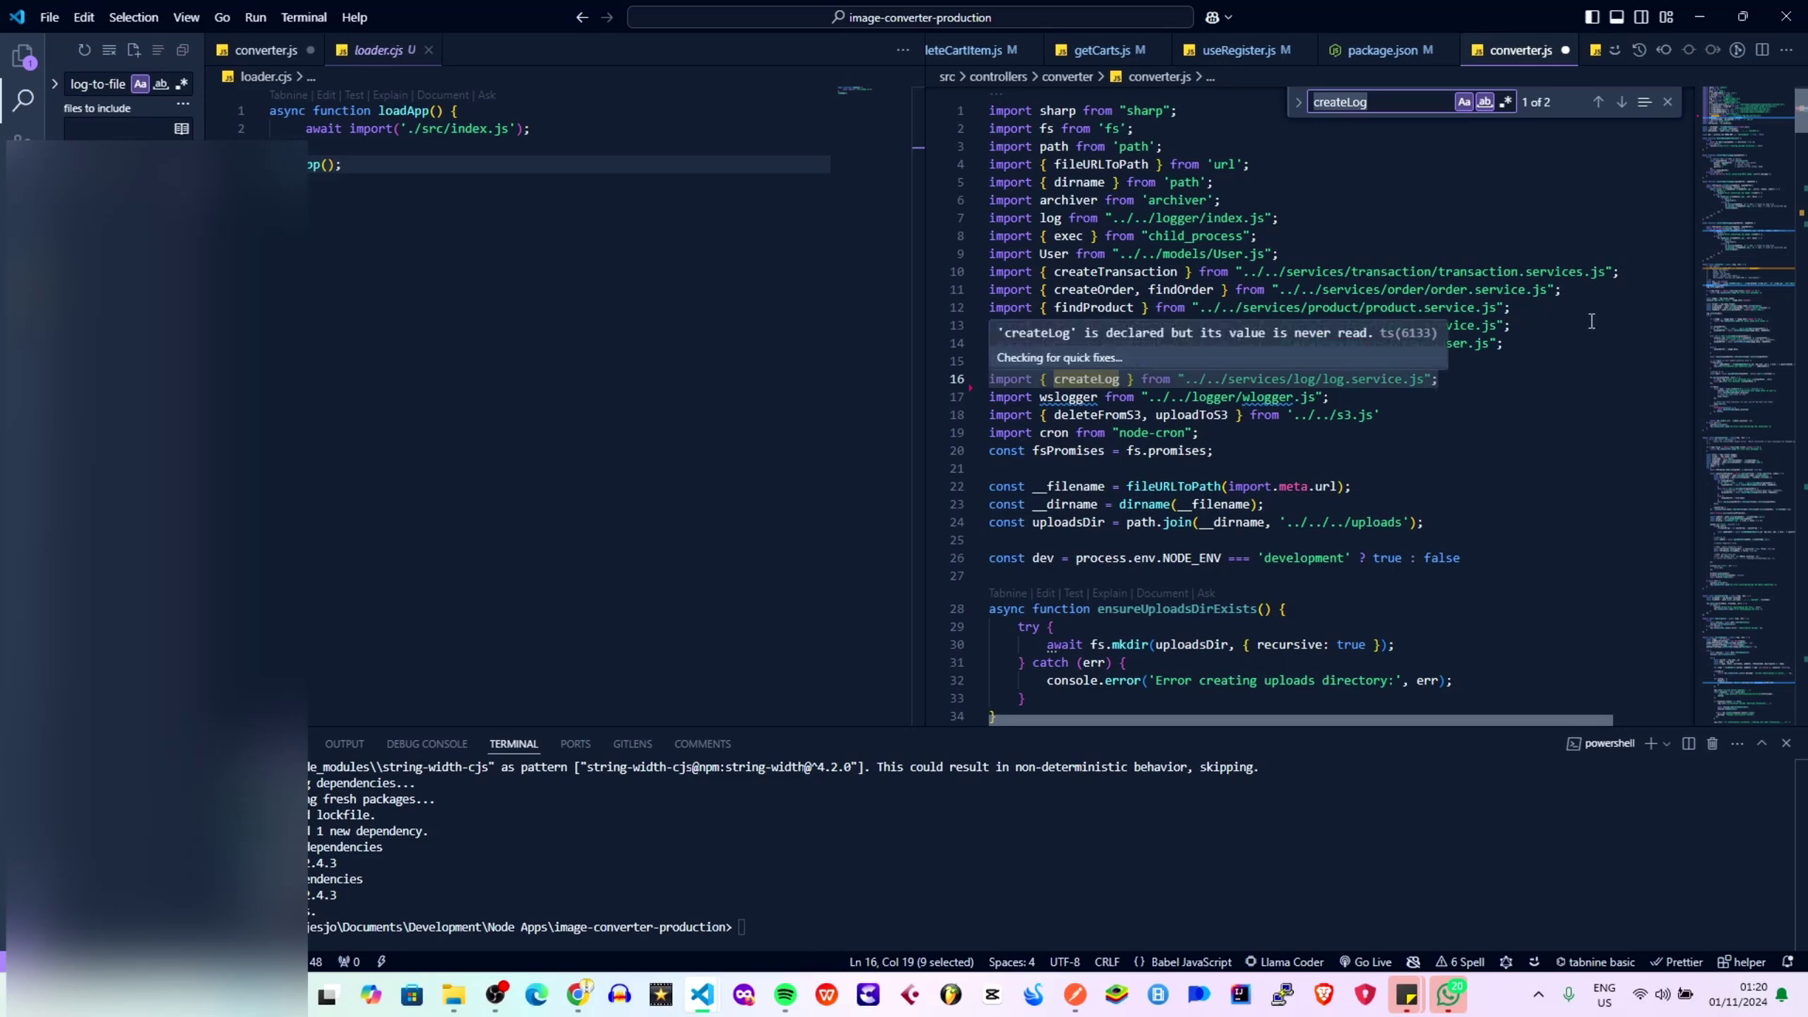
{"action": "left_click", "coordinate": [1619, 109]}
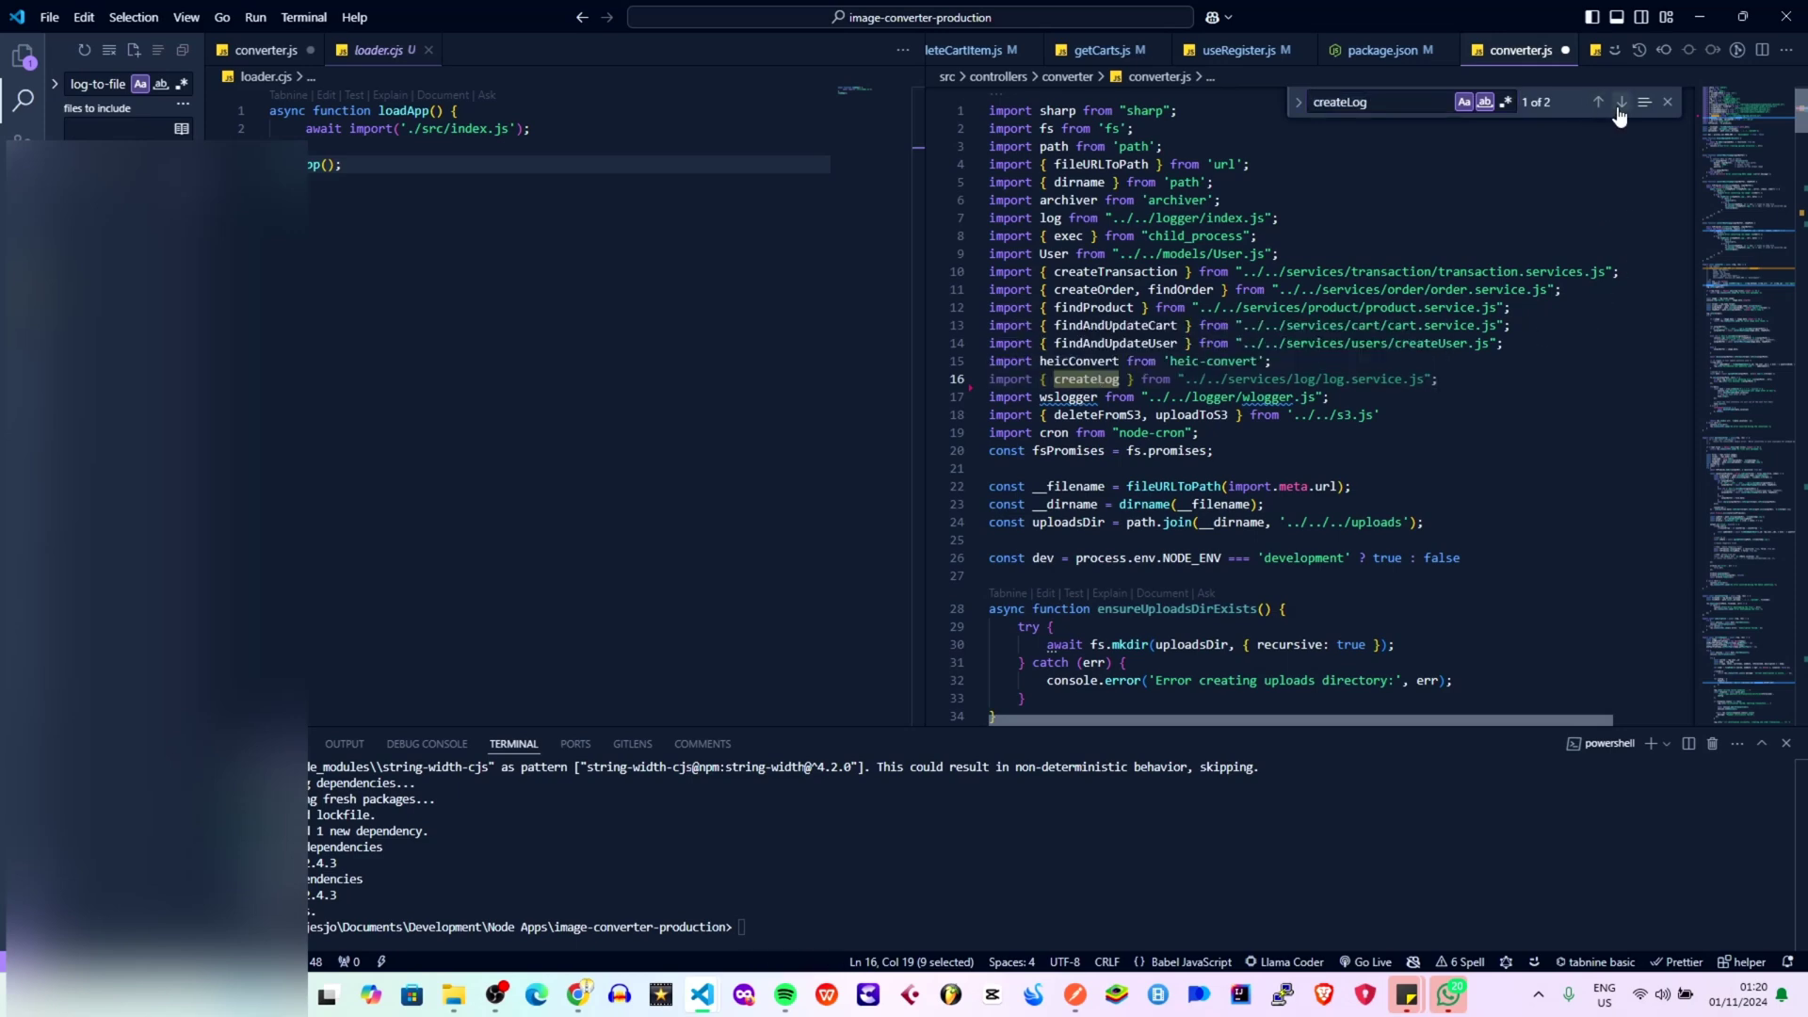
{"action": "left_click", "coordinate": [1618, 108]}
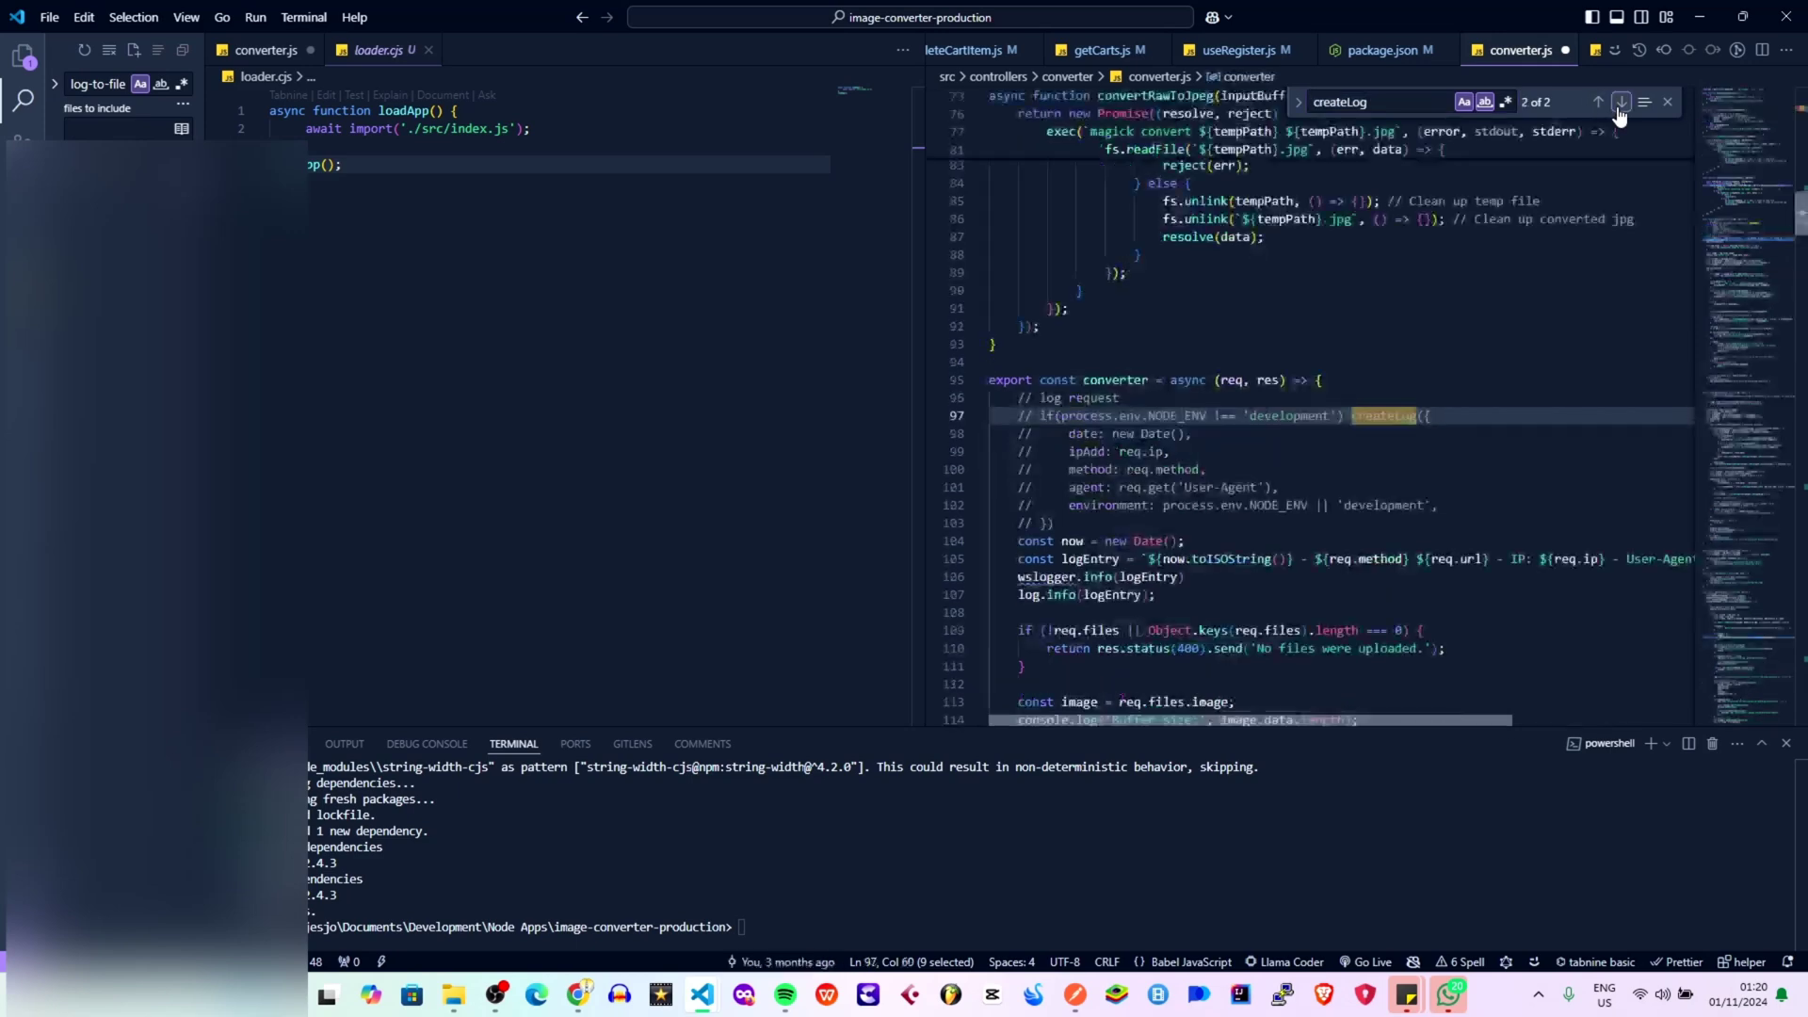
{"action": "left_click", "coordinate": [1619, 106]}
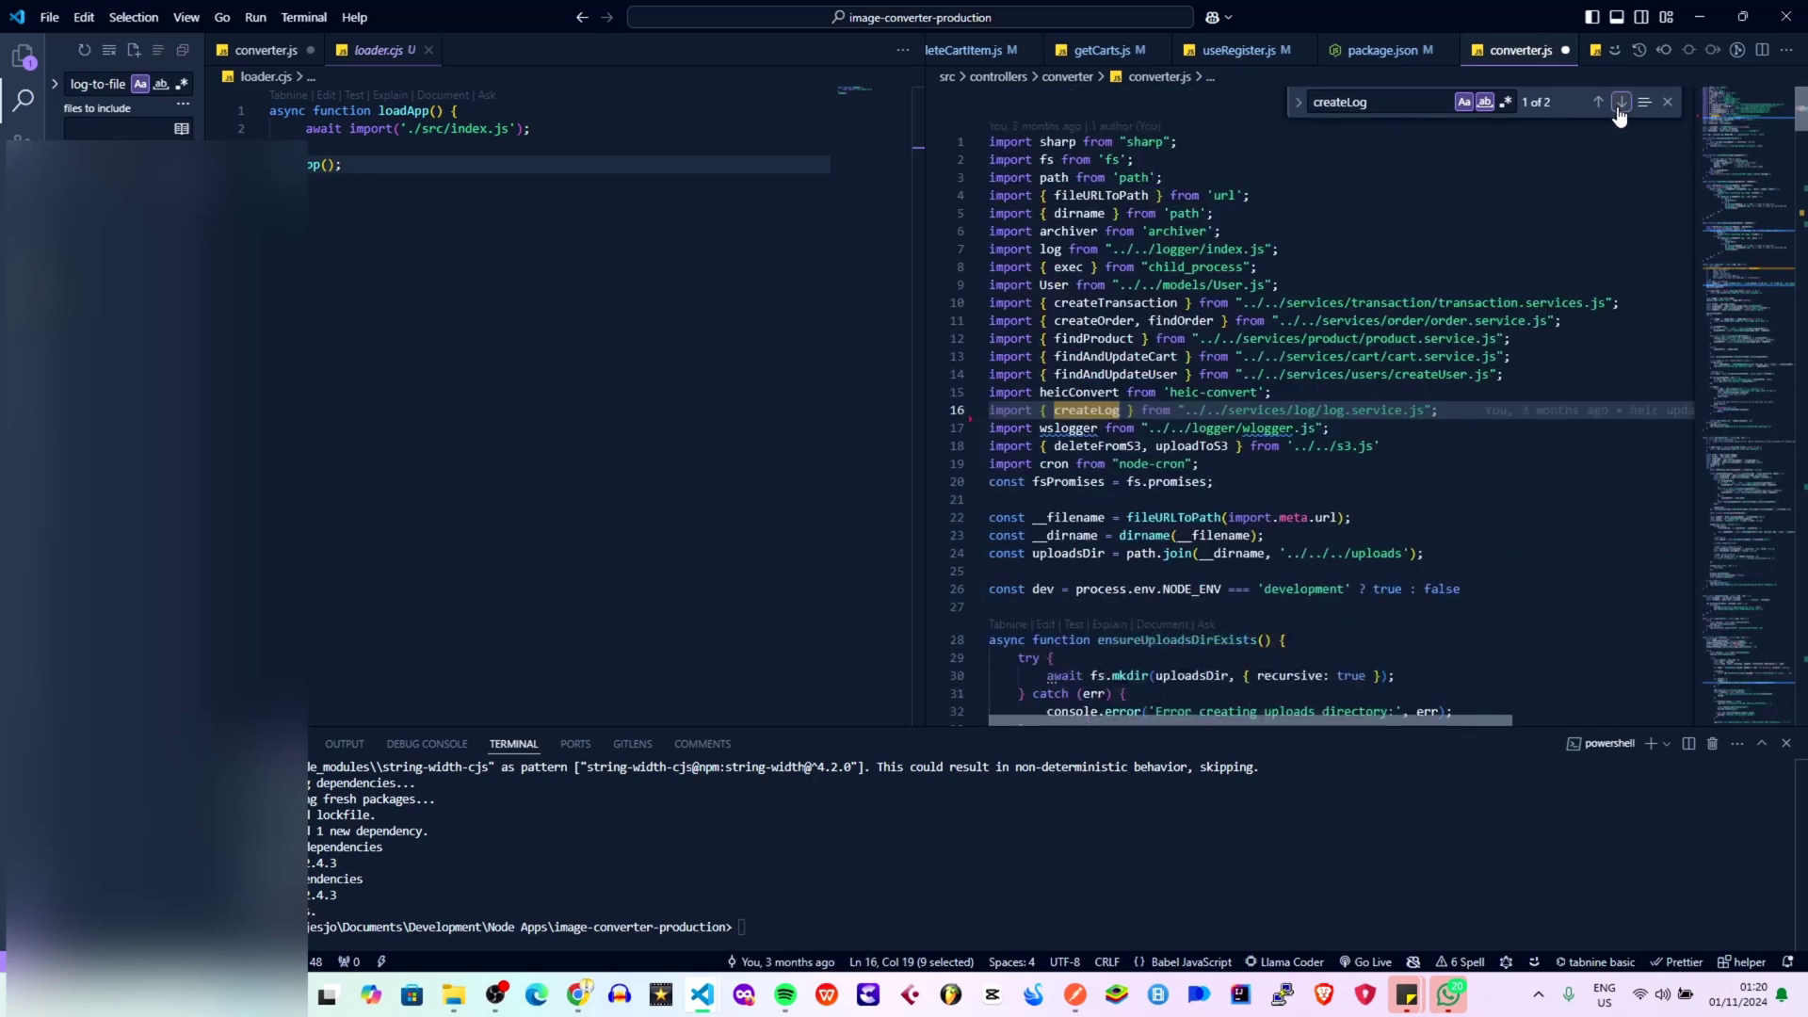
{"action": "left_click", "coordinate": [1619, 105]}
{"action": "left_click", "coordinate": [1620, 110]}
Save converter.js, select its full contents, and return to the browser's stderr.log view.
{"action": "left_click", "coordinate": [1073, 506]}
{"action": "key", "text": "ctrl+s"}
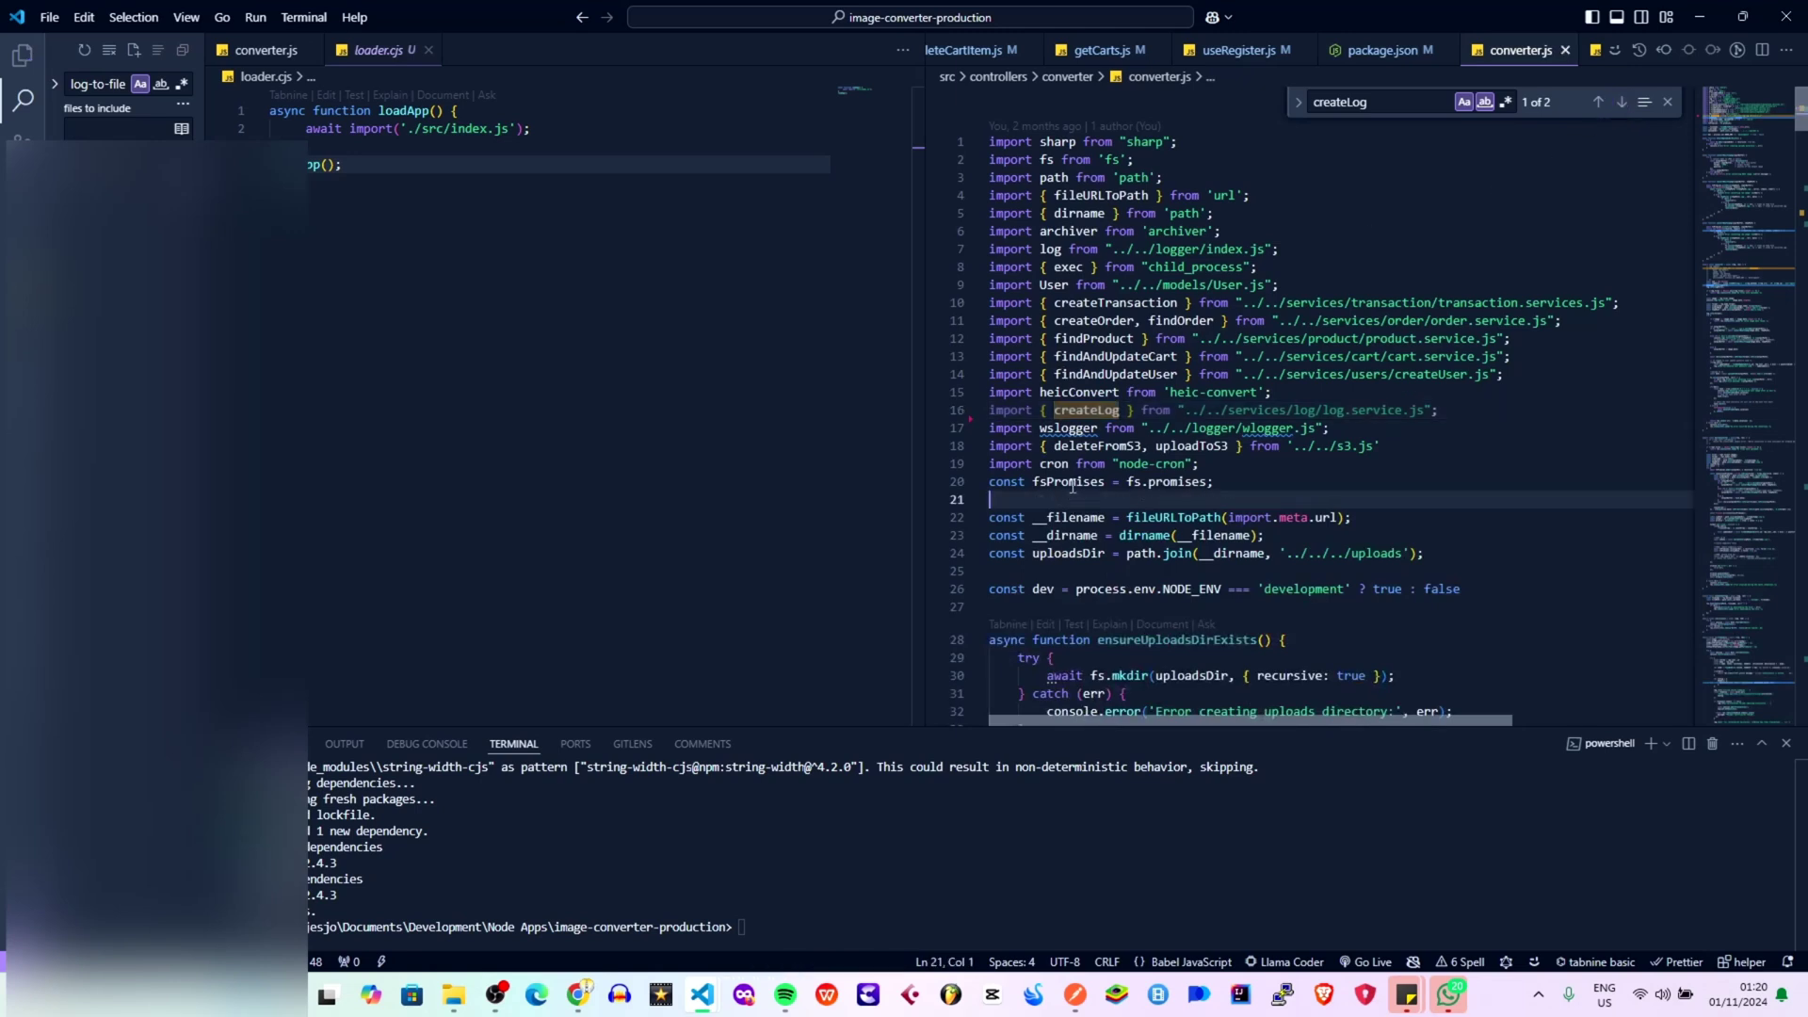
{"action": "left_click", "coordinate": [1143, 461]}
{"action": "key", "text": "ctrl+a"}
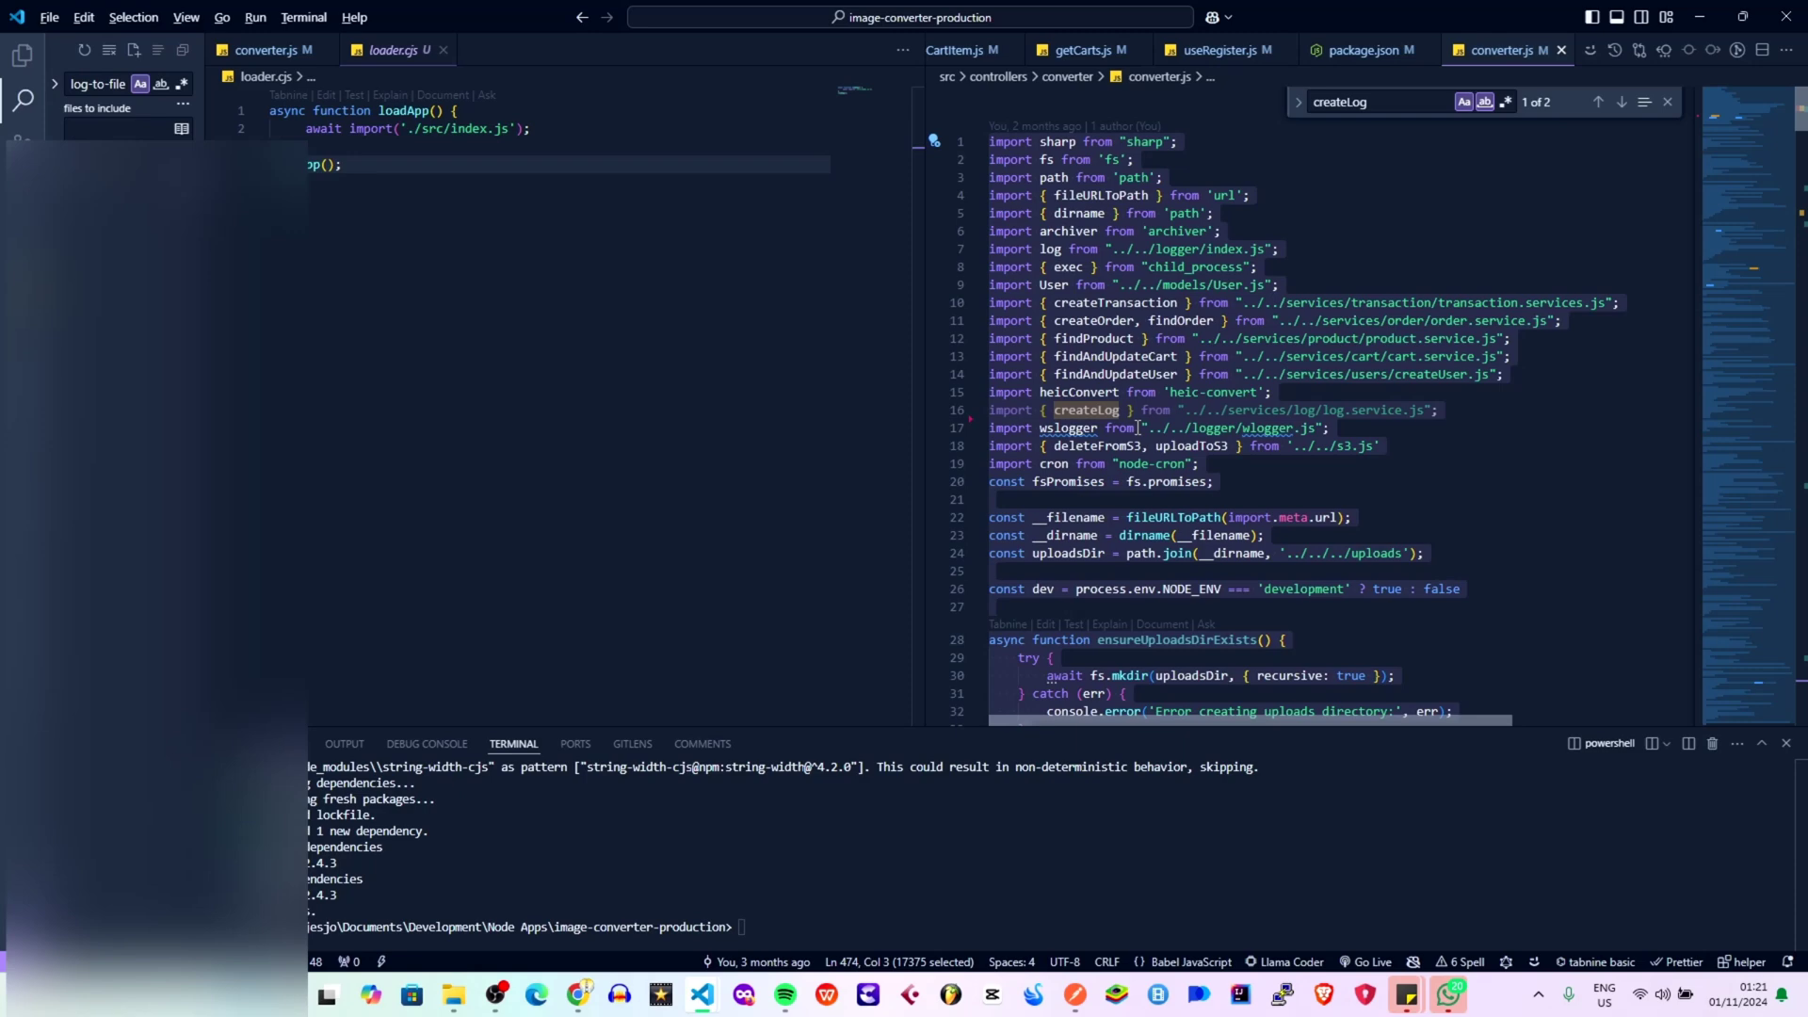
{"action": "key", "text": "alt"}
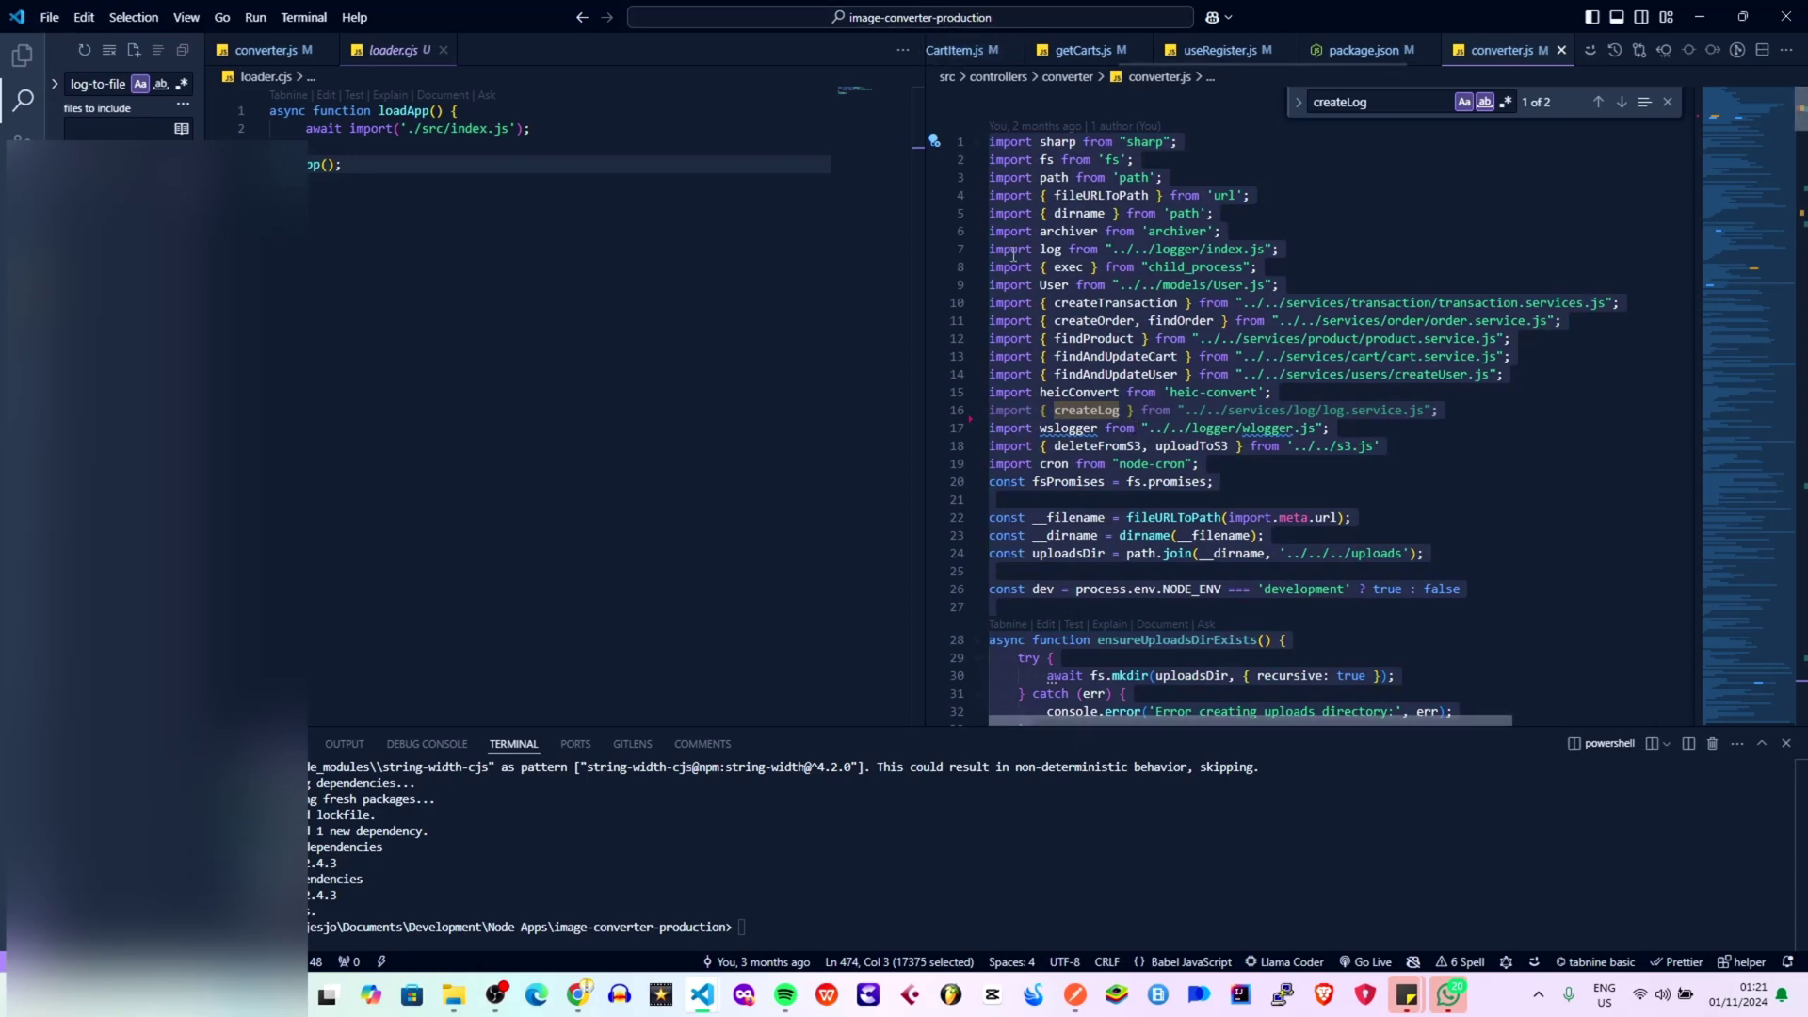
{"action": "key", "text": "alt+Tab"}
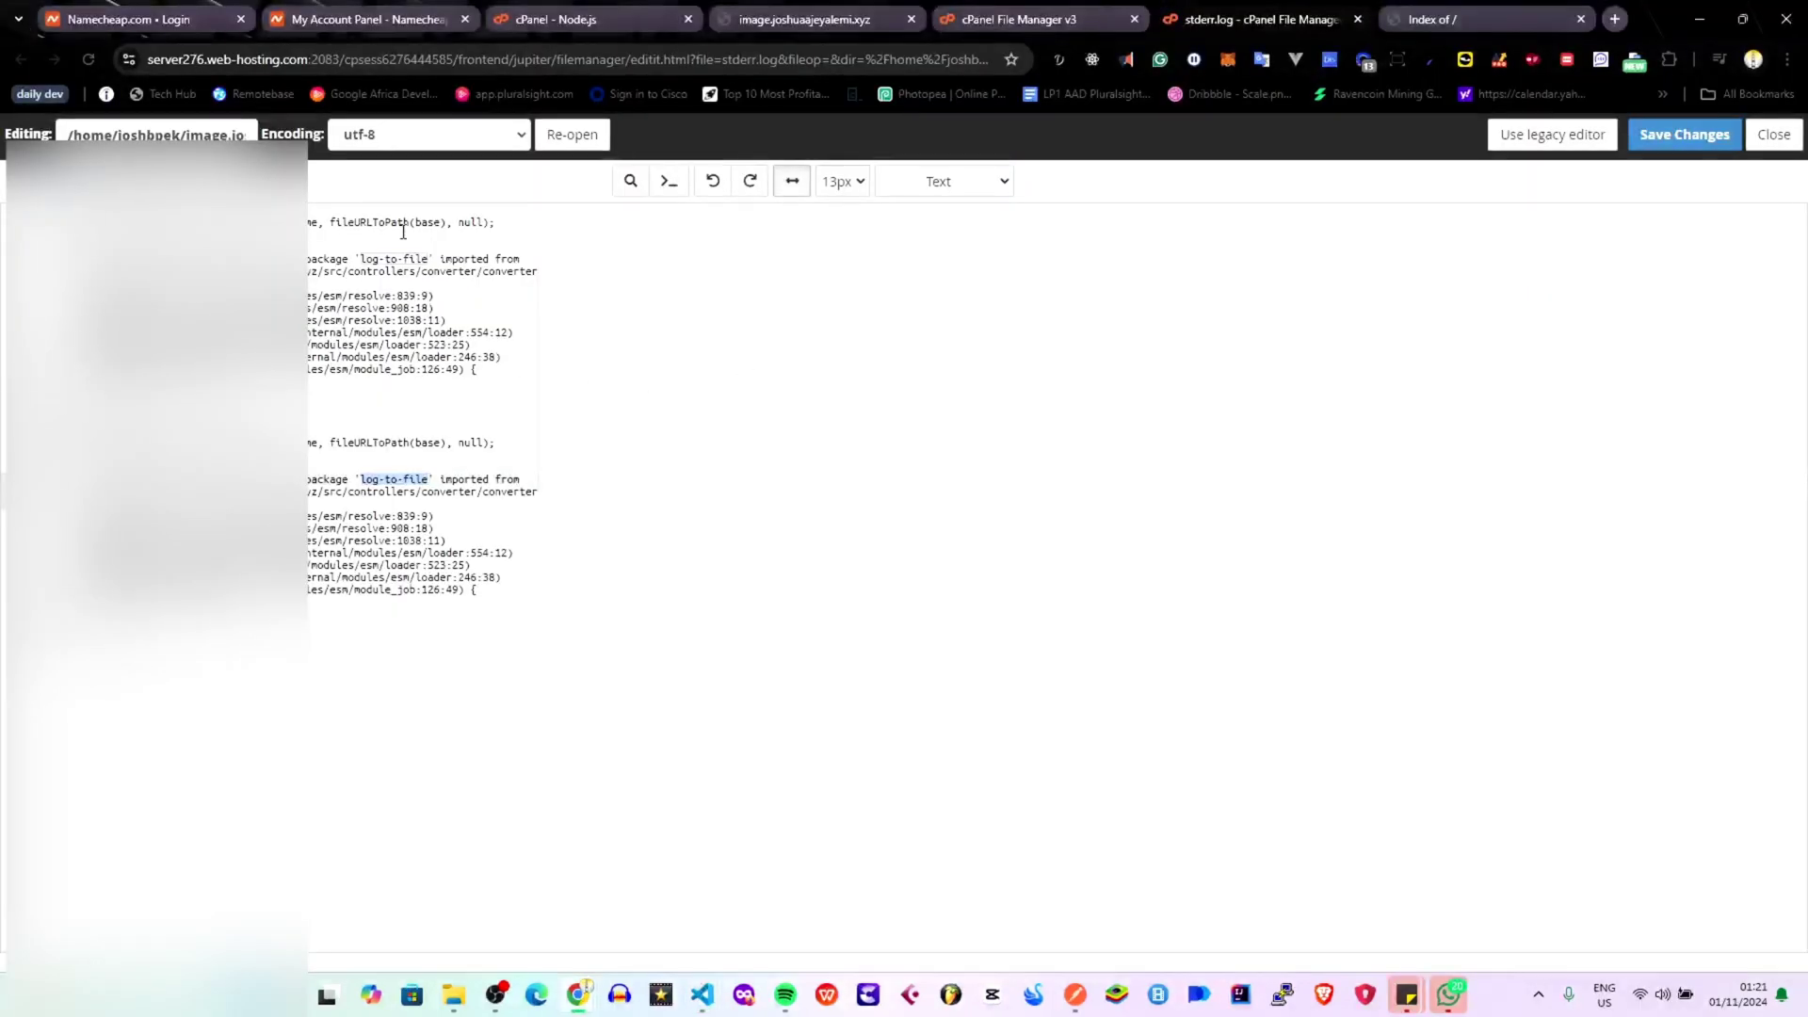
Navigate to src/controllers/converter on the server and open converter.js in the editor.
{"action": "left_click", "coordinate": [998, 26]}
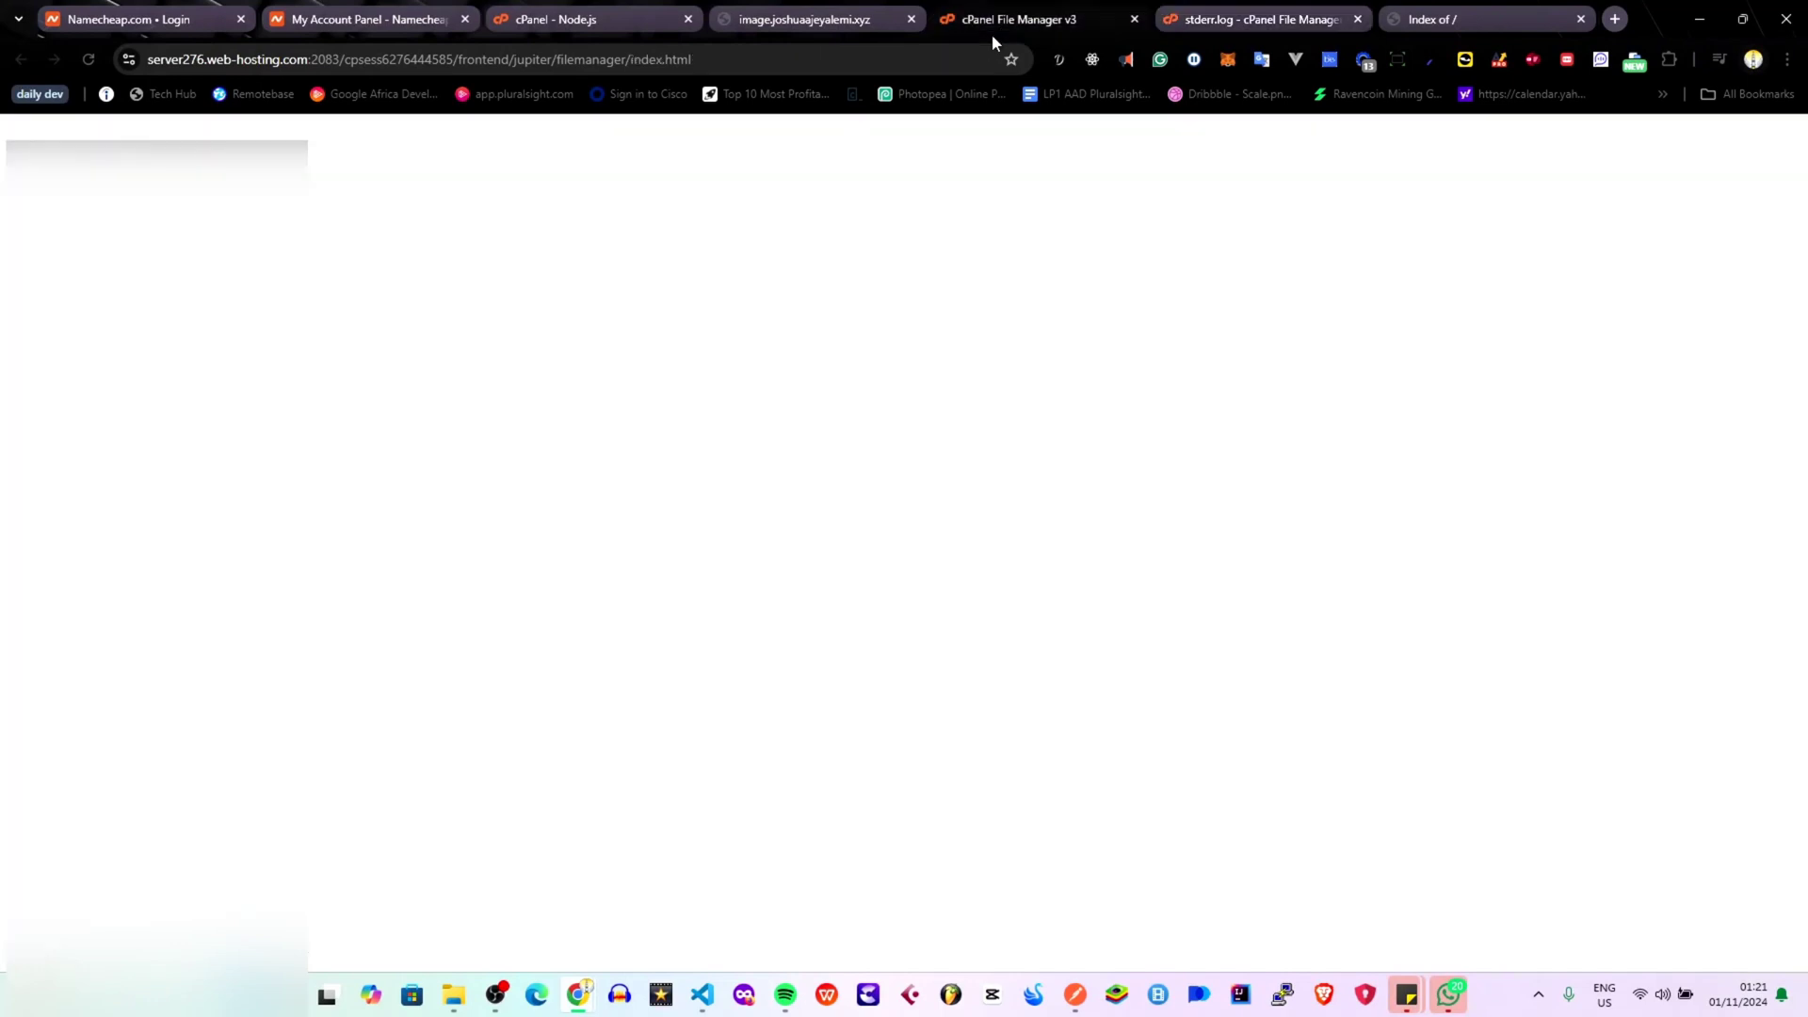
{"action": "double_click", "coordinate": [370, 375]}
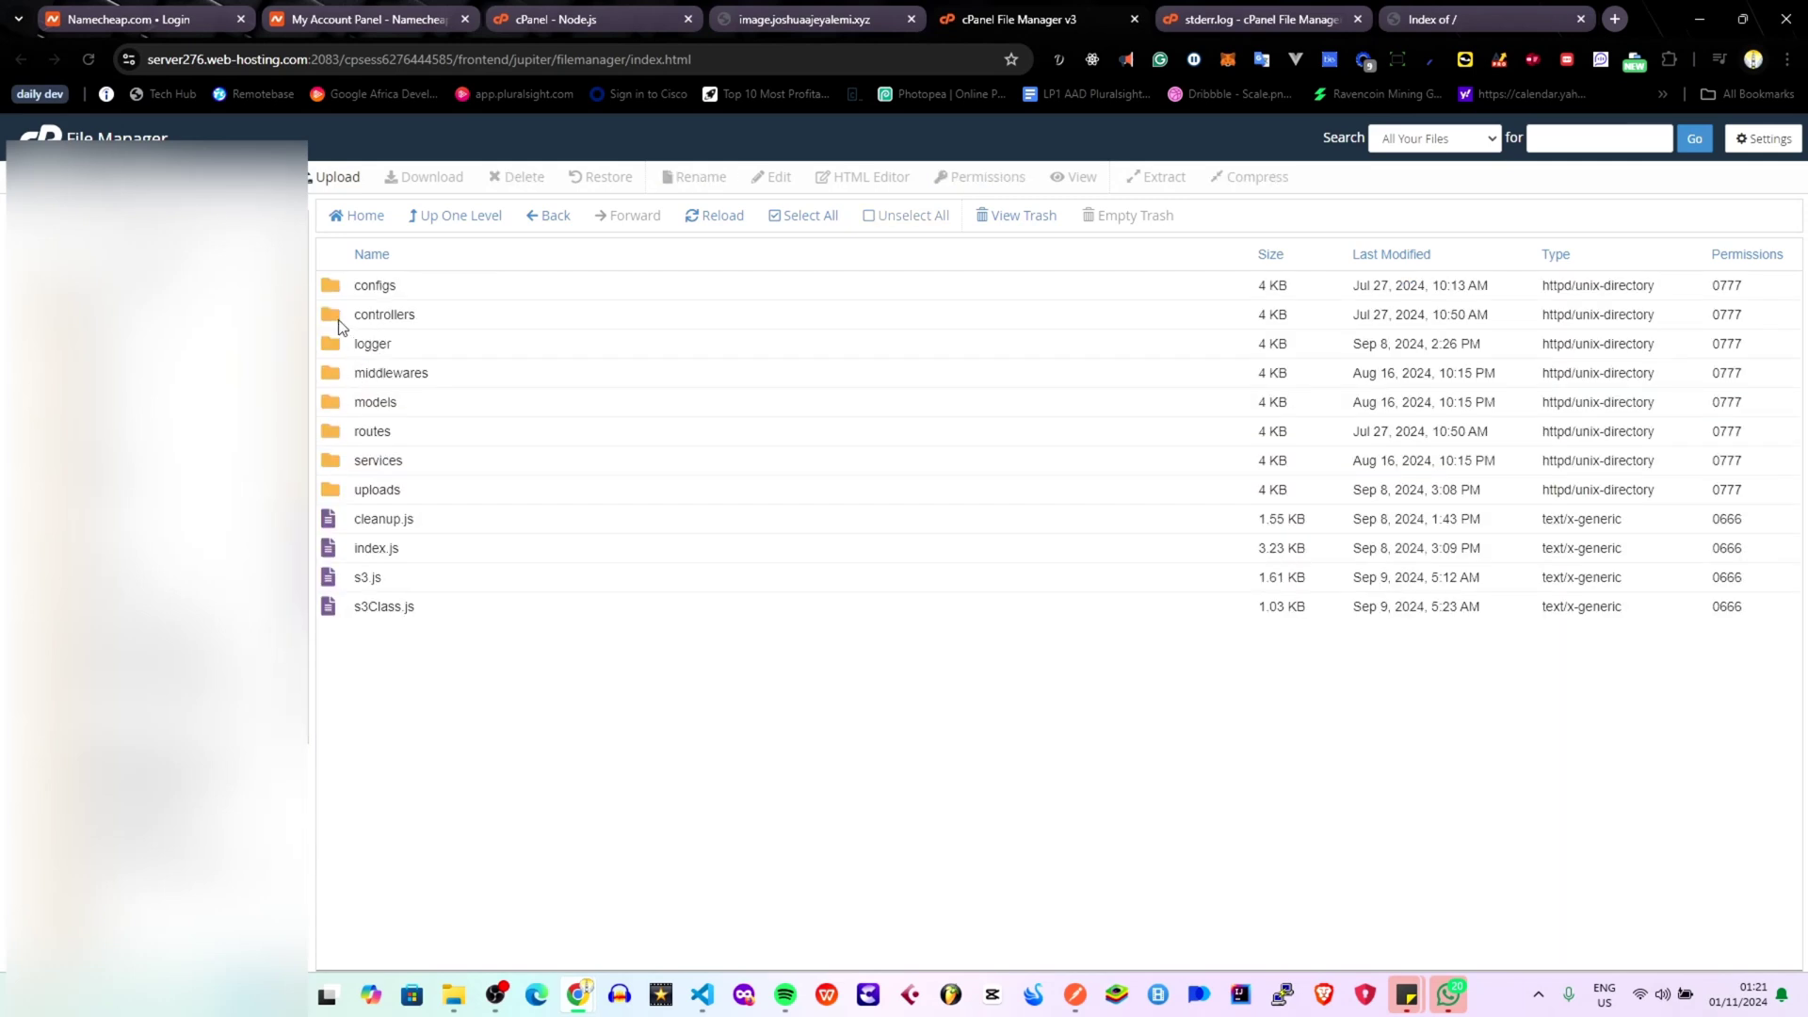
{"action": "double_click", "coordinate": [341, 322]}
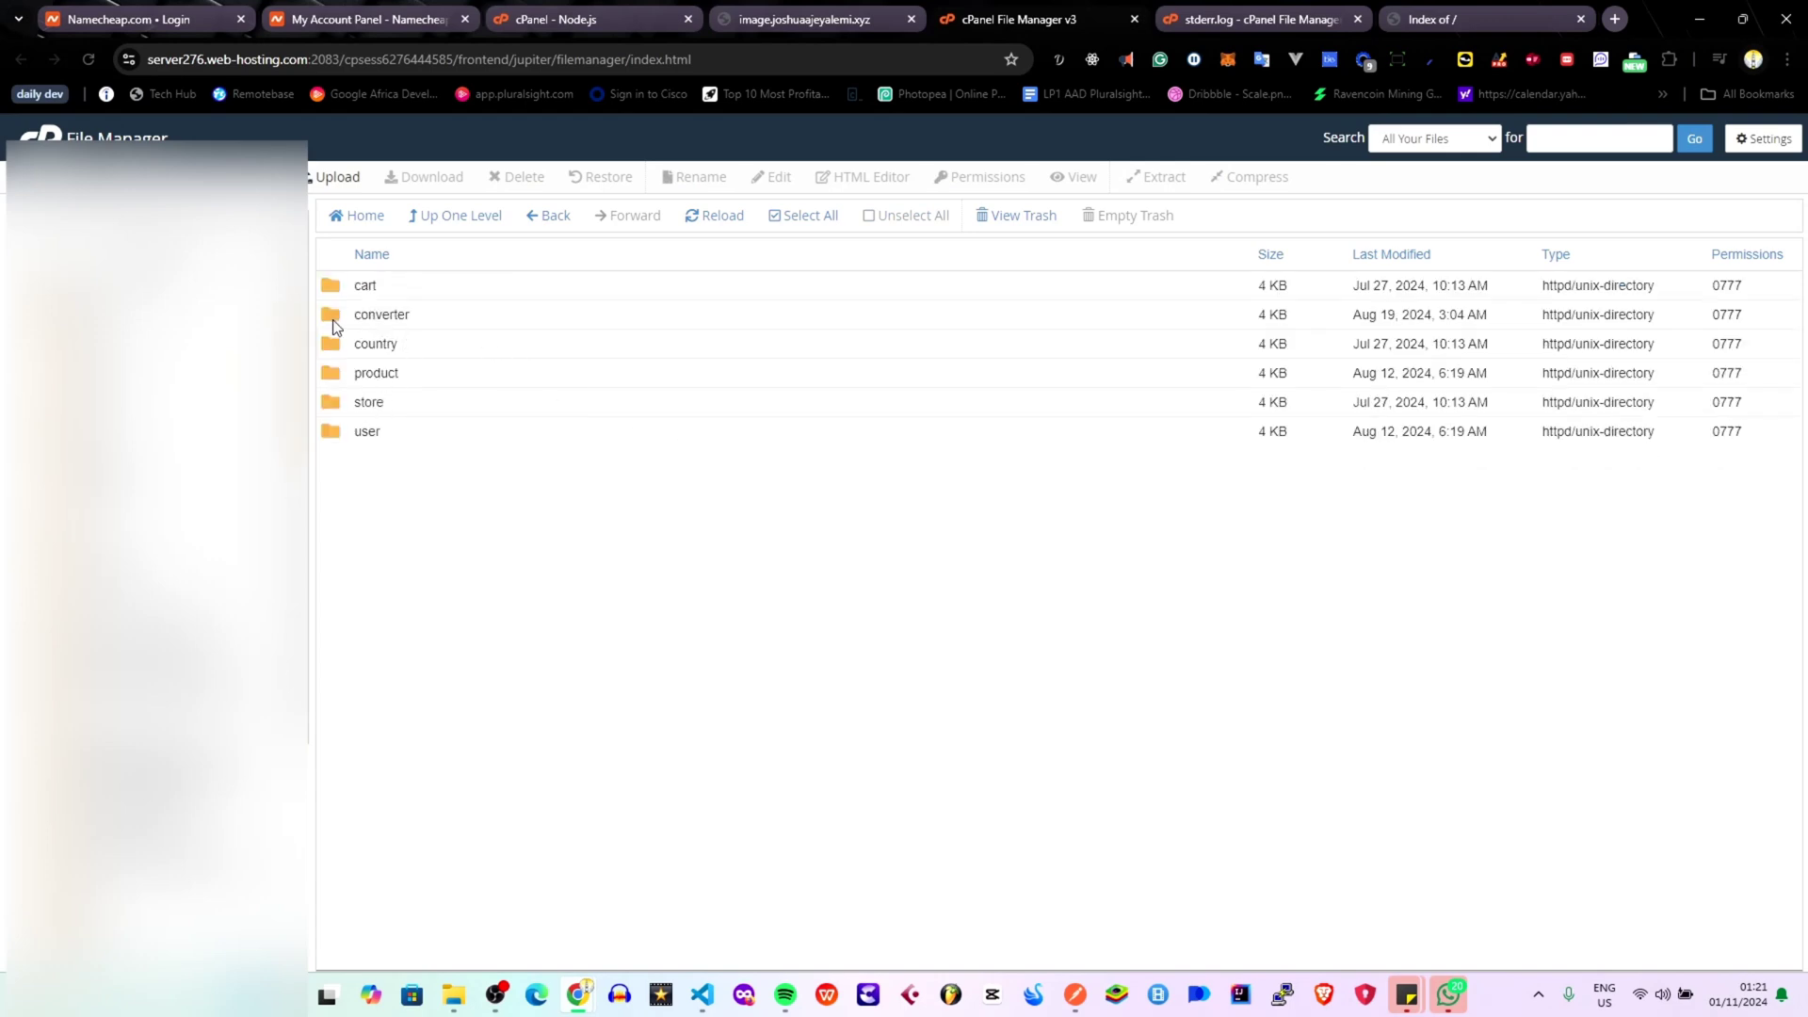
{"action": "double_click", "coordinate": [334, 322]}
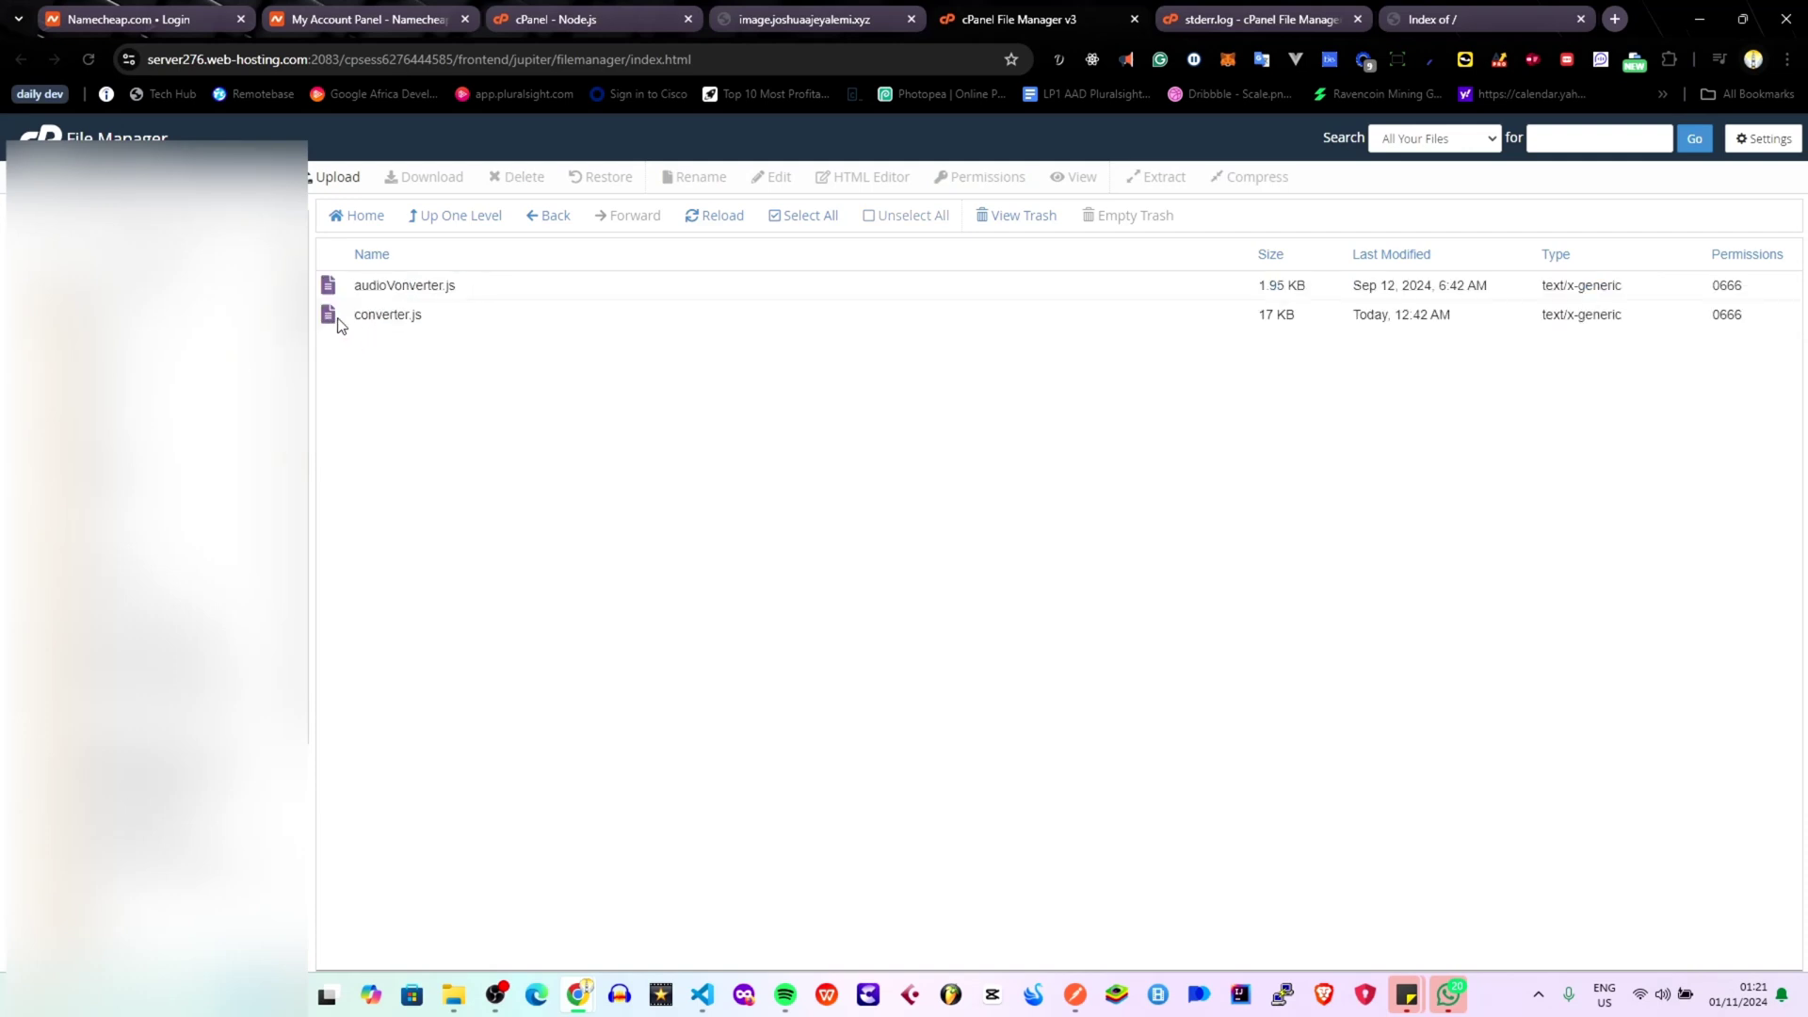
{"action": "left_click", "coordinate": [341, 325]}
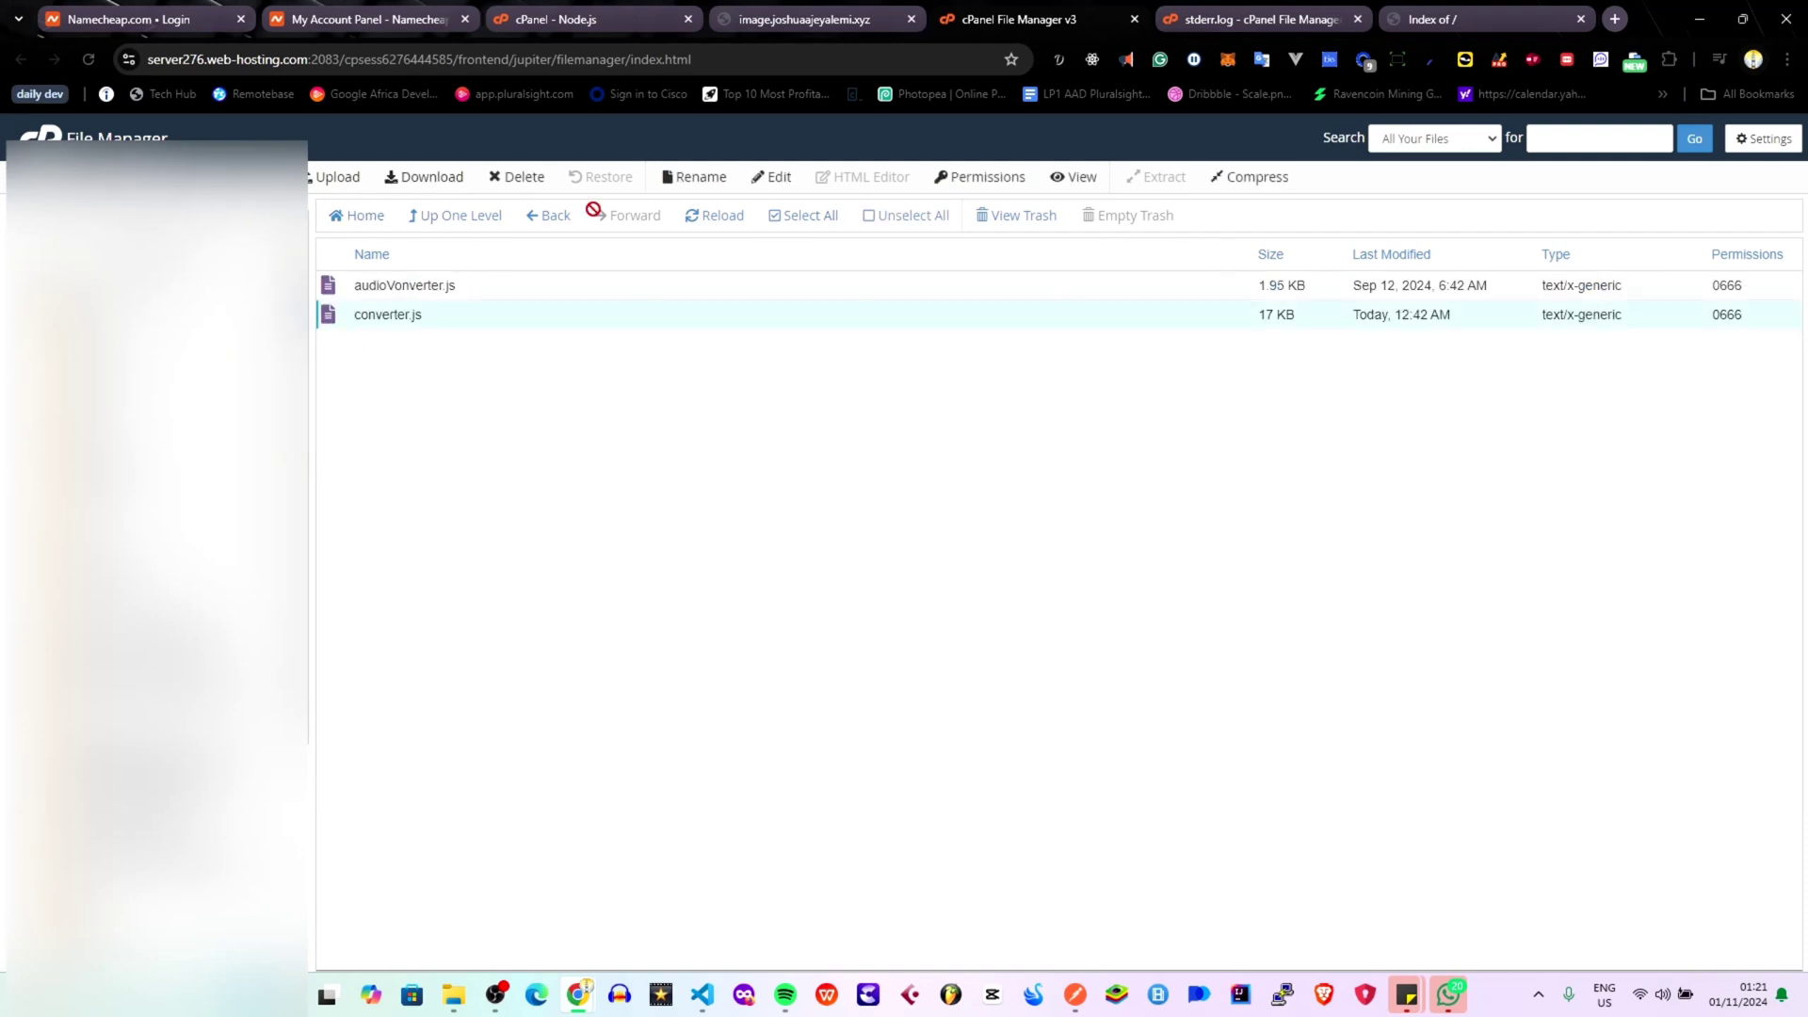
{"action": "left_click", "coordinate": [784, 178]}
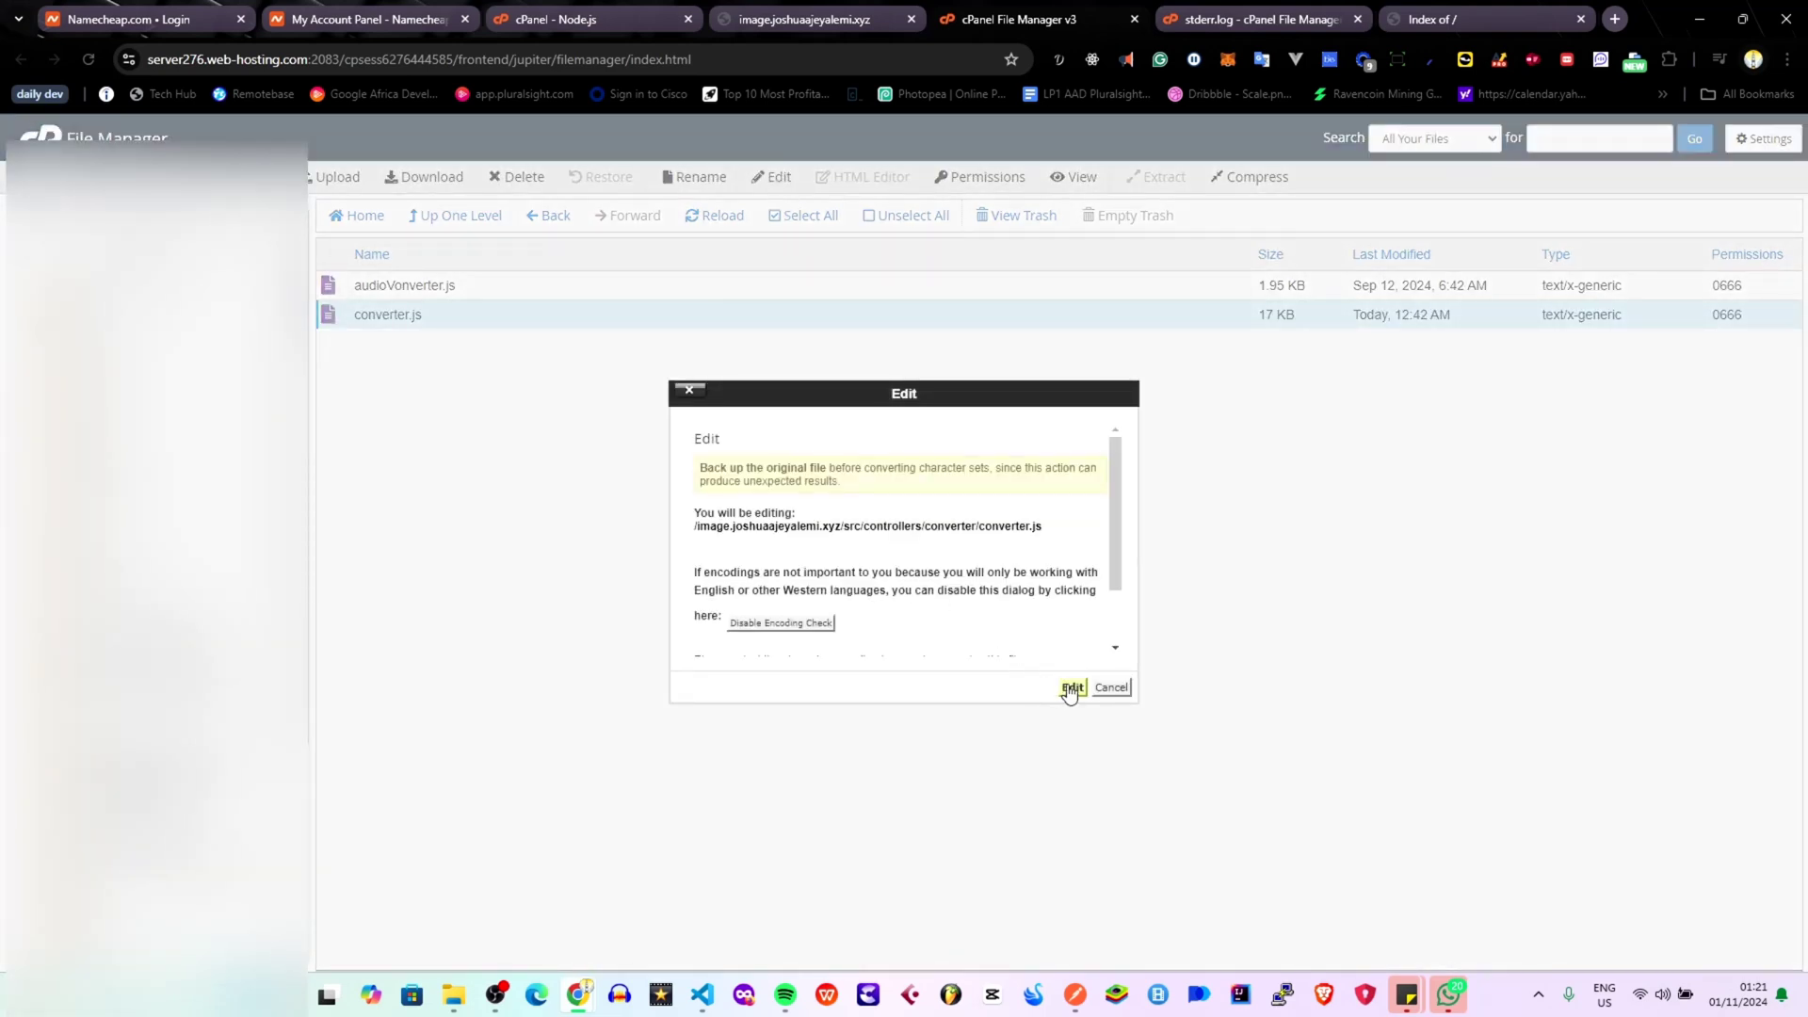
{"action": "left_click", "coordinate": [1071, 688]}
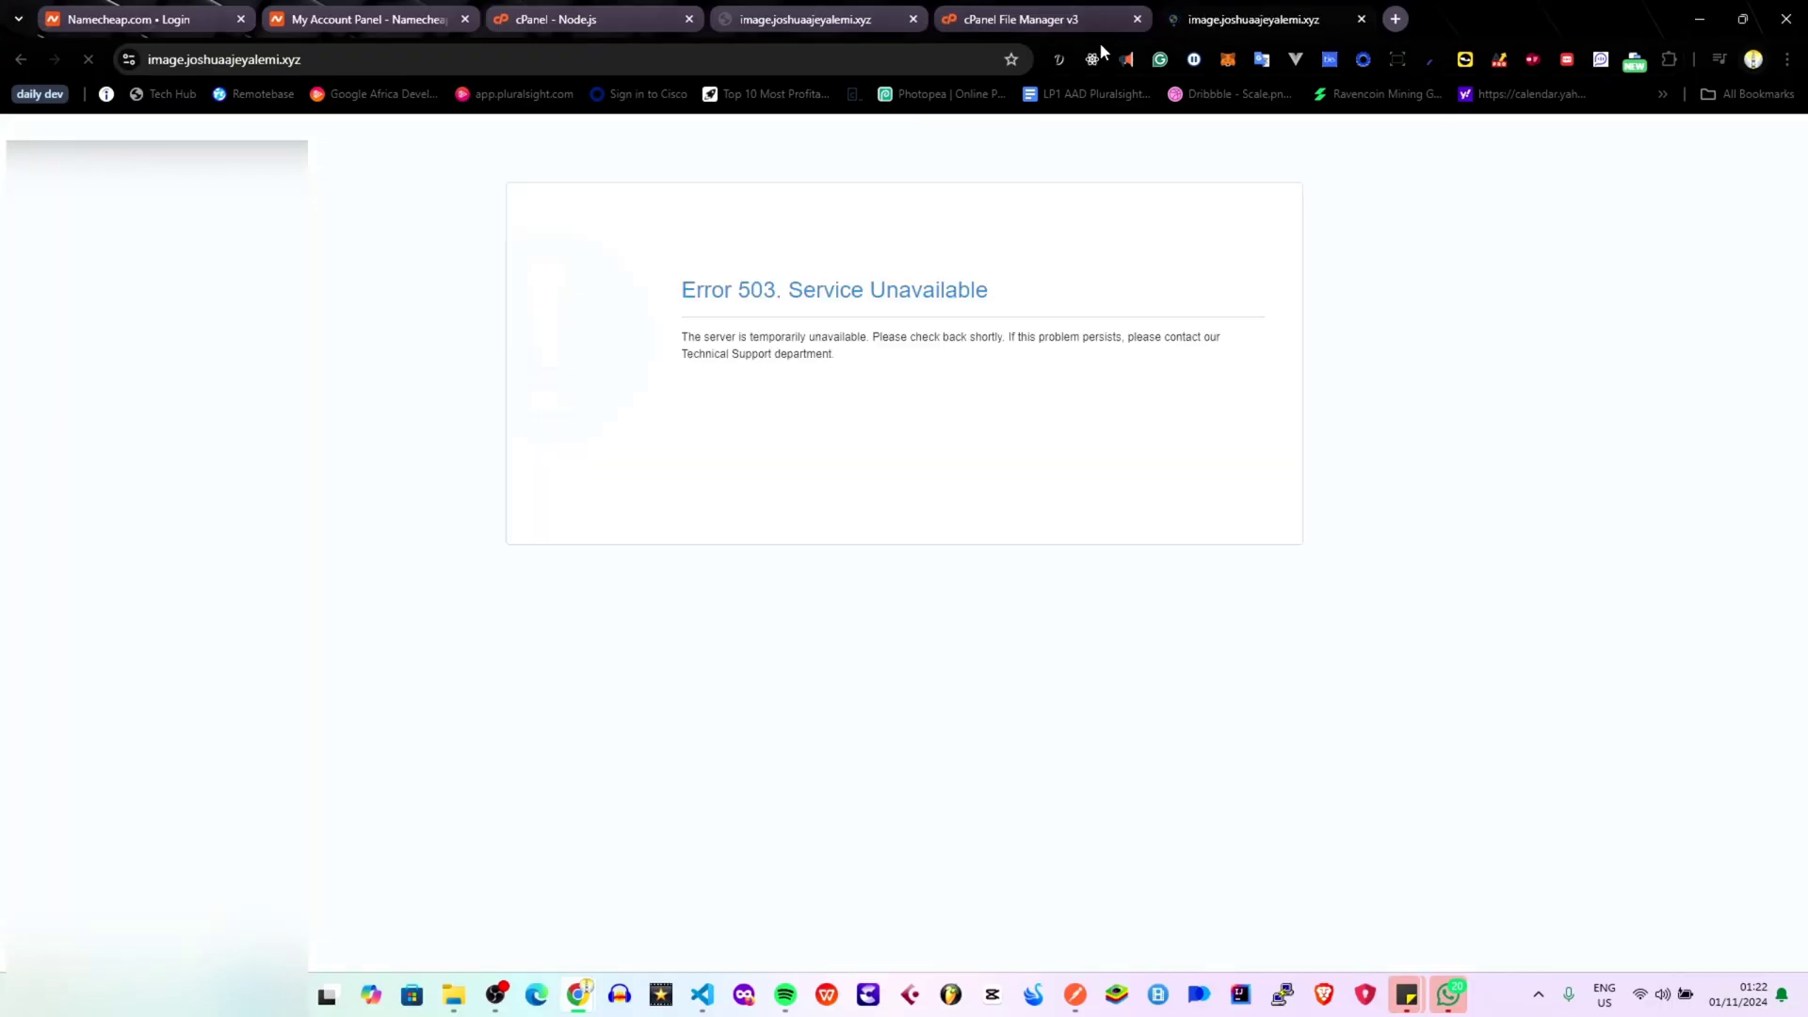
Restart the Node.js image app and open its URL, which now shows the Image Converter page.
{"action": "left_click", "coordinate": [1036, 19]}
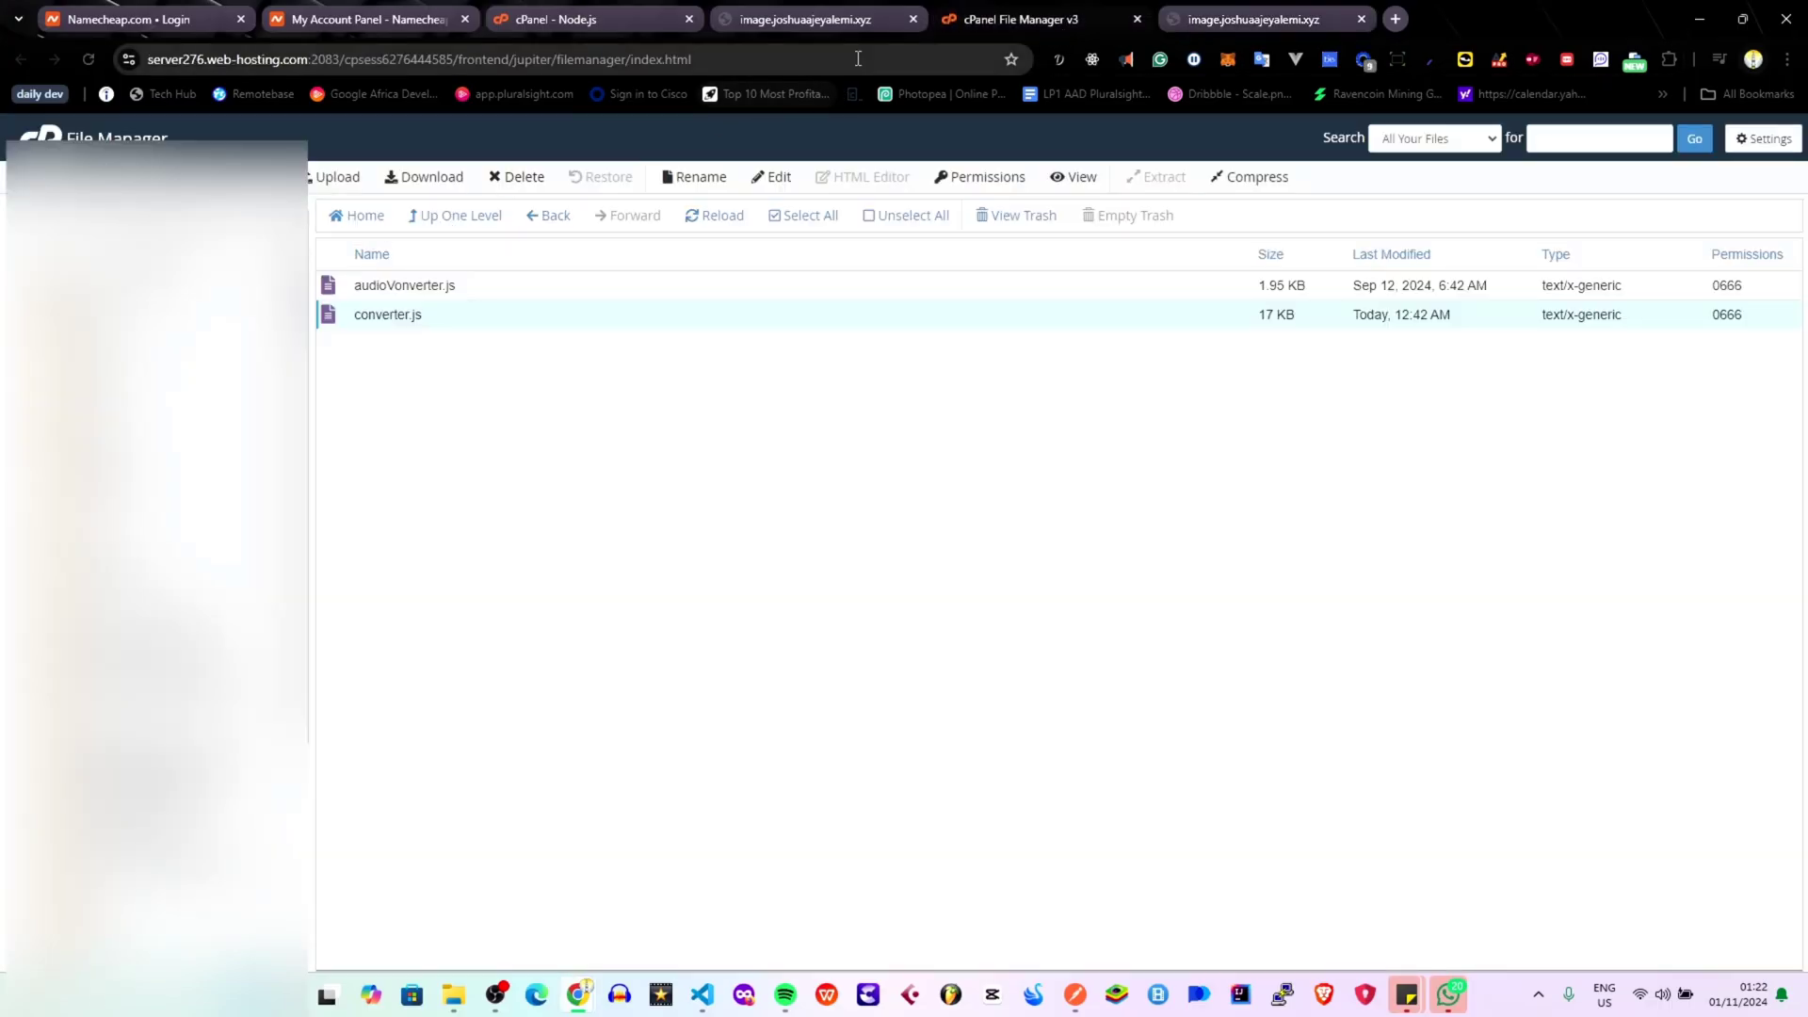
{"action": "left_click", "coordinate": [814, 26]}
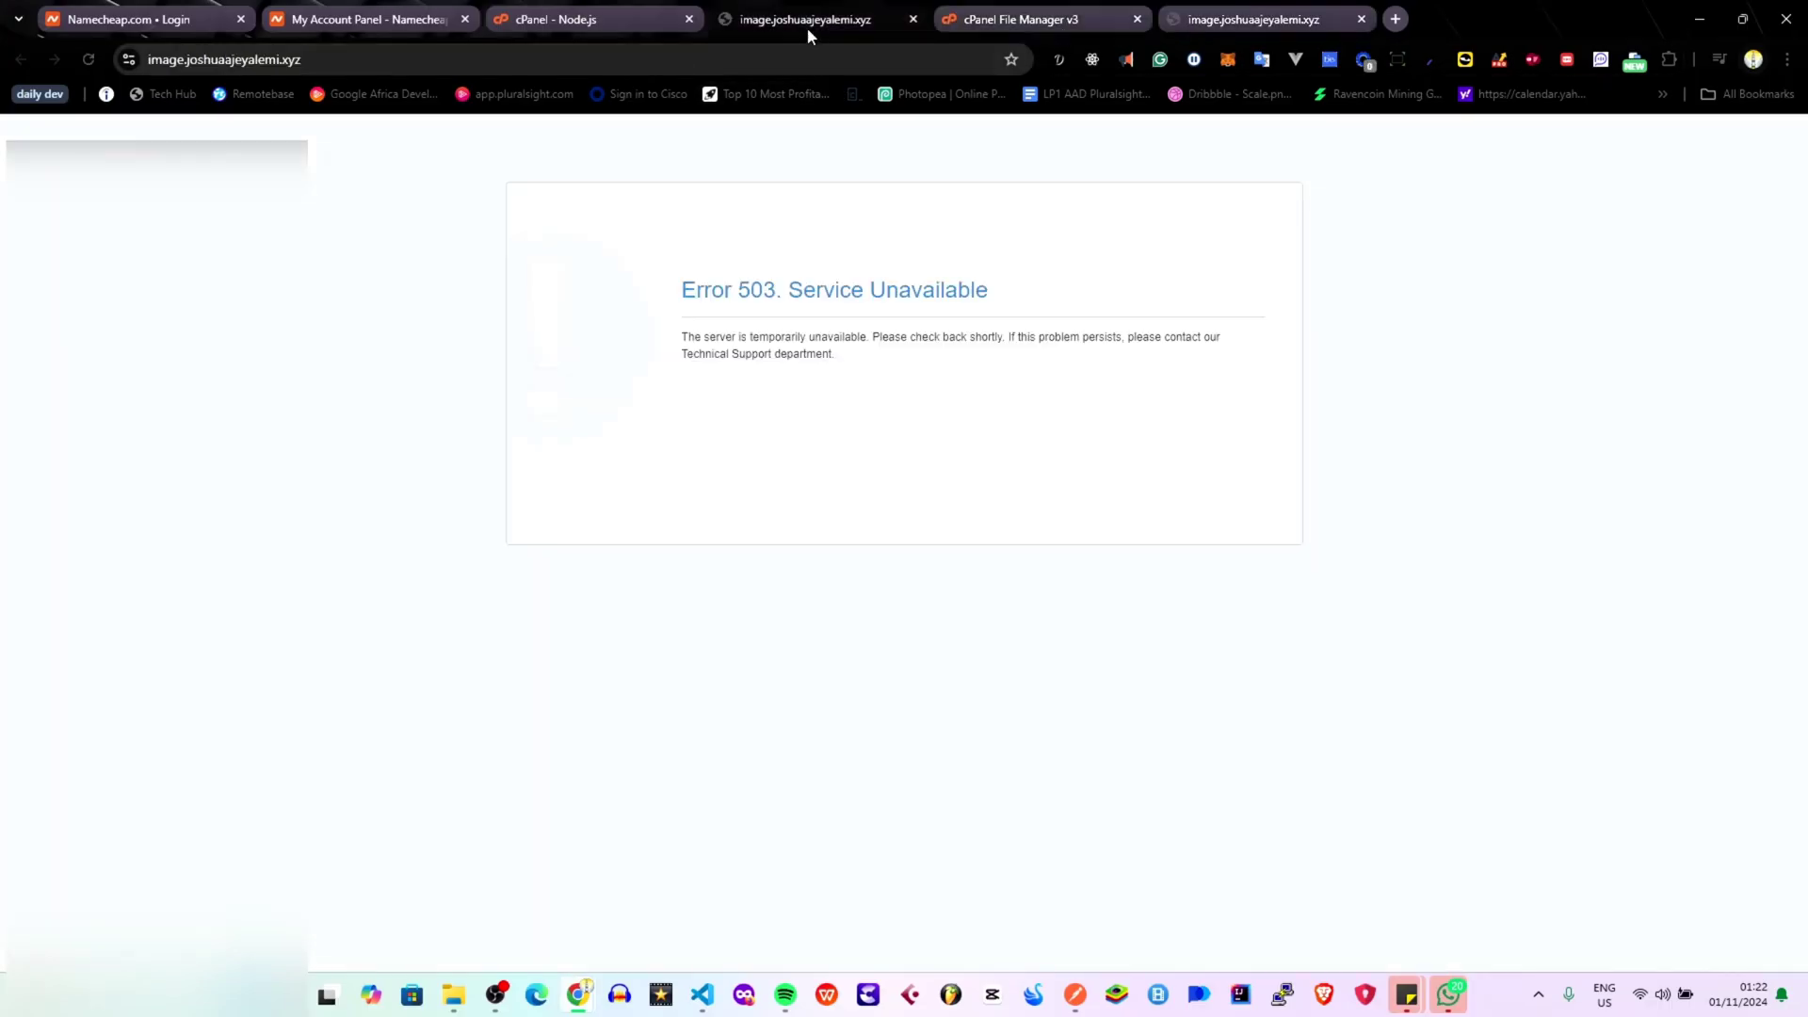
{"action": "left_click", "coordinate": [556, 17]}
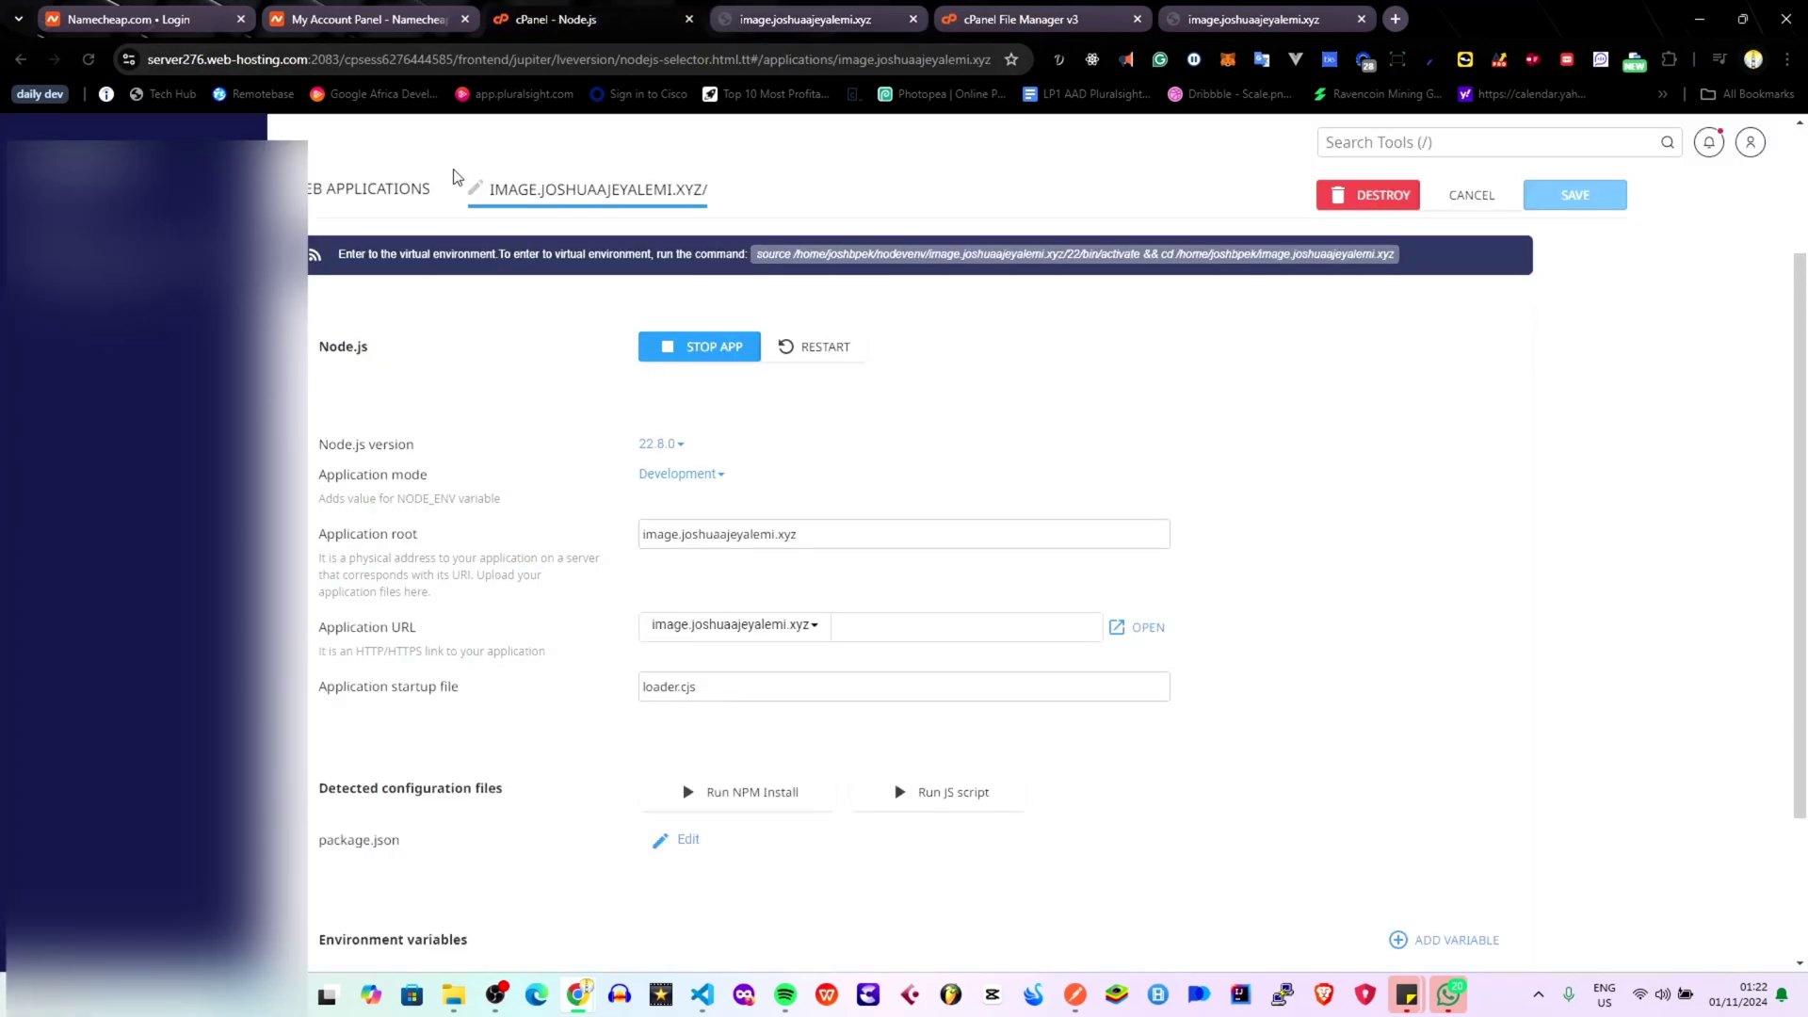
{"action": "left_click", "coordinate": [814, 351]}
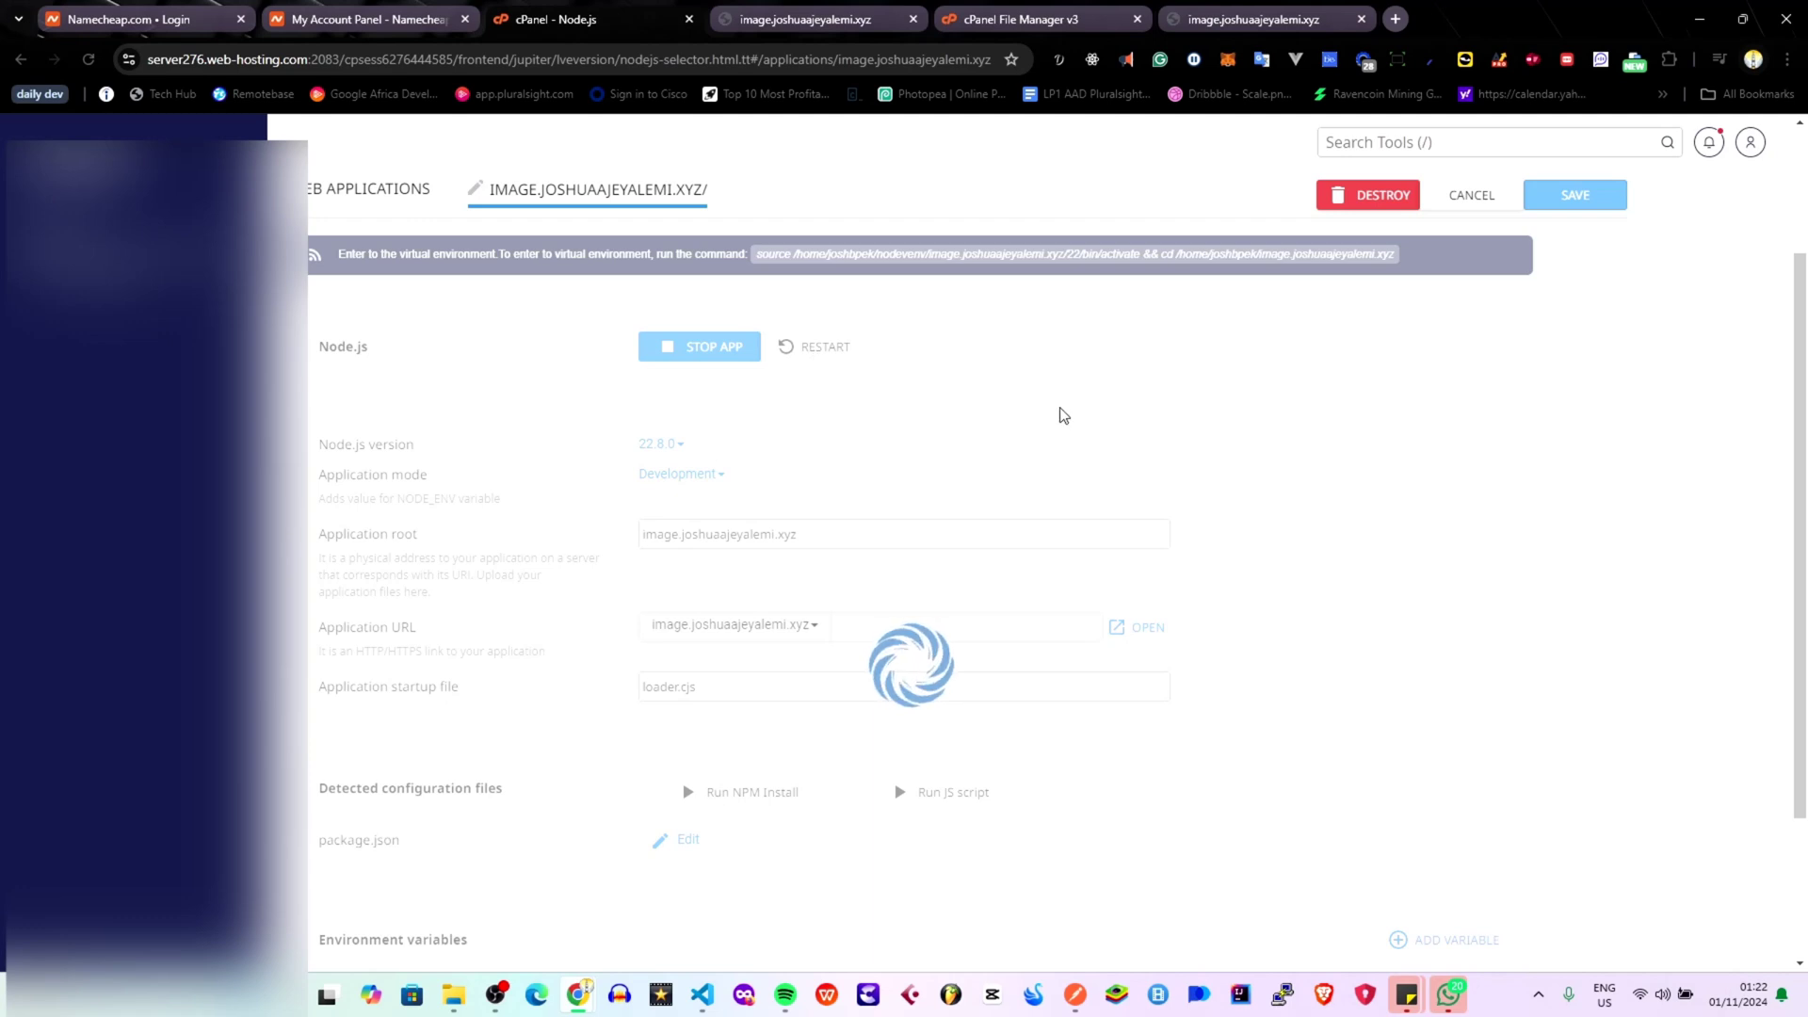
{"action": "left_click", "coordinate": [819, 347]}
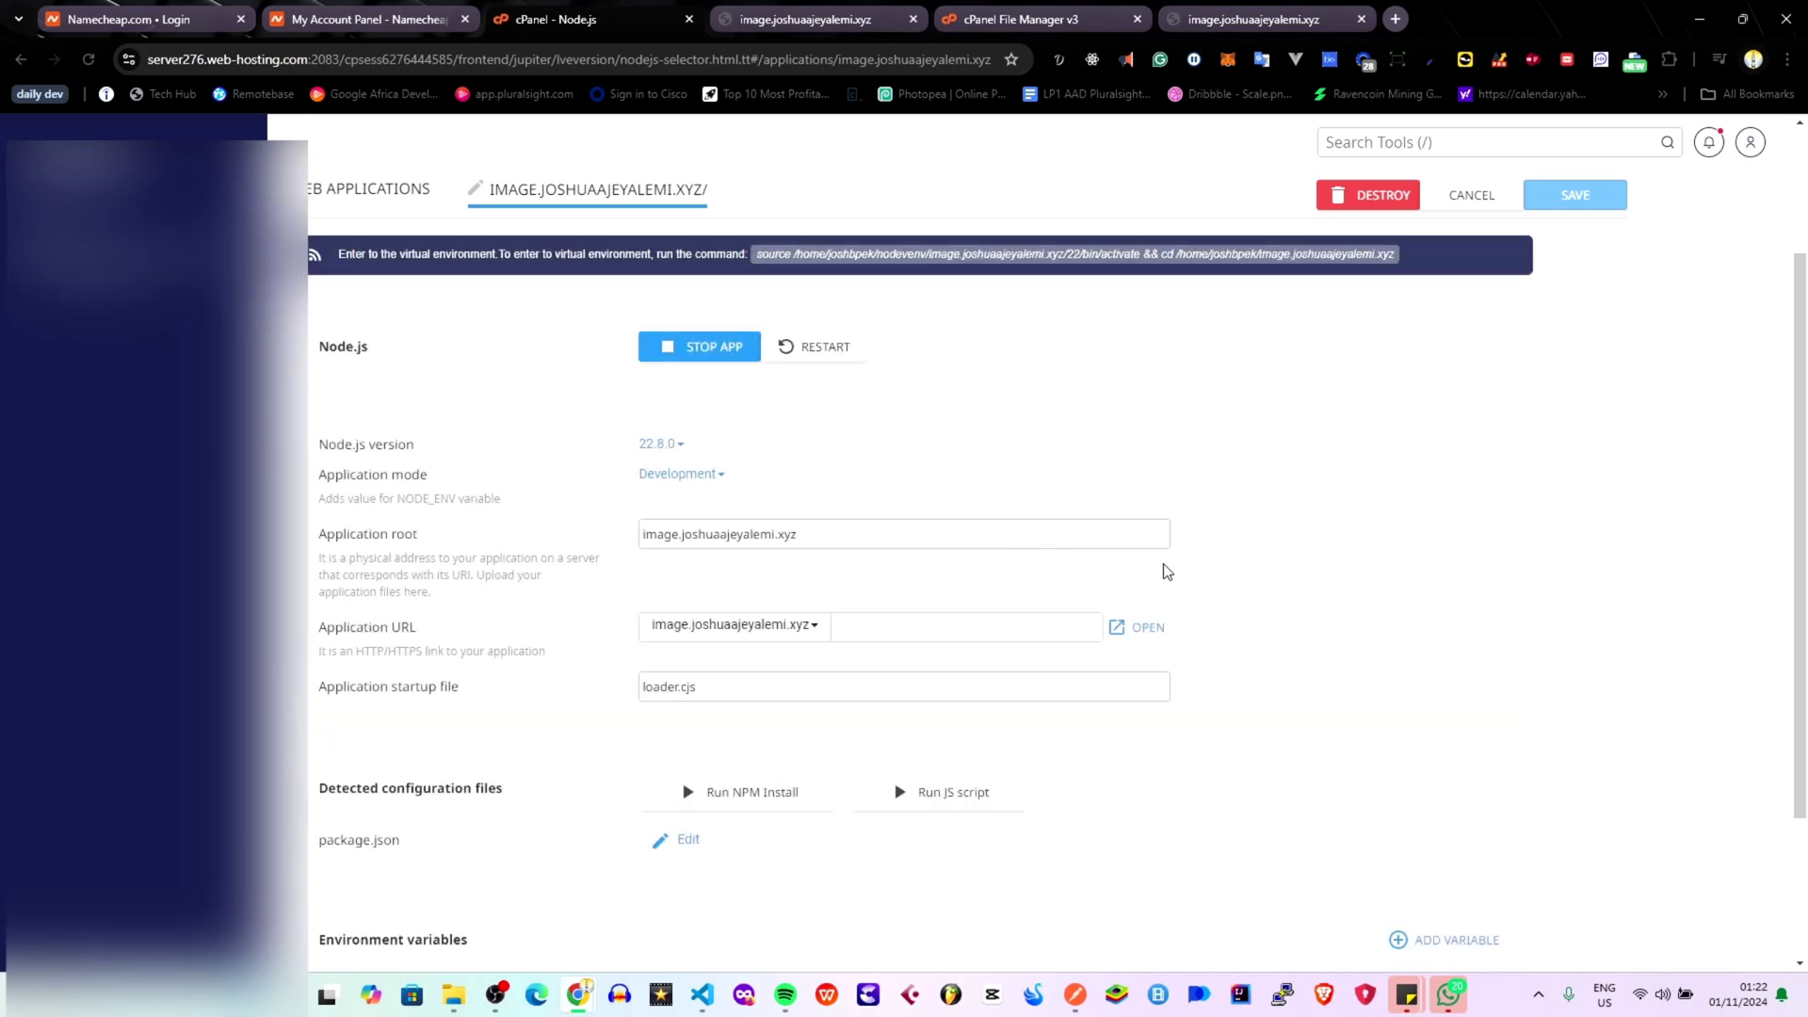
{"action": "left_click", "coordinate": [1143, 628]}
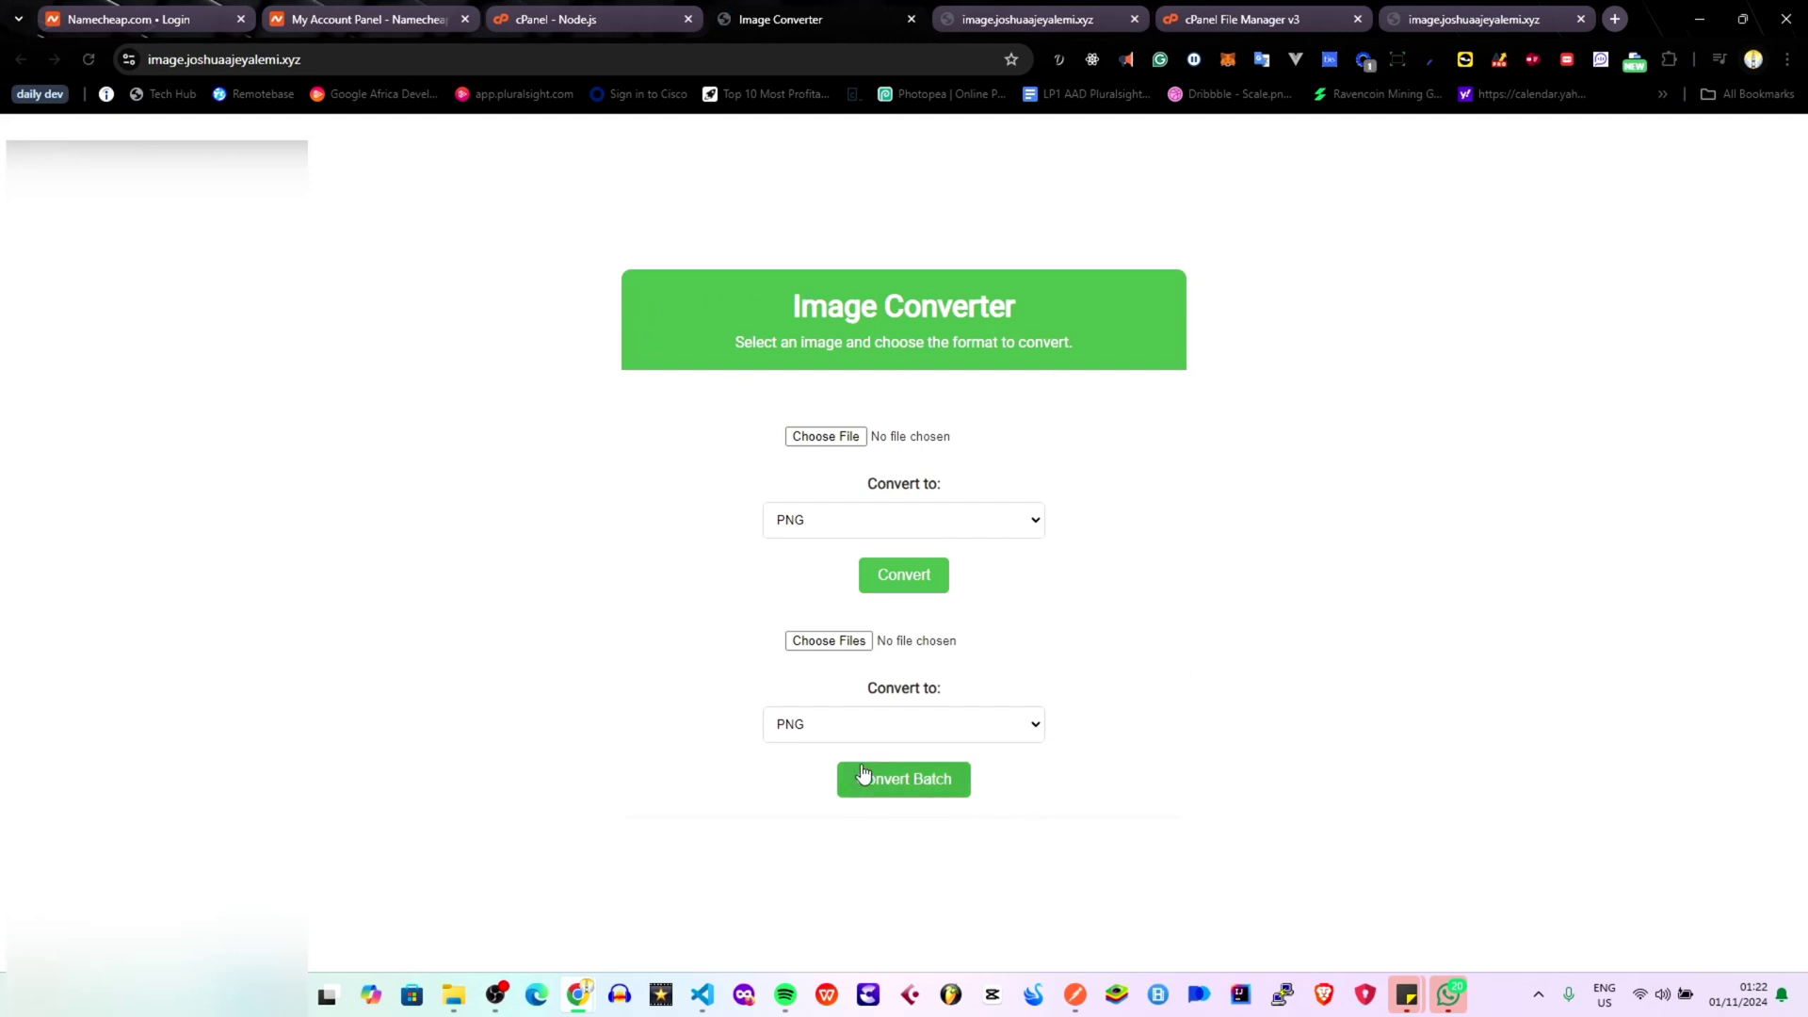
Back in VS Code, clear the converter.js selection and show a widened project file tree.
{"action": "key", "text": "alt+Tab"}
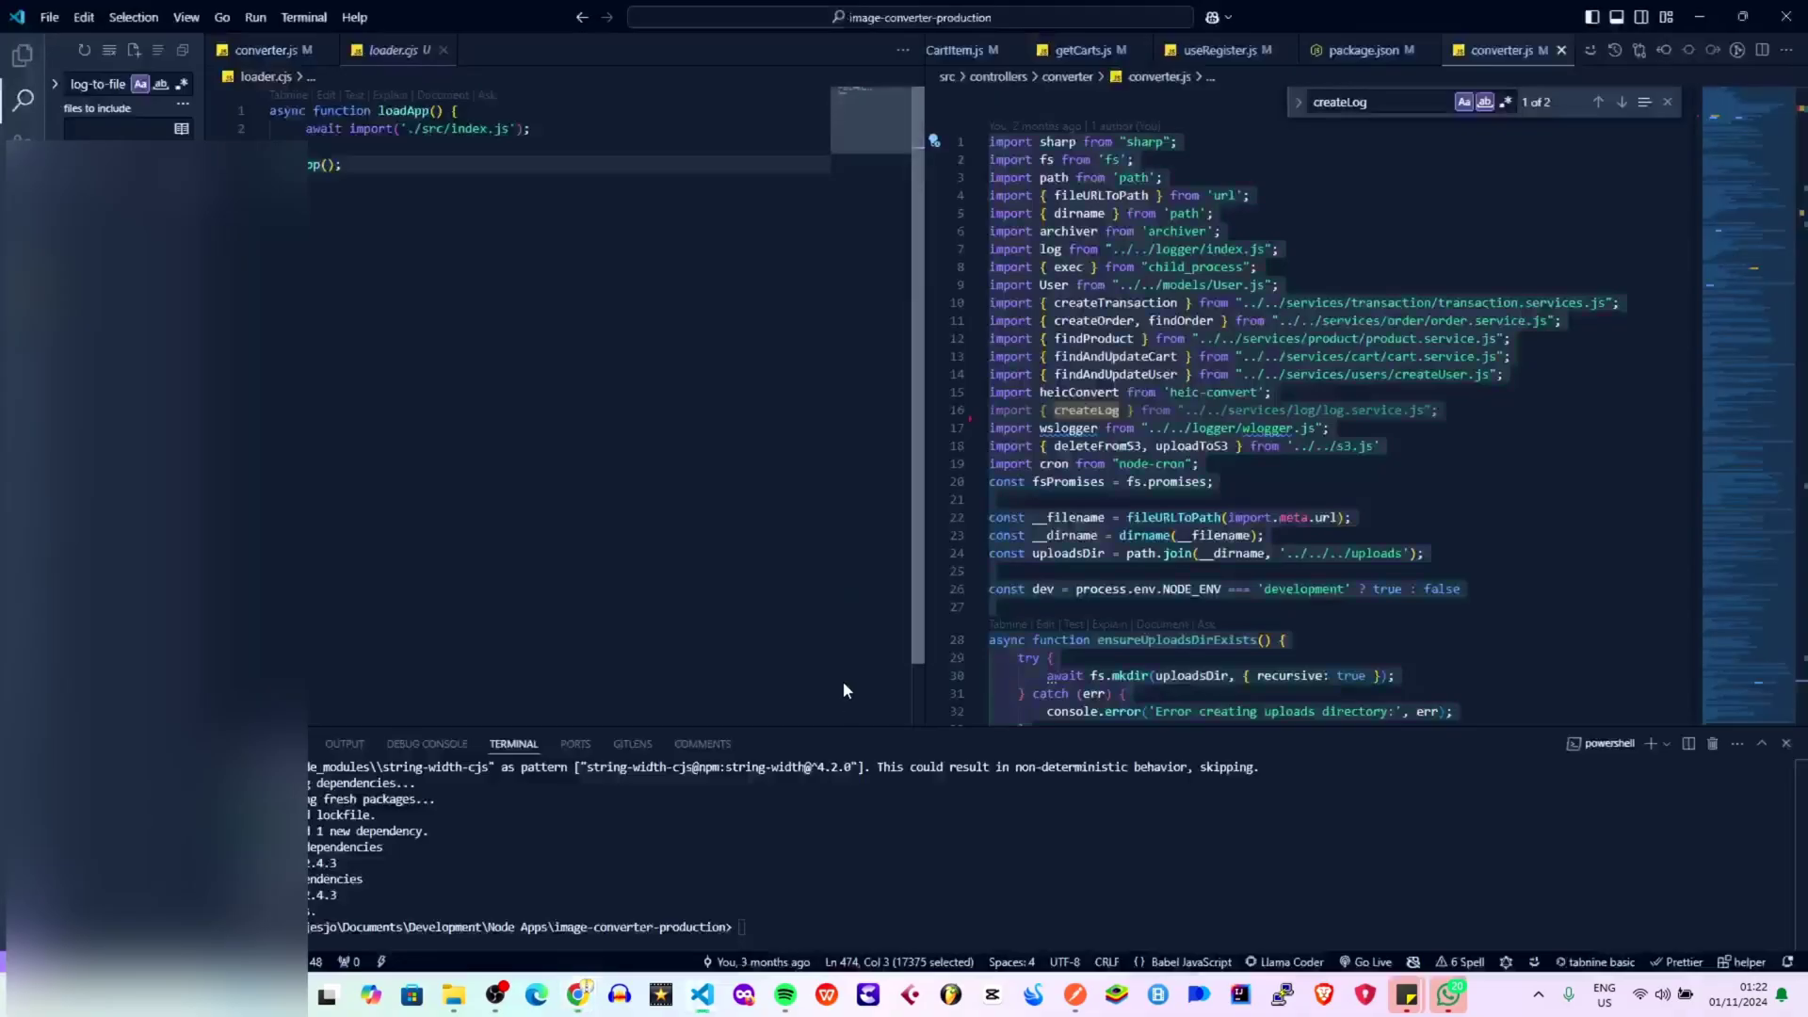
{"action": "left_click", "coordinate": [1162, 464]}
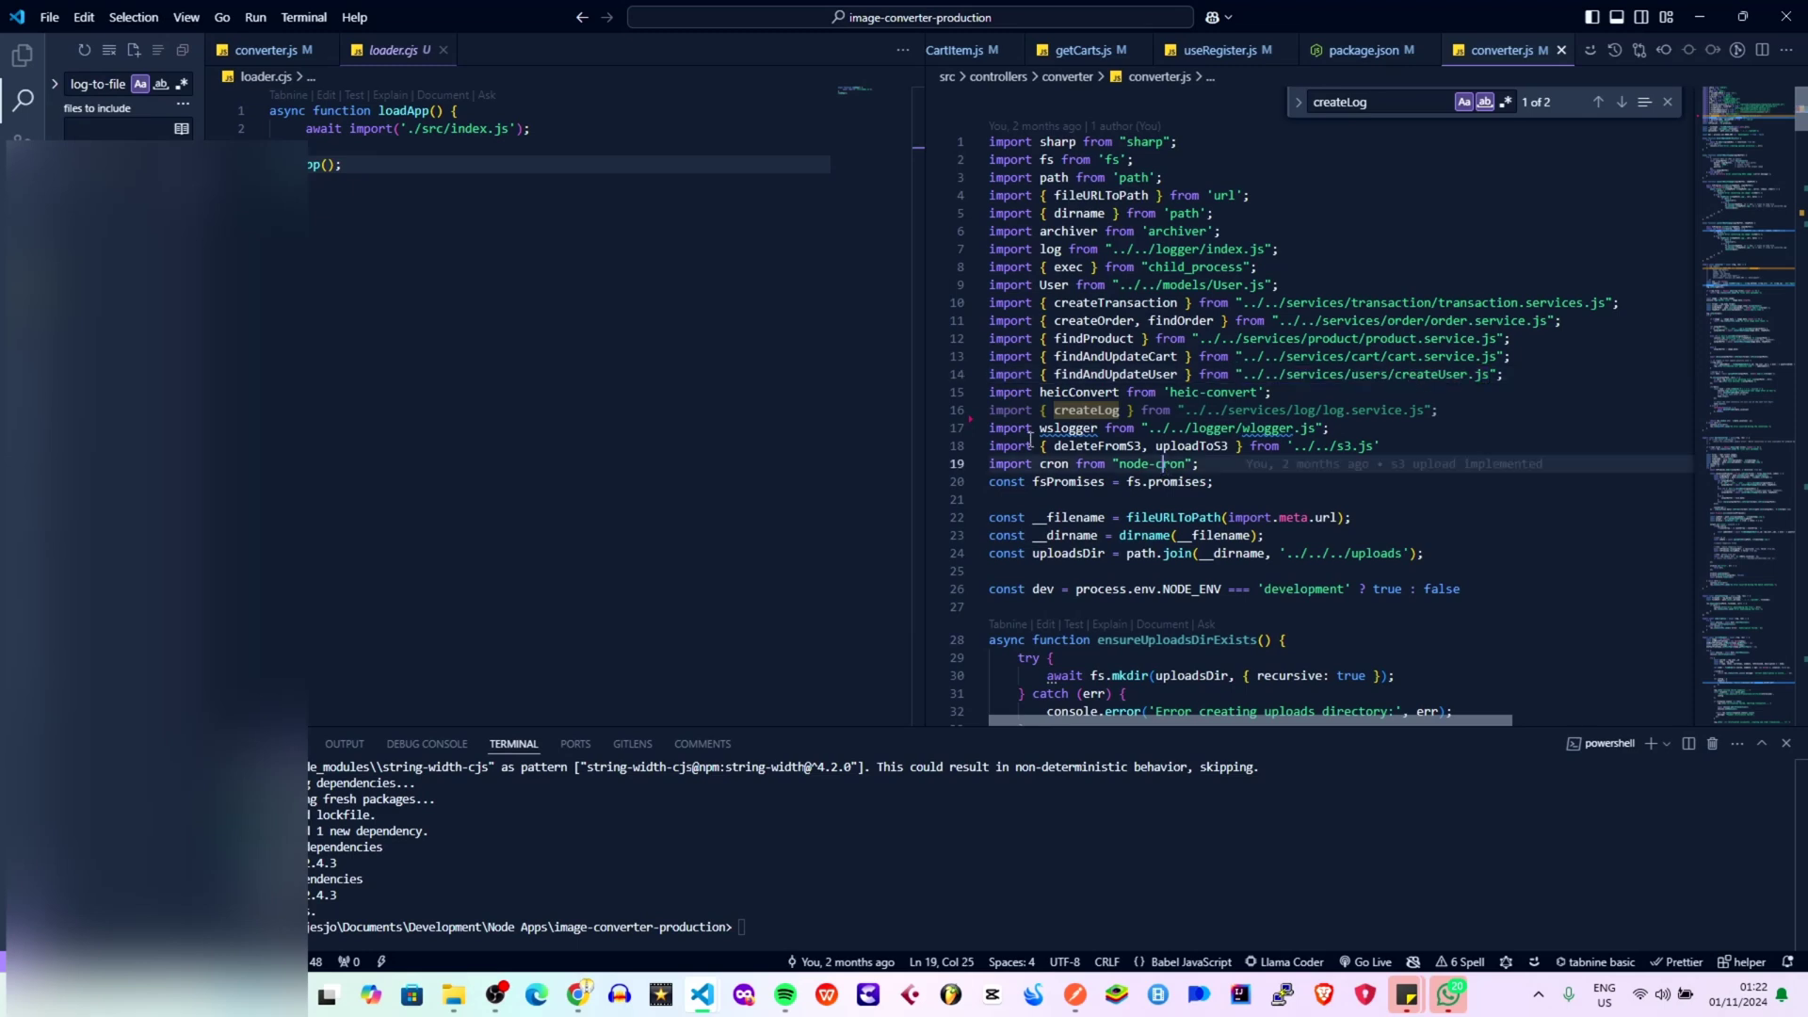
{"action": "left_click", "coordinate": [28, 64]}
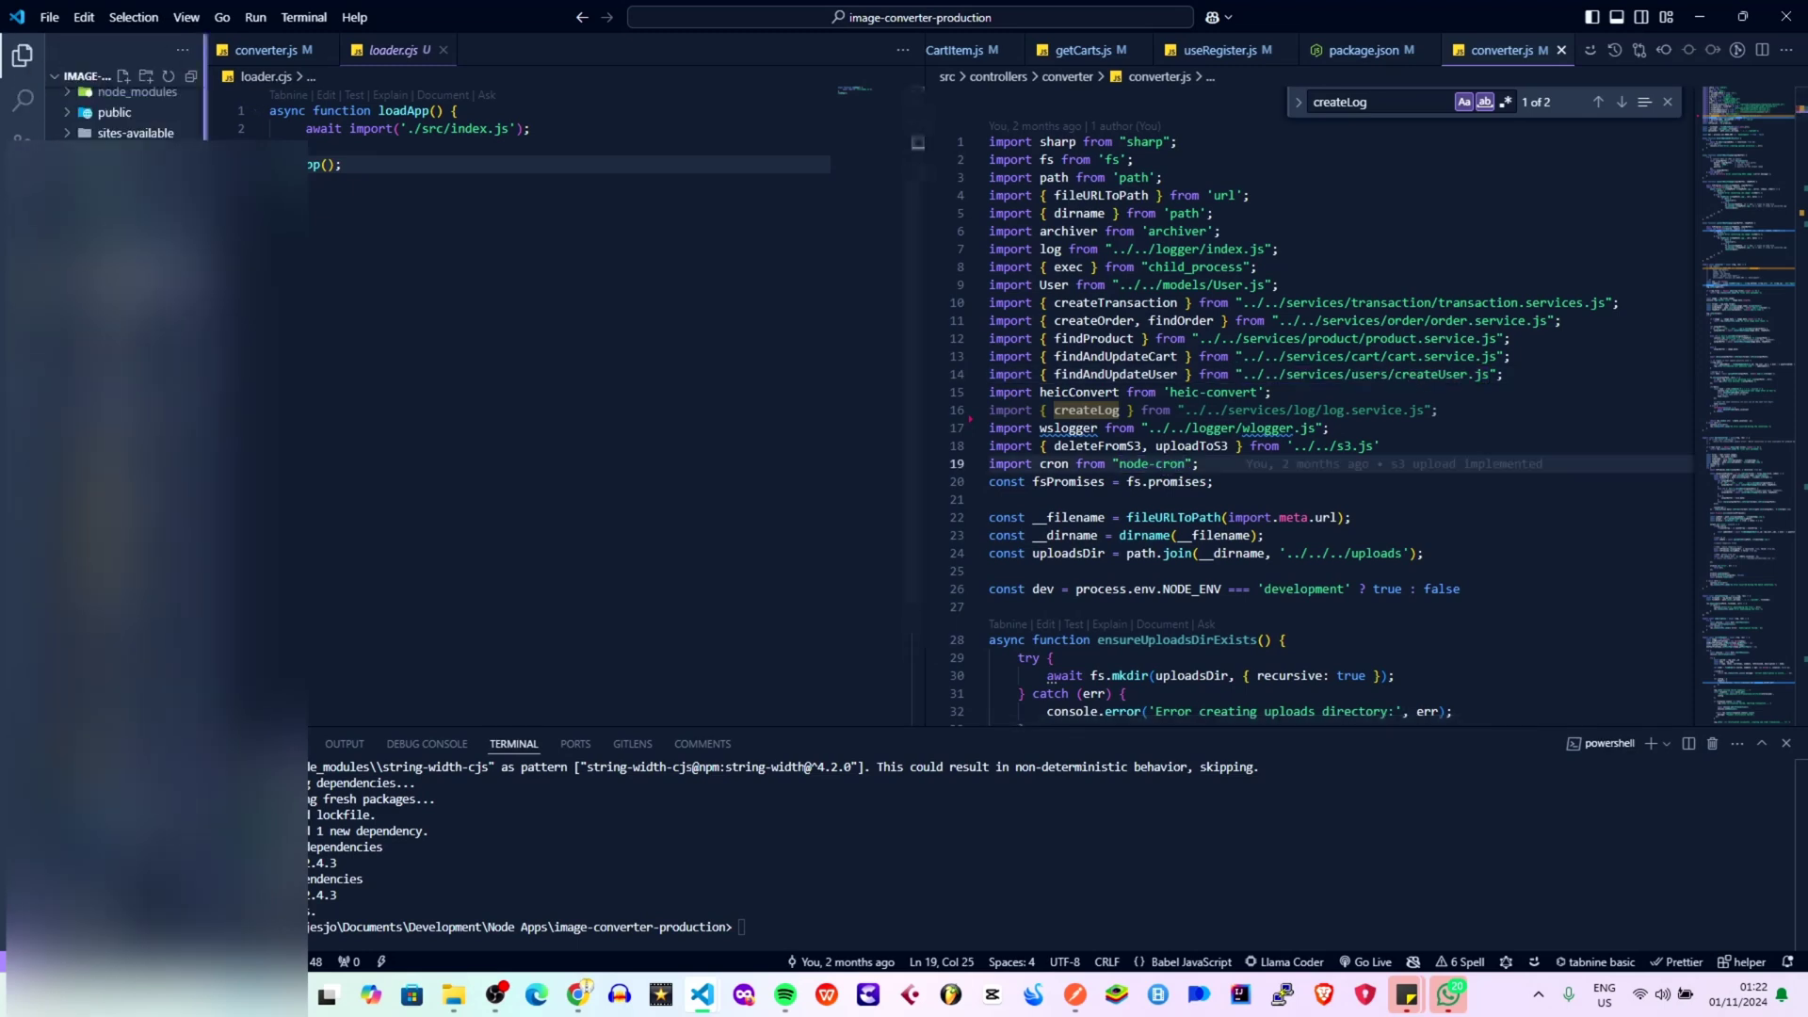
{"action": "left_click_drag", "start_coordinate": [205, 276], "coordinate": [310, 276]}
{"action": "scroll", "coordinate": [309, 282], "scroll_direction": "up", "scroll_amount": 3}
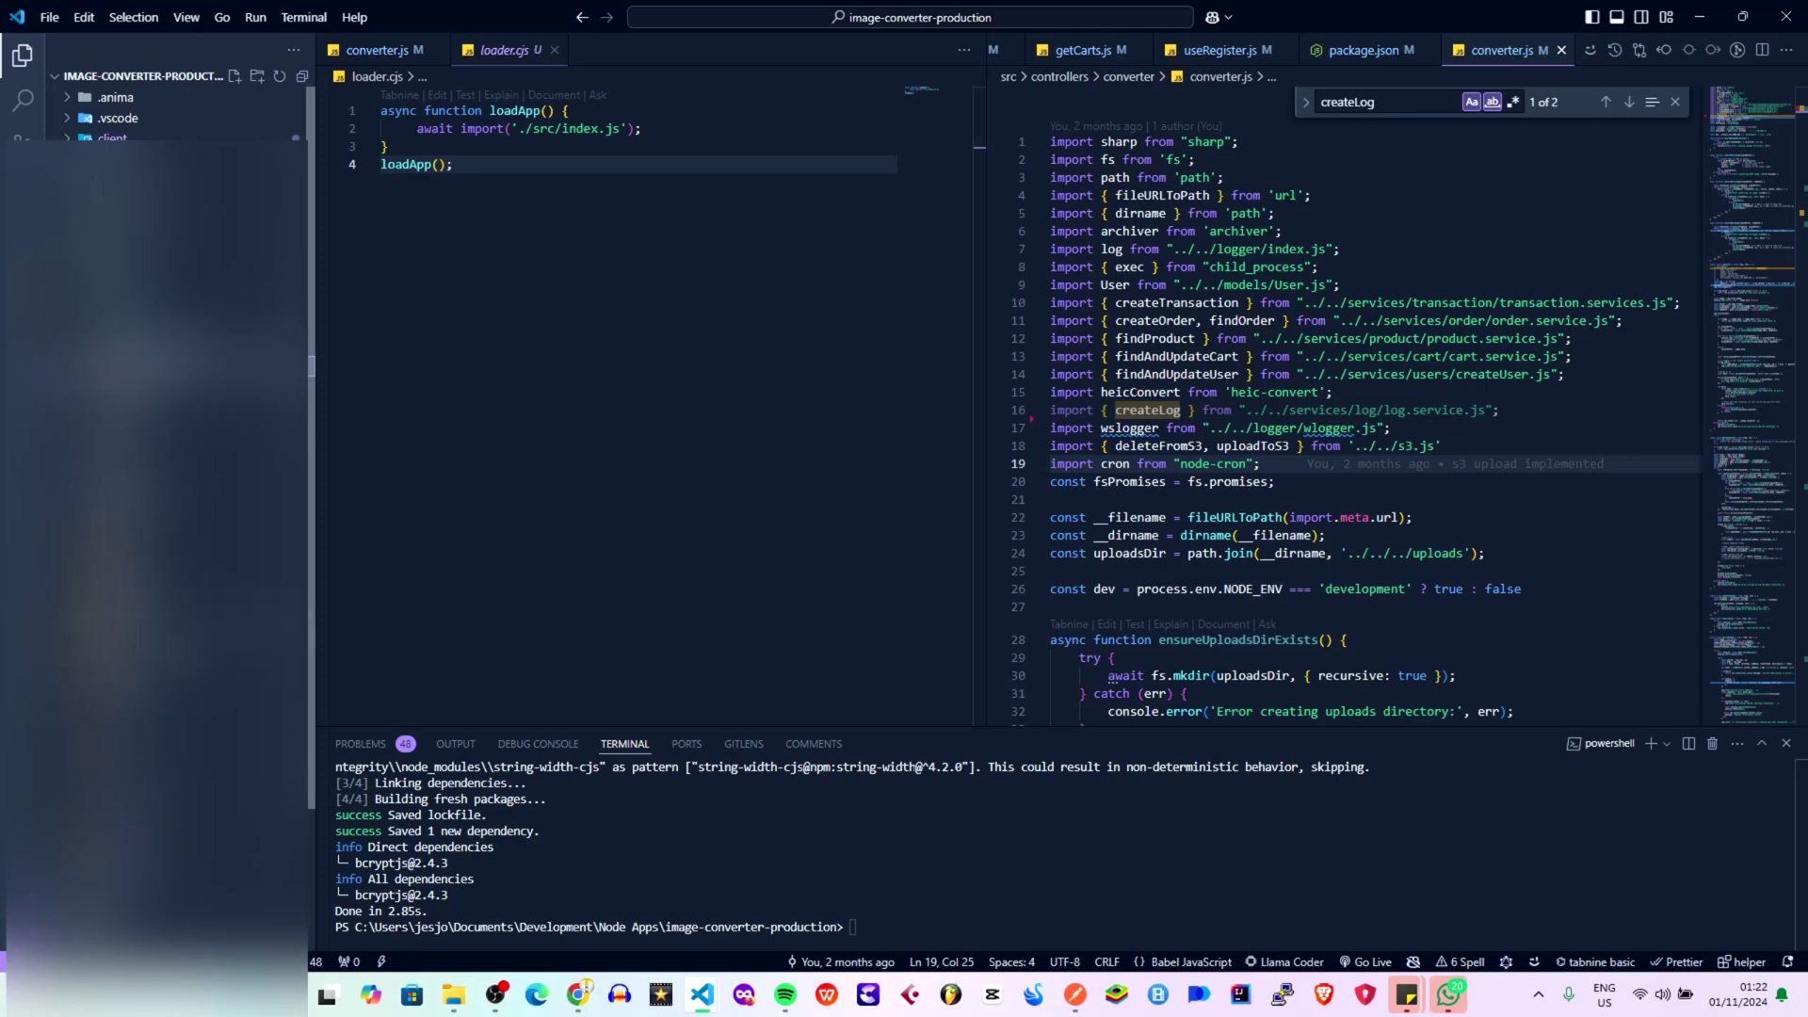
{"action": "scroll", "coordinate": [188, 113], "scroll_direction": "down", "scroll_amount": 3}
Bring up src/index.js and select the '/api/v1/' route prefix on line 73, then return to Chrome.
{"action": "key", "text": "ctrl+w"}
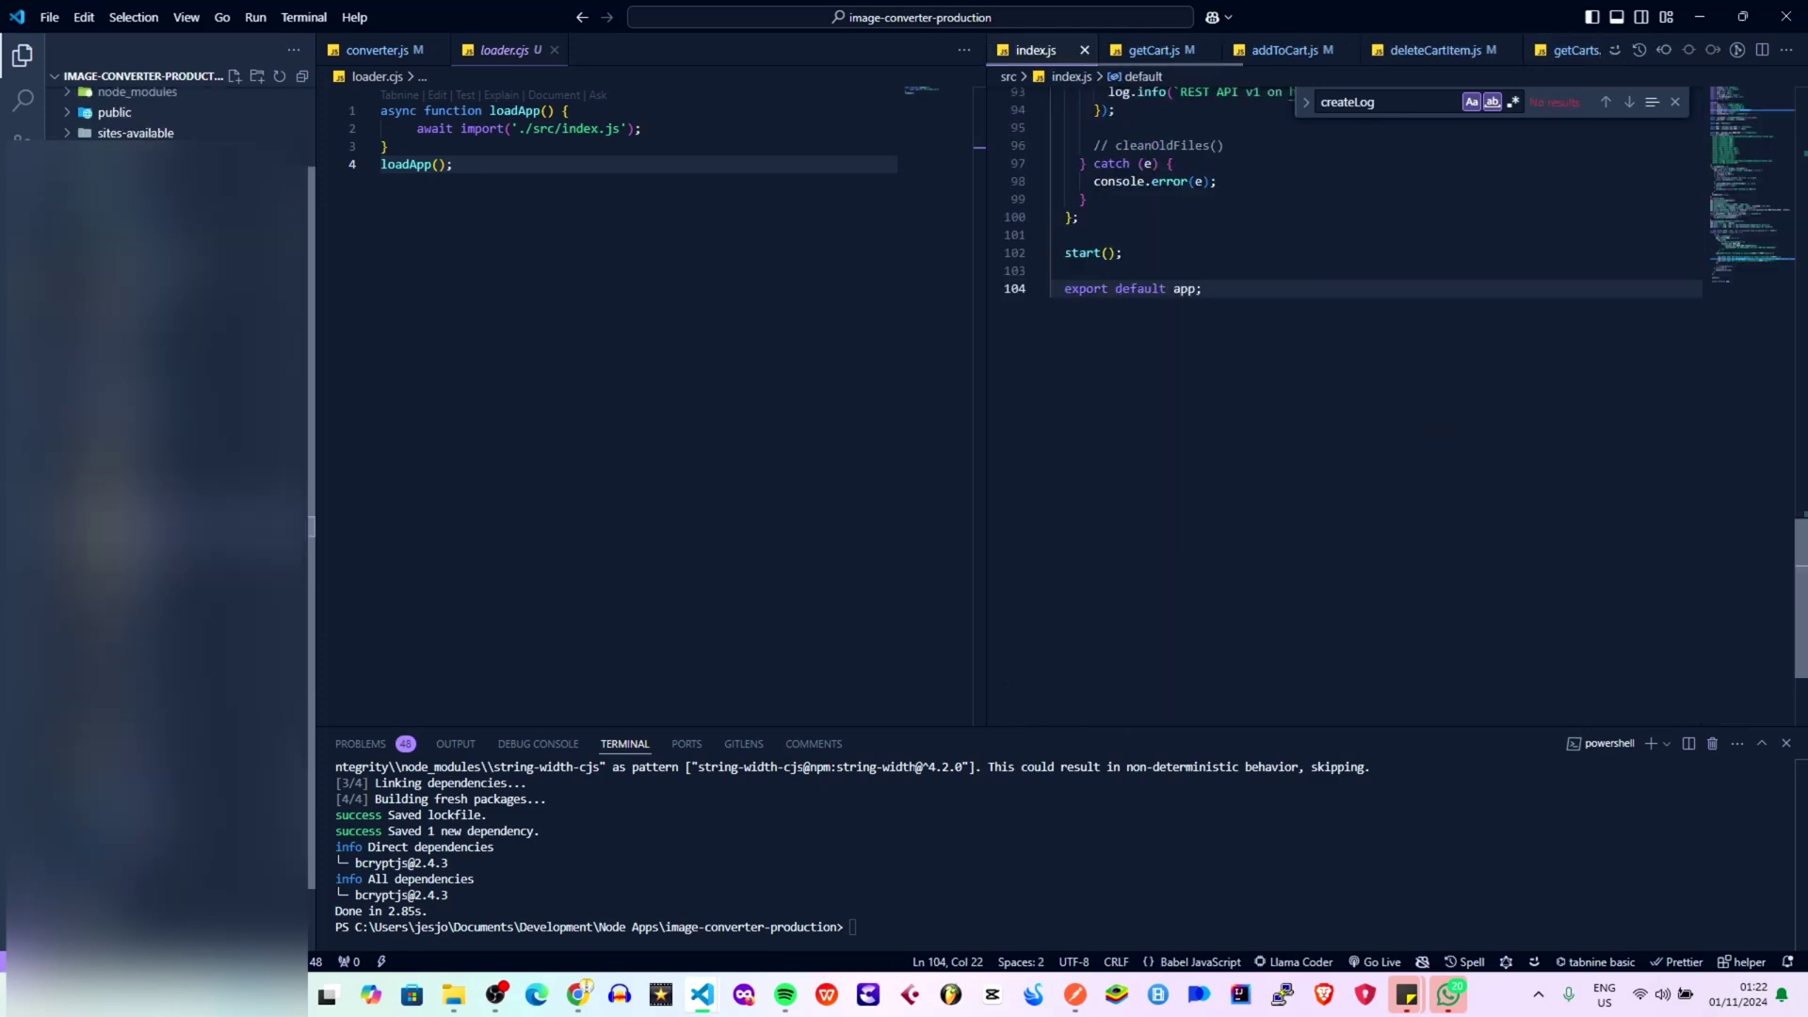
{"action": "scroll", "coordinate": [1135, 356], "scroll_direction": "up", "scroll_amount": 10}
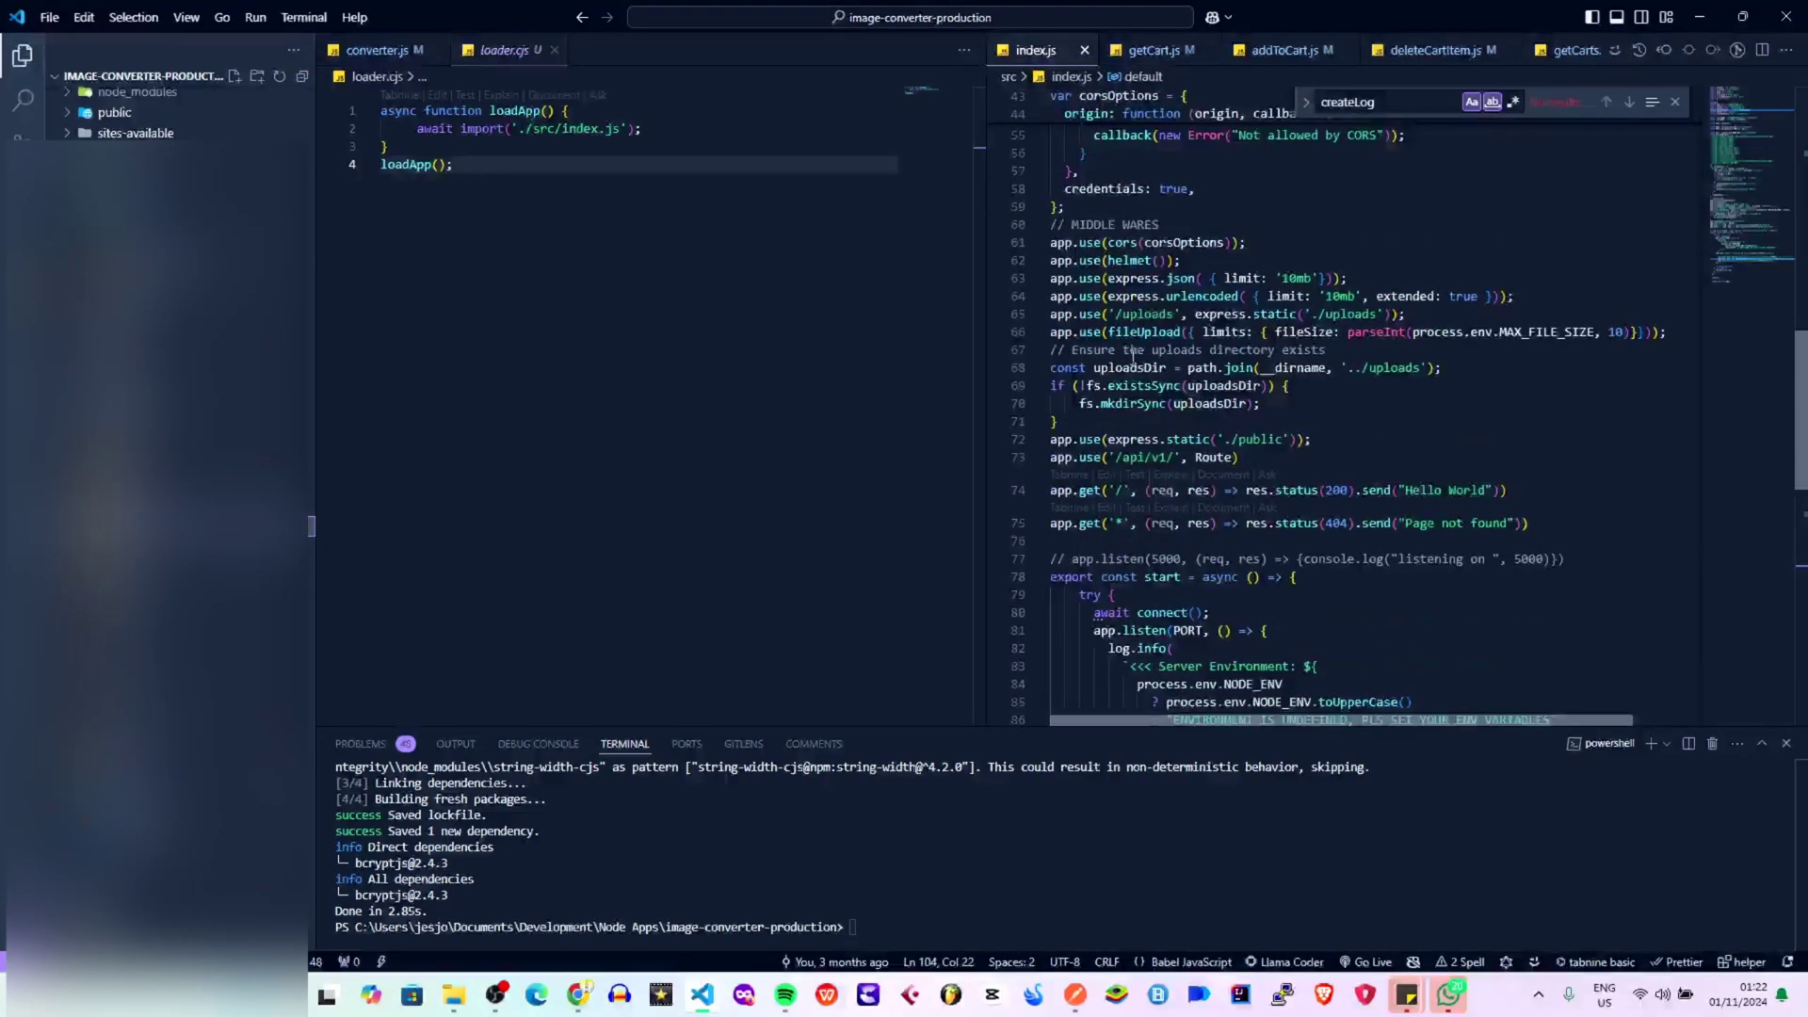
{"action": "scroll", "coordinate": [1179, 426], "scroll_direction": "up", "scroll_amount": 2}
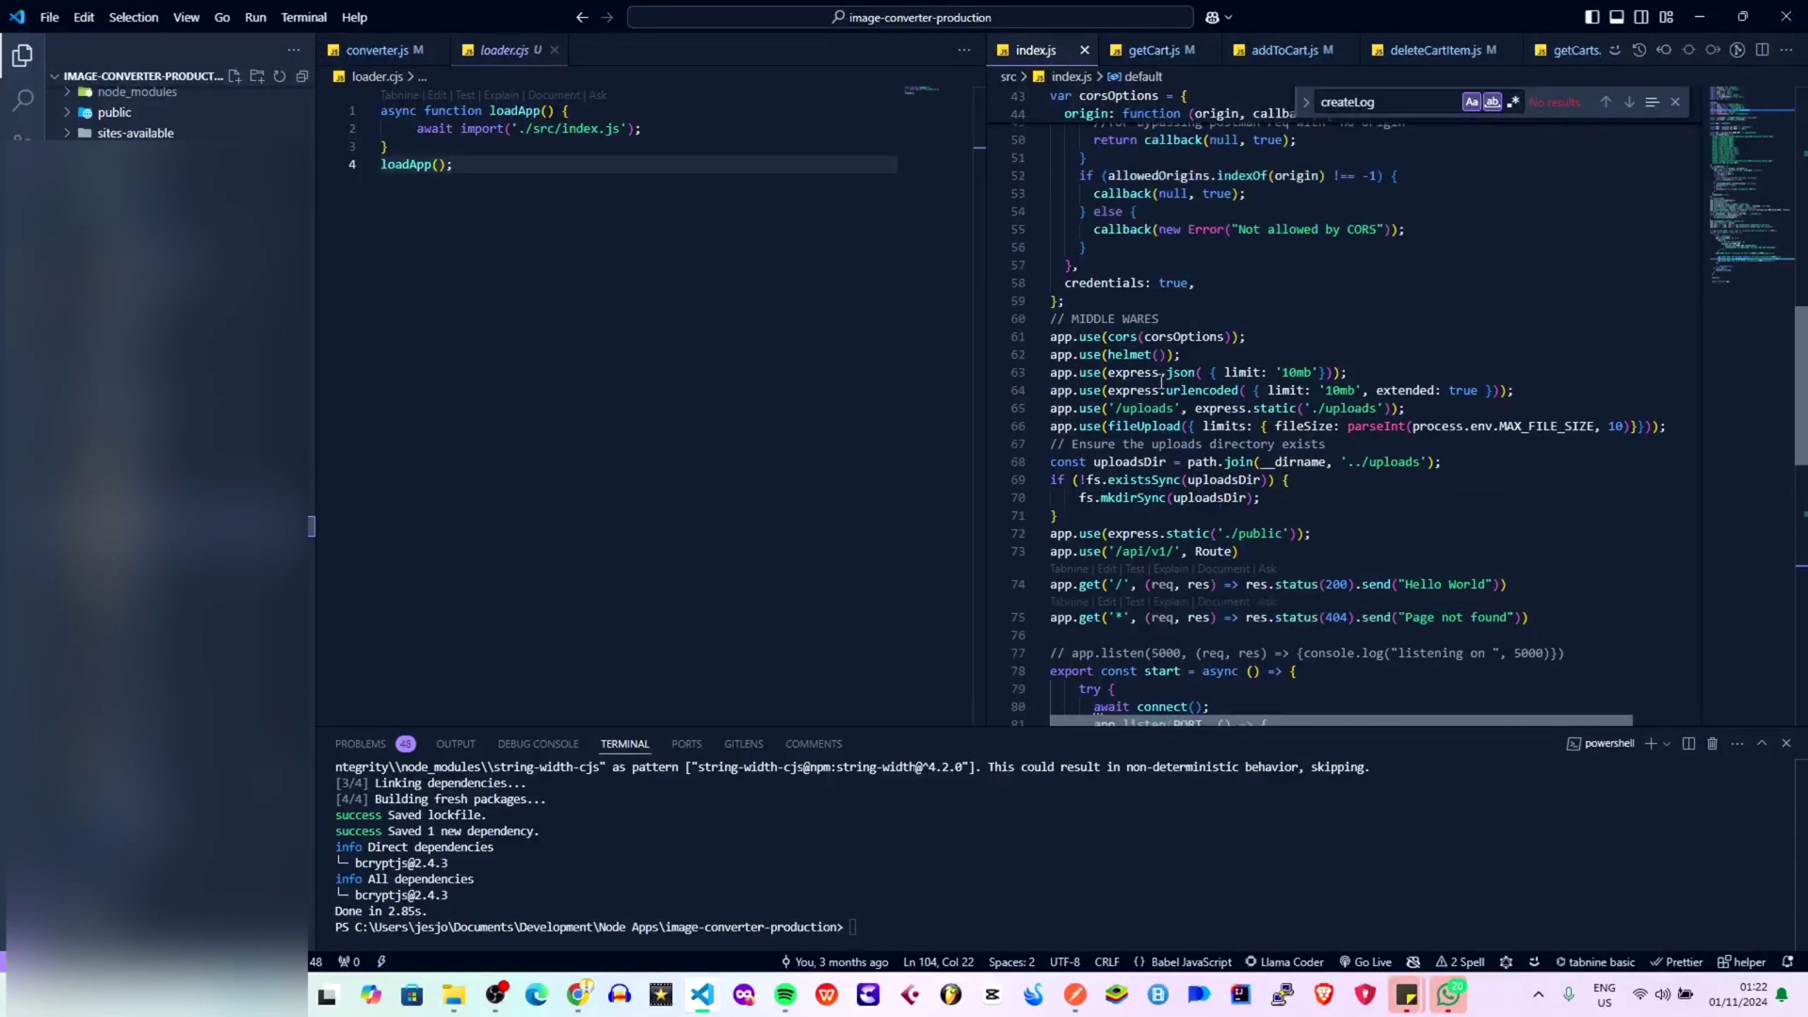
{"action": "left_click_drag", "start_coordinate": [1214, 533], "coordinate": [1222, 533]}
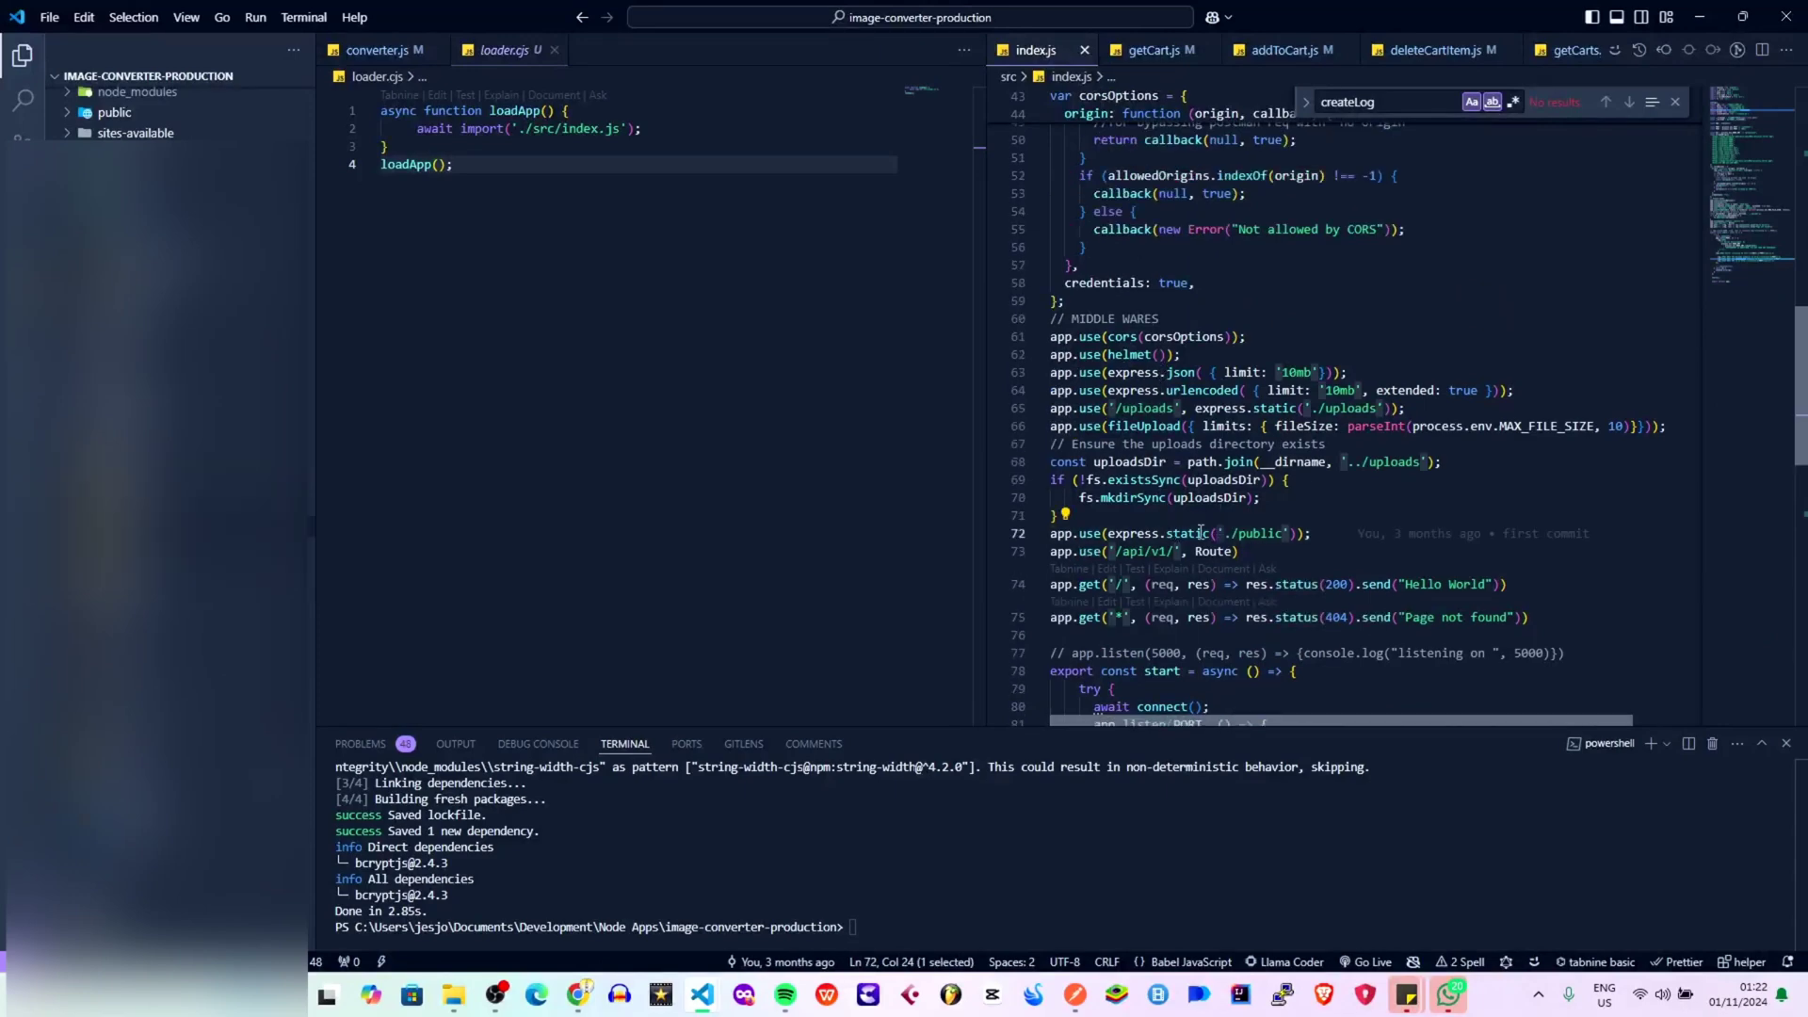
{"action": "left_click", "coordinate": [1259, 533]}
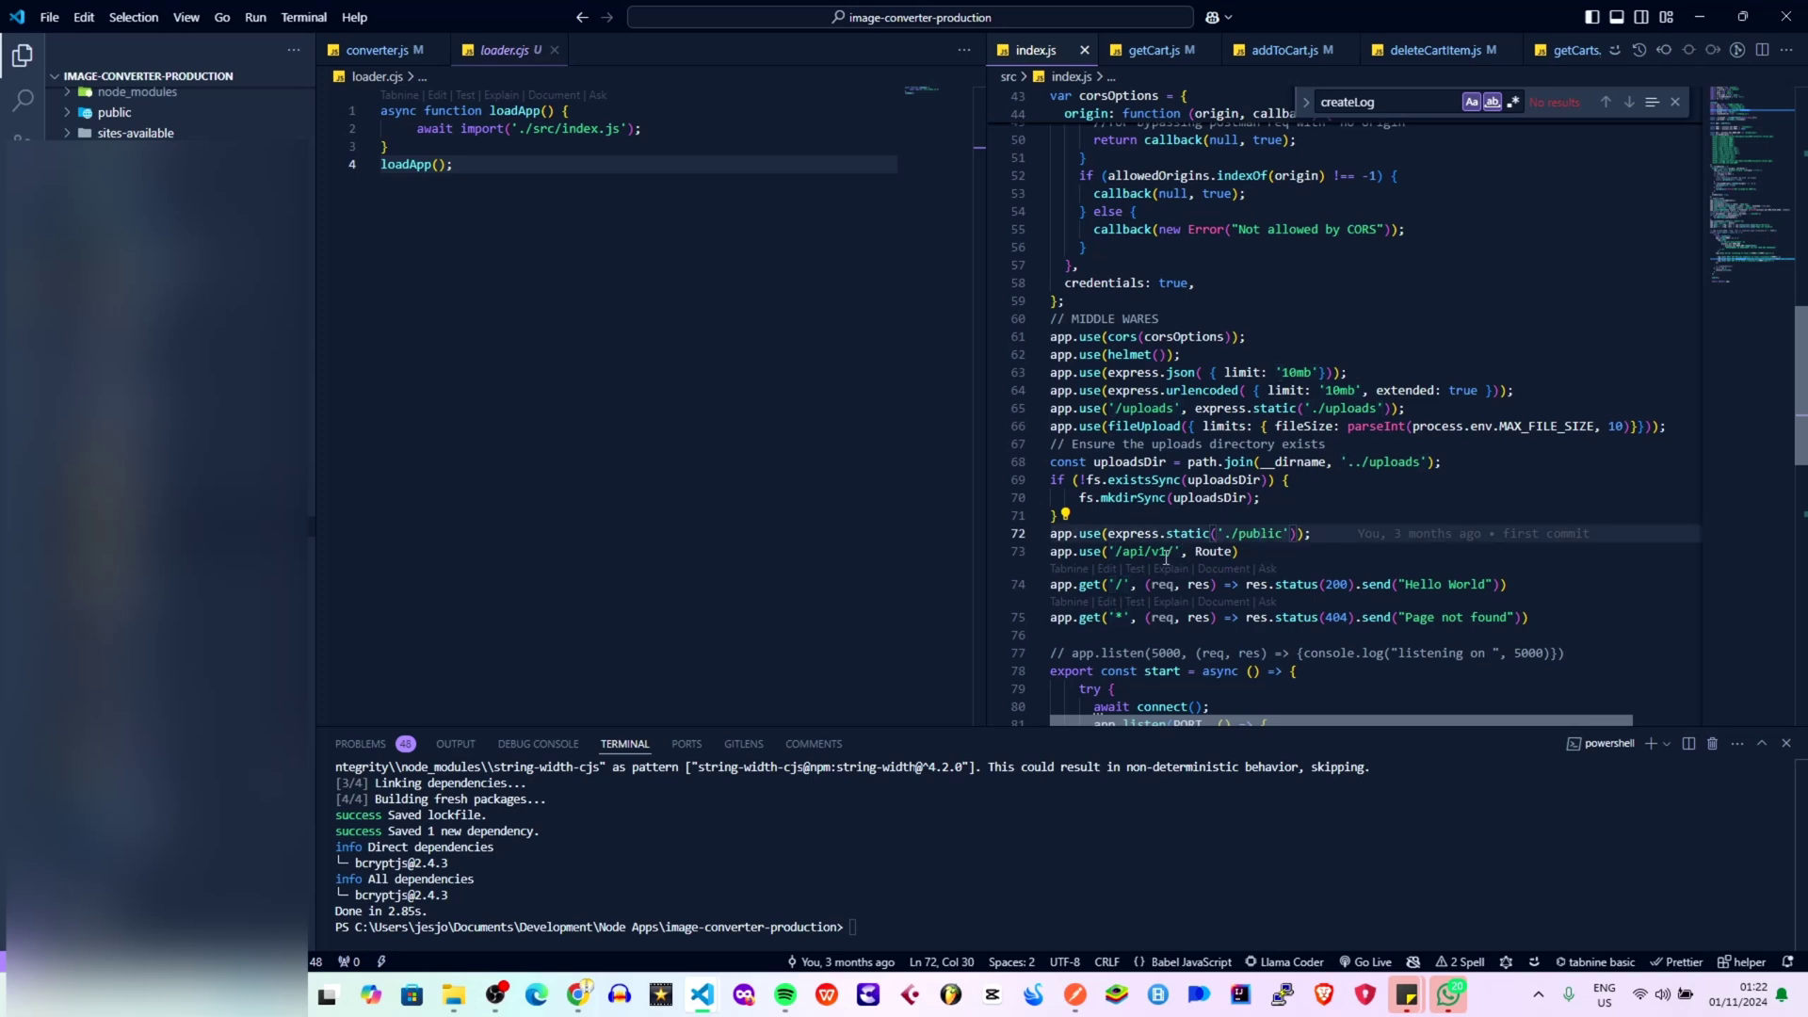
{"action": "left_click_drag", "start_coordinate": [1173, 551], "coordinate": [1117, 552]}
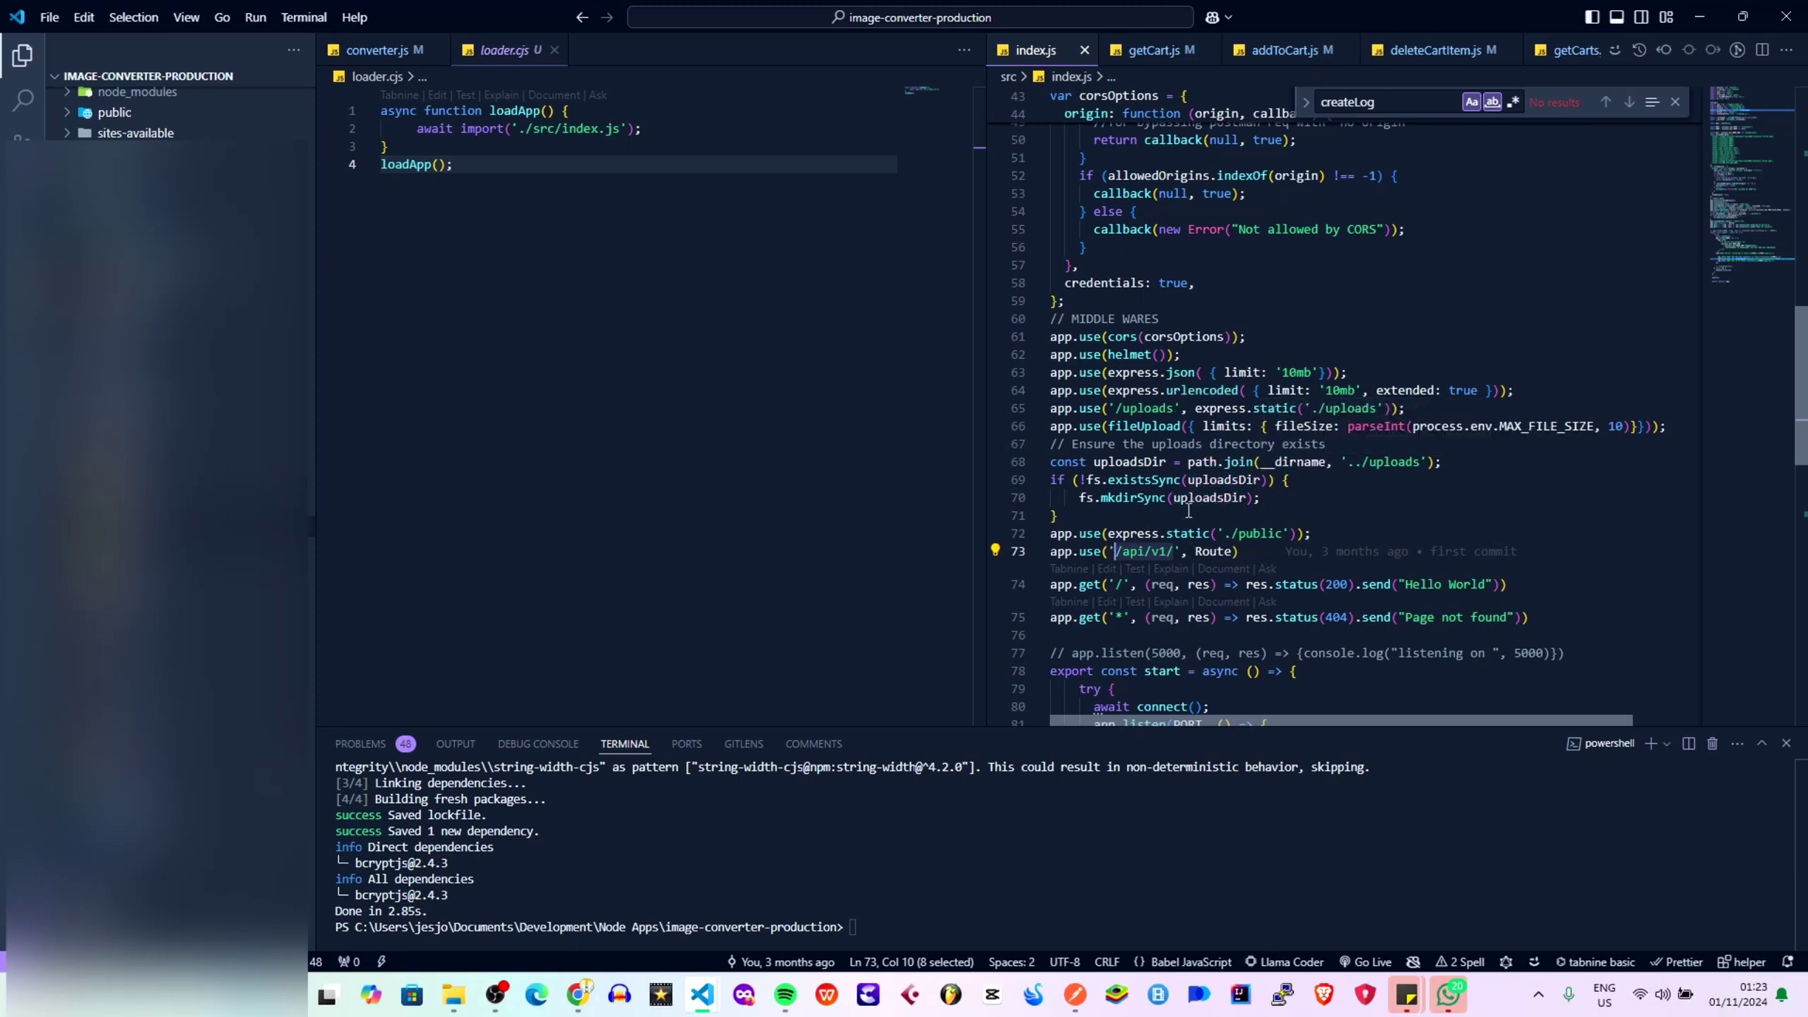
{"action": "scroll", "coordinate": [1189, 510], "scroll_direction": "up", "scroll_amount": 2}
{"action": "scroll", "coordinate": [1189, 510], "scroll_direction": "up", "scroll_amount": 1}
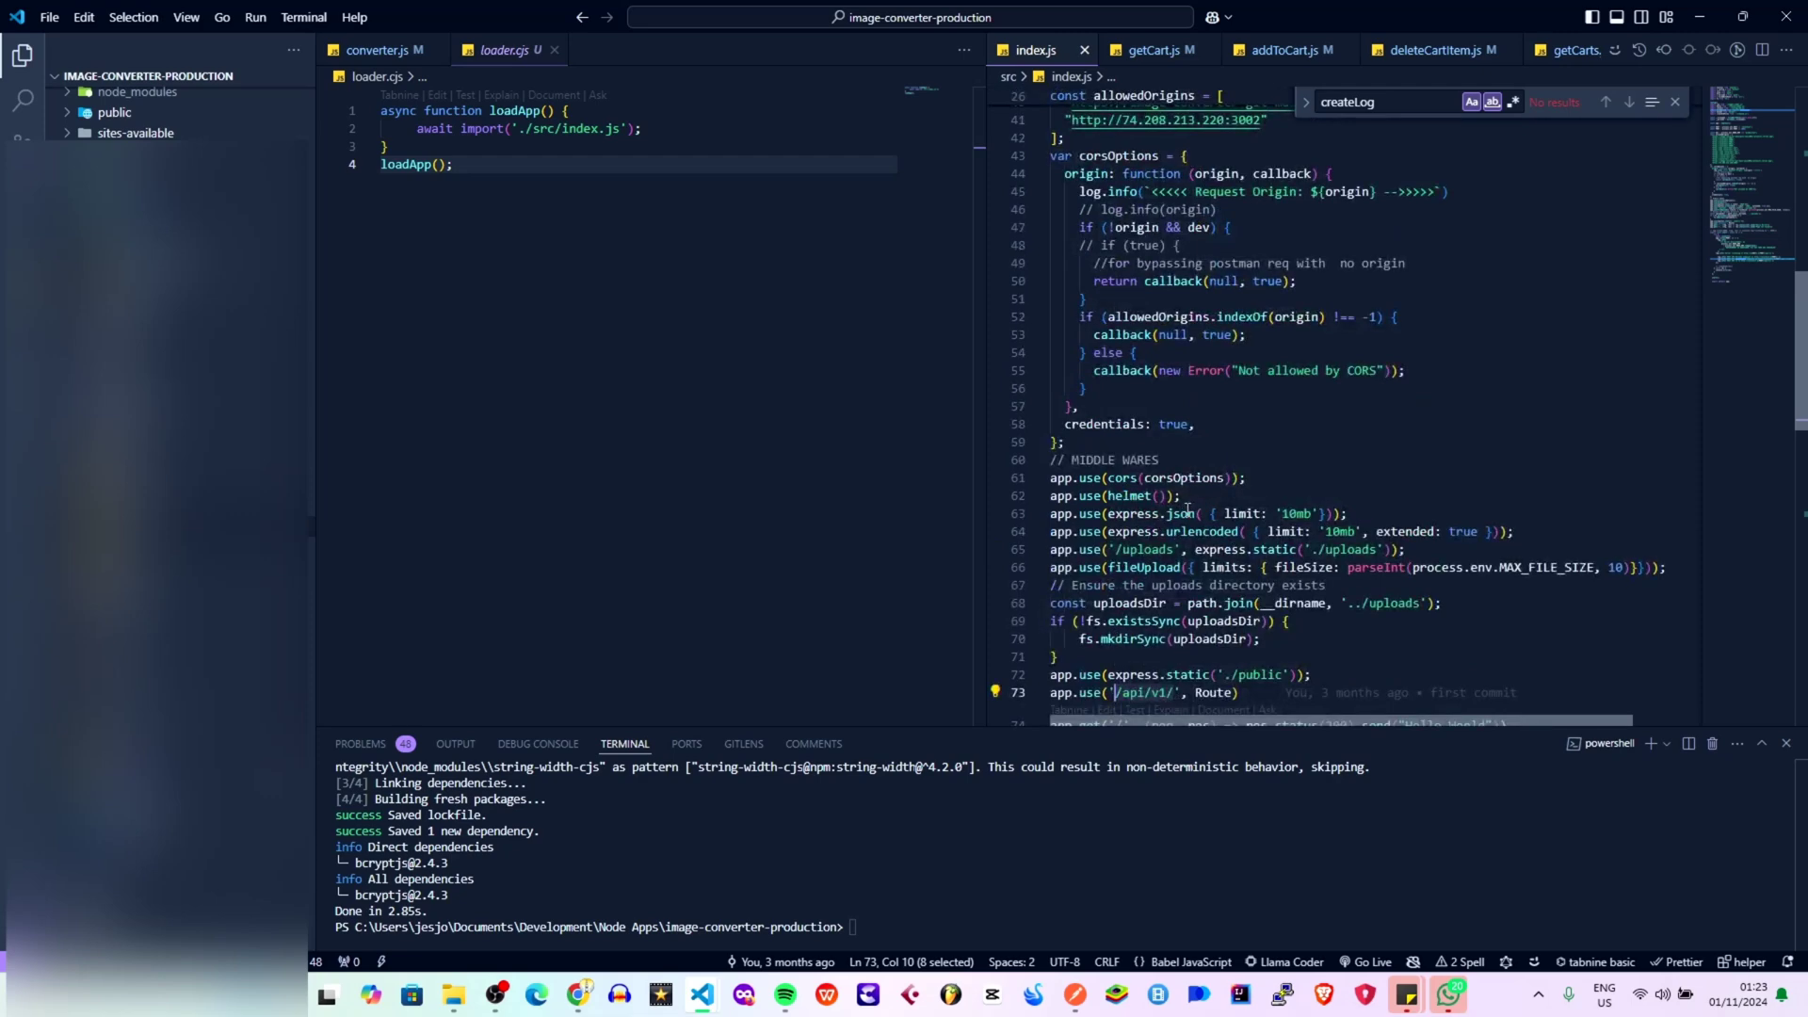
{"action": "scroll", "coordinate": [1189, 510], "scroll_direction": "up", "scroll_amount": 2}
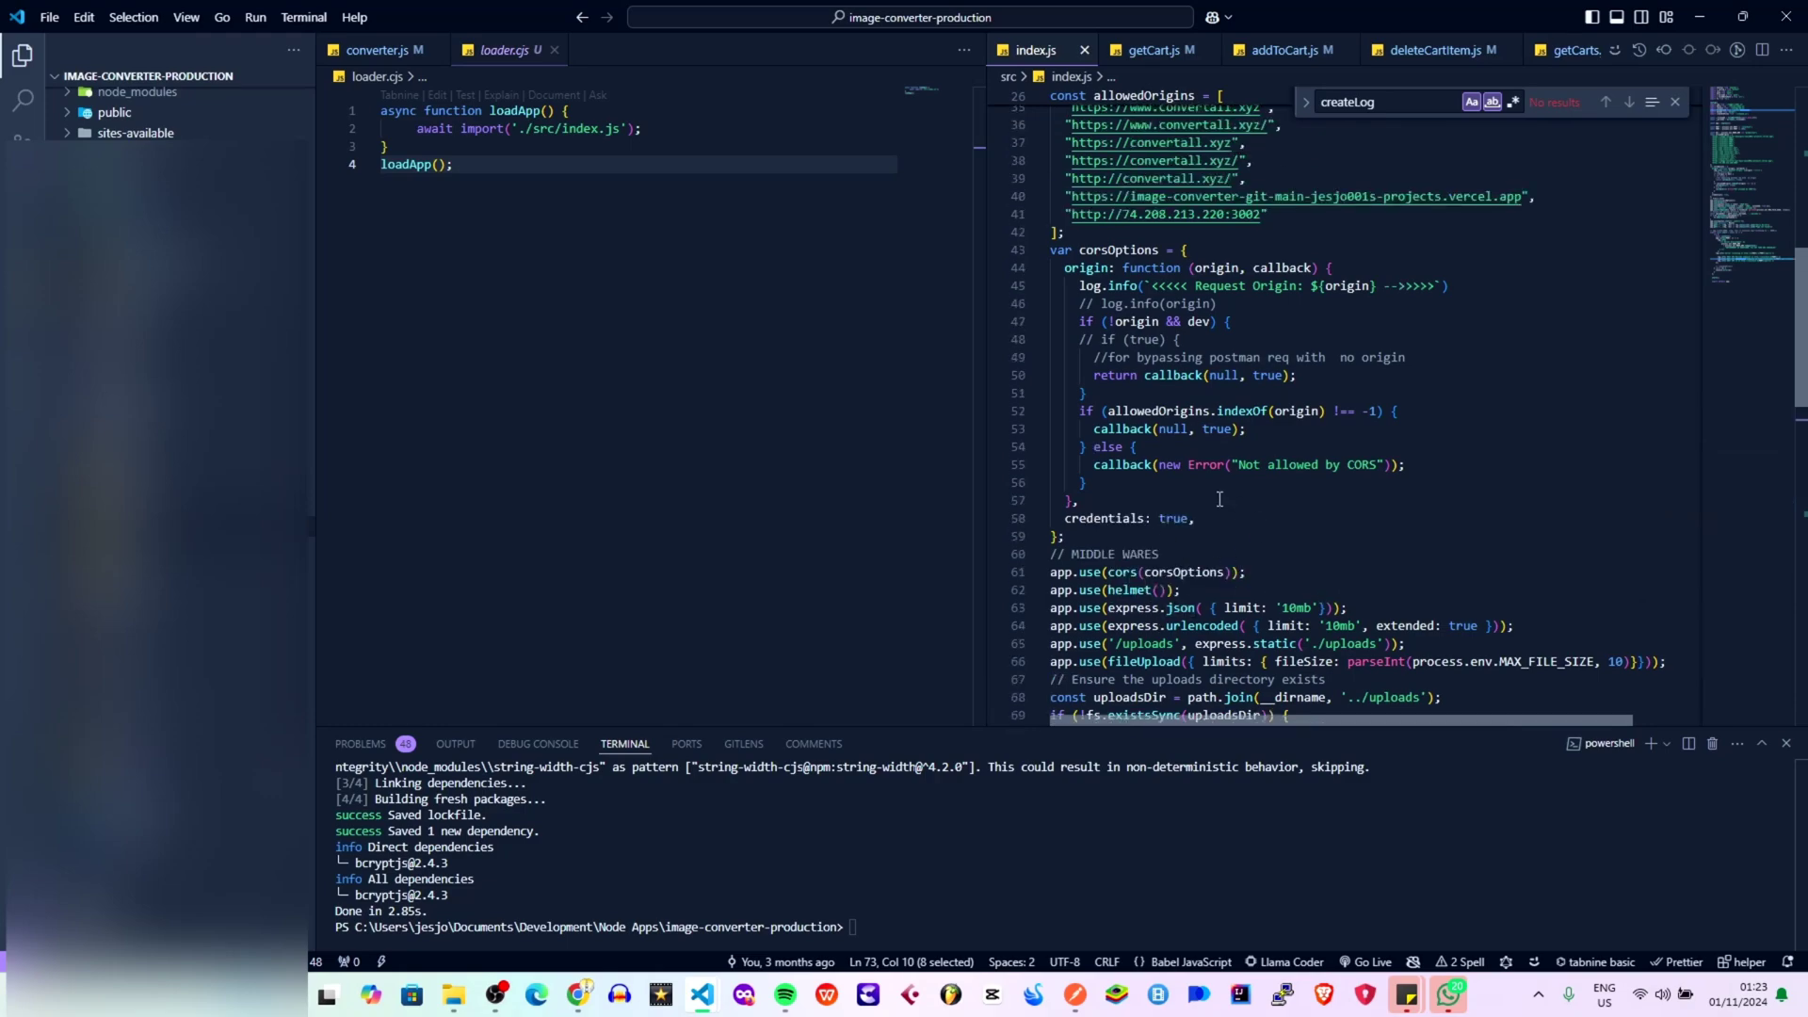
{"action": "scroll", "coordinate": [1219, 499], "scroll_direction": "up", "scroll_amount": 3}
{"action": "key", "text": "alt+Tab"}
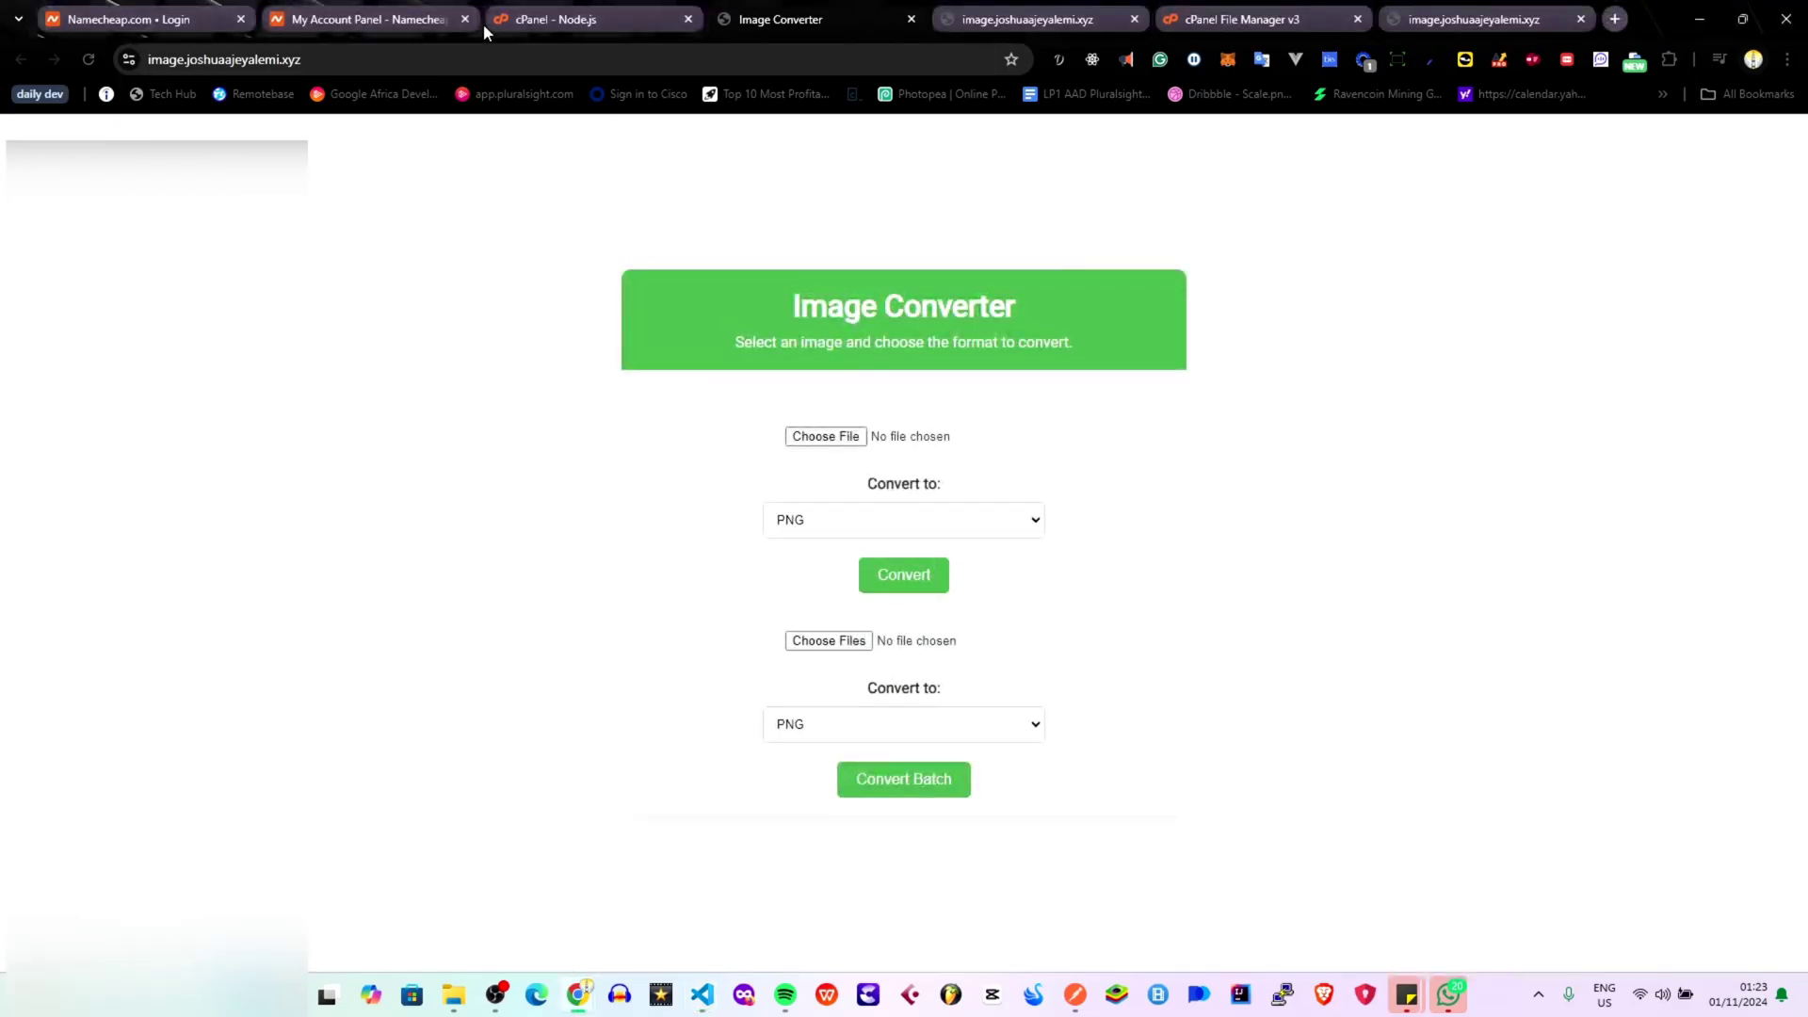
Append /api/v1/ to the site URL and load it, which shows Page not found.
{"action": "left_click", "coordinate": [402, 57]}
{"action": "left_click", "coordinate": [402, 57]}
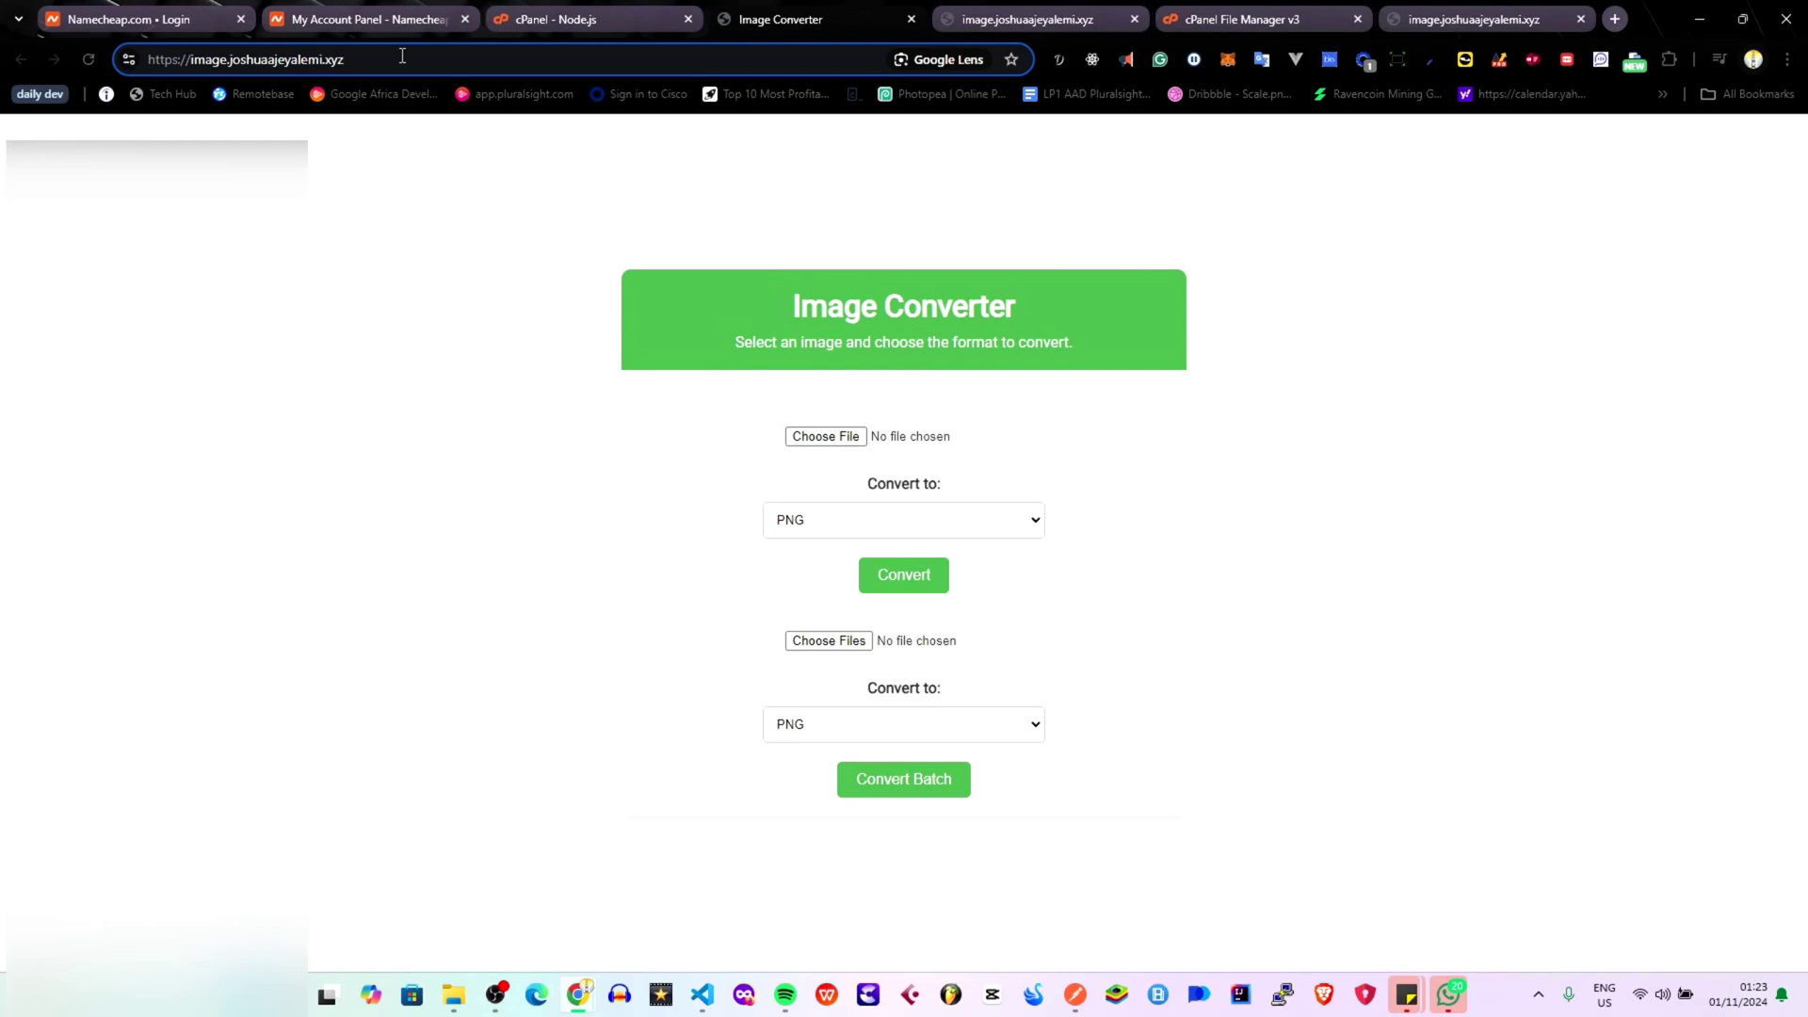
{"action": "type", "text": "/api/v1/"}
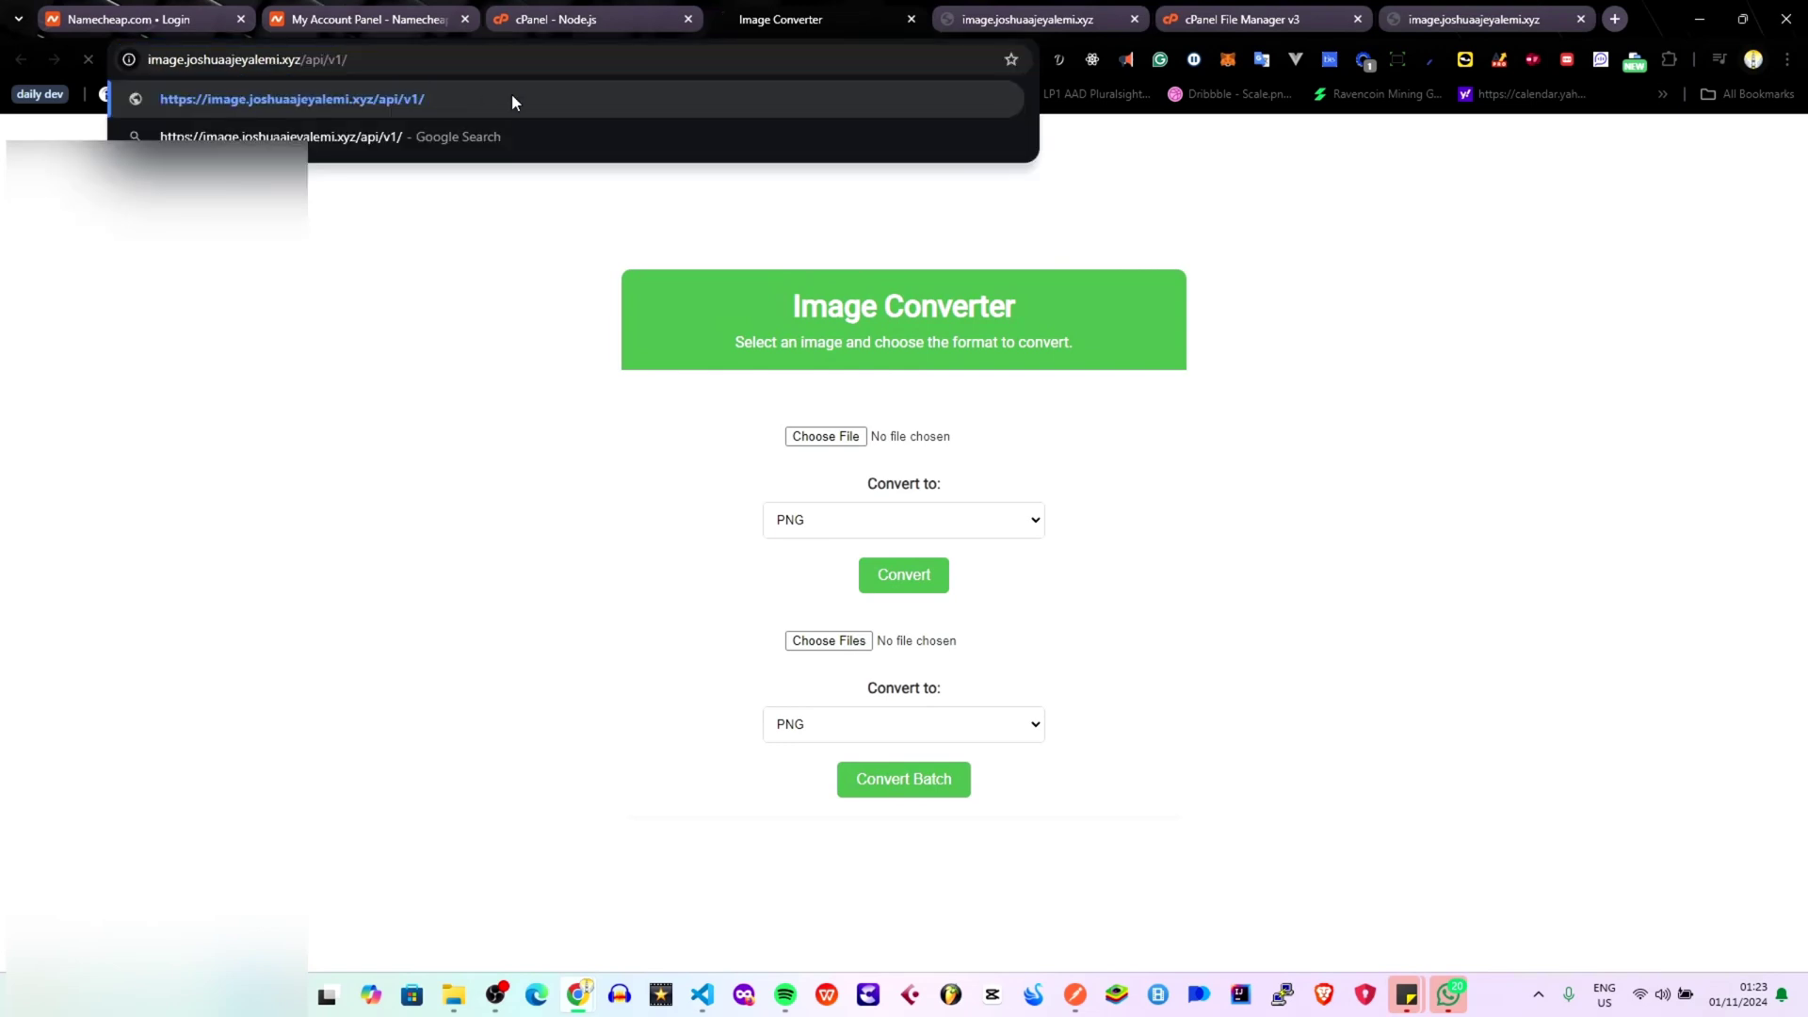
{"action": "key", "text": "Return"}
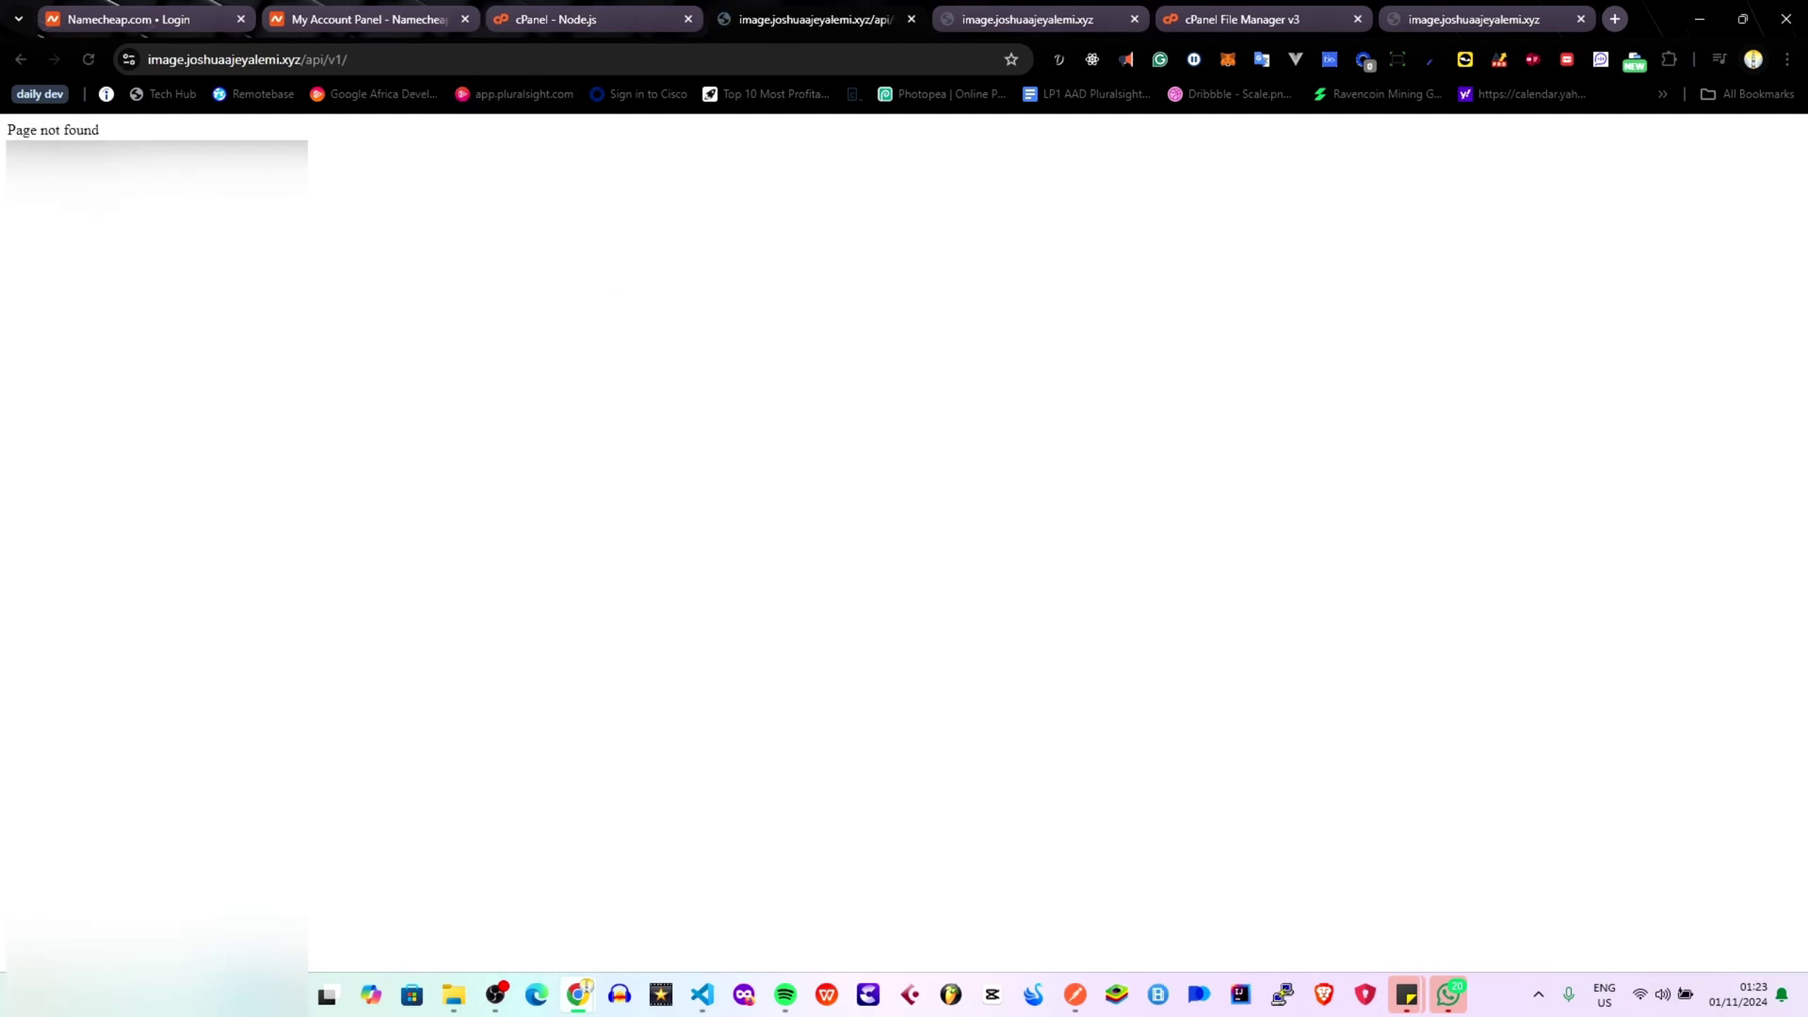
Start extending the URL with 'he' toward the healthcheck route, then return to VS Code.
{"action": "left_click", "coordinate": [376, 59]}
{"action": "left_click", "coordinate": [389, 60]}
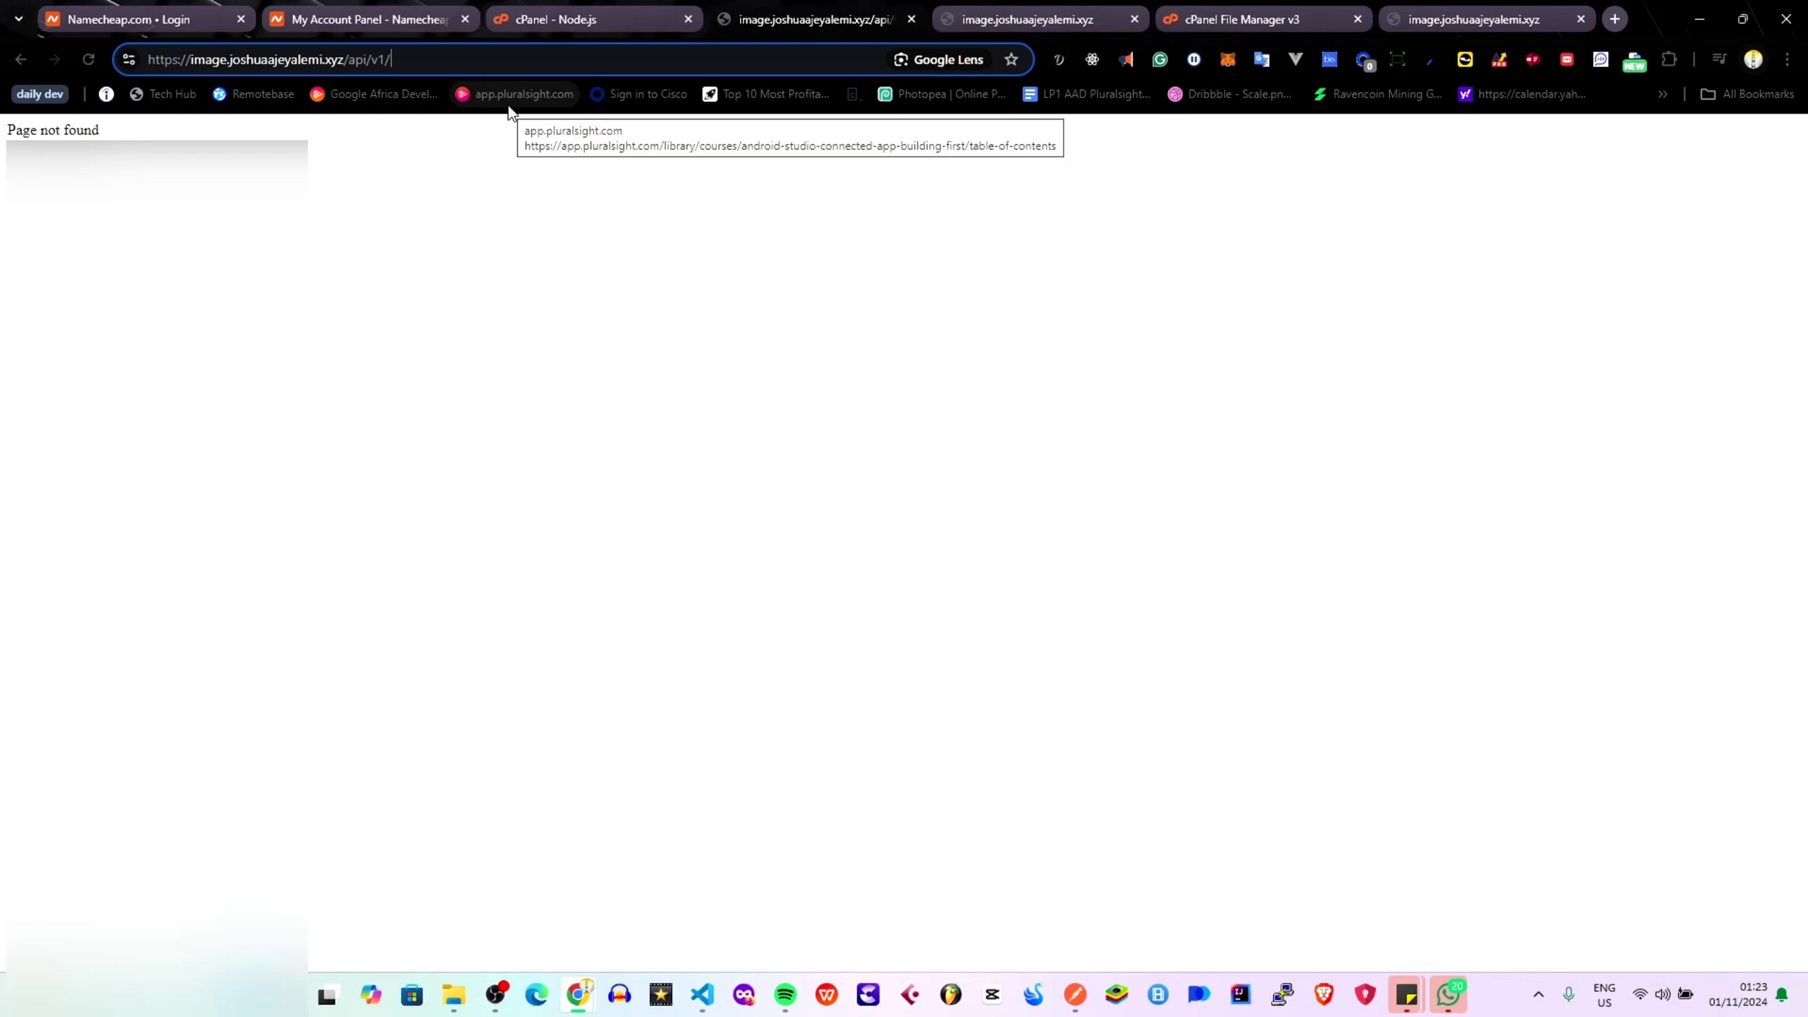
{"action": "type", "text": "he"}
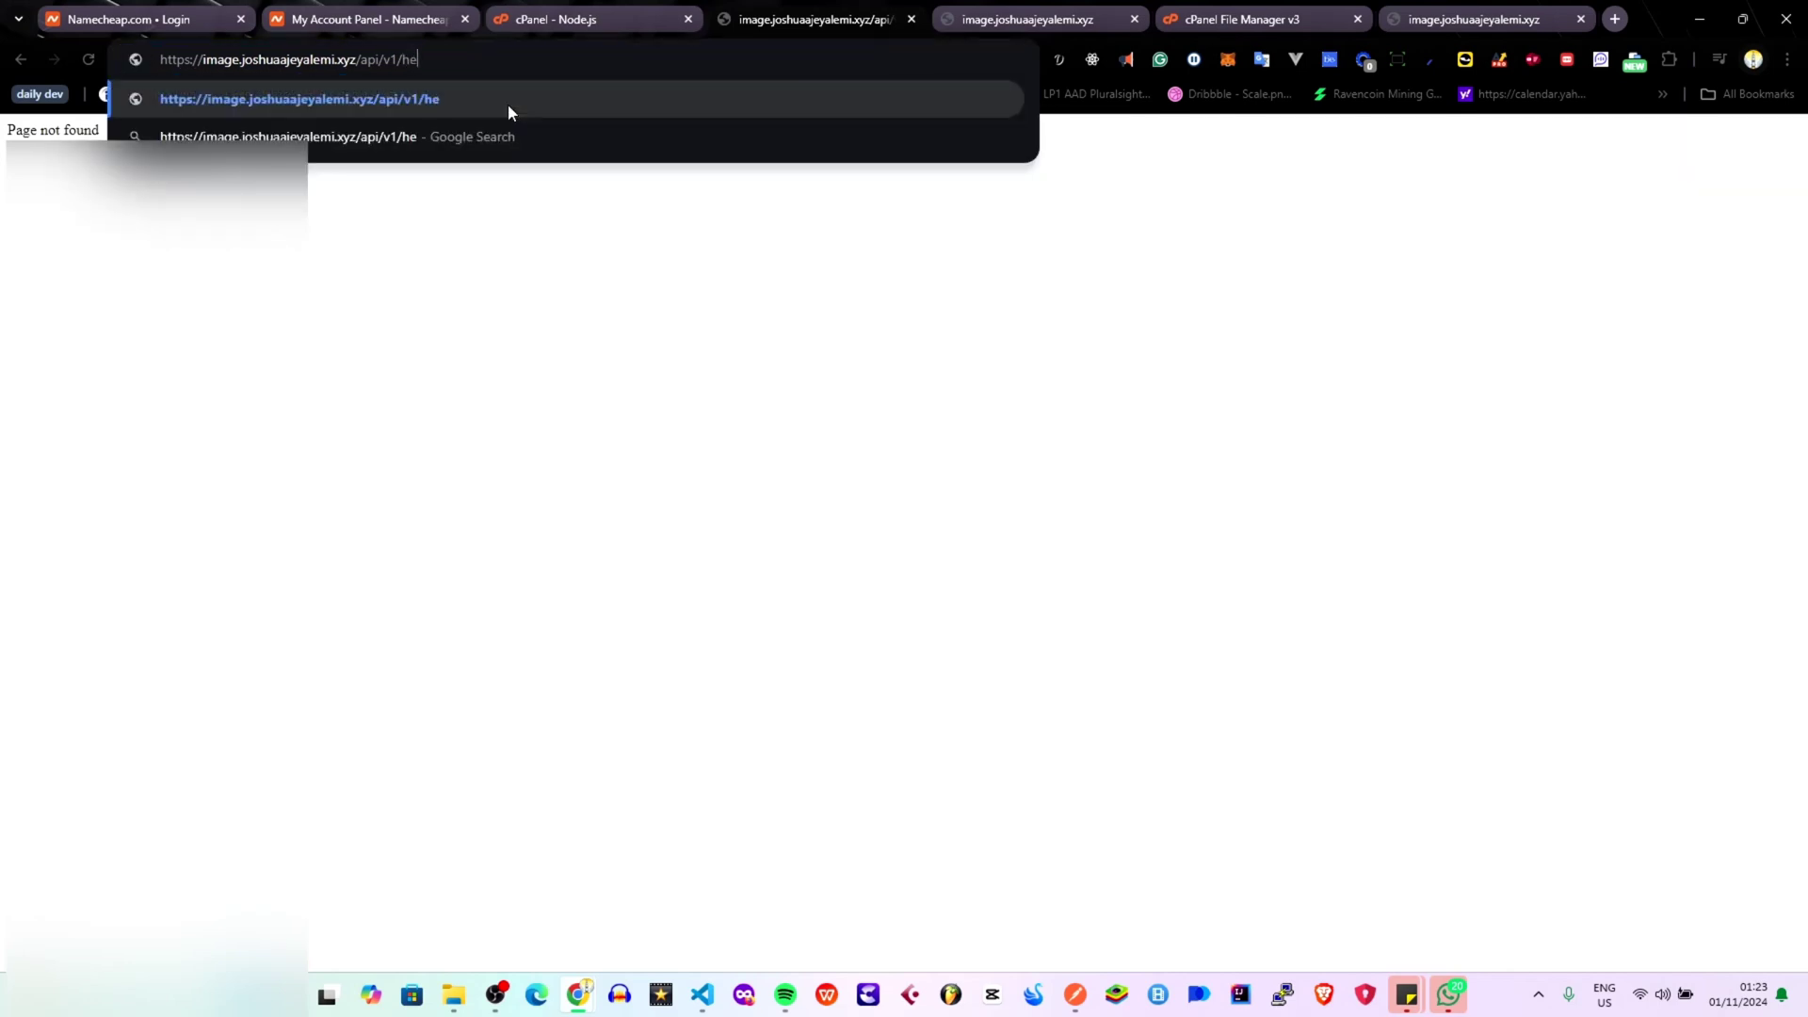
{"action": "key", "text": "alt+Tab"}
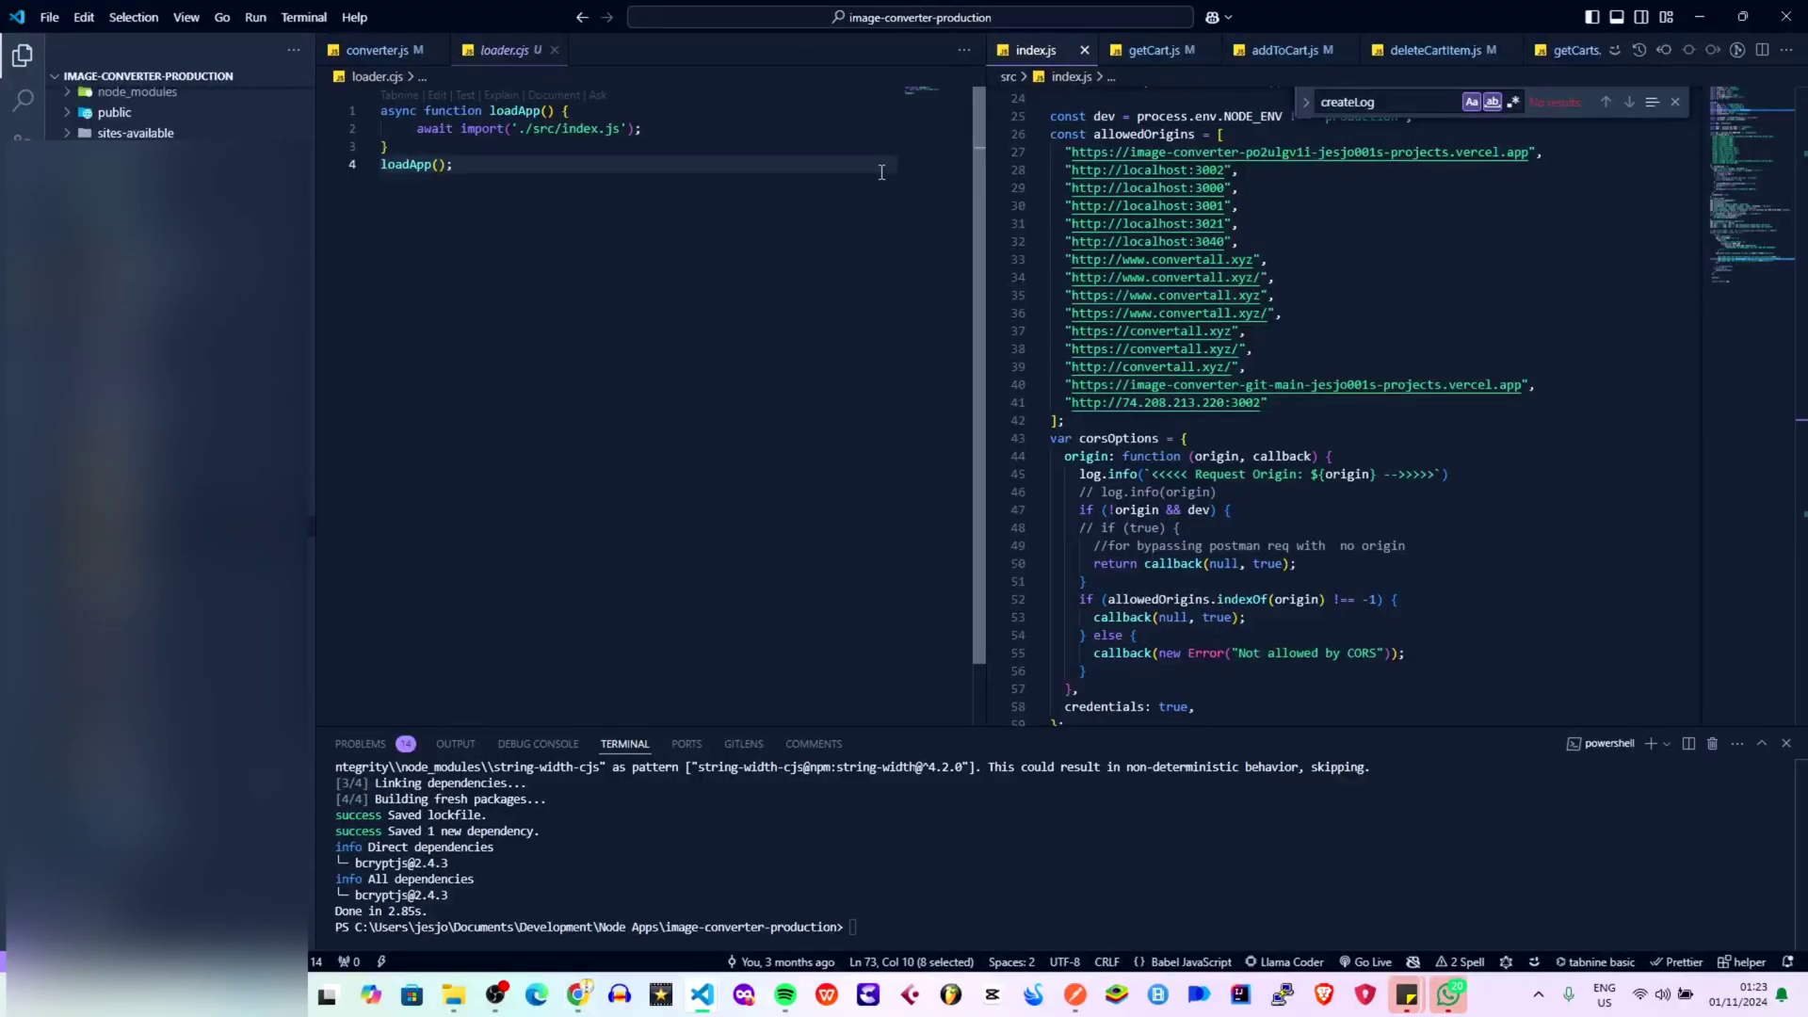
In routes/index.js, select 'countries' and the 'healthcheck' route name on line 14, then return to Chrome.
{"action": "scroll", "coordinate": [1177, 475], "scroll_direction": "down", "scroll_amount": 6}
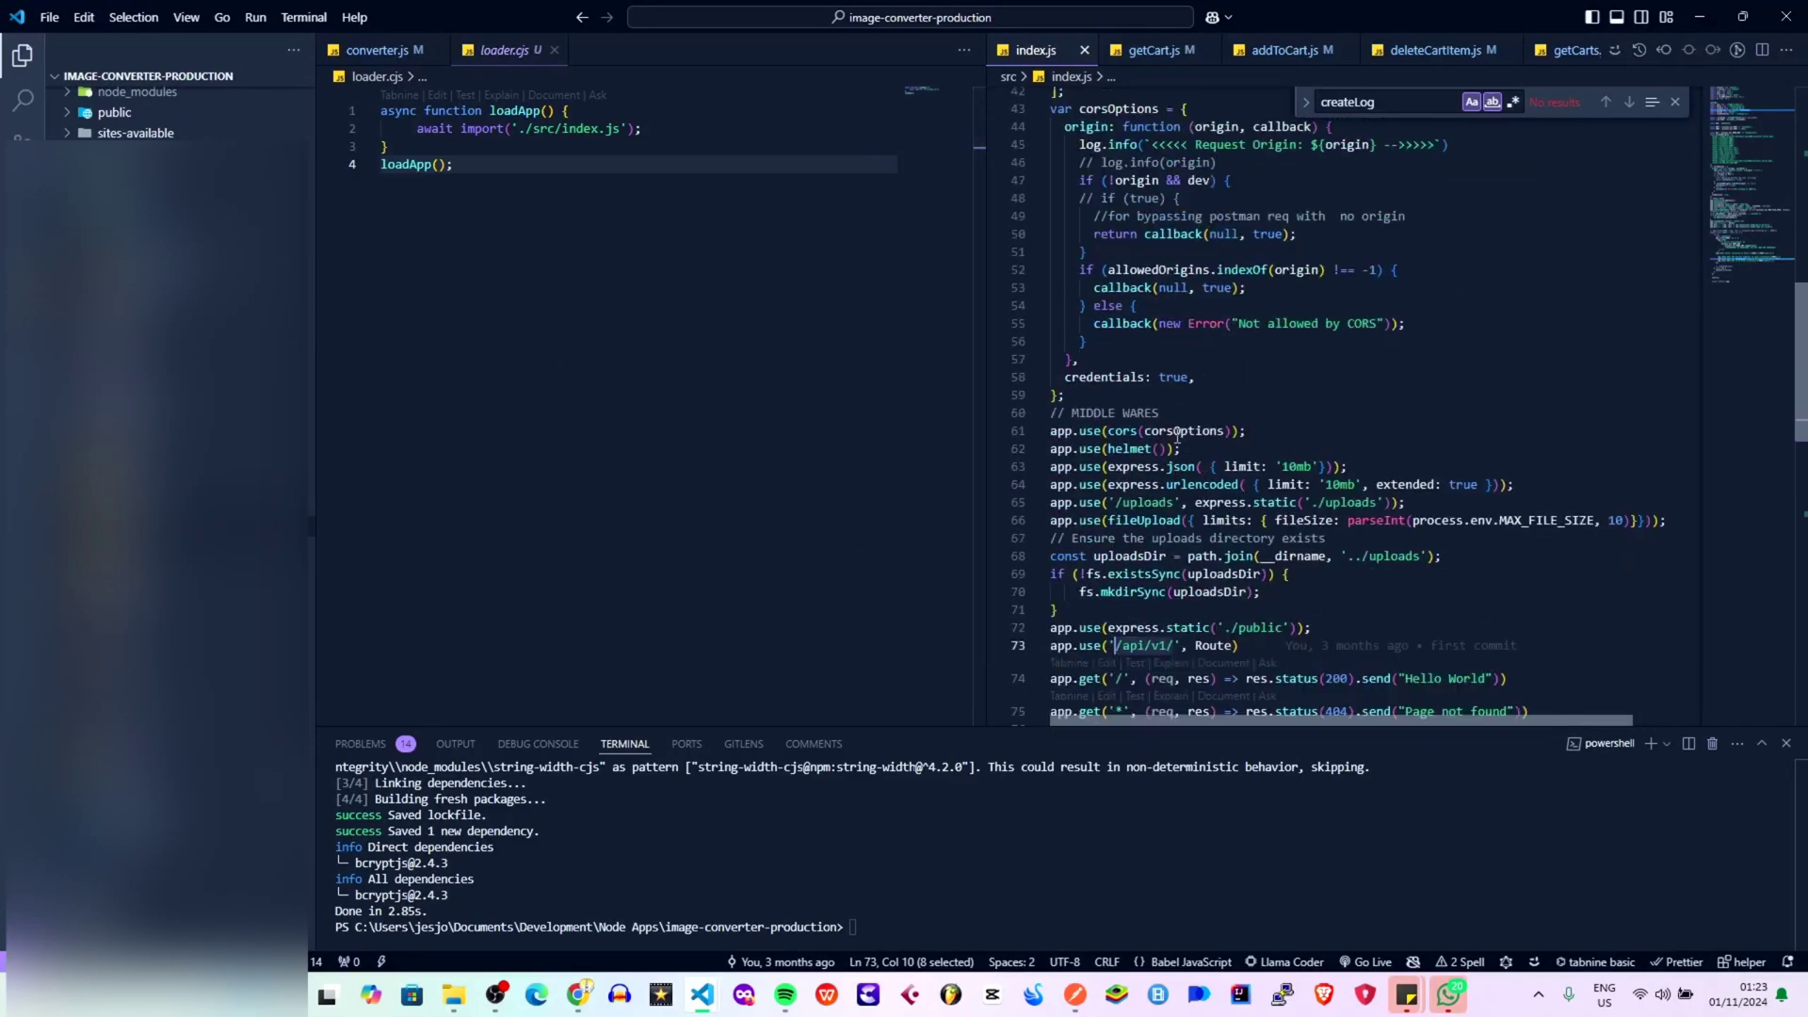
{"action": "scroll", "coordinate": [1178, 436], "scroll_direction": "down", "scroll_amount": 3}
{"action": "left_click", "coordinate": [1209, 506]}
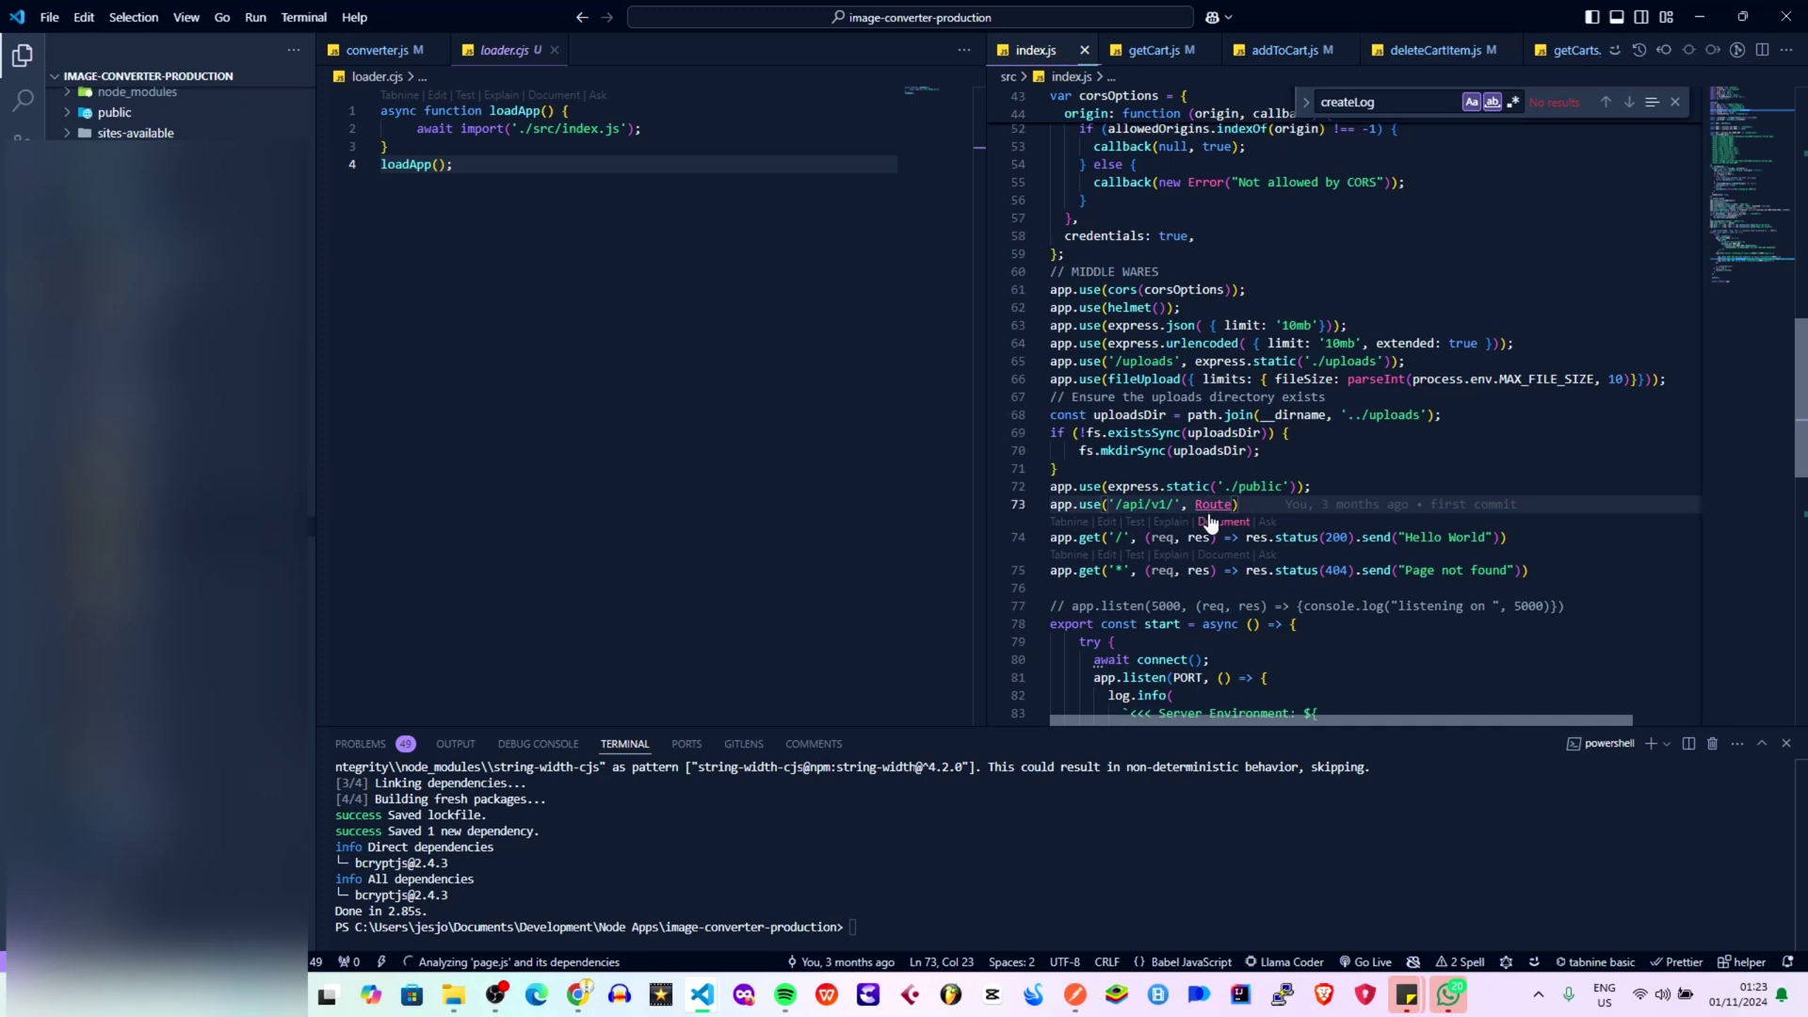
{"action": "mouse_move", "coordinate": [1210, 521]}
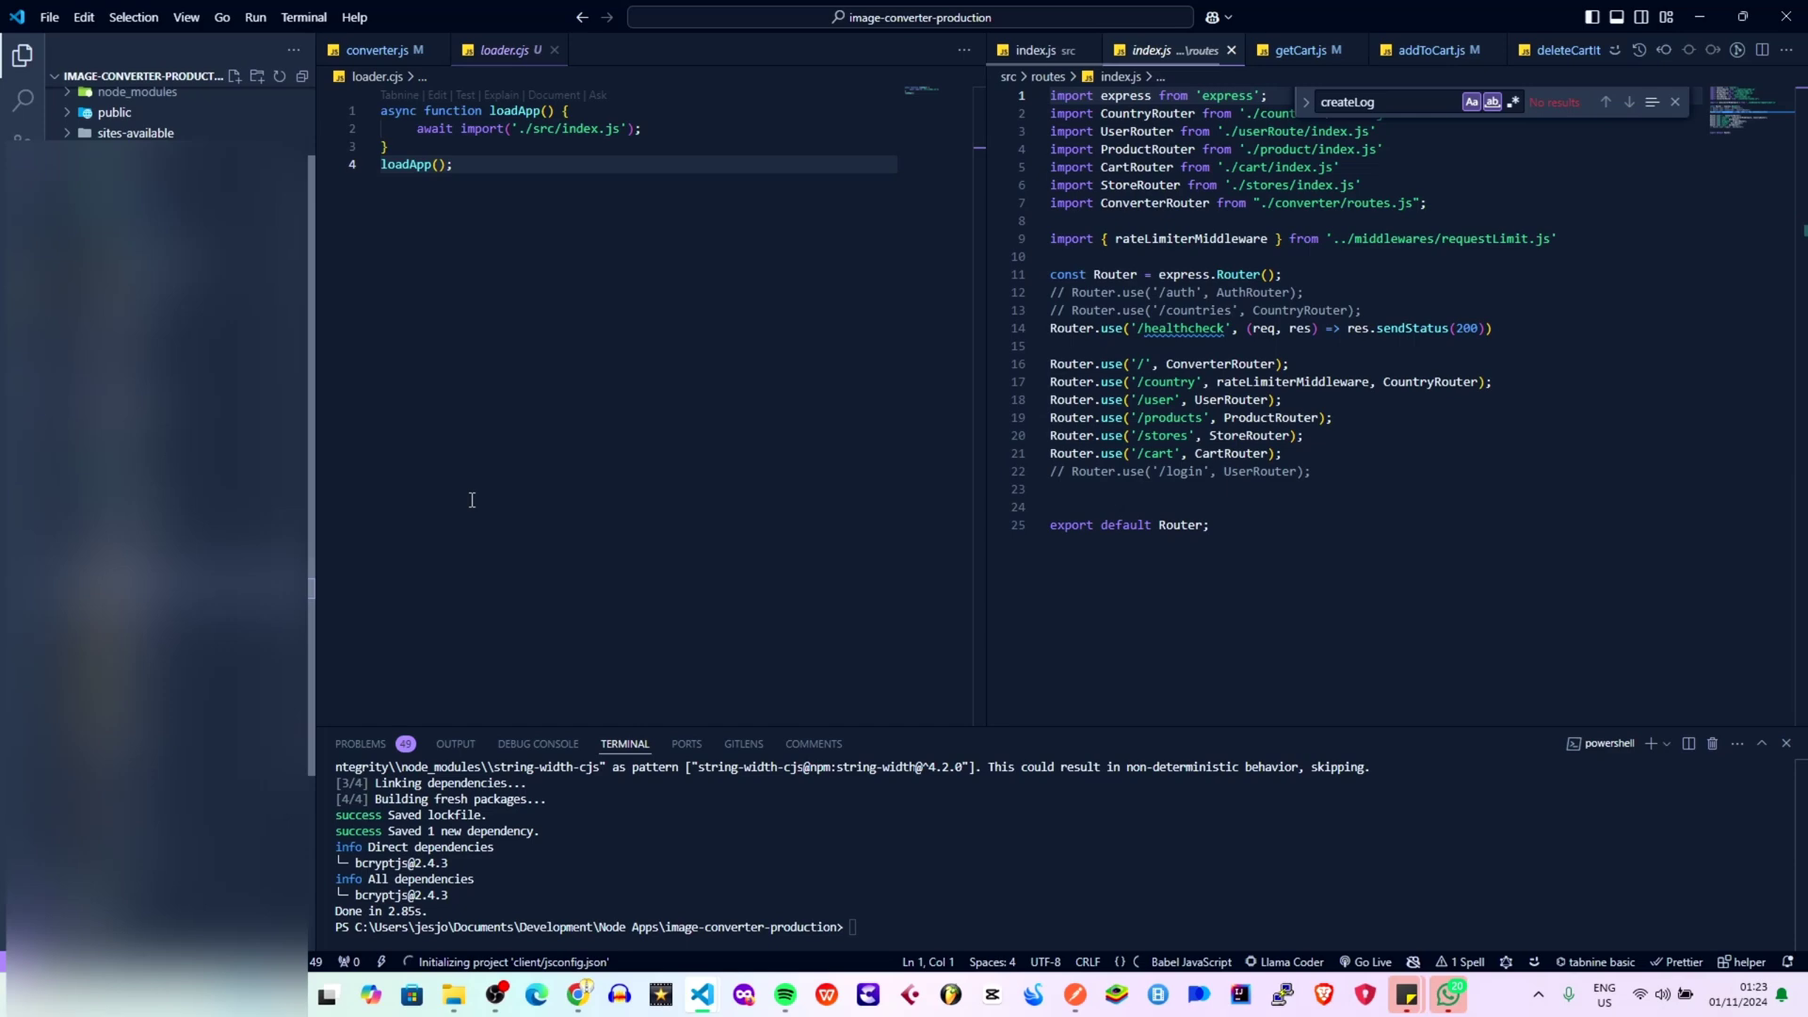
{"action": "double_click", "coordinate": [1189, 310]}
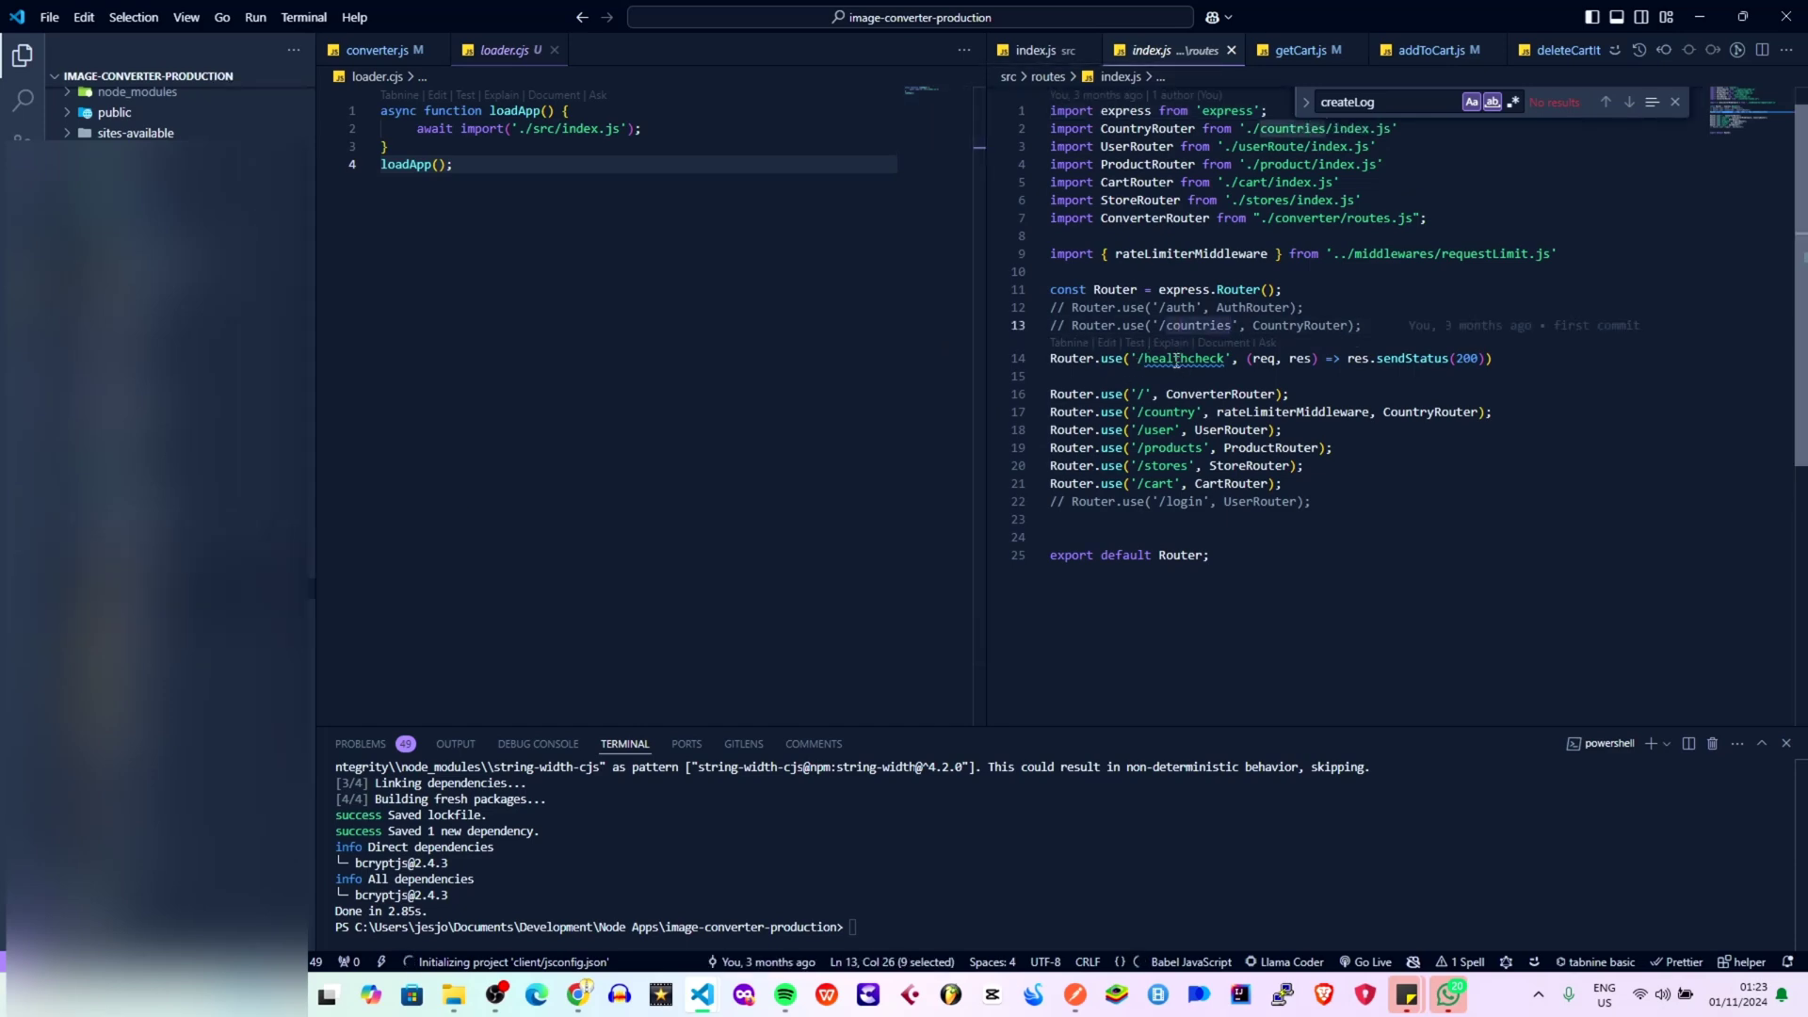
{"action": "double_click", "coordinate": [1176, 362]}
{"action": "key", "text": "ctrl+c"}
{"action": "key", "text": "alt+Tab"}
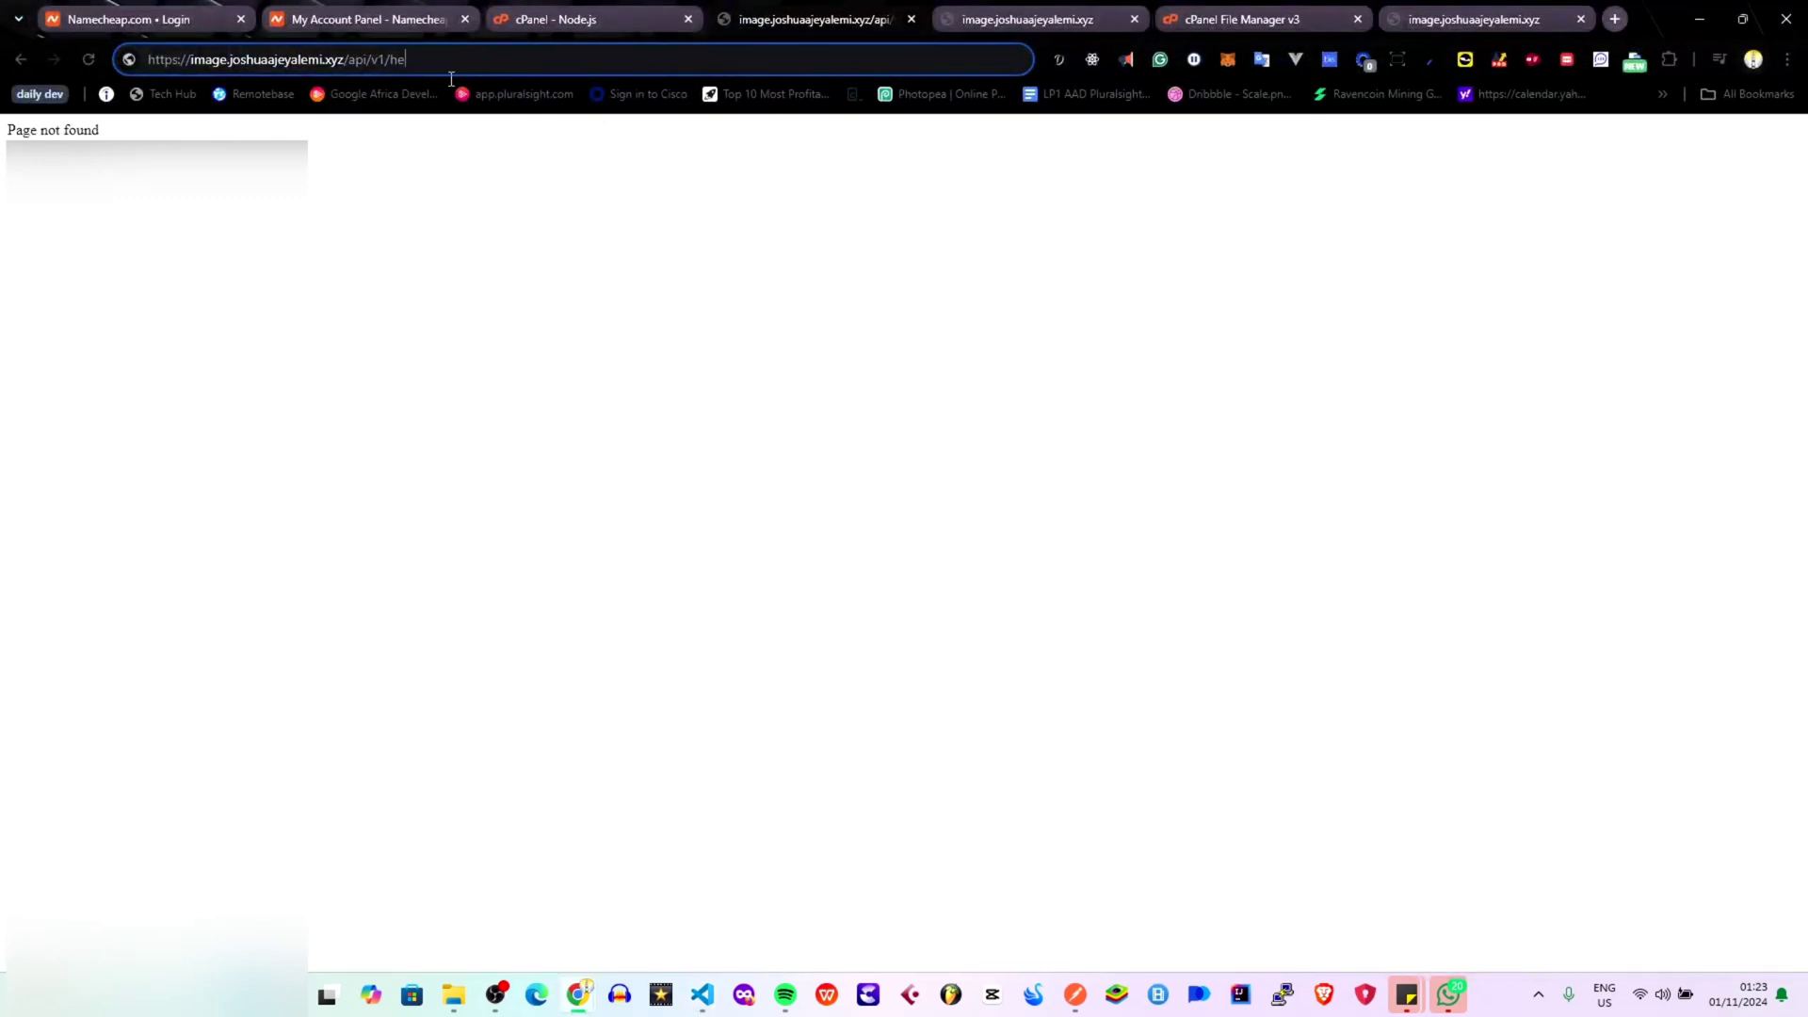
Replace 'he' with 'healthcheck' and load /api/v1/healthcheck, which answers OK, then return to VS Code.
{"action": "left_click_drag", "start_coordinate": [415, 75], "coordinate": [388, 77]}
{"action": "key", "text": "ctrl+v"}
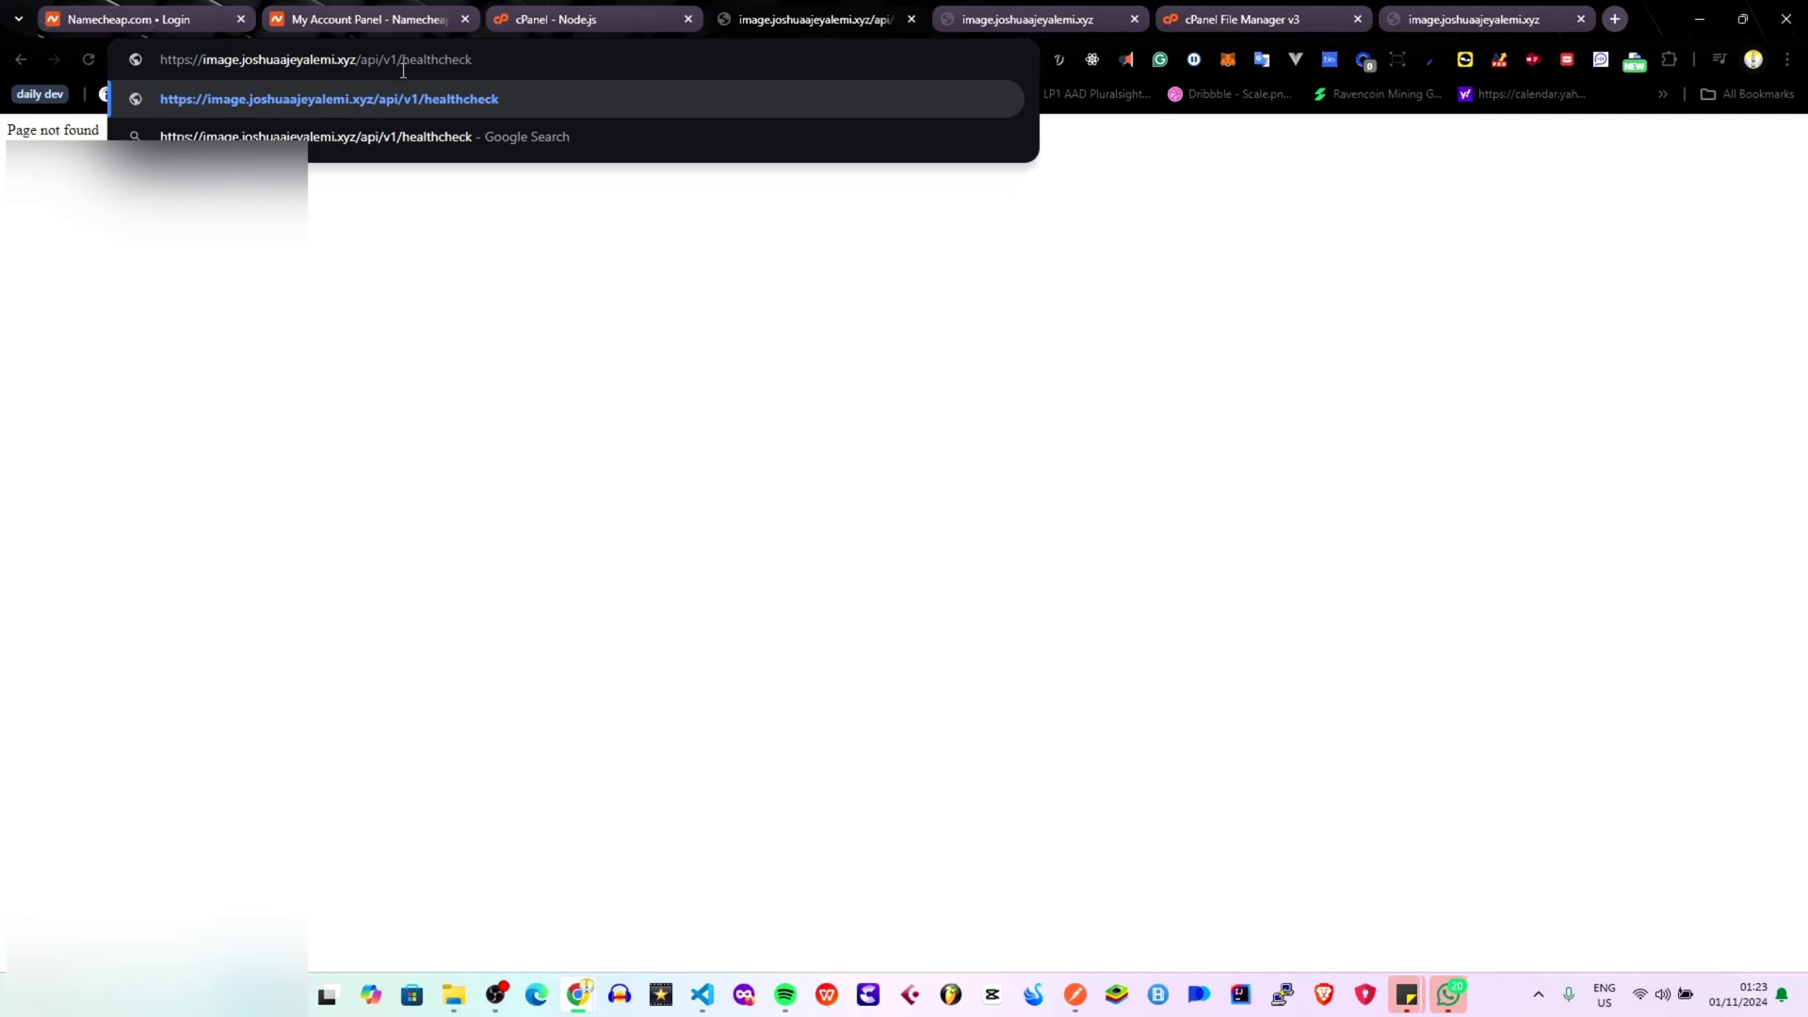
{"action": "key", "text": "Return"}
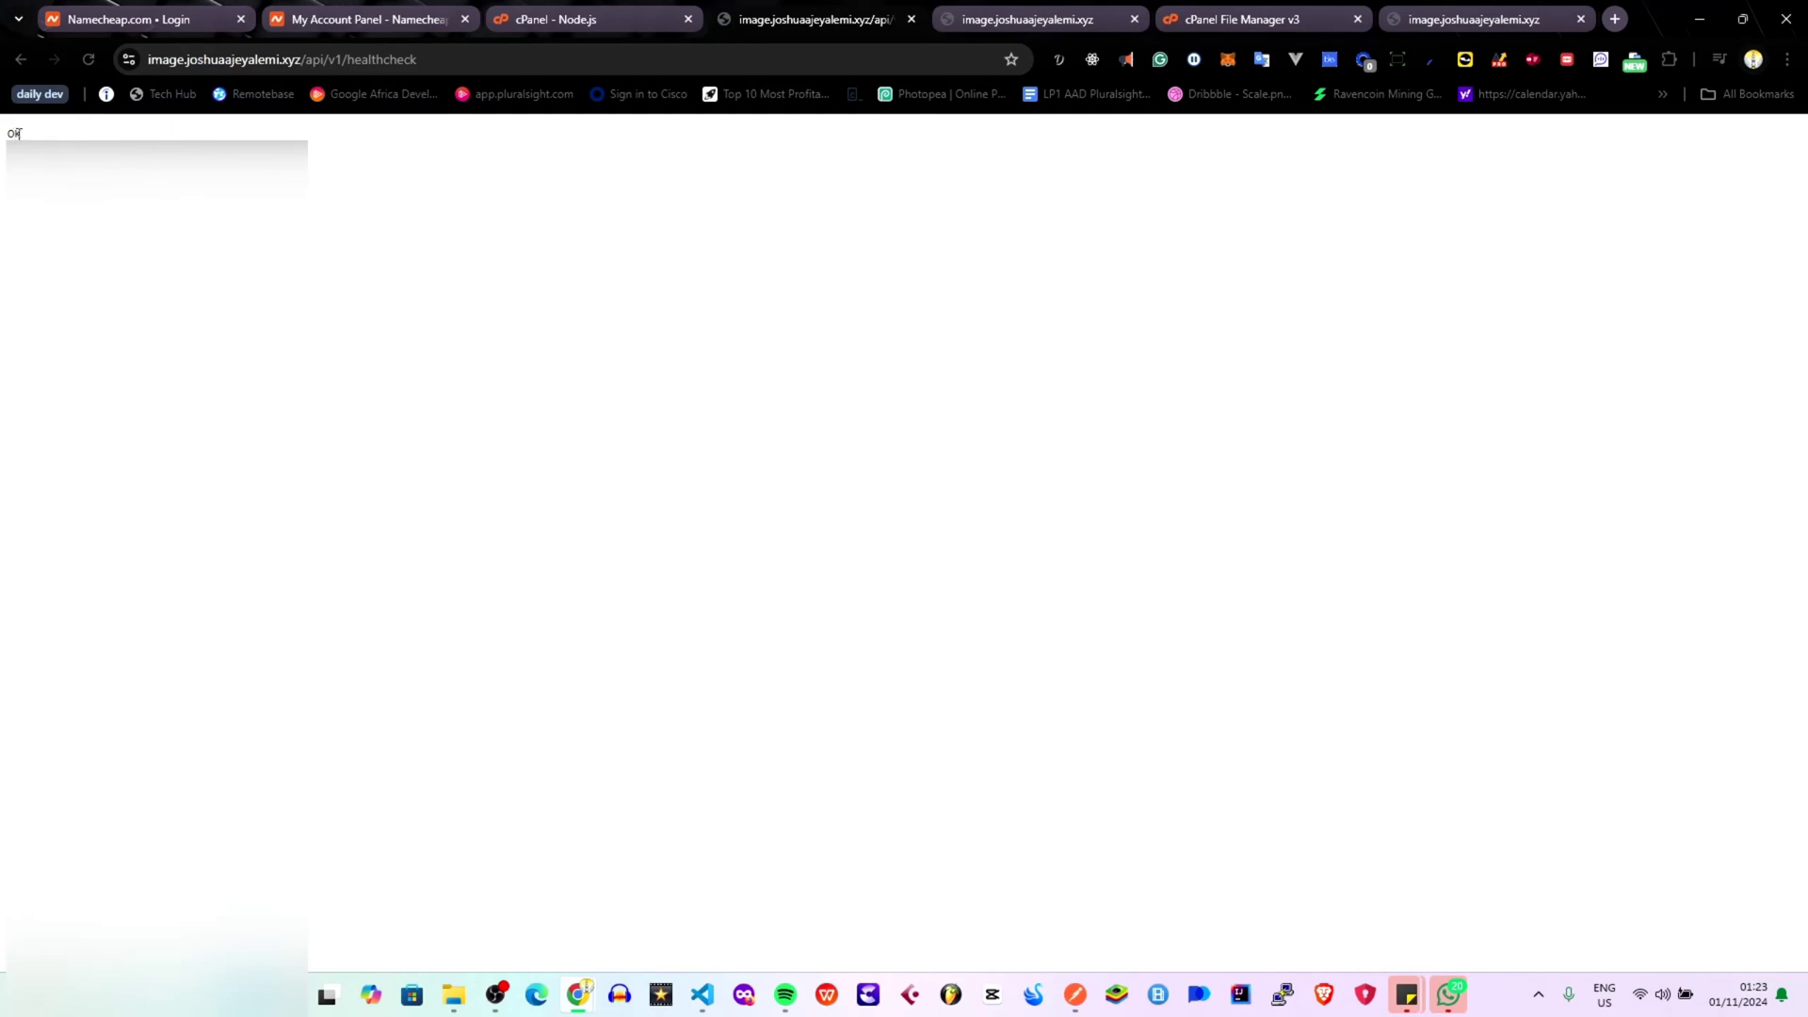
{"action": "left_click_drag", "start_coordinate": [19, 132], "coordinate": [2, 137]}
{"action": "key", "text": "alt+Tab"}
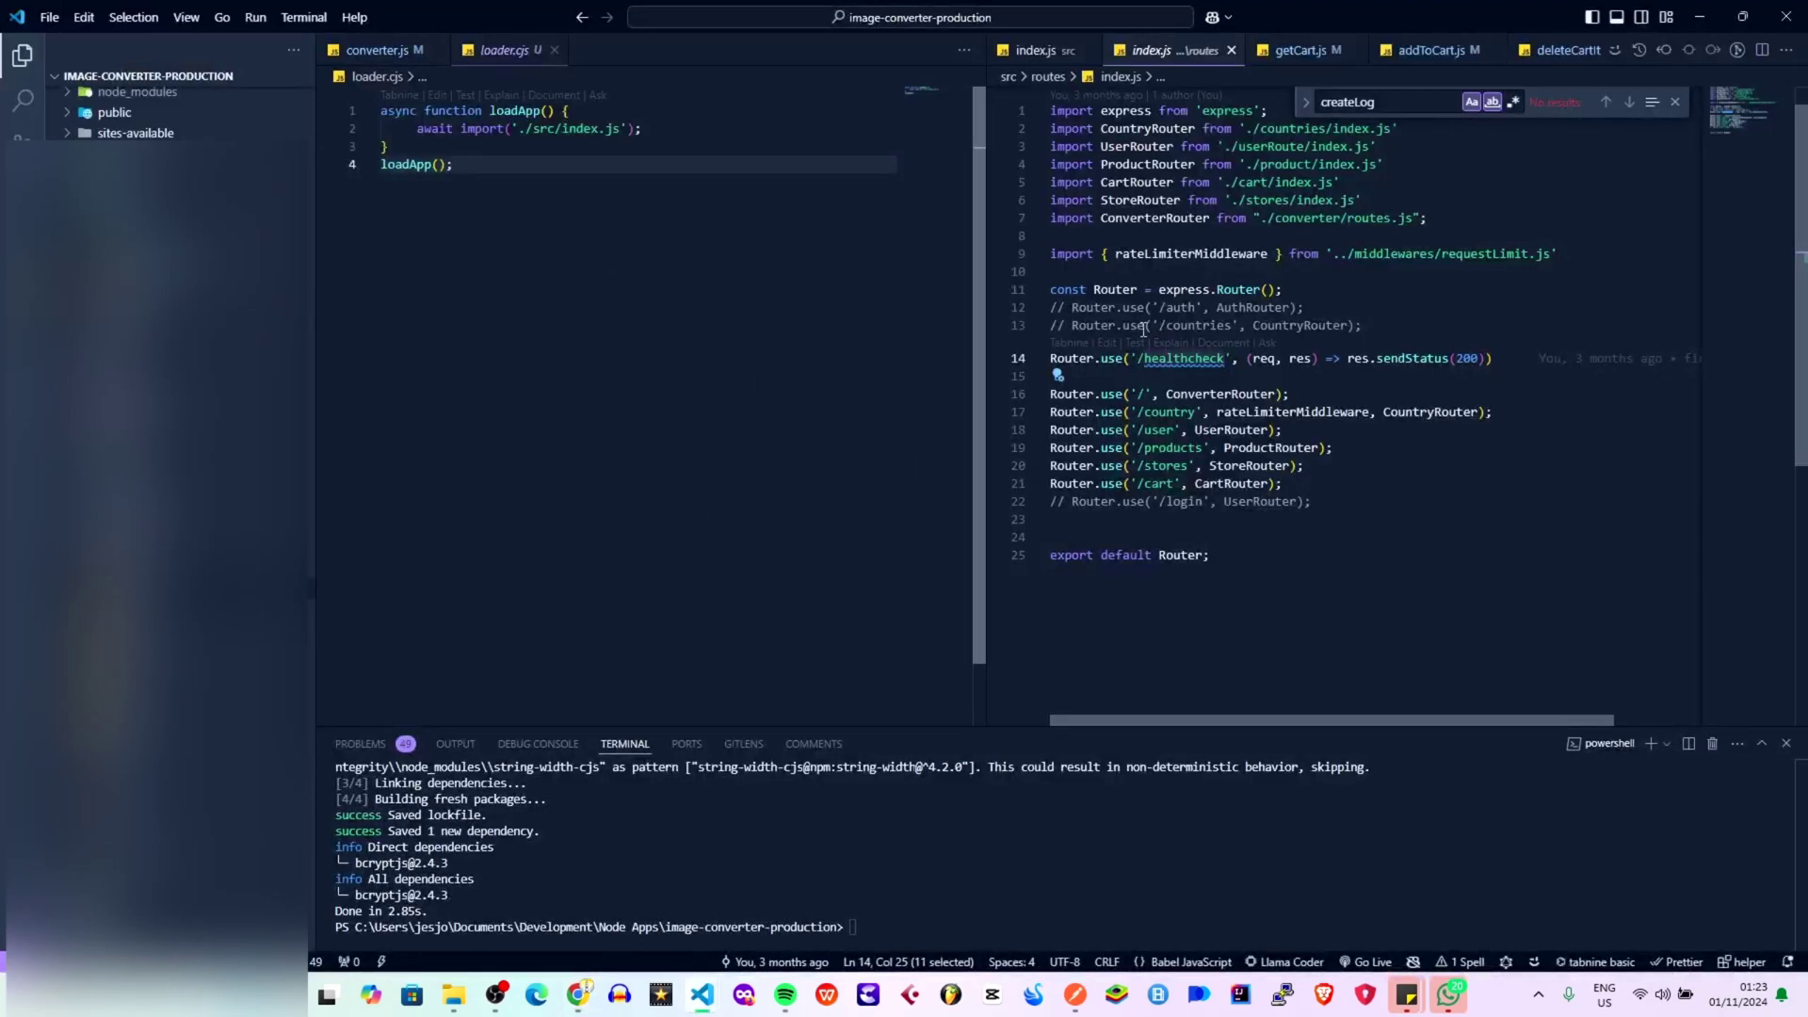
Switch from routes/index.js to src/index.js and inspect the last allowedOrigins entry.
{"action": "double_click", "coordinate": [1185, 358]}
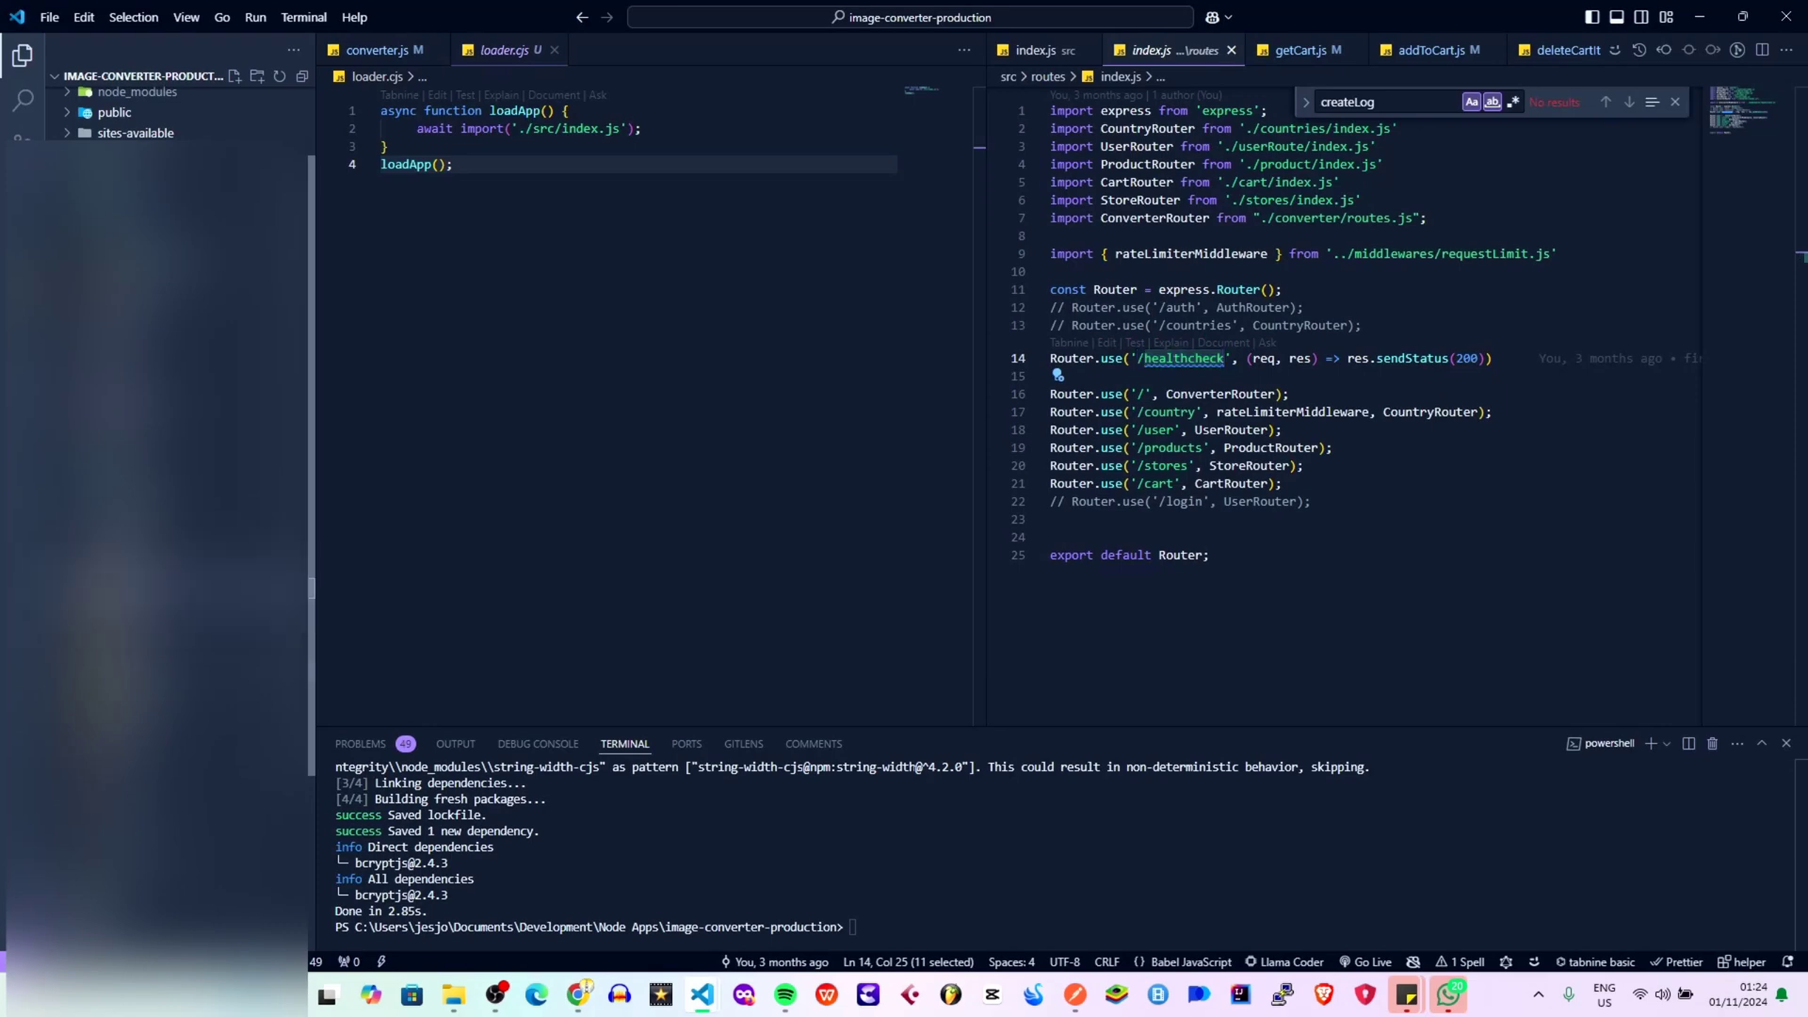
{"action": "key", "text": "ctrl+Tab"}
{"action": "scroll", "coordinate": [1255, 363], "scroll_direction": "up", "scroll_amount": 6}
{"action": "scroll", "coordinate": [1254, 362], "scroll_direction": "up", "scroll_amount": 7}
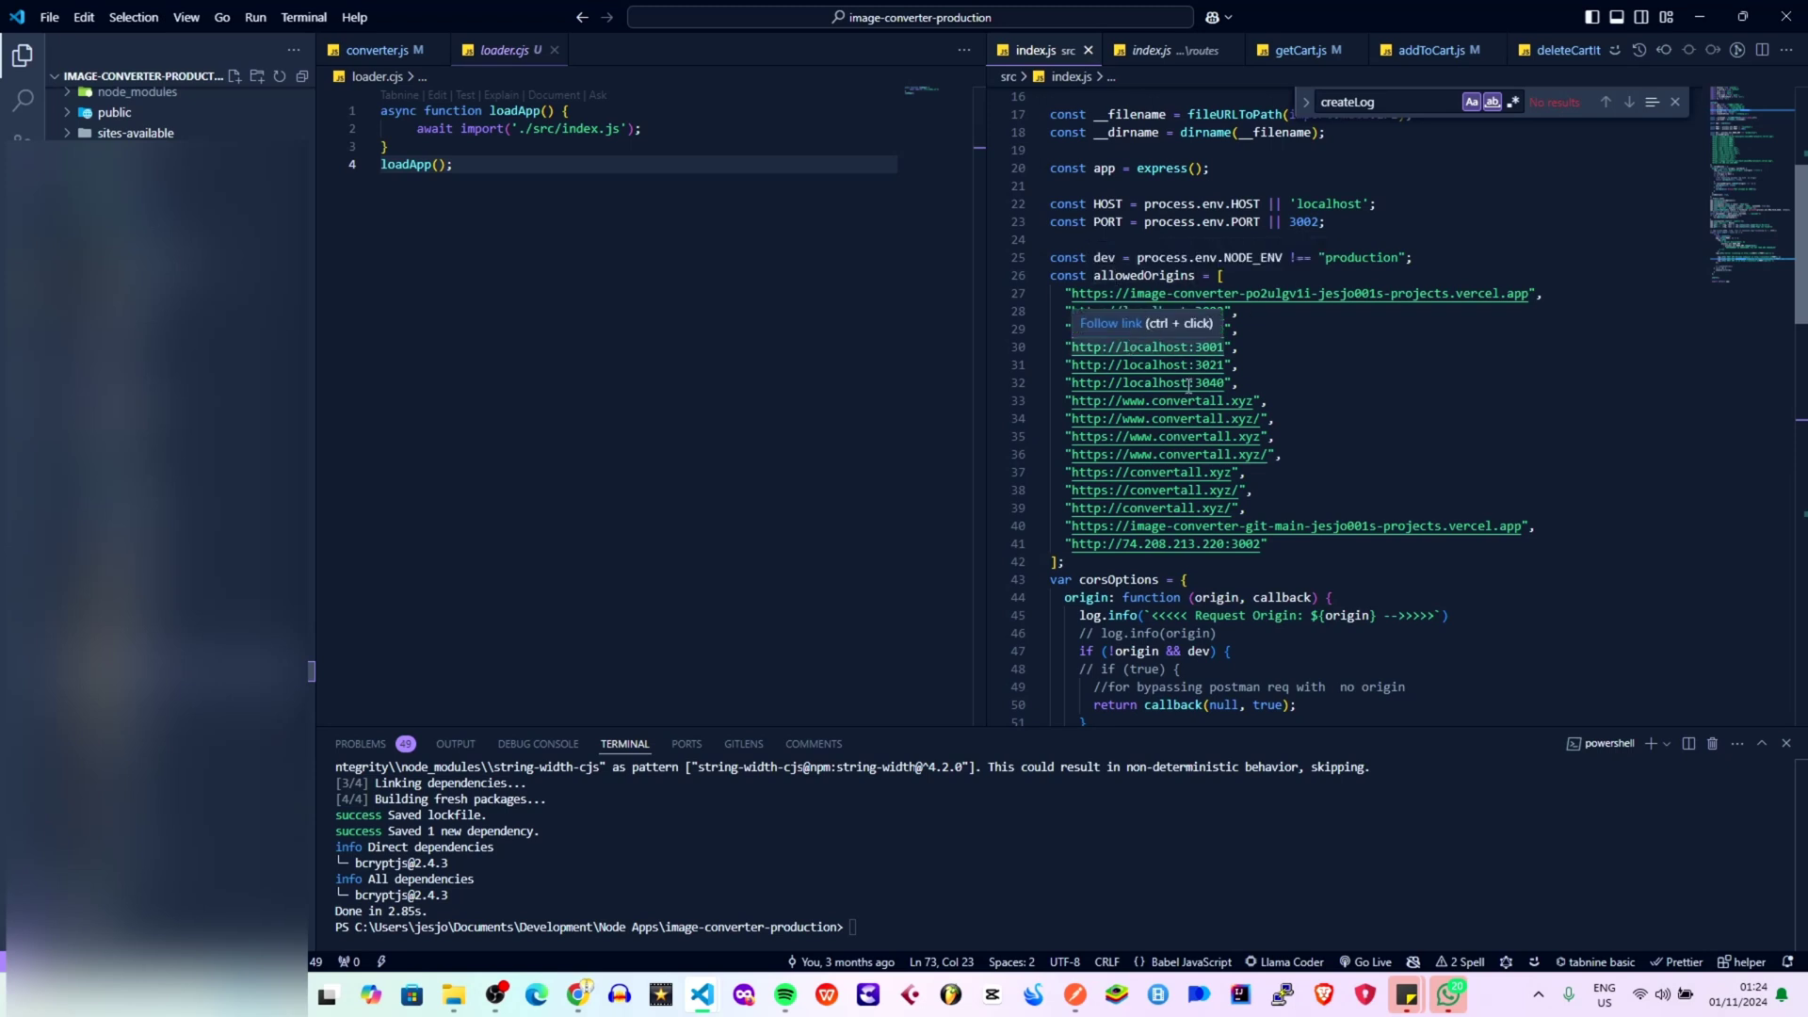
{"action": "left_click", "coordinate": [1162, 543]}
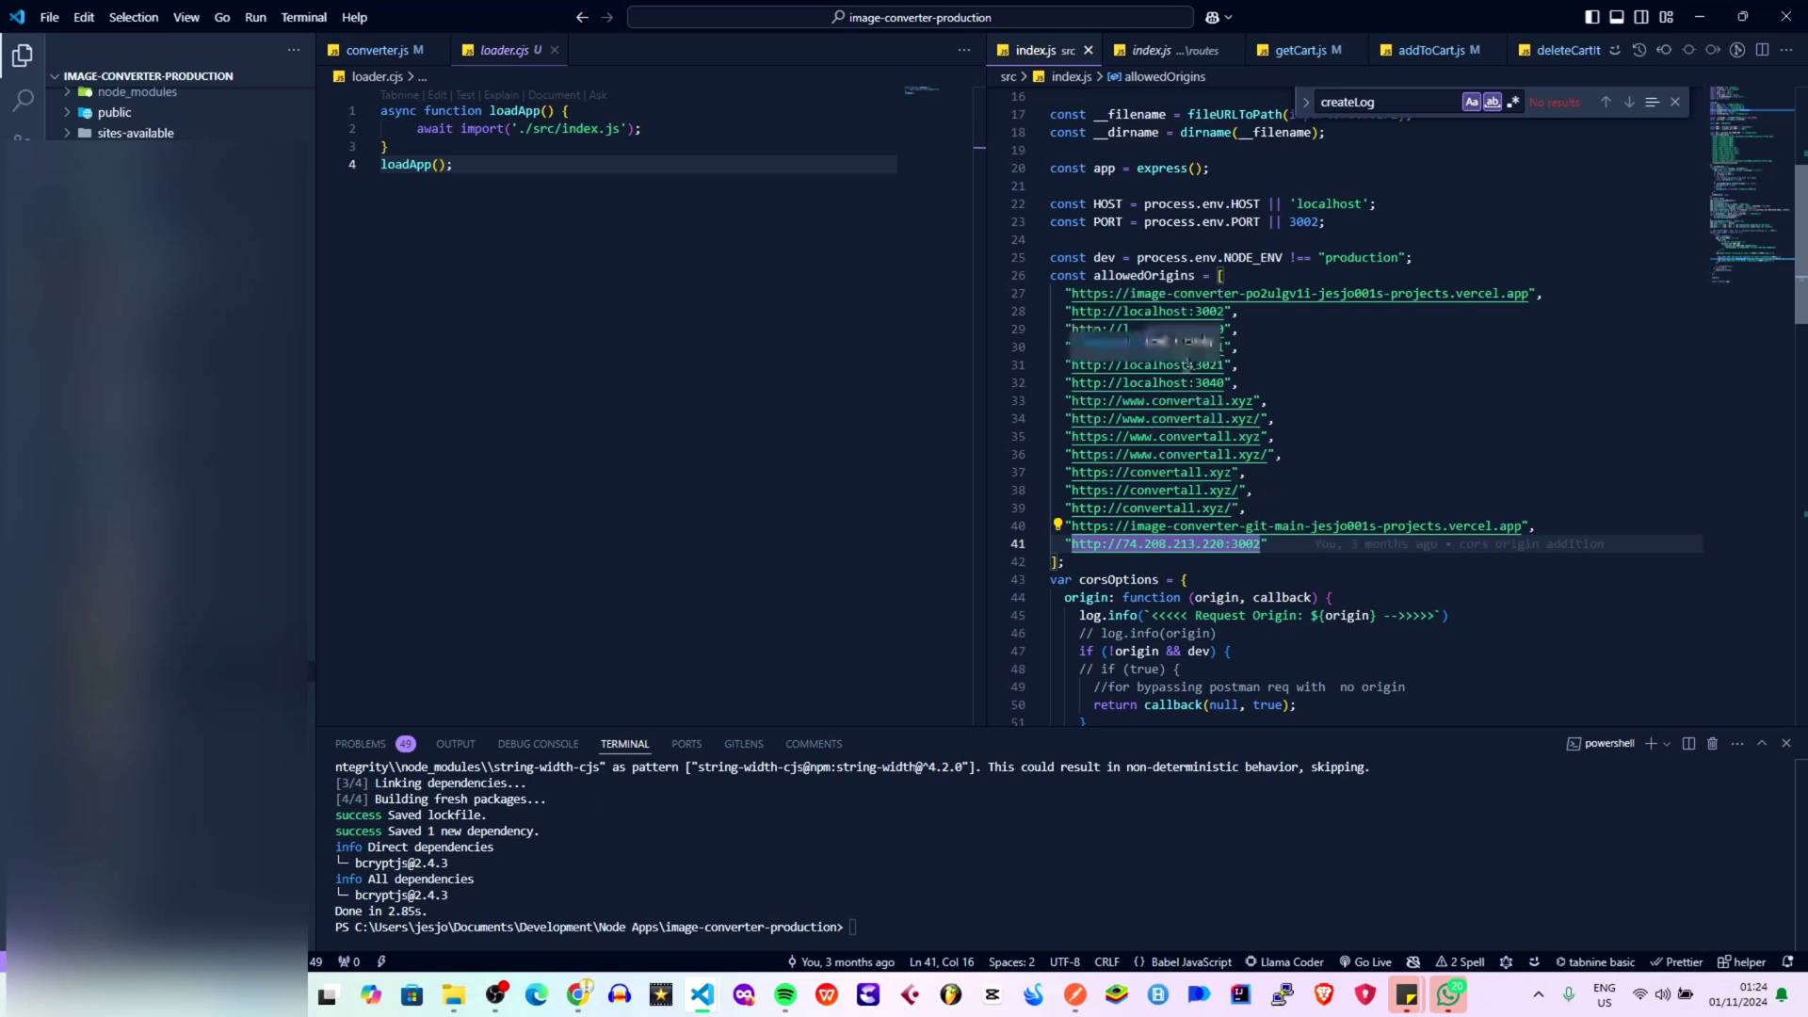
Inspect the corsOptions check, highlighting 'origin' and 'dev', then return to the browser.
{"action": "scroll", "coordinate": [1129, 583], "scroll_direction": "down", "scroll_amount": 5}
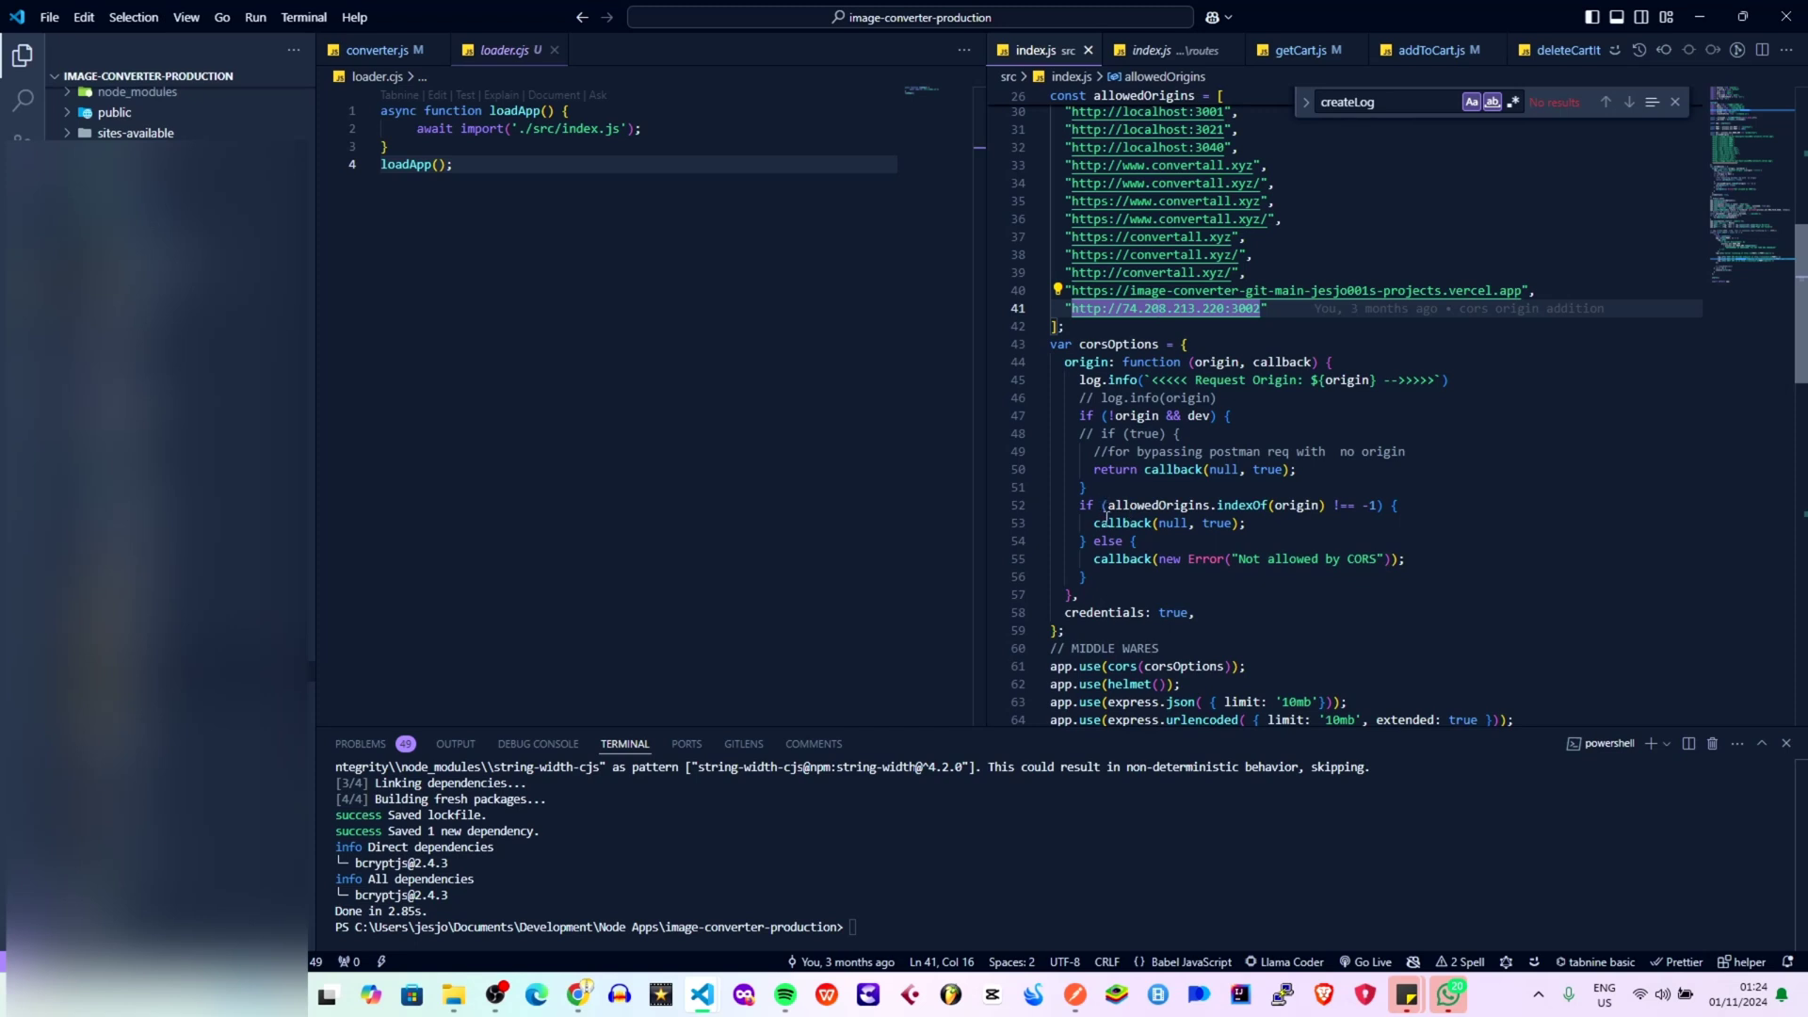
{"action": "double_click", "coordinate": [1134, 417]}
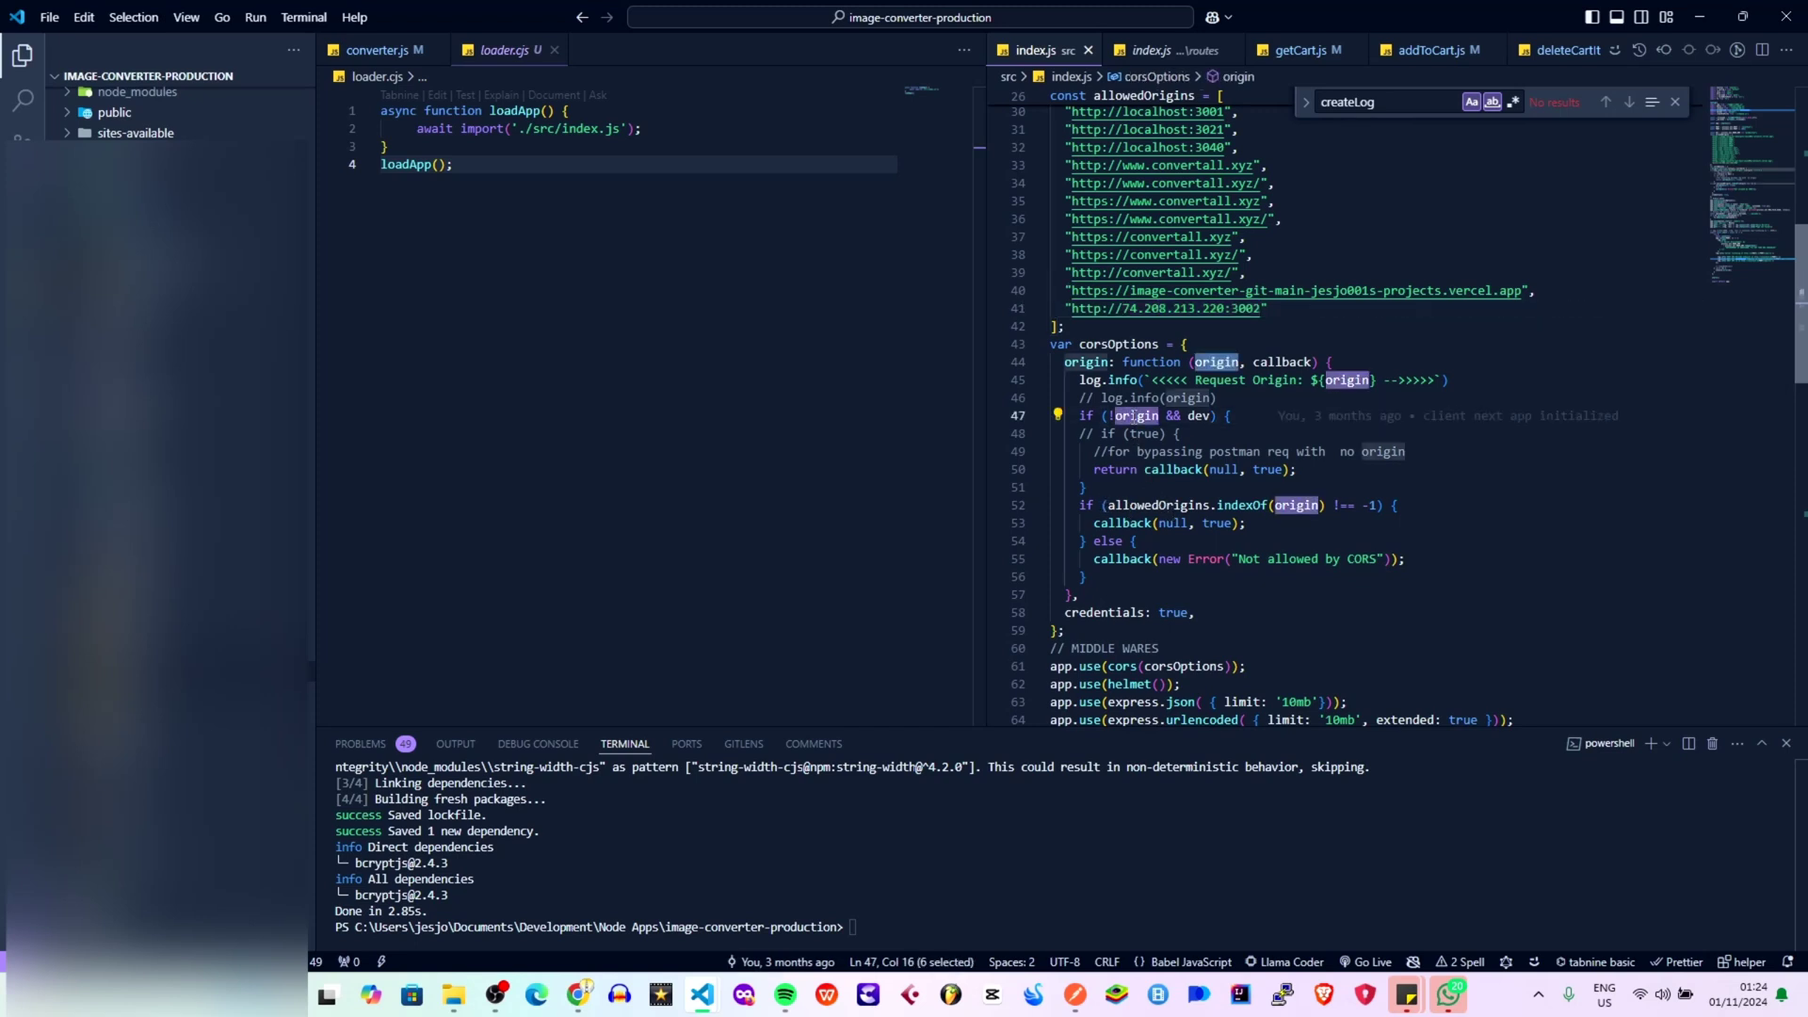
{"action": "triple_click", "coordinate": [1204, 415]}
{"action": "double_click", "coordinate": [1205, 415]}
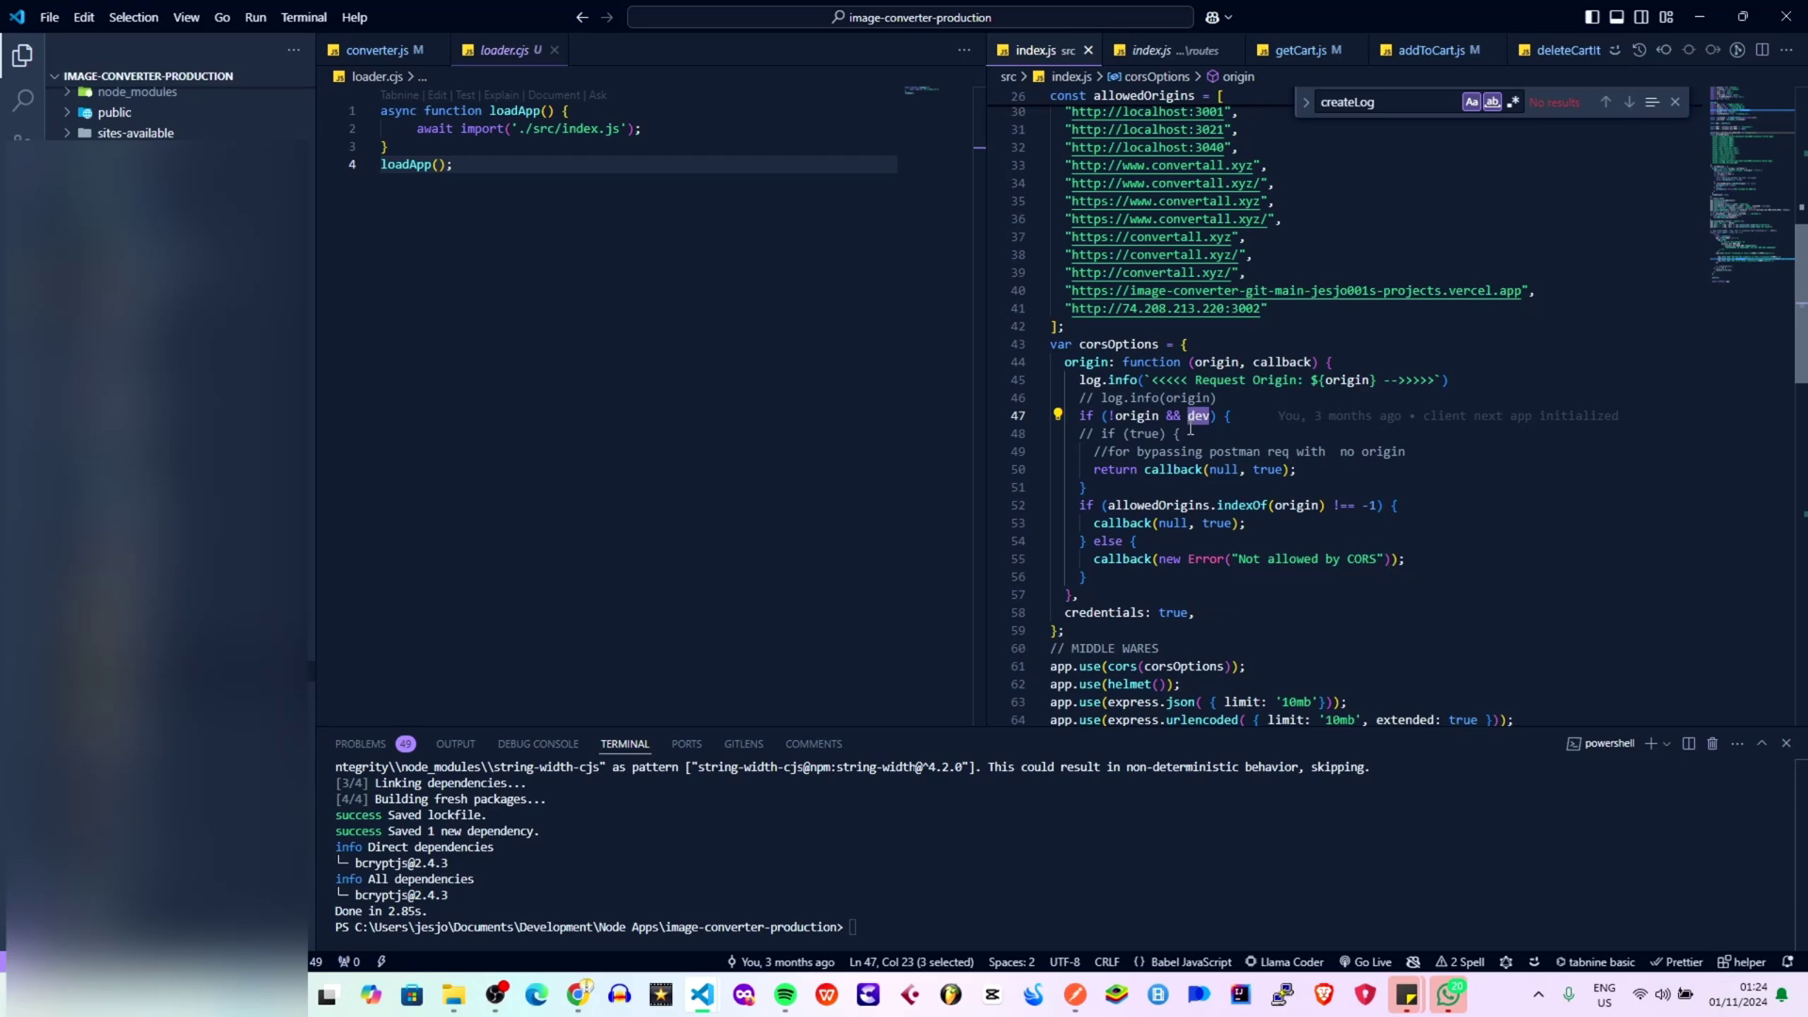
{"action": "scroll", "coordinate": [1189, 437], "scroll_direction": "up", "scroll_amount": 3}
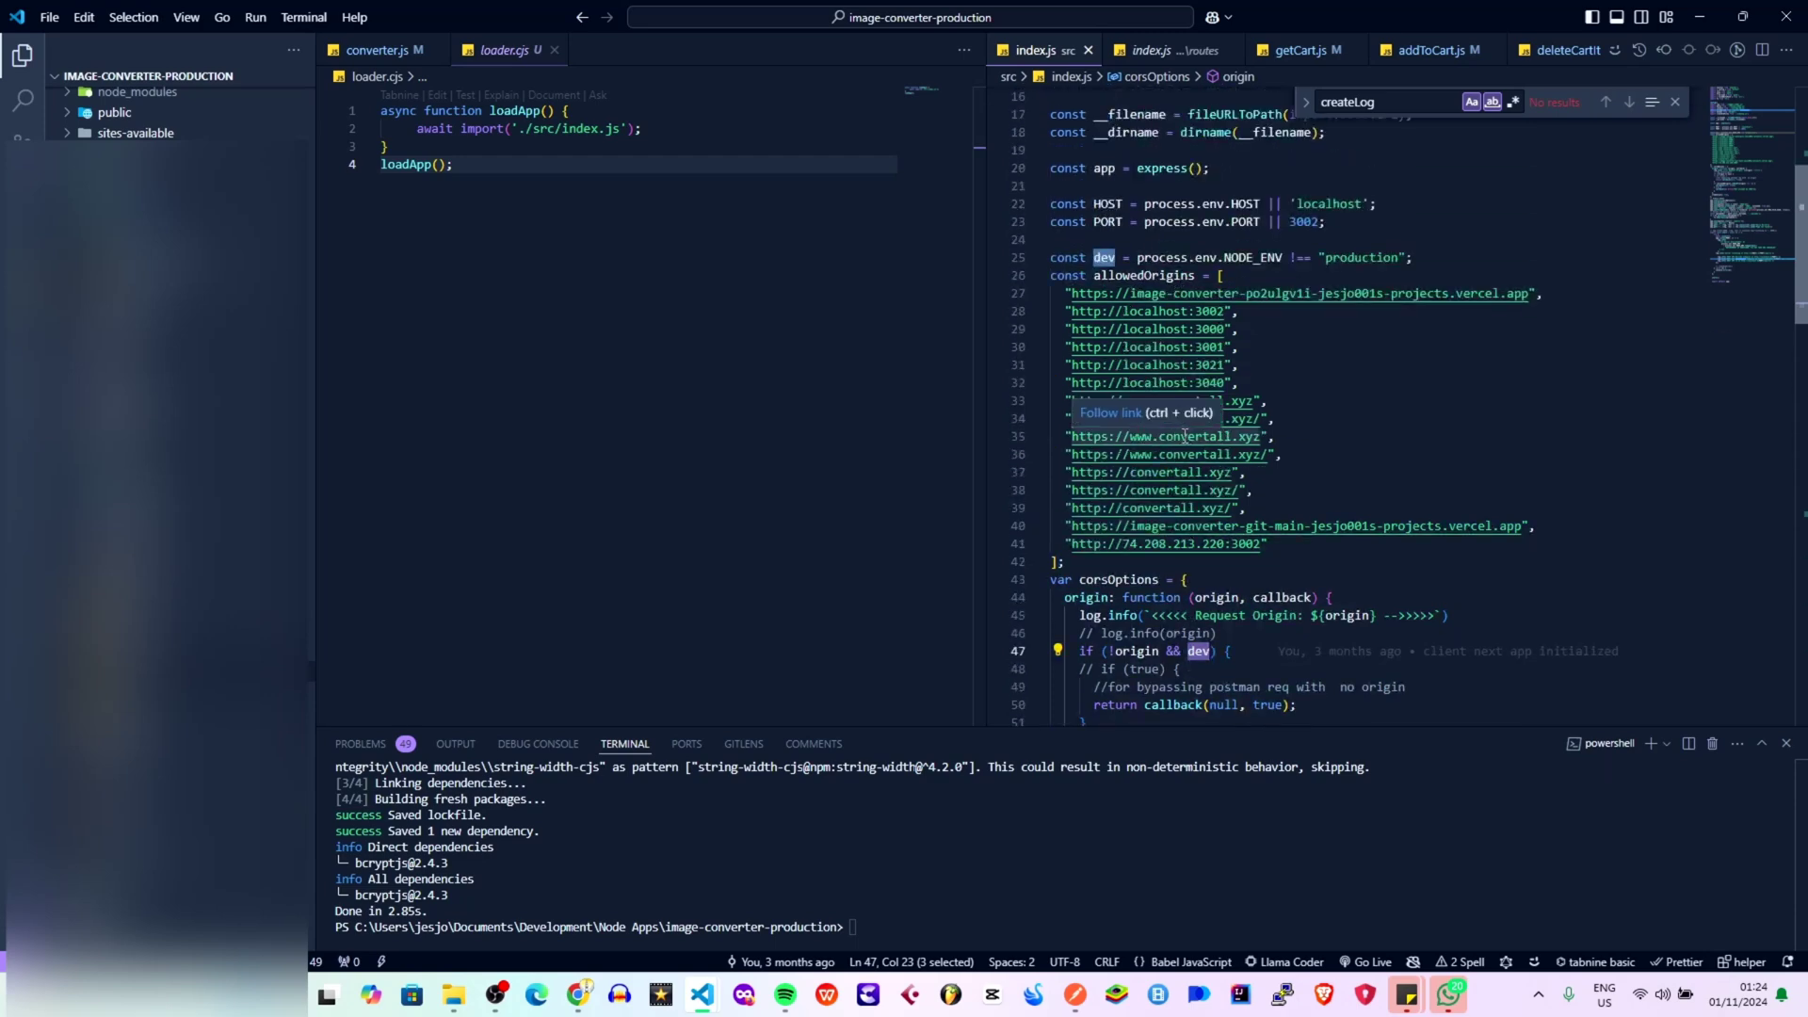
{"action": "key", "text": "alt+Tab"}
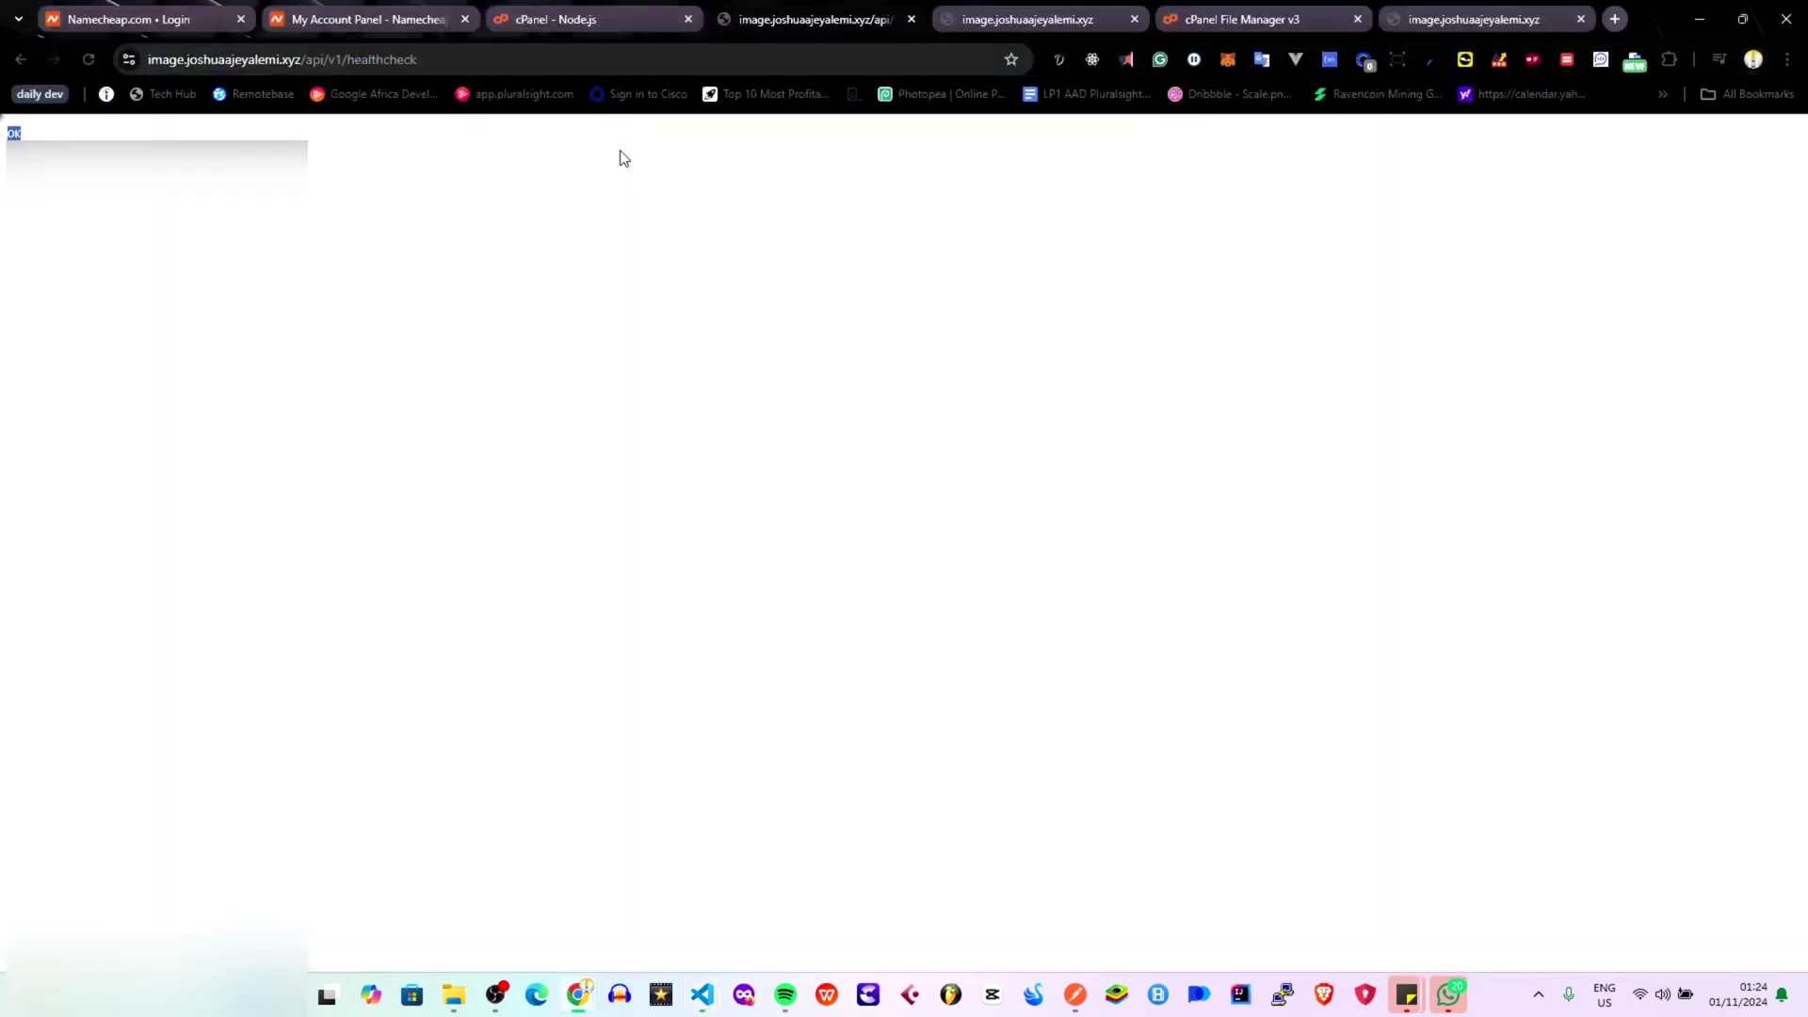
Review the /api/v1/healthcheck URL and its OK response, then bring up the cPanel Node.js settings.
{"action": "left_click", "coordinate": [658, 62]}
{"action": "left_click", "coordinate": [542, 19]}
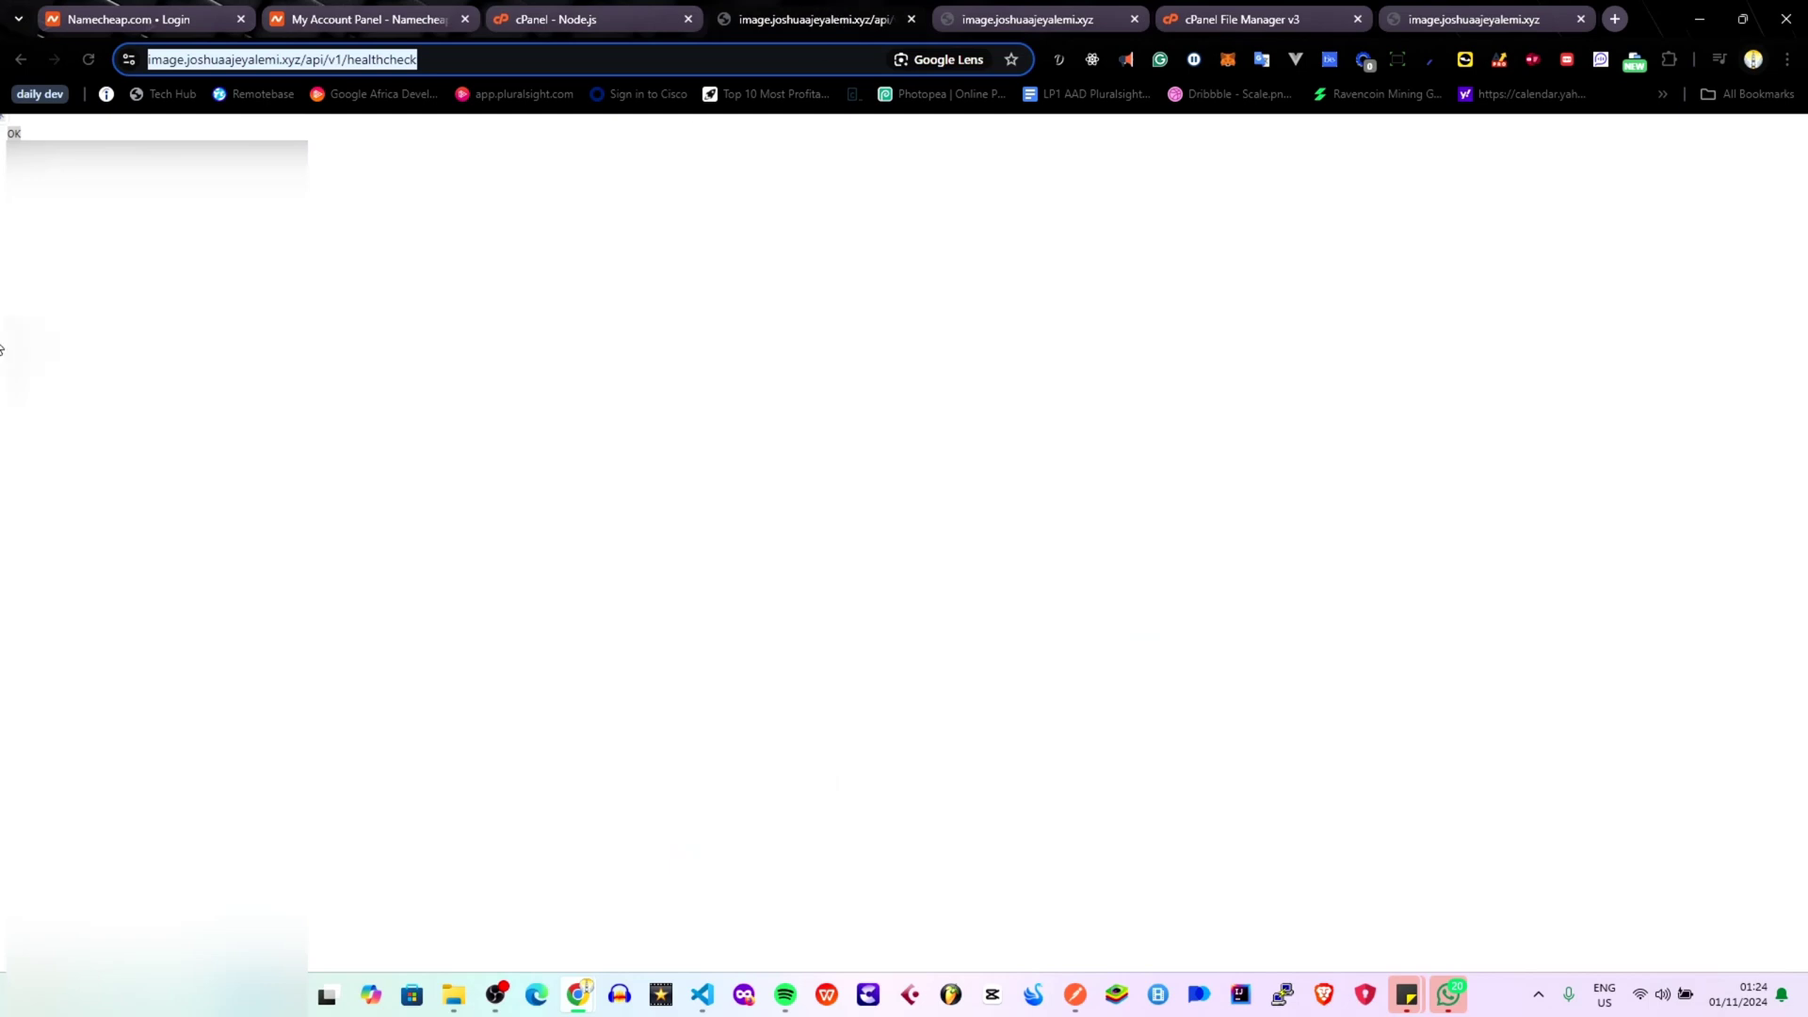
{"action": "left_click", "coordinate": [449, 66]}
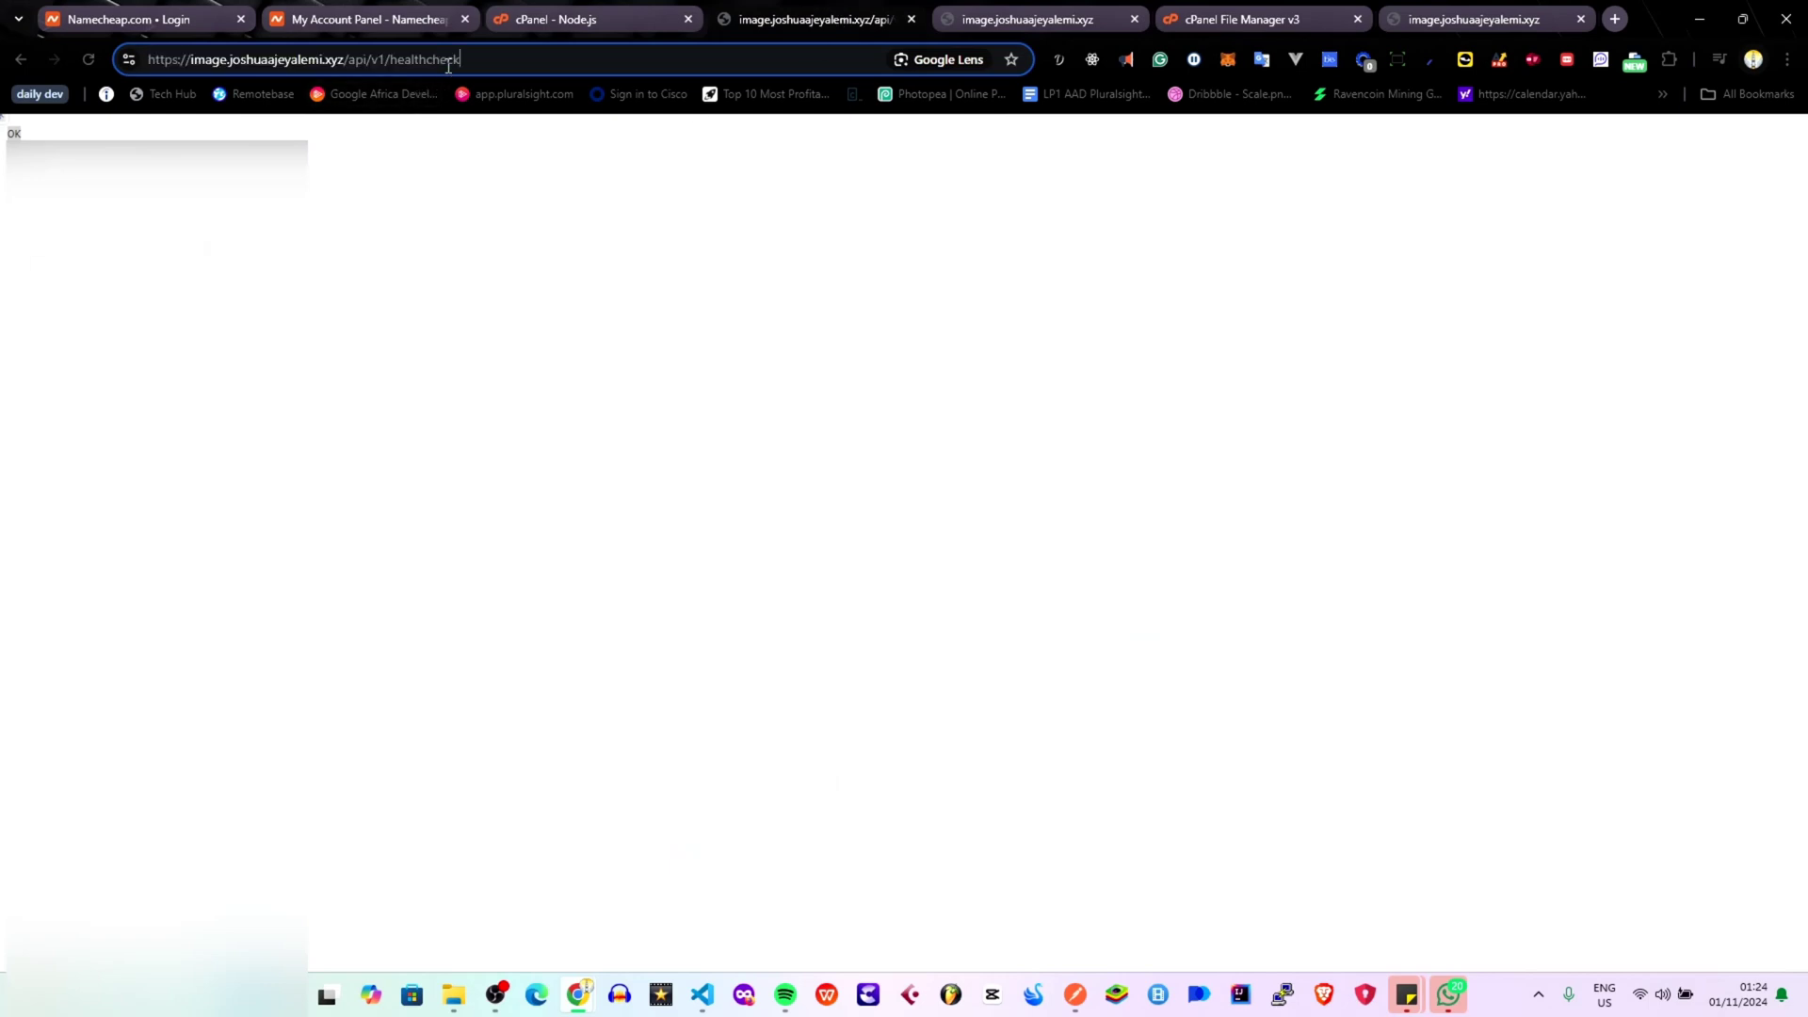
{"action": "double_click", "coordinate": [13, 133]}
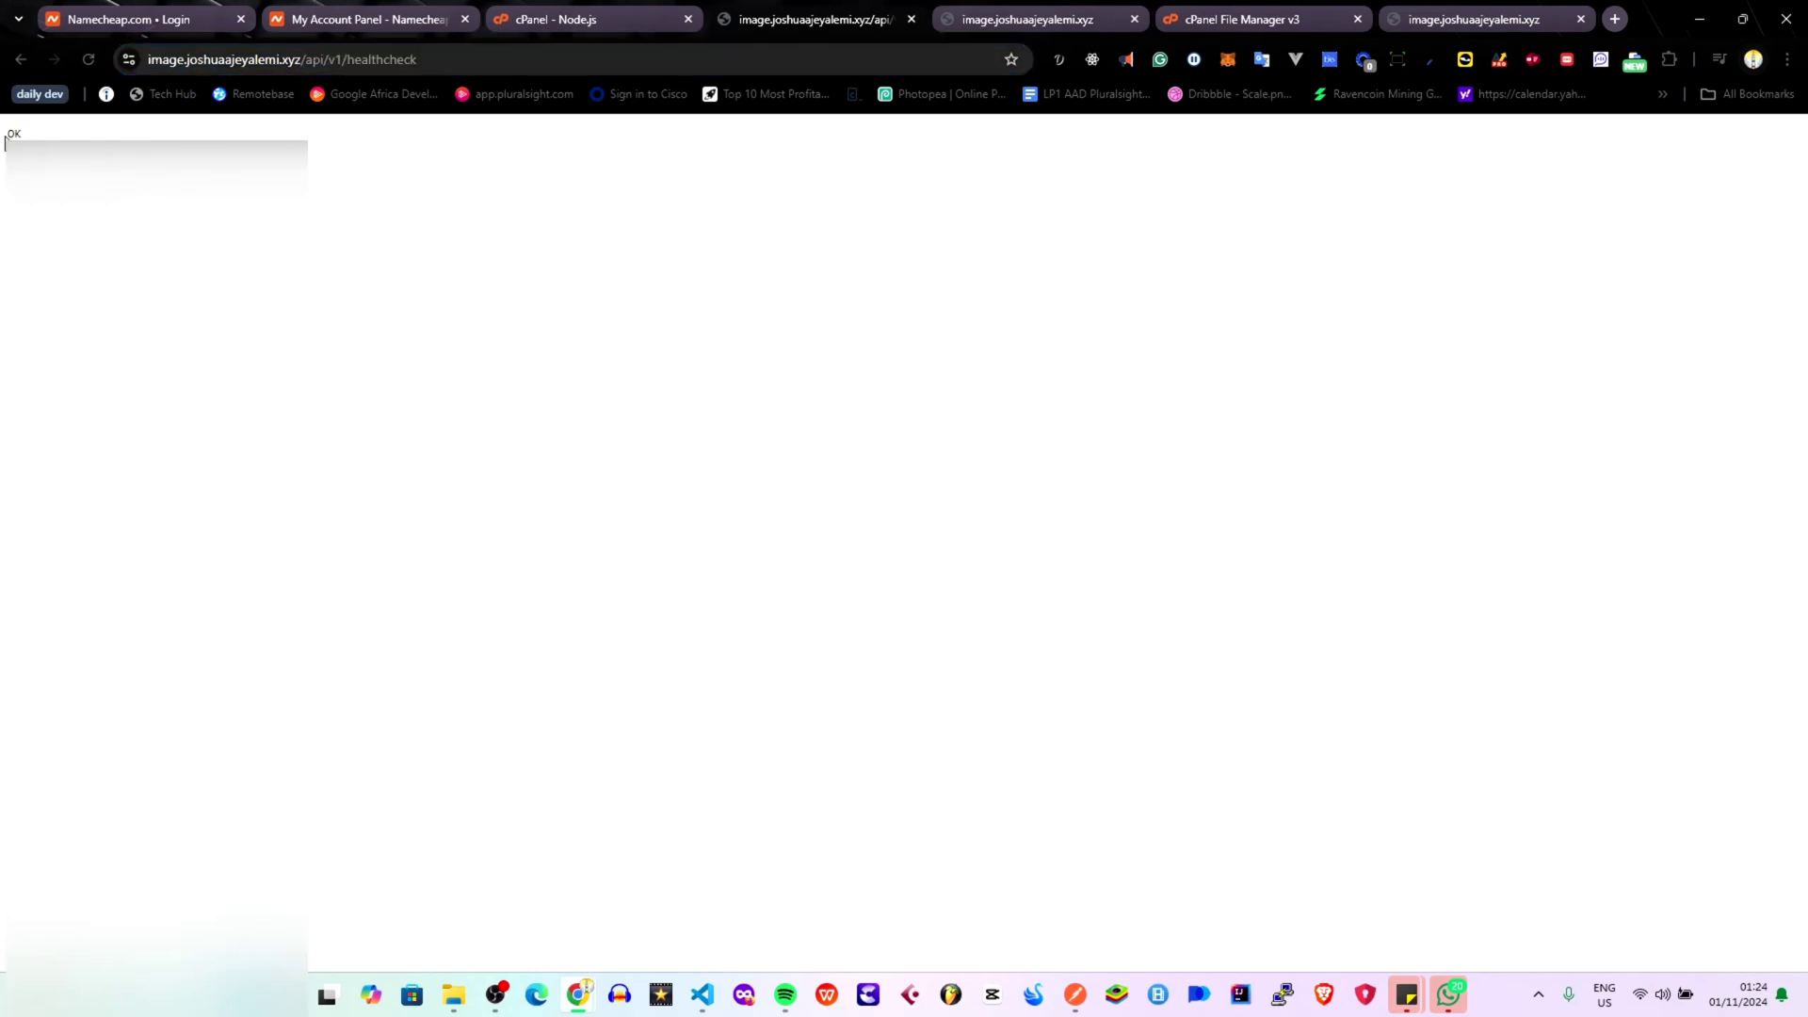
{"action": "left_click", "coordinate": [450, 59]}
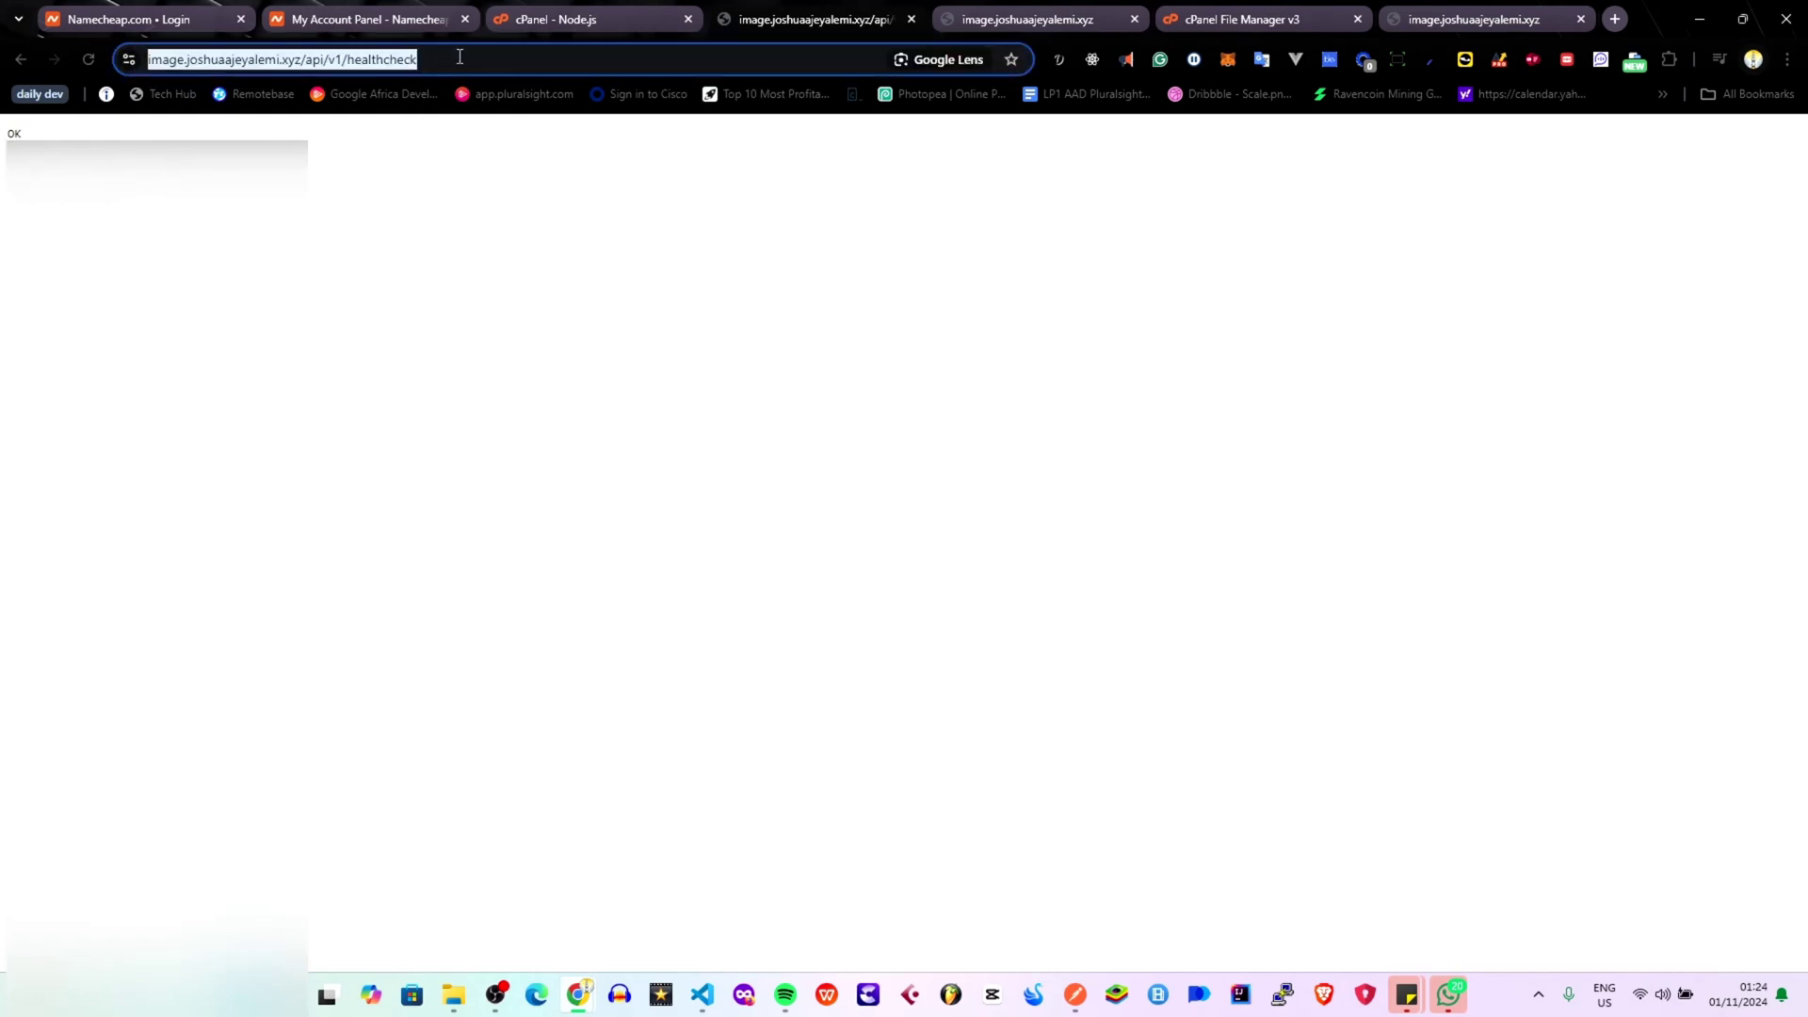
{"action": "left_click", "coordinate": [540, 21]}
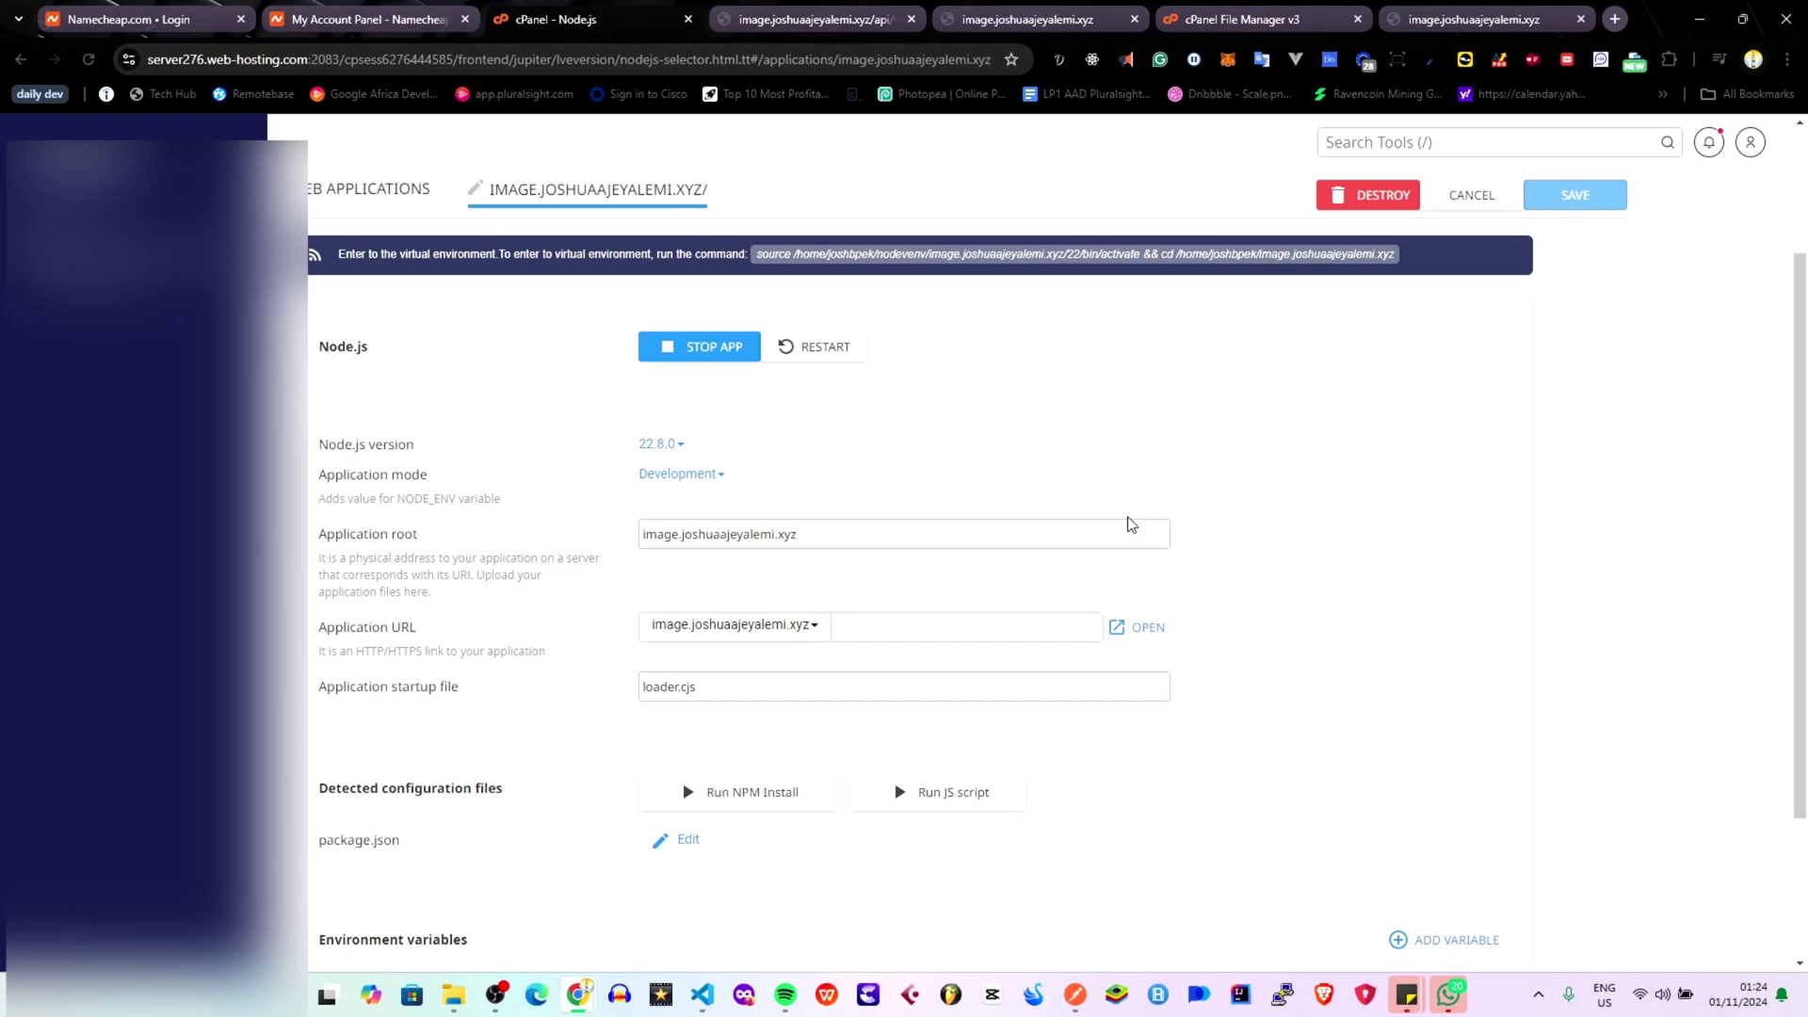
Scroll the Node.js app settings down to the empty environment variables, then go to File Manager.
{"action": "scroll", "coordinate": [1003, 525], "scroll_direction": "up", "scroll_amount": 2}
{"action": "scroll", "coordinate": [1001, 526], "scroll_direction": "down", "scroll_amount": 5}
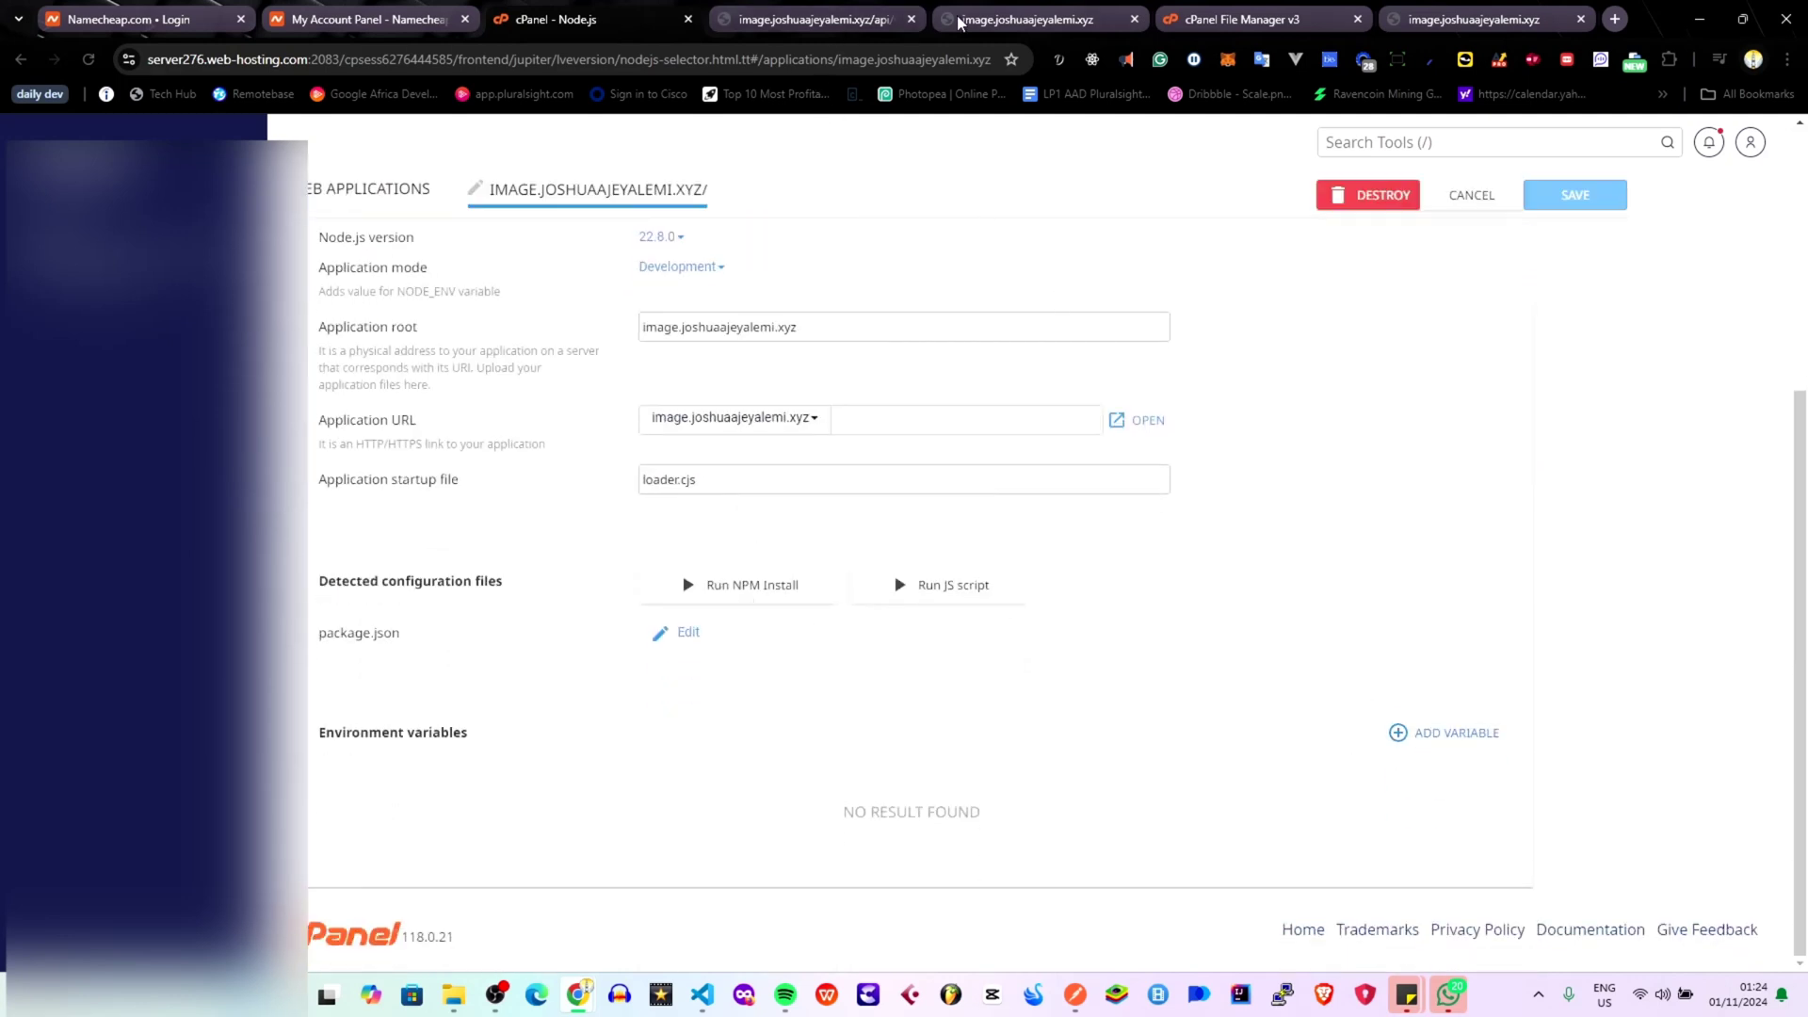
{"action": "left_click", "coordinate": [1210, 27]}
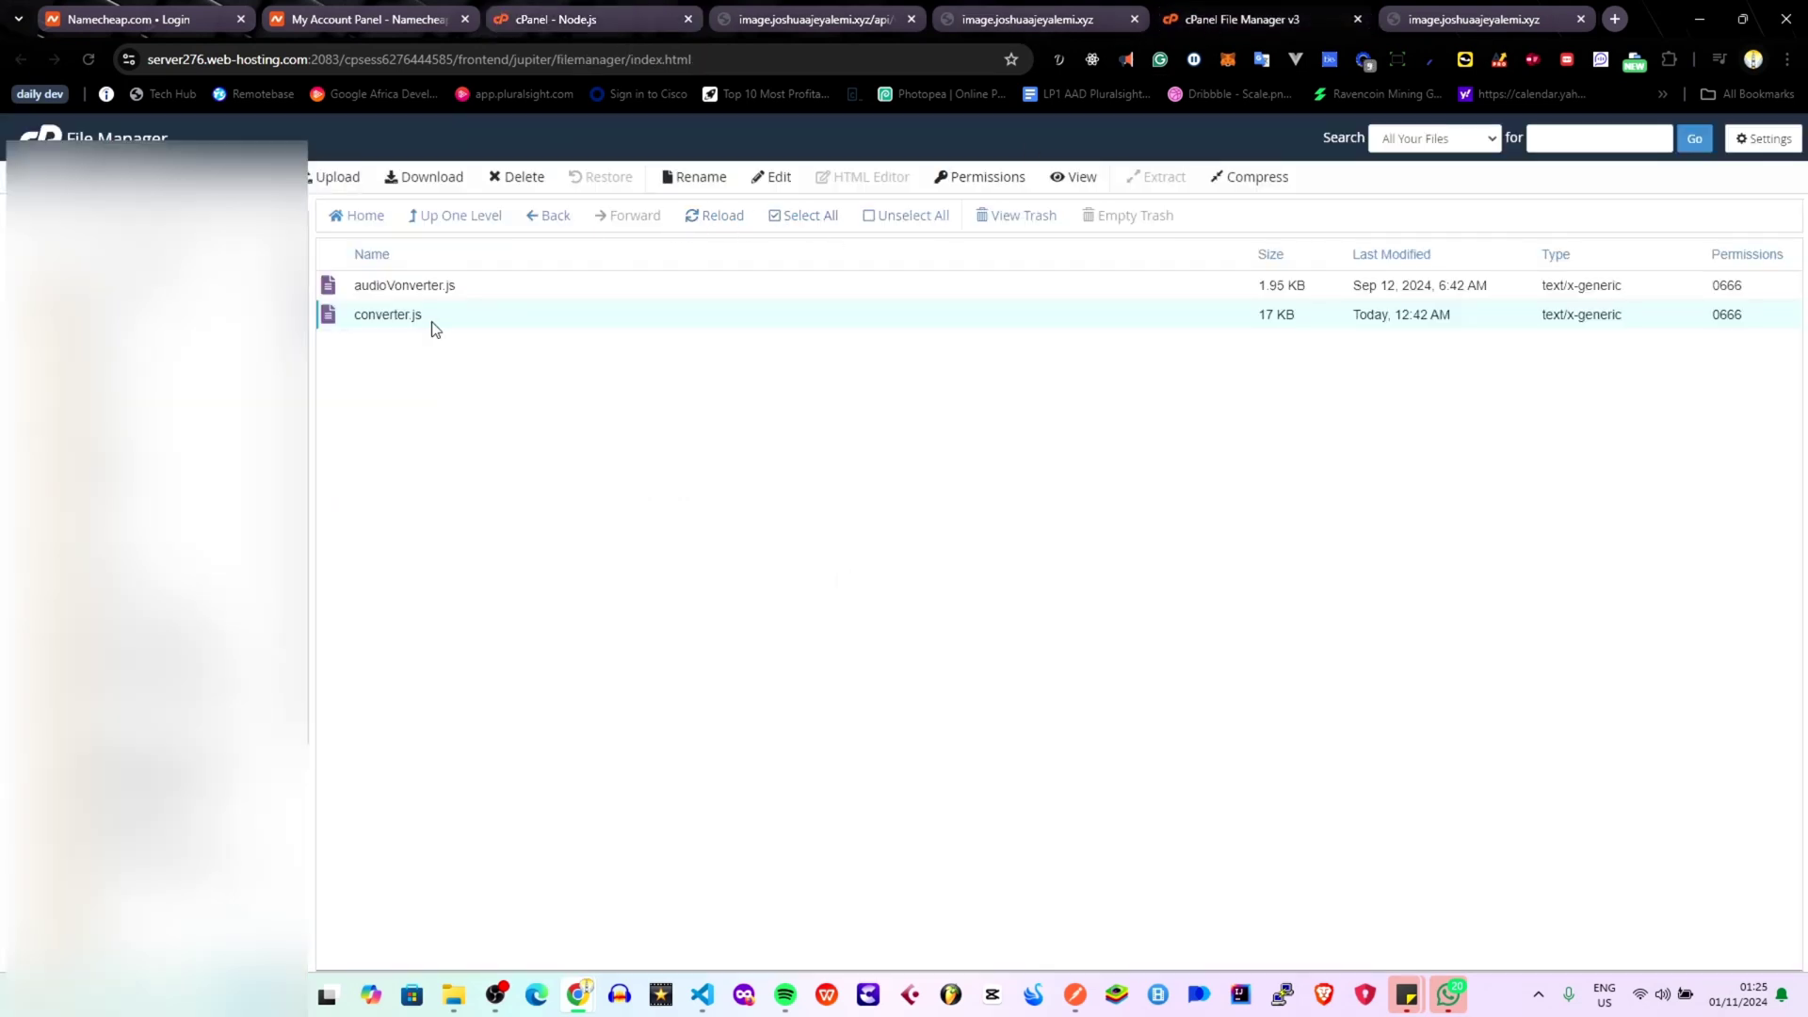
Go up three levels from the converter folder to the app root and select .env, then return to Node.js settings.
{"action": "left_click", "coordinate": [455, 219]}
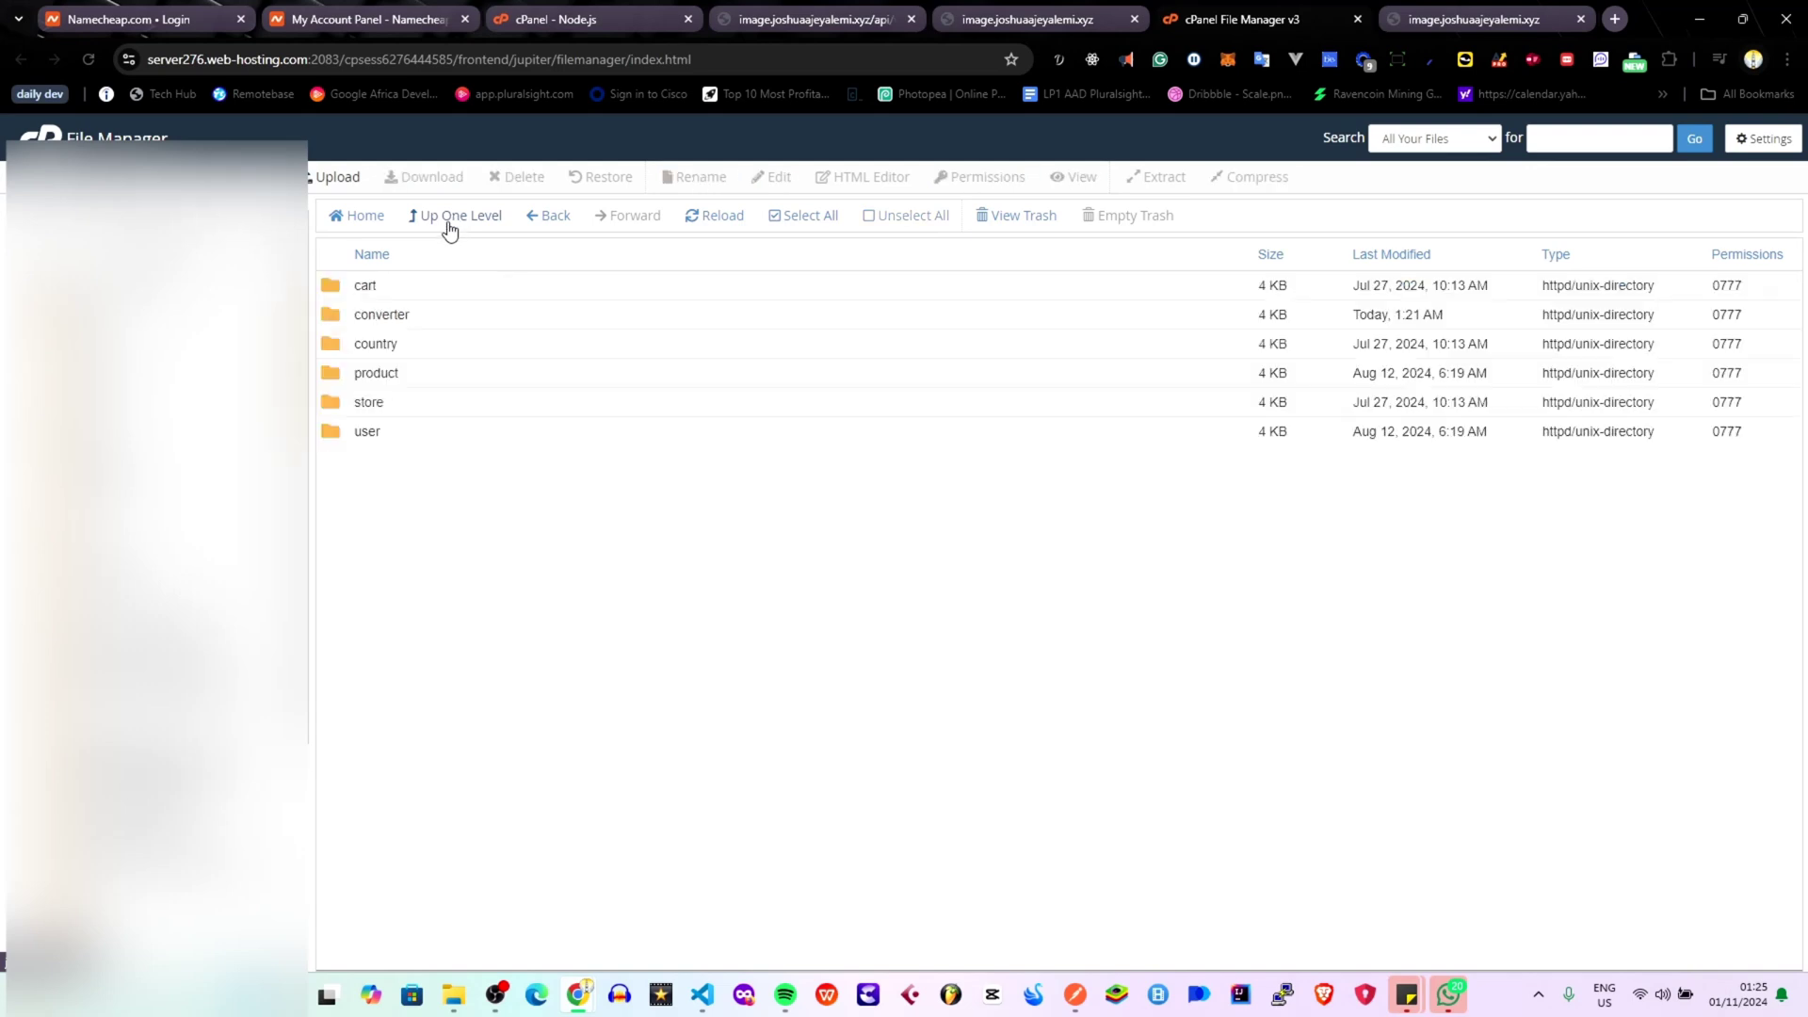
{"action": "left_click", "coordinate": [449, 218]}
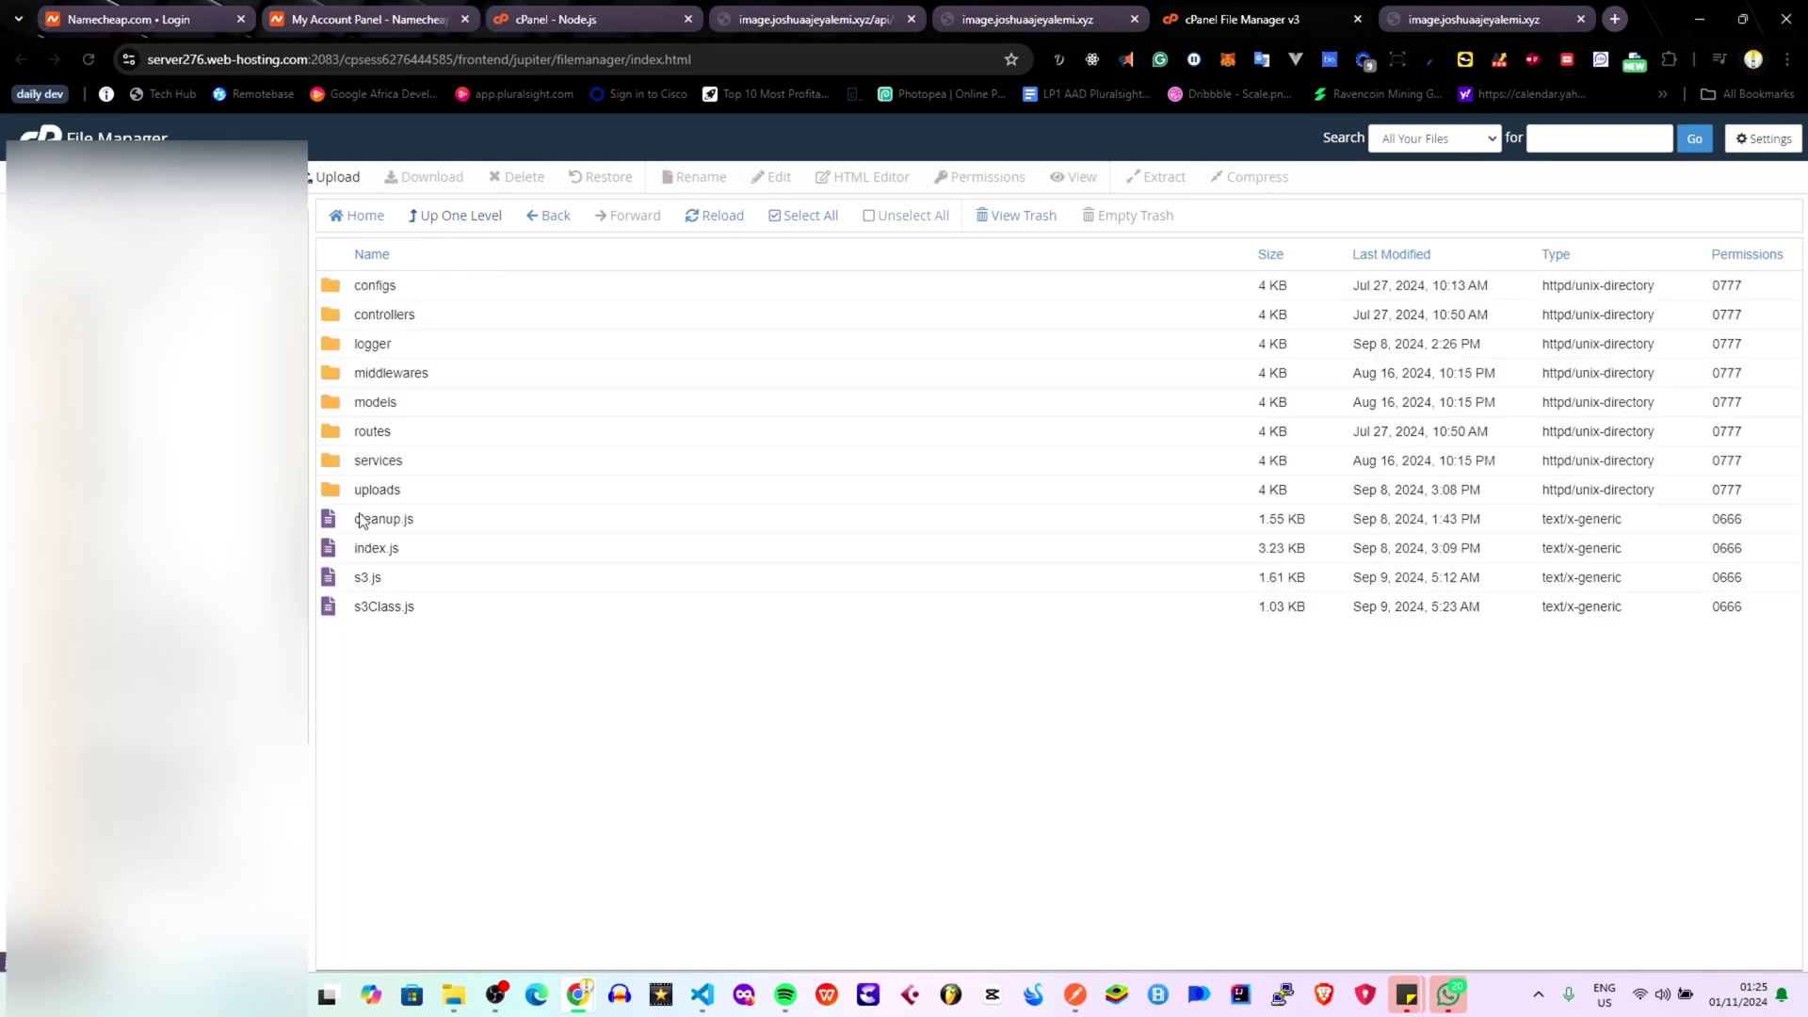
{"action": "left_click", "coordinate": [423, 224]}
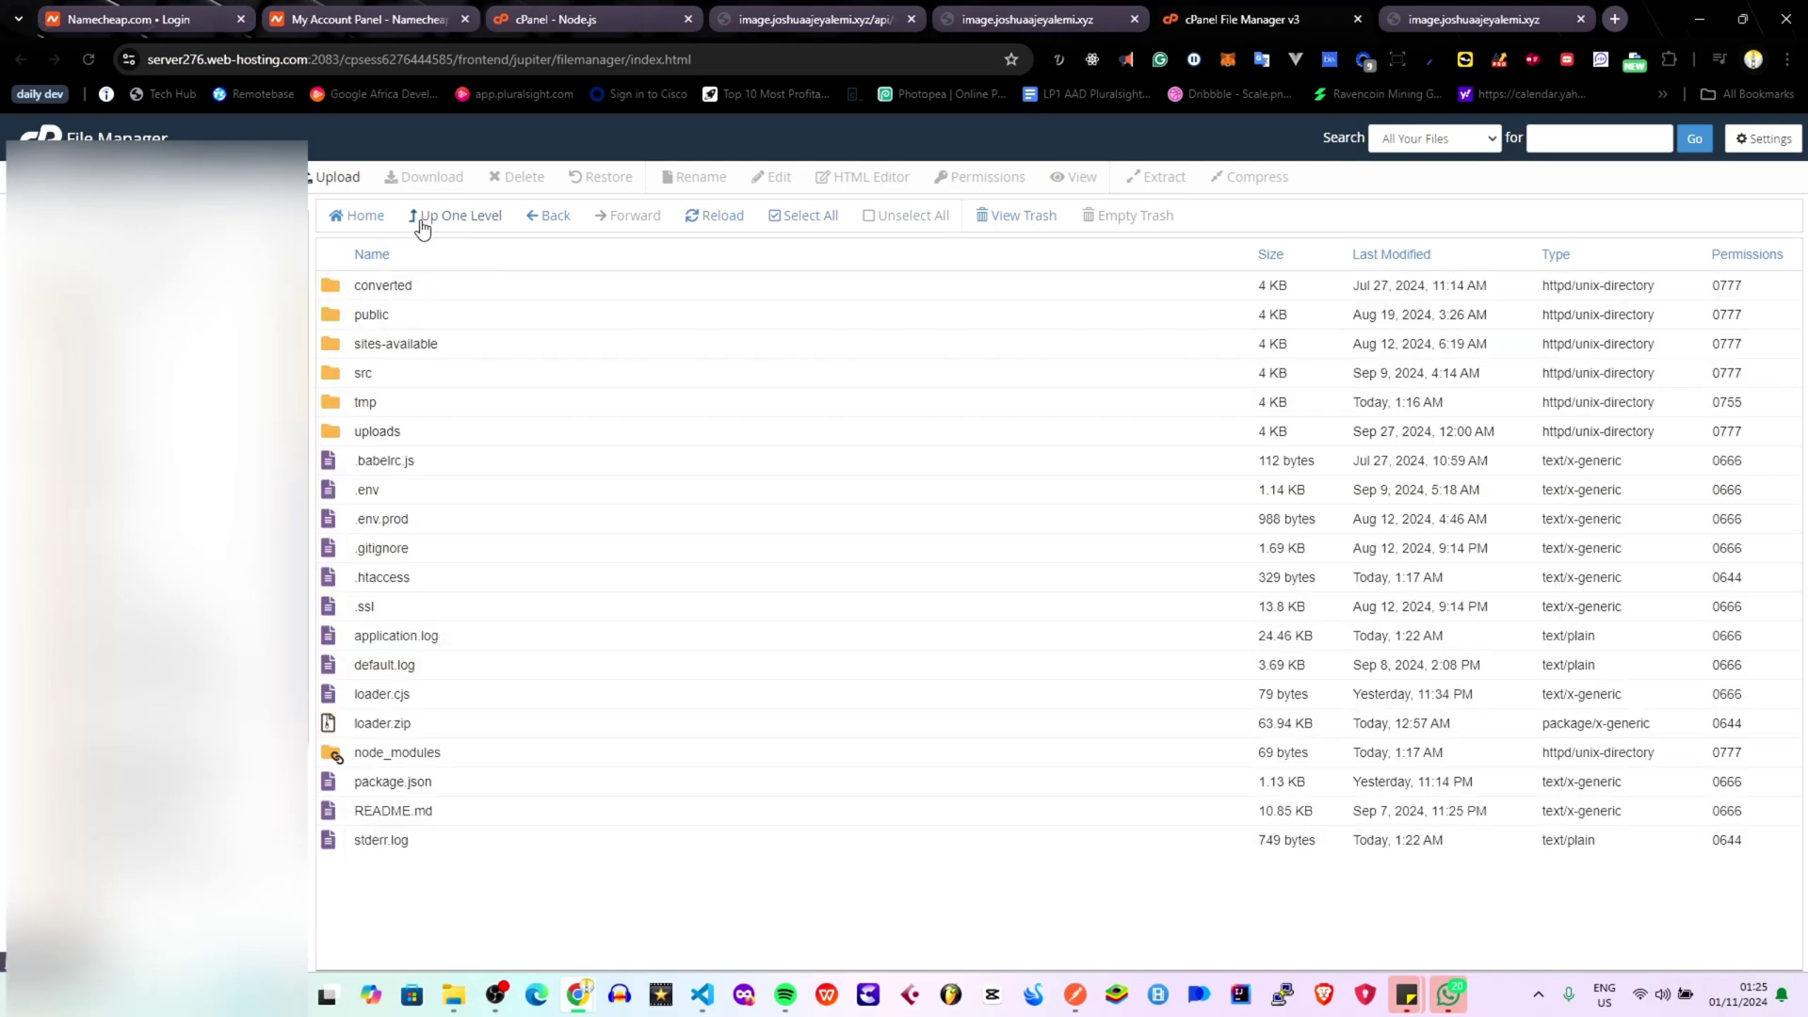
{"action": "left_click", "coordinate": [370, 494]}
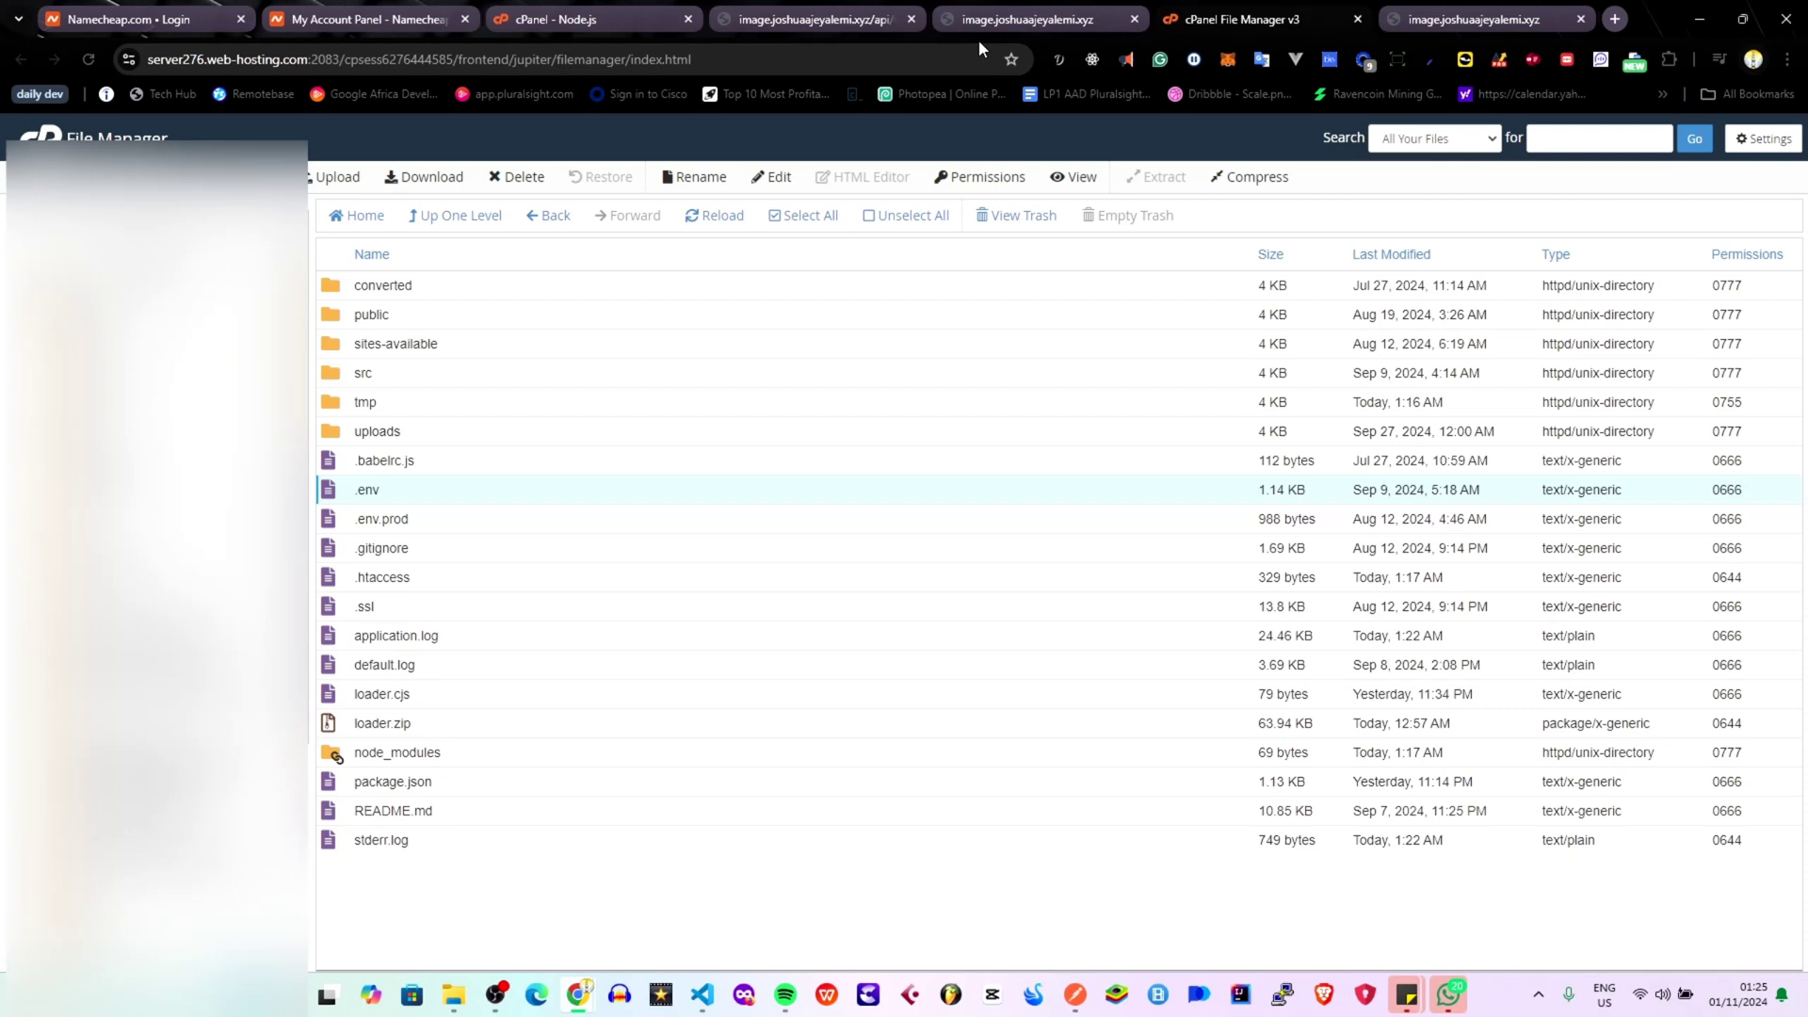
{"action": "left_click", "coordinate": [586, 21]}
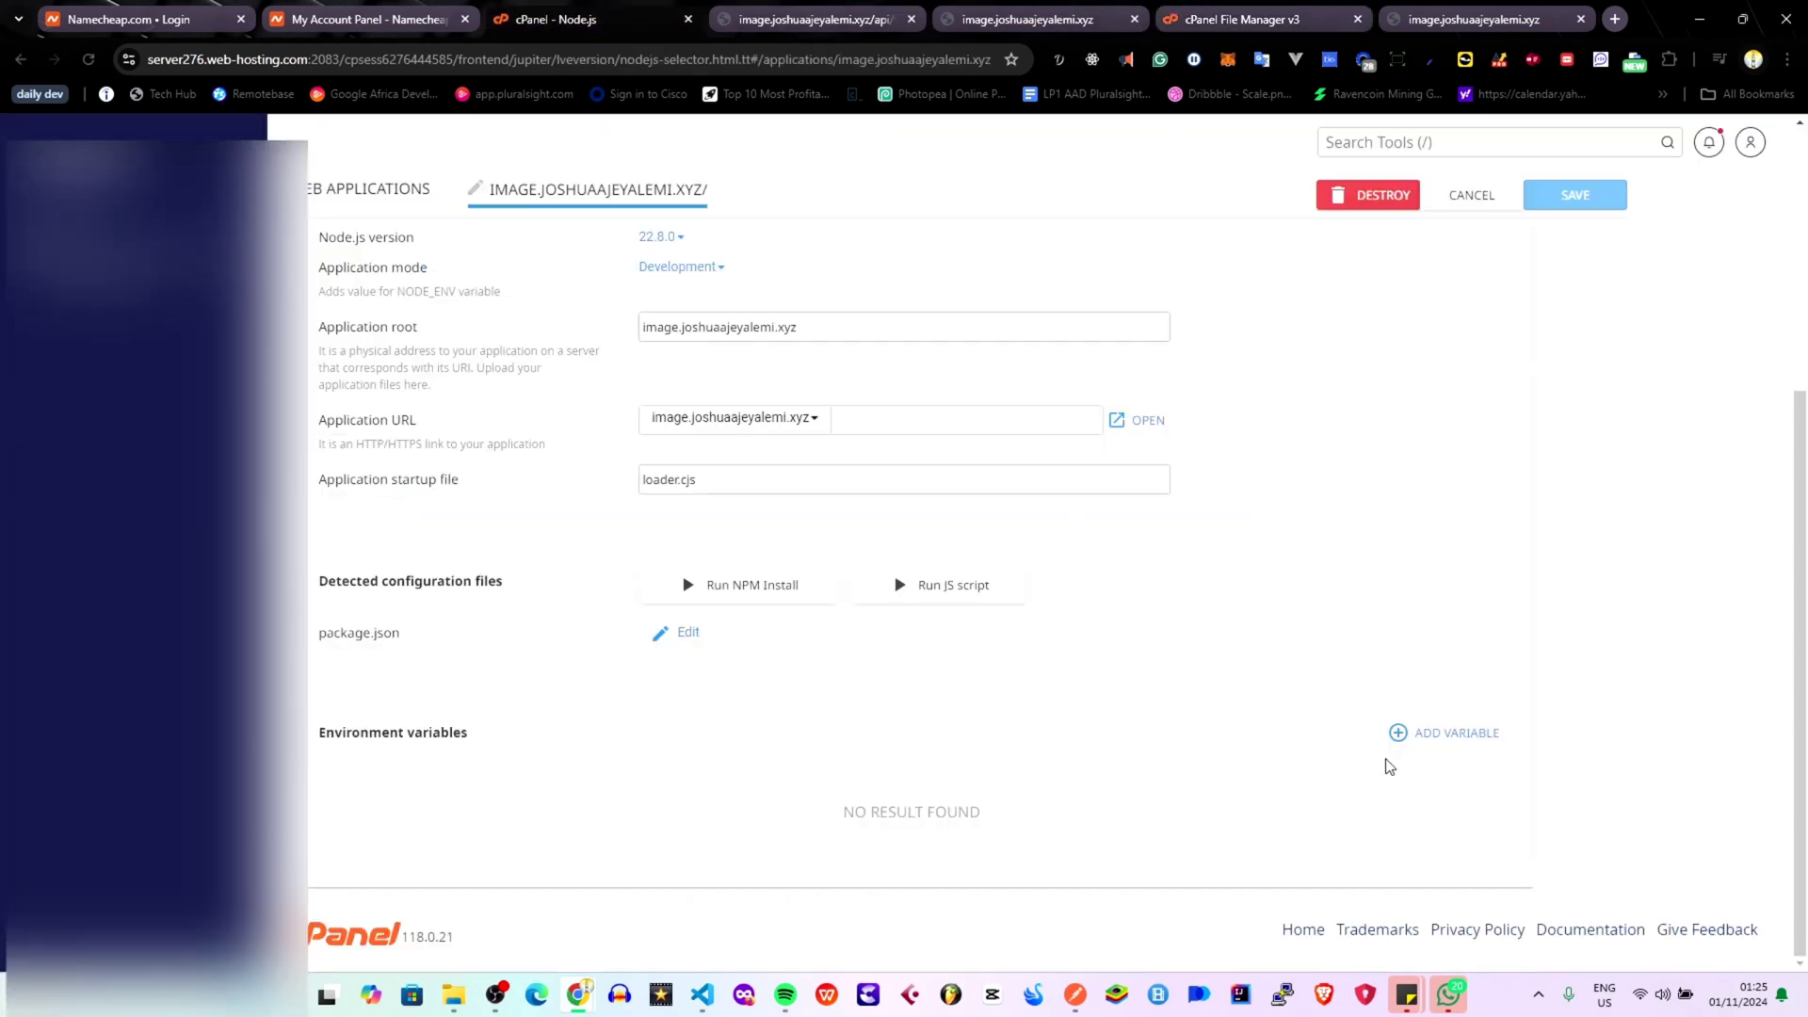
{"action": "left_click", "coordinate": [1460, 740]}
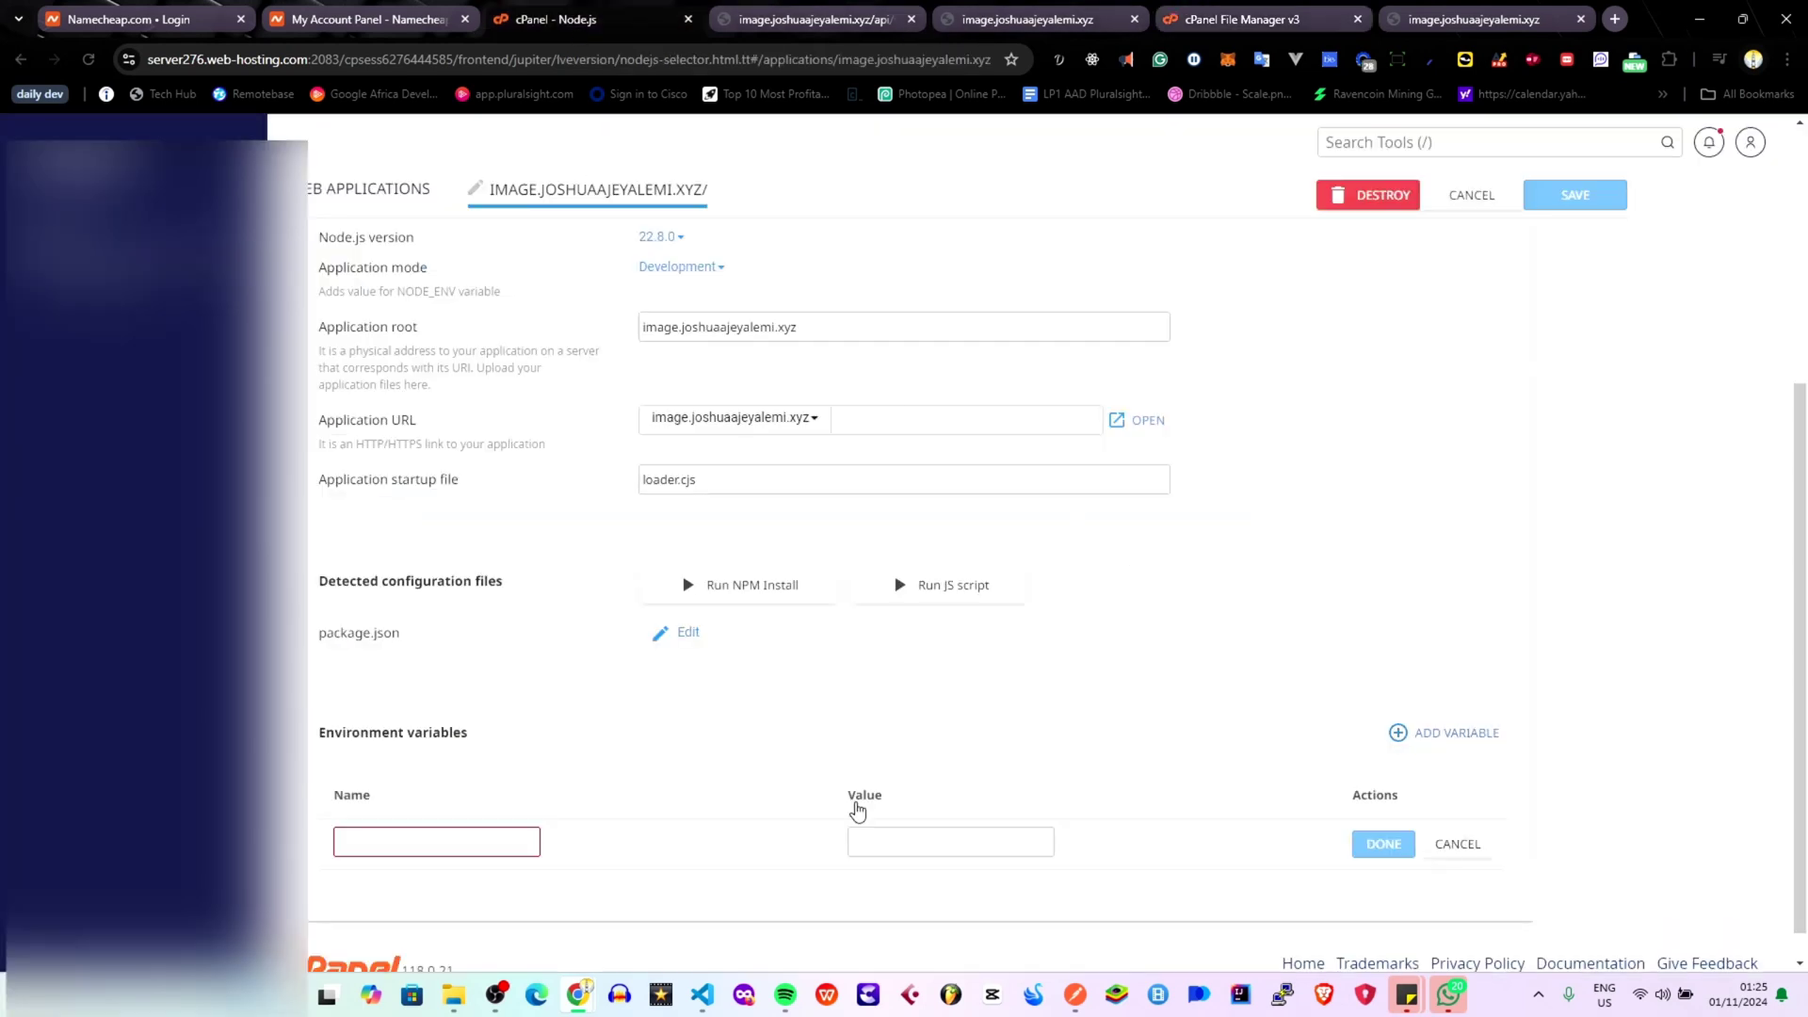
{"action": "scroll", "coordinate": [975, 749], "scroll_direction": "down", "scroll_amount": 1}
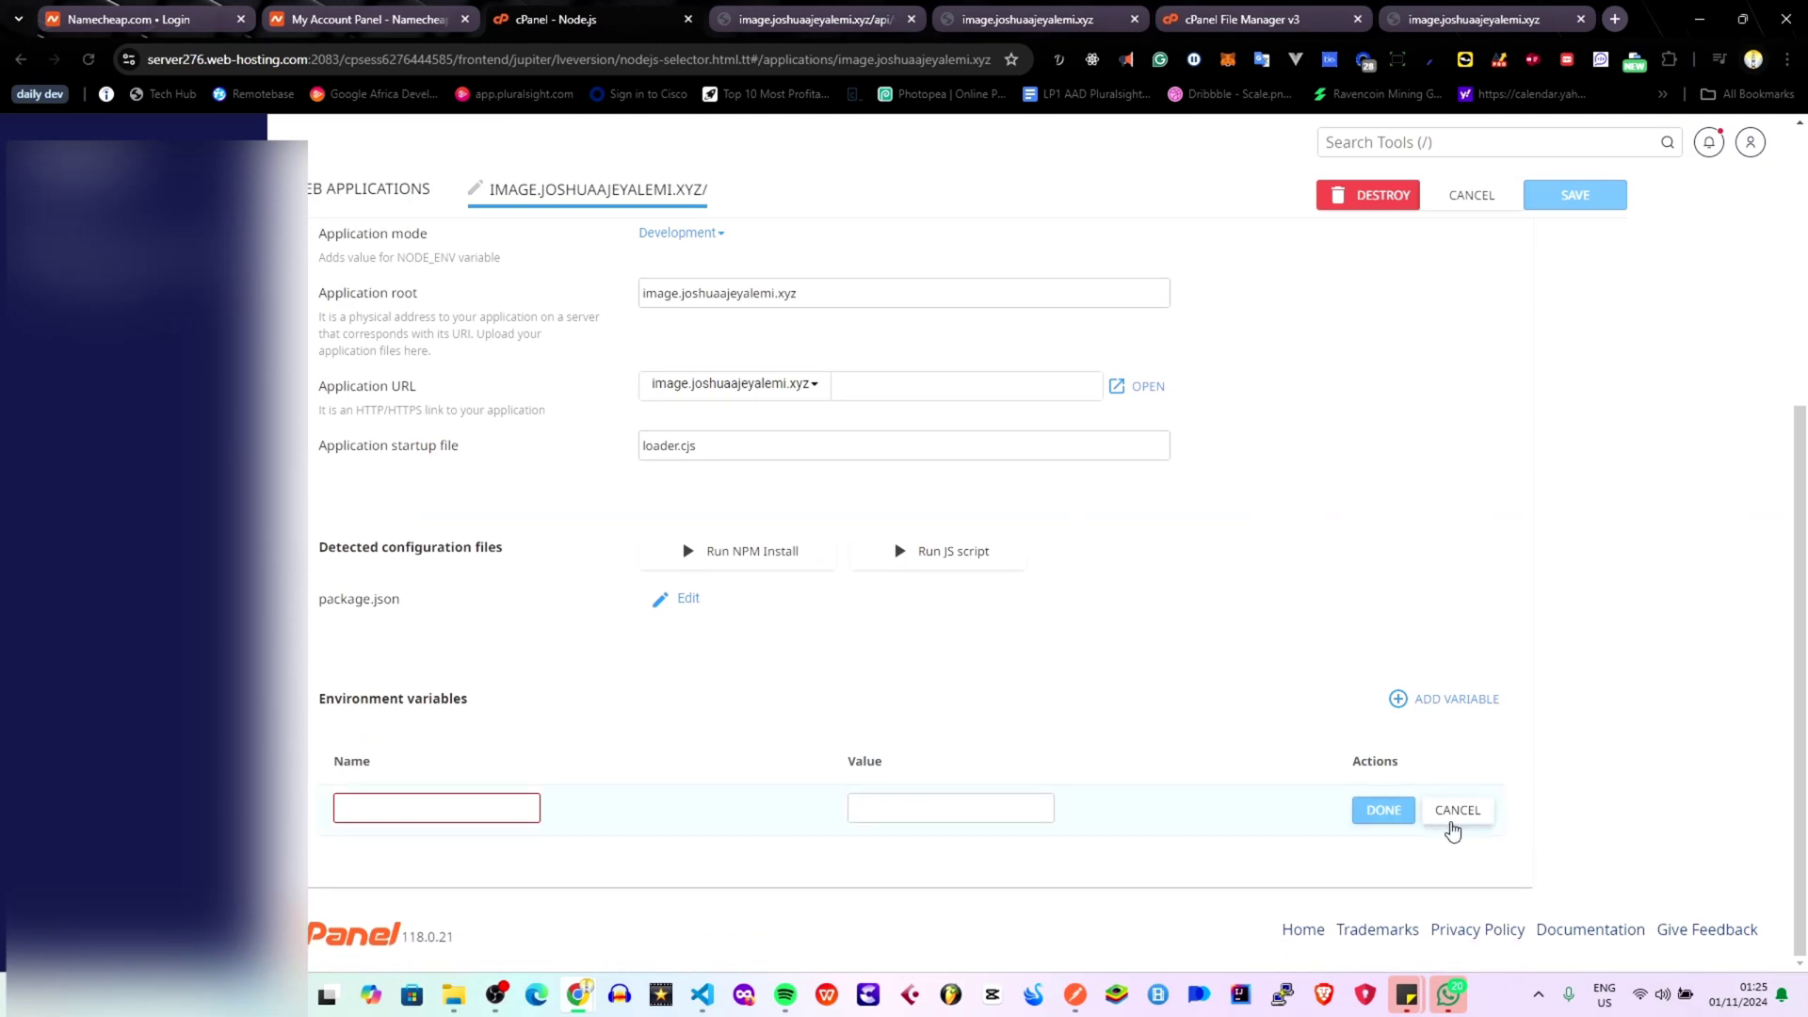
{"action": "left_click", "coordinate": [1455, 815]}
{"action": "scroll", "coordinate": [1233, 636], "scroll_direction": "up", "scroll_amount": 4}
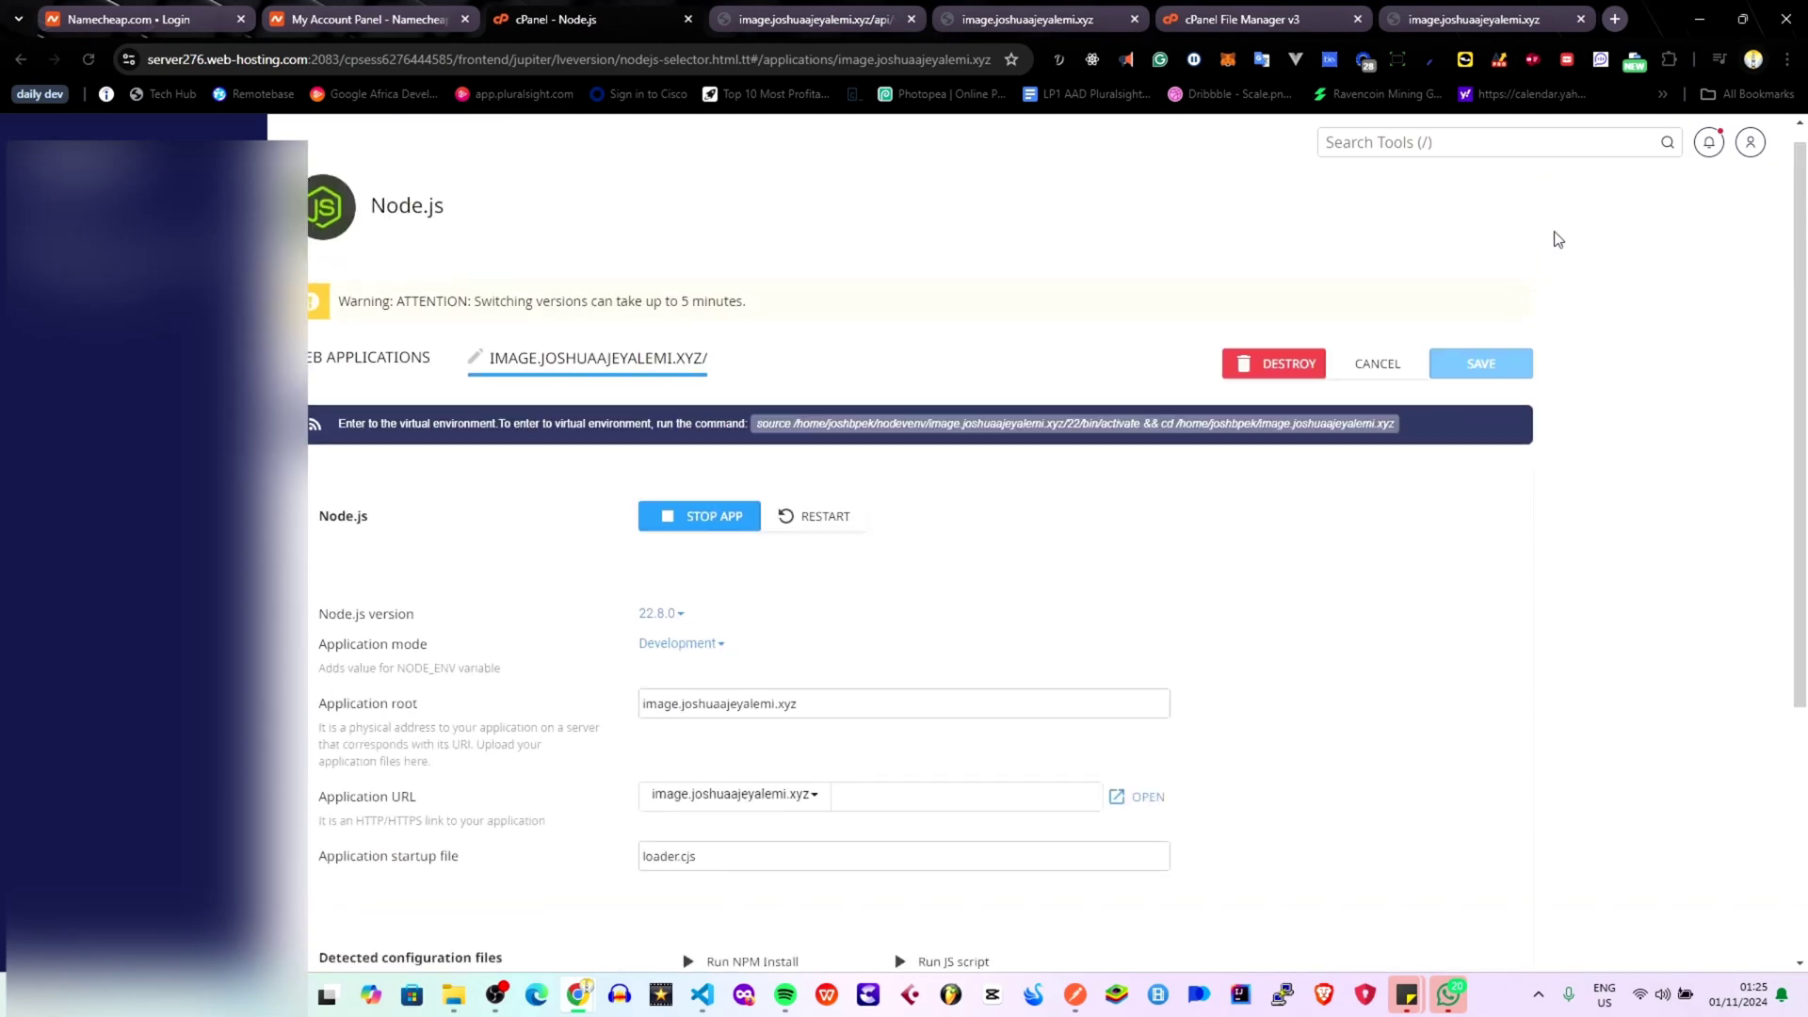
{"action": "scroll", "coordinate": [950, 556], "scroll_direction": "down", "scroll_amount": 1}
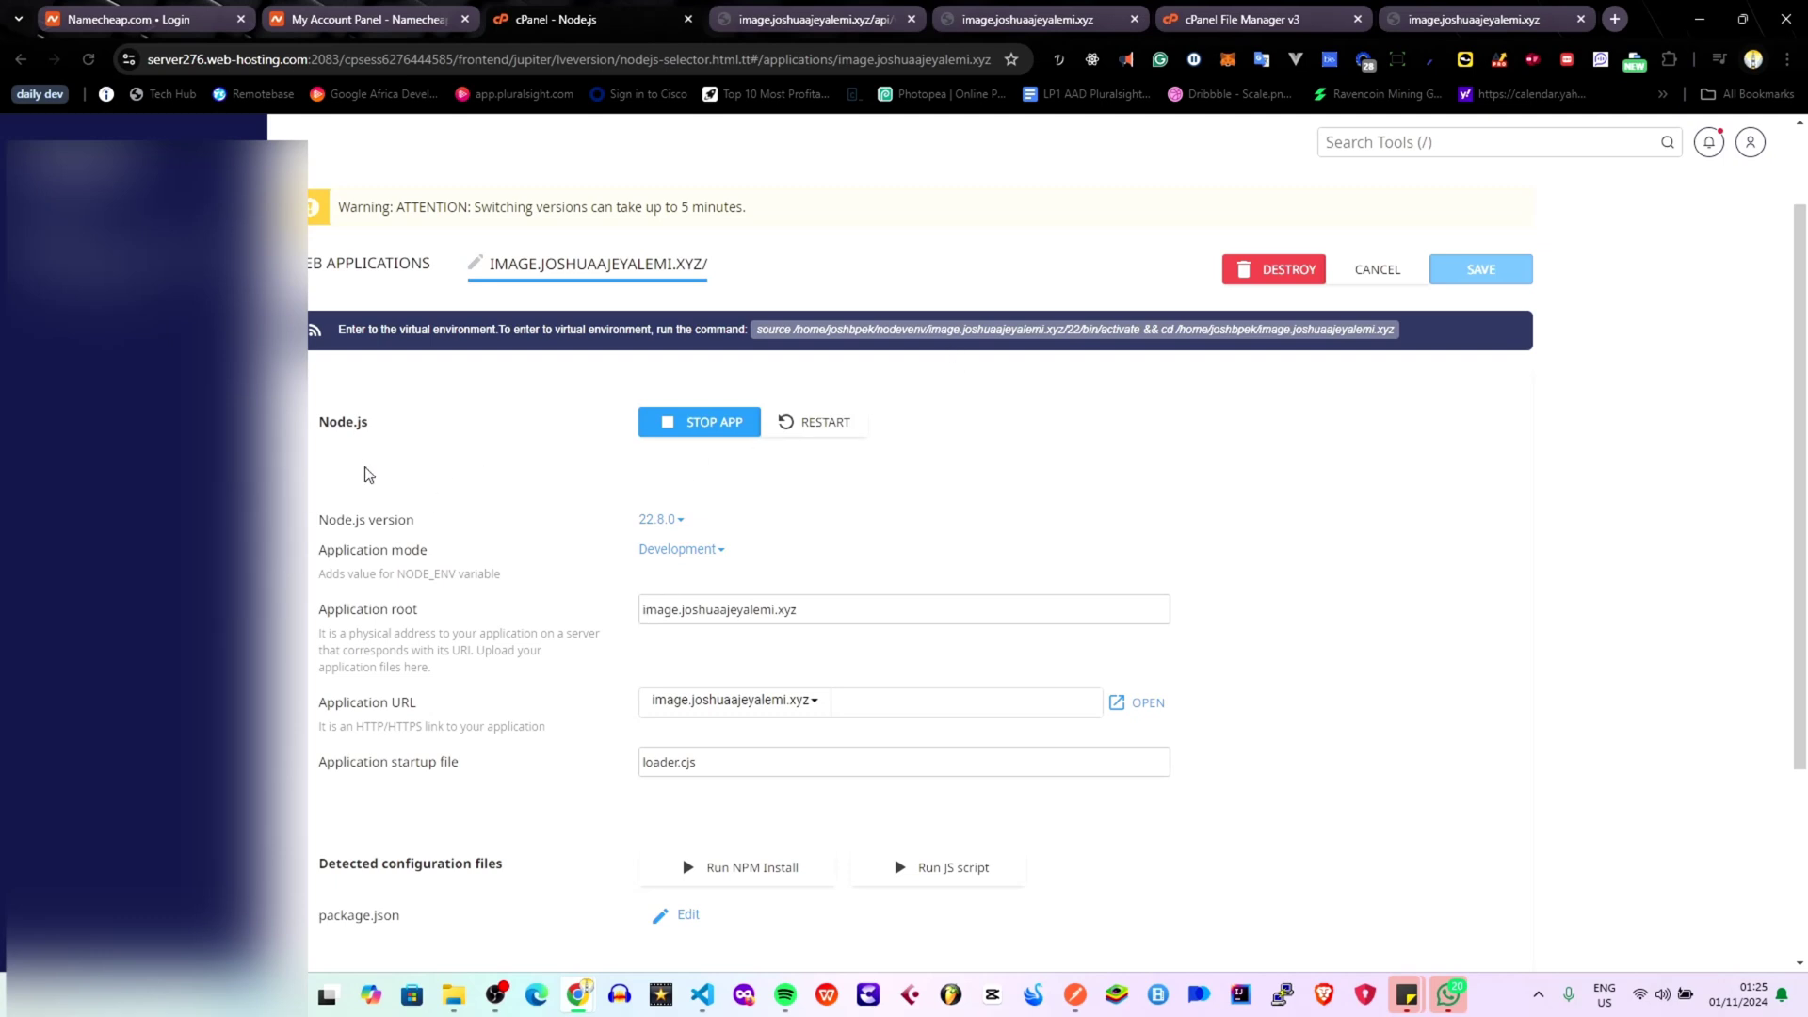
{"action": "scroll", "coordinate": [364, 474], "scroll_direction": "down", "scroll_amount": 3}
{"action": "scroll", "coordinate": [365, 473], "scroll_direction": "up", "scroll_amount": 5}
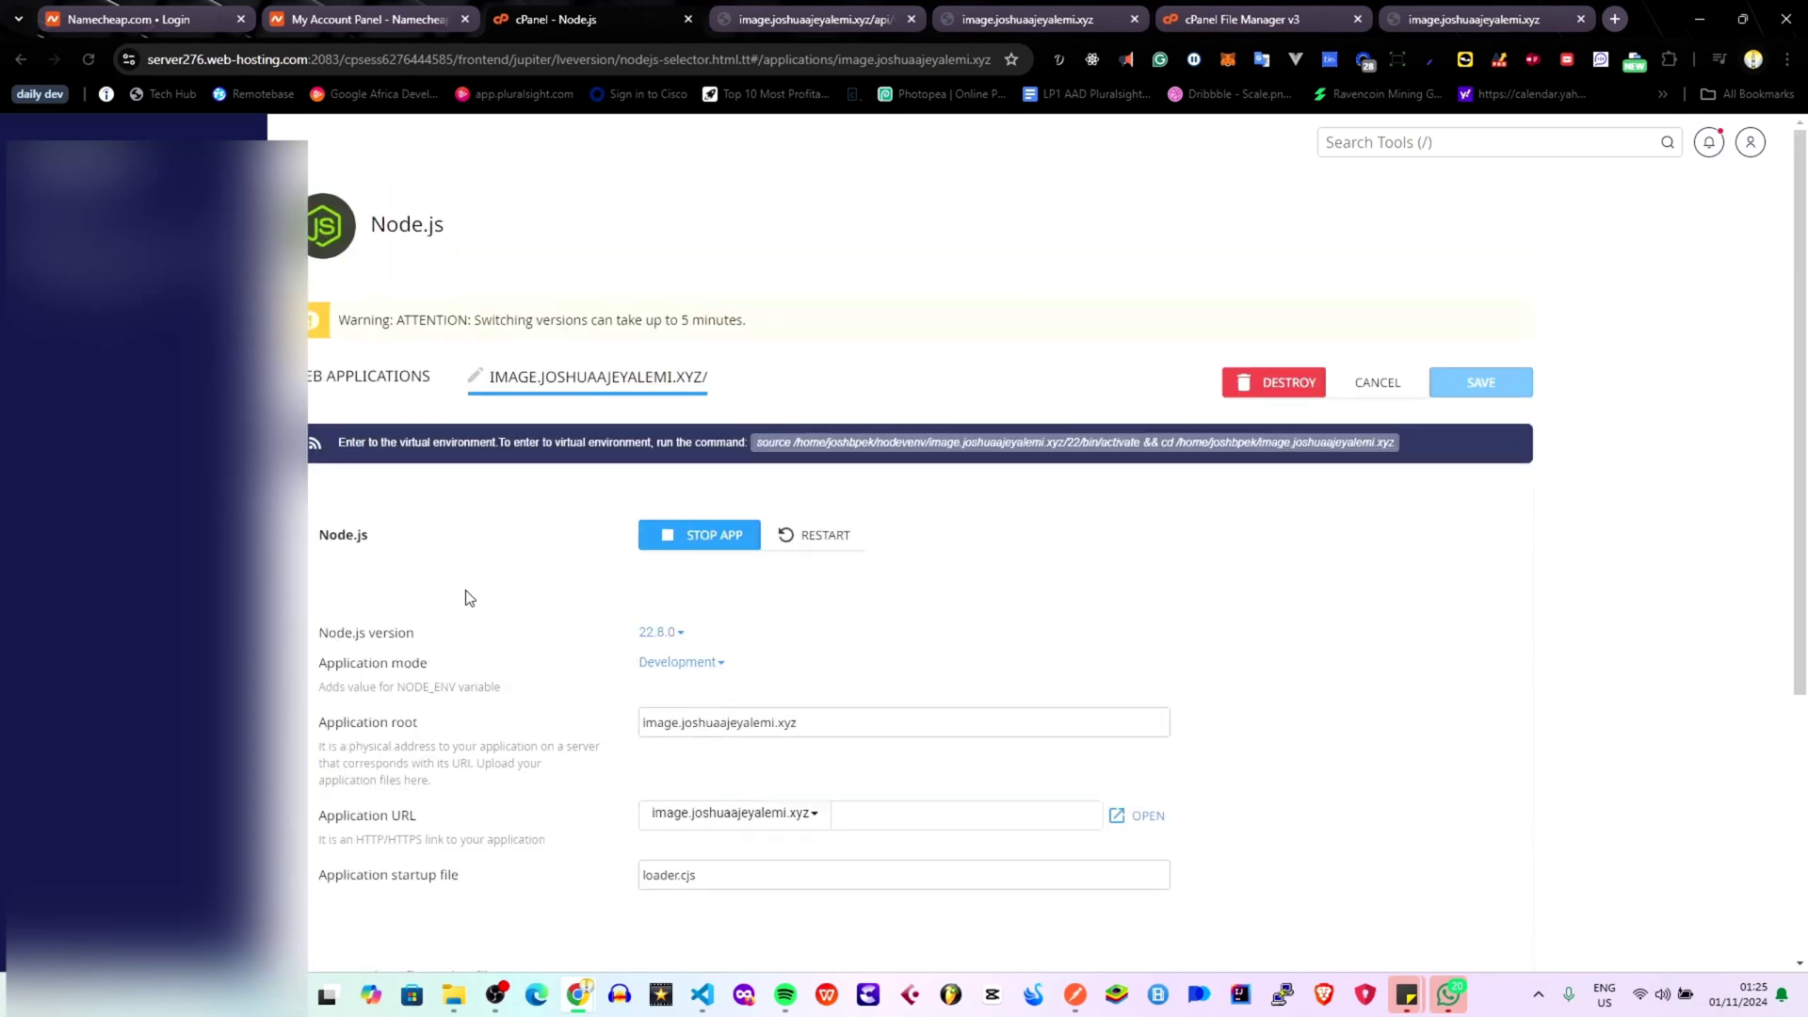